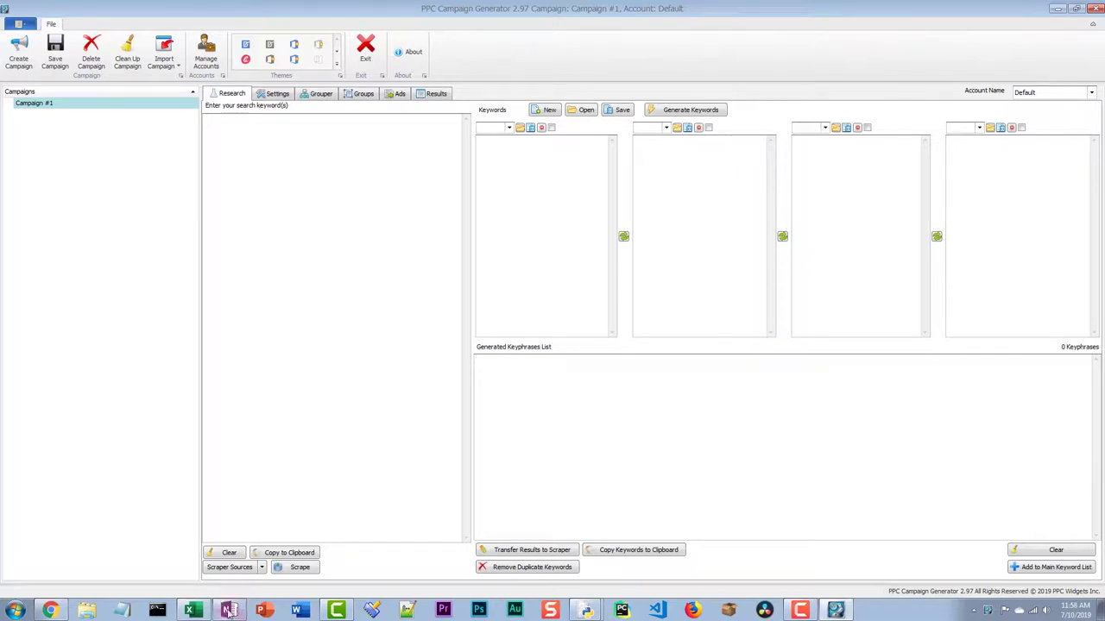
Enter sell, my and house/home in the first three keyword columns and generate keyphrases
left_click(590, 435)
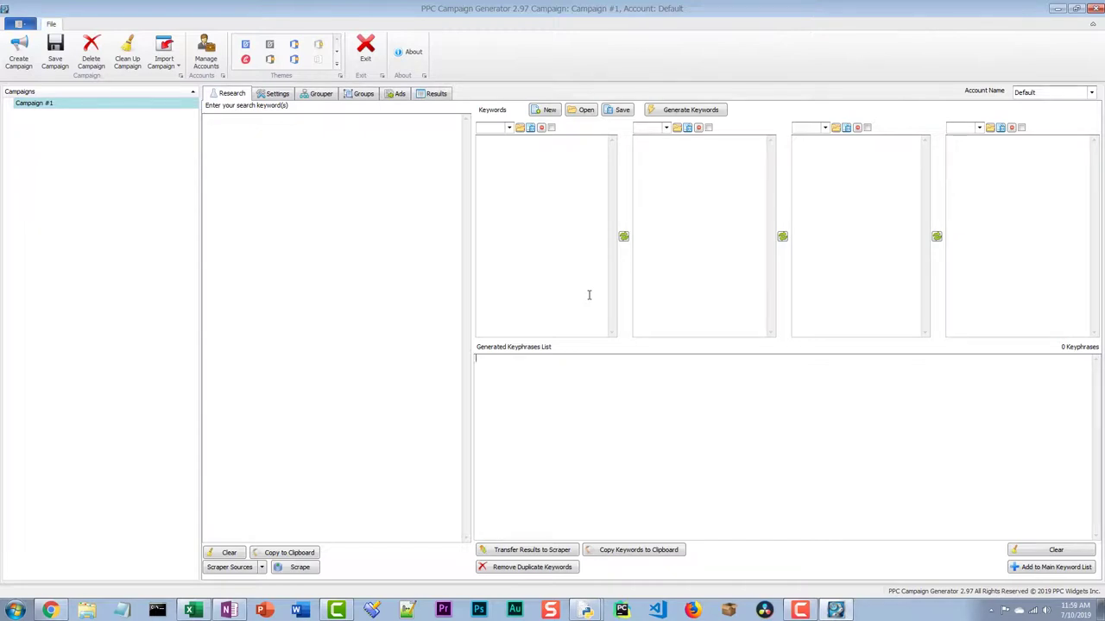
left_click(561, 271)
type("sell")
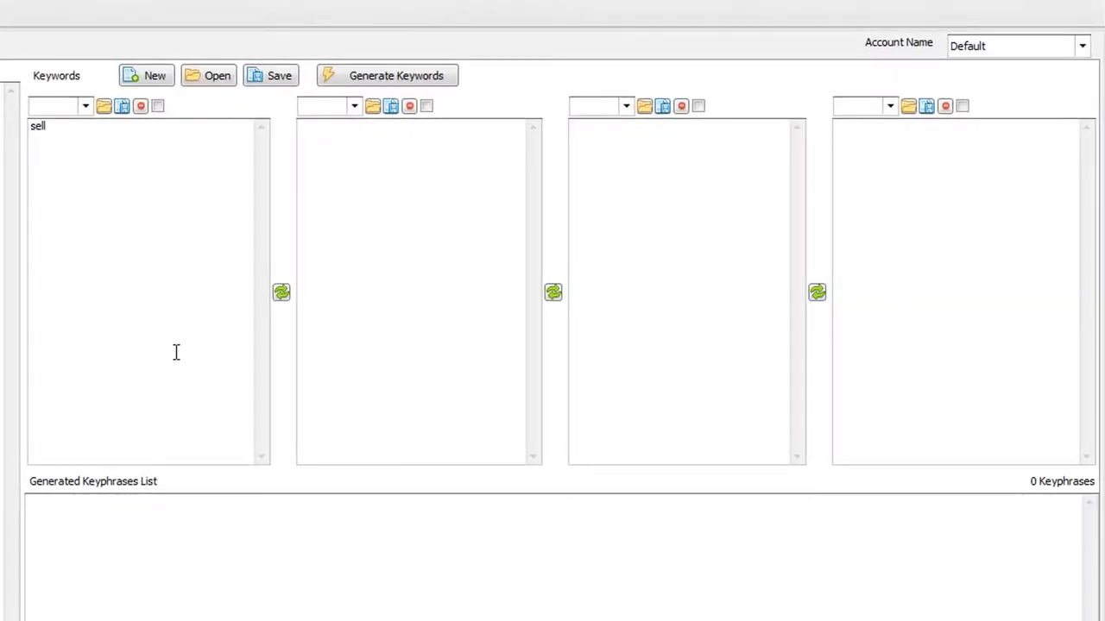
key("Tab")
type("my")
key("Tab")
type("house")
key("Return")
type("home")
key("Return")
key("ctrl+g")
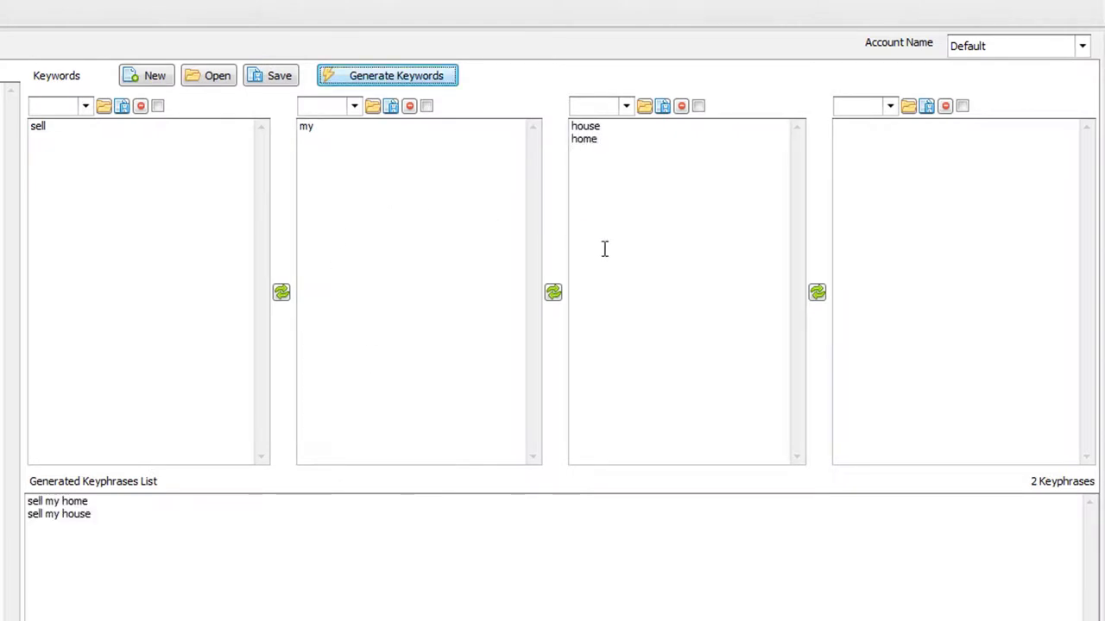
Shift the words one column right, add 'how to' and 'who can' first, and regenerate
left_click(816, 291)
left_click(554, 293)
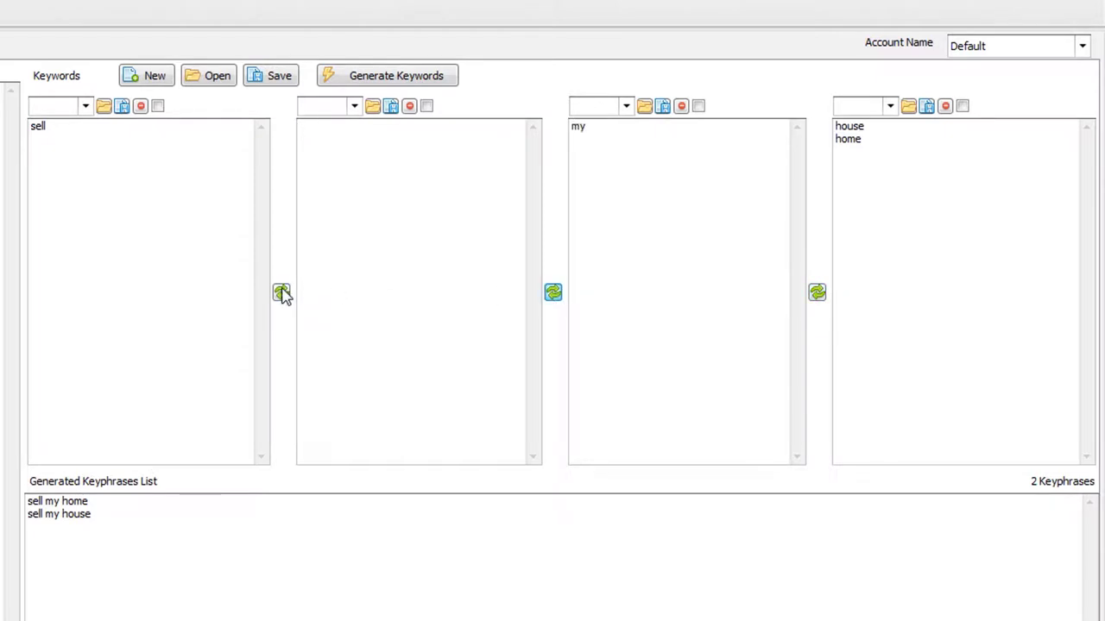
left_click(281, 294)
type("how to s")
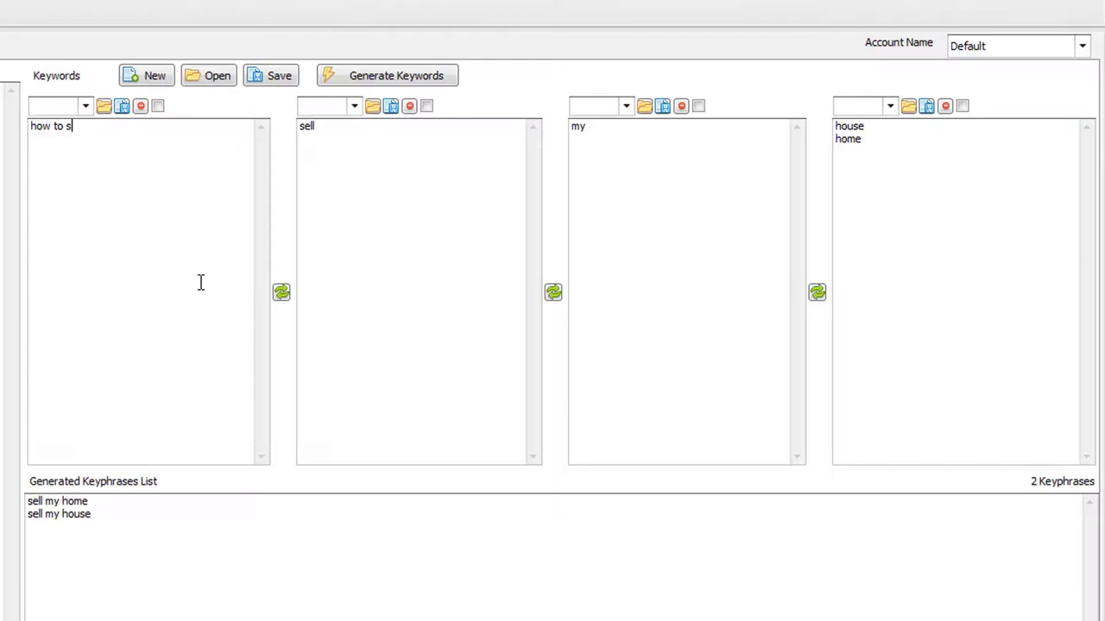
key("BackSpace")
key("Return")
type("who can")
key("Return")
left_click(426, 75)
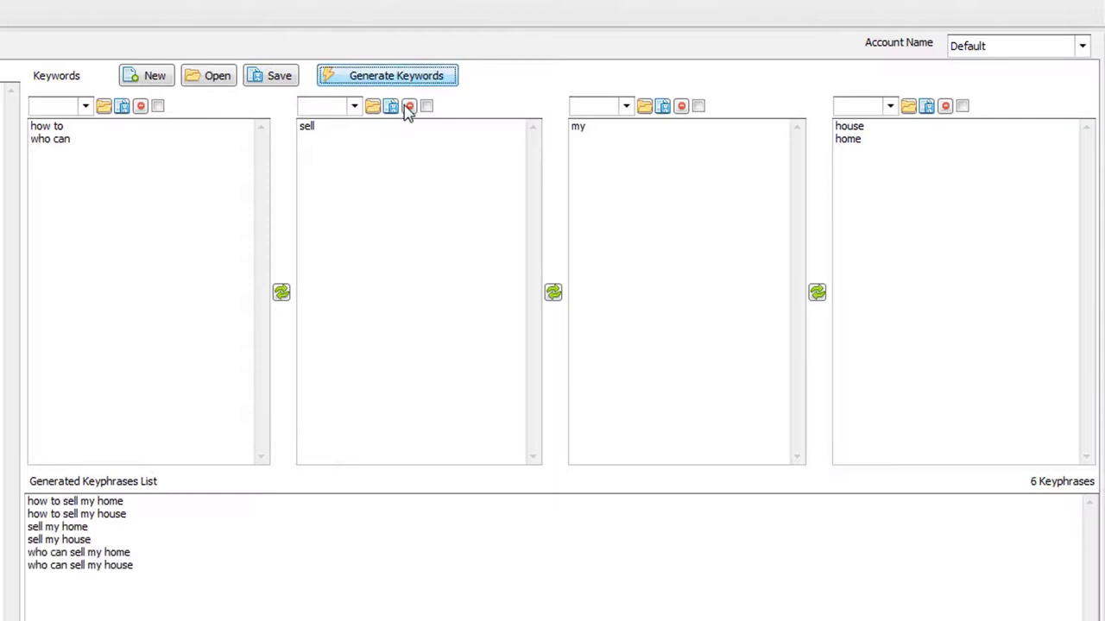
left_click(147, 164)
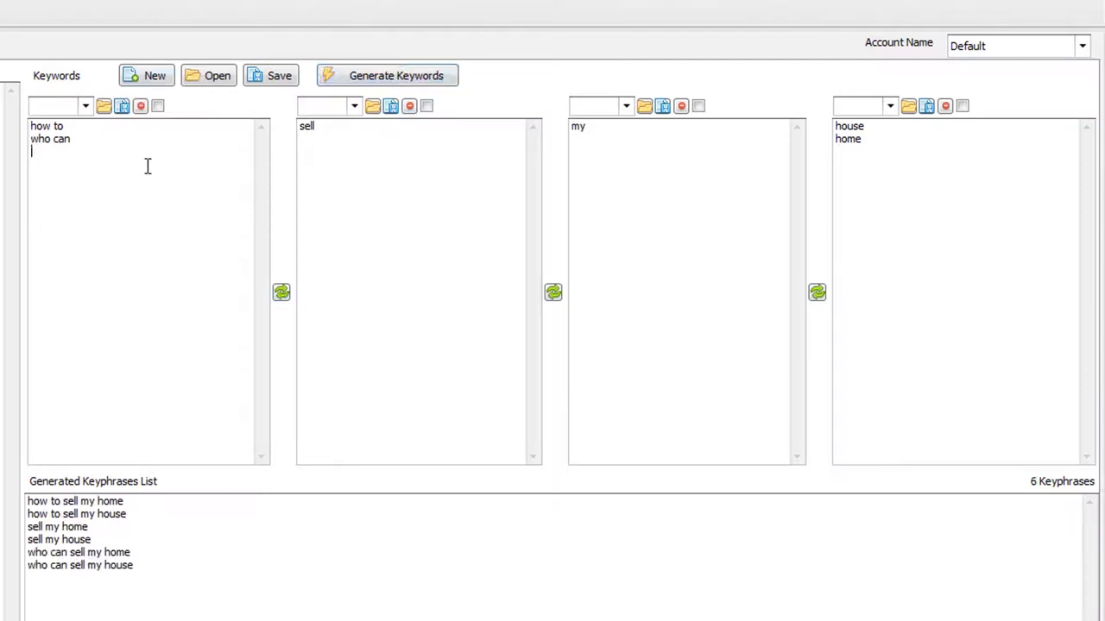
Replace the prefixes with 'real estate agent' and 'agent' in column four and generate keyphrases
key("ctrl+a")
key("Delete")
left_click(283, 292)
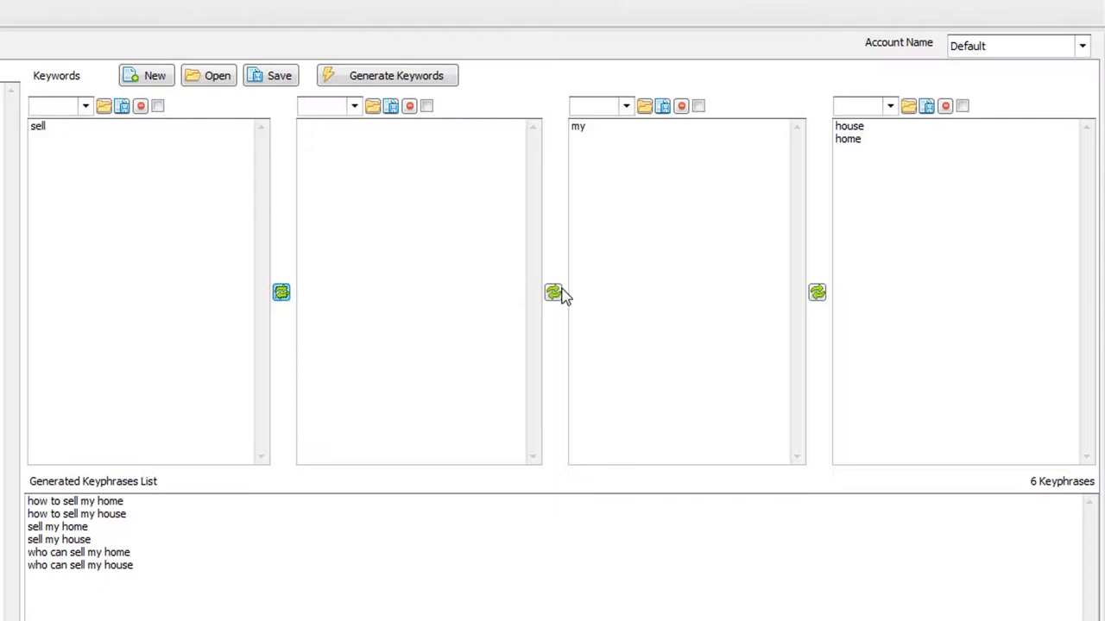
left_click(554, 293)
left_click(818, 292)
left_click(900, 247)
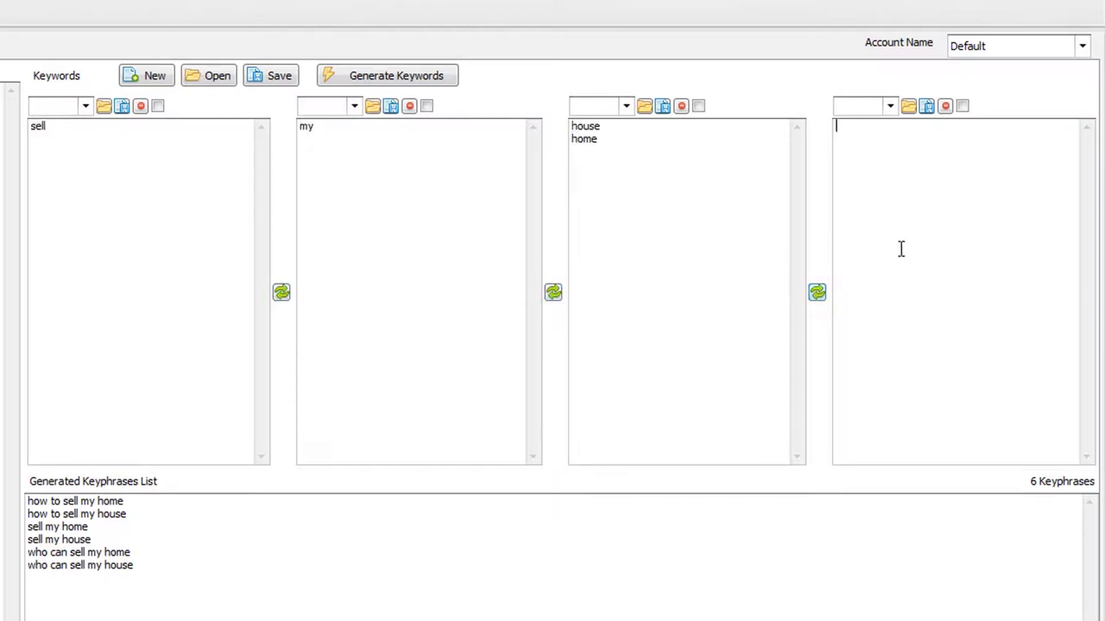
type("real estate agent ")
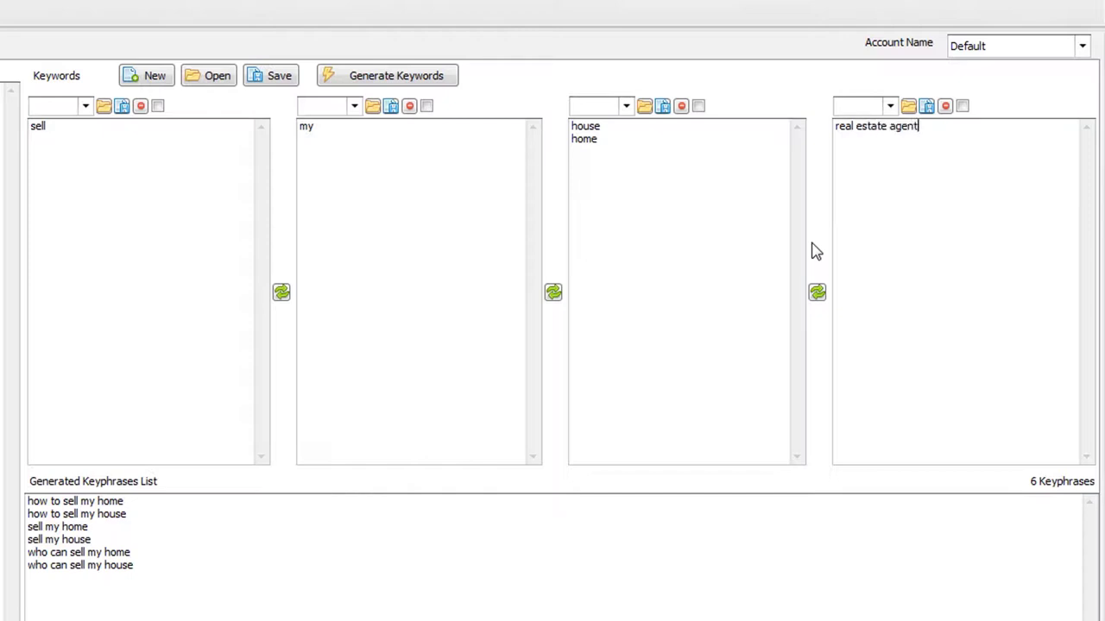
type("agent")
left_click(434, 78)
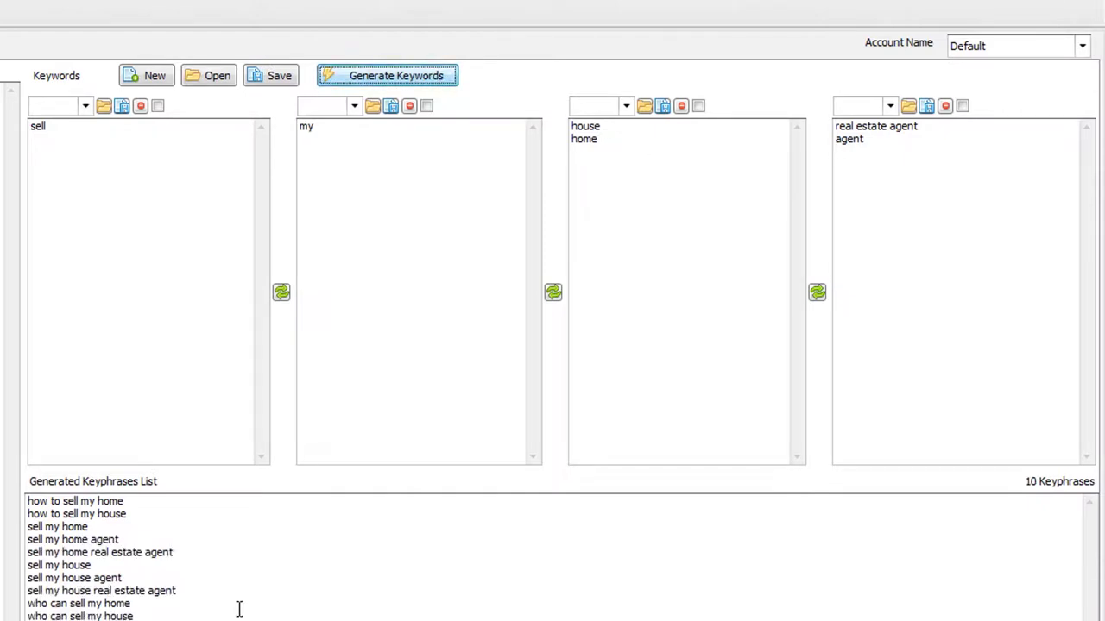
Remove 'my', shift the remaining columns left, and regenerate the keyphrases without it
left_click(210, 247)
left_click(457, 274)
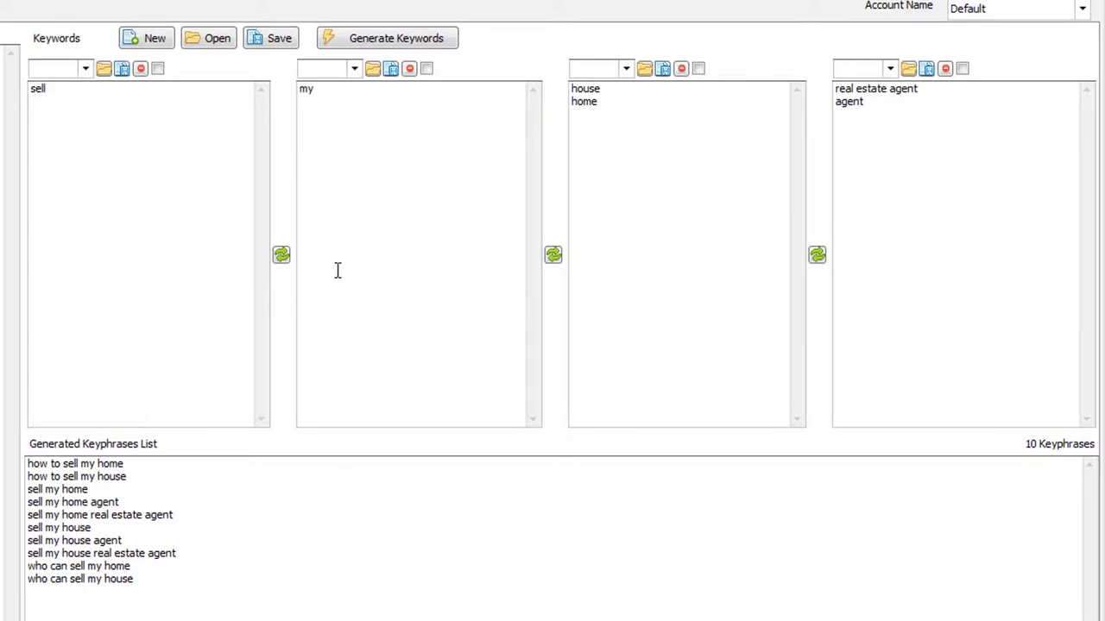
left_click(184, 283)
key("ctrl+a")
left_click(170, 215)
left_click(439, 158)
key("ctrl+a")
key("BackSpace")
left_click(551, 255)
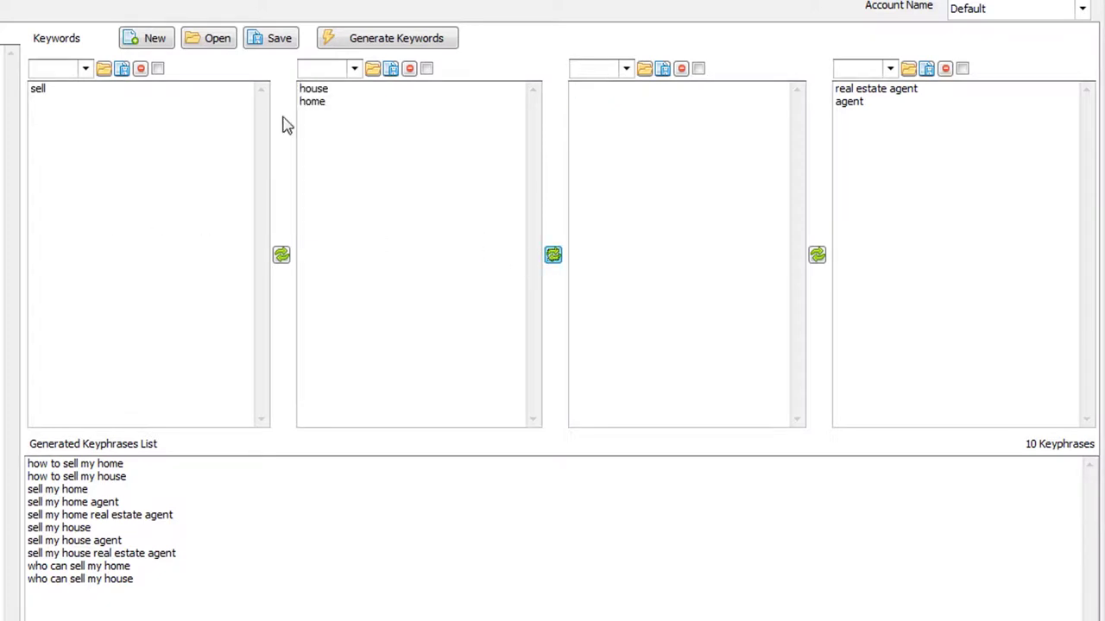
left_click(818, 257)
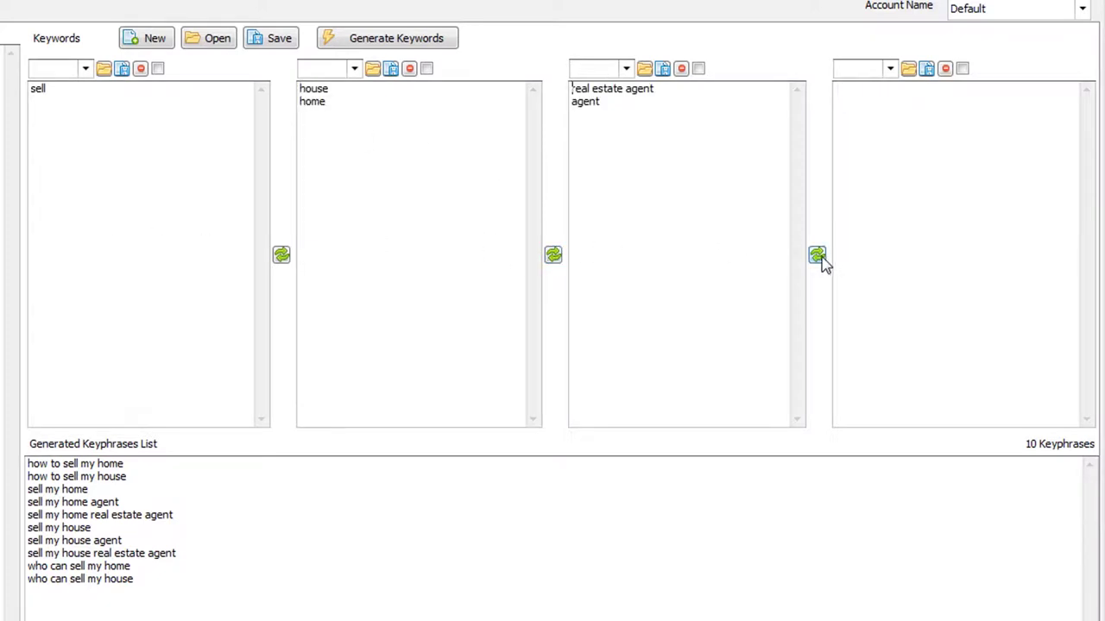
left_click(417, 45)
Clear the agent terms from the third keyword column
left_click(671, 159)
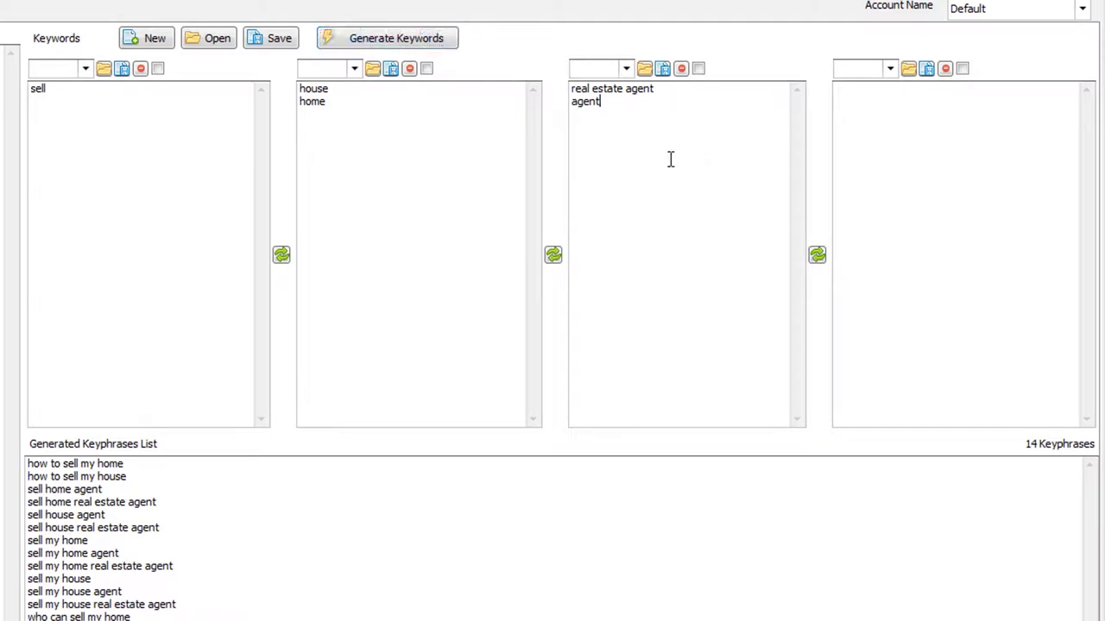
key("ctrl+a")
key("BackSpace")
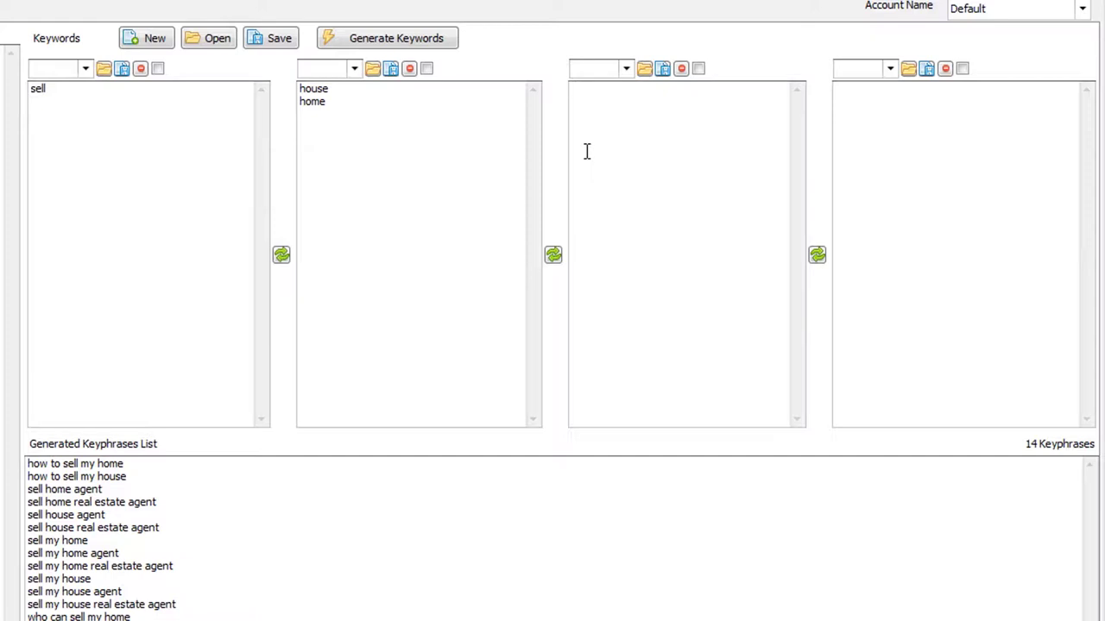
key("super+e")
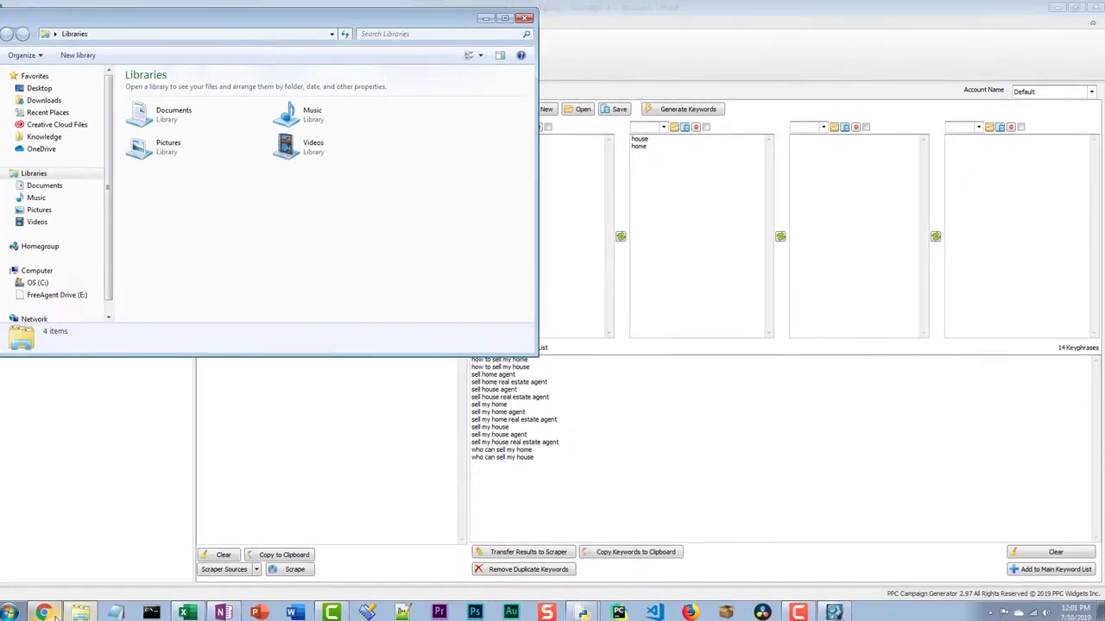
Browse to 5minutesite.com, open its Local Keyword Generator page, and add a new tab
left_click(489, 21)
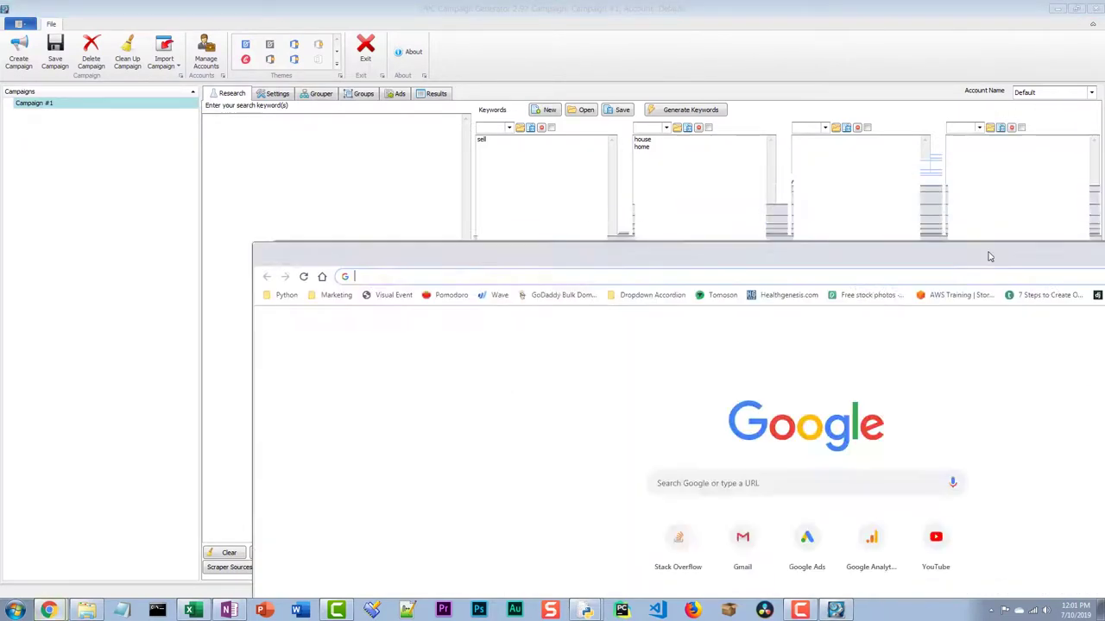
left_click_drag(987, 254, 768, 5)
left_click(604, 30)
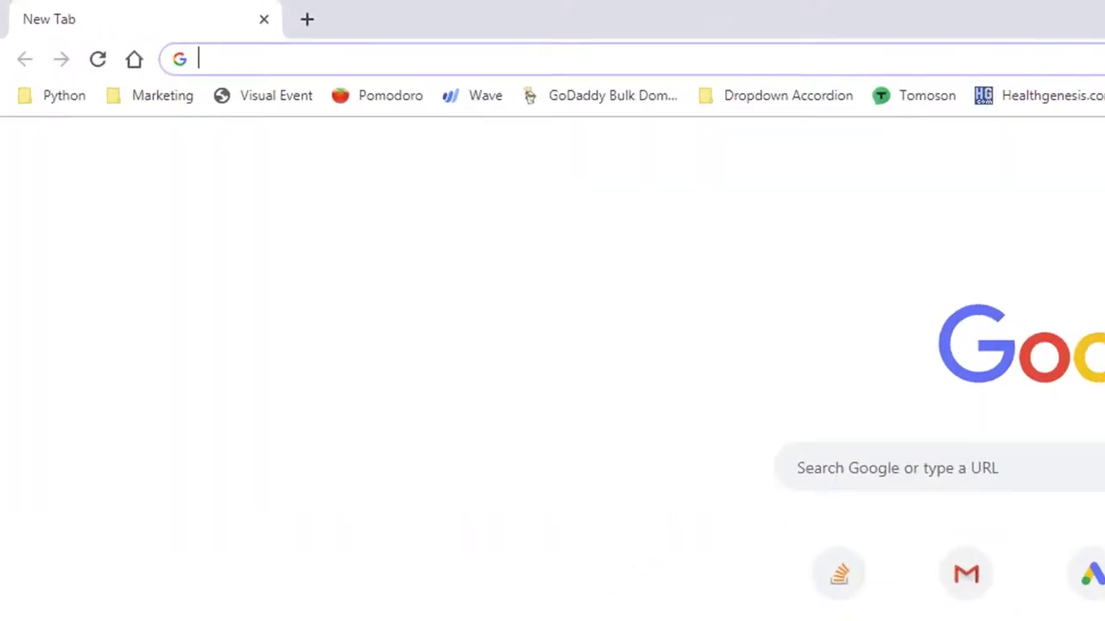
type("5minutesite.com")
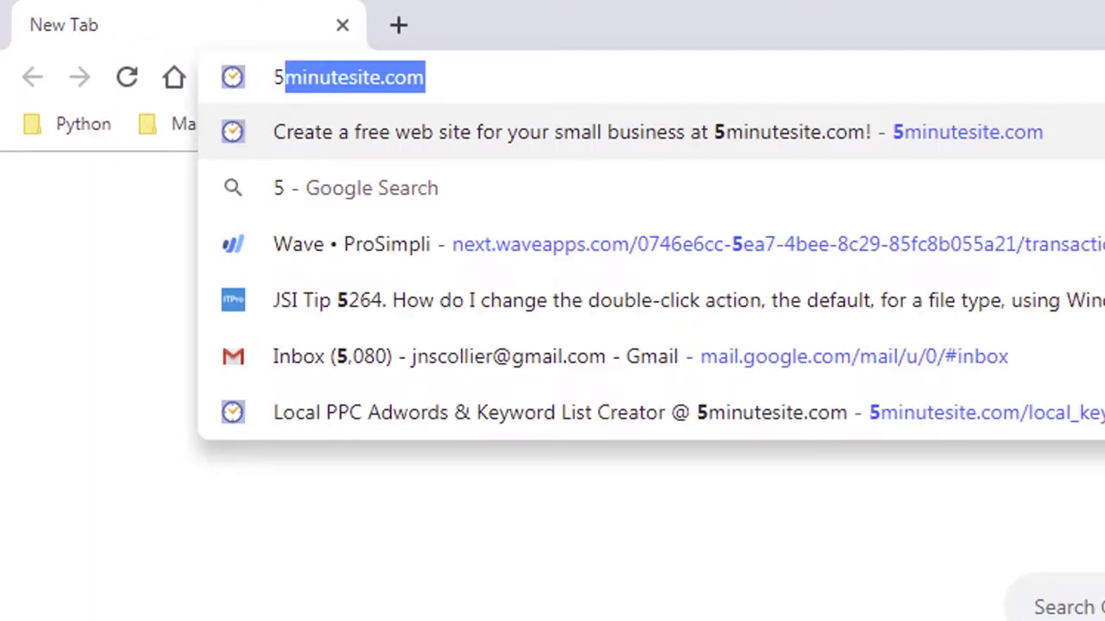
key("Return")
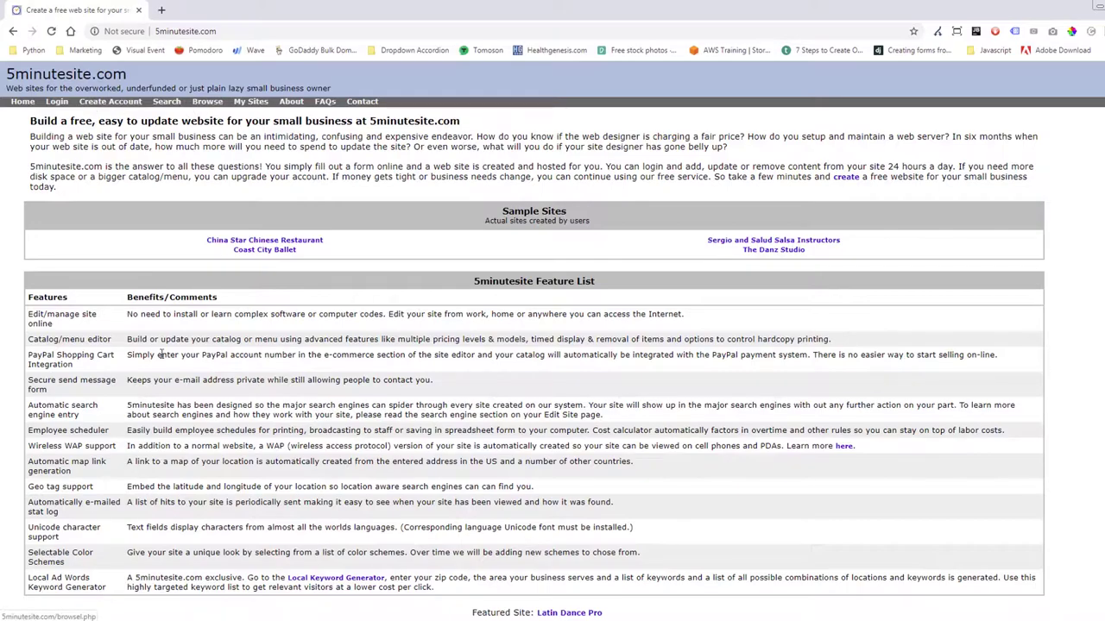
scroll(186, 354, "down", 2)
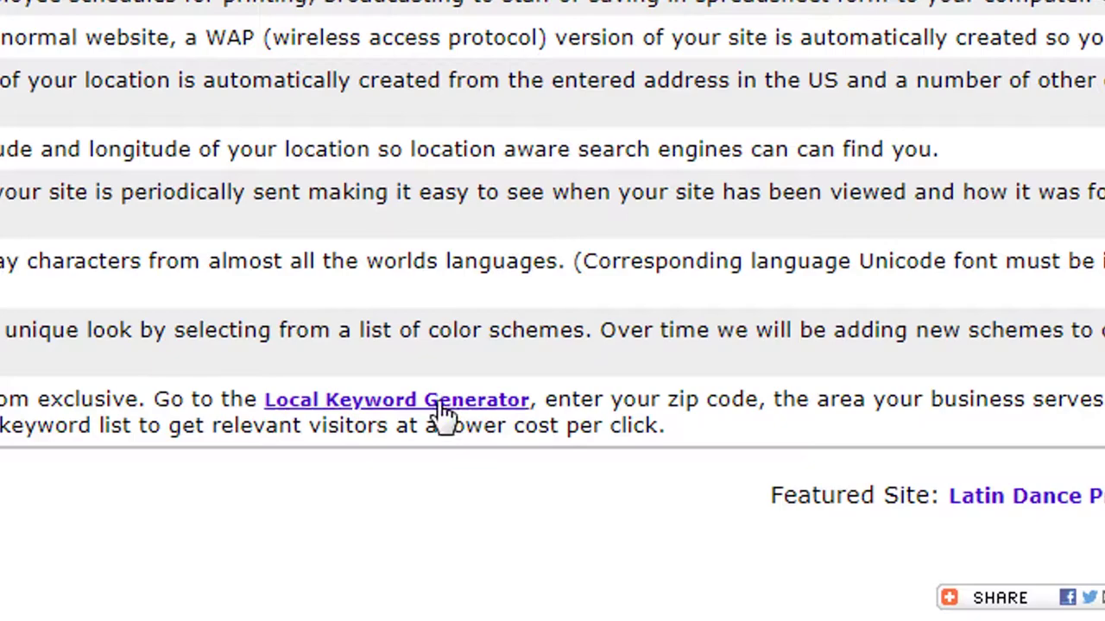
left_click(441, 404)
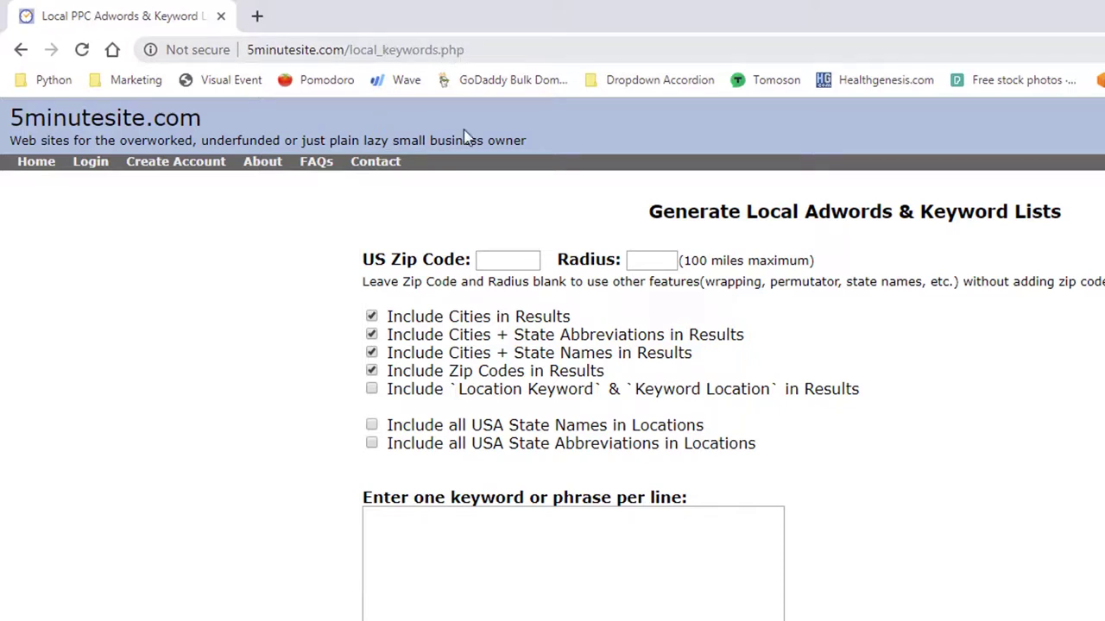
left_click(517, 260)
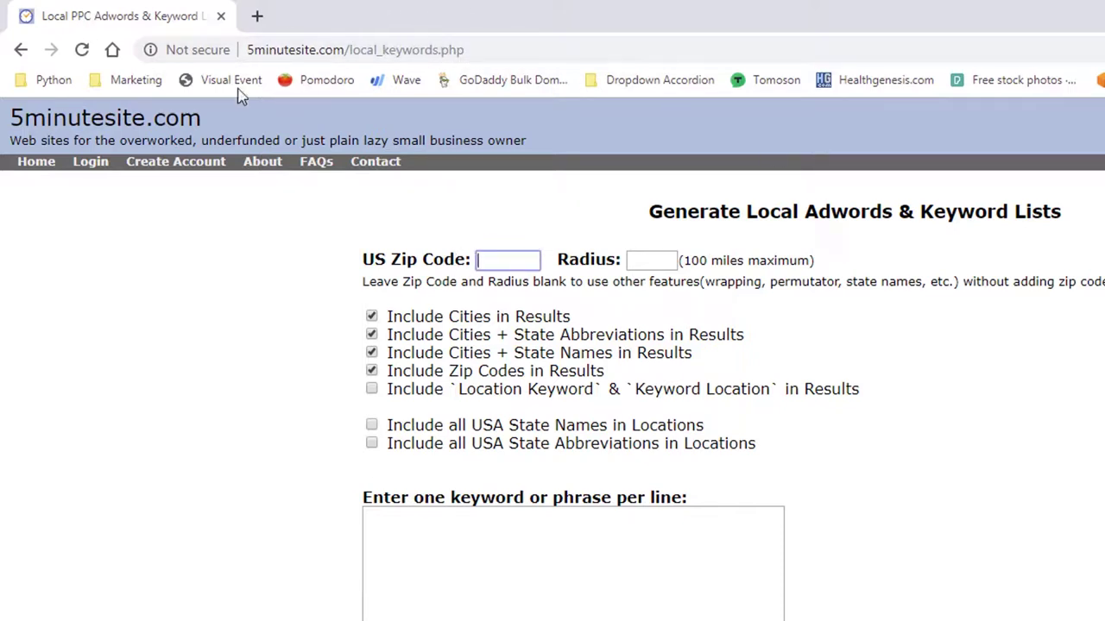
left_click(256, 17)
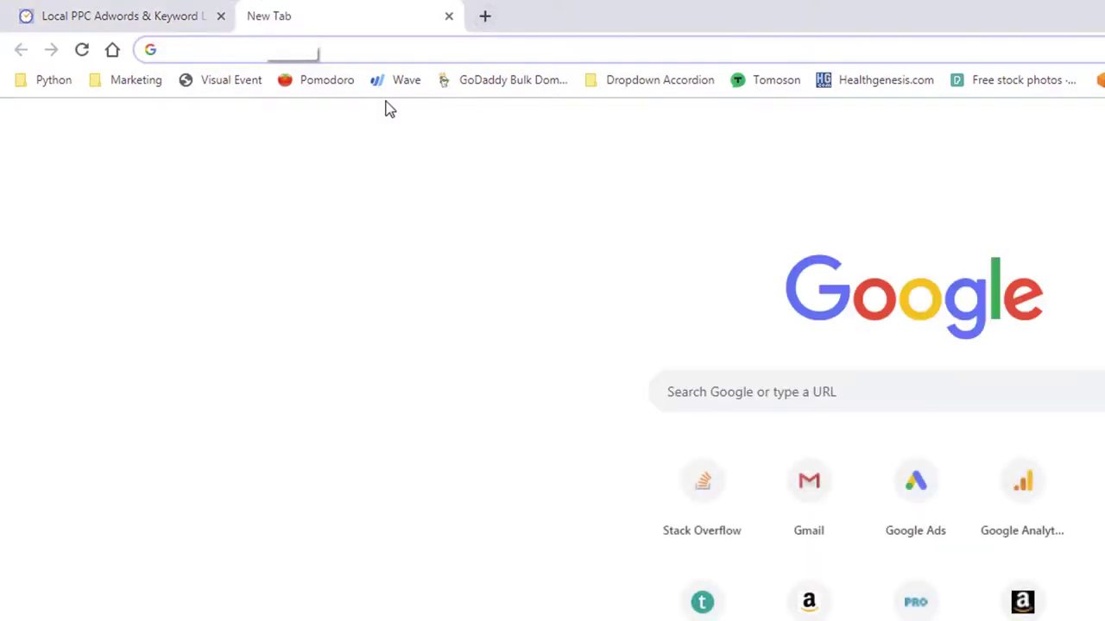
Search Google for 'bellevue wa zip code' to find 98004, then return to the keyword form
left_click(801, 394)
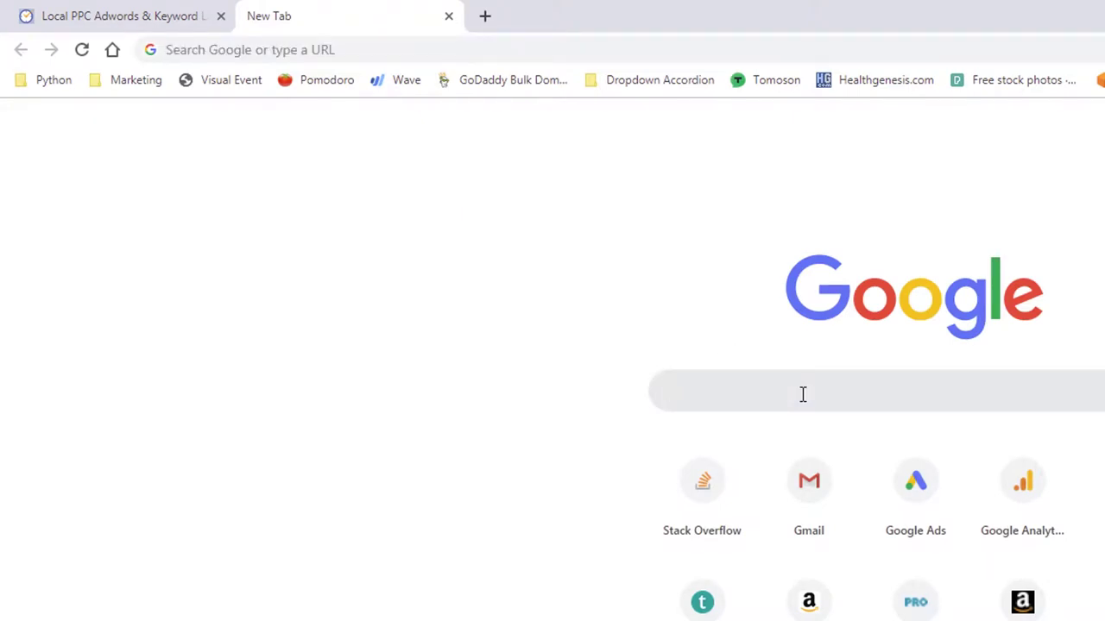
type("bellevue w")
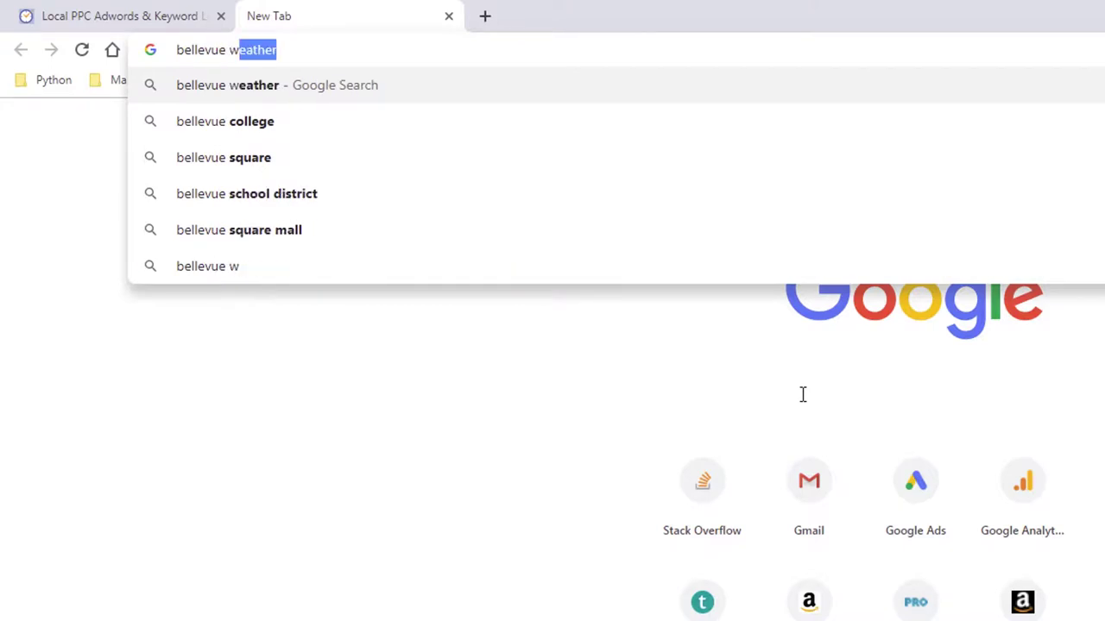
type("a zip code")
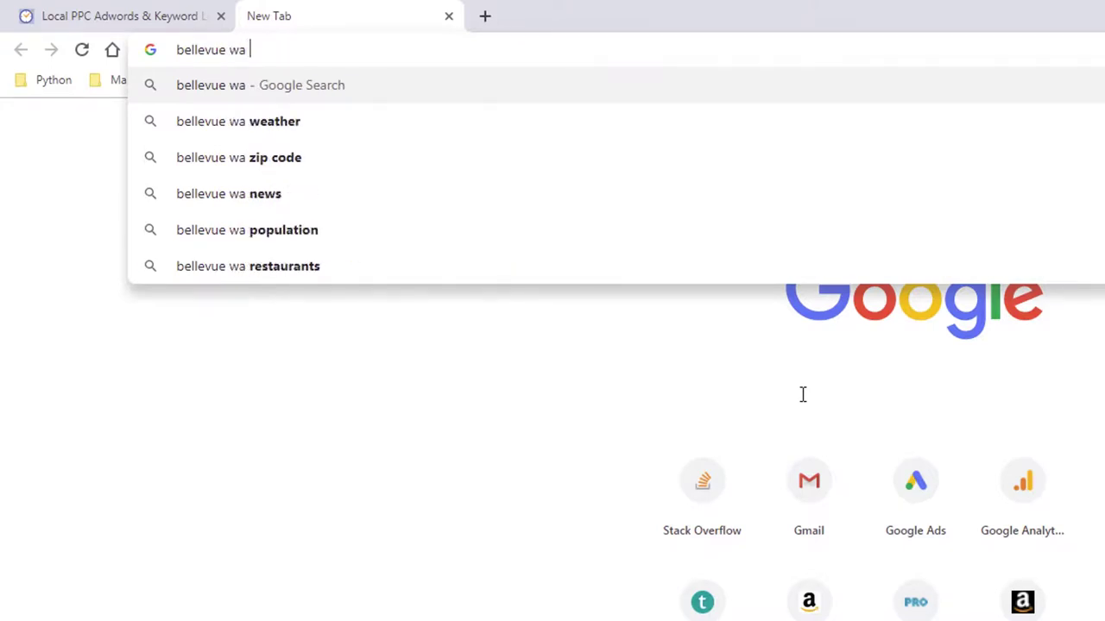
key("Return")
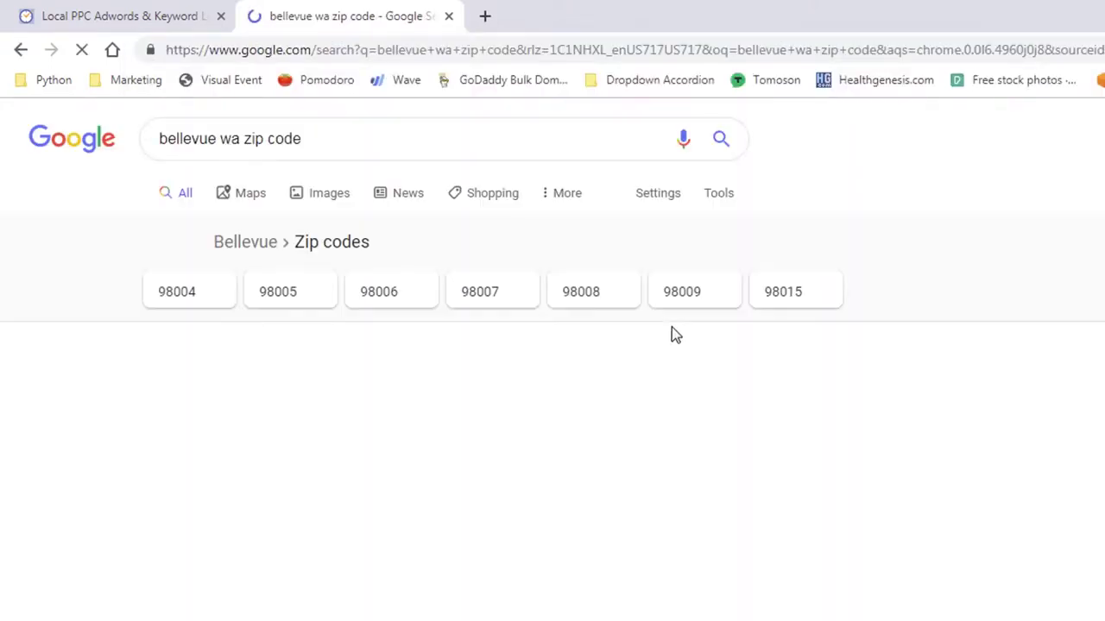
left_click(161, 17)
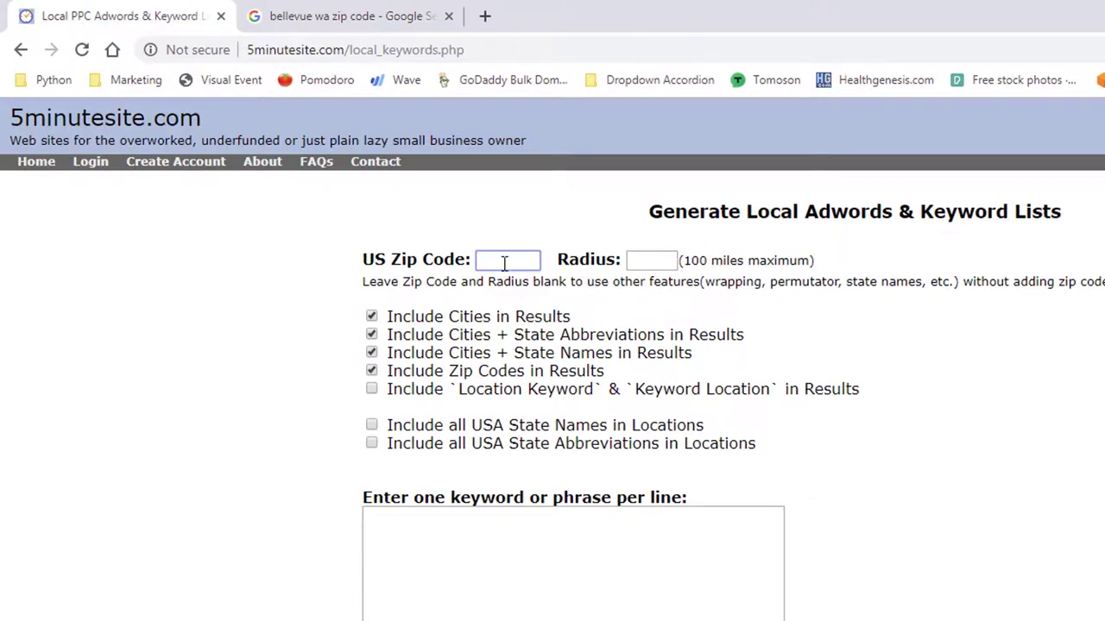
Enter zip code 98004 and a 30-mile radius, keeping only 'Include Cities in Results' checked
type("98004")
left_click(659, 259)
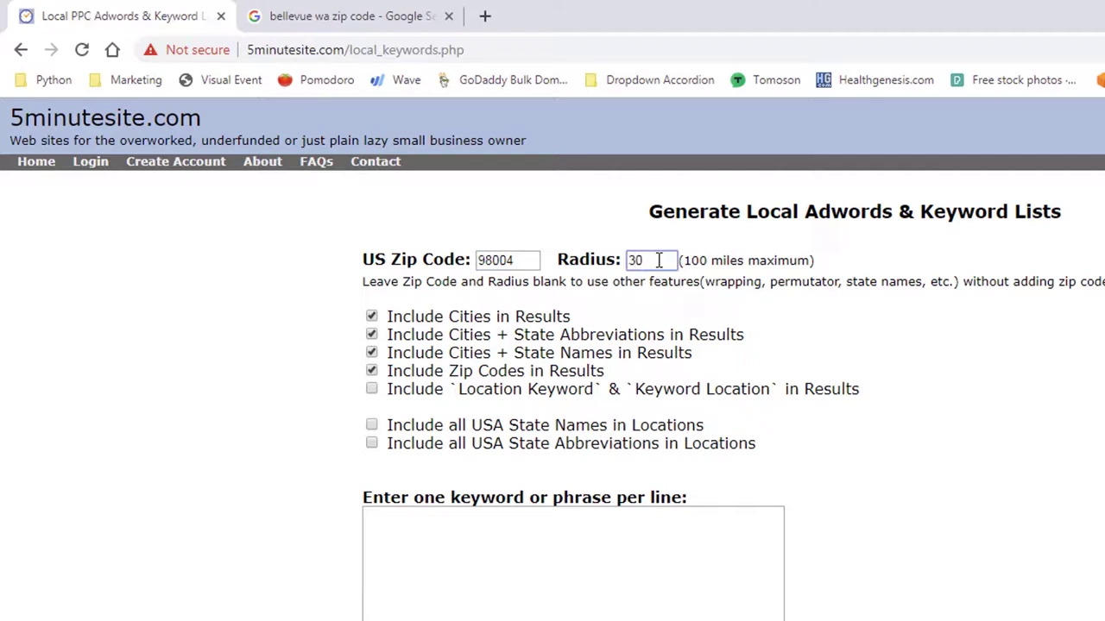
left_click(371, 338)
left_click(497, 566)
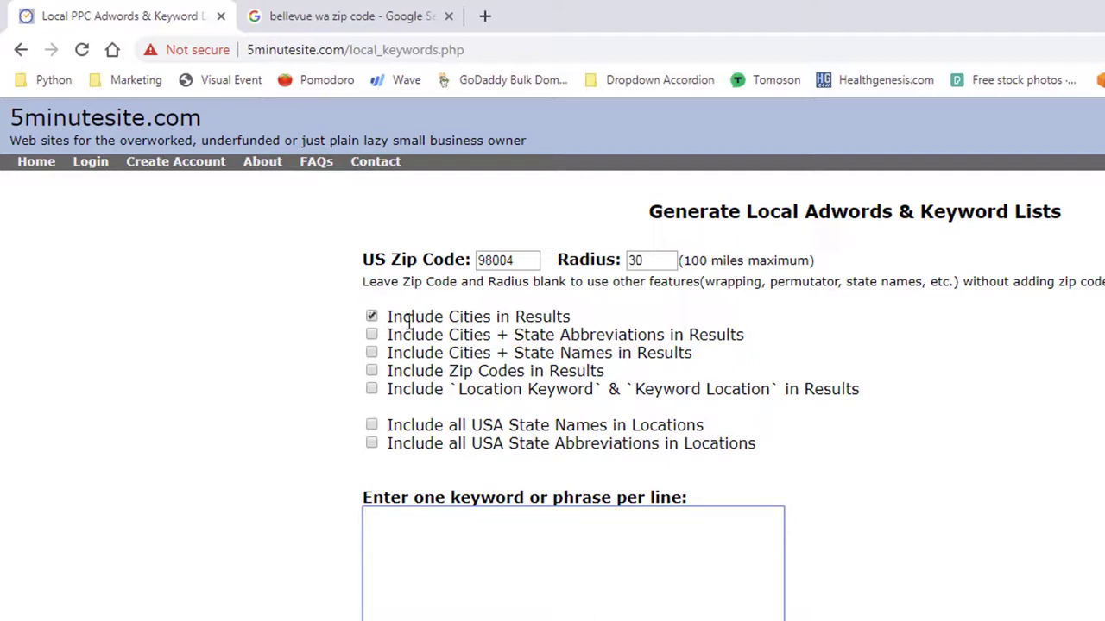
left_click_drag(390, 317, 503, 330)
left_click(522, 317)
left_click(534, 541)
double_click(525, 264)
double_click(661, 260)
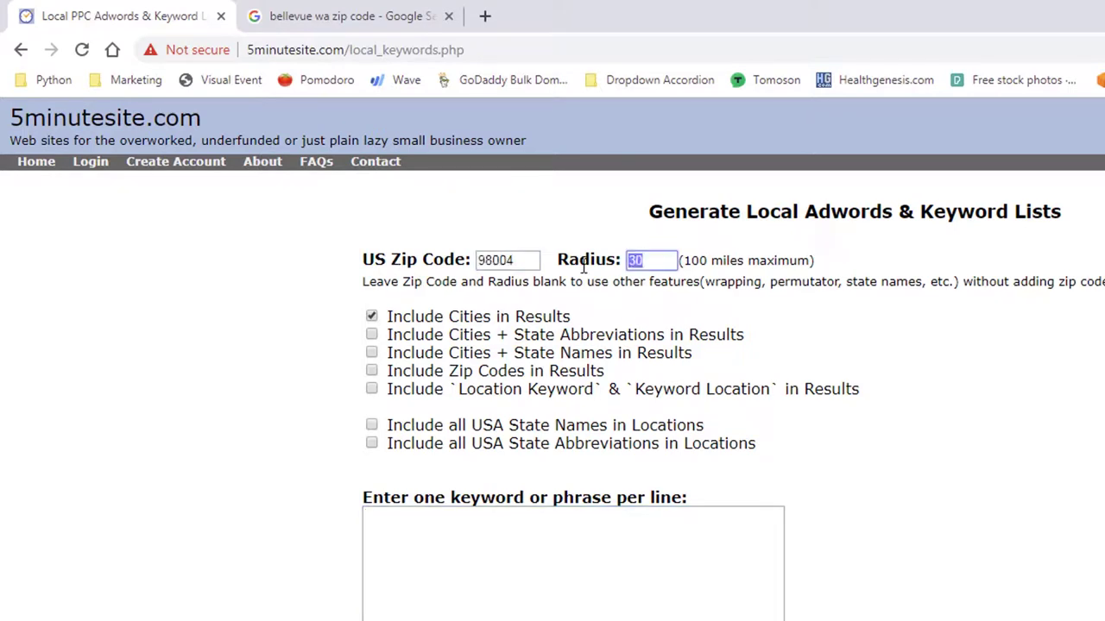
left_click(511, 252)
double_click(524, 259)
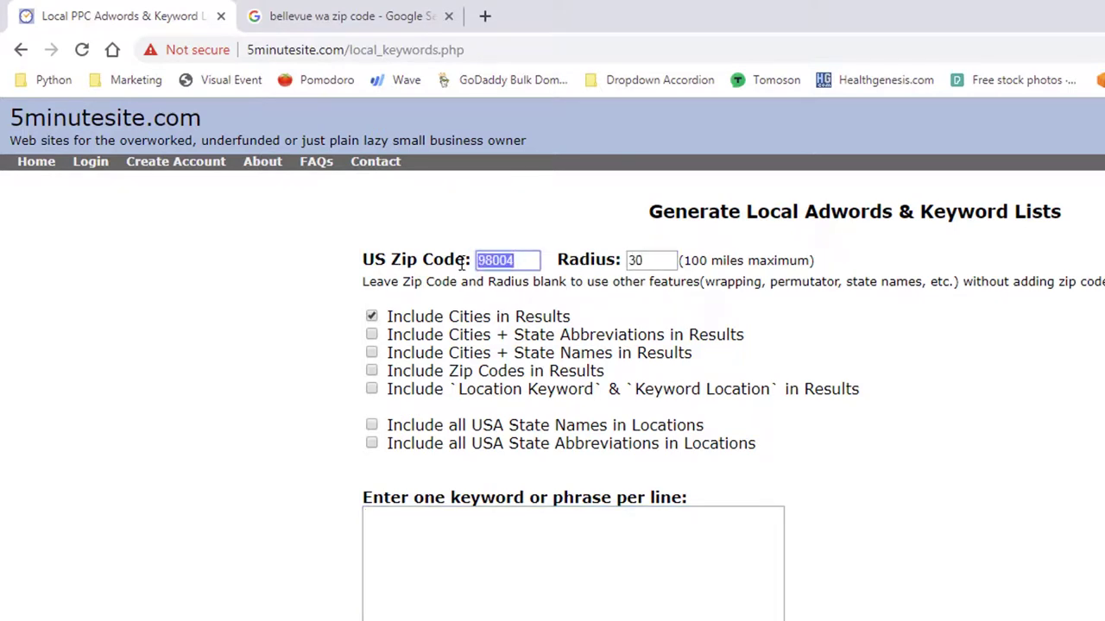
left_click_drag(650, 263, 623, 261)
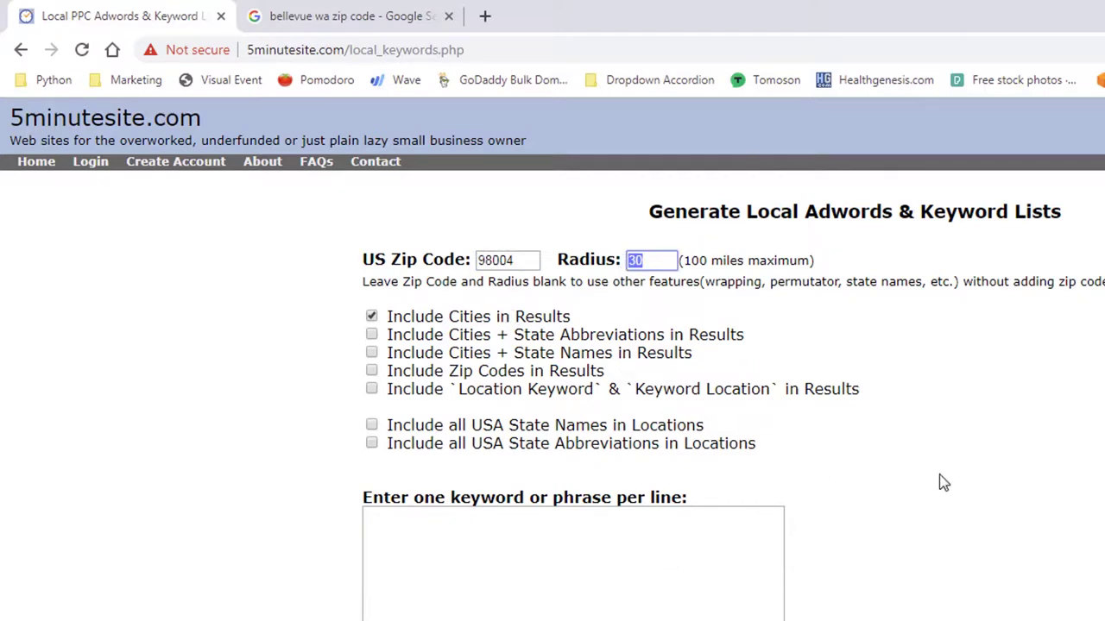
Submit the form to generate the cities within 30 miles of 98004
scroll(941, 481, "down", 7)
scroll(958, 552, "down", 3)
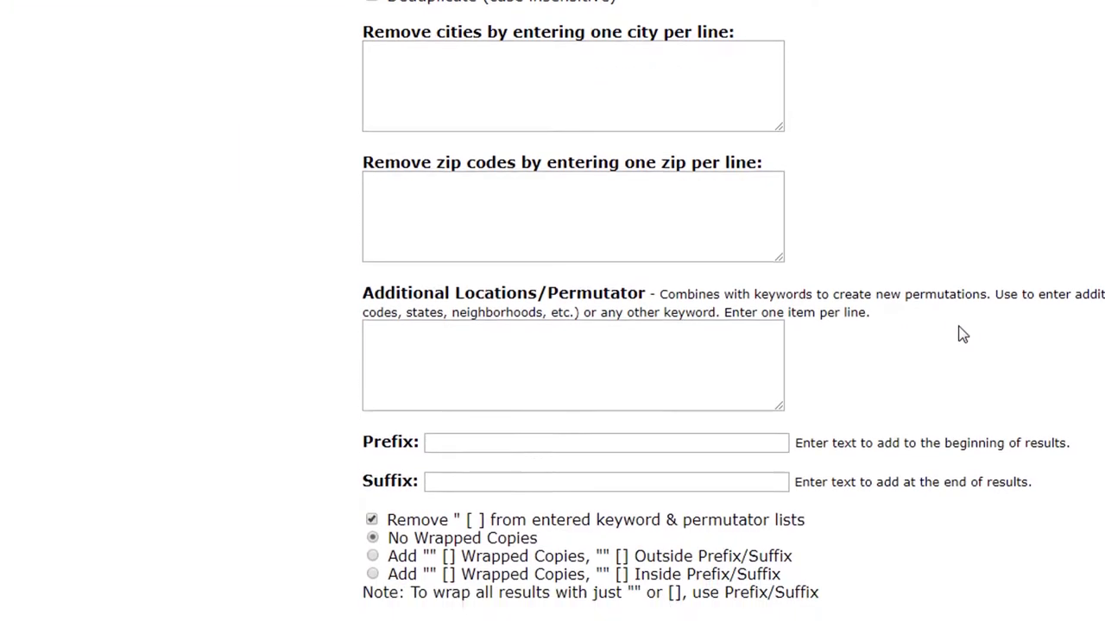
scroll(767, 227, "down", 3)
scroll(804, 239, "down", 3)
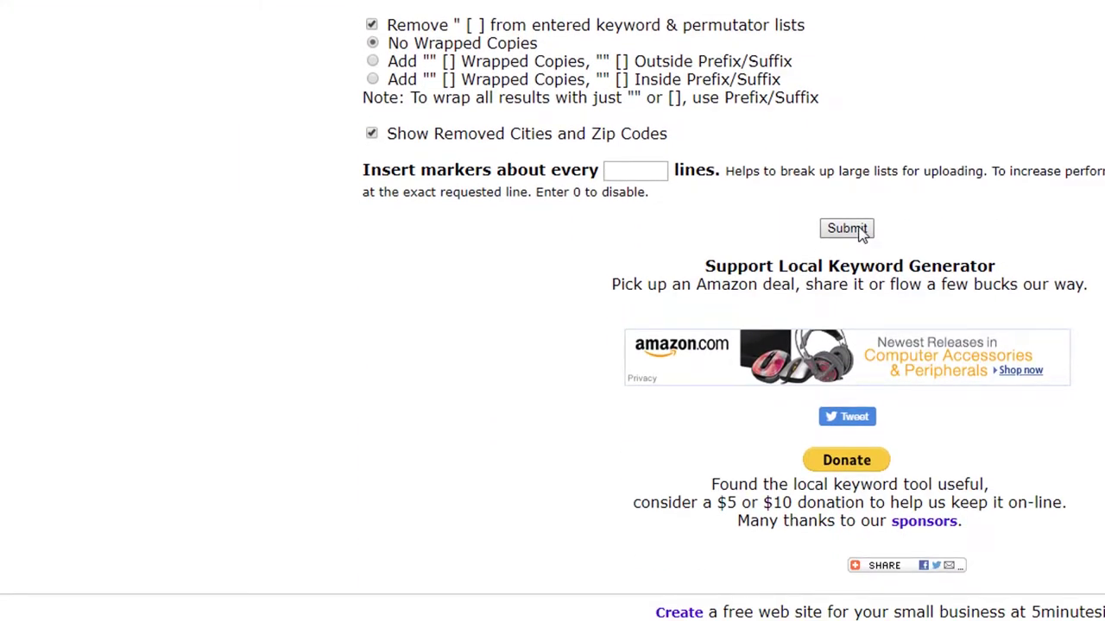
left_click(846, 228)
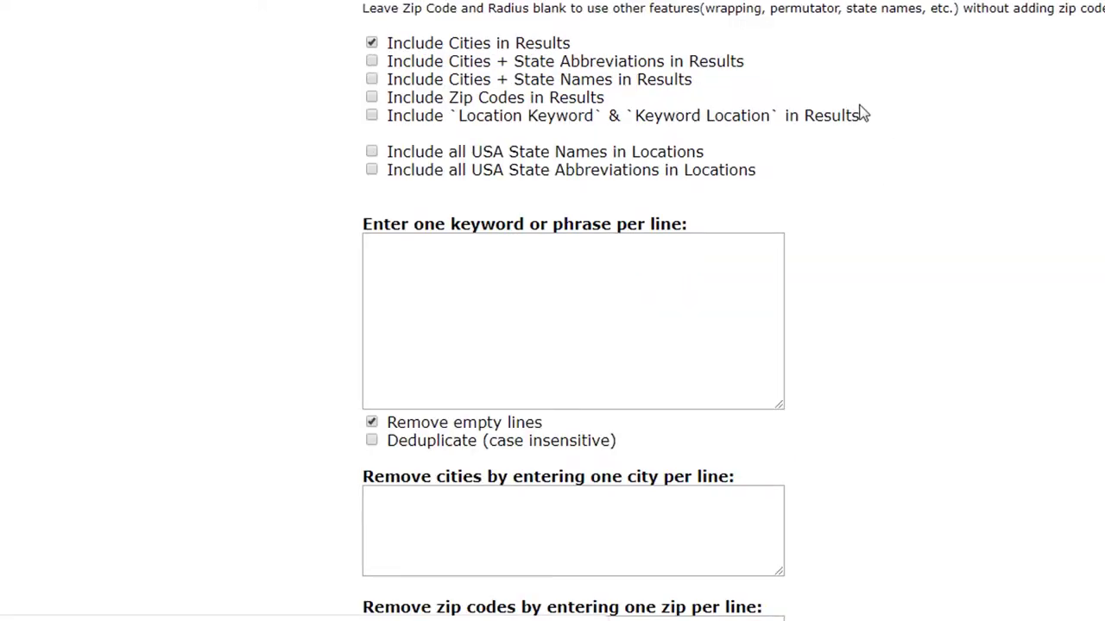
Select the entire list of 80 generated city names, Bellevue through Longbranch
scroll(664, 58, "up", 1)
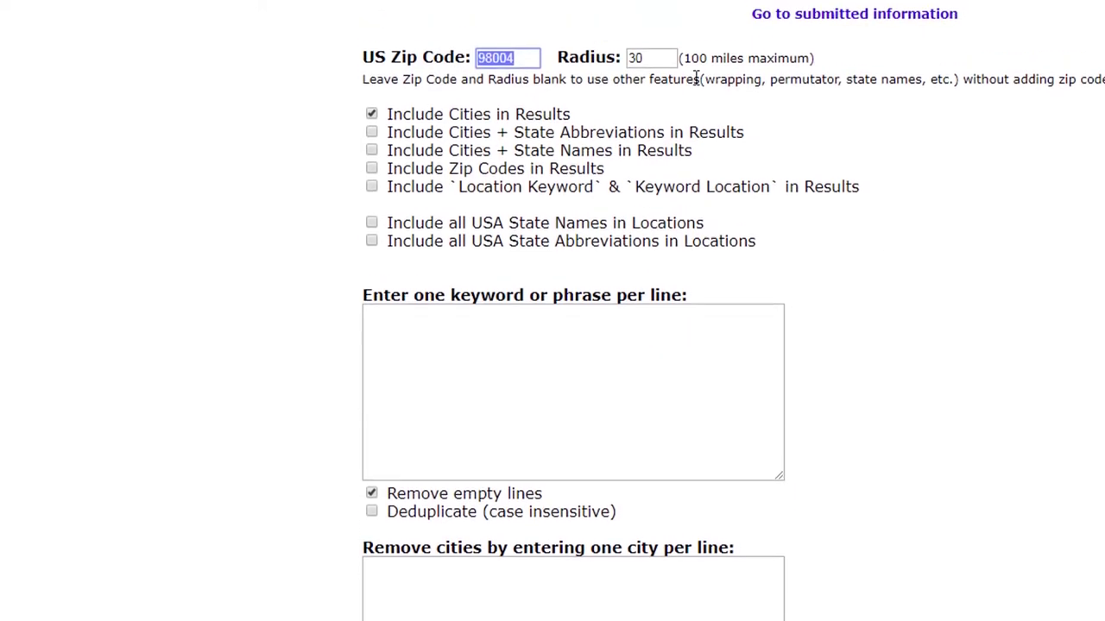
scroll(954, 292, "down", 15)
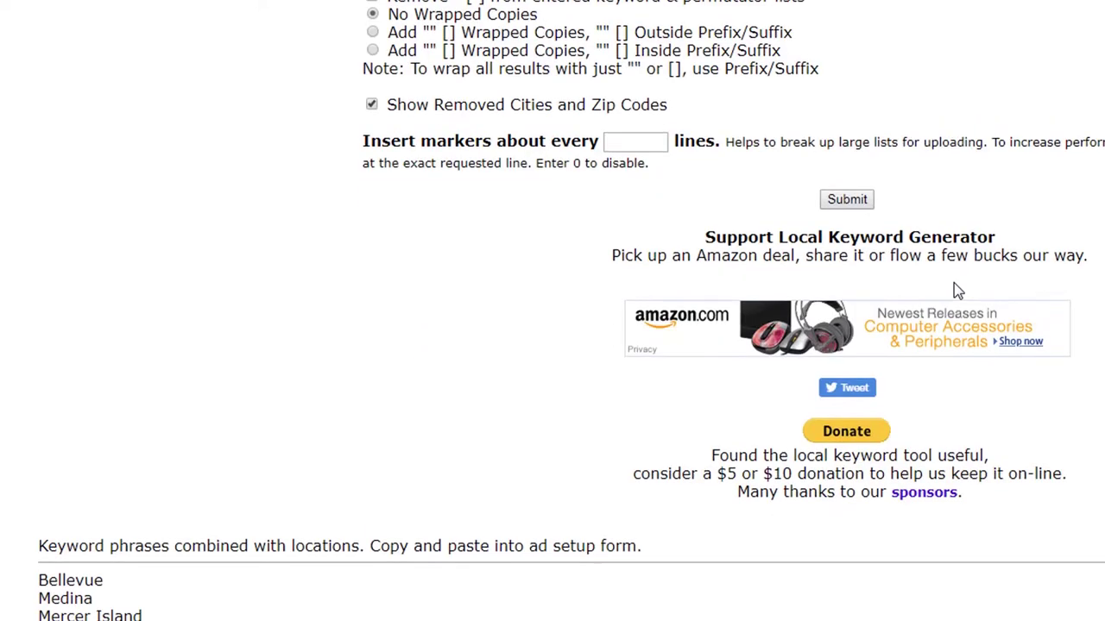
scroll(957, 292, "down", 8)
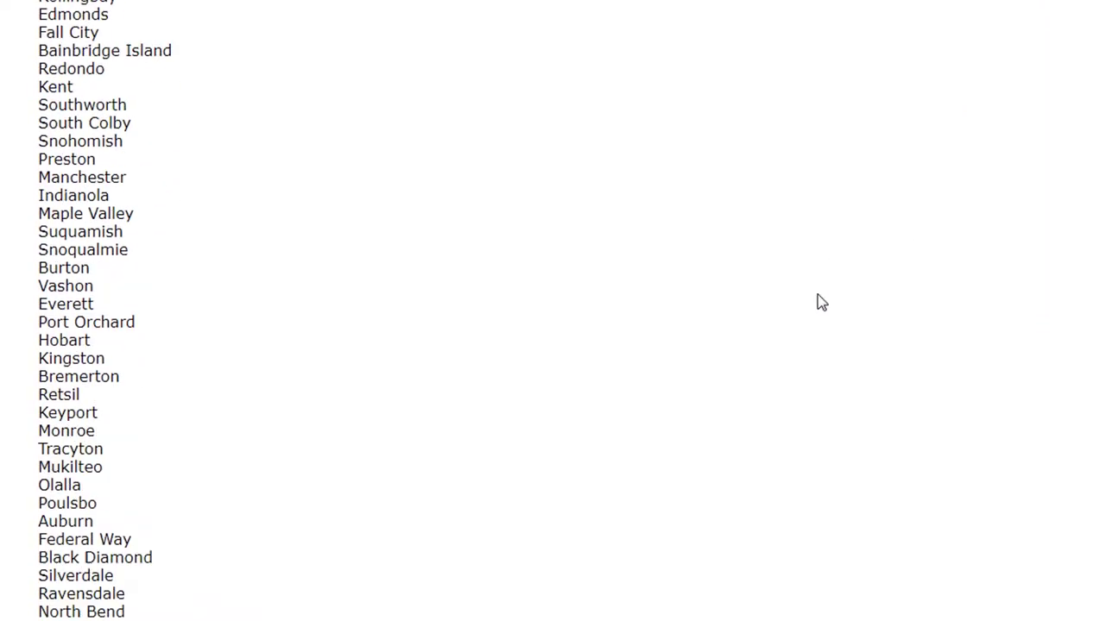
scroll(426, 443, "down", 7)
scroll(221, 365, "up", 1)
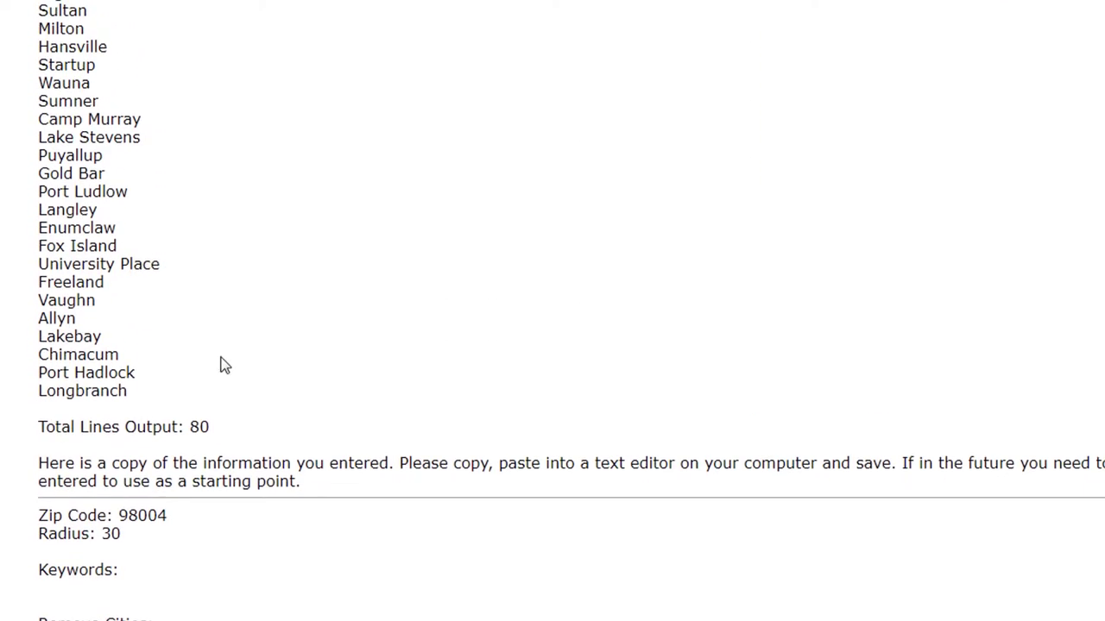
left_click_drag(134, 391, 129, 189)
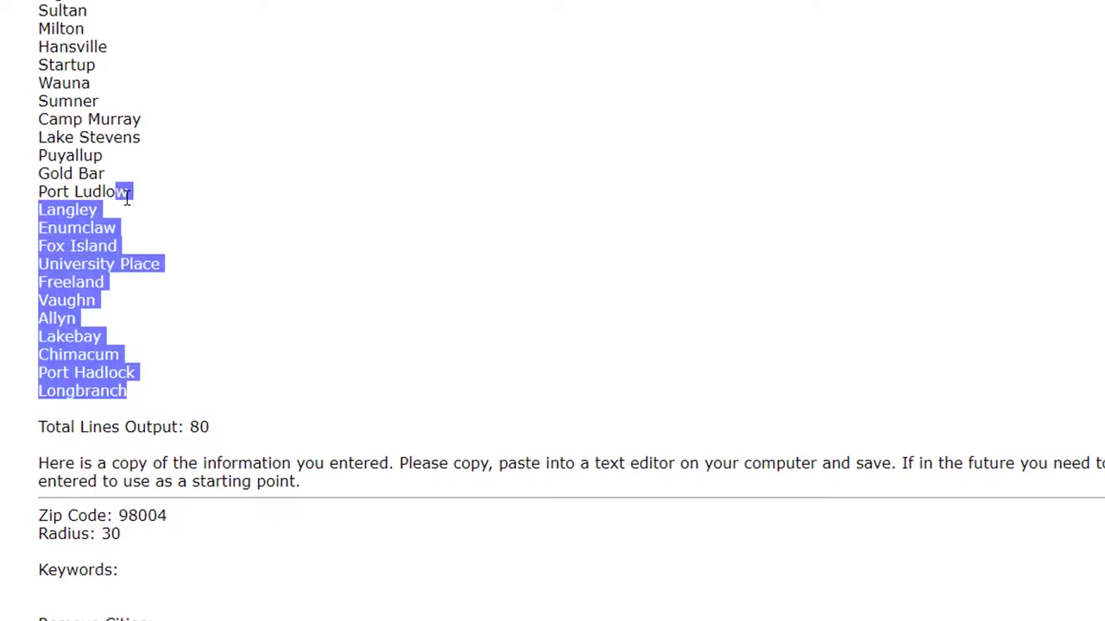
scroll(126, 195, "up", 20)
scroll(136, 218, "down", 5)
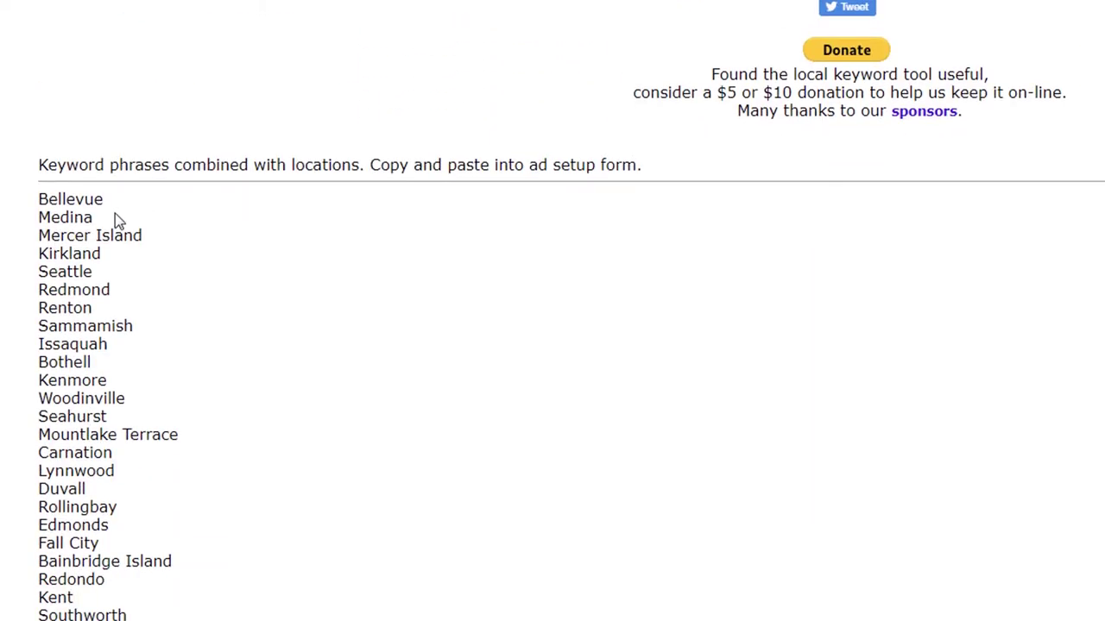
left_click_drag(62, 200, 38, 207)
key("super+c")
scroll(182, 249, "down", 3)
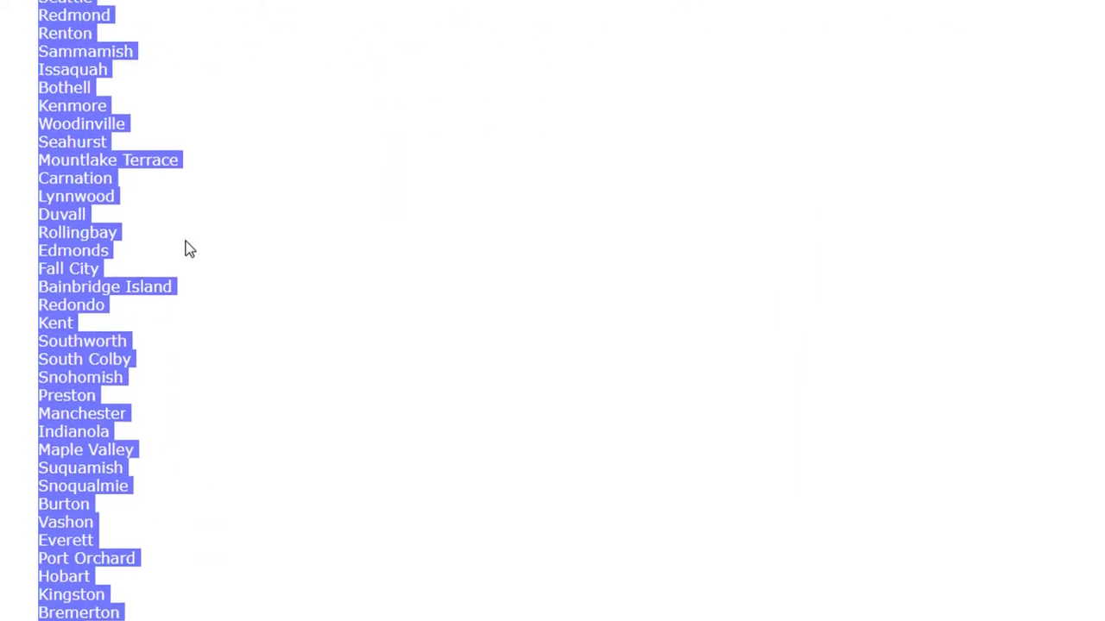
scroll(246, 385, "down", 2)
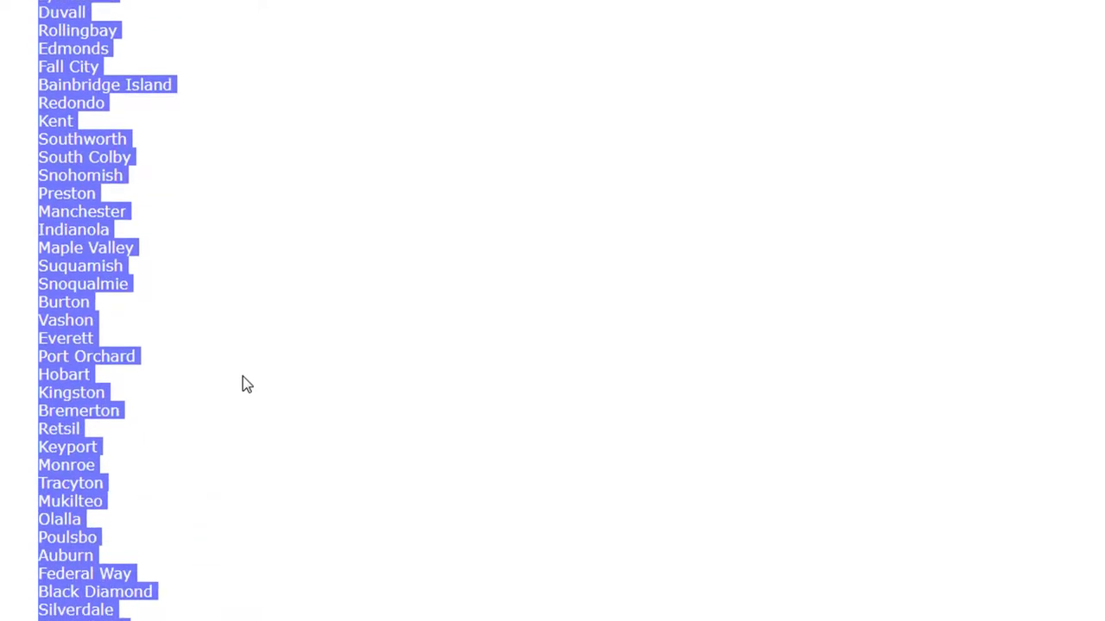
scroll(261, 357, "down", 1)
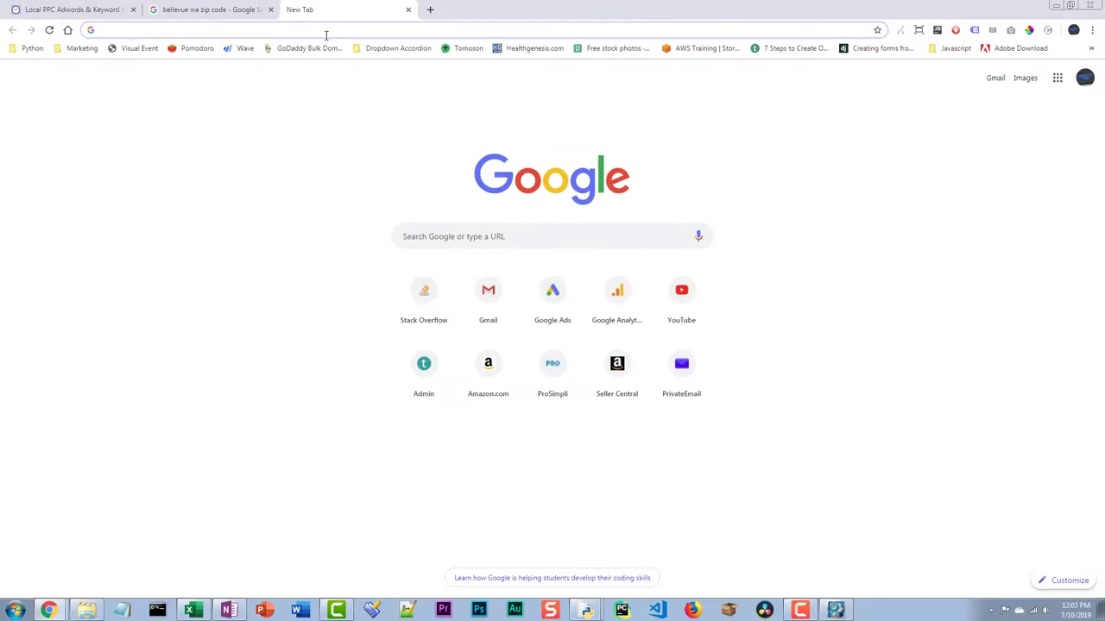
Search 'washing ton state population by city' and open the Washington cities population ranking page
left_click(326, 34)
type("washin")
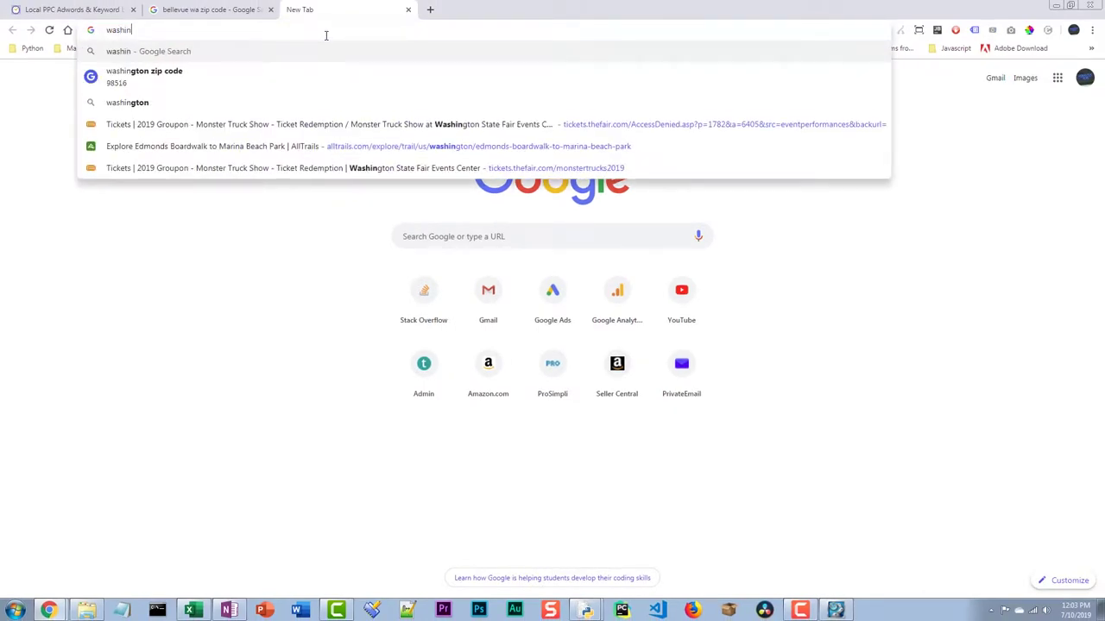
type("g ton state")
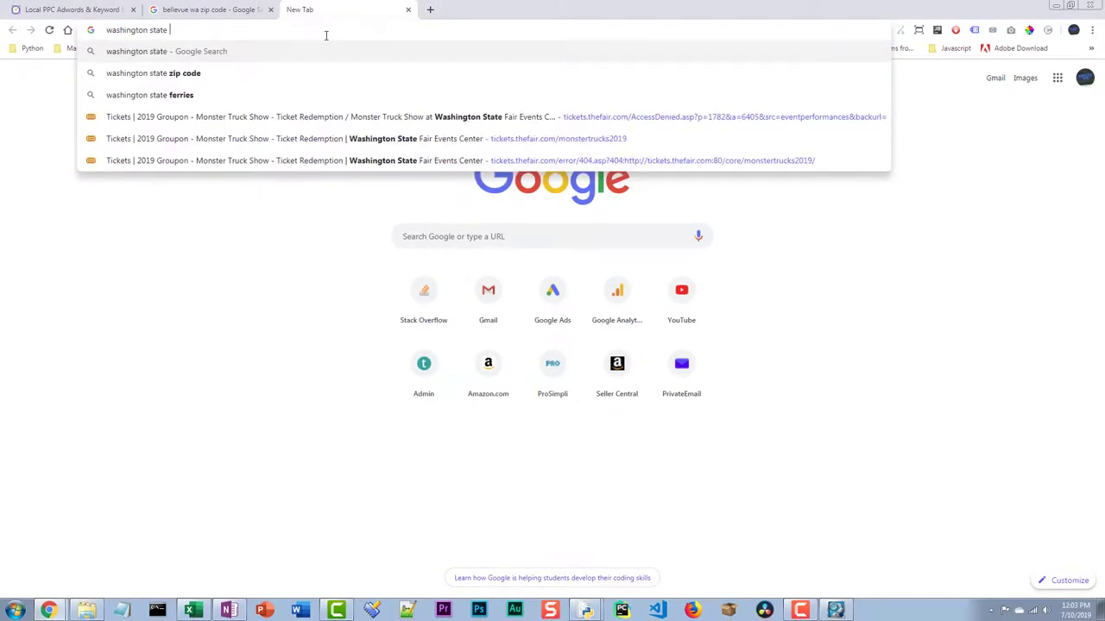
type(" po")
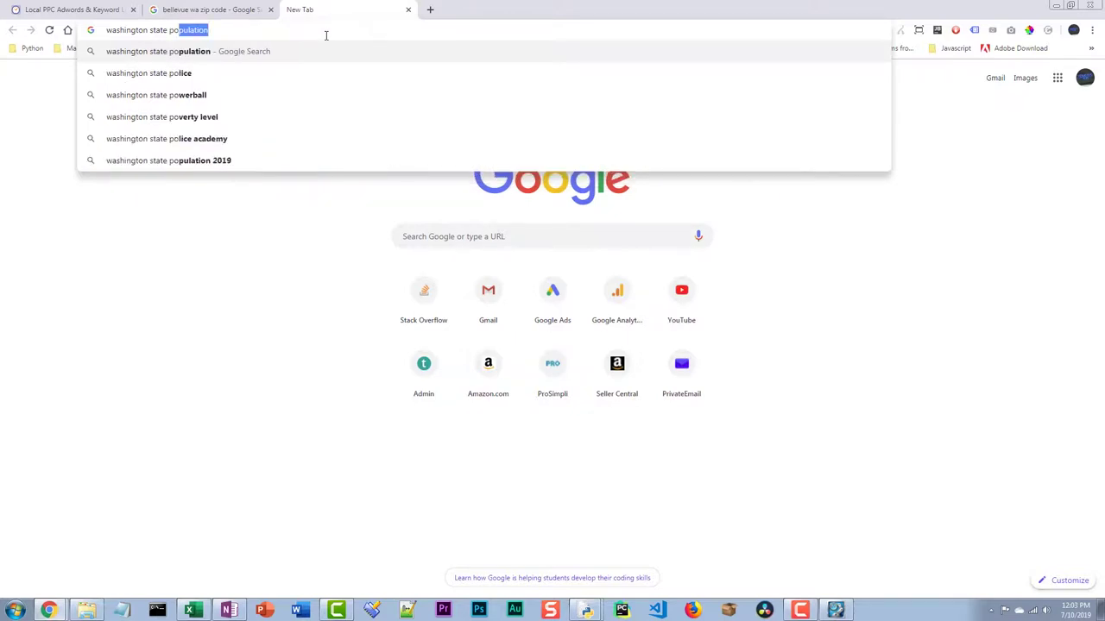
type("pulation by city")
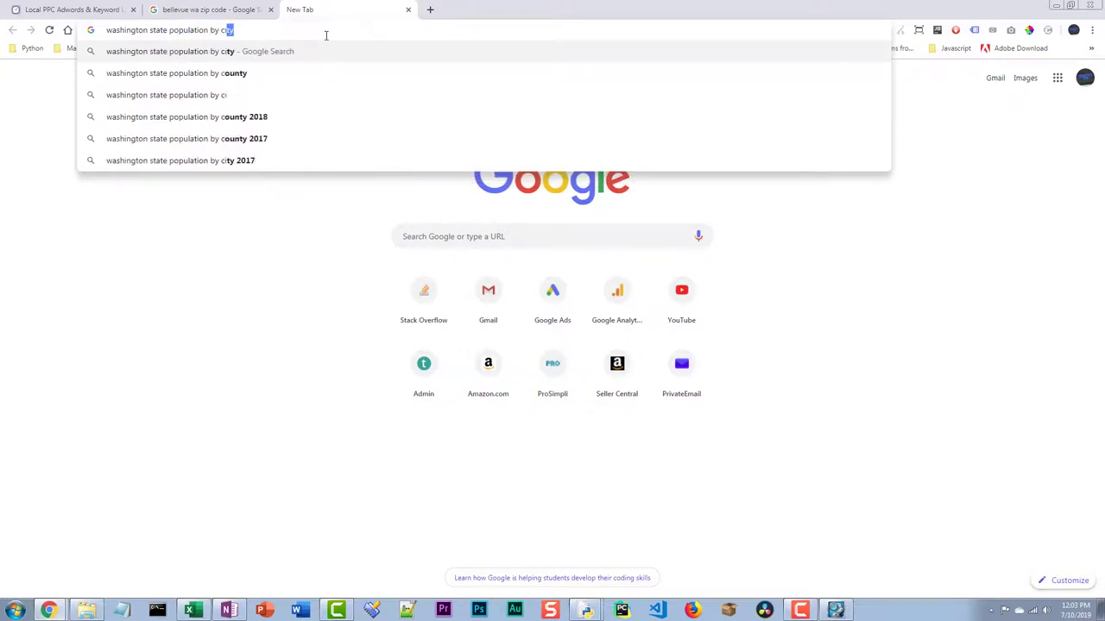
key("Return")
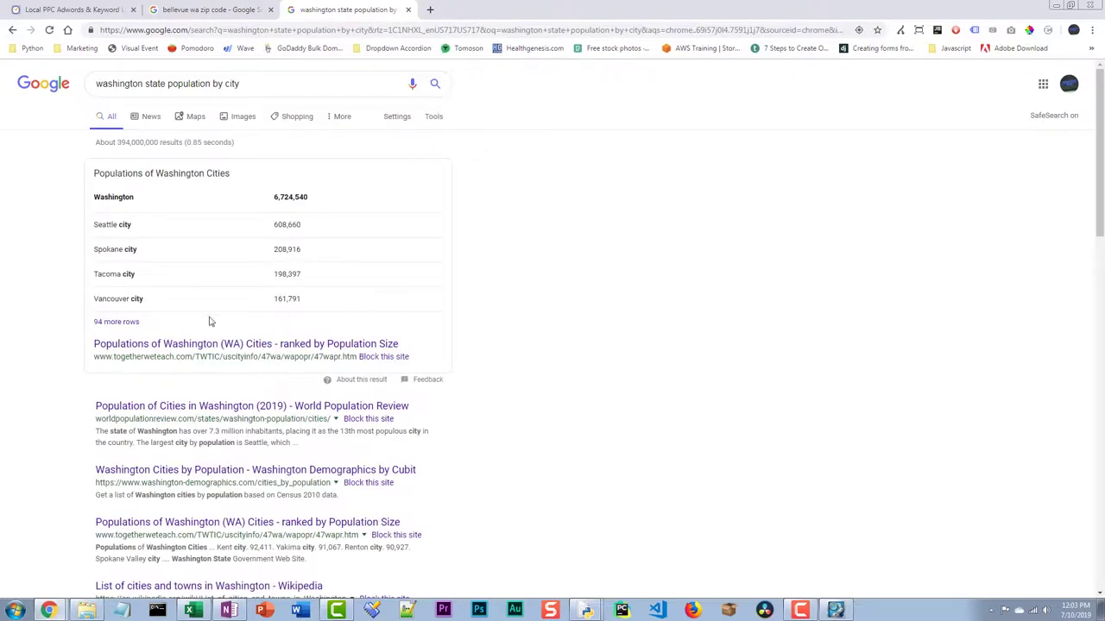
left_click(198, 346)
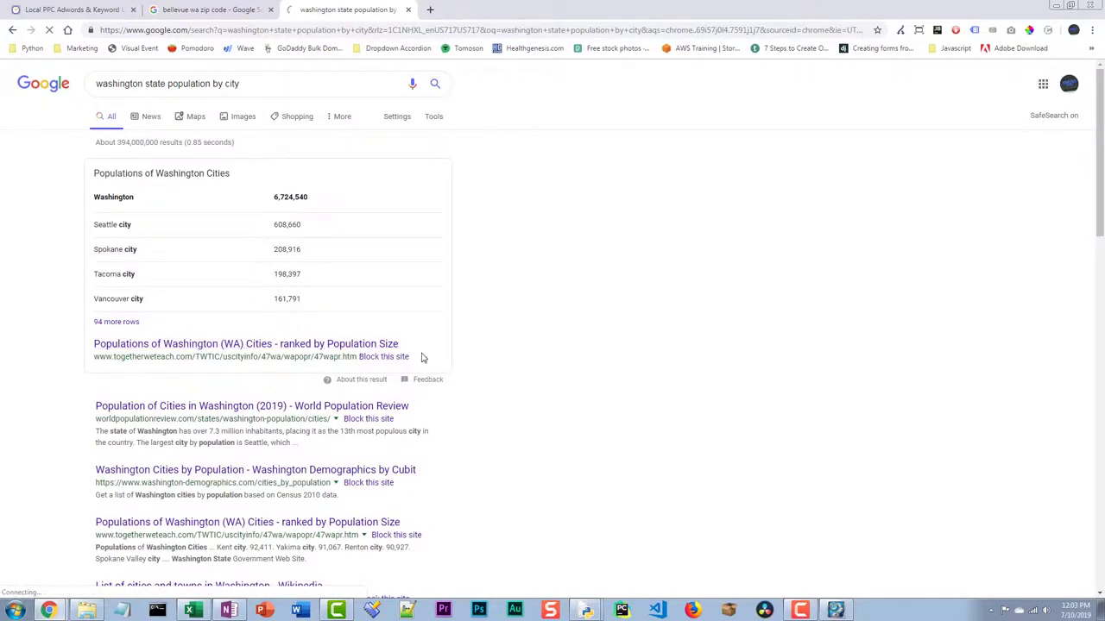
scroll(466, 366, "down", 5)
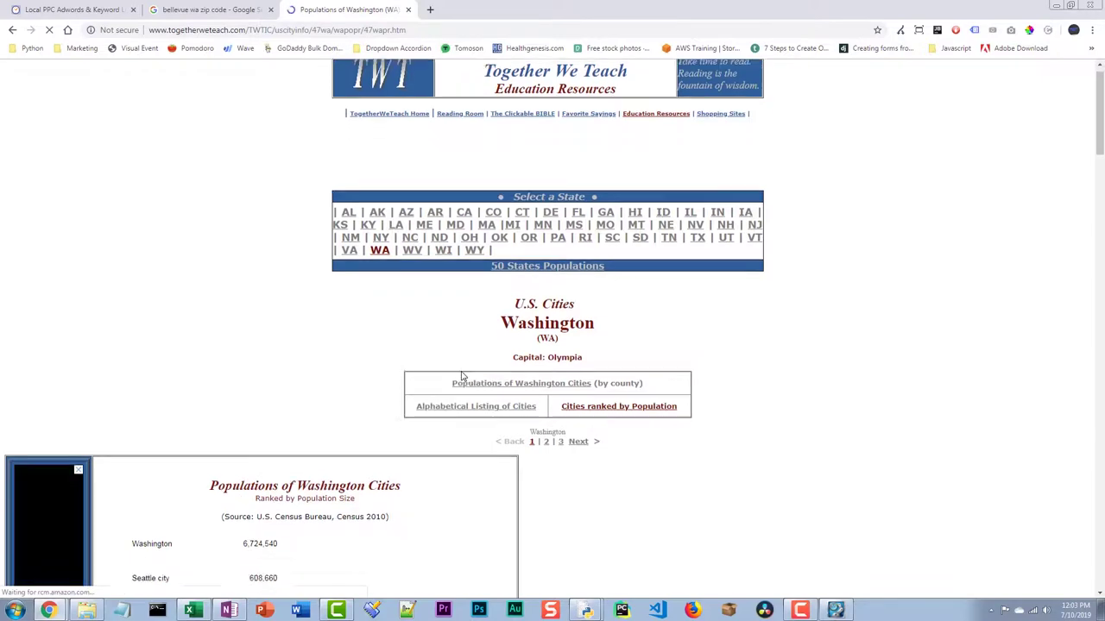
scroll(468, 374, "down", 2)
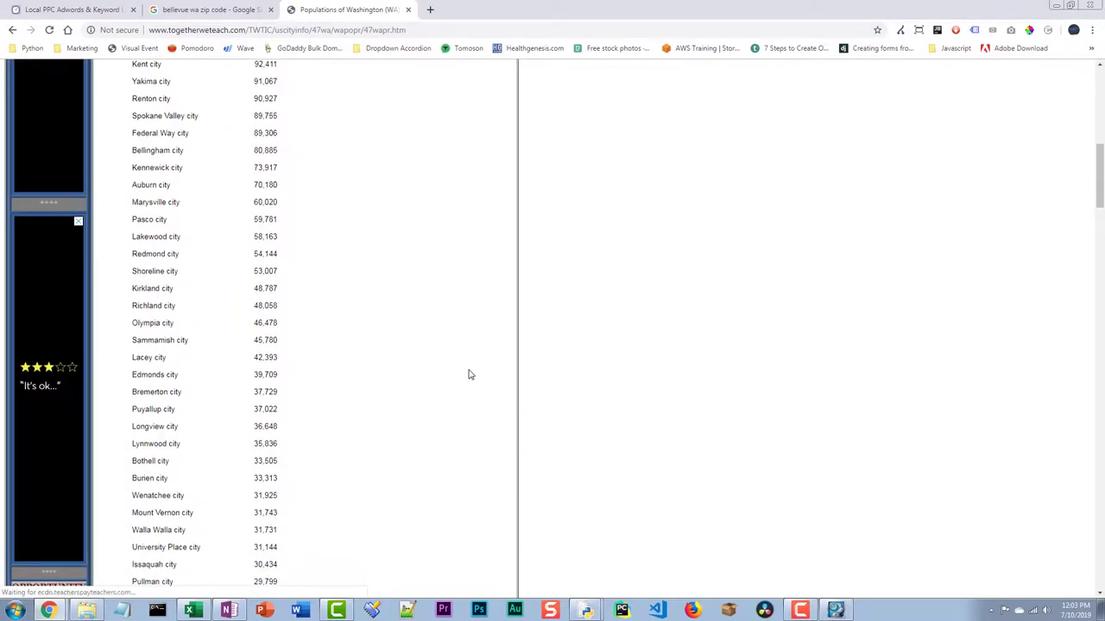
scroll(471, 375, "down", 4)
Launch a new Excel 2016 window and maximize it
right_click(193, 610)
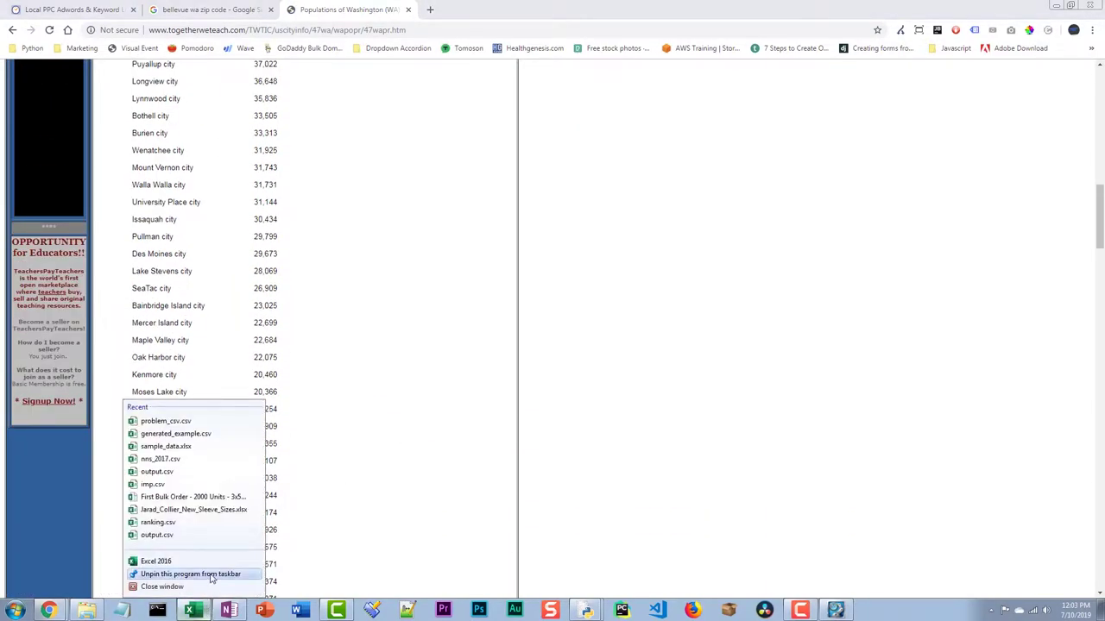
left_click(173, 559)
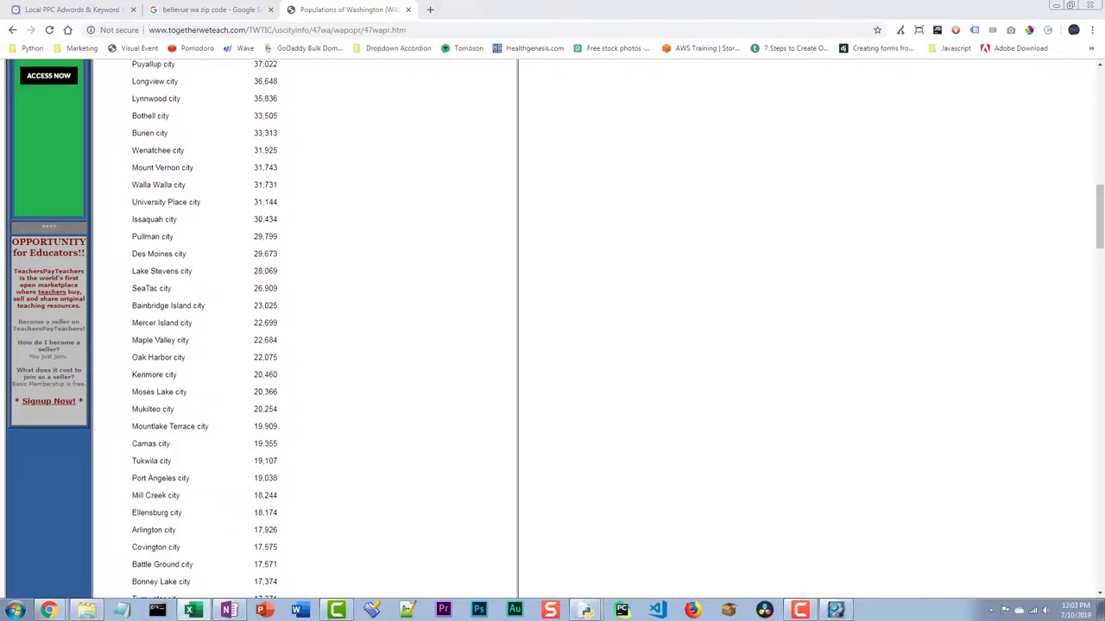
left_click_drag(702, 214, 627, 4)
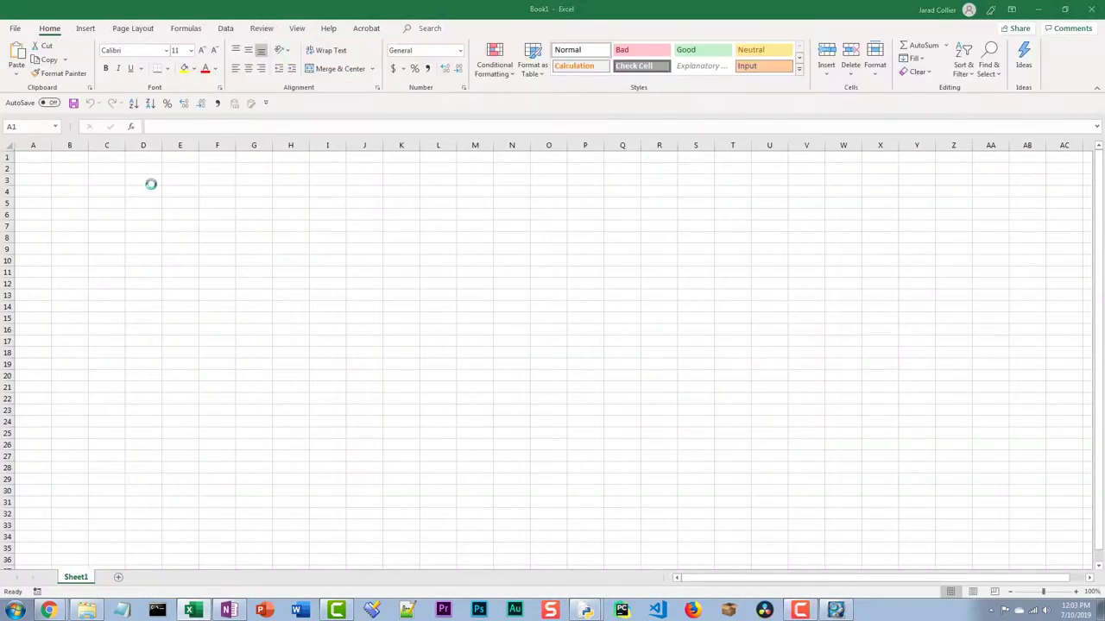
Paste the 80 city names into column A starting at A1 and autofit the column
right_click(39, 158)
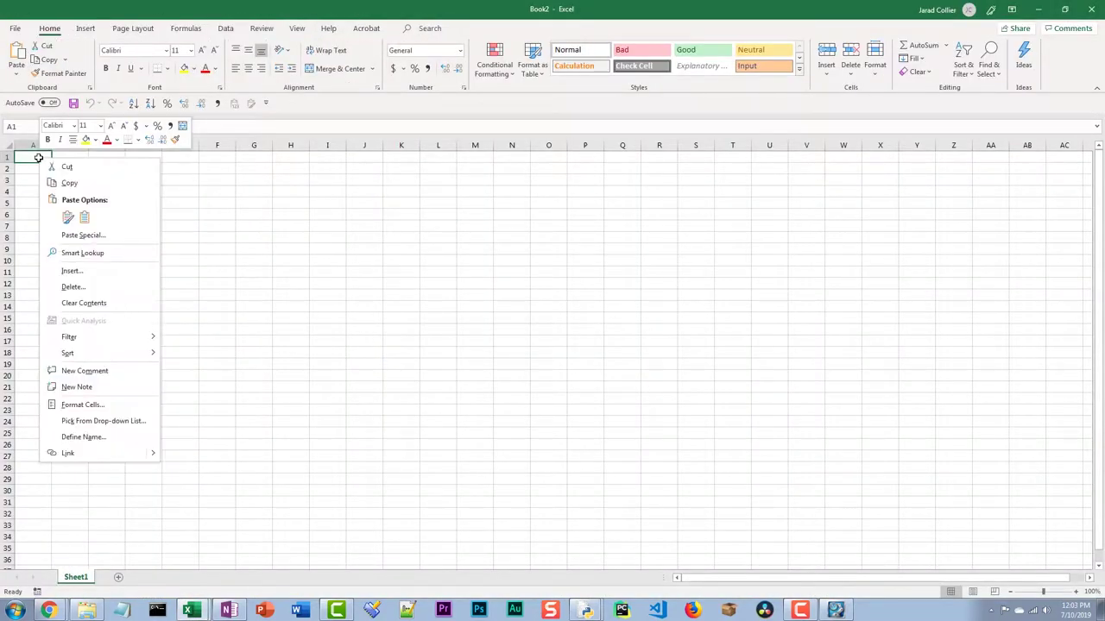
left_click(86, 217)
left_click(45, 212)
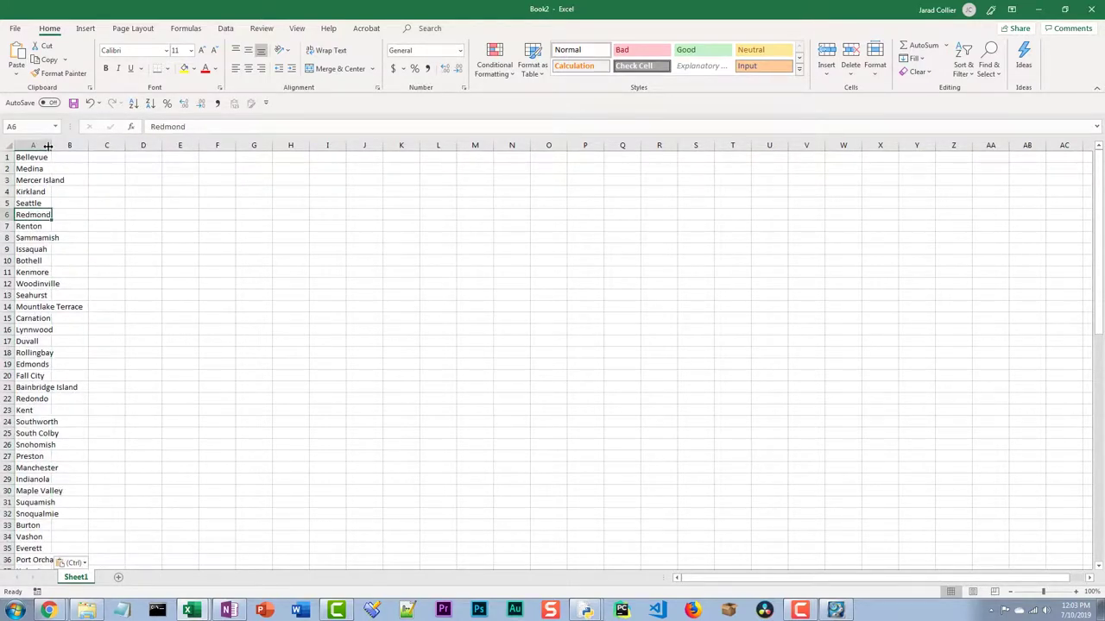
double_click(52, 145)
scroll(81, 256, "down", 14)
scroll(81, 256, "down", 3)
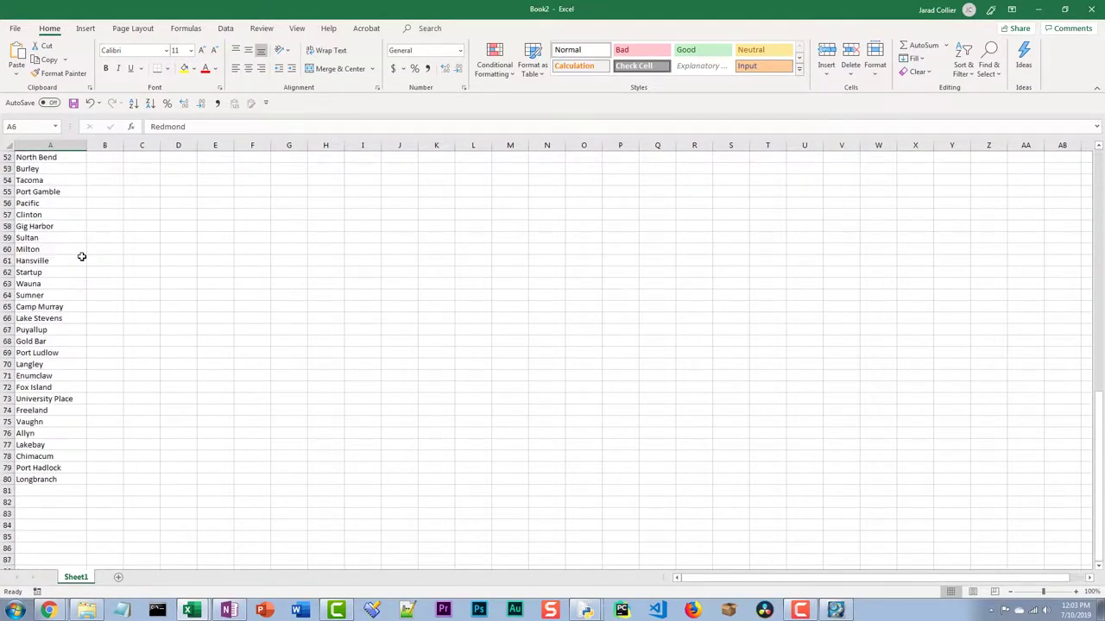
scroll(82, 257, "up", 17)
left_click(52, 179)
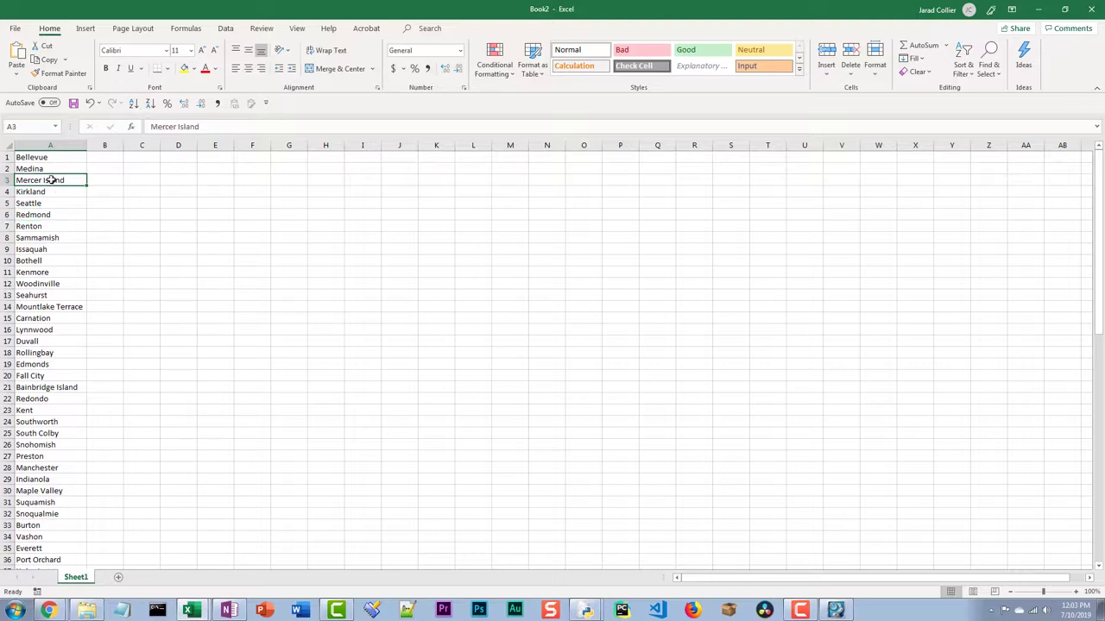
mouse_move(69, 609)
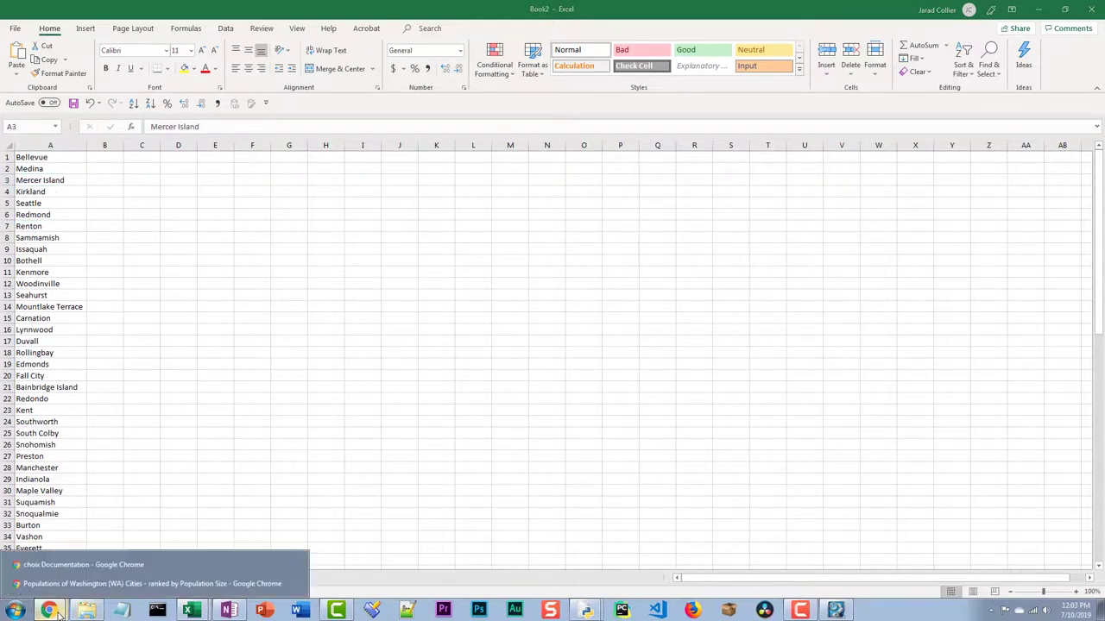
left_click(71, 584)
Select and copy the ranking table from Seattle city 608,660 through Gig Harbor city 7,126
scroll(214, 225, "up", 10)
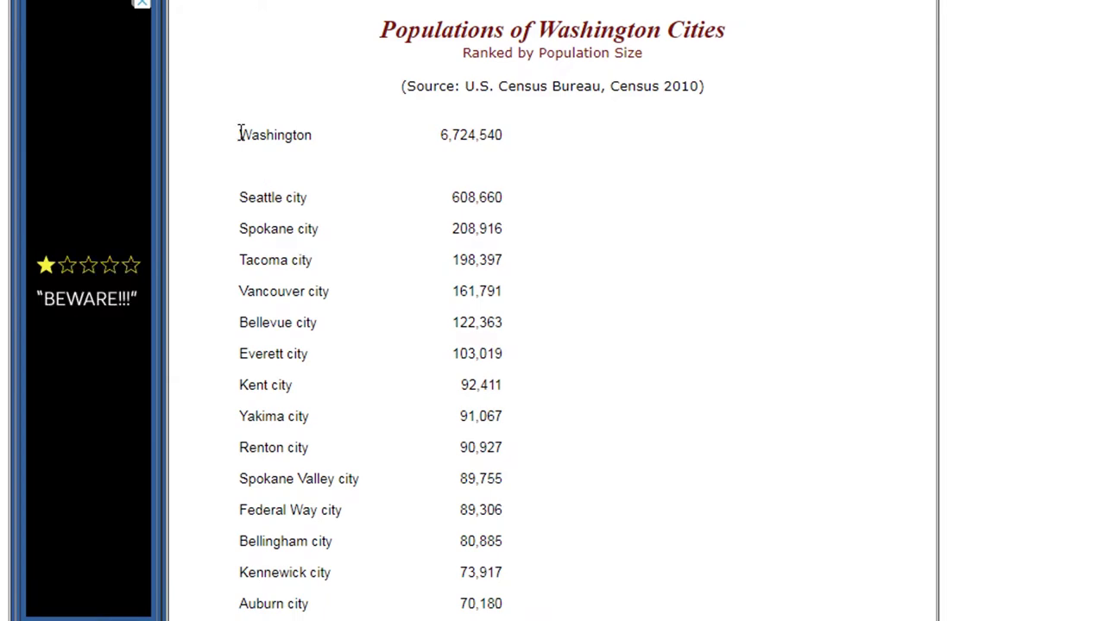
left_click_drag(240, 195, 357, 296)
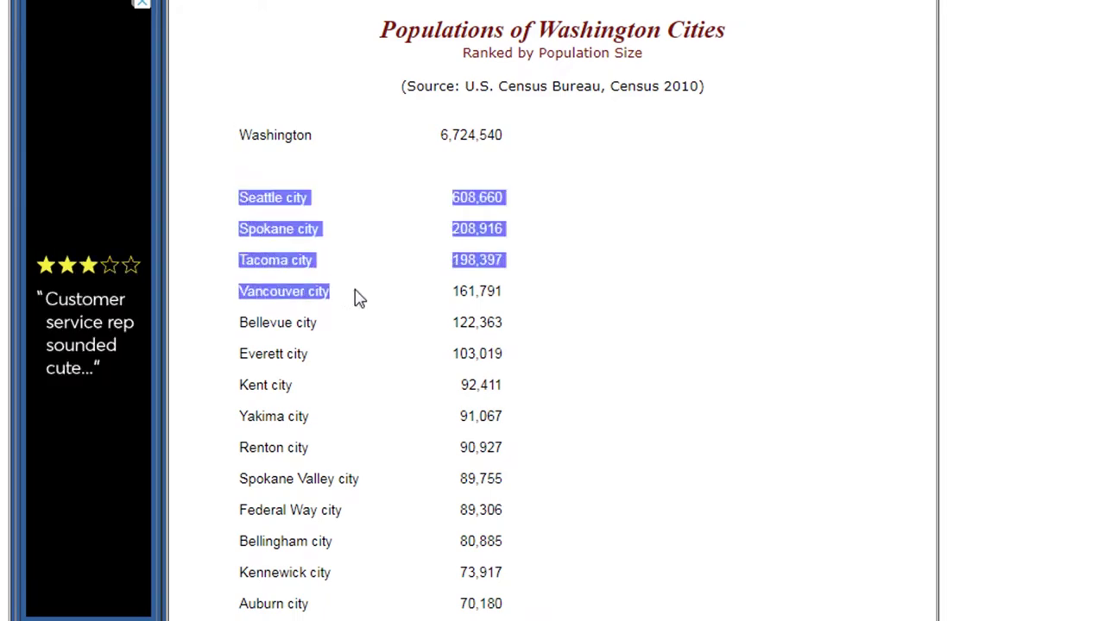
scroll(476, 419, "down", 18)
scroll(481, 420, "down", 15)
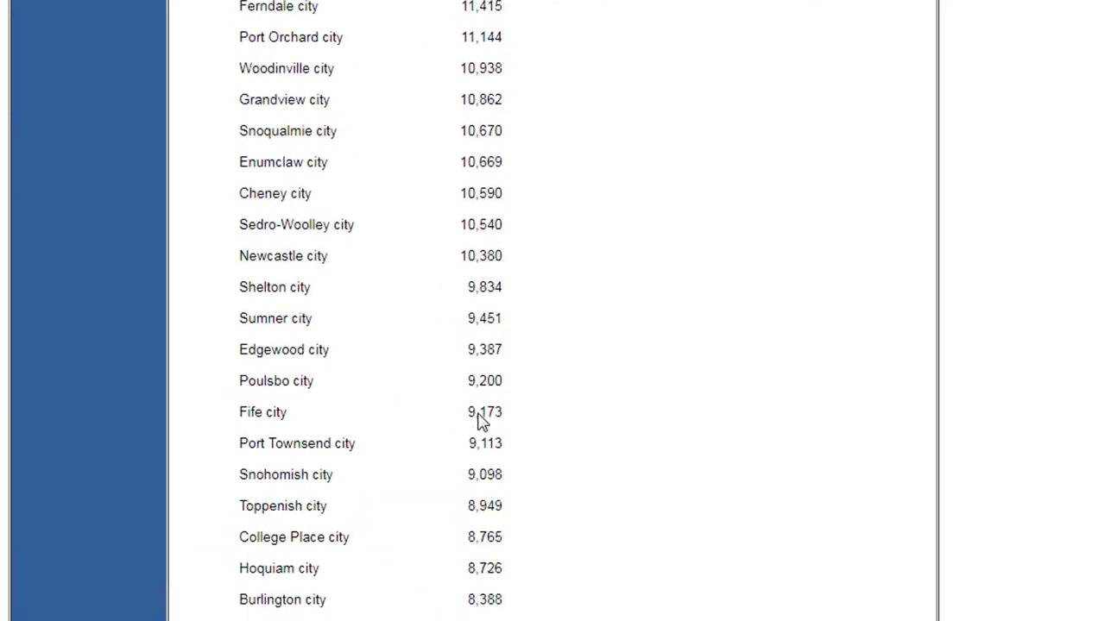
scroll(481, 419, "up", 5)
scroll(483, 382, "up", 5)
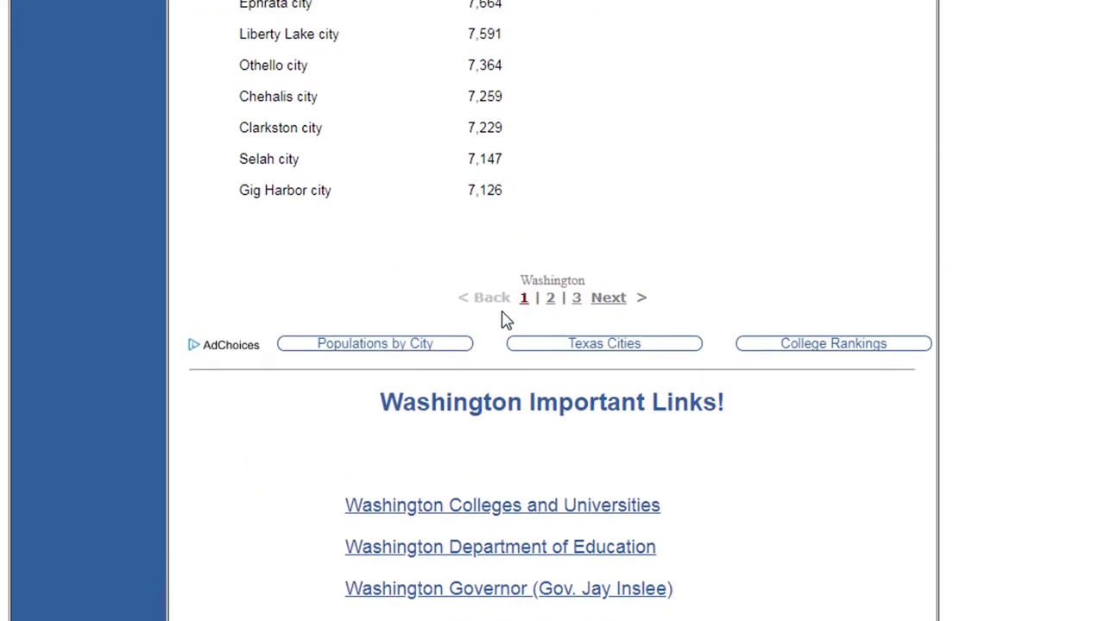
left_click(518, 290, "shift")
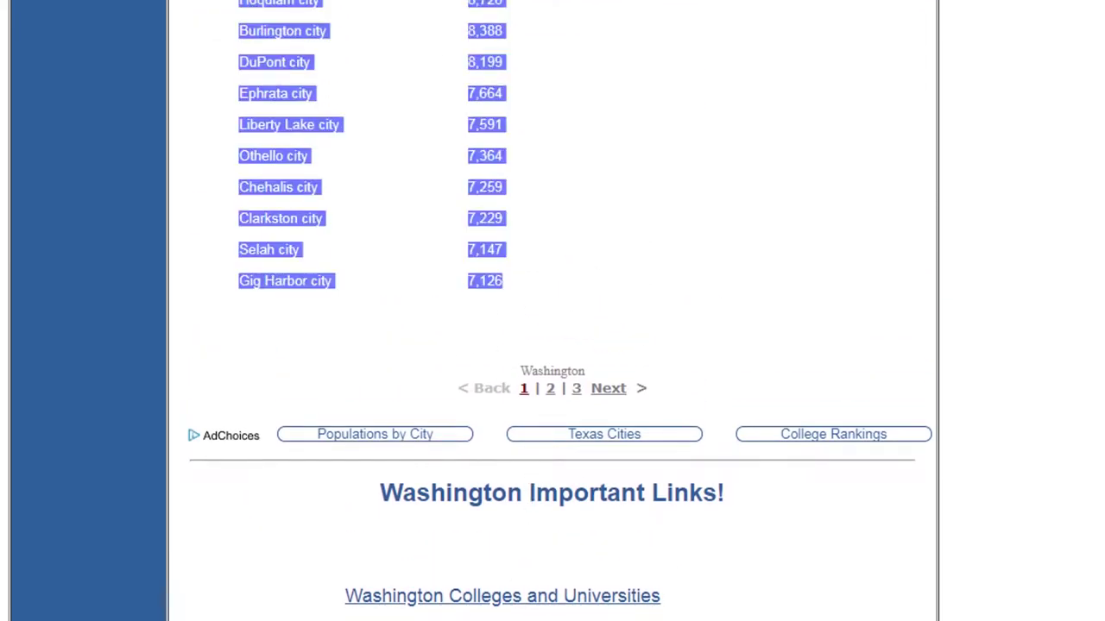
key("alt+Tab")
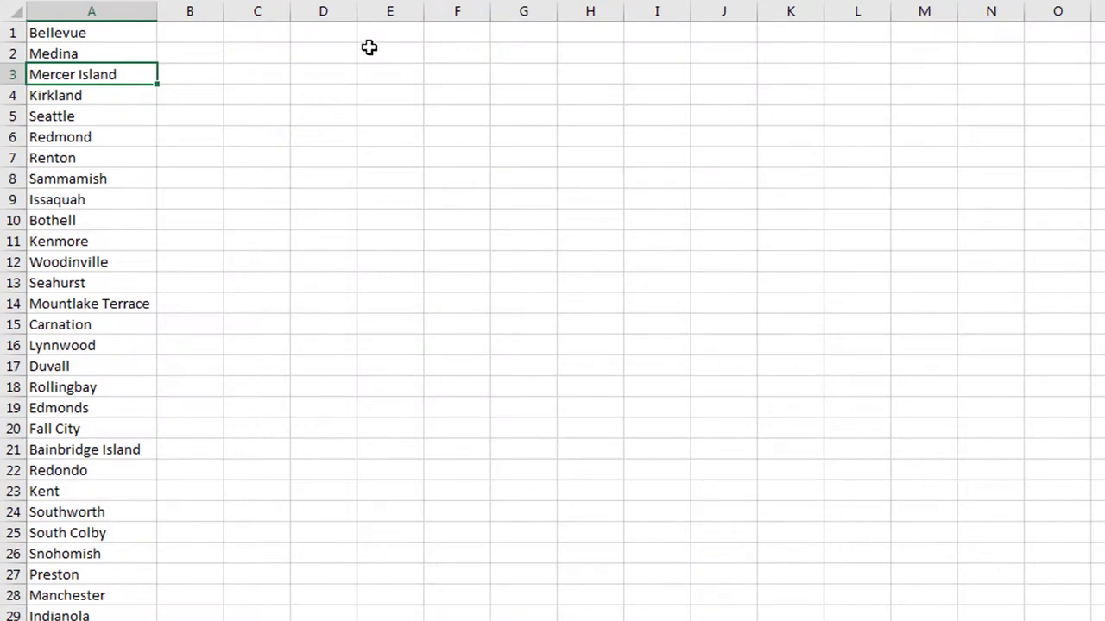
Paste the population table at E1 so it fills columns E and F, then autofit column E
left_click(383, 31)
right_click(382, 31)
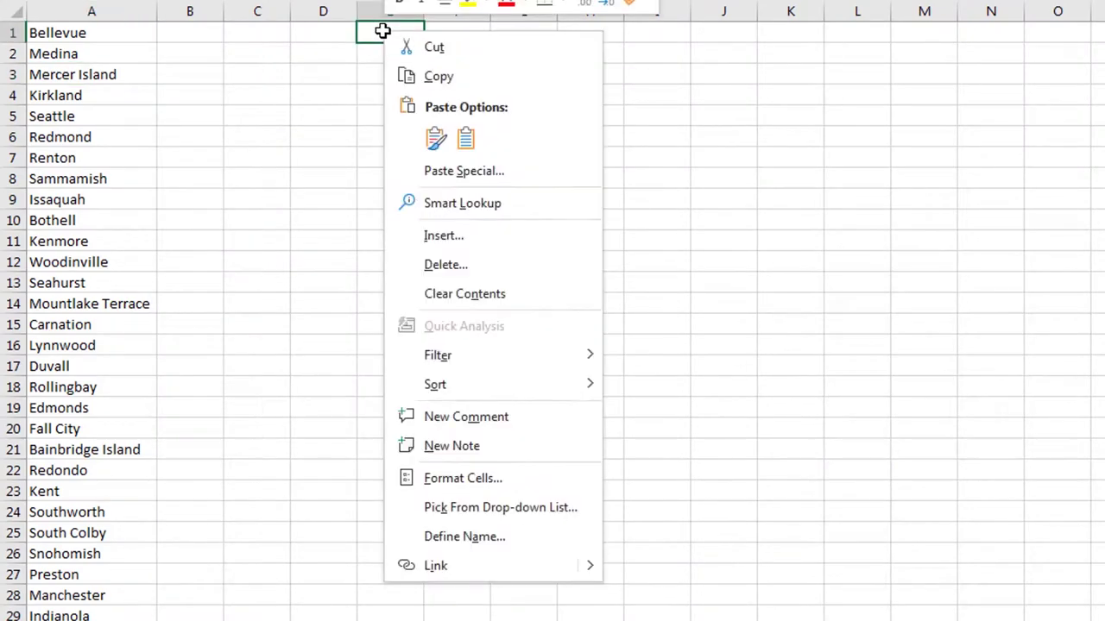
left_click(464, 138)
left_click(399, 51)
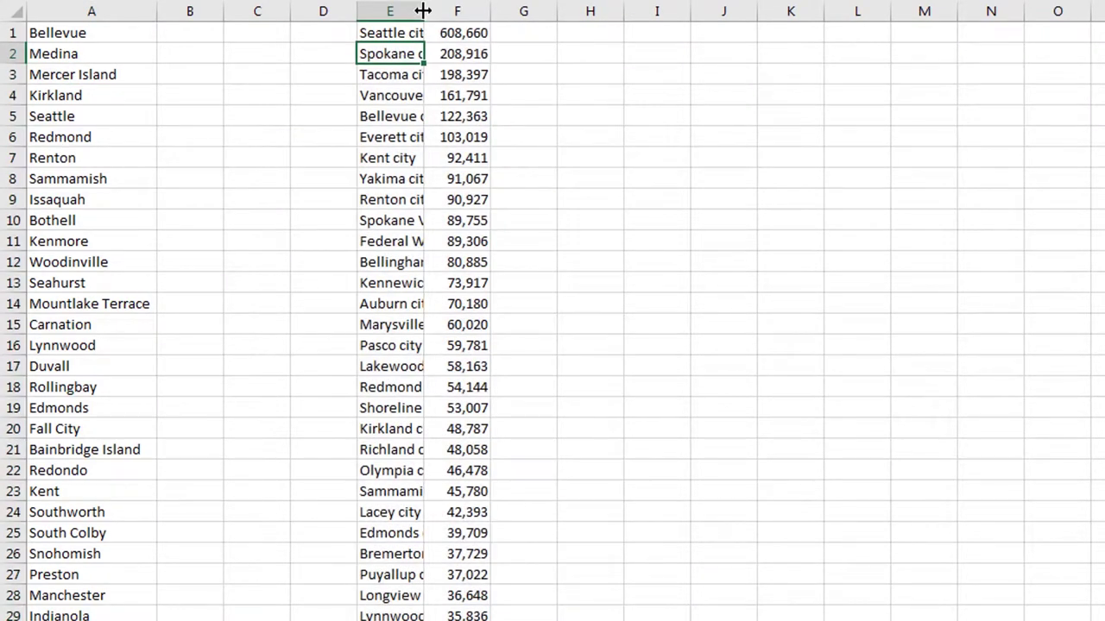
double_click(423, 10)
left_click(462, 12)
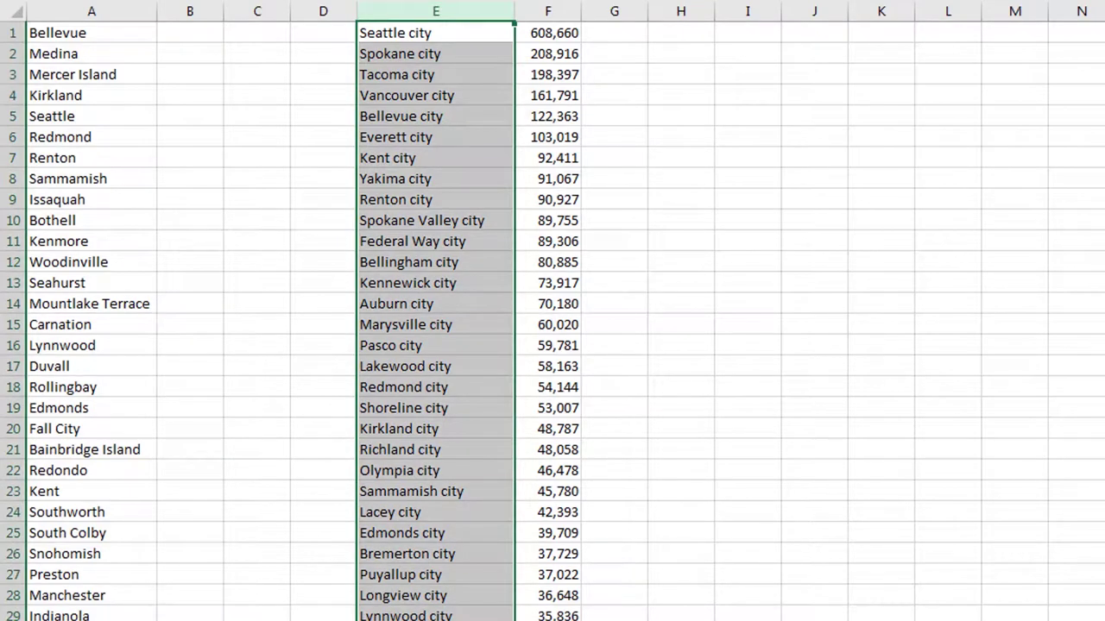
key("ctrl+h")
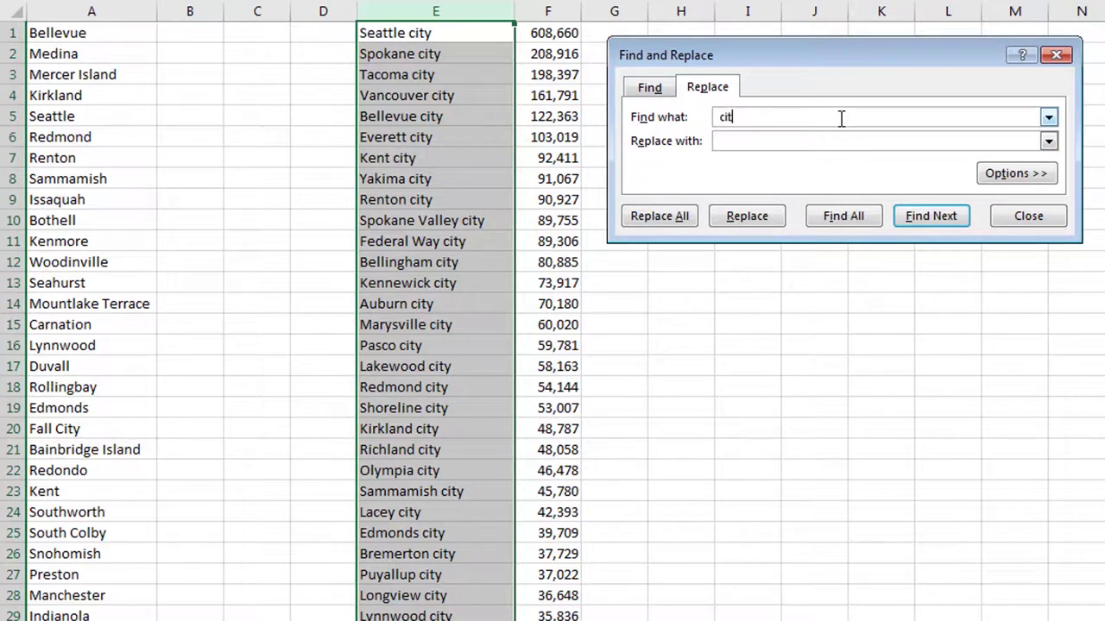
Replace 'city' with nothing (47 replacements) and check Seattle for leftover 'city' text
left_click(662, 217)
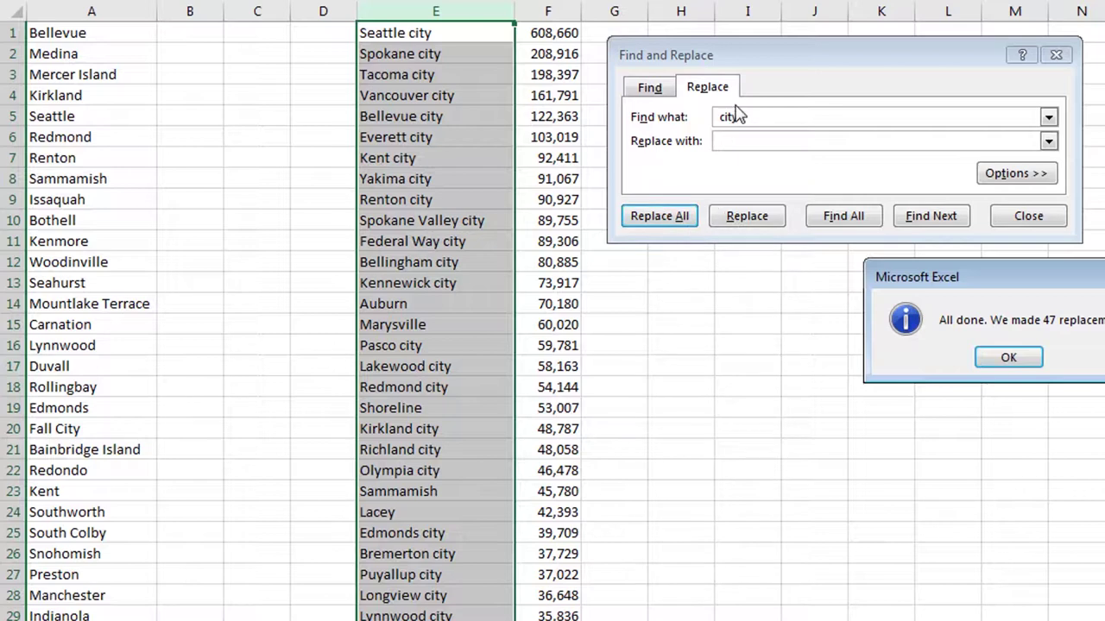
left_click(1002, 362)
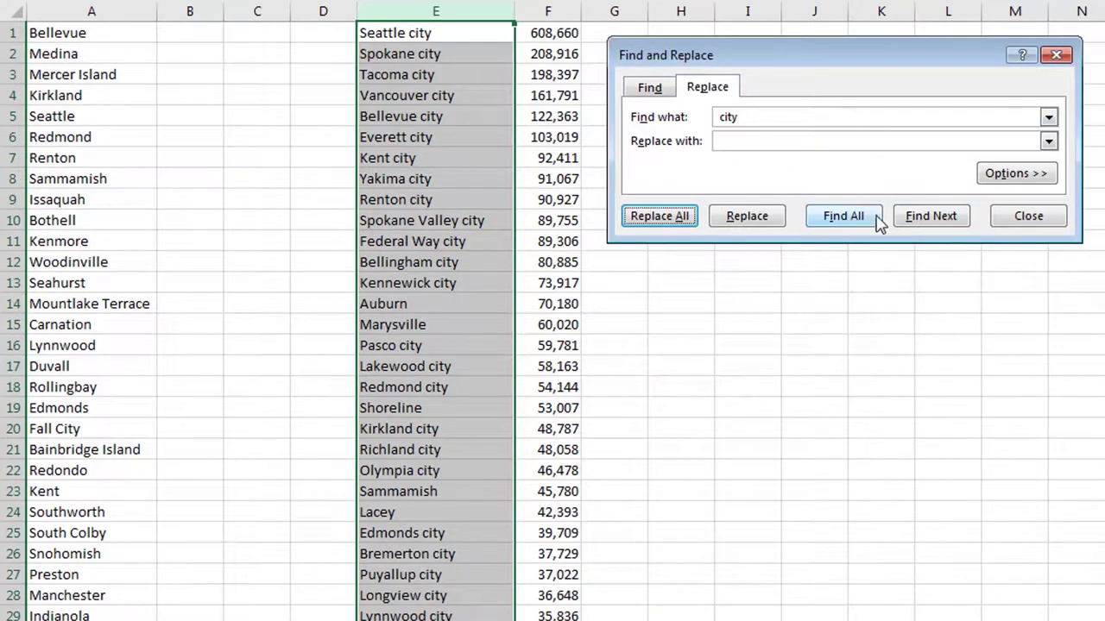
left_click(462, 36)
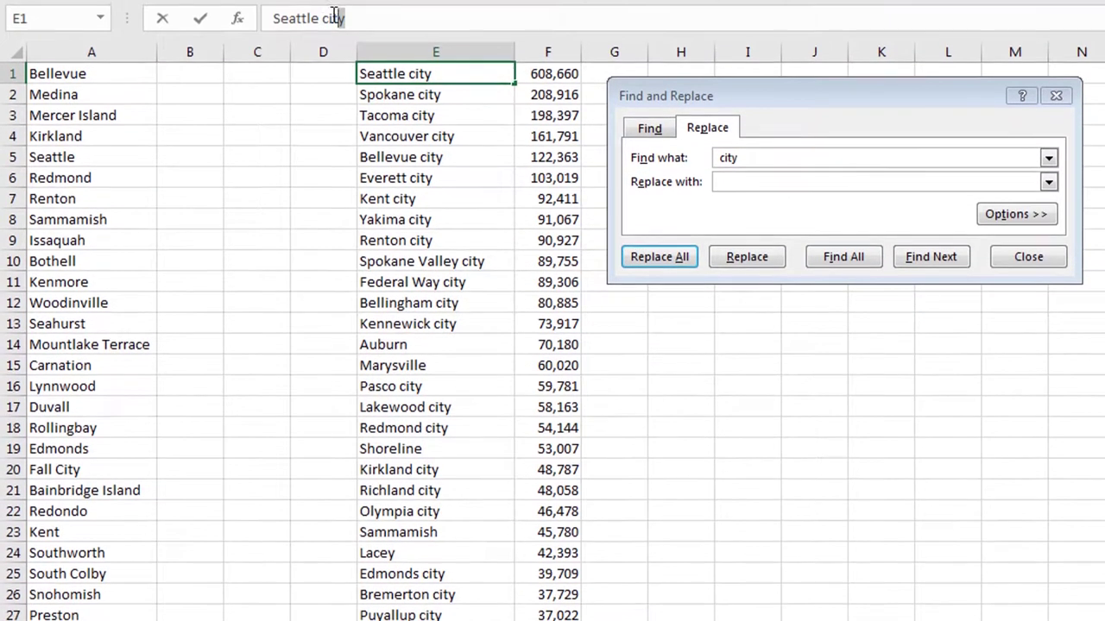
double_click(332, 25)
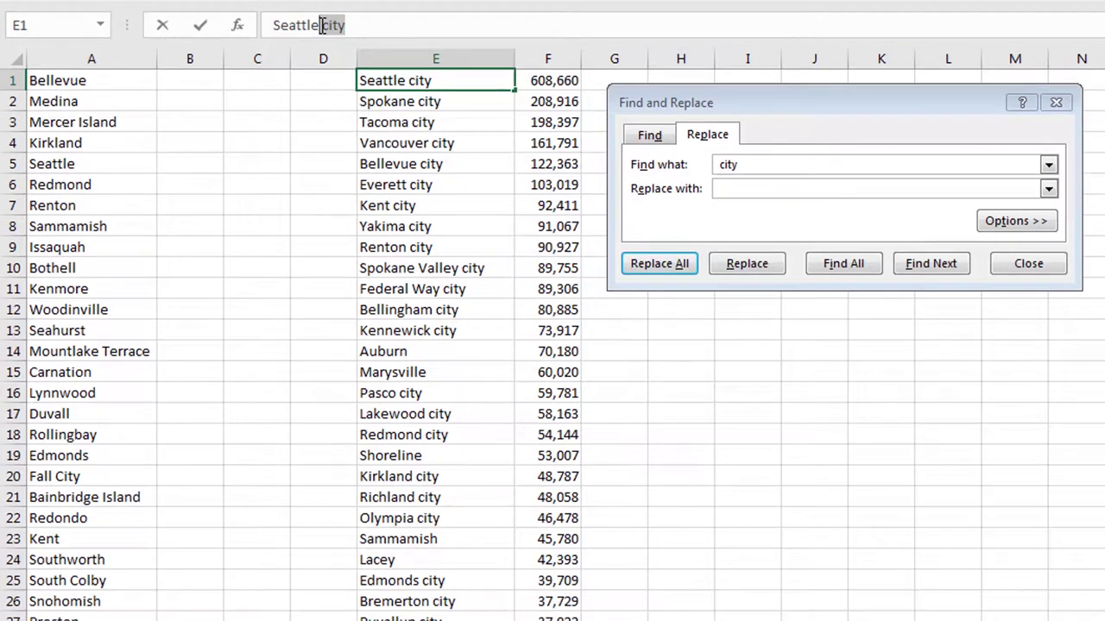
Rerun Replace All on column E with an empty replacement, clearing the remaining 50 occurrences
left_click(752, 168)
left_click(753, 187)
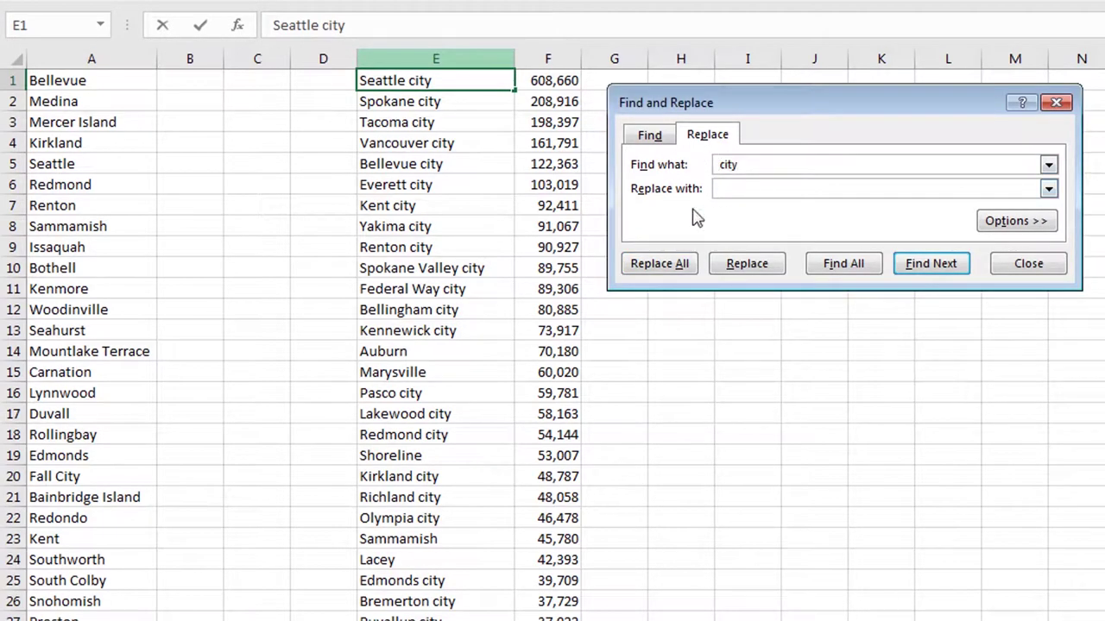
left_click(490, 58)
left_click(686, 275)
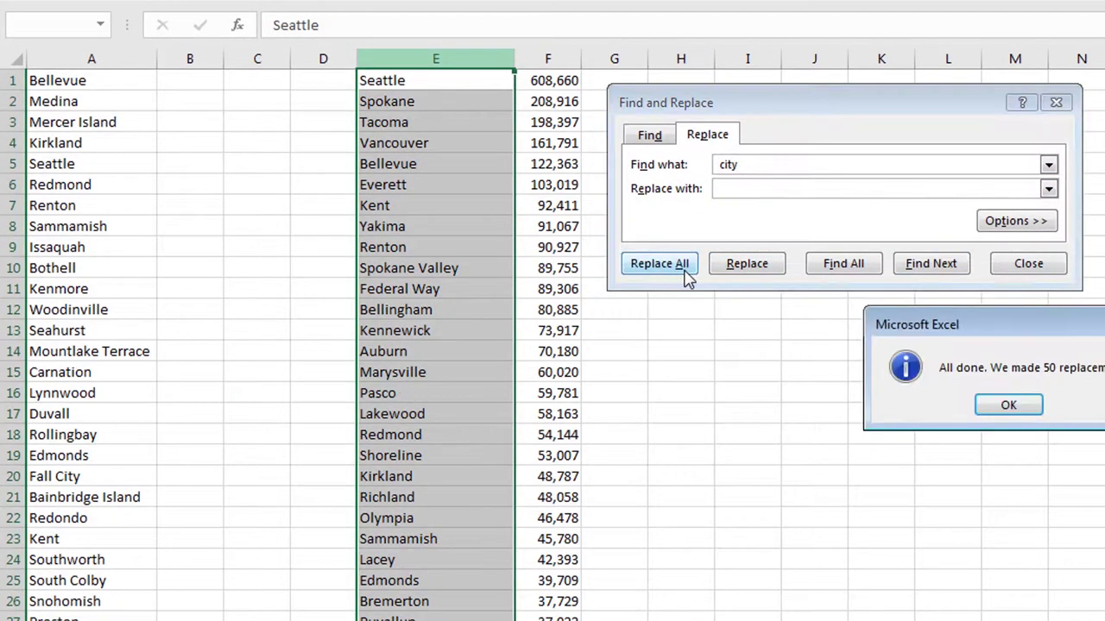
left_click(1012, 408)
left_click(1040, 274)
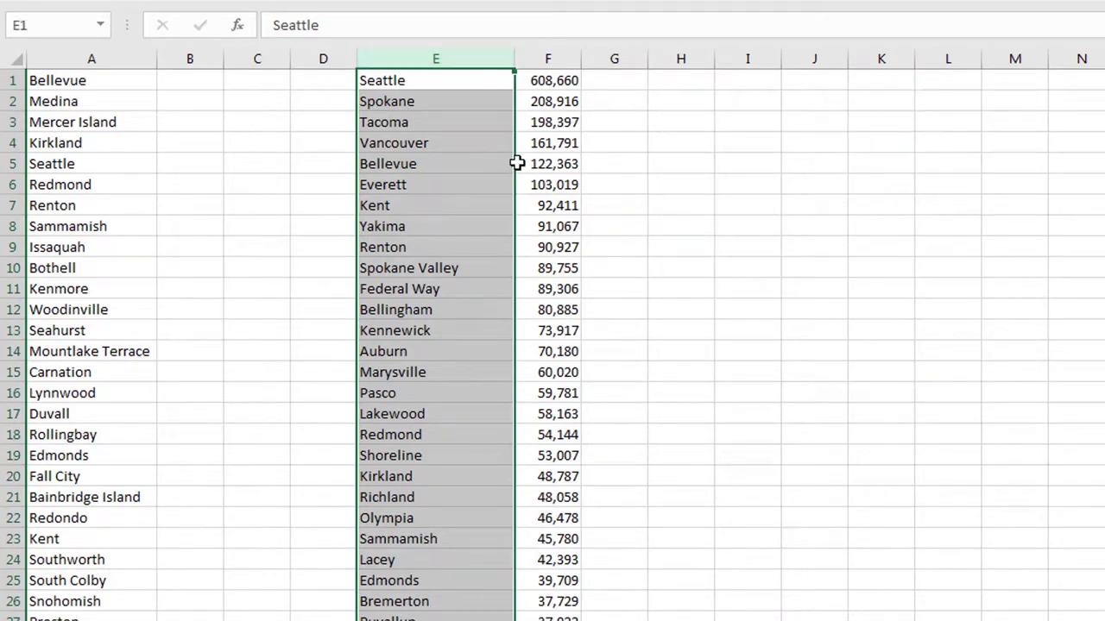
left_click(519, 163)
Enter =VLOOKUP(A1,E:F,2,FALSE) in B1 to look up the city's population
left_click(190, 86)
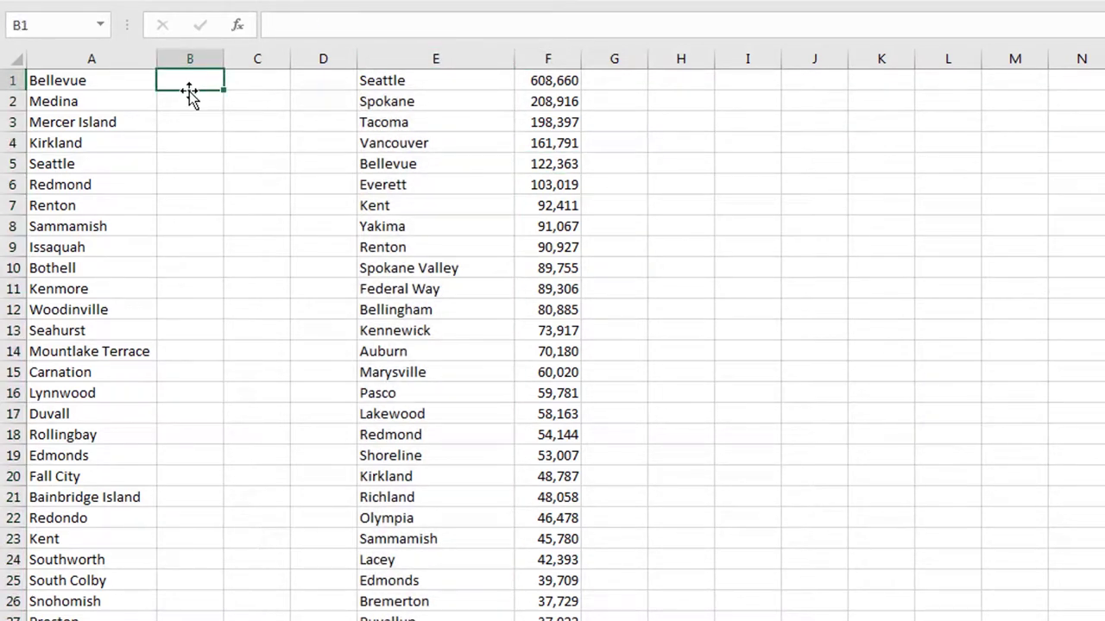
type("=vl")
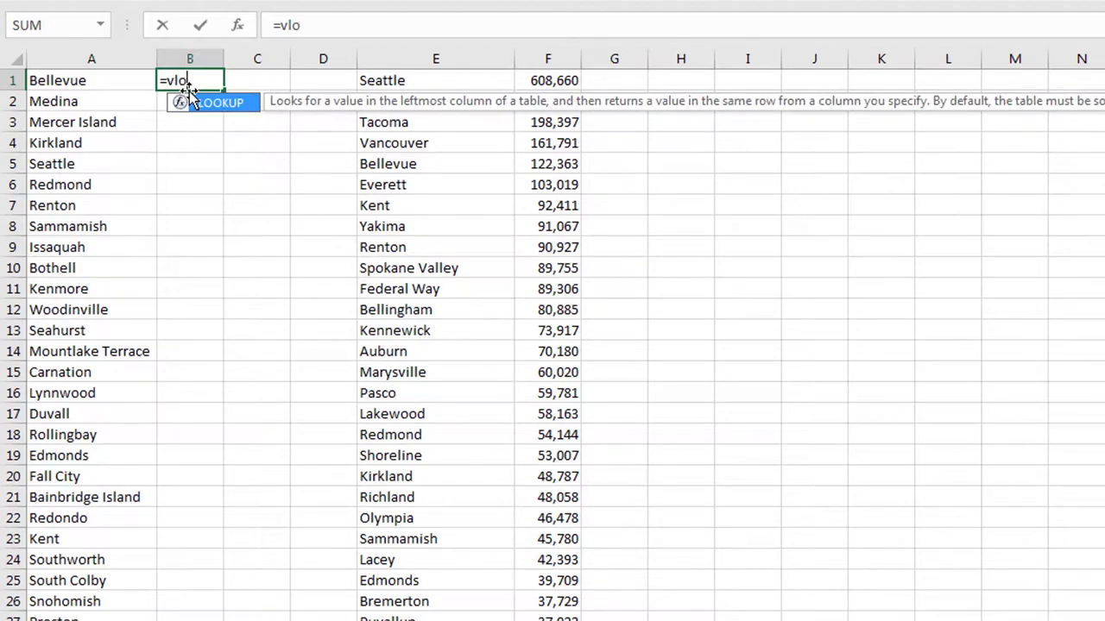
type("o")
key("Tab")
key("Left")
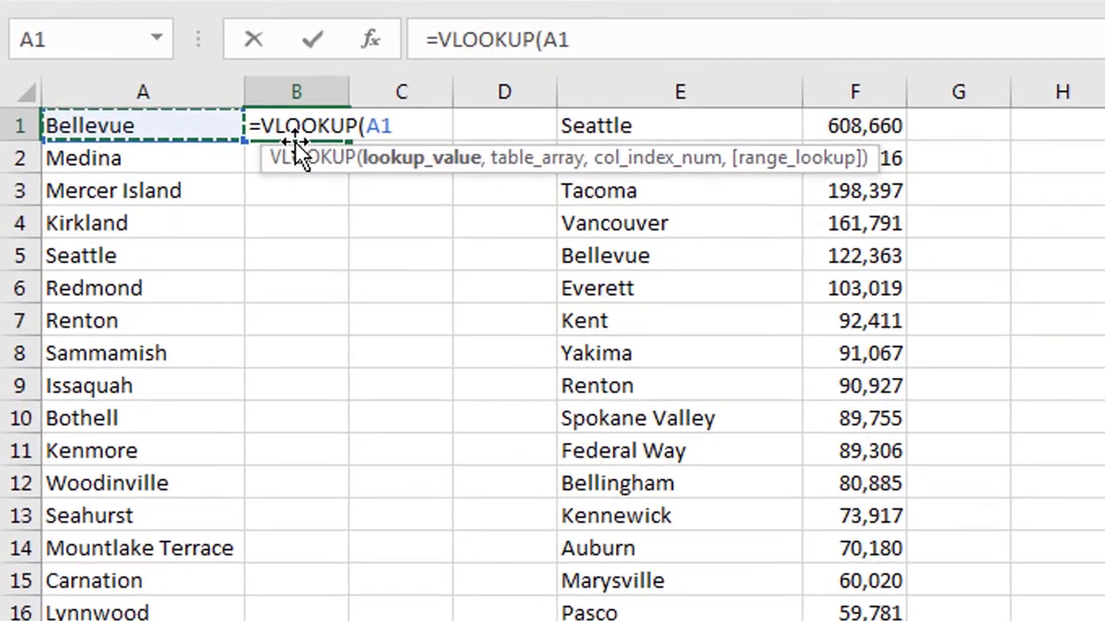
type(",")
left_click(707, 86)
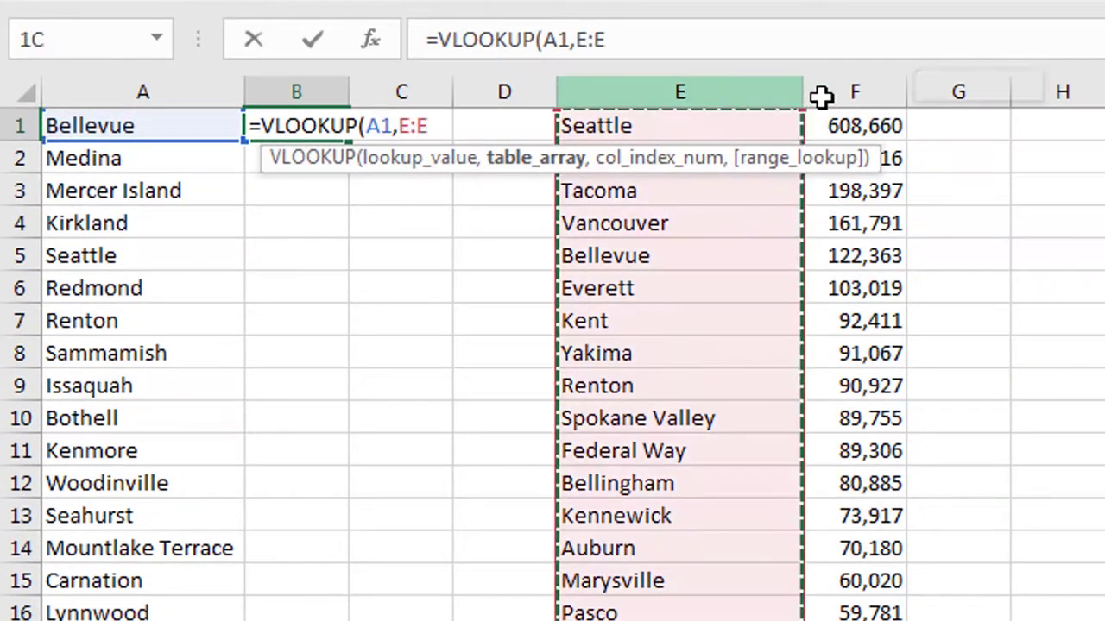
left_click_drag(820, 97, 824, 98)
type(",")
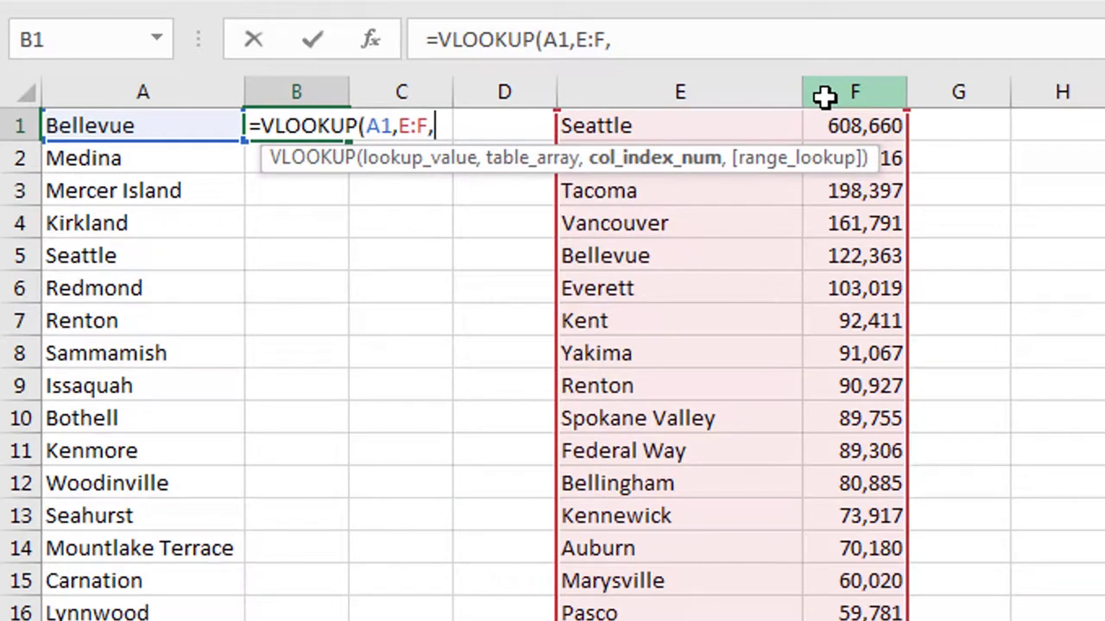
type("2,")
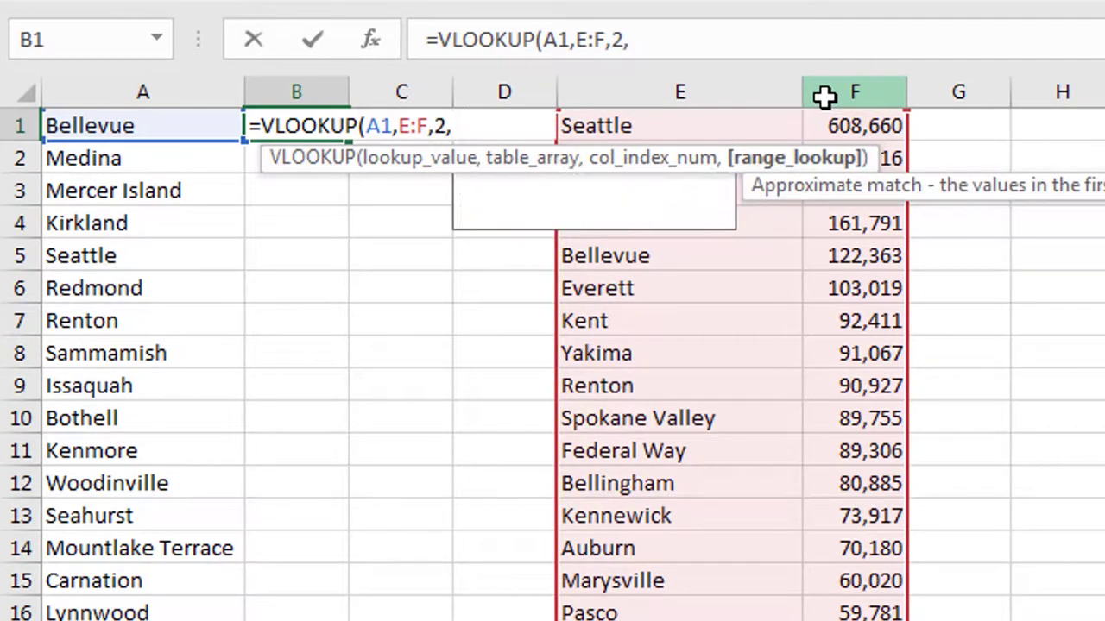
type("FALSE)")
key("Return")
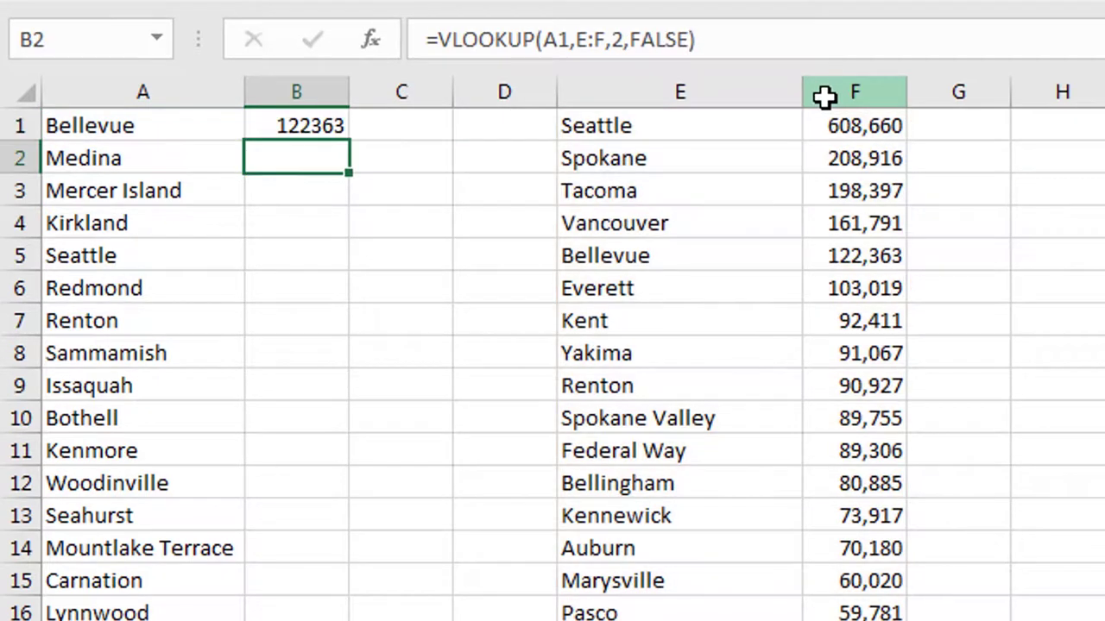
Fill the B1 formula down the city list and check results like Redmond and Medina's #N/A
left_click(333, 131)
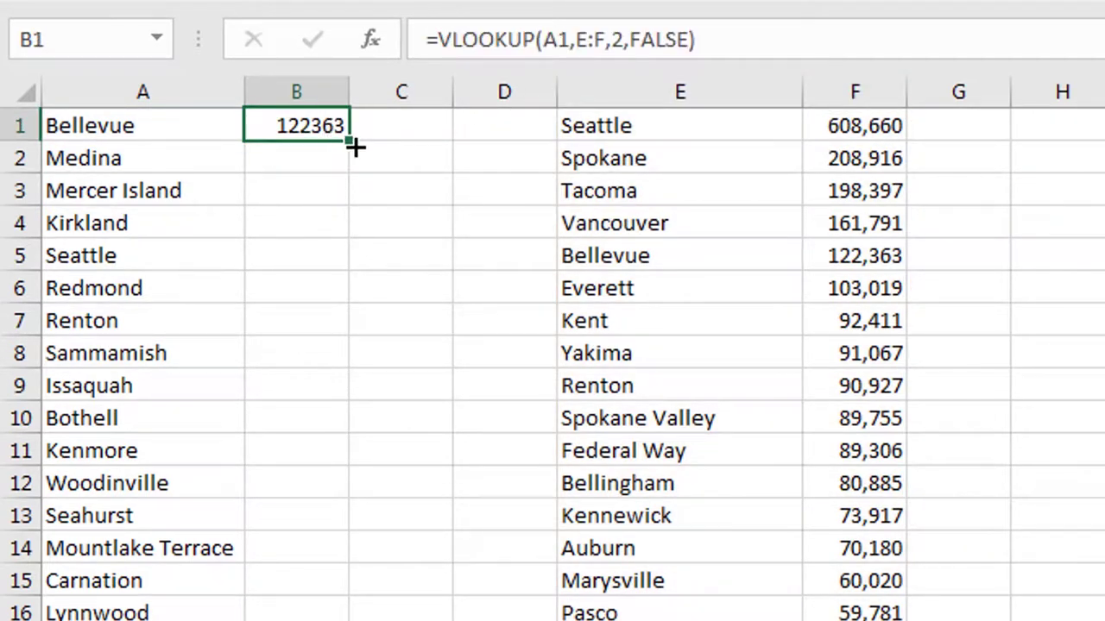
double_click(355, 148)
left_click(299, 284)
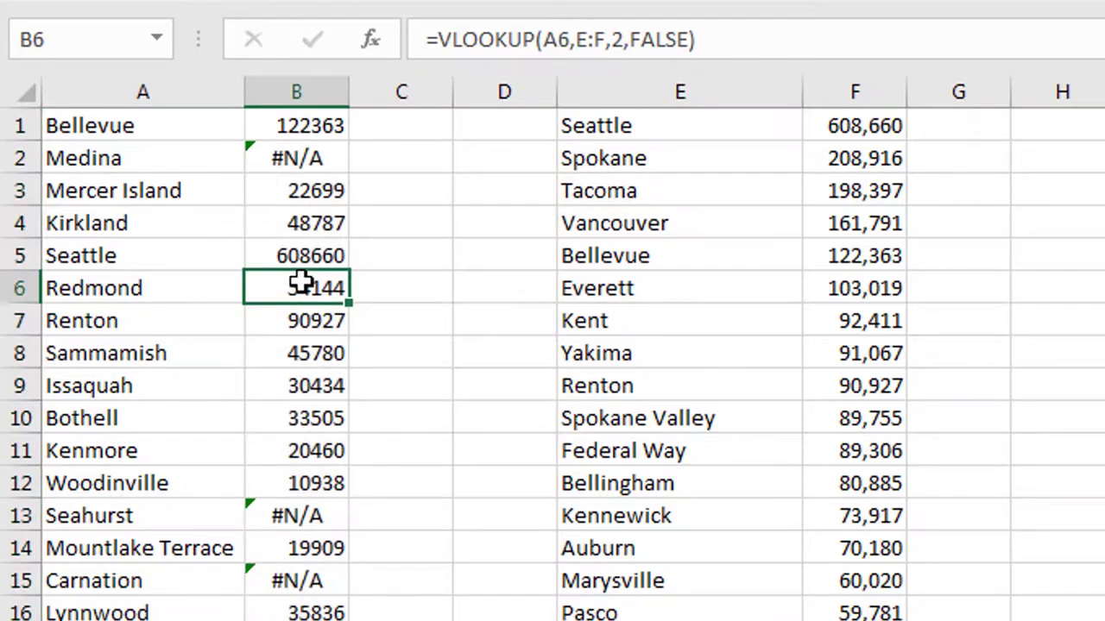
left_click(203, 159)
left_click(307, 164)
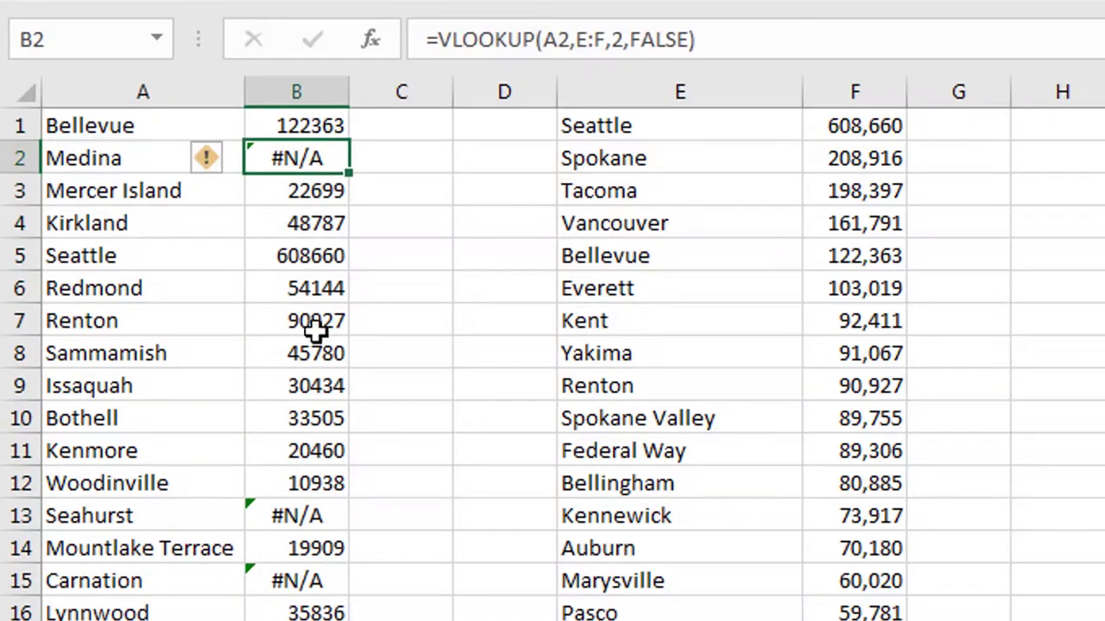
scroll(320, 336, "down", 20)
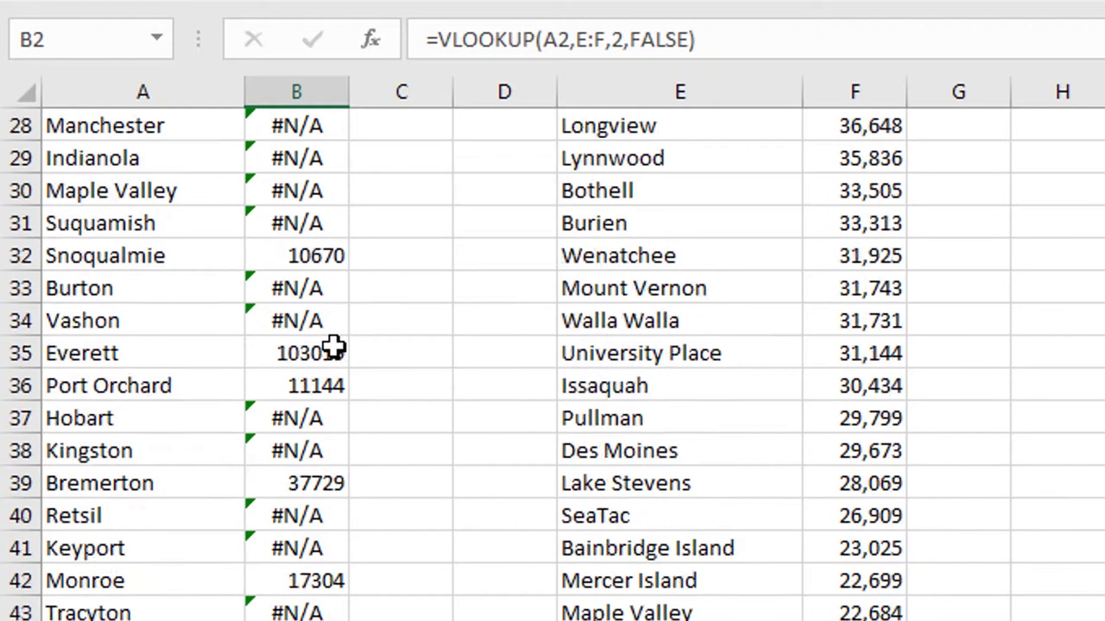
scroll(354, 362, "up", 20)
scroll(350, 361, "up", 3)
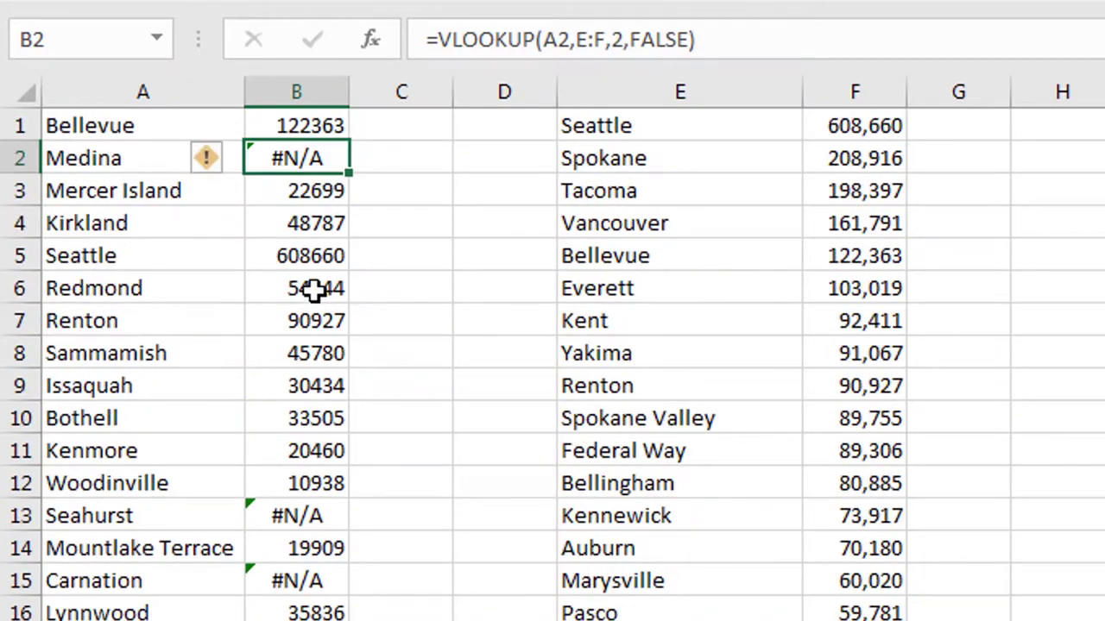
left_click(304, 131)
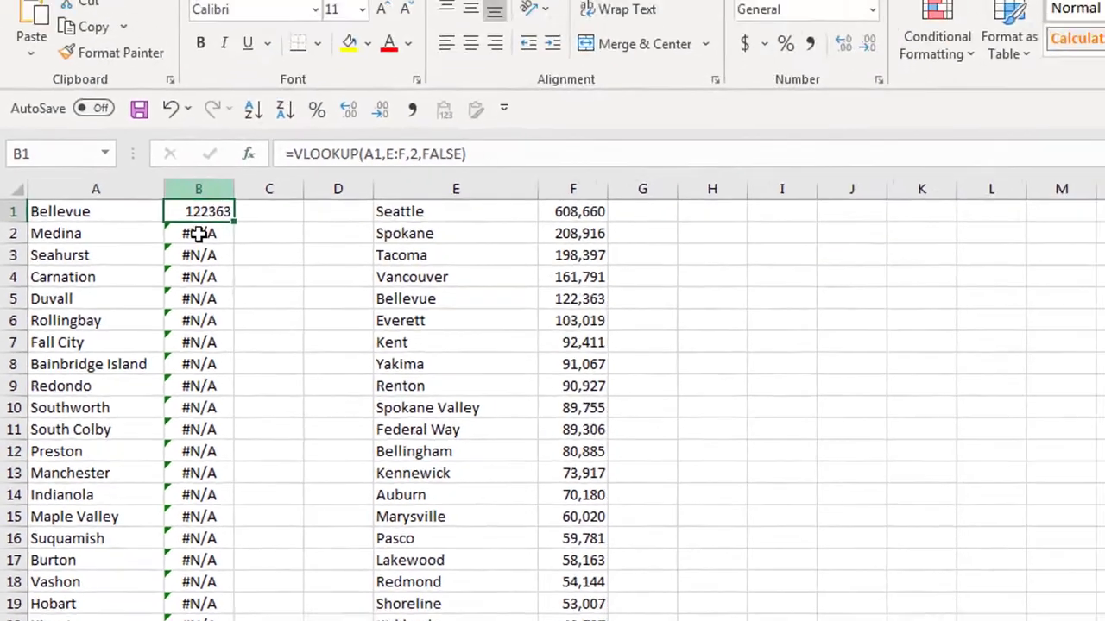
Sort the A:B city block by Column B, Largest to Smallest, with My data has headers unchecked
left_click(296, 223)
key("ctrl+a")
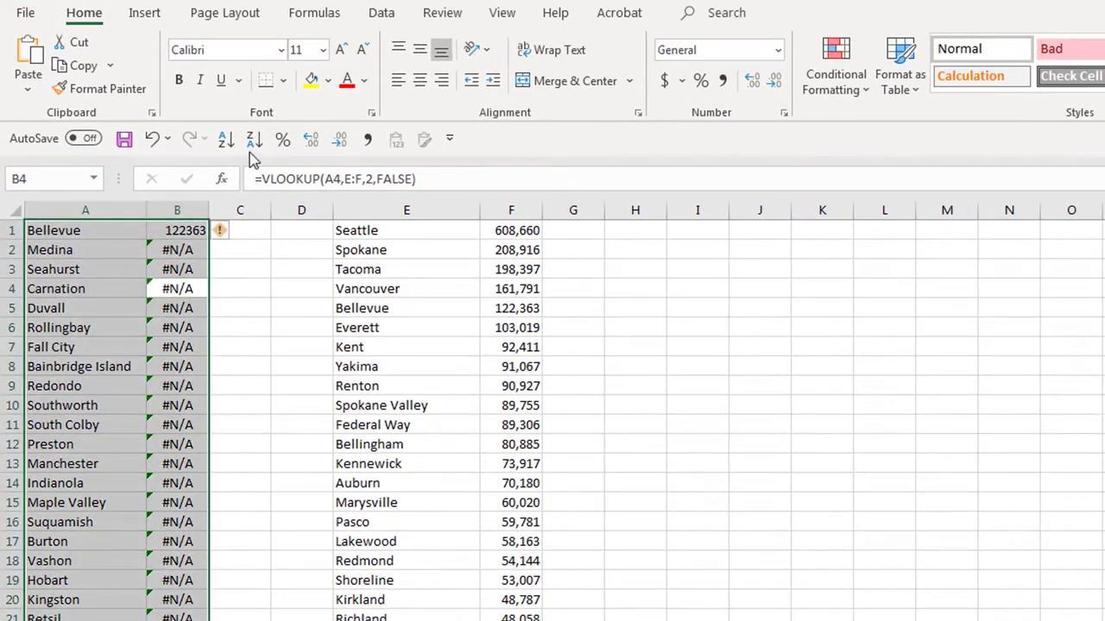
left_click(384, 13)
left_click(763, 62)
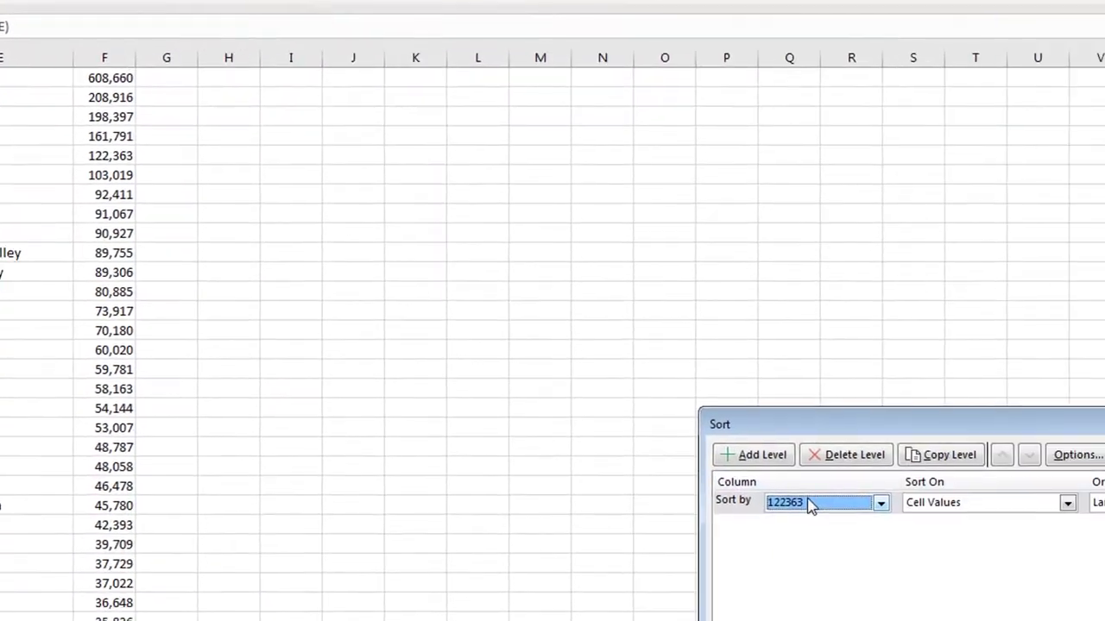
left_click(809, 503)
left_click(906, 366)
left_click(906, 366)
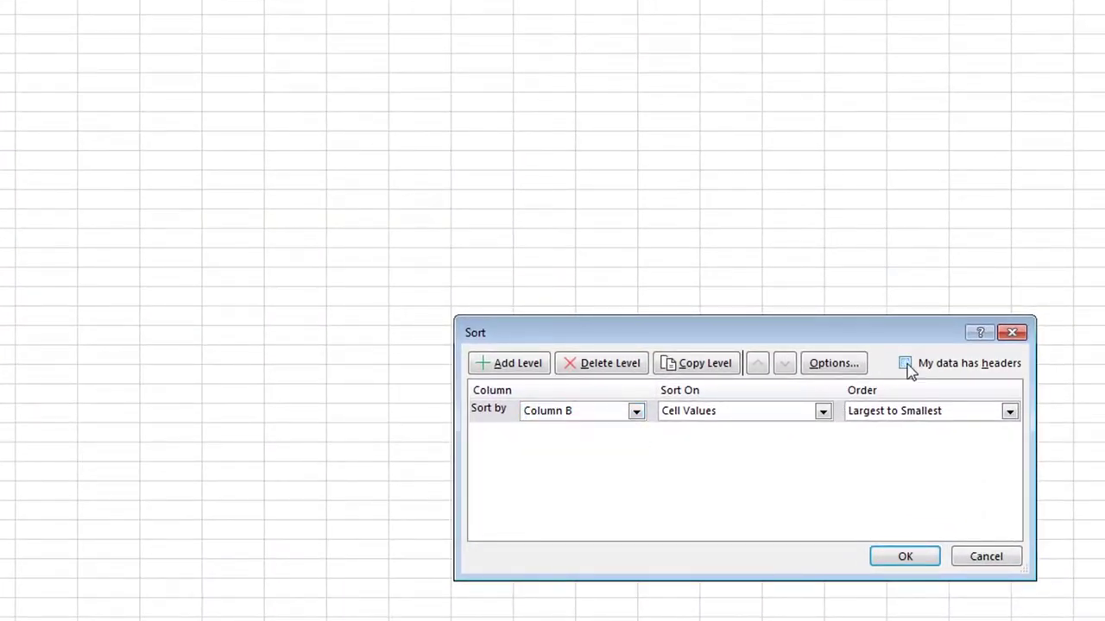
left_click_drag(875, 328, 96, 126)
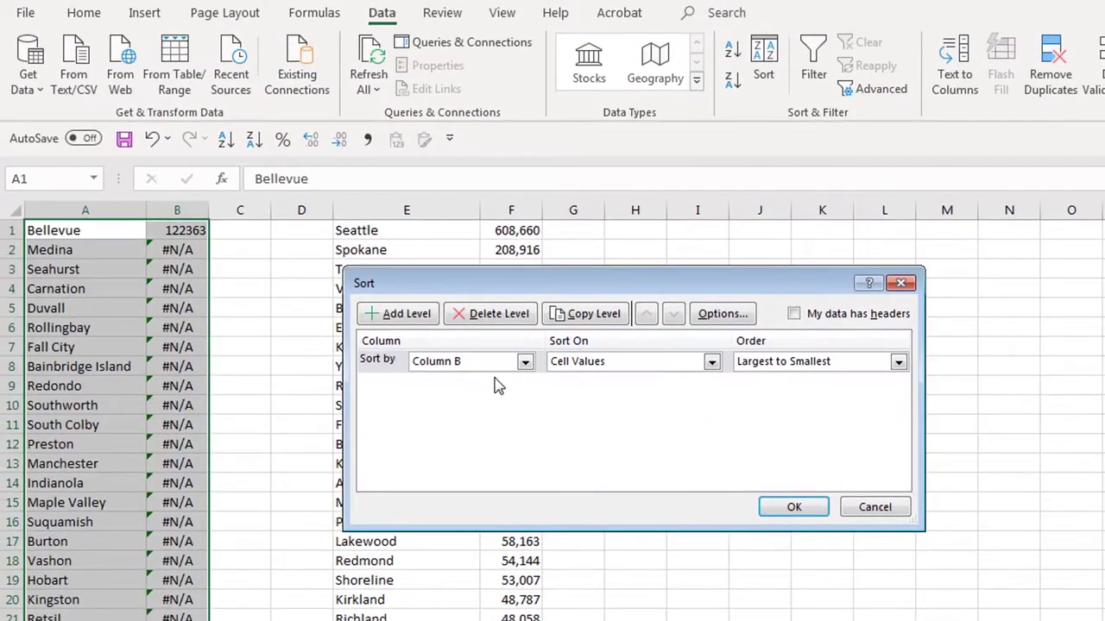
left_click(767, 362)
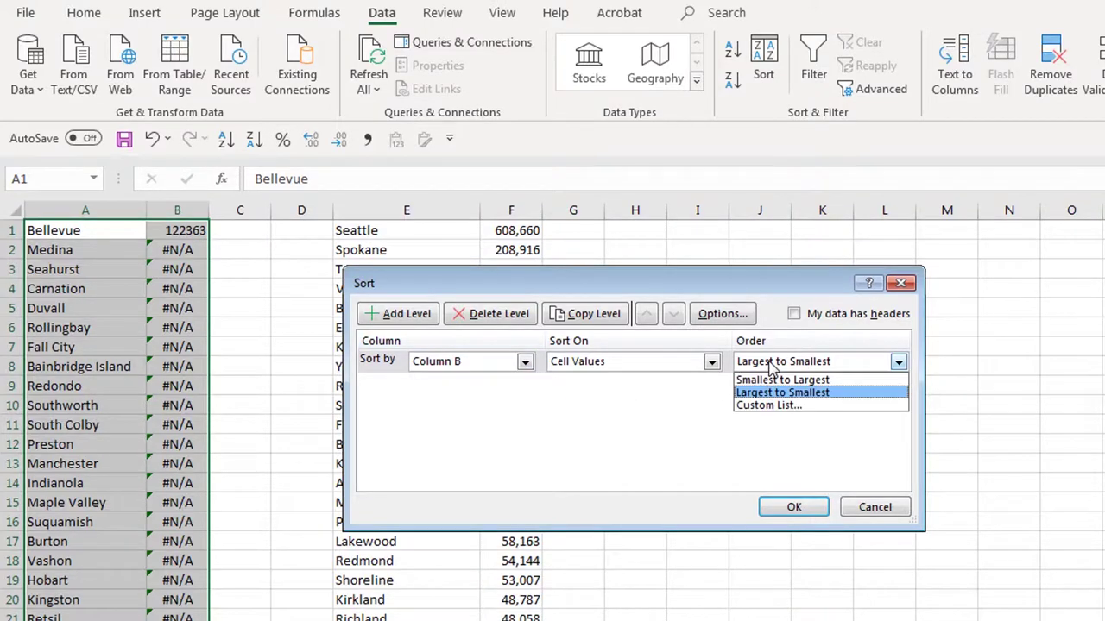
left_click(775, 390)
left_click(791, 507)
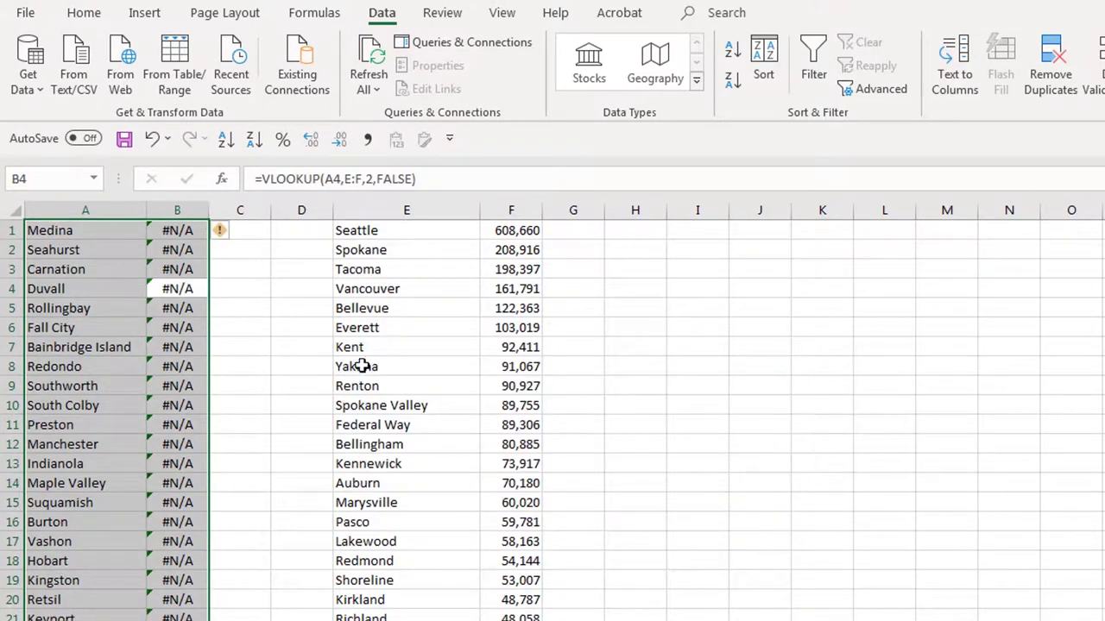
left_click(178, 232)
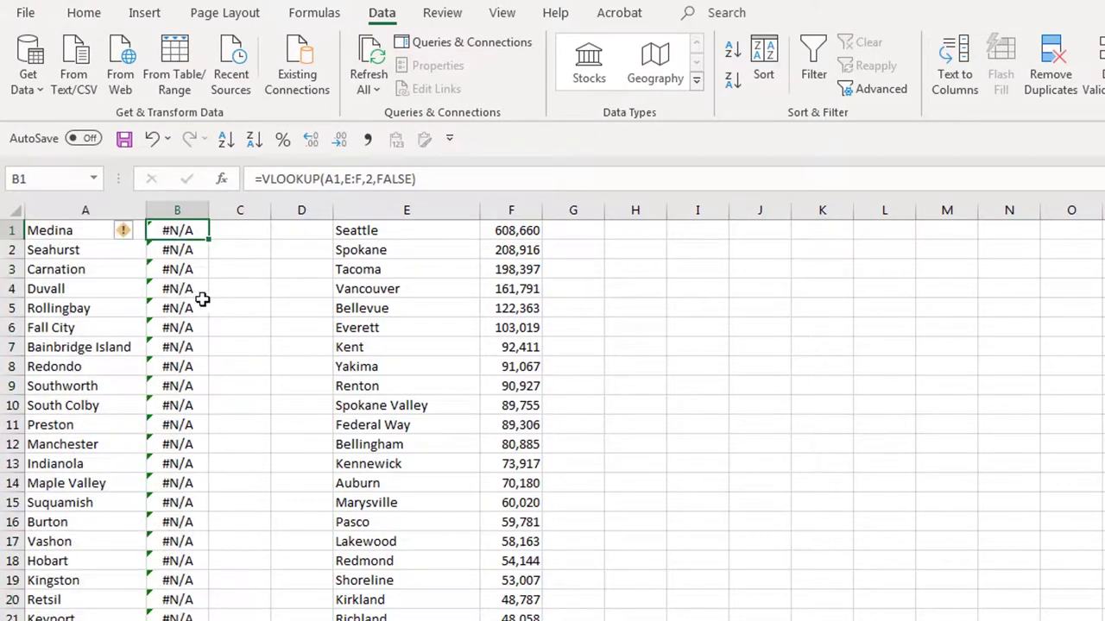
Search column E for 'medina' to check whether it has a population entry
scroll(176, 346, "down", 2)
scroll(176, 346, "down", 6)
scroll(177, 346, "up", 8)
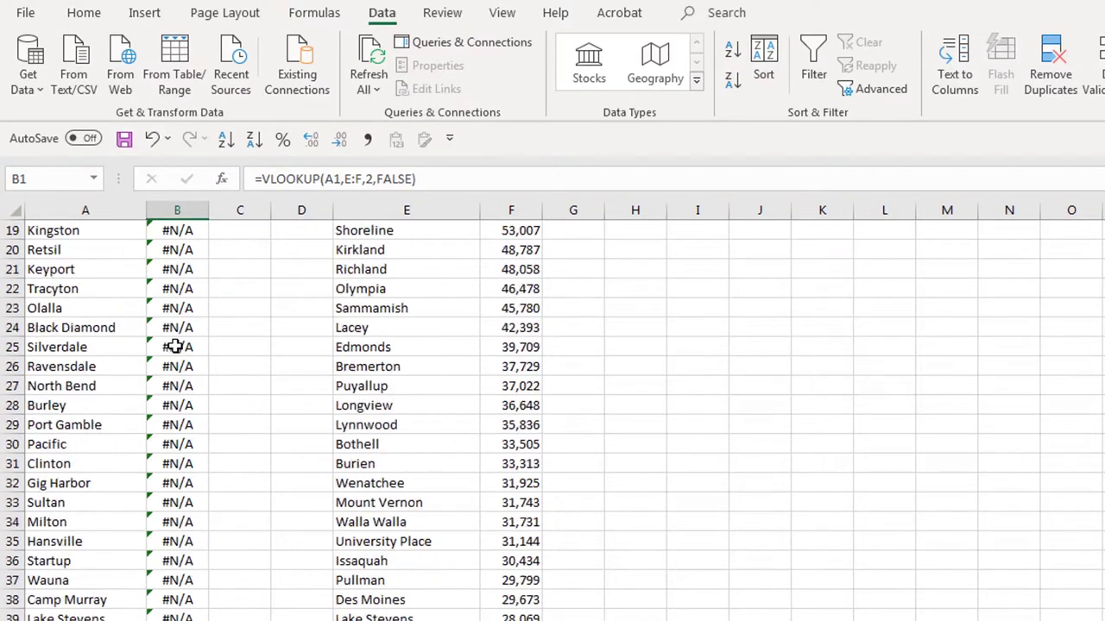
scroll(148, 345, "down", 13)
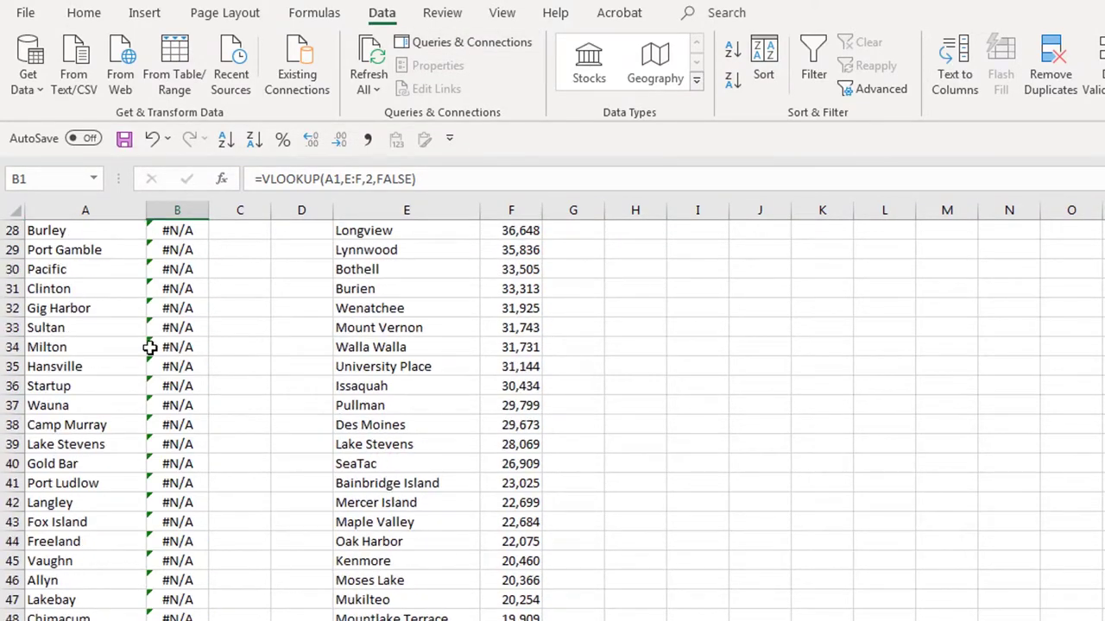
left_click_drag(176, 443, 95, 618)
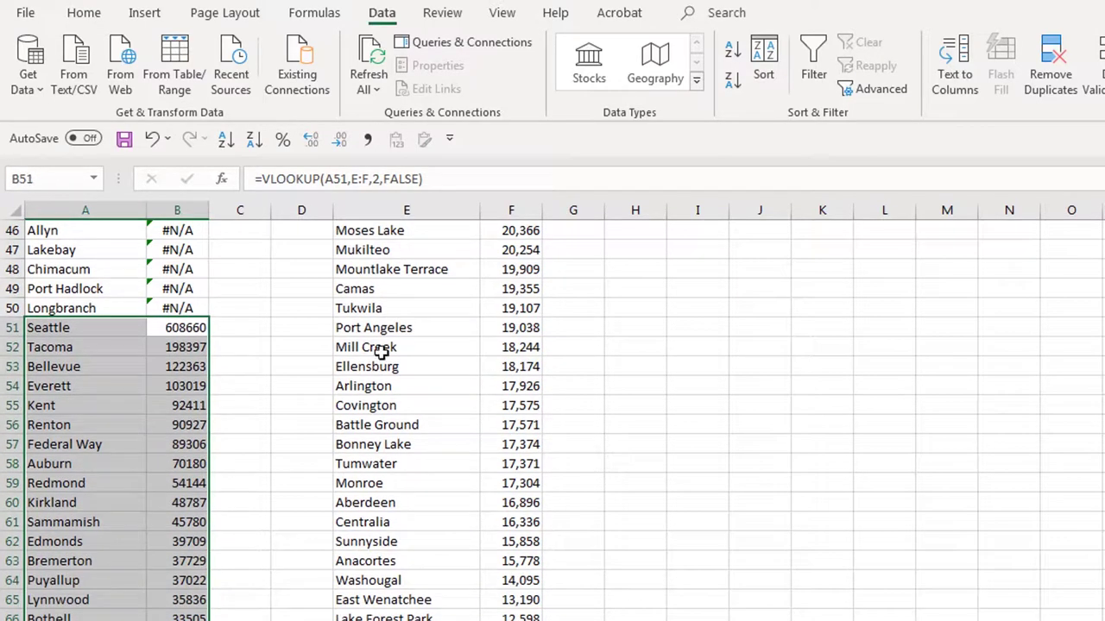
left_click(414, 215)
key("ctrl+f")
type("m")
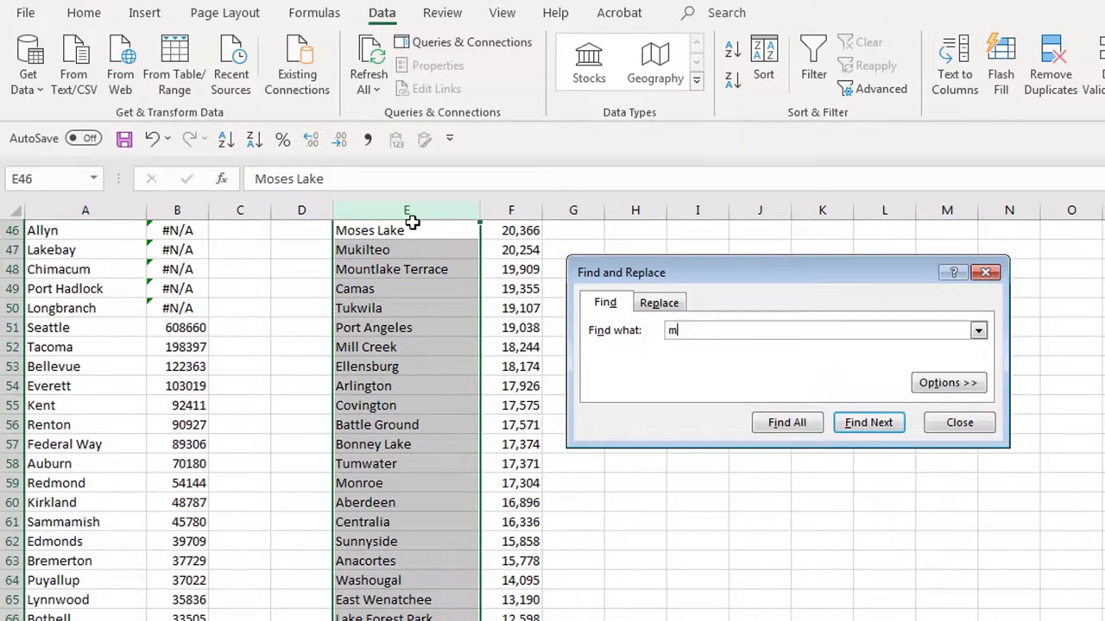
type("edina")
key("Return")
key("Return")
left_click(977, 423)
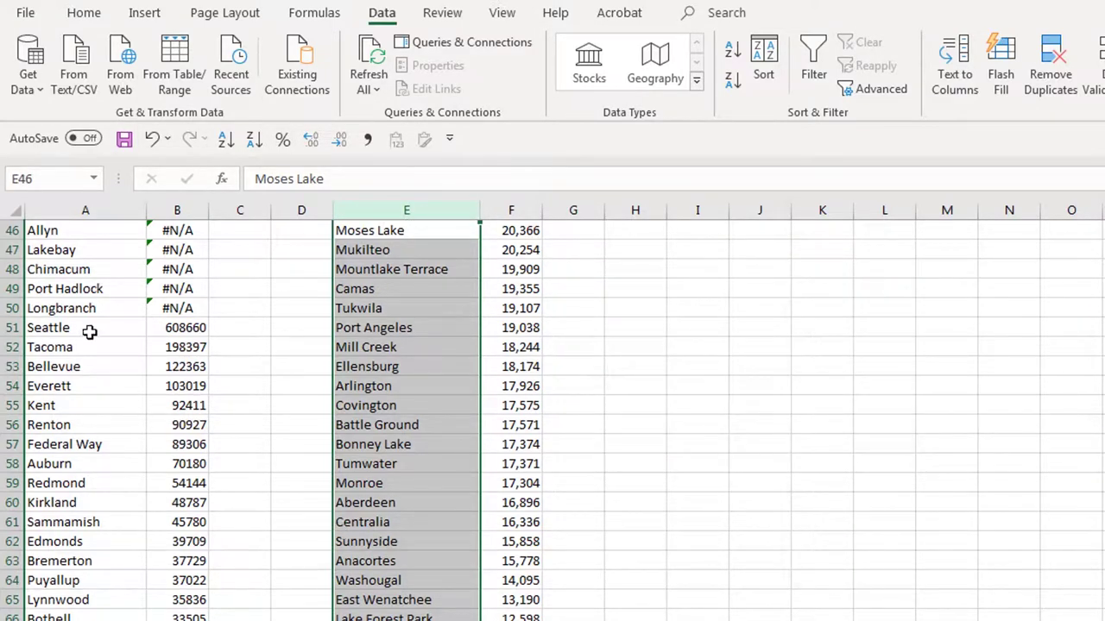
Copy the whole column A city list from Medina down and switch to PPC Campaign Generator
left_click_drag(112, 327, 177, 620)
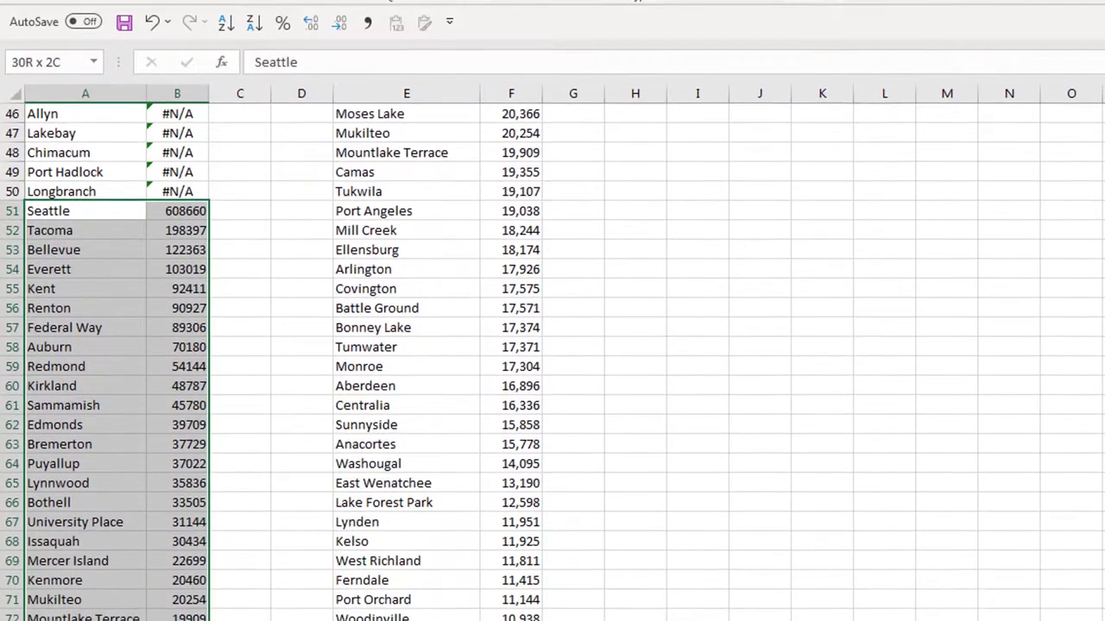
left_click(354, 574)
scroll(434, 228, "up", 15)
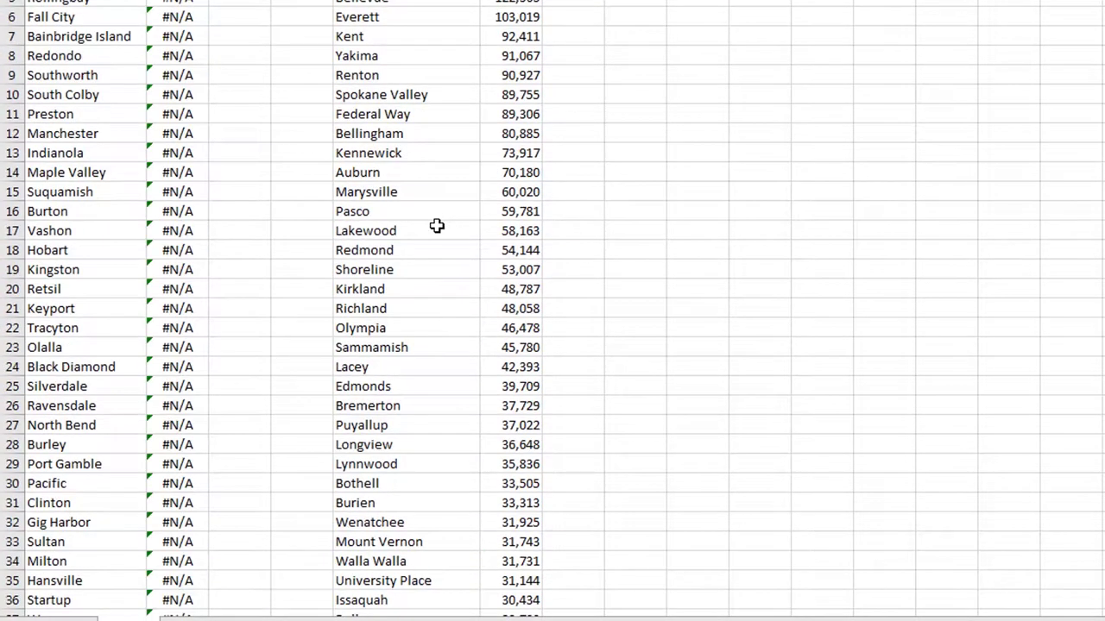
scroll(278, 302, "down", 16)
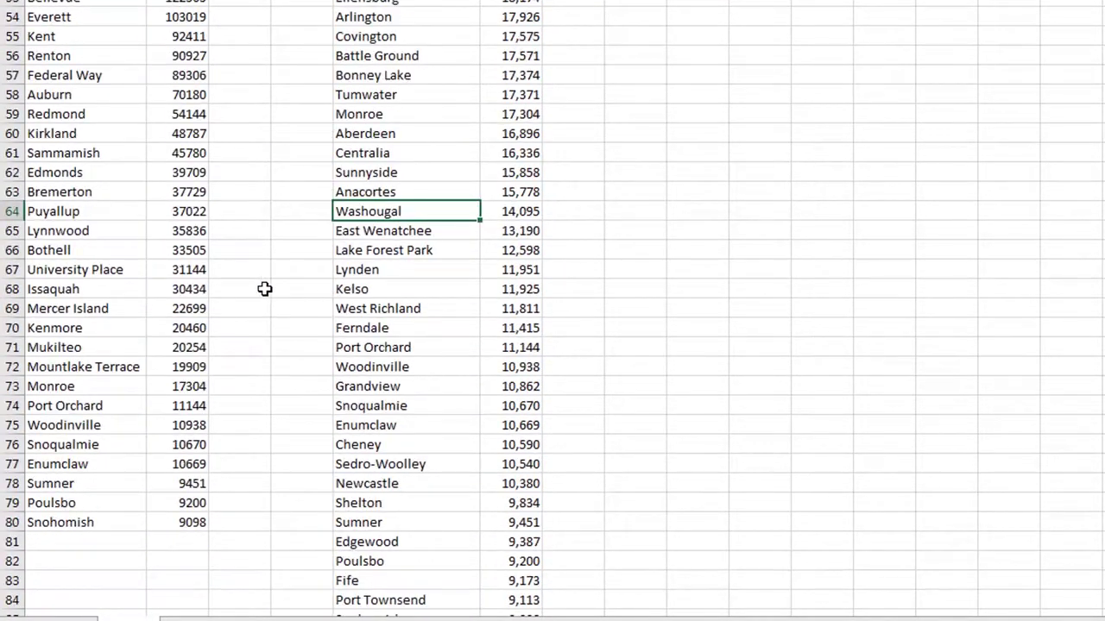
left_click_drag(87, 26, 195, 443)
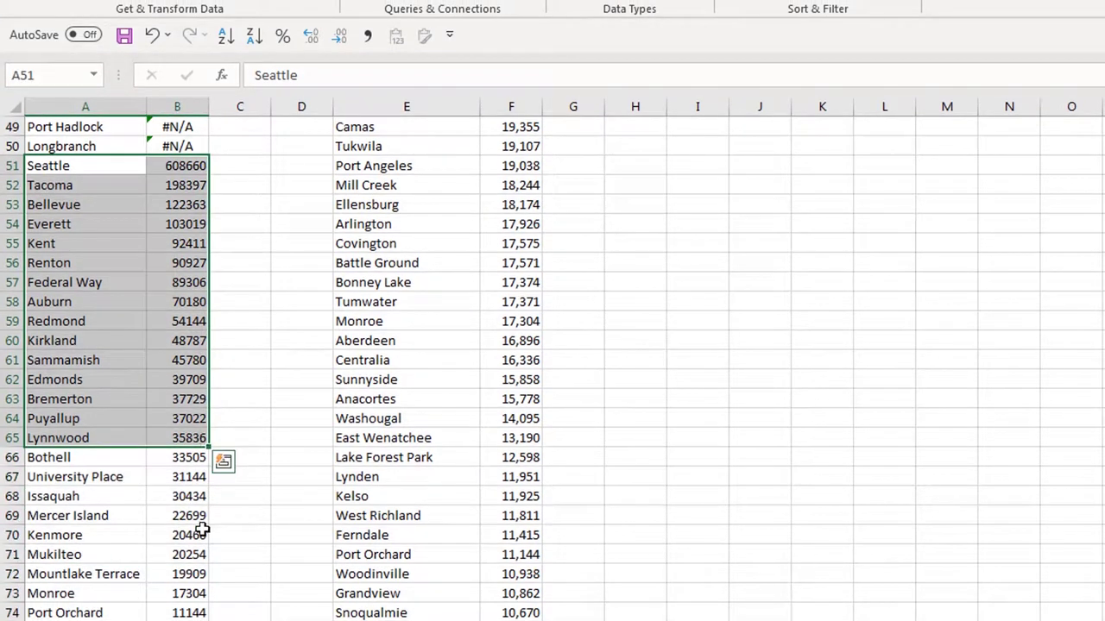
left_click(87, 355)
scroll(156, 319, "up", 16)
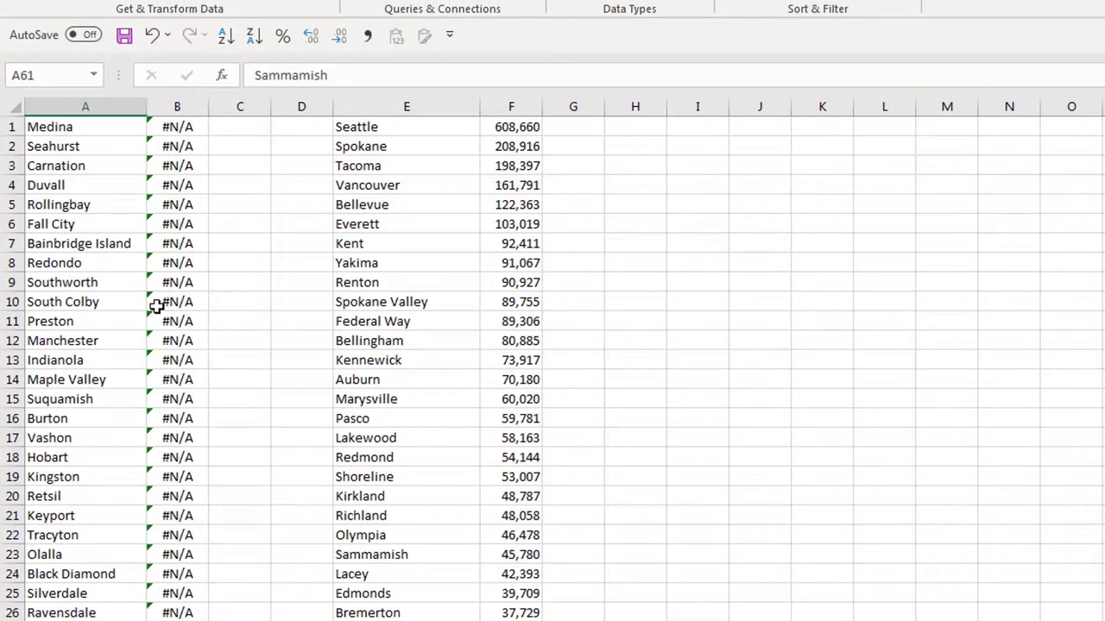
left_click(61, 129)
key("ctrl+shift+Down")
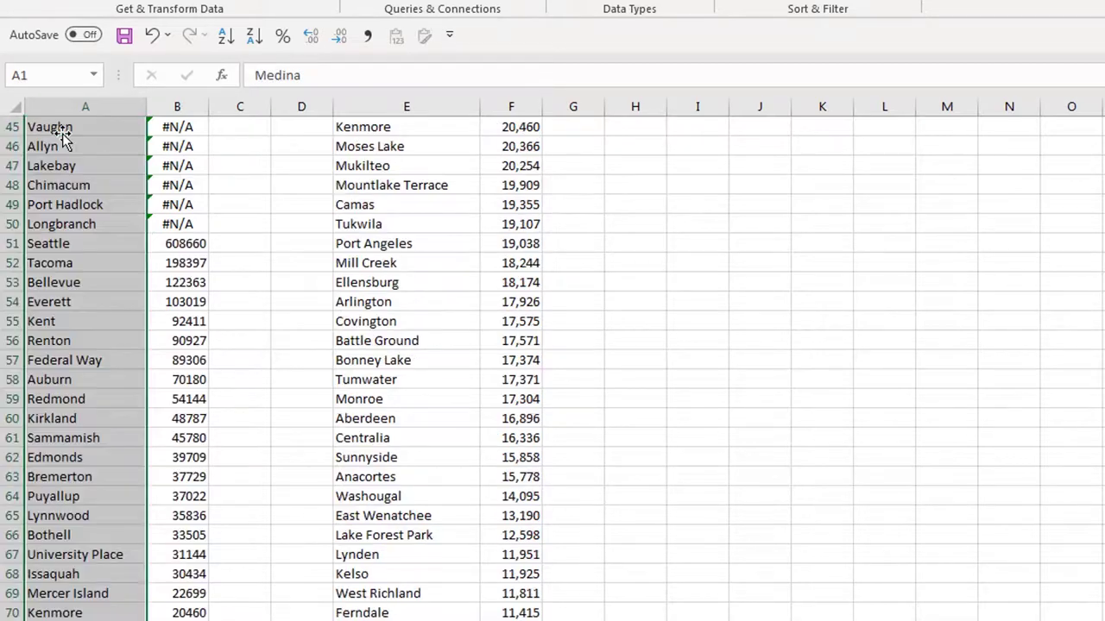
key("ctrl+c")
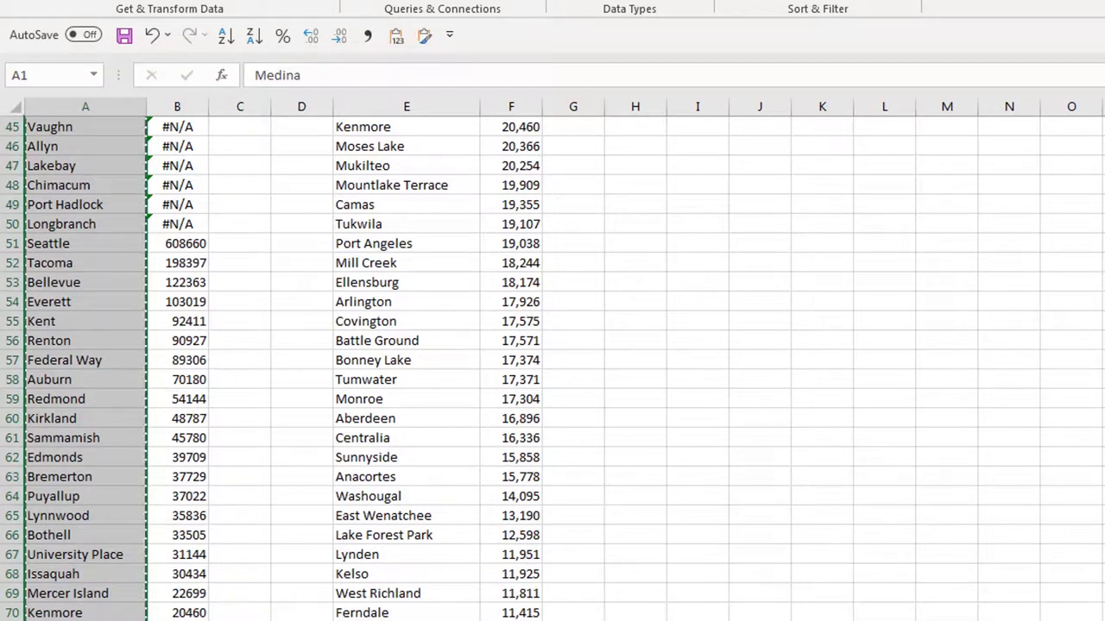
key("alt+Tab")
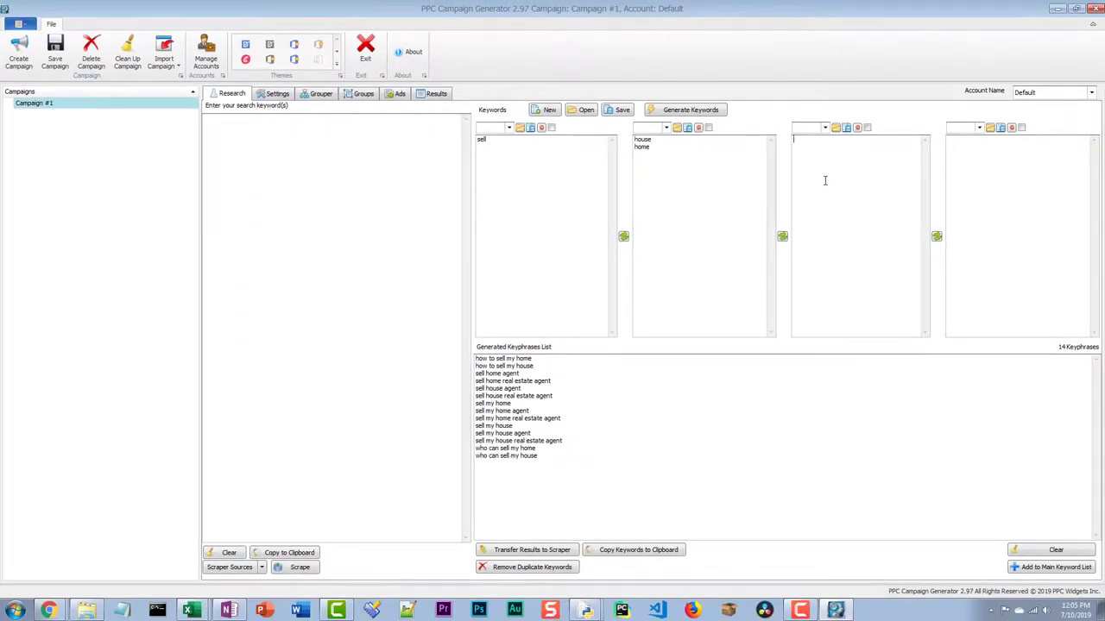
Paste the Washington city names into the third keyword box
right_click(824, 181)
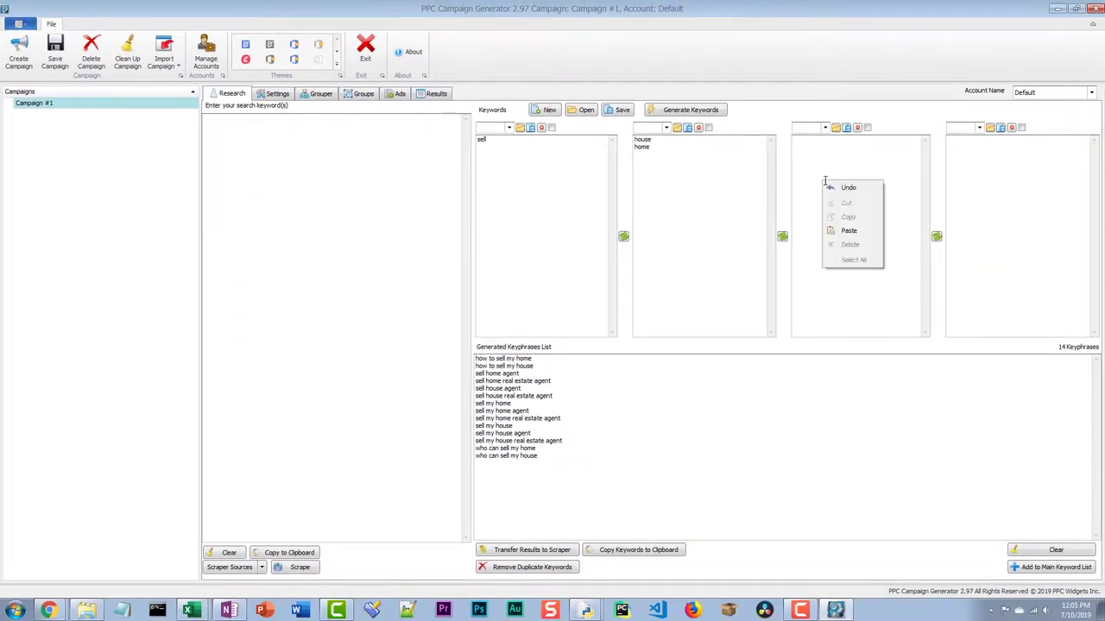
left_click(849, 231)
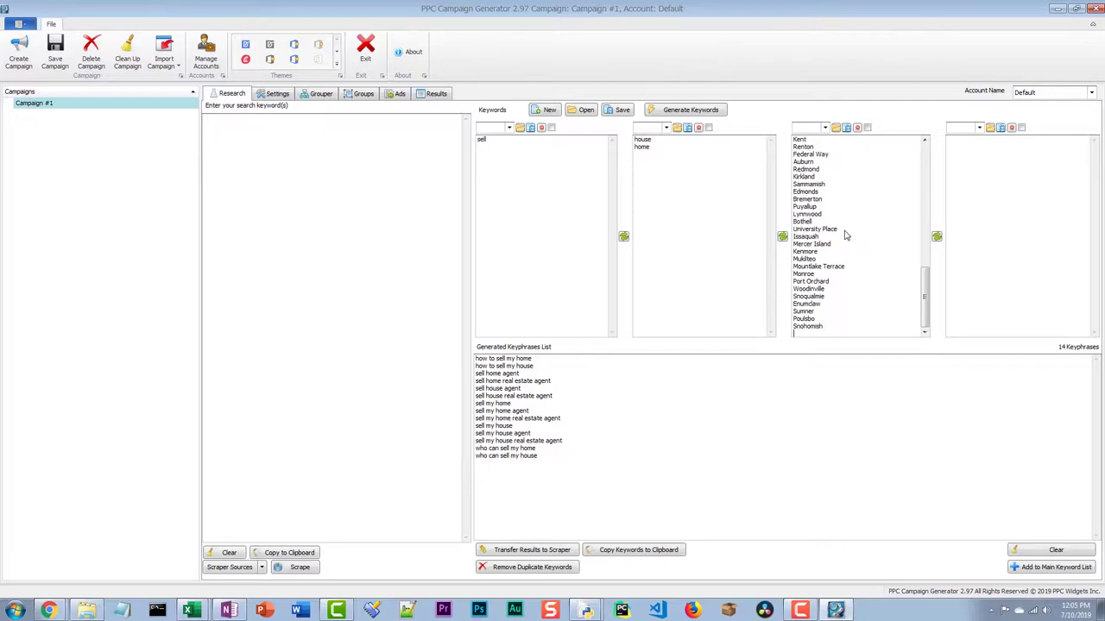
left_click_drag(924, 294, 925, 208)
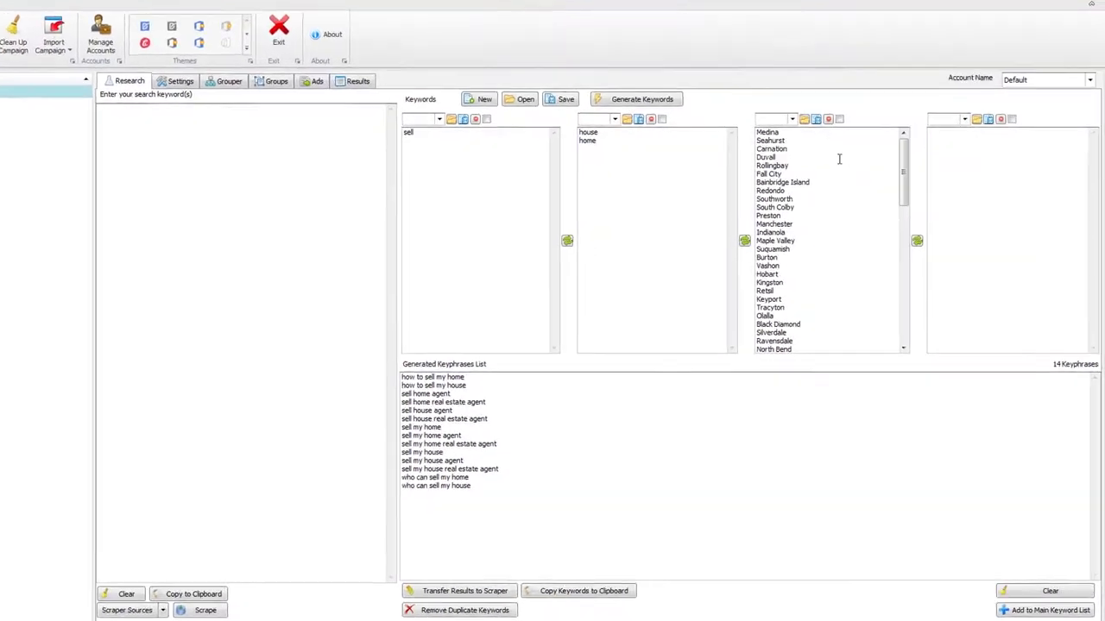
key("ctrl+shift+Home")
Add 'sell my' to the first keyword box and generate the keyphrases
left_click(723, 236)
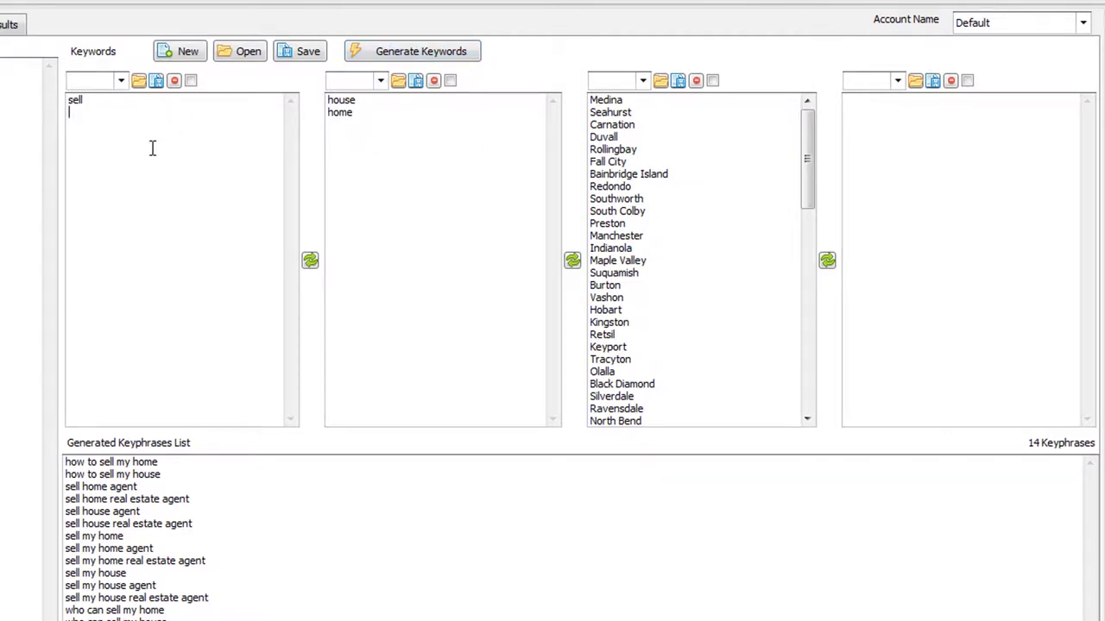
type("my")
left_click(423, 52)
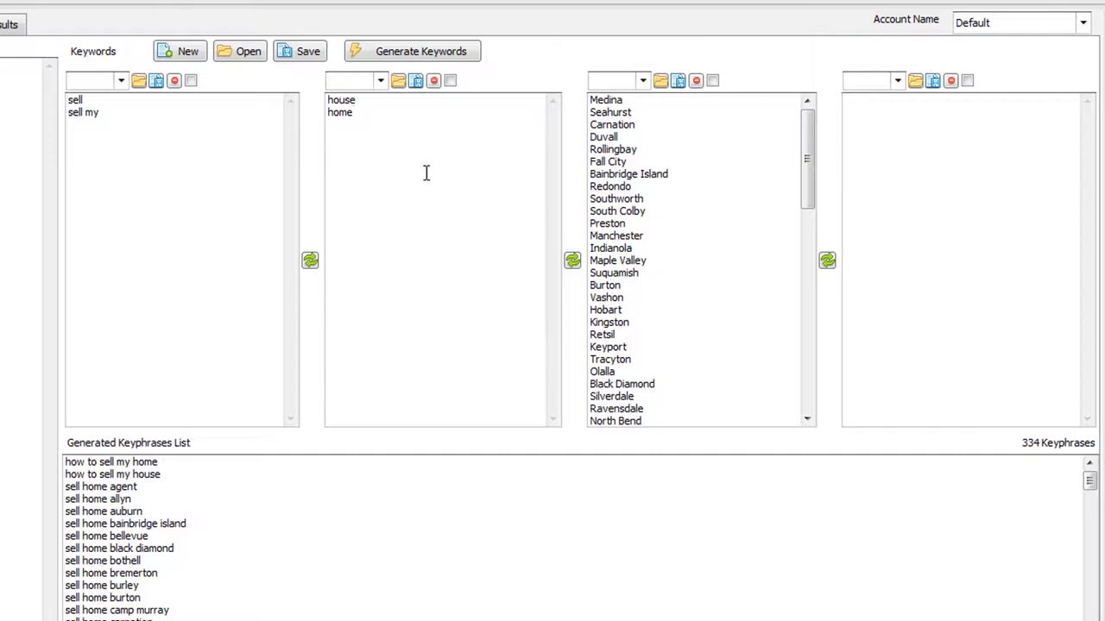
left_click_drag(711, 241, 631, 105)
Add wa and washington modifiers in the fourth keyword box and regenerate 974 keyphrases
left_click(685, 181)
left_click(868, 182)
left_click(477, 53)
Transfer the generated keyphrases to the scraper search keyword list
scroll(412, 585, "down", 20)
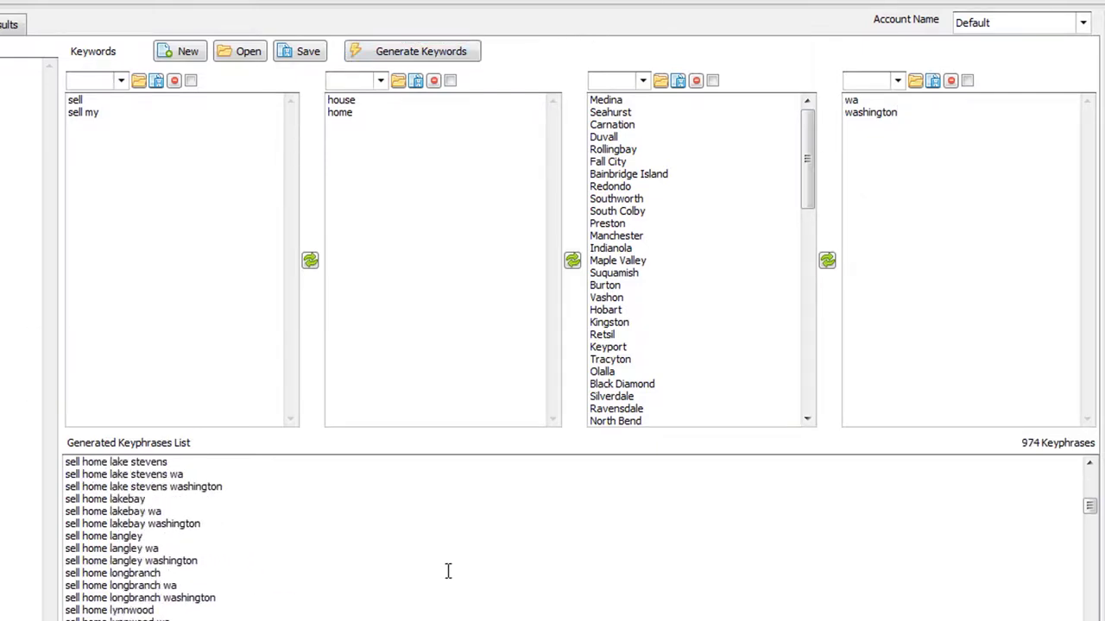
scroll(446, 568, "up", 20)
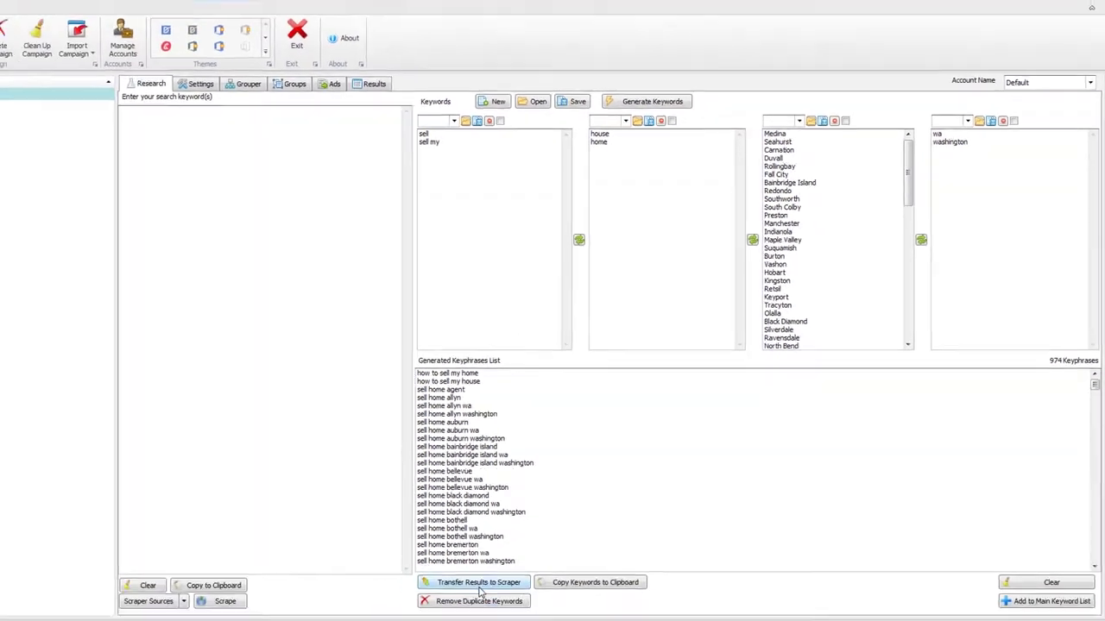
left_click(479, 583)
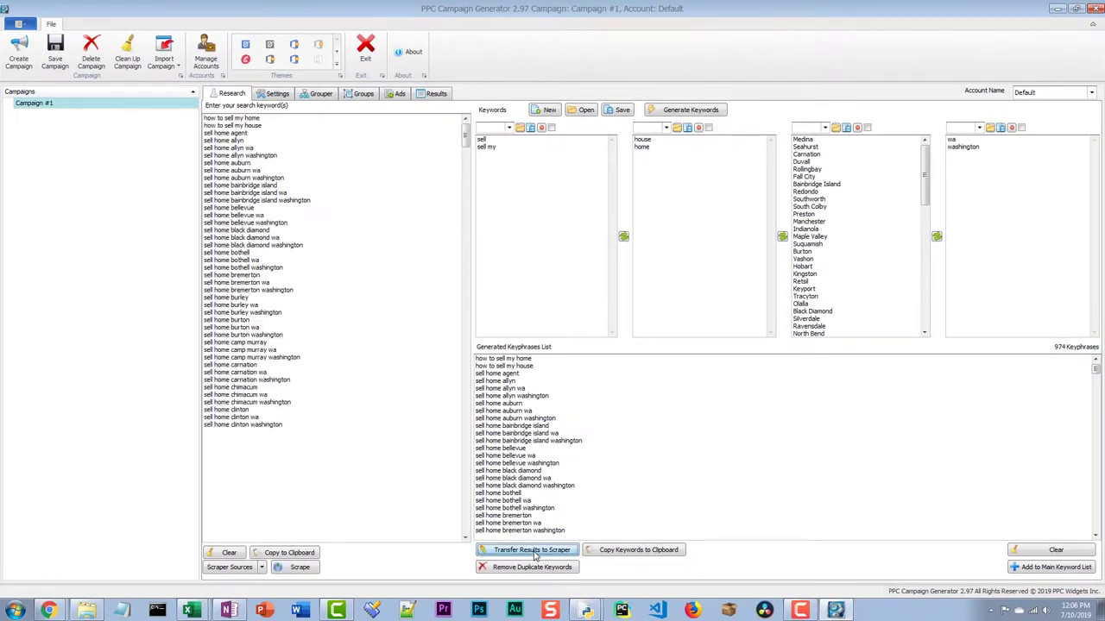
Run Scrape on the transferred keyphrases and let suggestions like 'how to sell my home fast' accumulate
left_click_drag(462, 520, 499, 443)
left_click(551, 425)
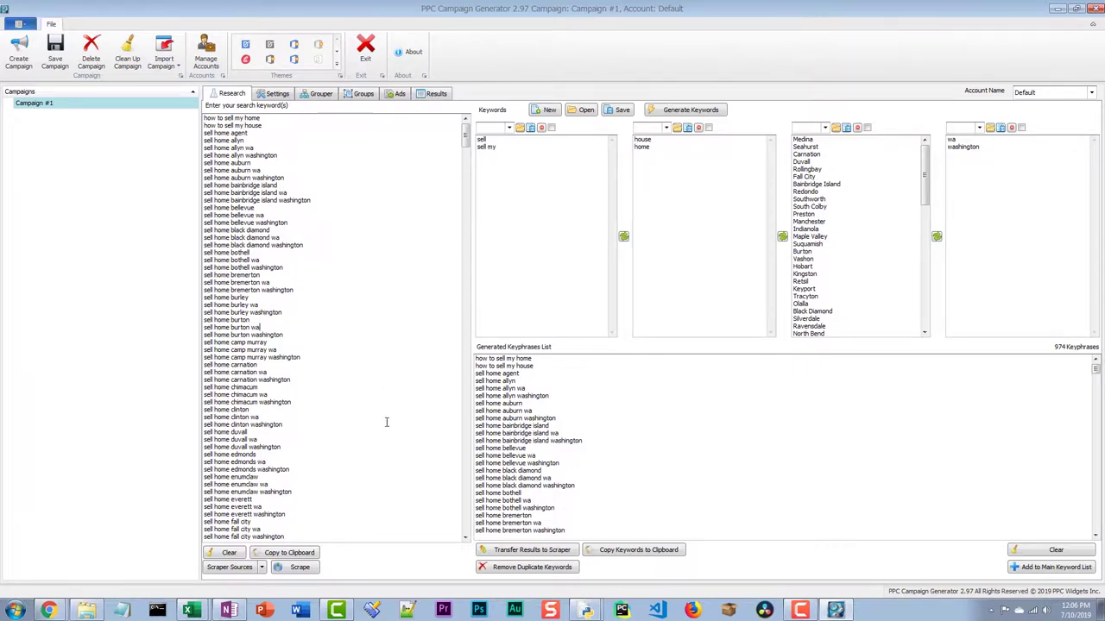
left_click(302, 568)
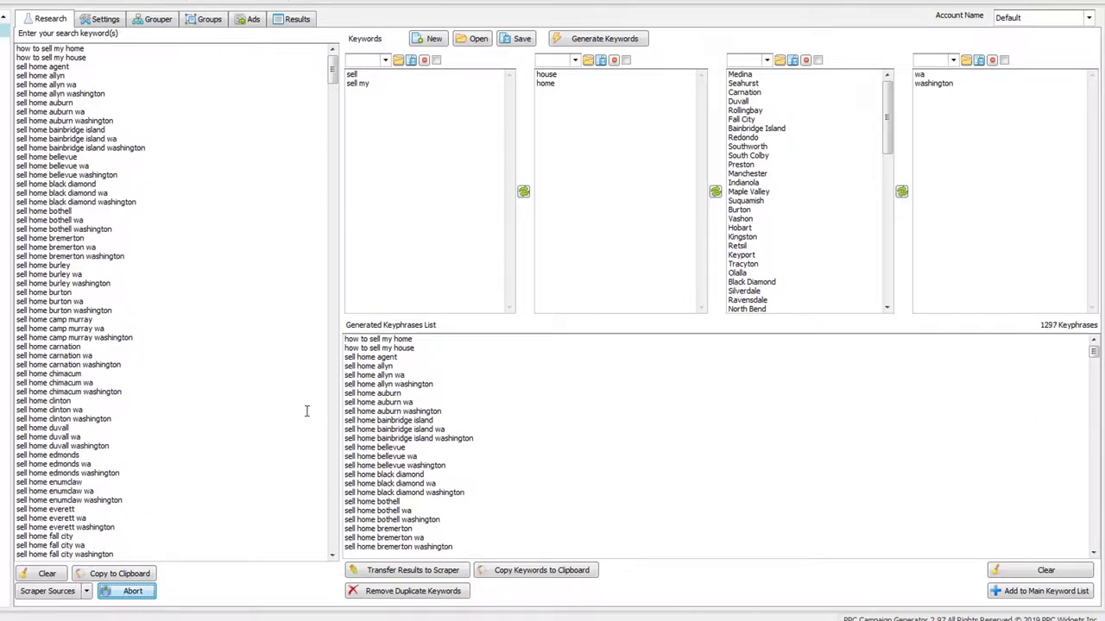
mouse_move(332, 54)
left_mouse_down()
mouse_move(330, 510)
mouse_move(345, 164)
mouse_move(333, 61)
left_mouse_up()
Abort the scrape at 1335 keyphrases and dismiss the 'Aborted by user' notice
left_click(132, 592)
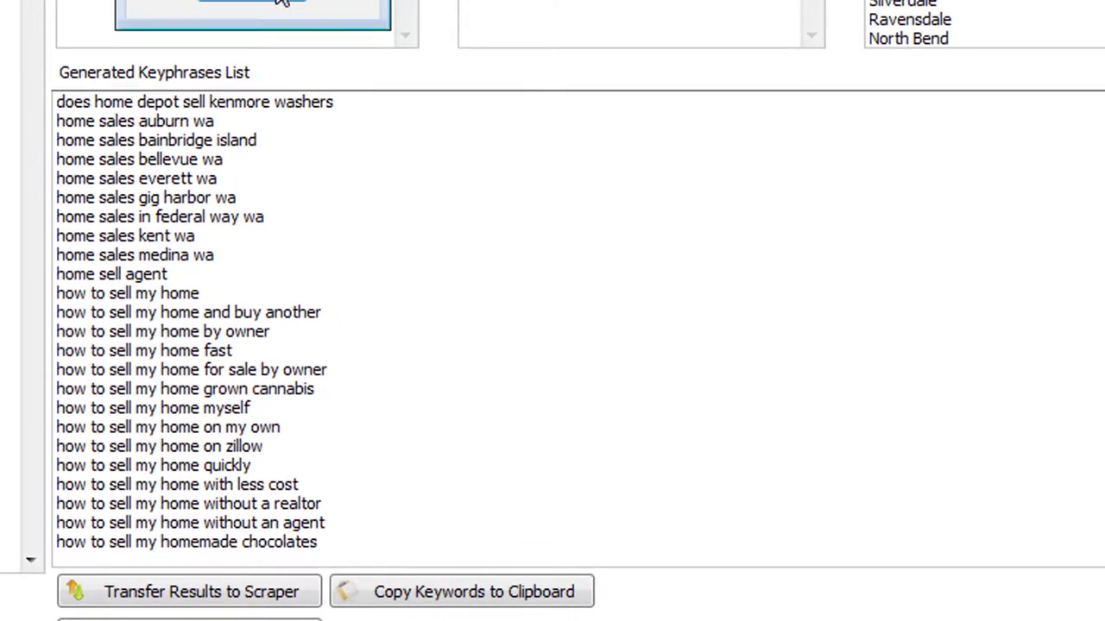
left_click(281, 2)
mouse_move(76, 101)
left_mouse_down()
mouse_move(310, 102)
mouse_move(57, 102)
left_mouse_up()
left_click(204, 140)
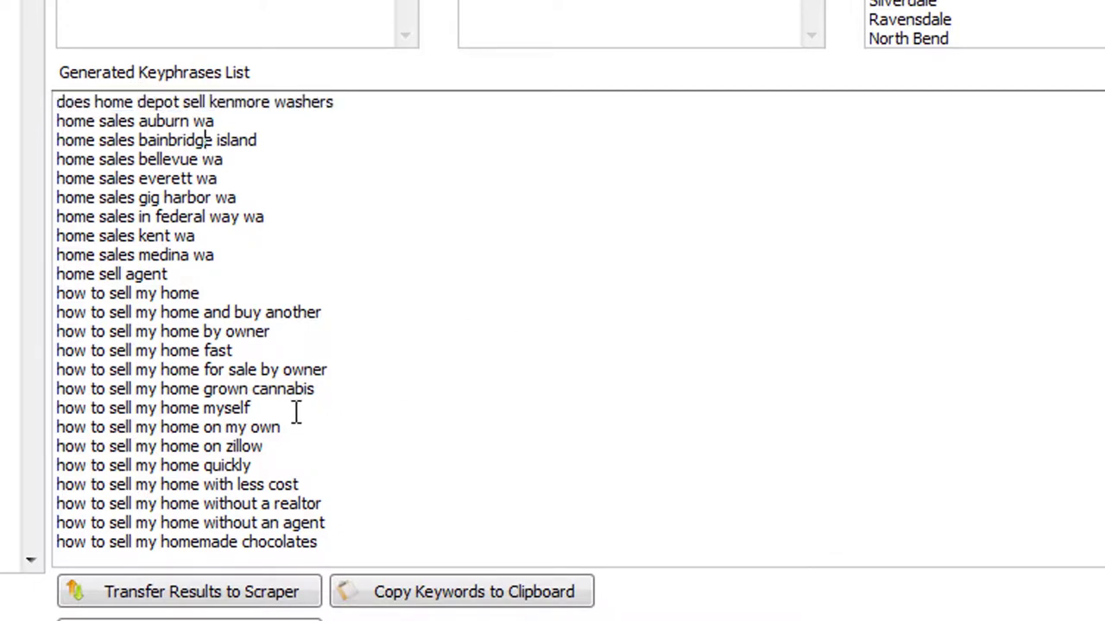
Review scraped suggestions such as 'on zillow', 'quickly' and the off-topic 'grown cannabis'
left_click(617, 239)
left_click_drag(392, 459, 286, 170)
left_click(385, 328)
left_click_drag(278, 466, 276, 446)
left_click(277, 443)
left_click_drag(78, 446, 266, 446)
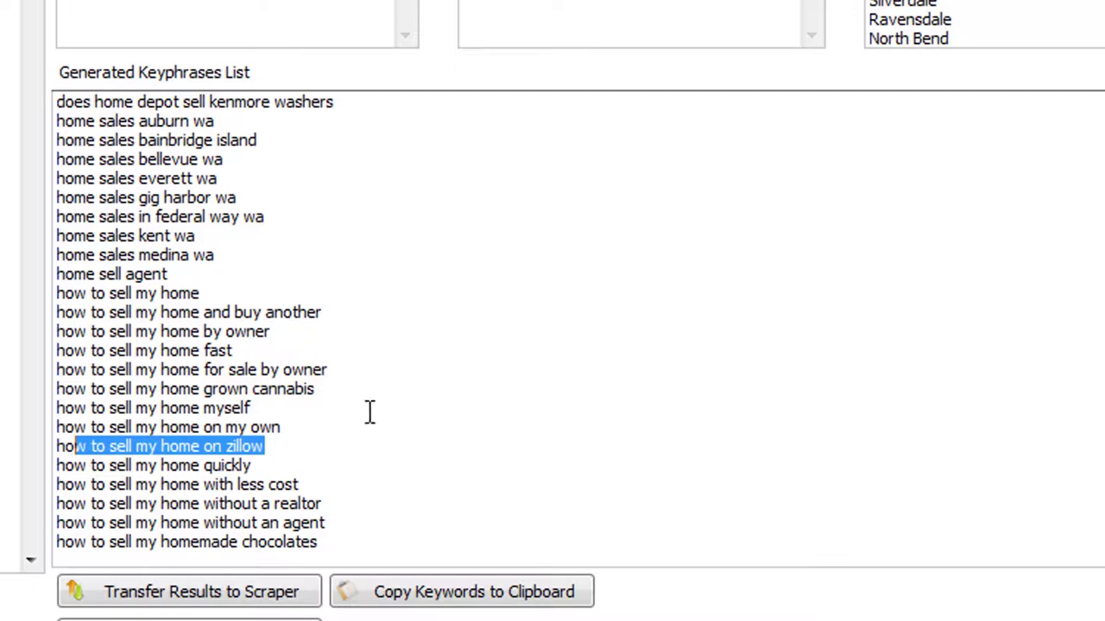
left_click(370, 412)
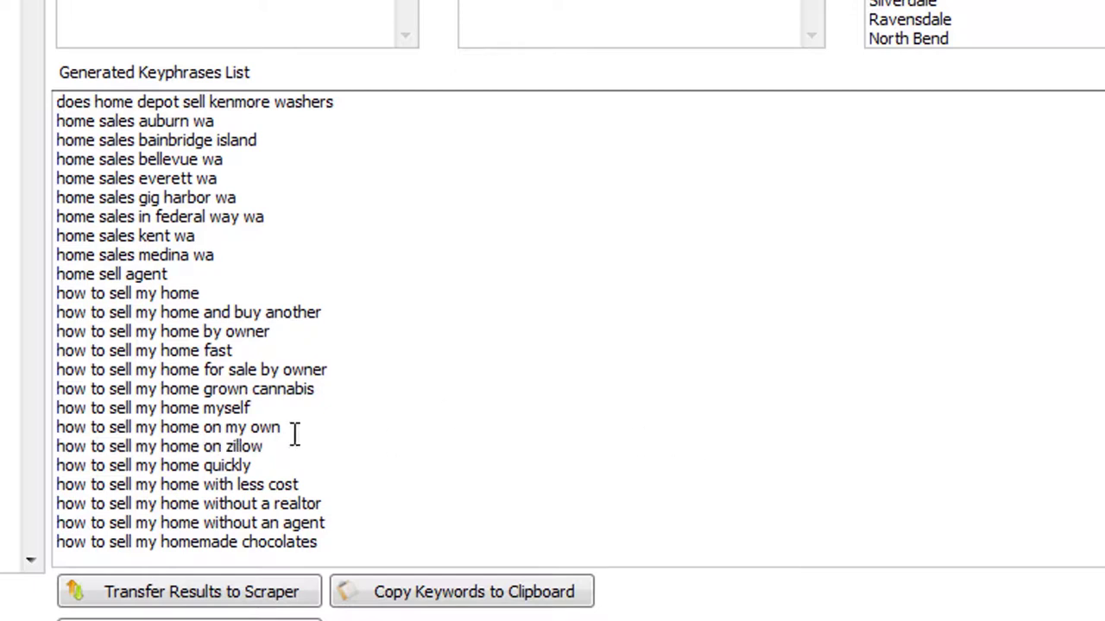
double_click(297, 390)
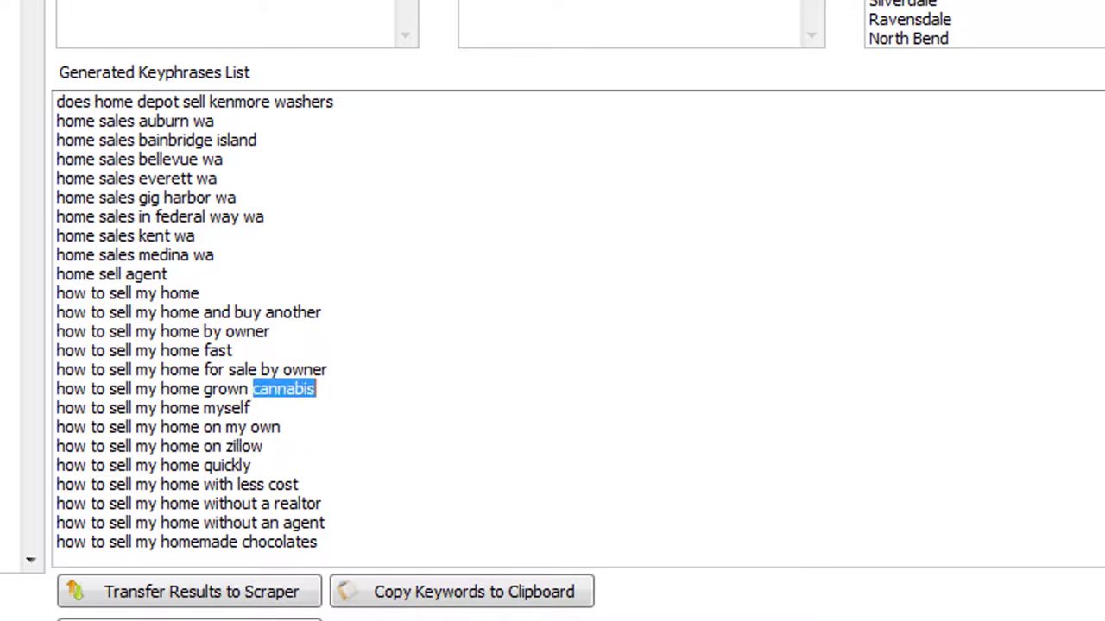
key("Right")
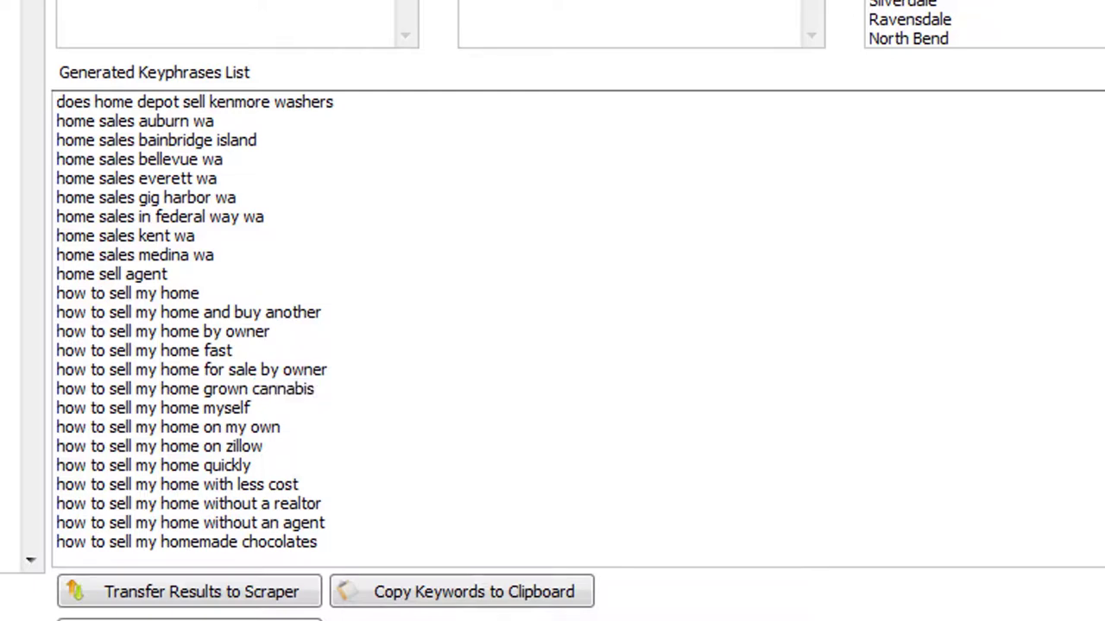
Inspect the Scraper Sources dropdown list
left_click(182, 569)
left_click(293, 497)
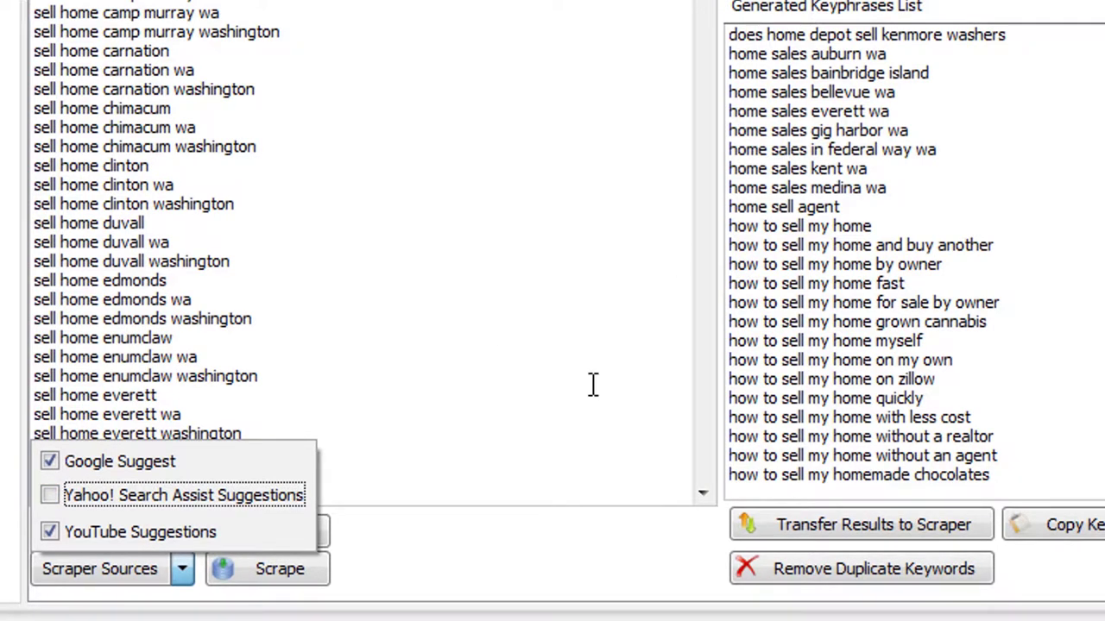
left_click(854, 263)
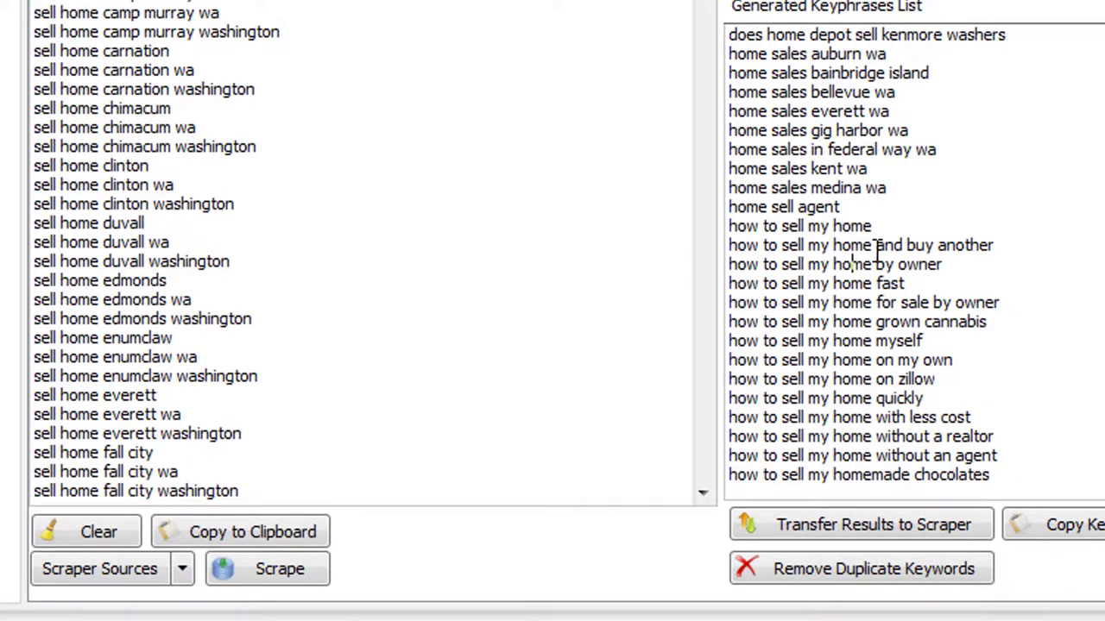
left_click(994, 207)
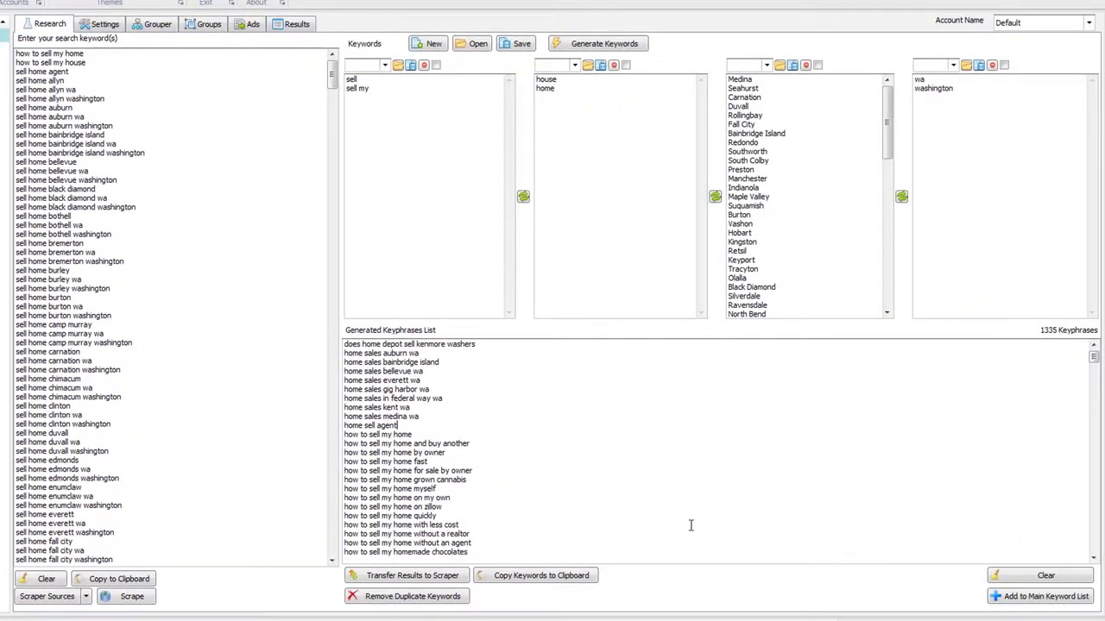
Add keyphrases to the main list (1371 keywords), rename Campaign #1 'Sell Home', and run Analyze
left_click(1045, 601)
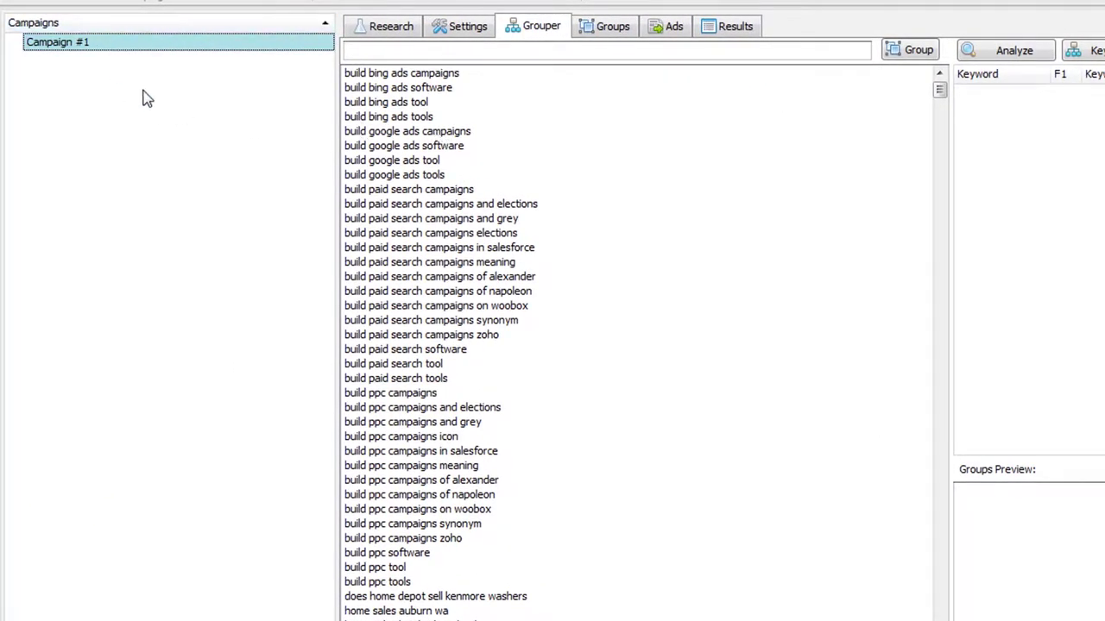
left_click(106, 50)
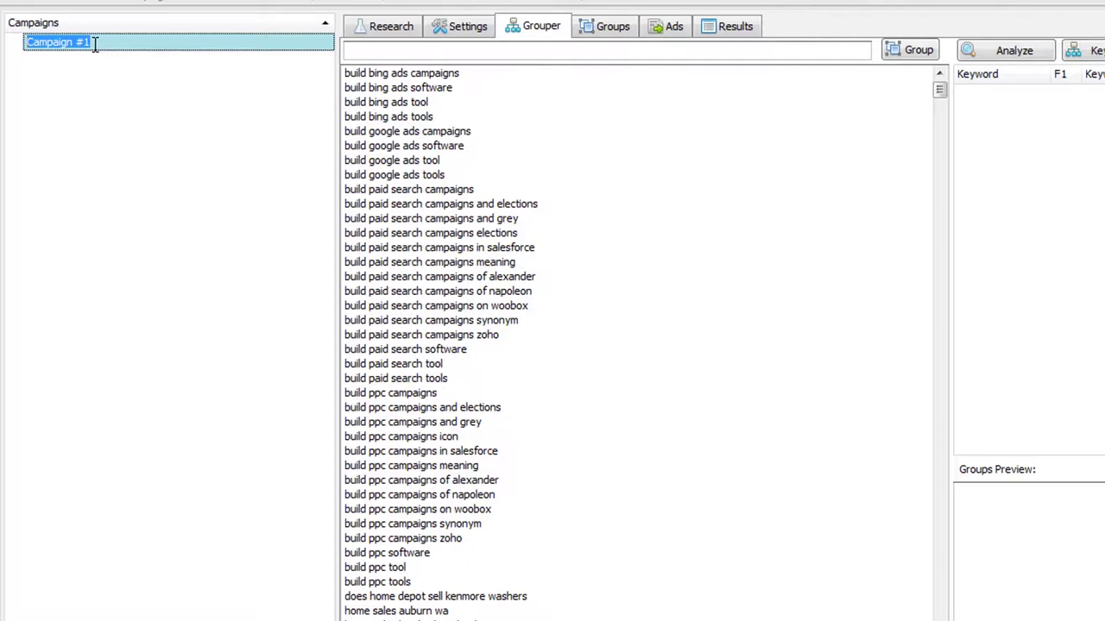
type("Sell Home")
left_click(391, 133)
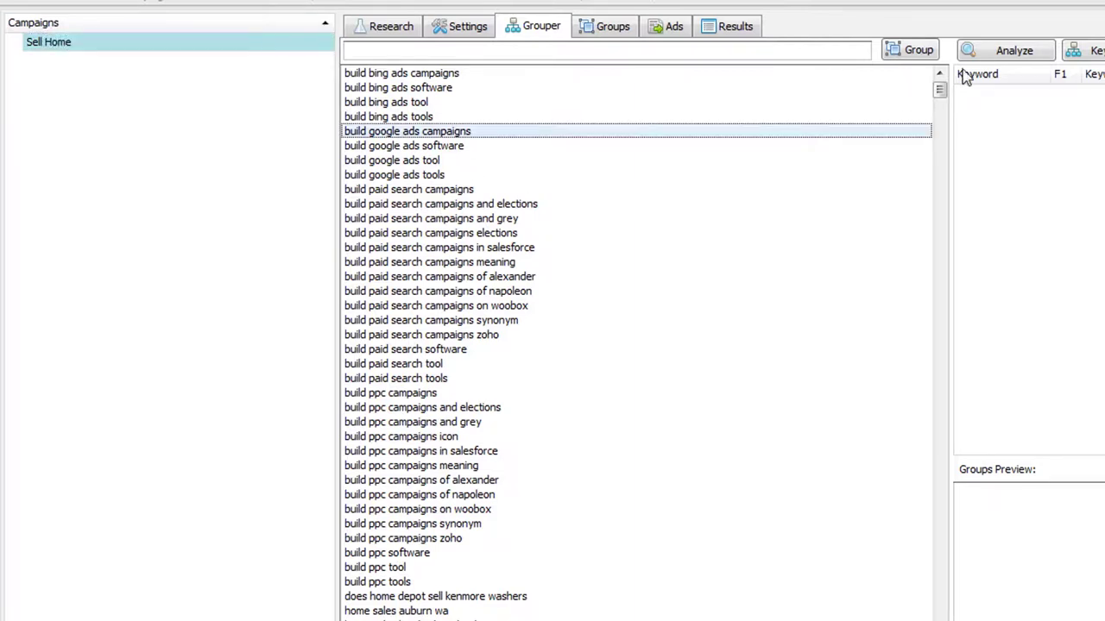
left_click(1021, 52)
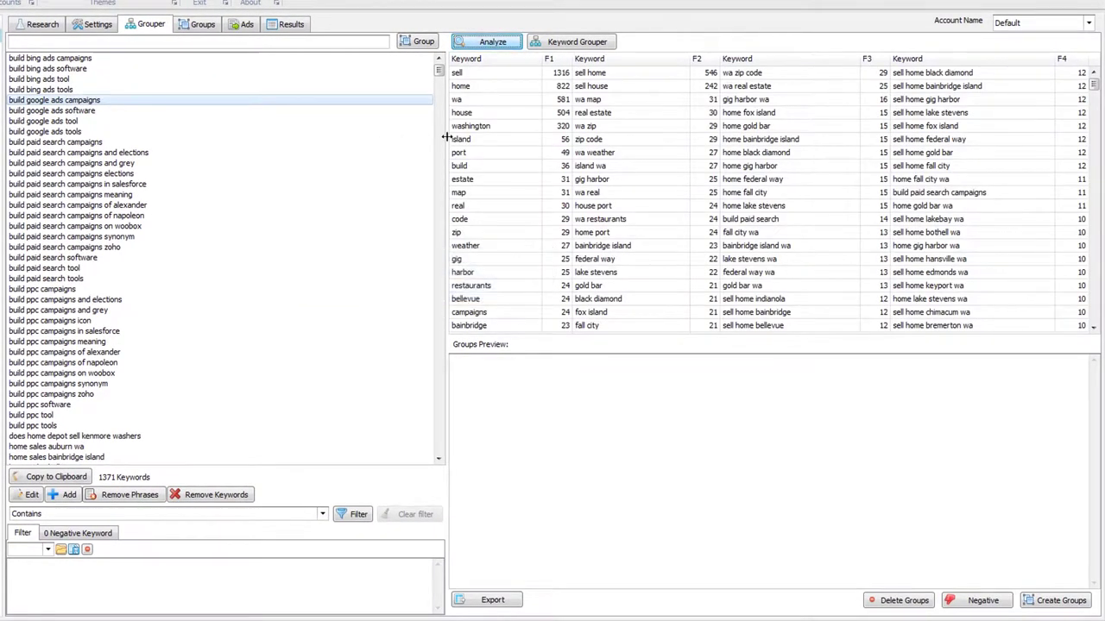
left_click_drag(446, 141, 307, 162)
left_click(150, 185)
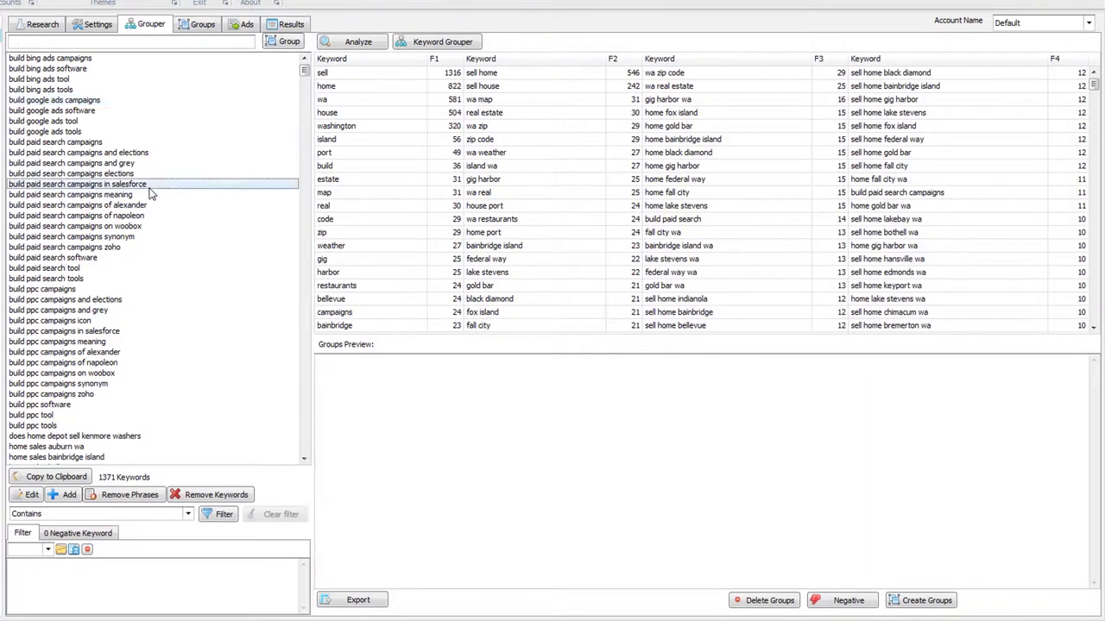
left_click(187, 246)
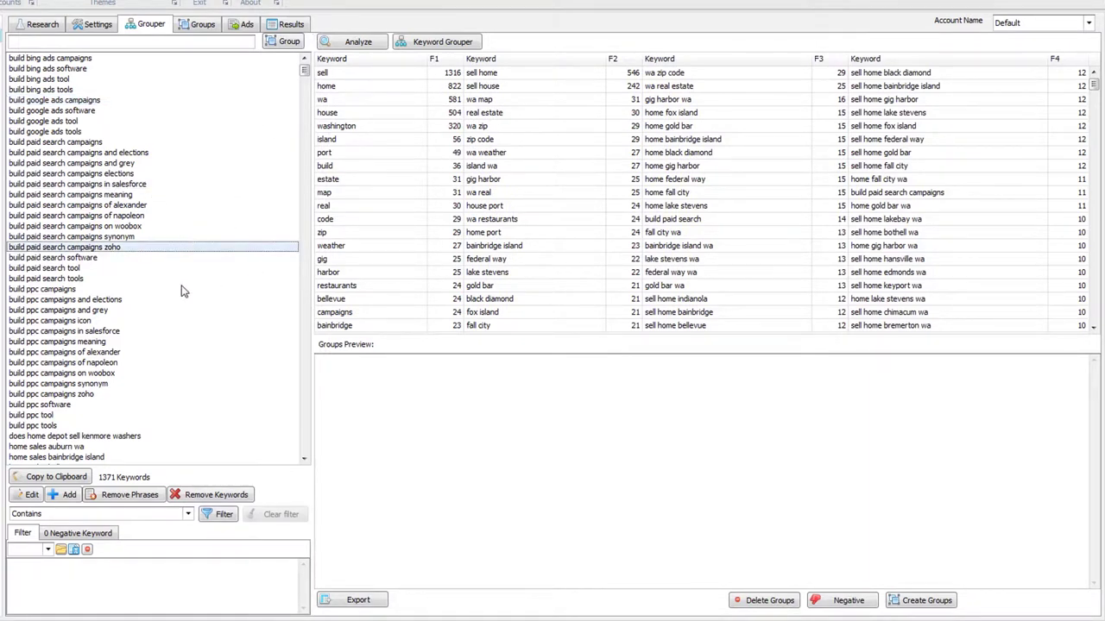
left_click(195, 163)
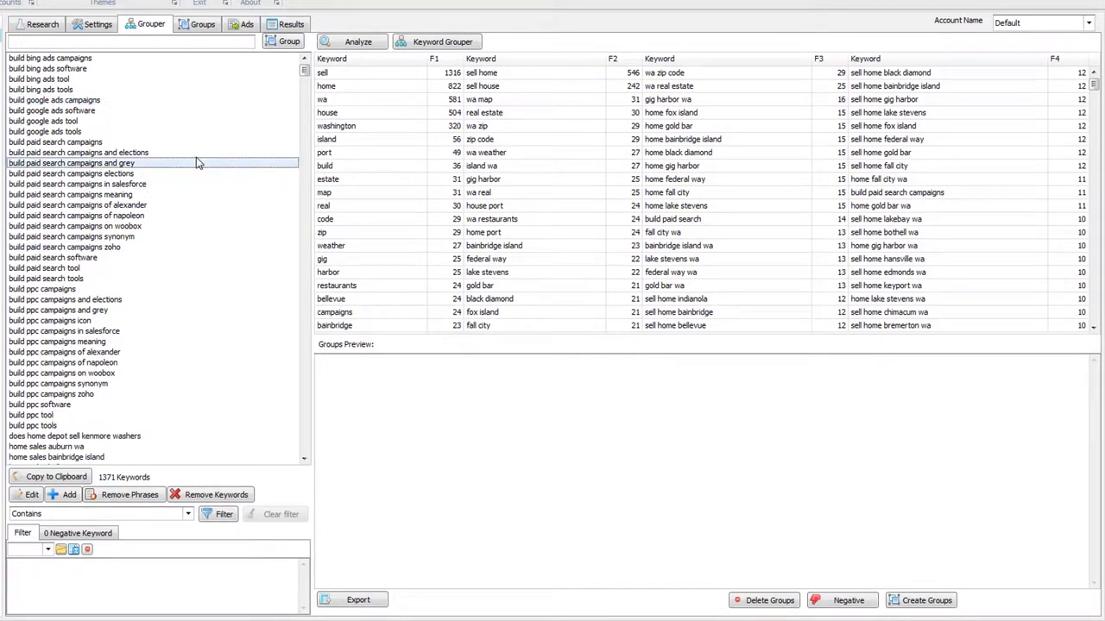
left_click(131, 123)
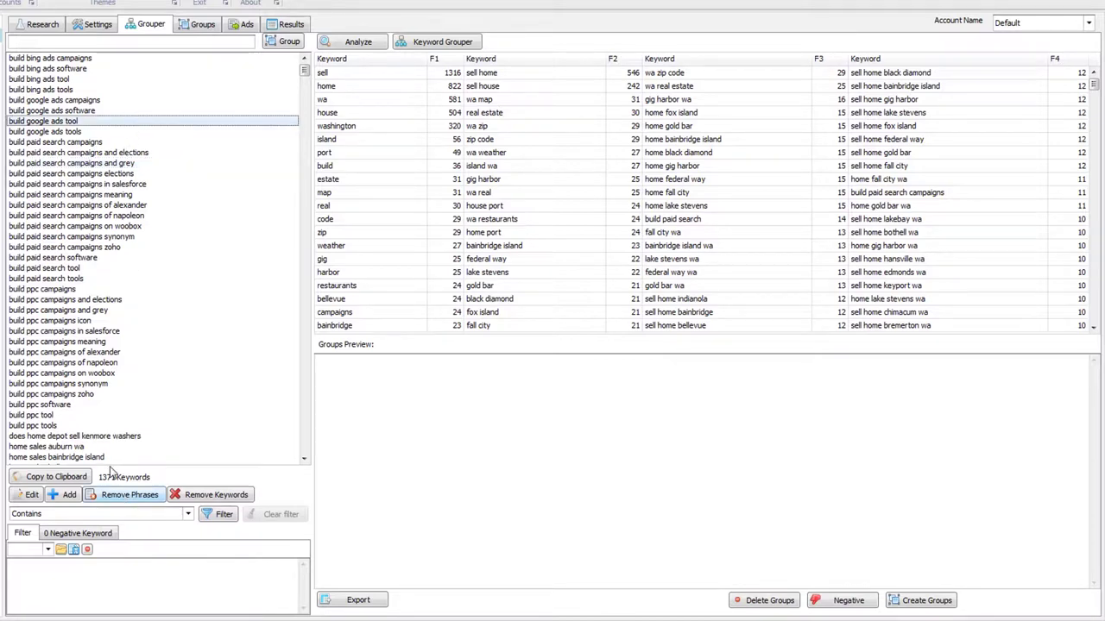
left_click(58, 29)
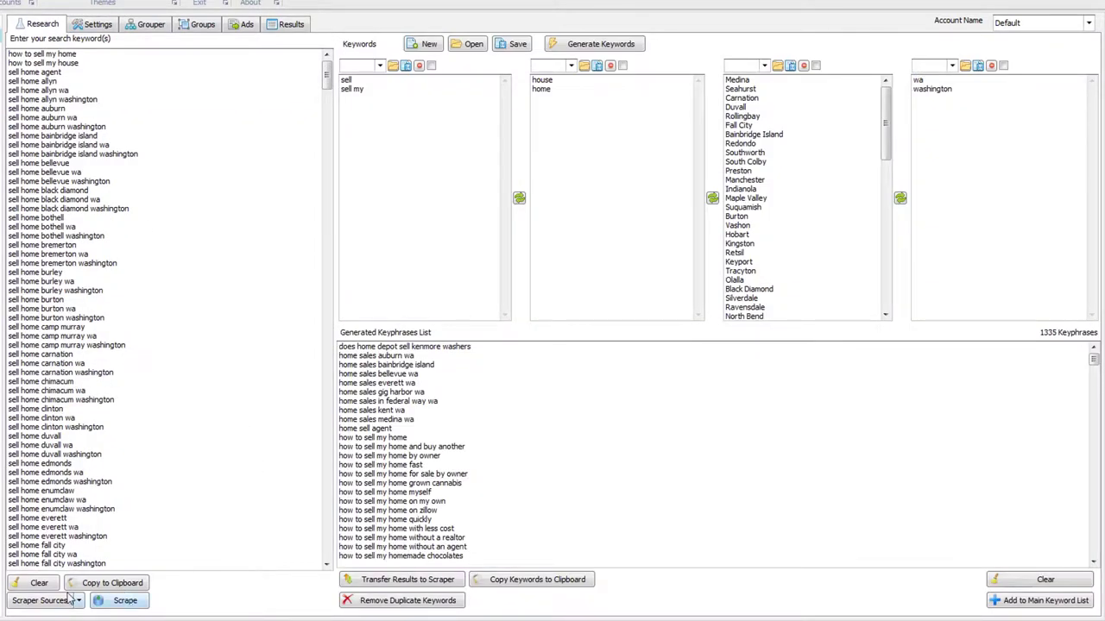
left_click(150, 25)
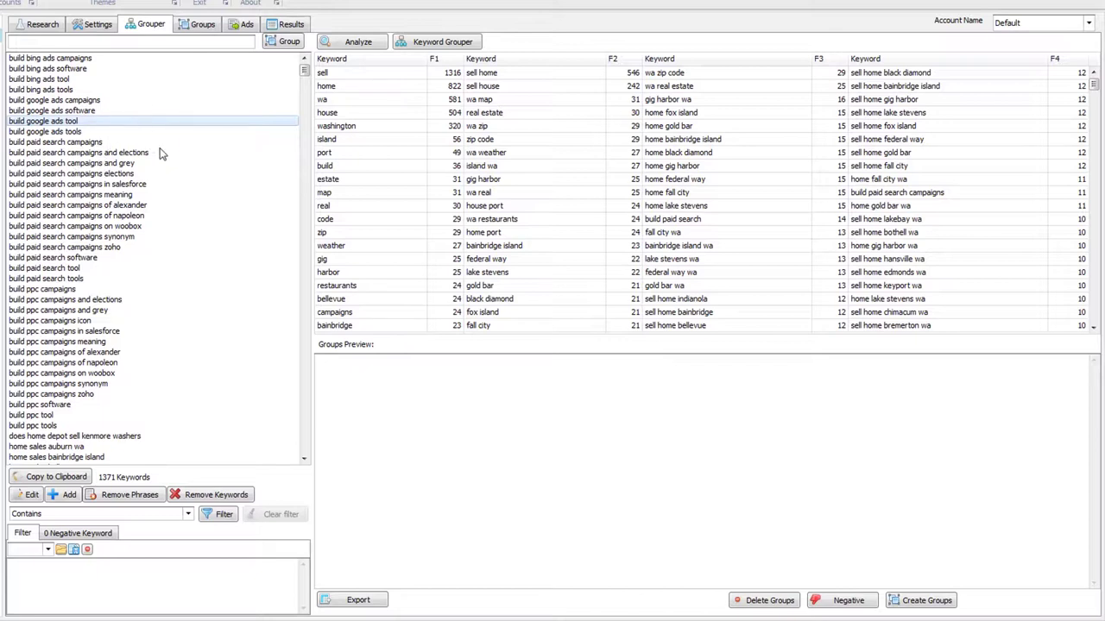
left_click(197, 310)
left_click(206, 259)
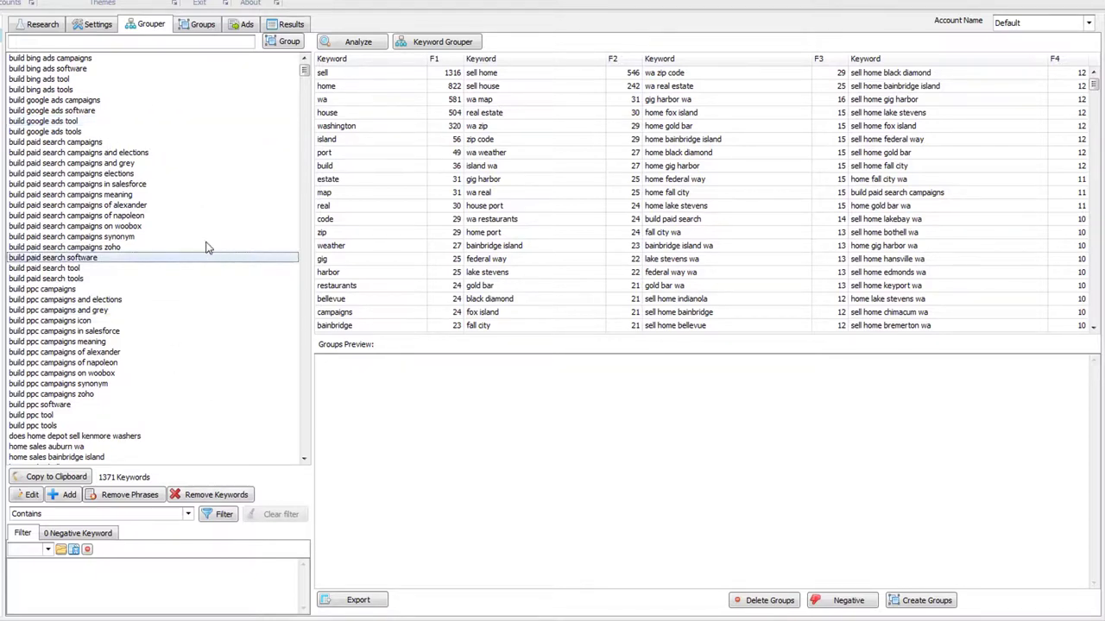
left_click(205, 247)
left_click(136, 571)
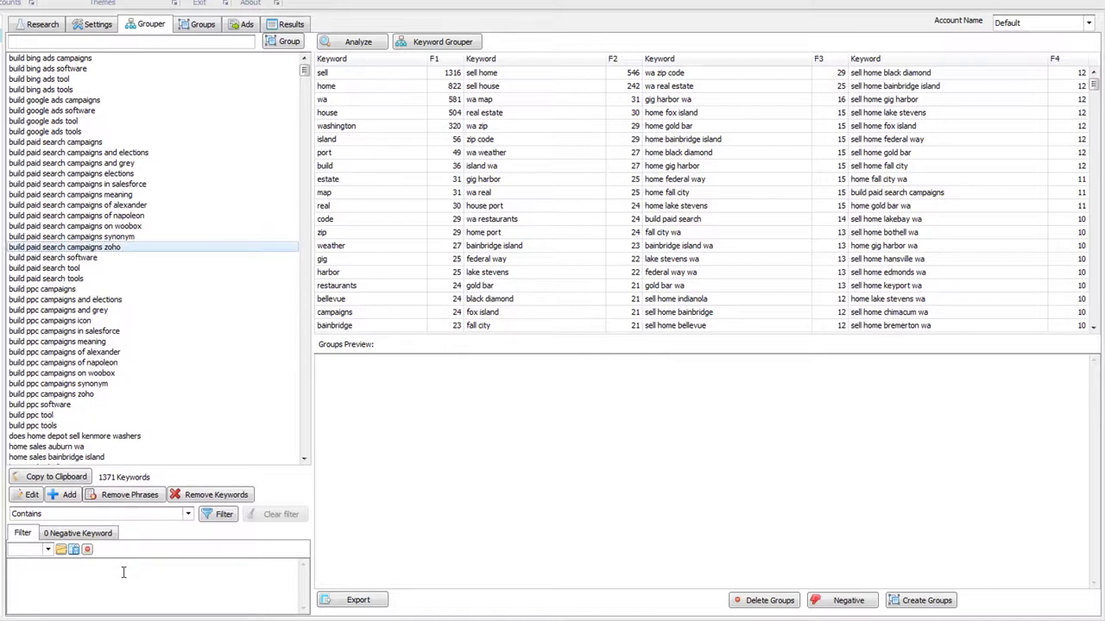
Enter salesforce as a filter word and remove the matching keywords, confirming Yes
type("salesforce")
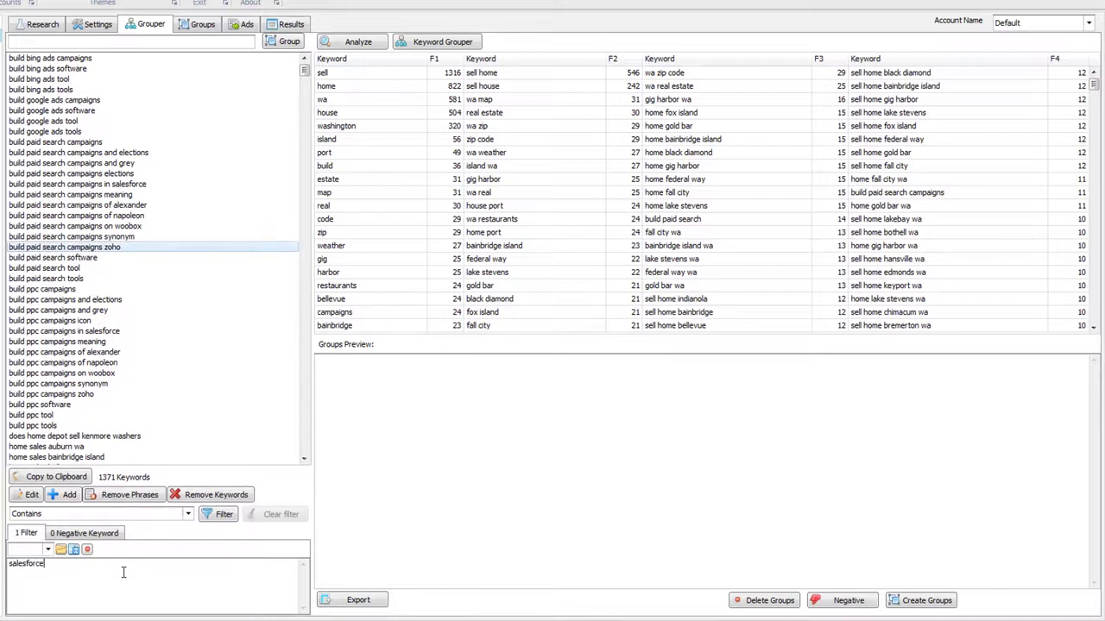
left_click(121, 205)
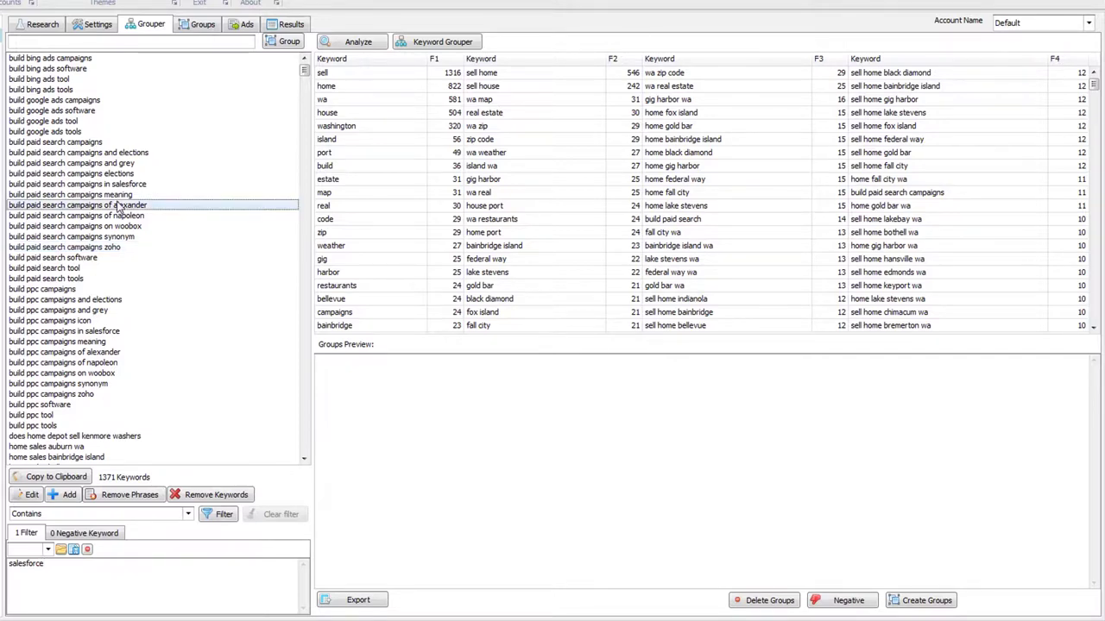
left_click(168, 290)
left_click(142, 330)
scroll(145, 329, "down", 15)
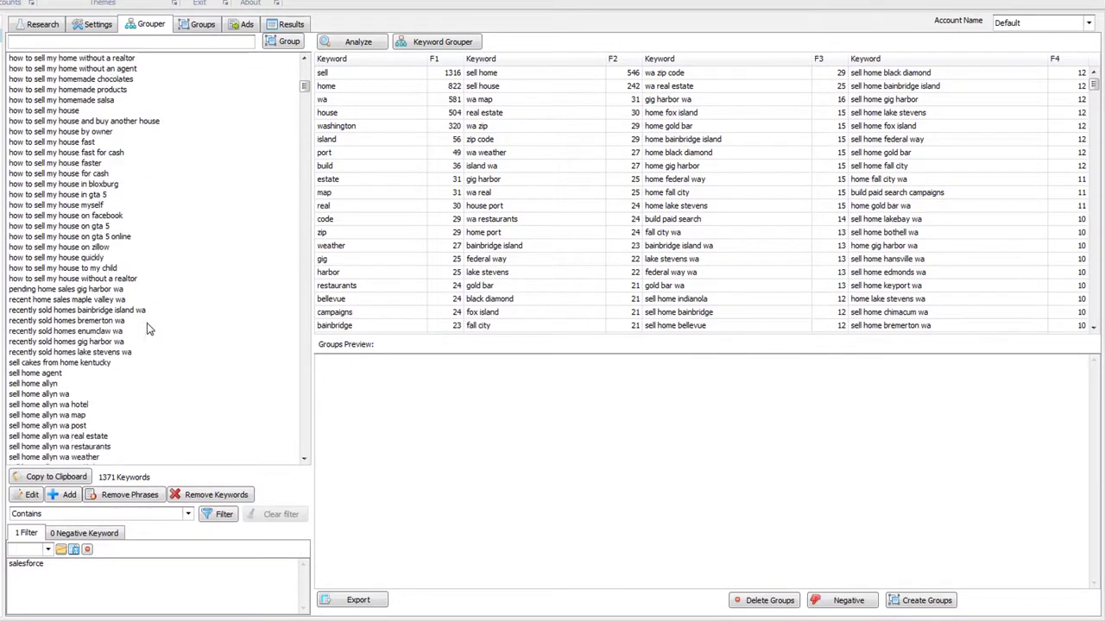
scroll(151, 328, "down", 10)
scroll(163, 308, "up", 20)
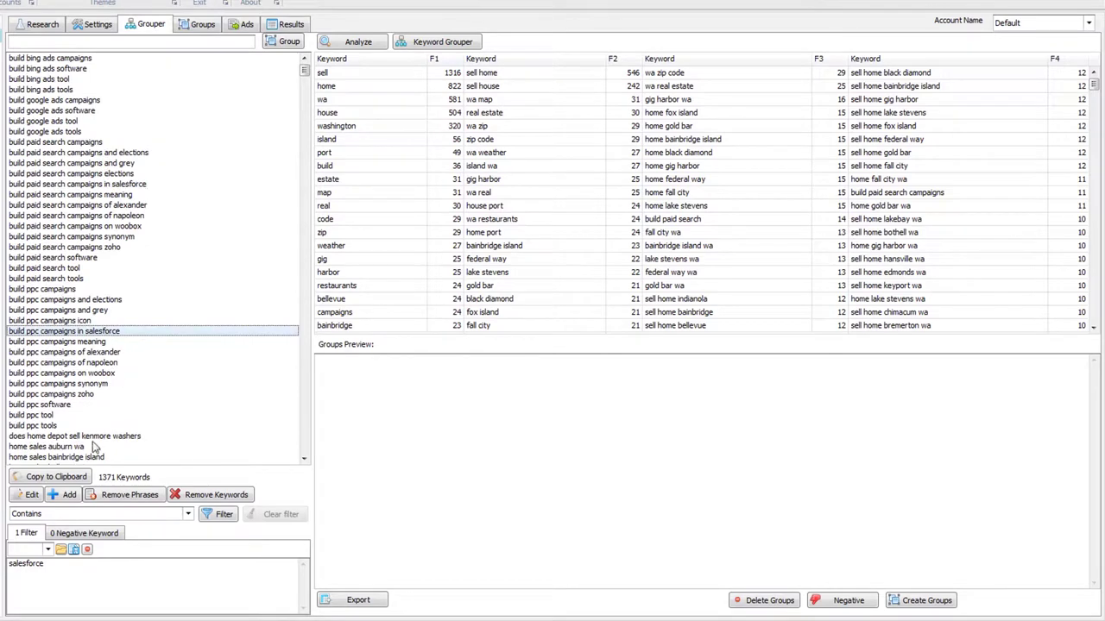
left_click(216, 494)
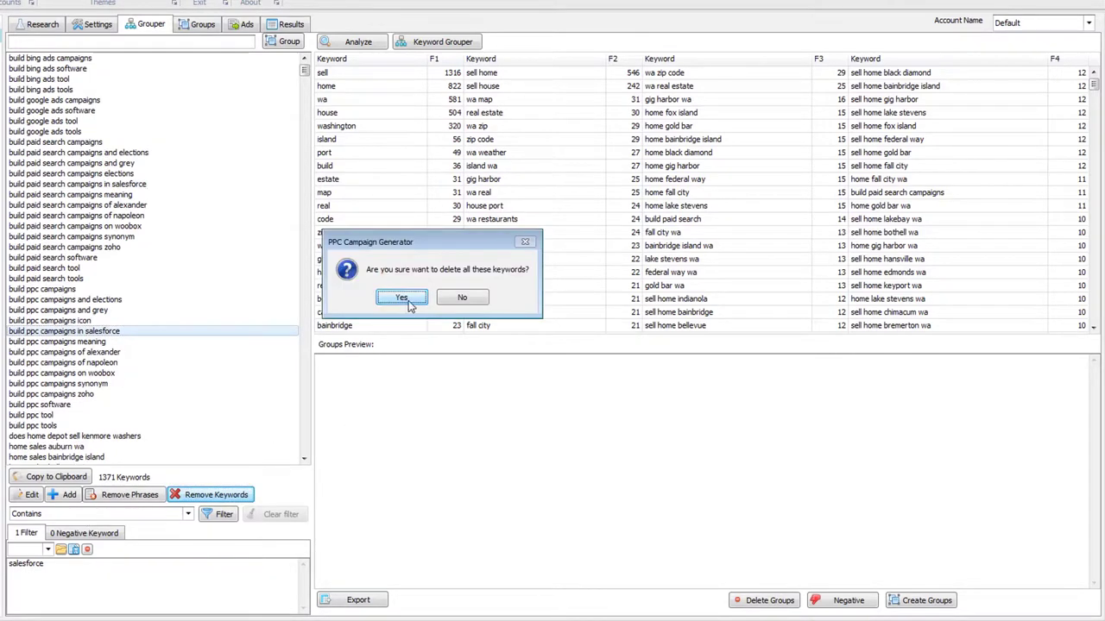
left_click(402, 297)
Add the 1335 generated keyphrases from Research to the Grouper's main keyword list
left_click(52, 24)
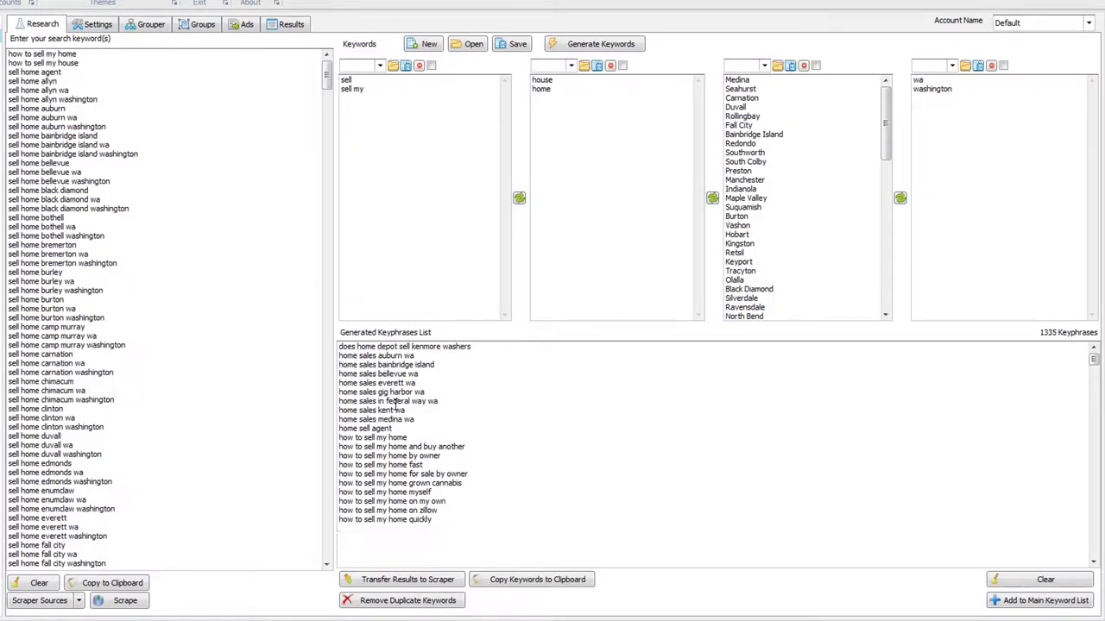
left_click(1012, 601)
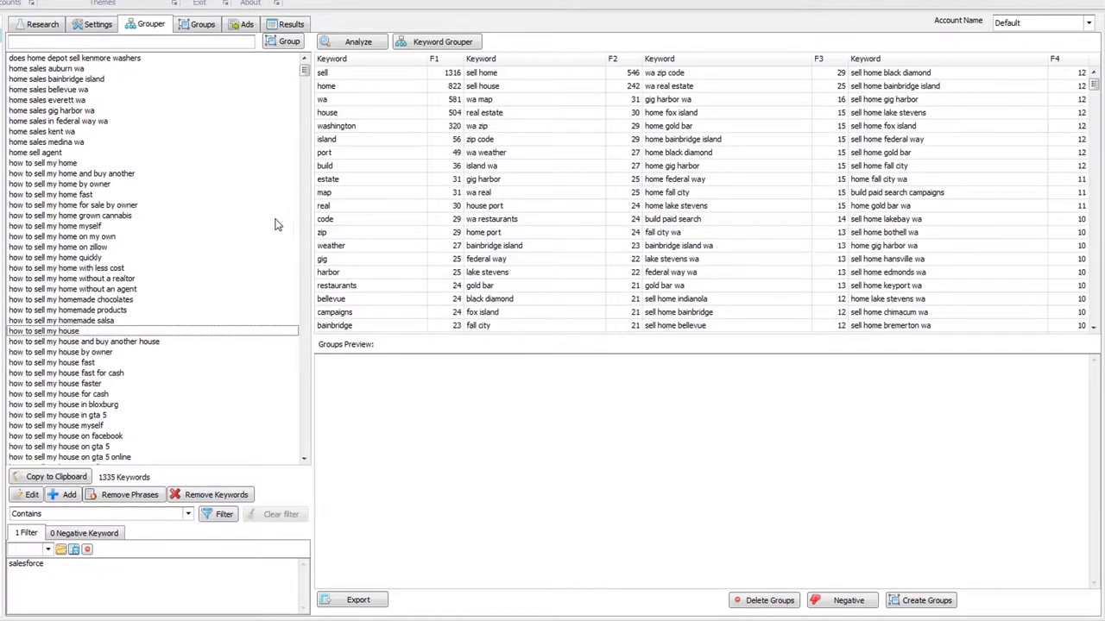
left_click(75, 124)
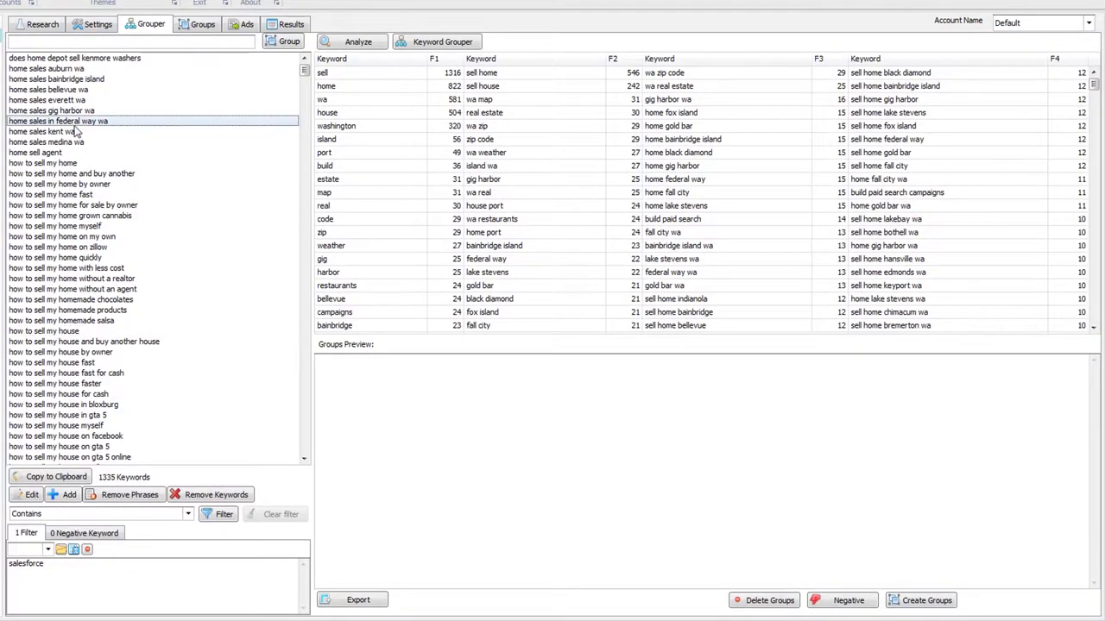
left_click(109, 62)
left_click(120, 565)
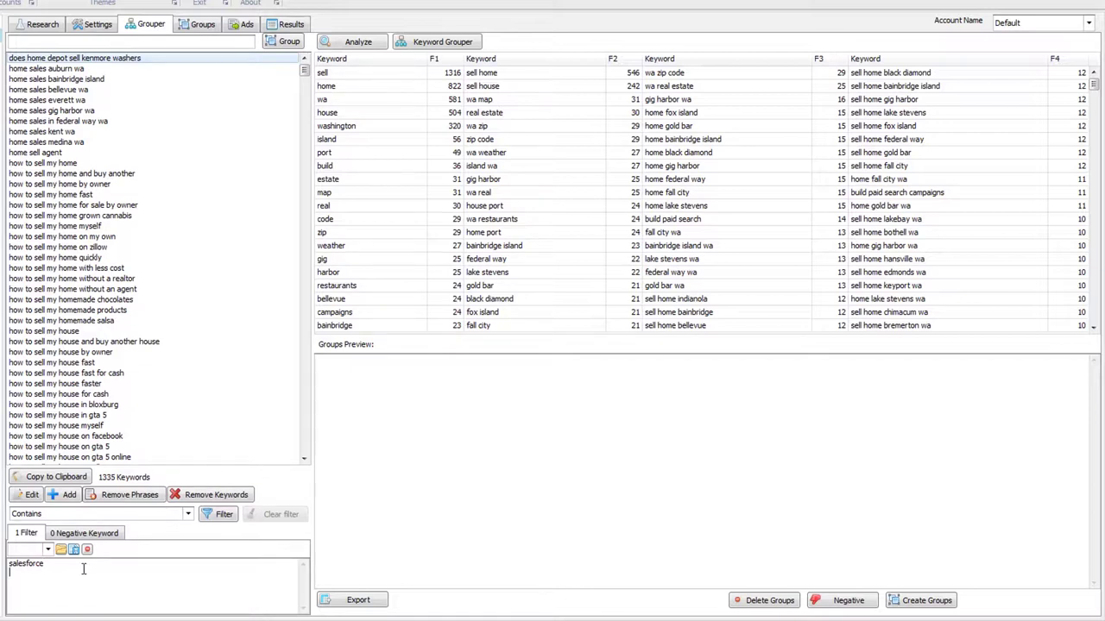
Add home depot, kenmore, zillow and facebook as filter words below salesforce
key("Return")
type("home depot")
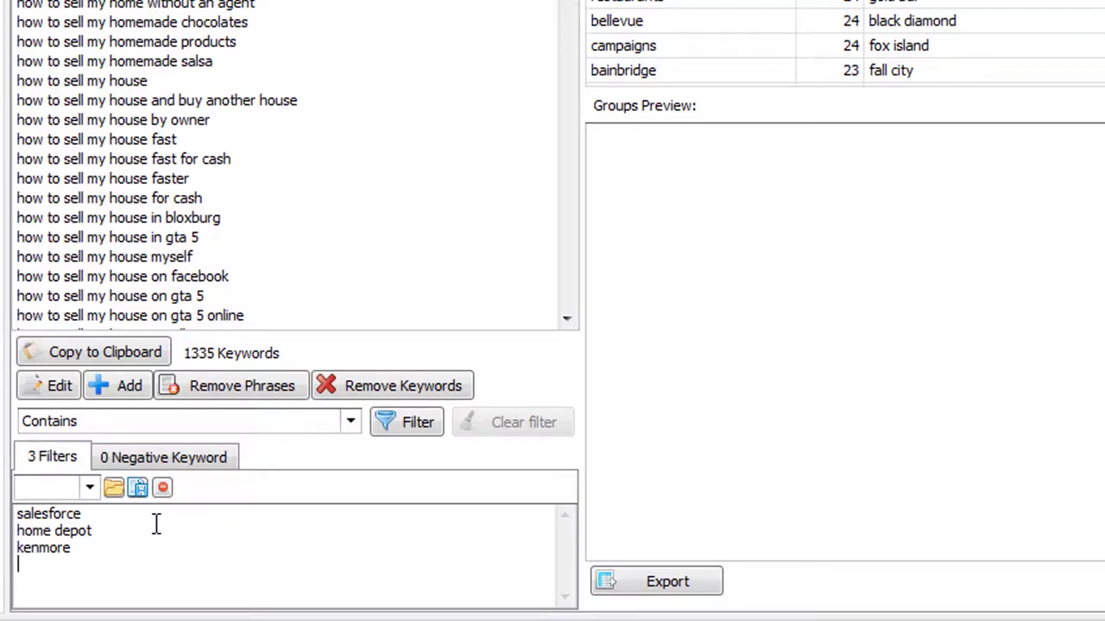
key("Return")
type("zillow")
scroll(331, 96, "down", 2)
scroll(330, 96, "down", 3)
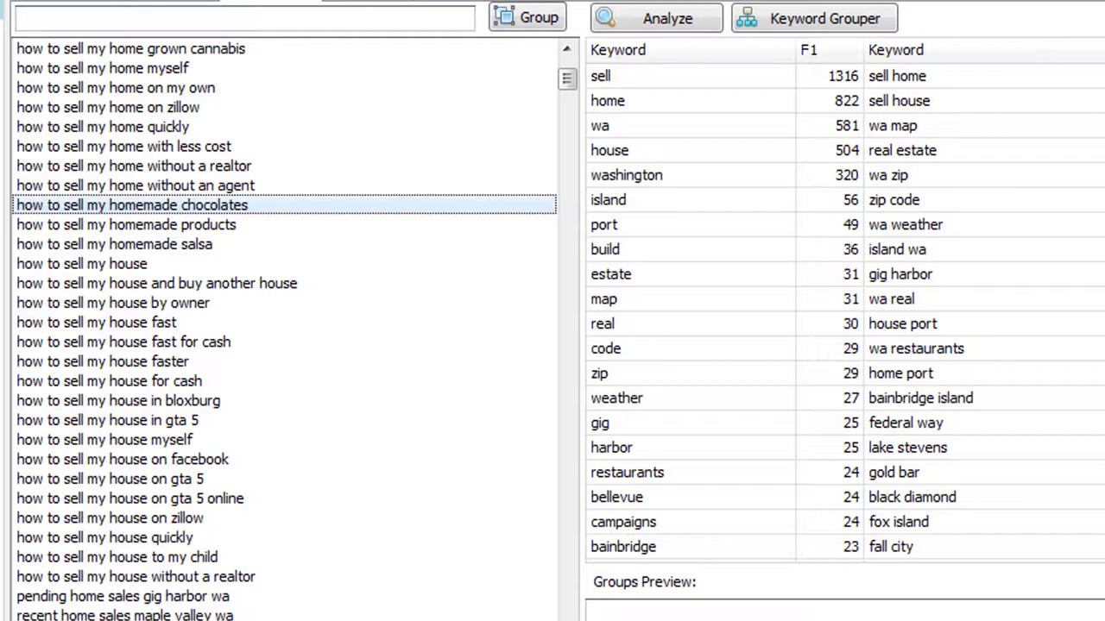
left_click(172, 204)
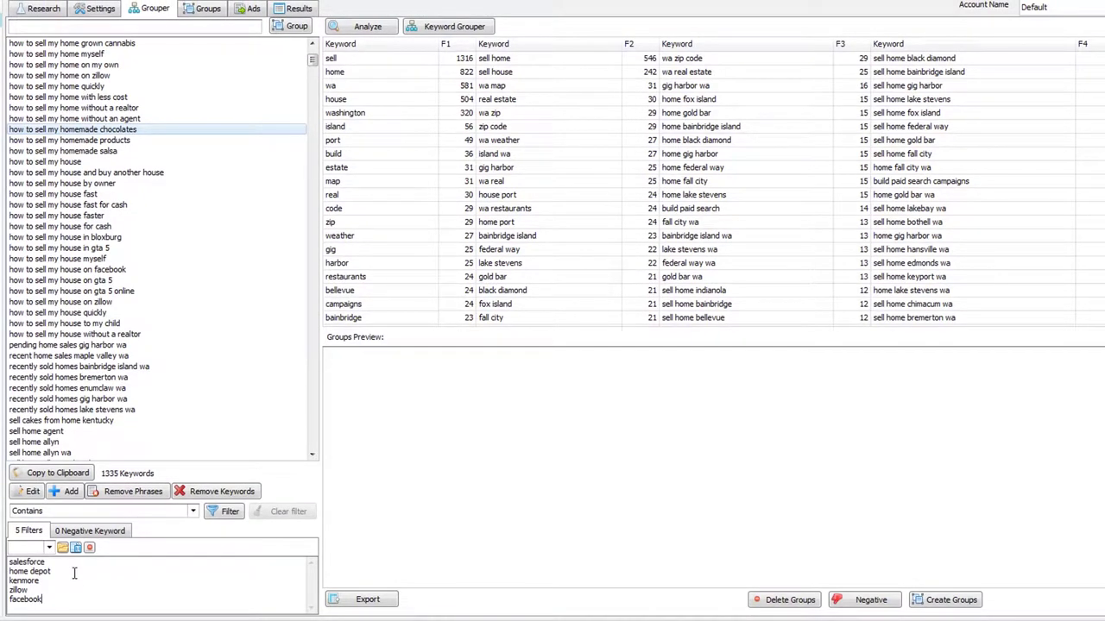
Move the five filter words into a new untitled Notepad note and minimize it
key("ctrl+a")
key("ctrl+c")
key("Delete")
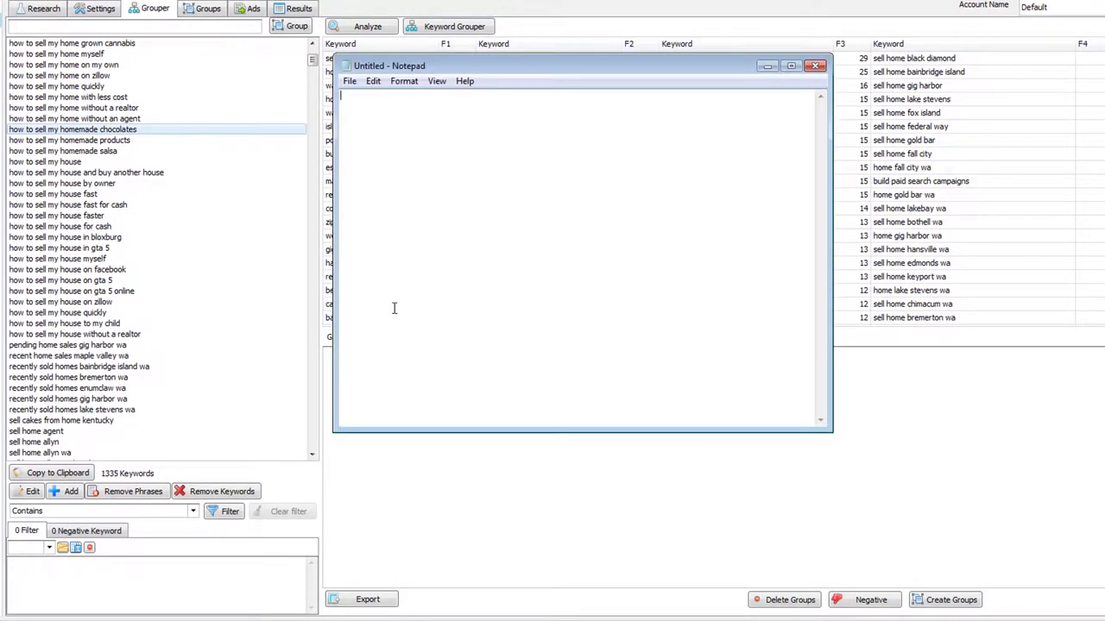
key("ctrl+v")
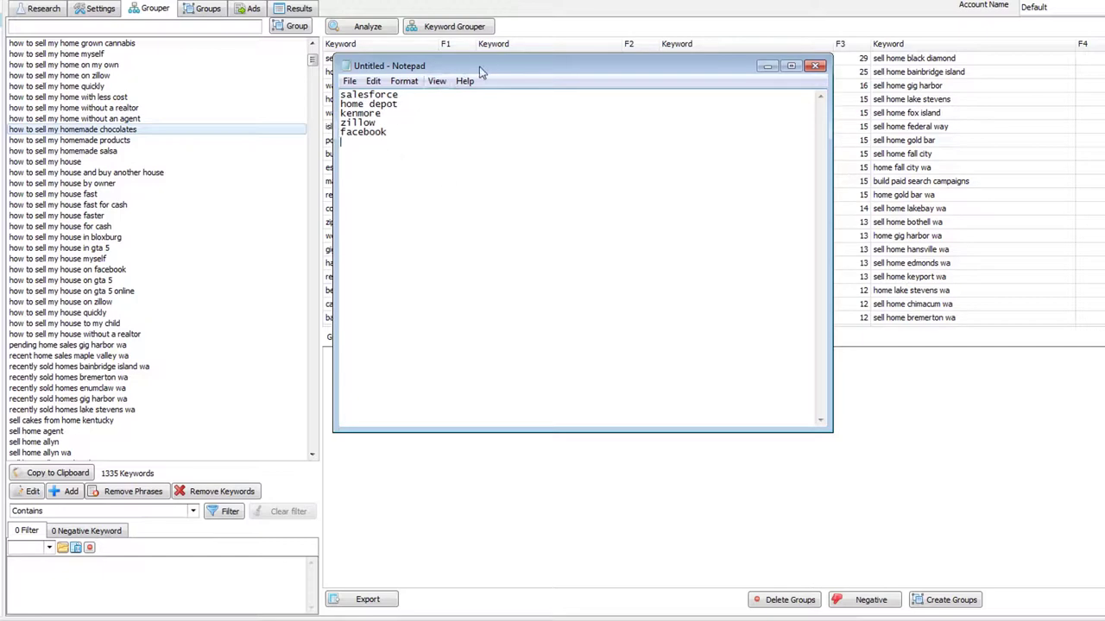
left_click_drag(493, 65, 576, 64)
left_click(849, 65)
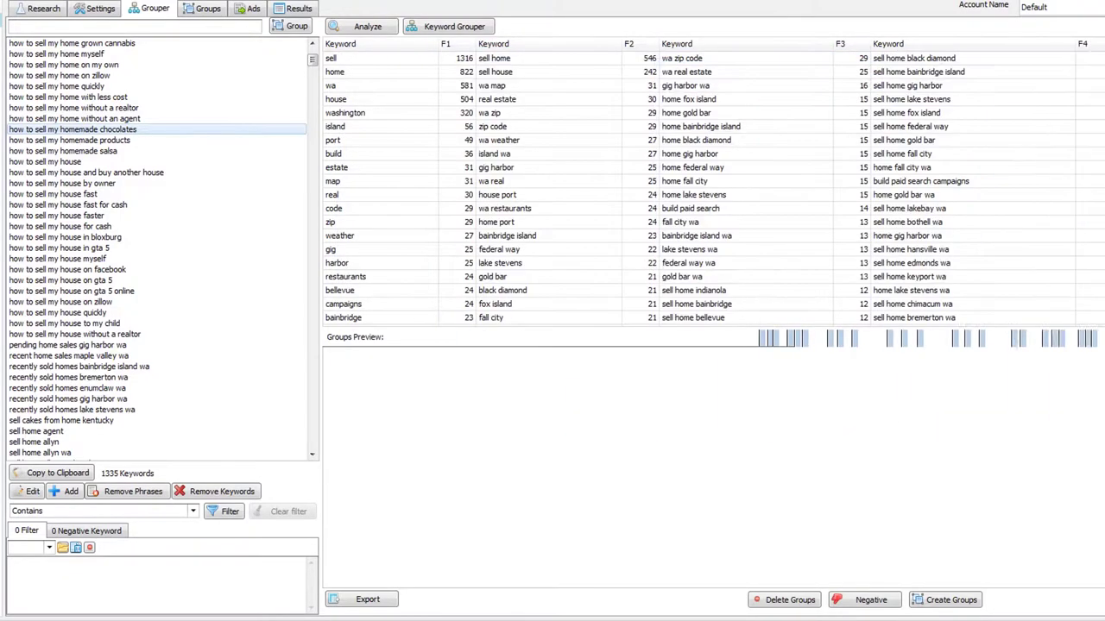
left_click(159, 173)
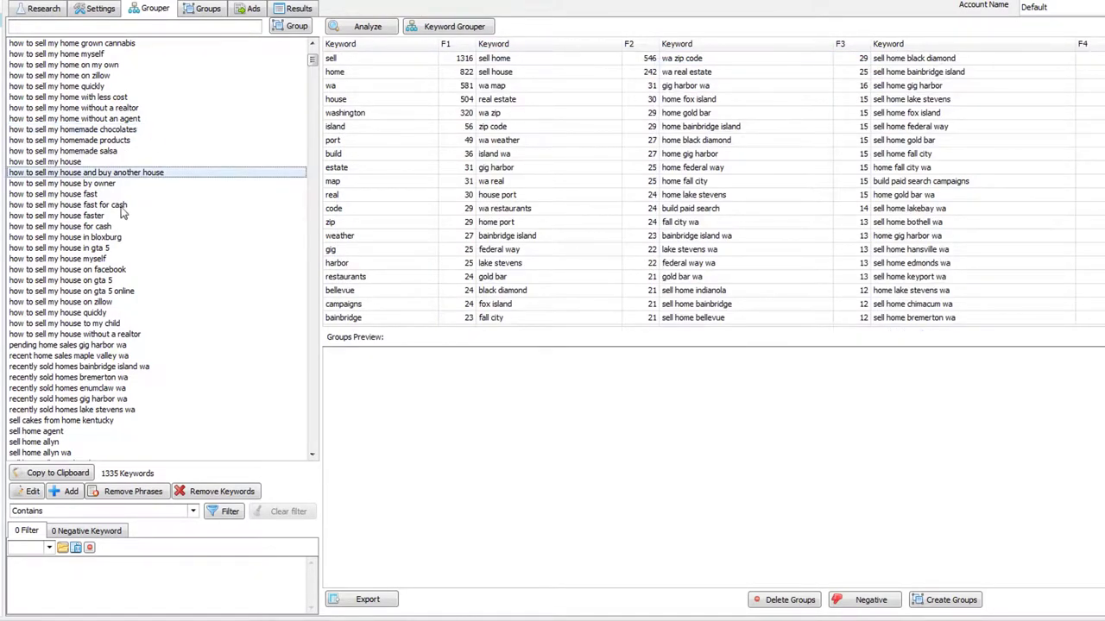
left_click(125, 334)
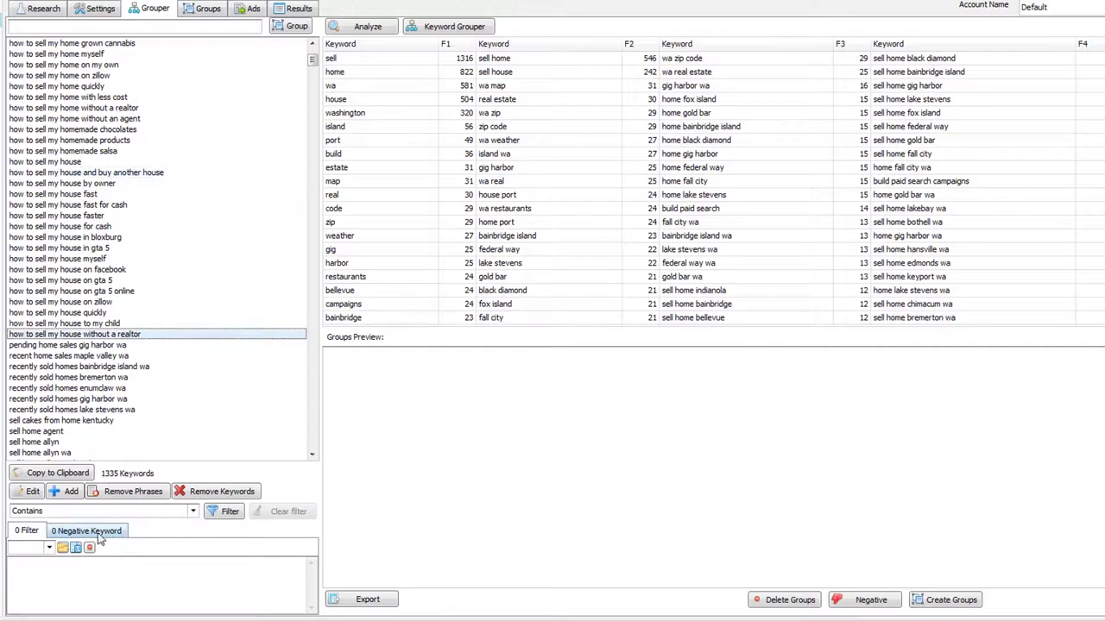
Filter keywords with DoesNotContainFullWord on 'sell my home' and 'sell my house'
left_click(193, 511)
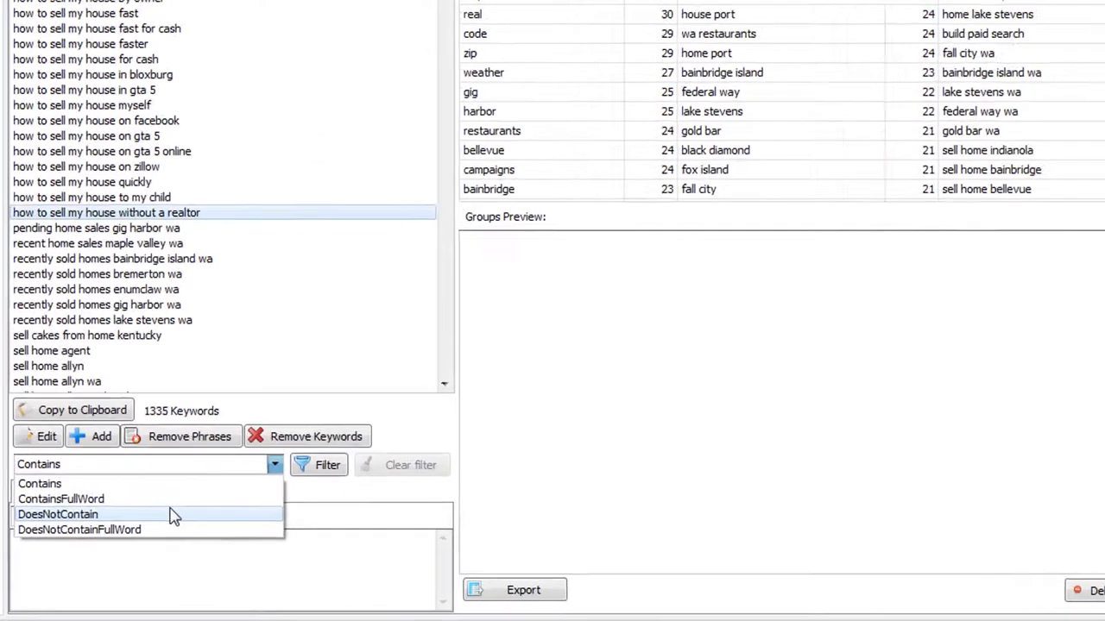
left_click(259, 466)
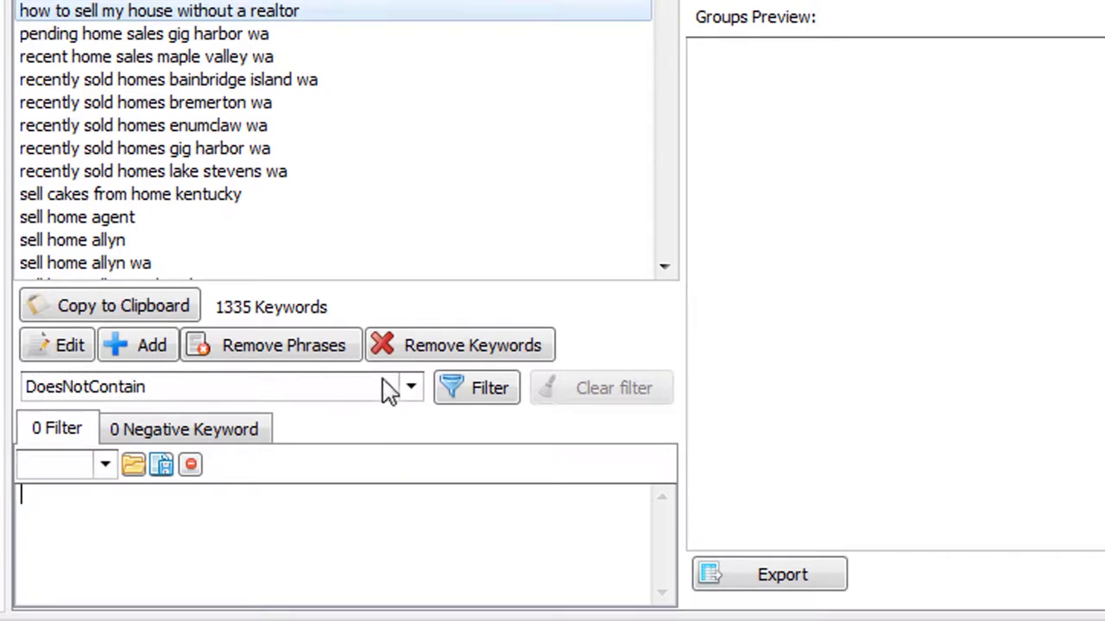
left_click(410, 387)
left_click(358, 484)
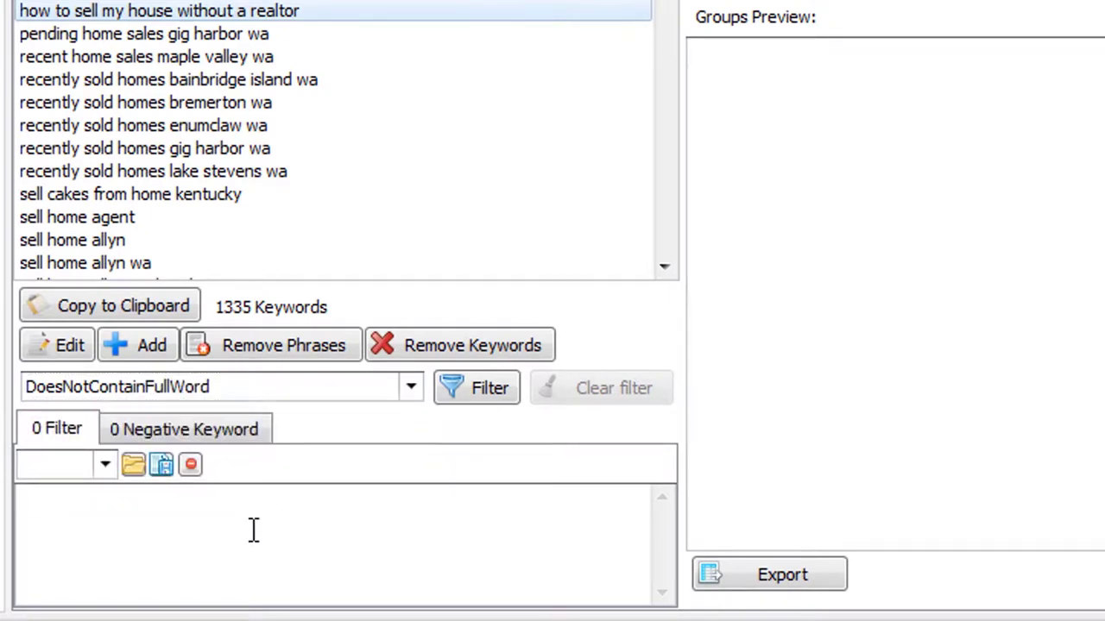
type("sell my ho")
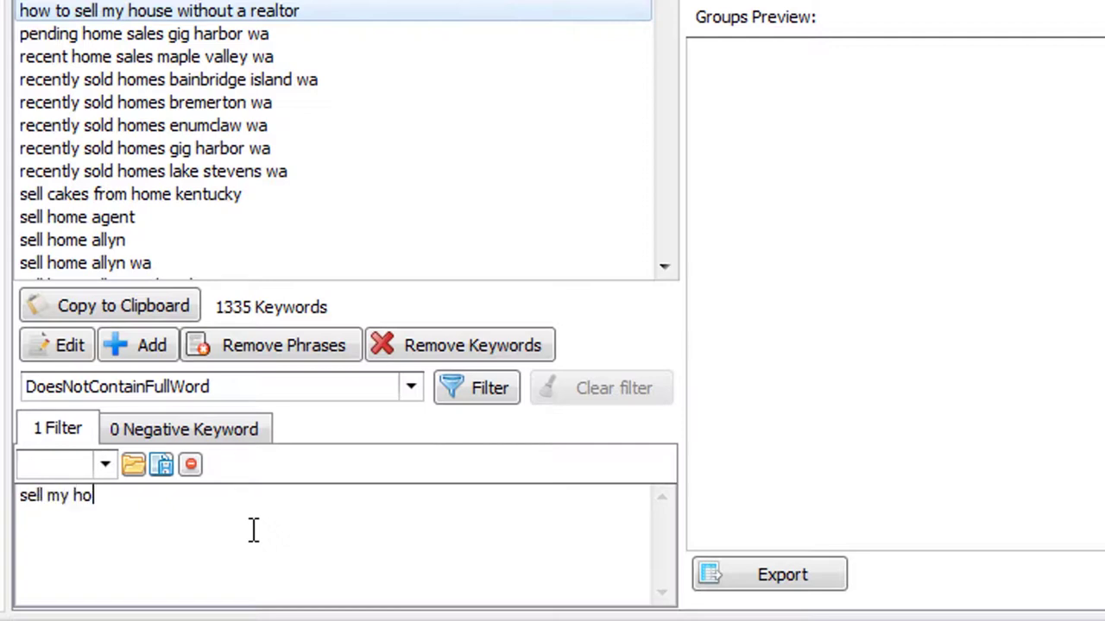
type("me")
key("Return")
type("sell my house")
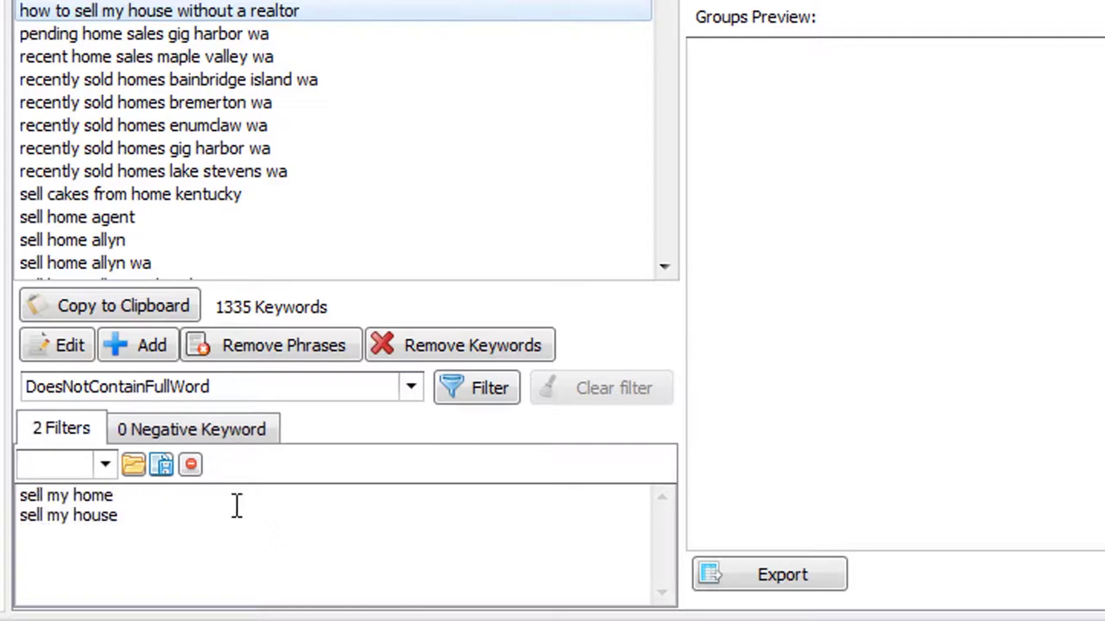
left_click(479, 390)
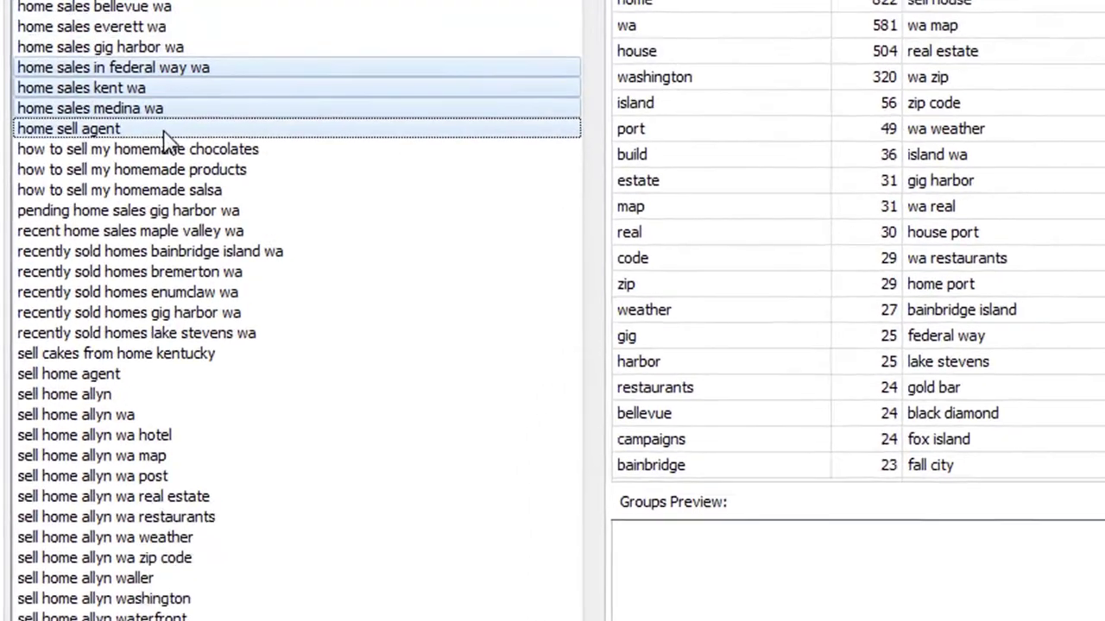
Review filtered keywords like home sell agent, homemade chocolates, products, salsa and sell home allyn wa
left_click(187, 255)
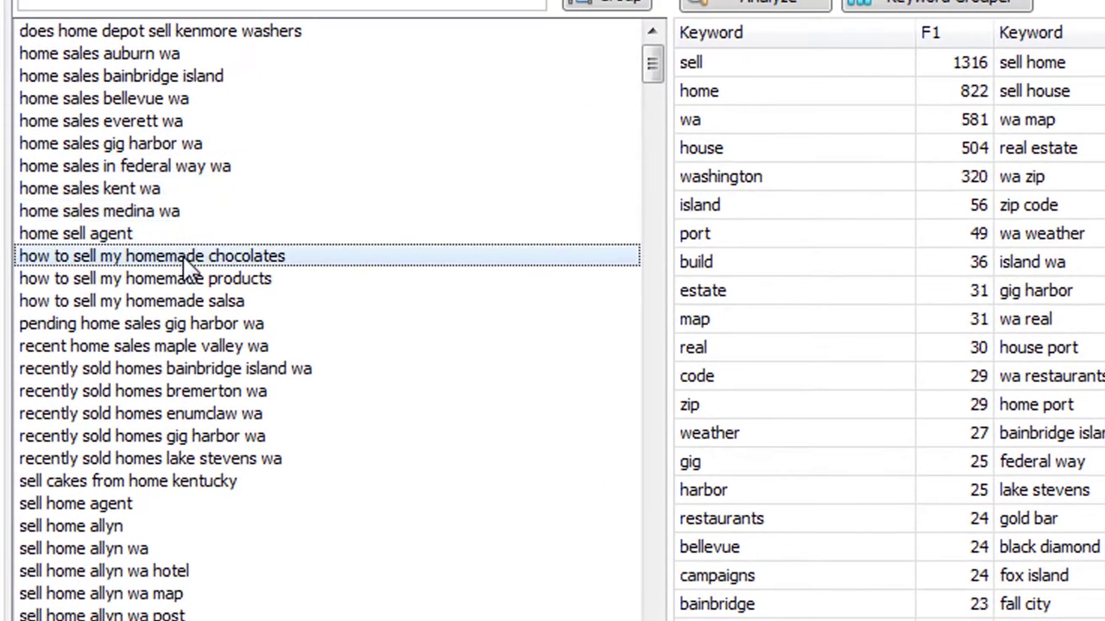
left_click(180, 234)
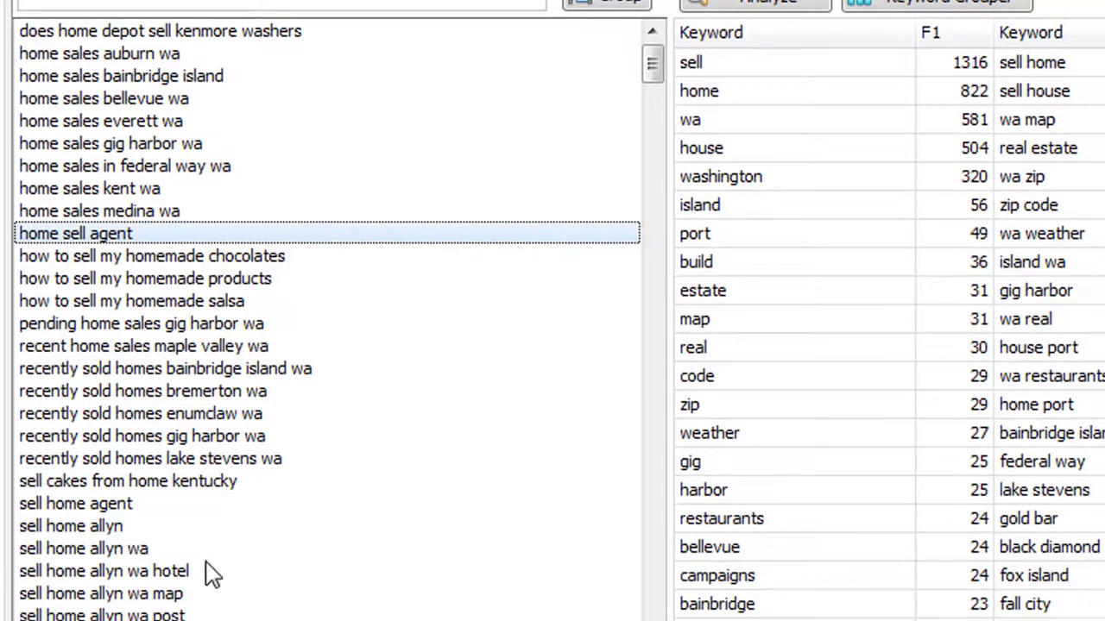
left_click(263, 257)
left_click(263, 278)
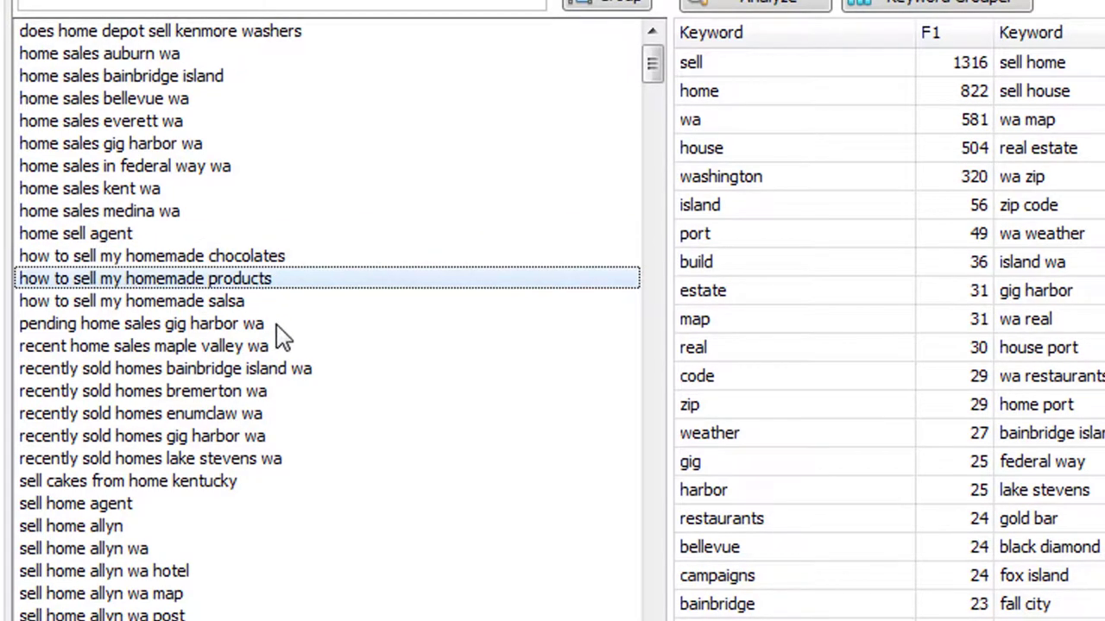
left_click(285, 303)
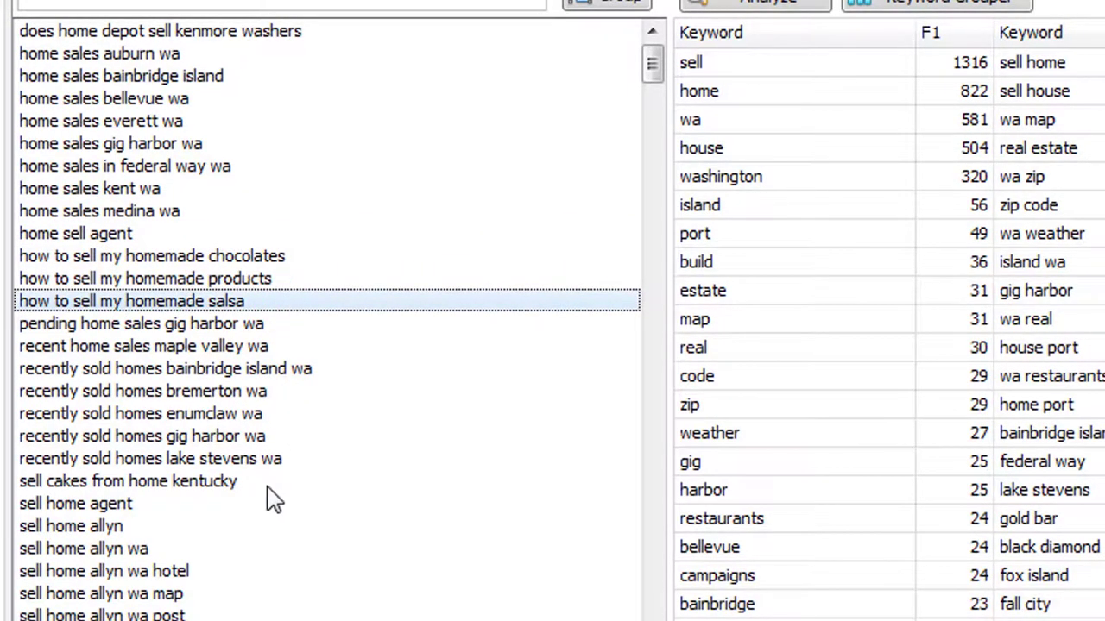
left_click(192, 555)
scroll(192, 567, "down", 1)
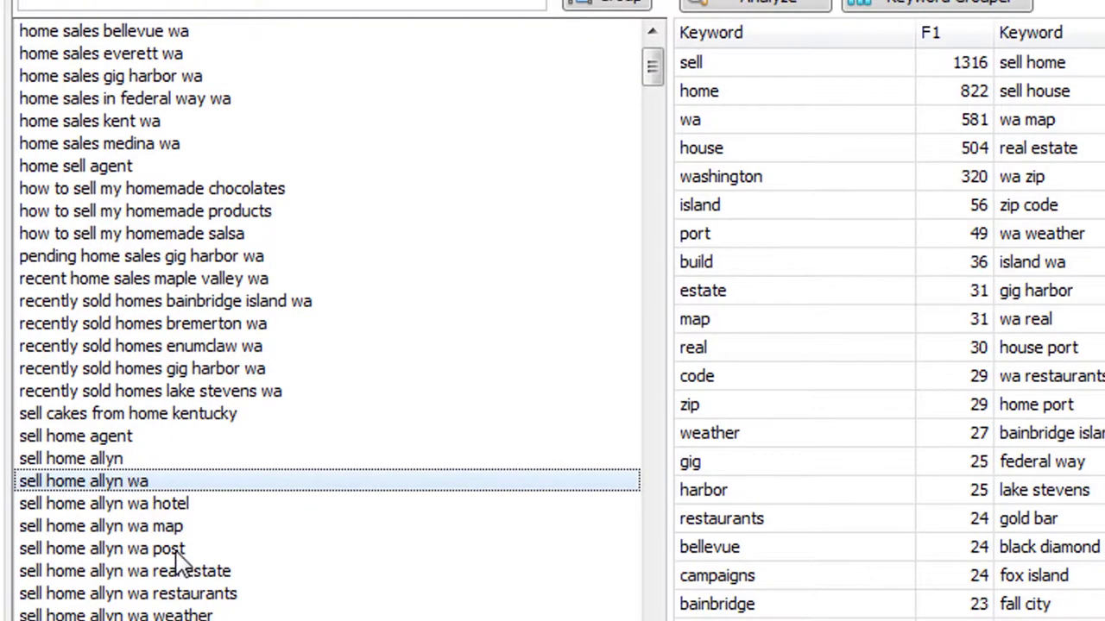
left_click(181, 547)
scroll(185, 570, "down", 4)
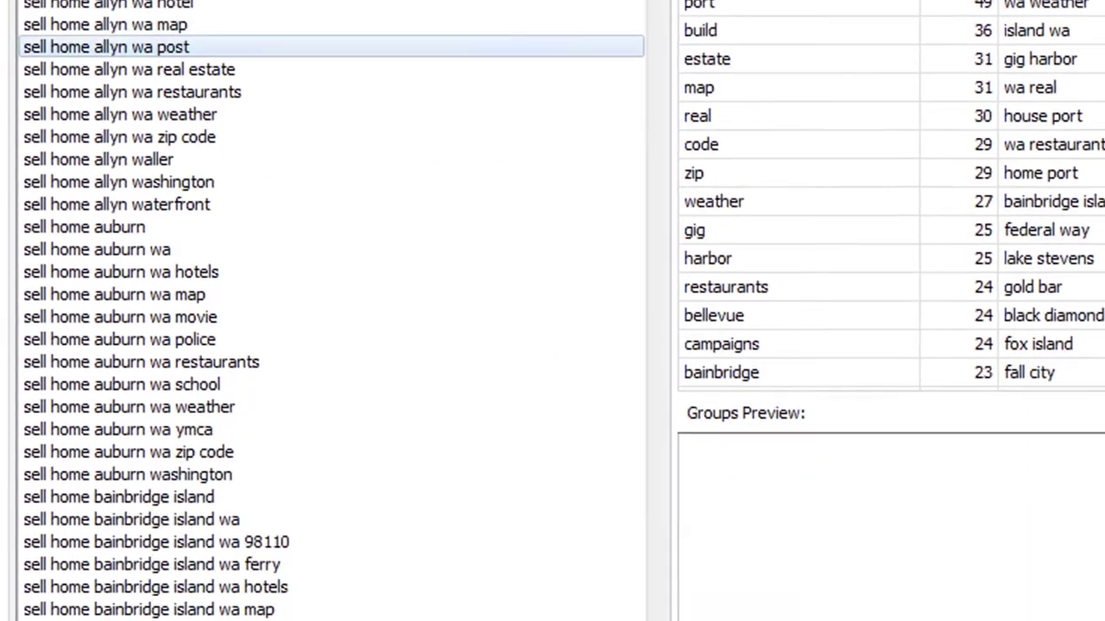
Add 'sell home' and 'sell house' as filter phrases and reapply the filter for 27 keywords
type("sell home")
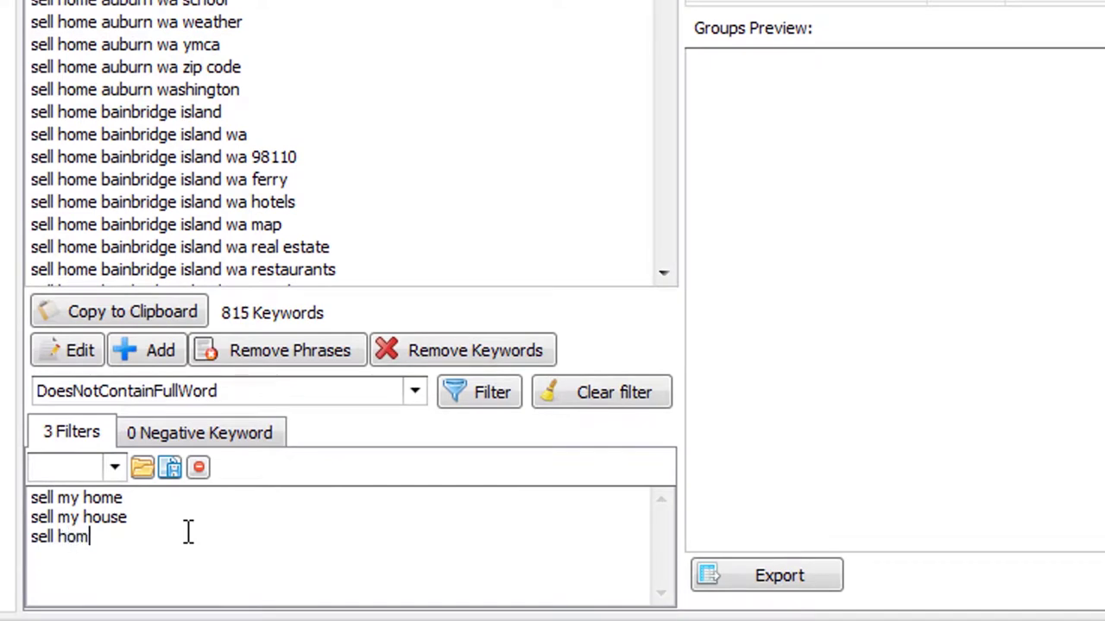
key("Return")
type("sell house")
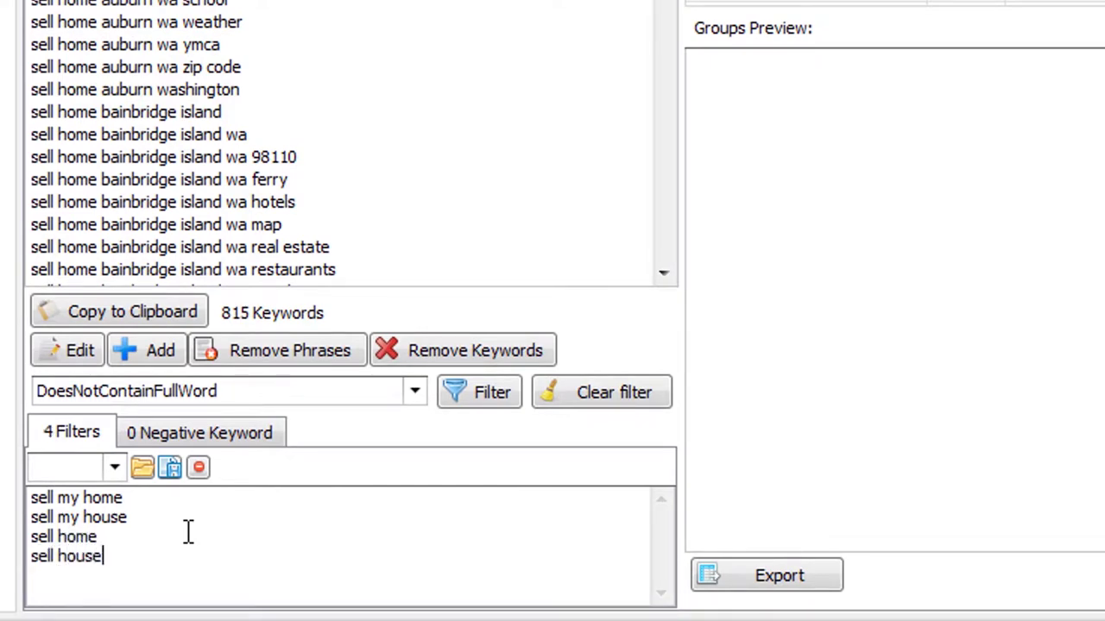
left_click(477, 396)
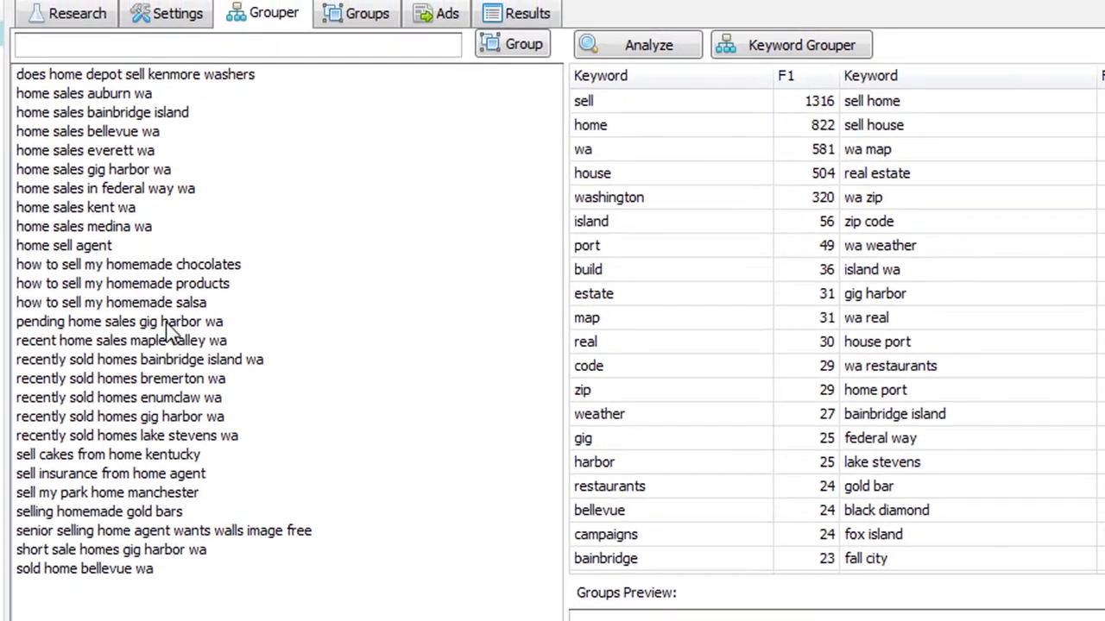
left_click(199, 0)
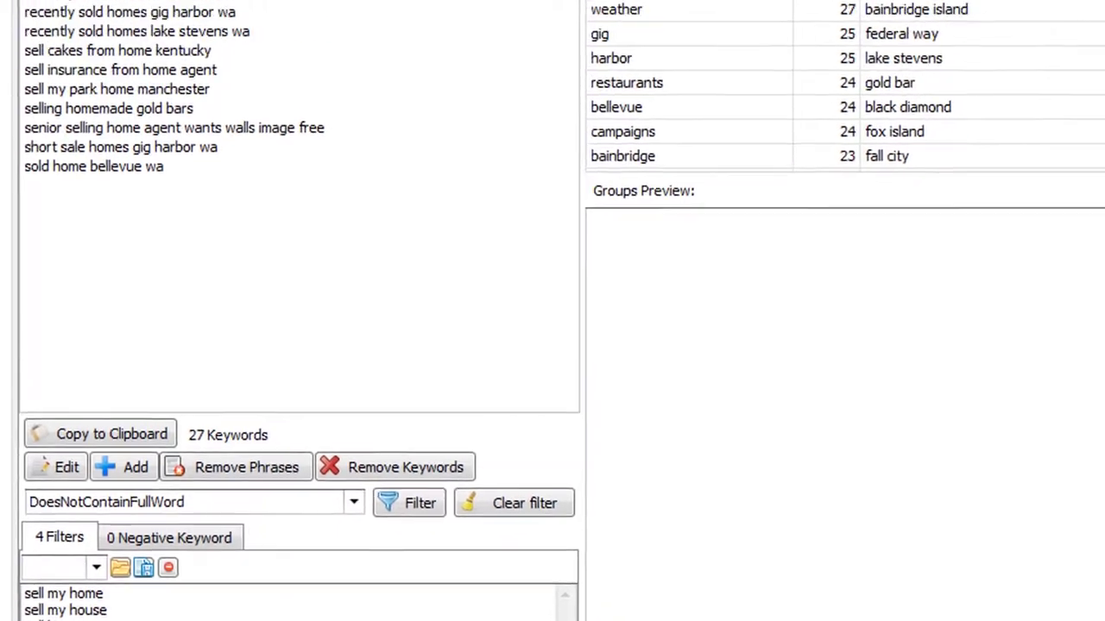
Delete the selected keyword and the eight 'home sales' city keywords
key("Delete")
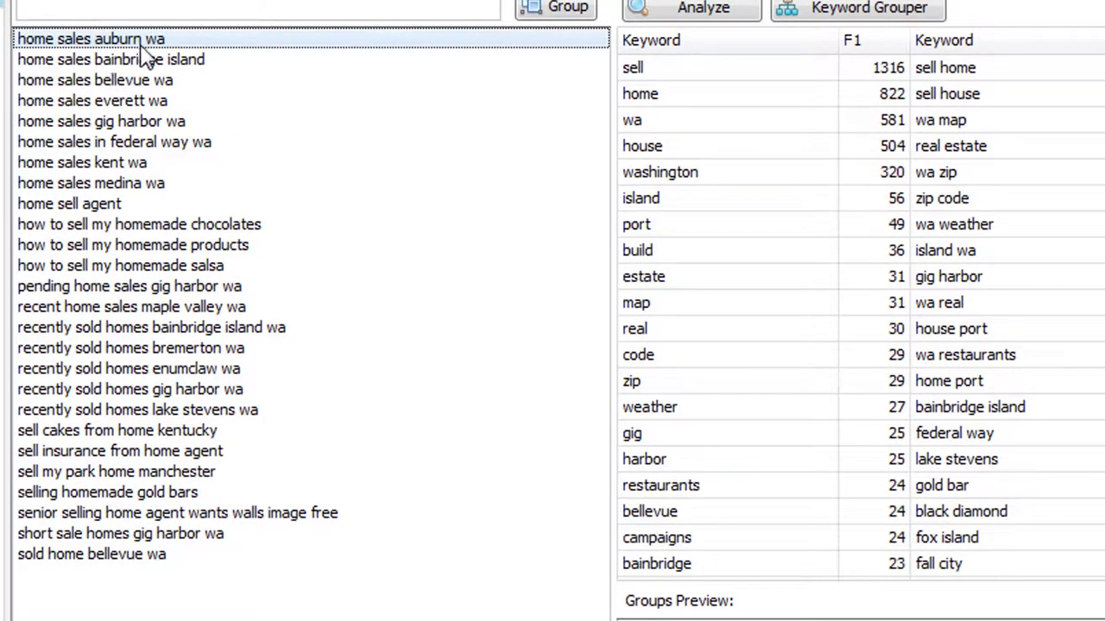
left_click_drag(151, 68, 162, 165)
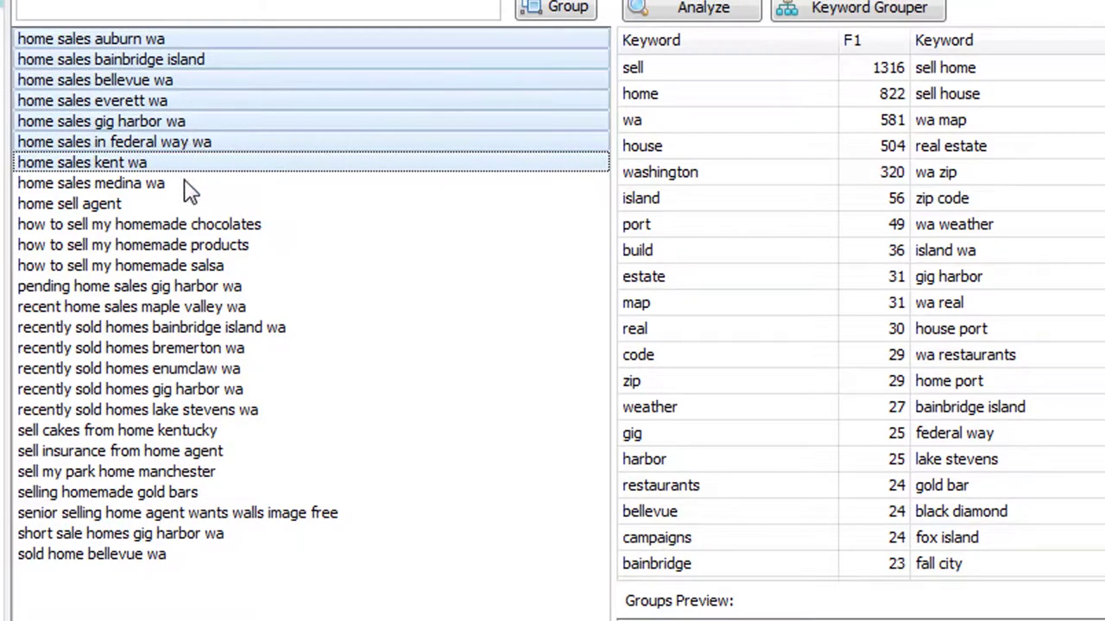
left_click(183, 183)
left_click(174, 205)
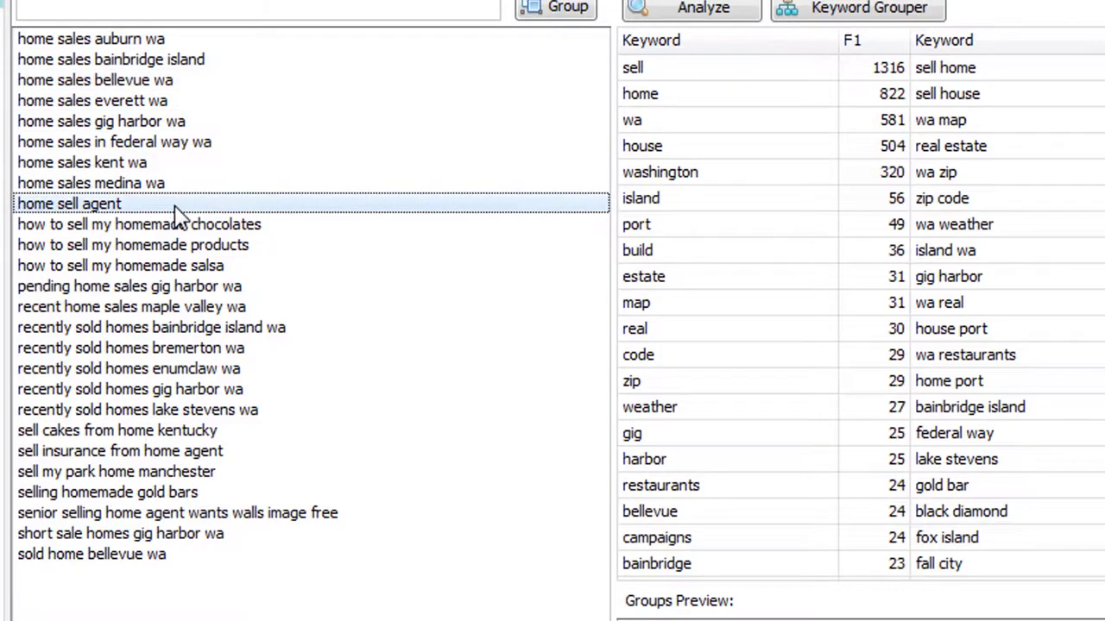
left_click(169, 188)
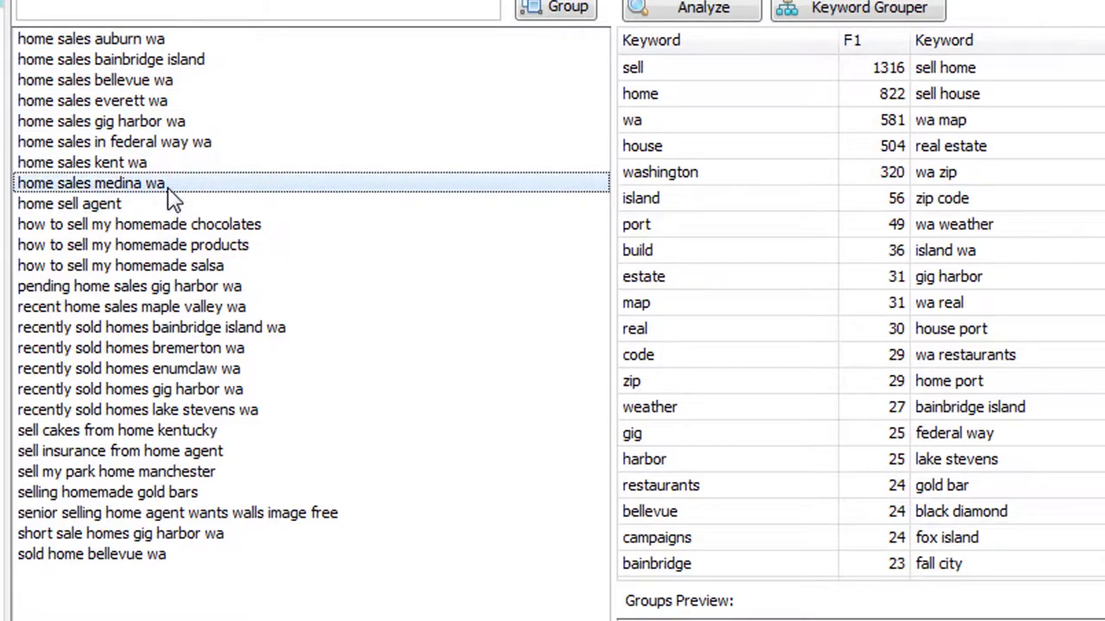
left_click_drag(171, 192, 185, 39)
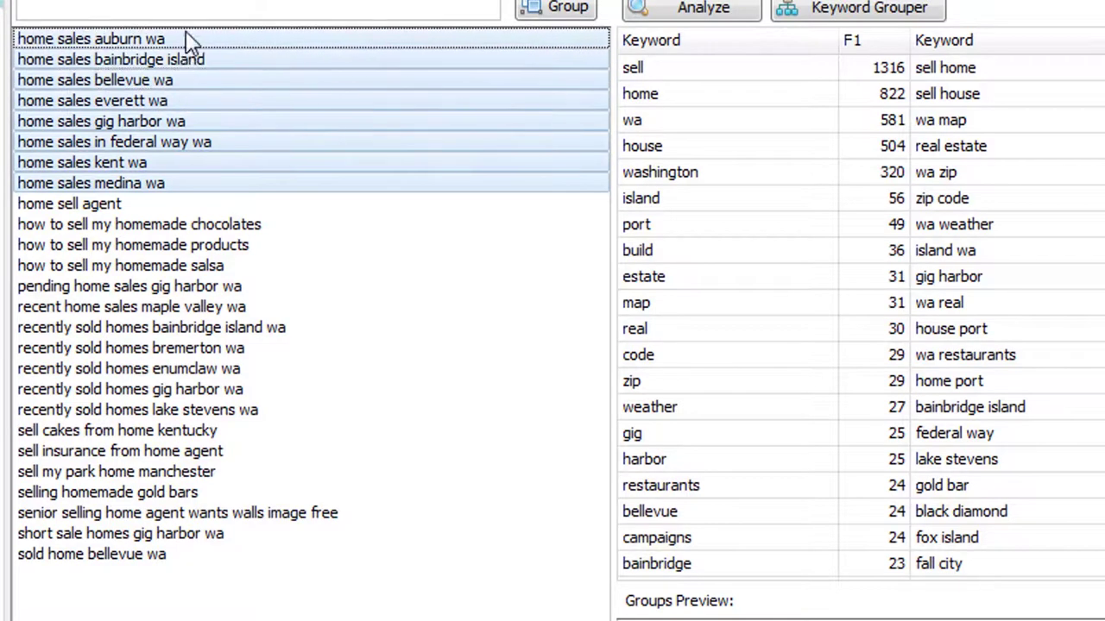
key("Delete")
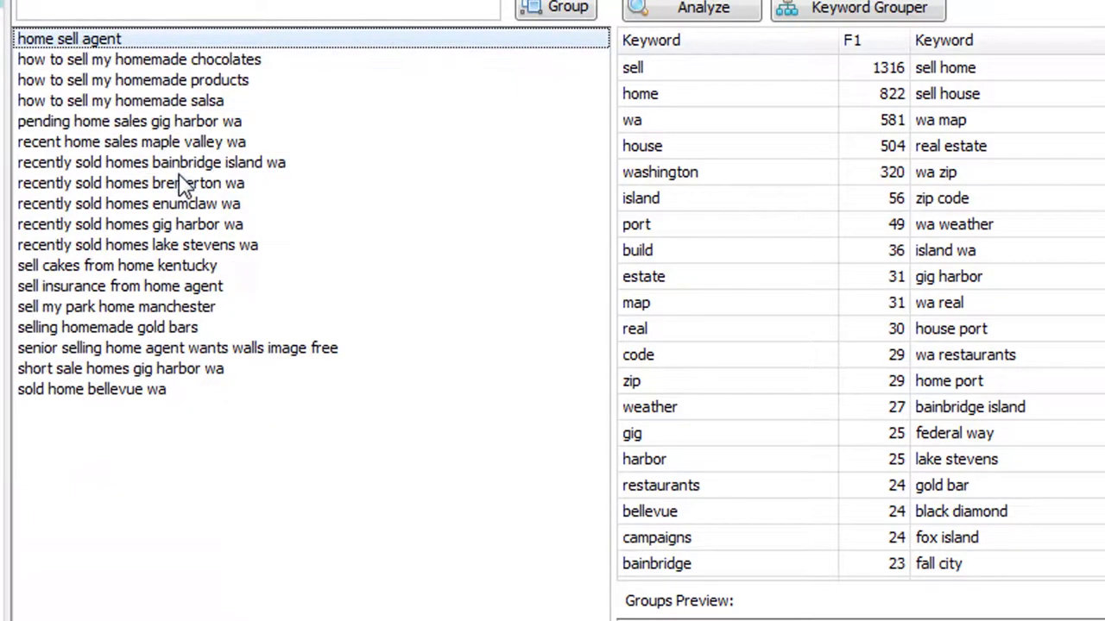
Delete the homemade chocolates and products keywords, then select the recently sold homes rows
left_click(165, 59)
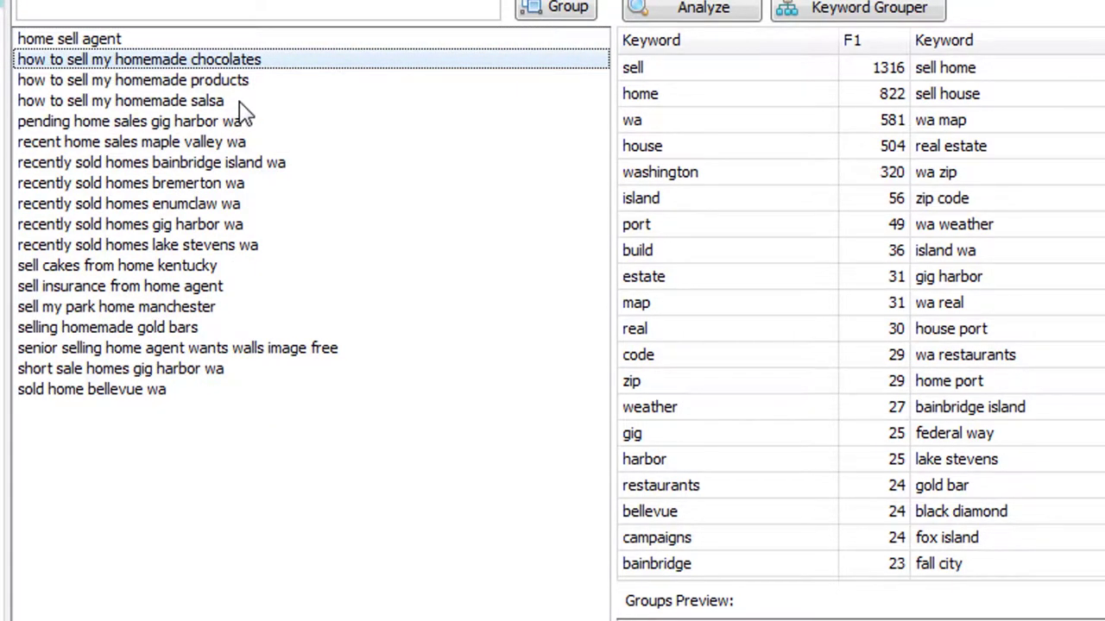
key("Delete")
key("Delete")
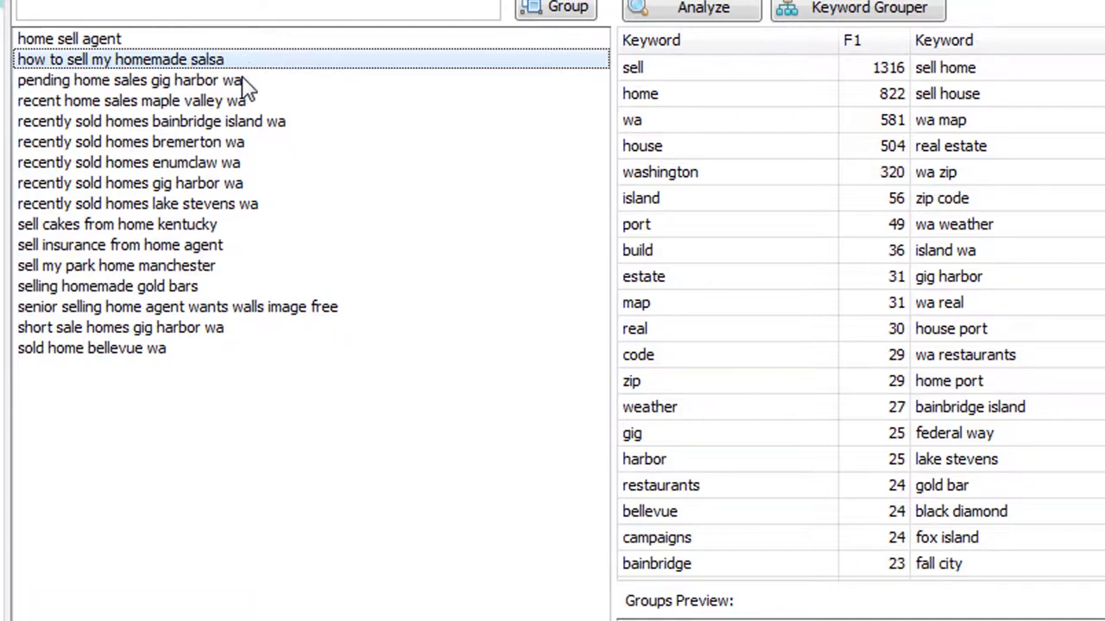
key("Delete")
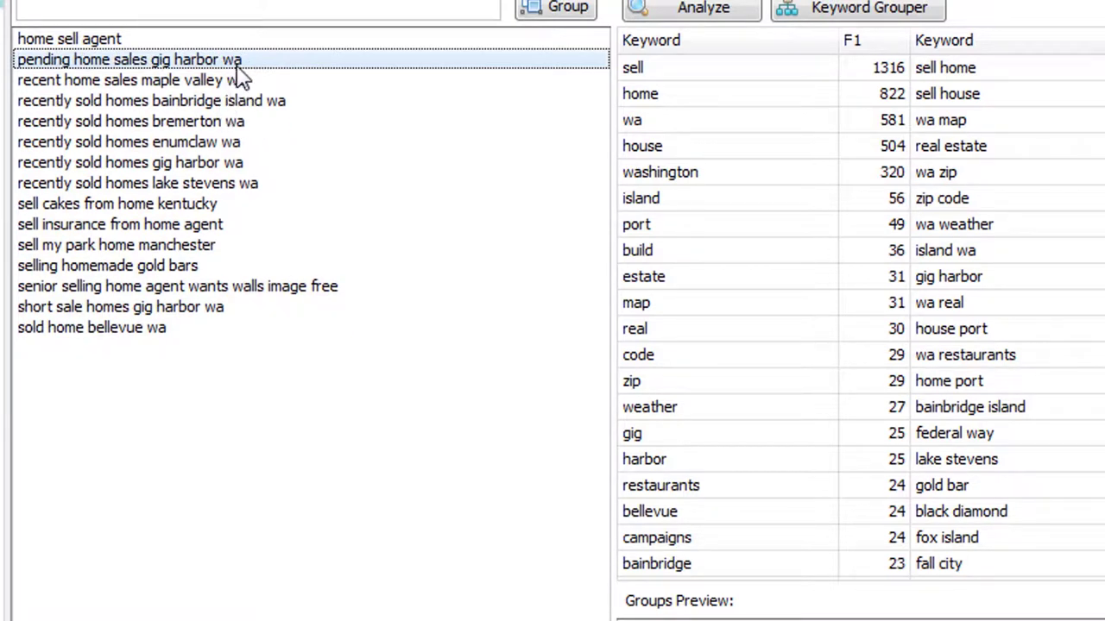
left_click(239, 80)
left_click(238, 69)
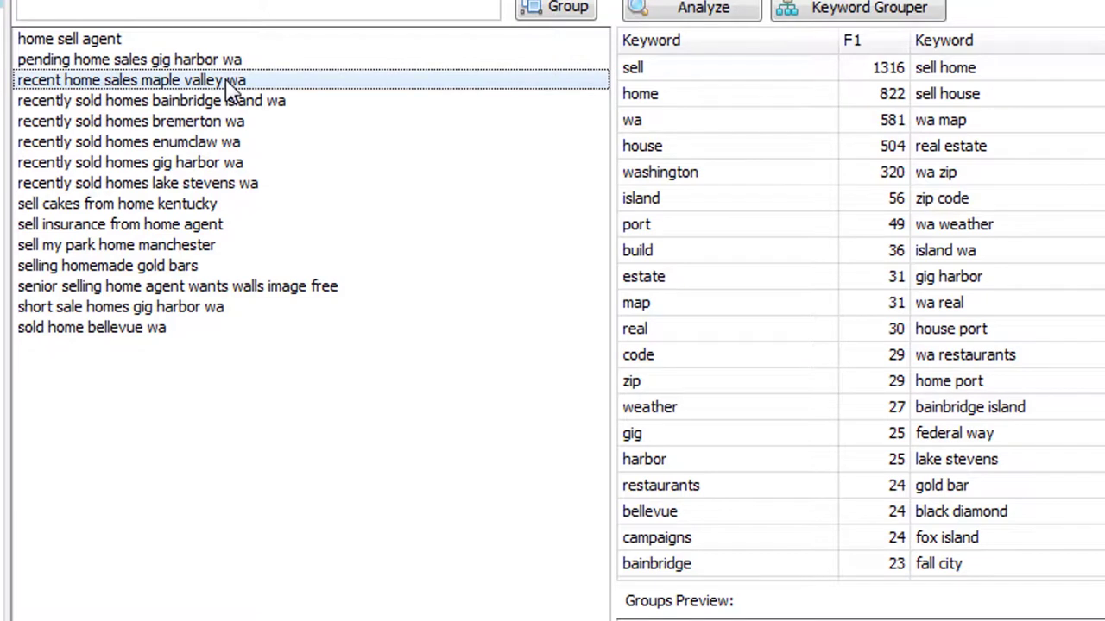
left_click(188, 104)
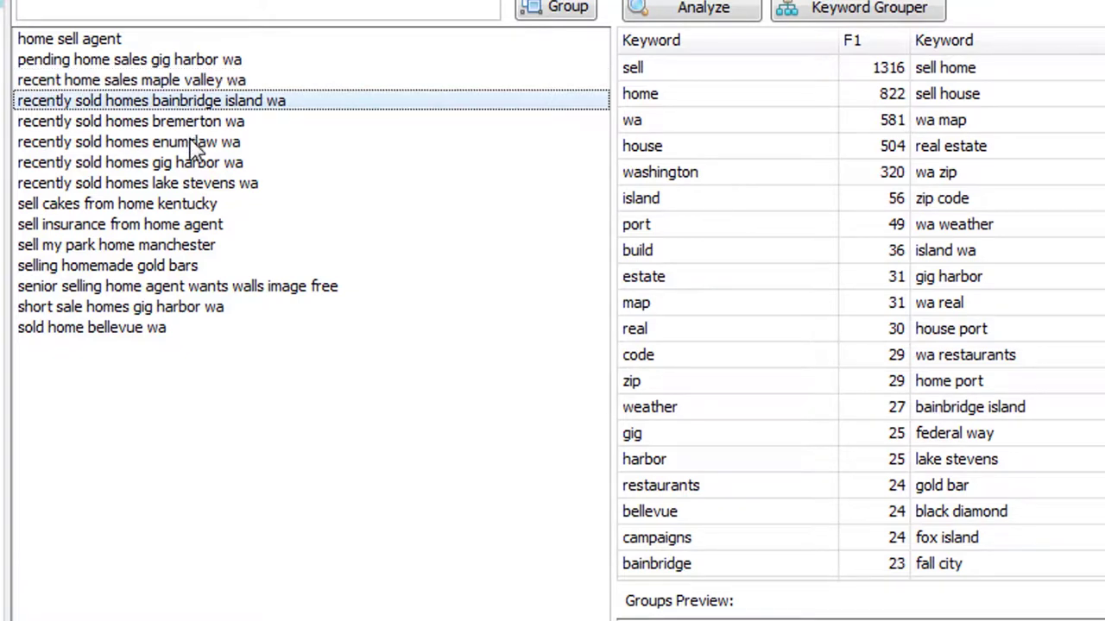
left_click(192, 125)
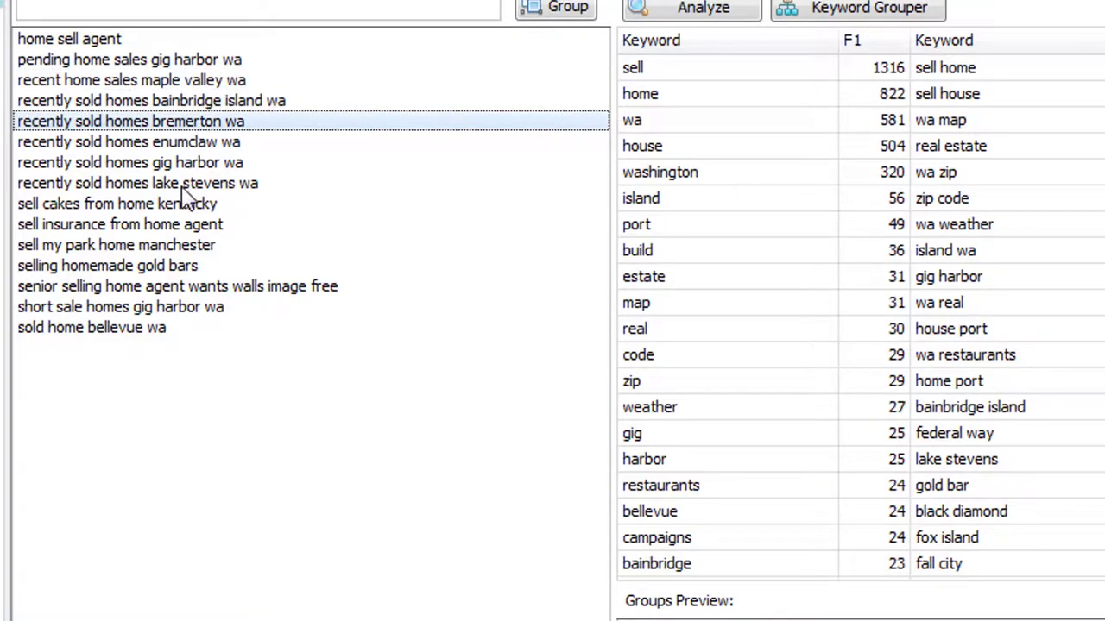
left_click_drag(183, 183, 195, 67)
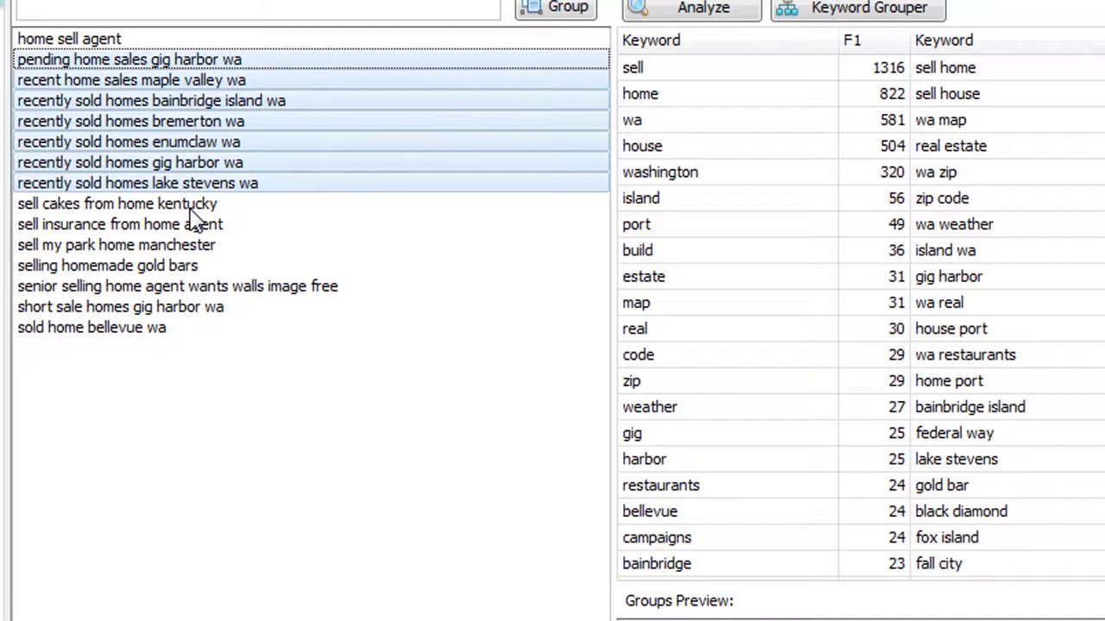
Delete sell cakes from home kentucky, sell insurance from home agent and sell my park home manchester
left_click(144, 184)
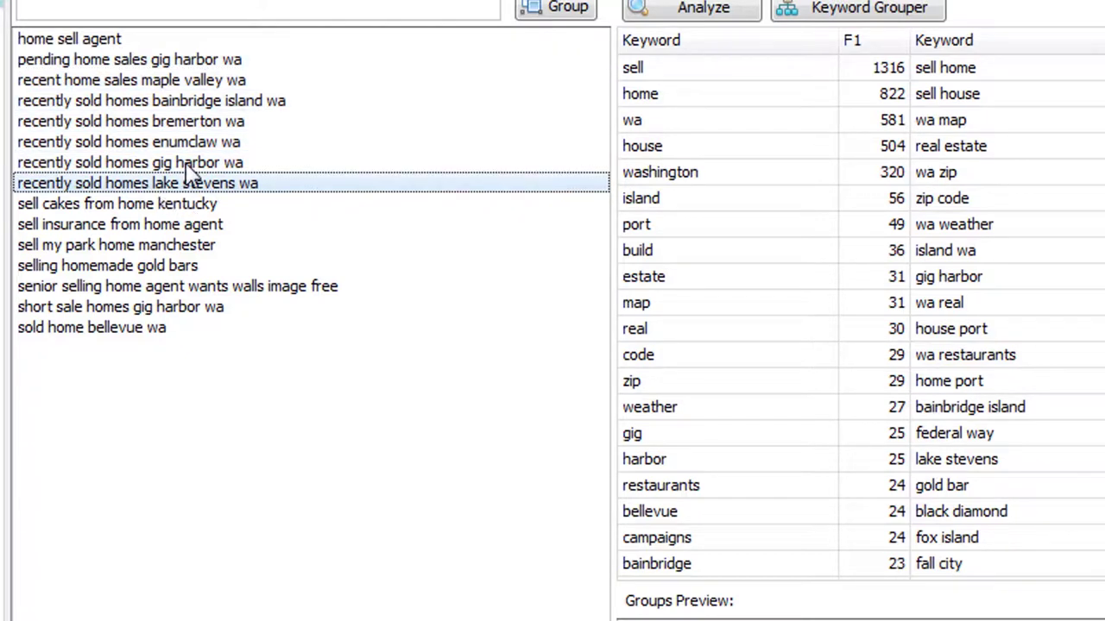
left_click(141, 209)
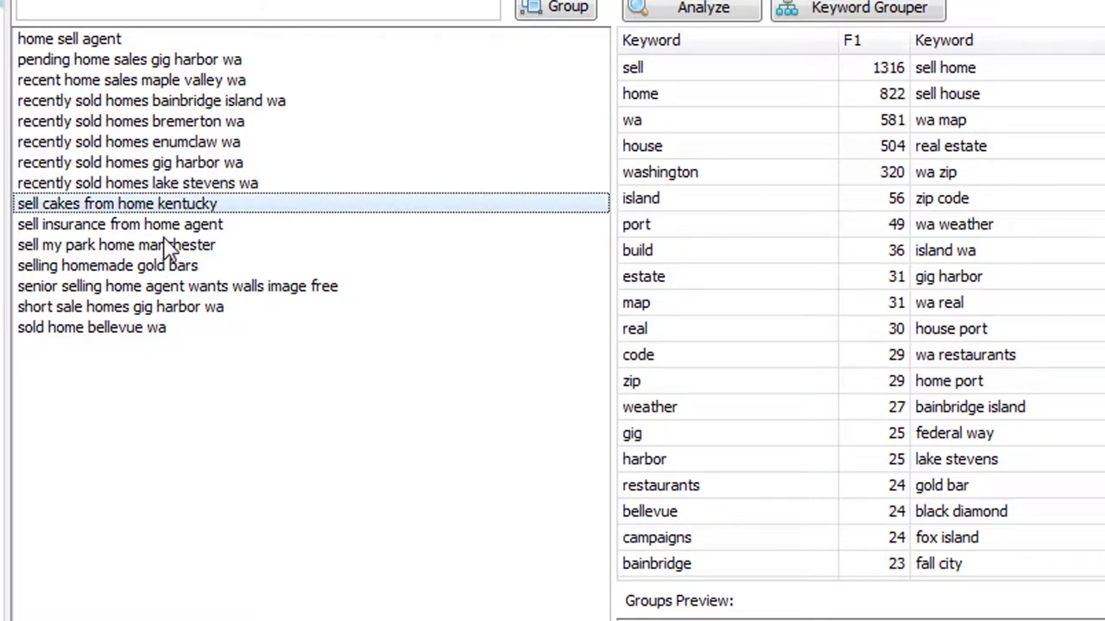
key("Delete")
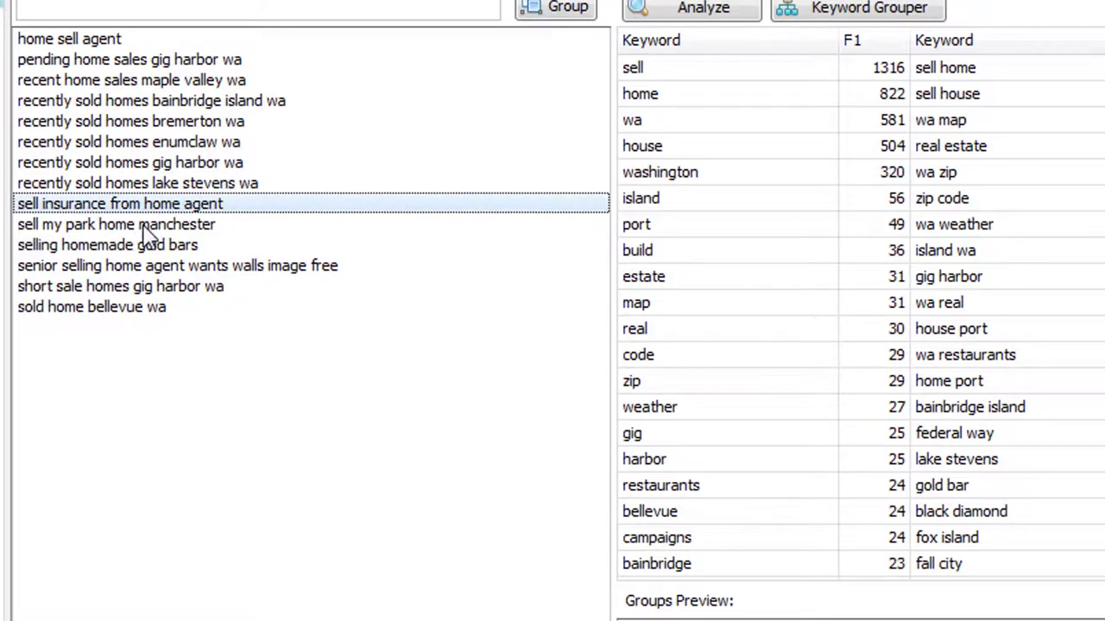
left_click(147, 230)
key("Up")
key("Delete")
key("Down")
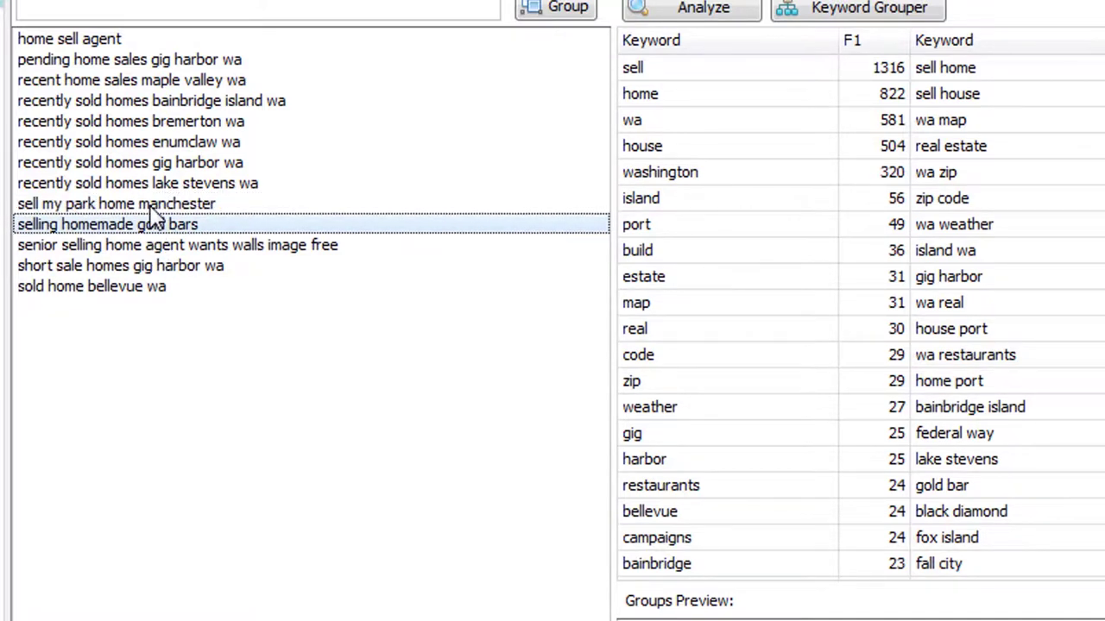
key("Up")
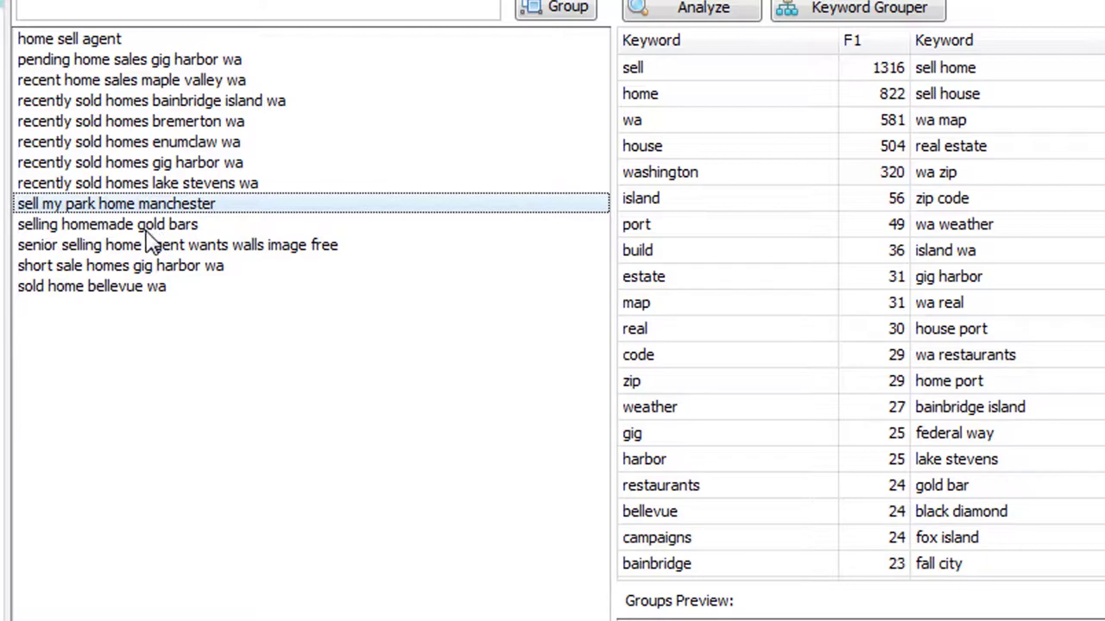
key("Down")
key("Up")
key("Delete")
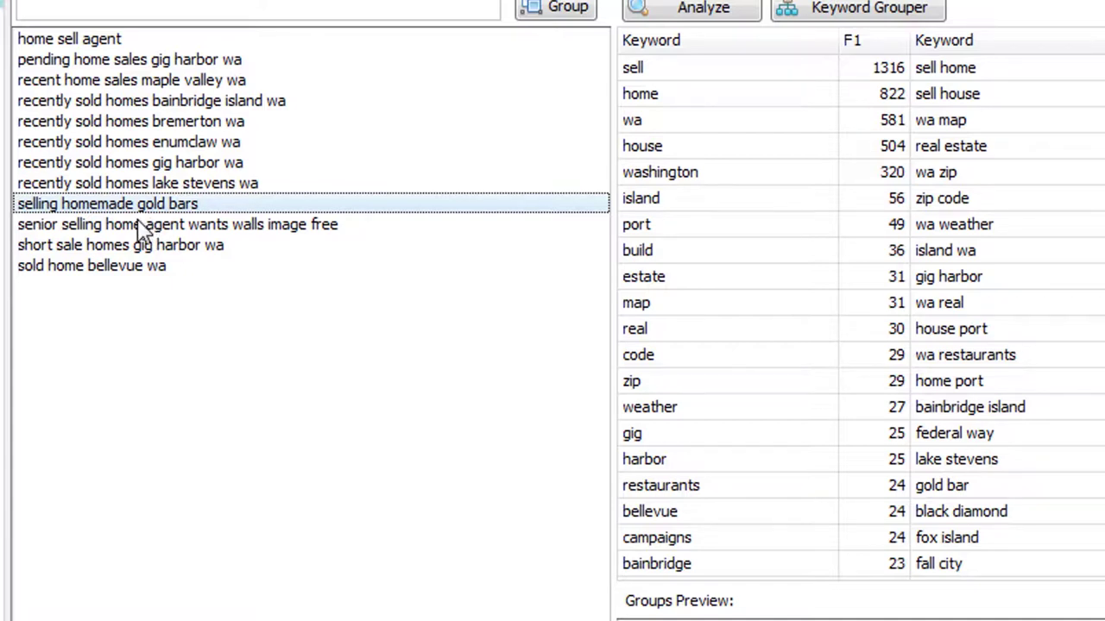
Delete selling homemade gold bars, senior selling home agent, sold home bellevue wa and short sale homes gig harbor wa
left_click(152, 229)
left_click(170, 204)
key("Delete")
left_click(164, 226)
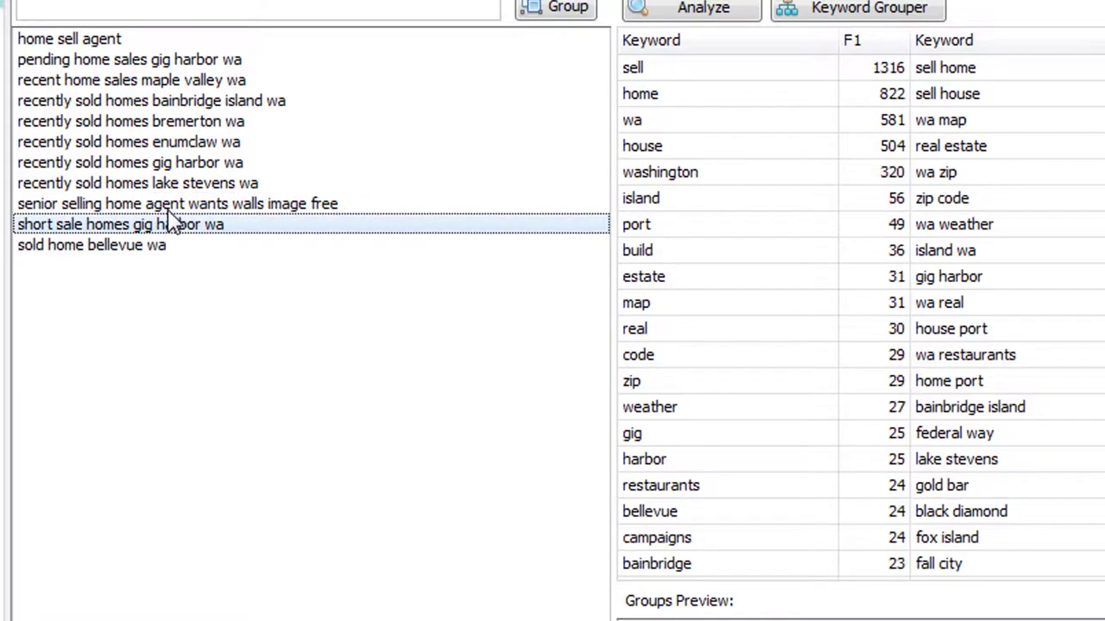
key("Up")
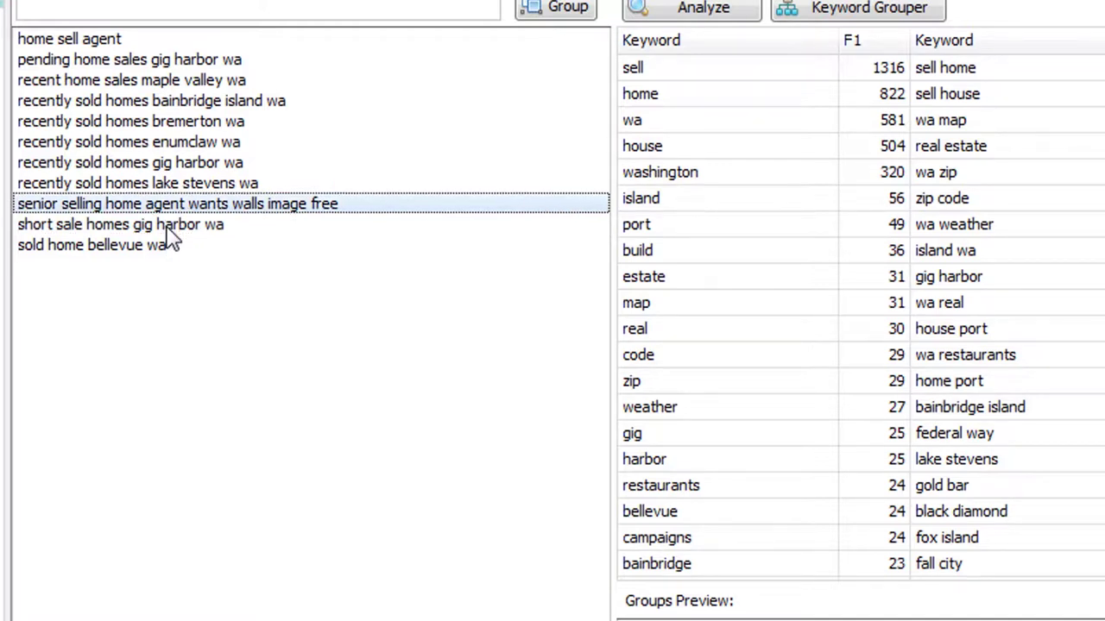
key("Delete")
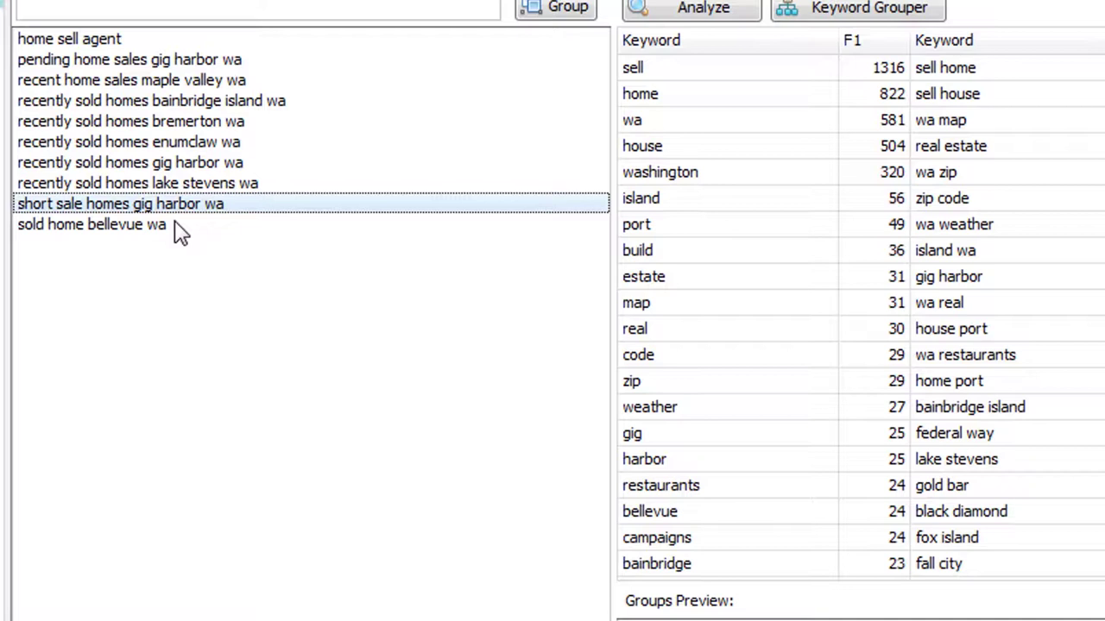
left_click(177, 228)
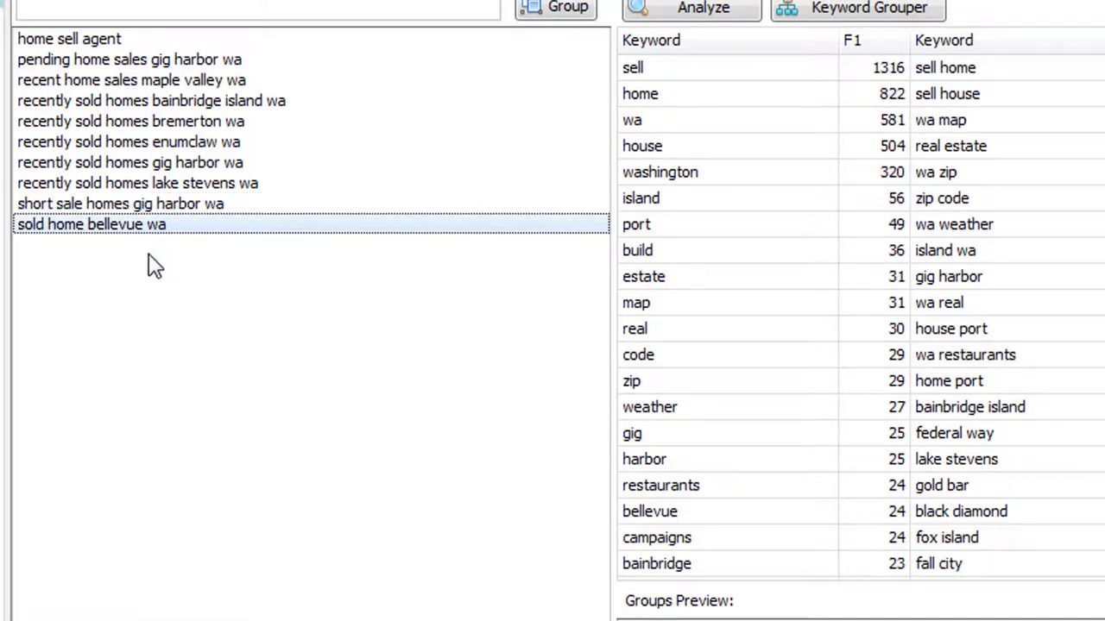
key("Delete")
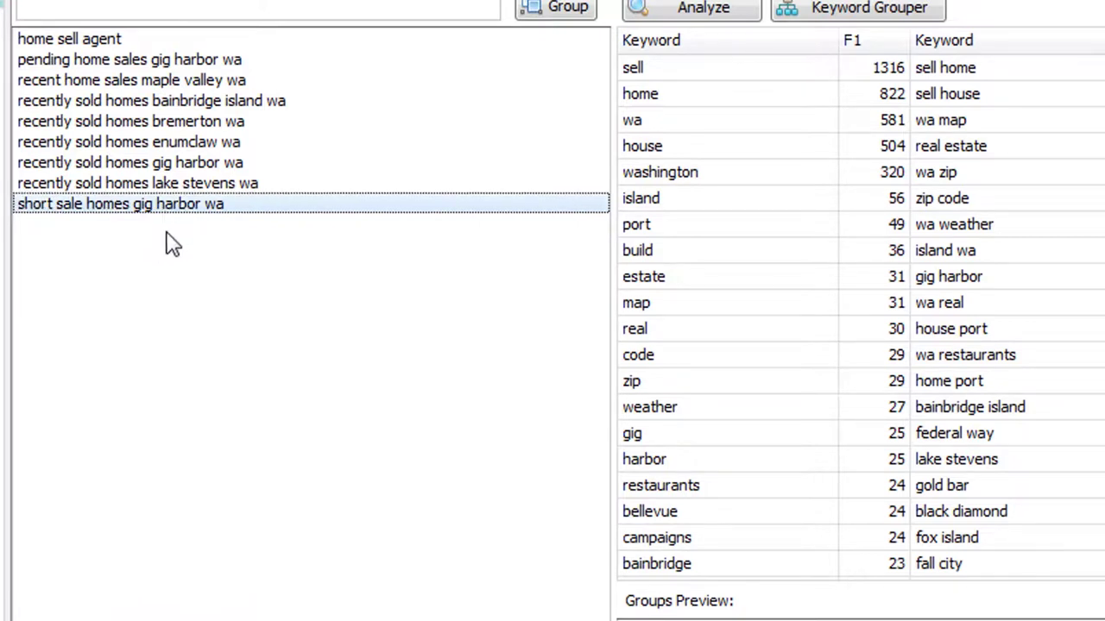
key("Delete")
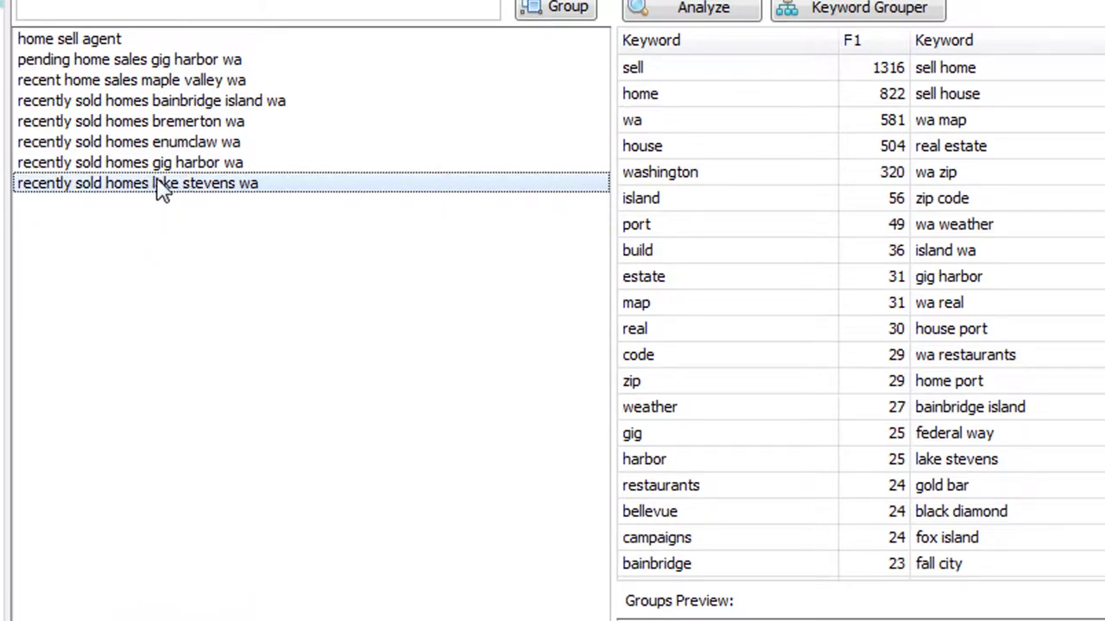
Inspect the 8 leftover keywords and select the four filter phrases
left_click(292, 143)
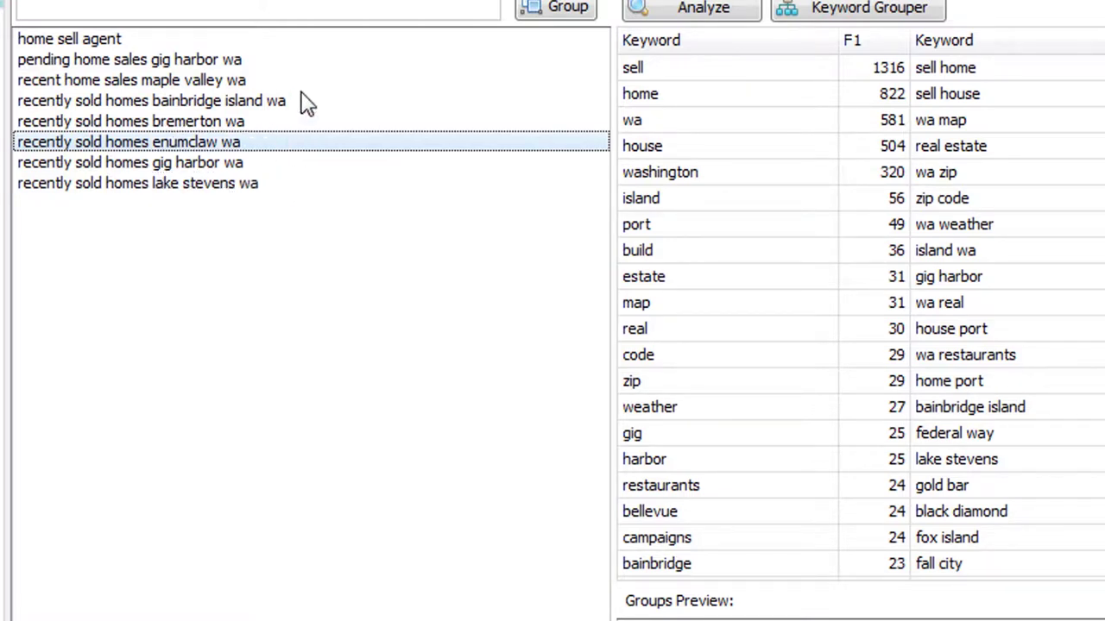
left_click(277, 77)
left_click(217, 43)
left_click(230, 60)
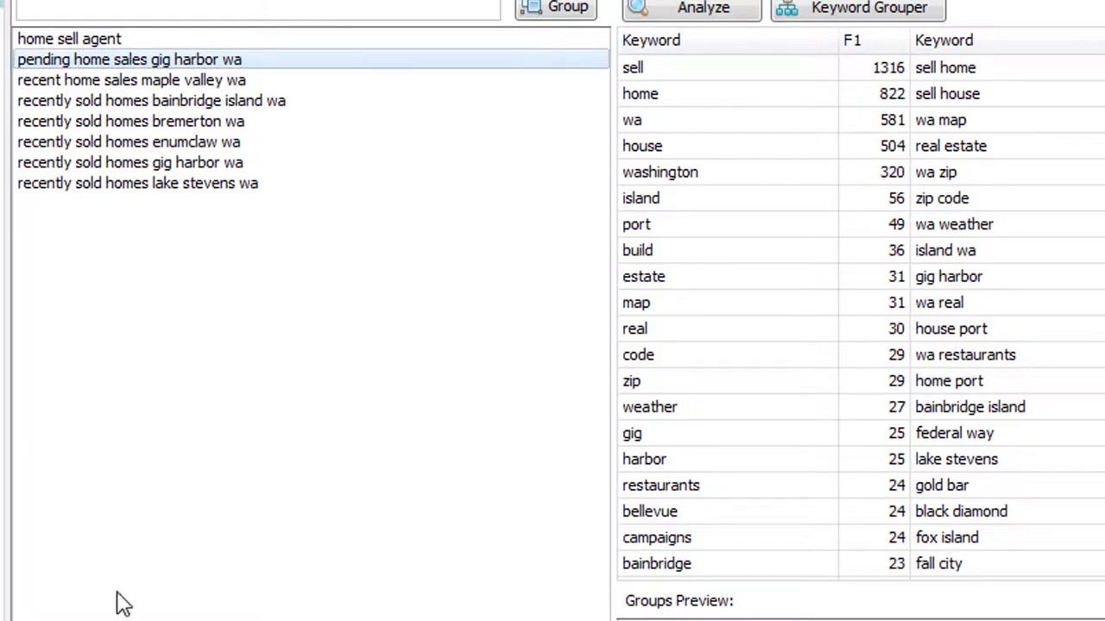
mouse_move(19, 488)
left_mouse_down()
mouse_move(71, 552)
mouse_move(4, 479)
left_mouse_up()
left_click(122, 557)
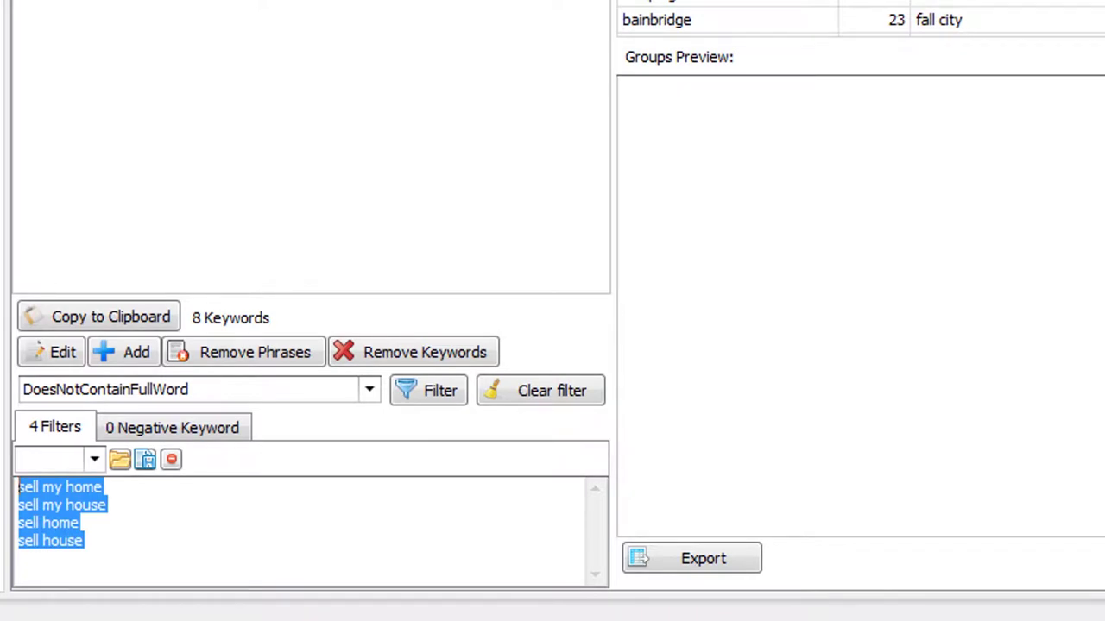
Clear the filter to restore all 1316 keywords
left_click(51, 518)
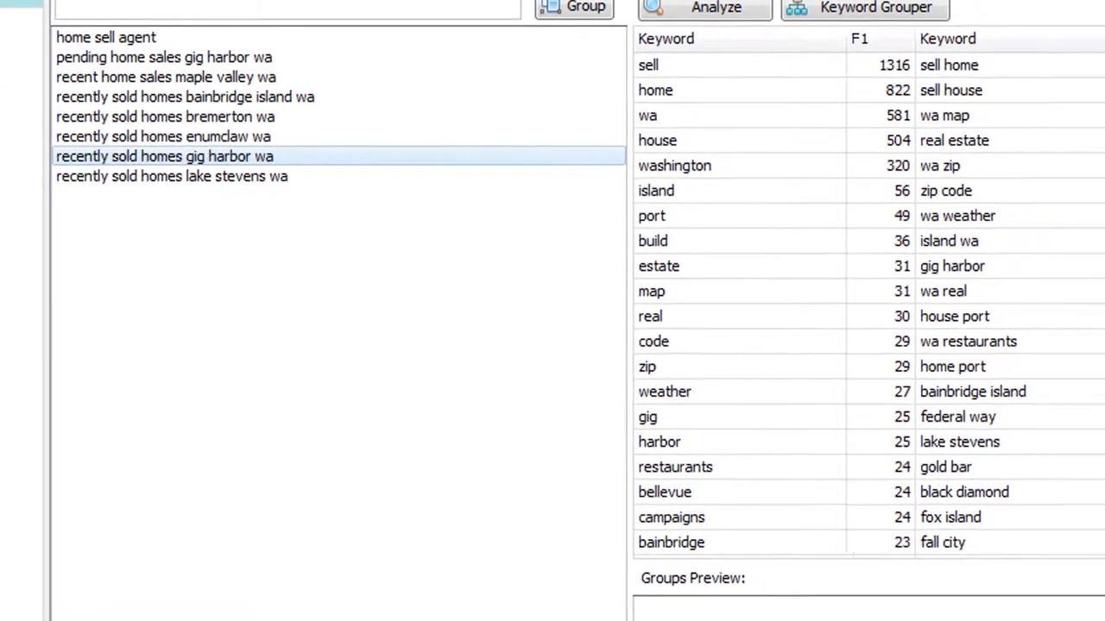
left_click(292, 496)
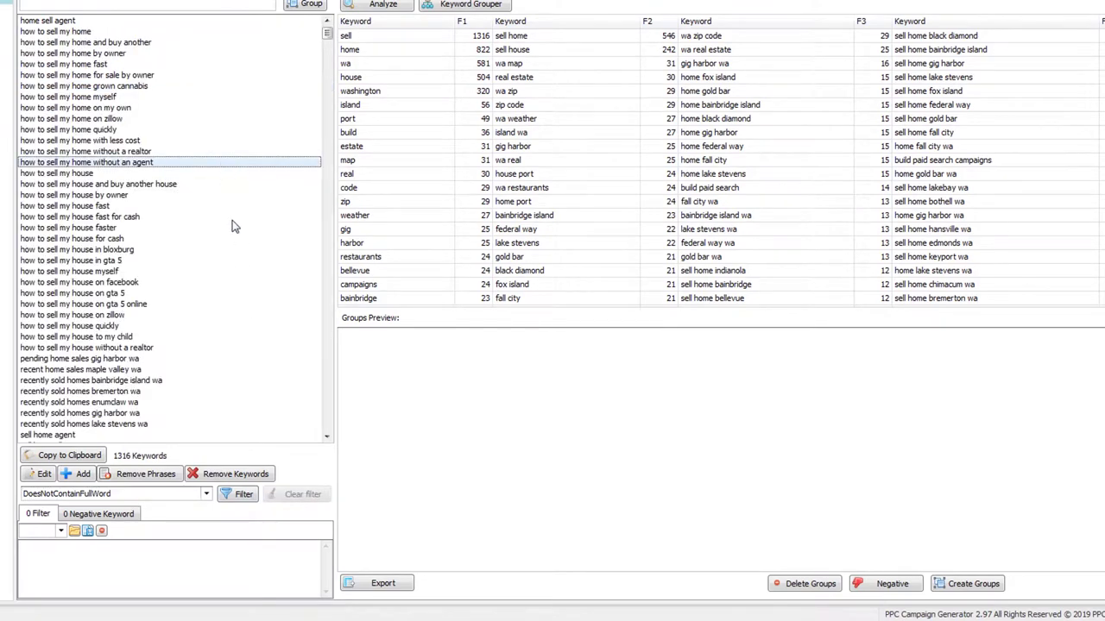
scroll(234, 226, "down", 15)
scroll(235, 229, "down", 1)
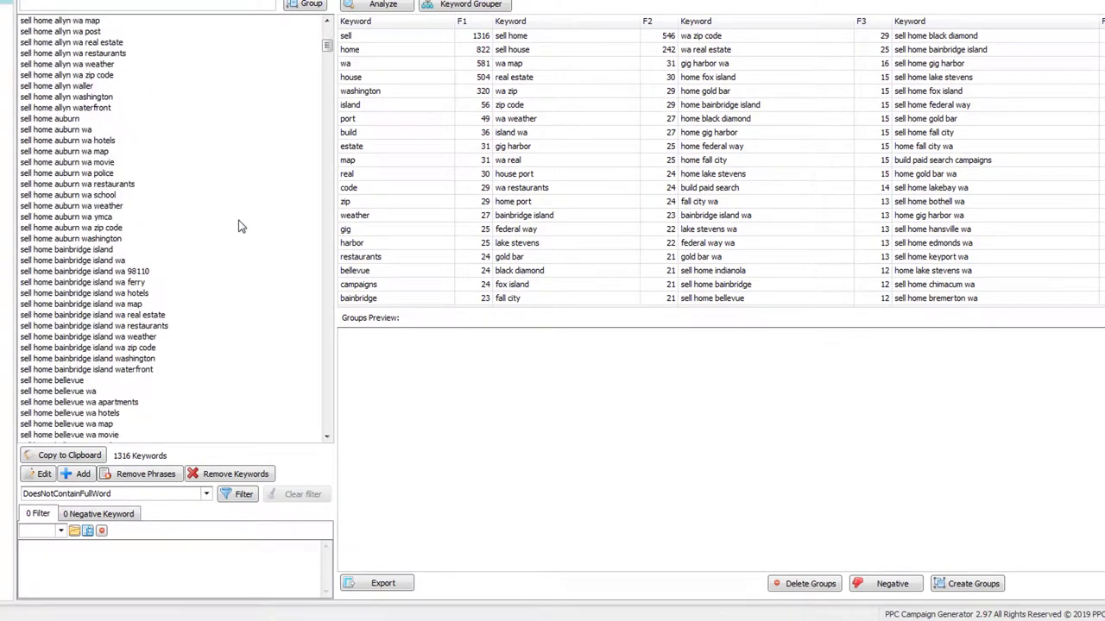
scroll(242, 227, "down", 1)
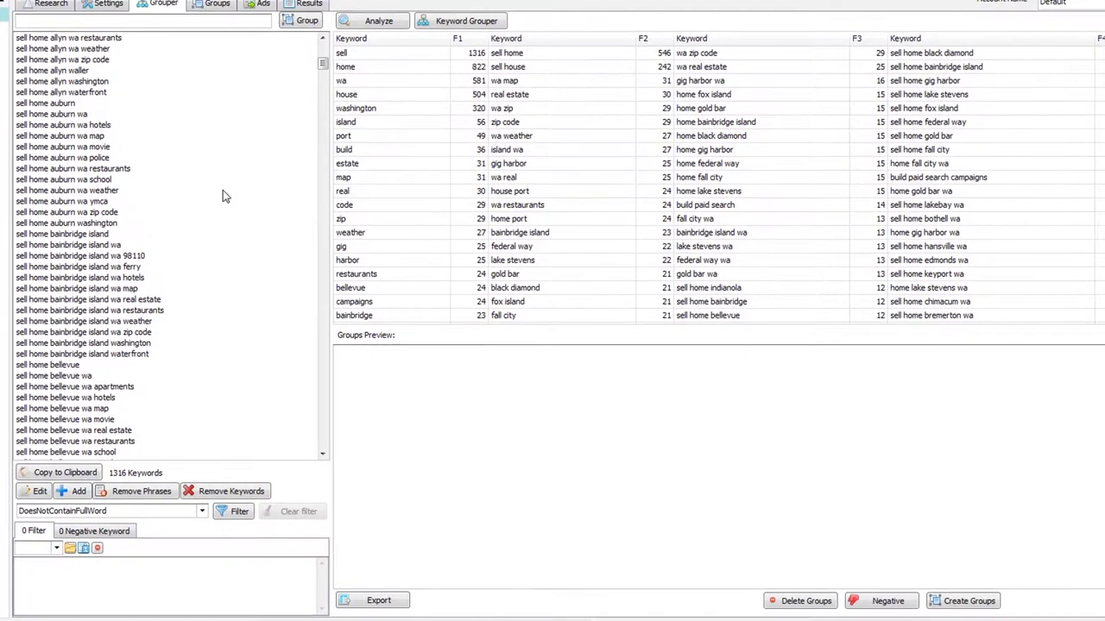
left_click(225, 172)
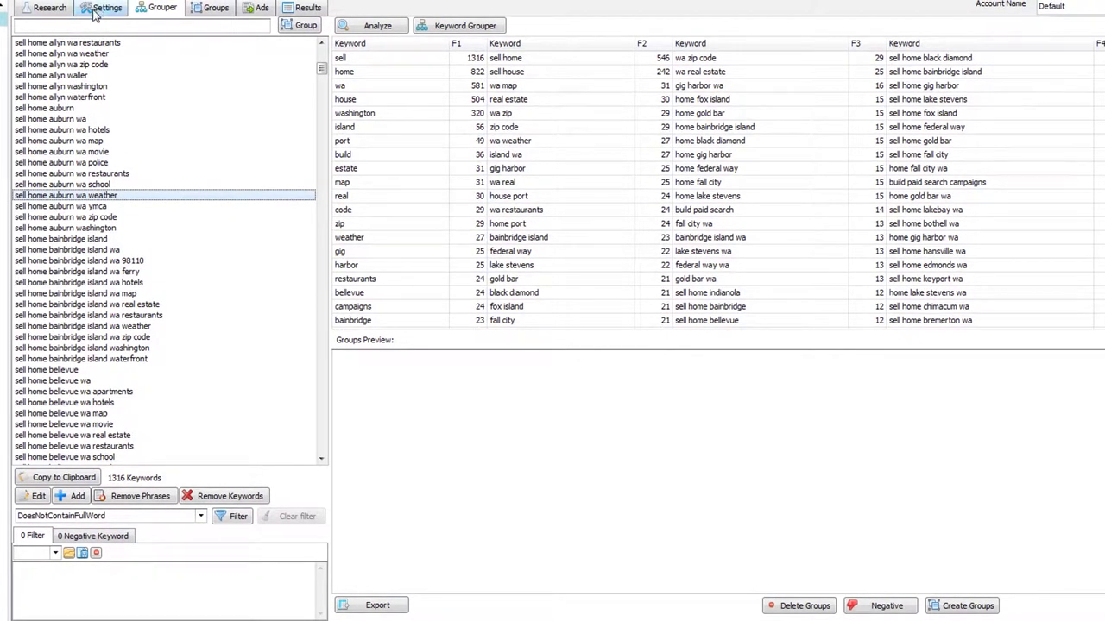
Copy all town names from the Research tab's city list and return to the Grouper
left_click(57, 8)
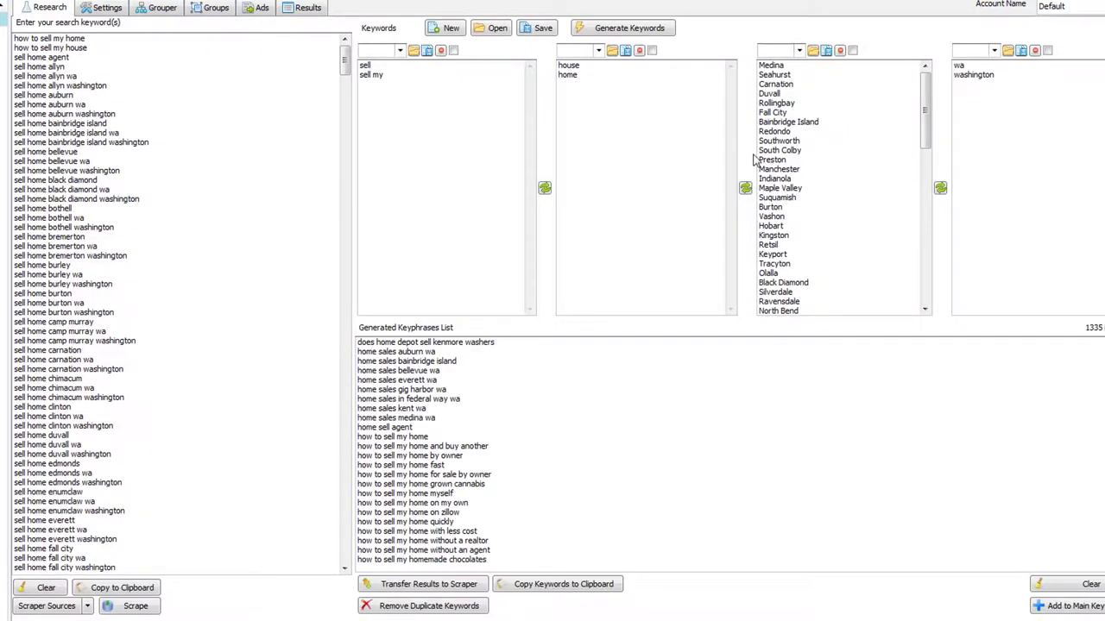
key("ctrl+a")
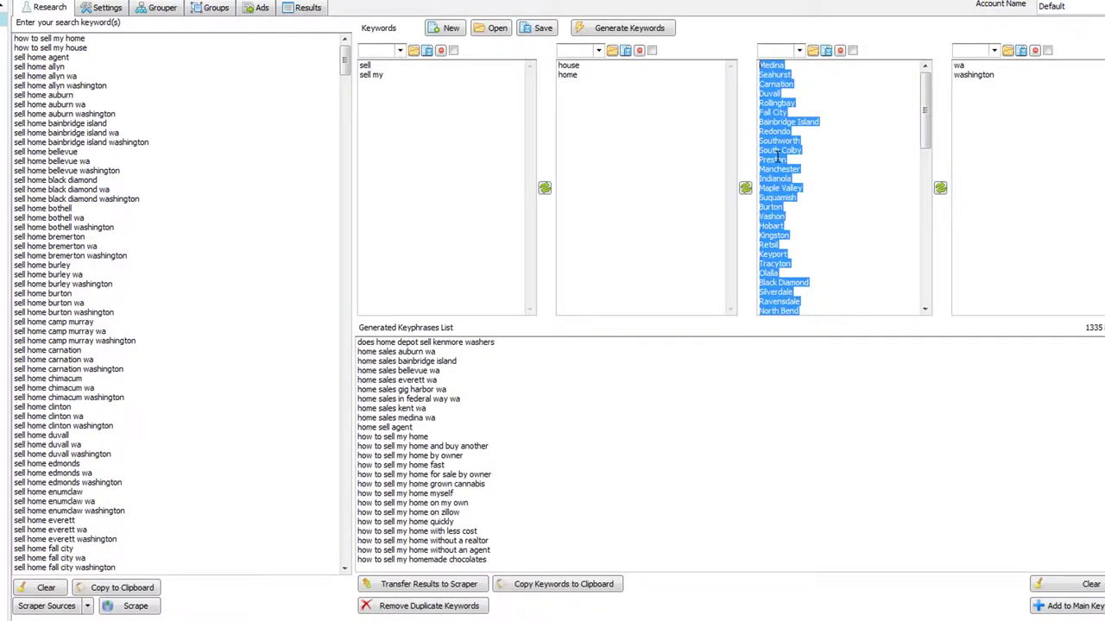
left_click(201, 10)
left_click(157, 10)
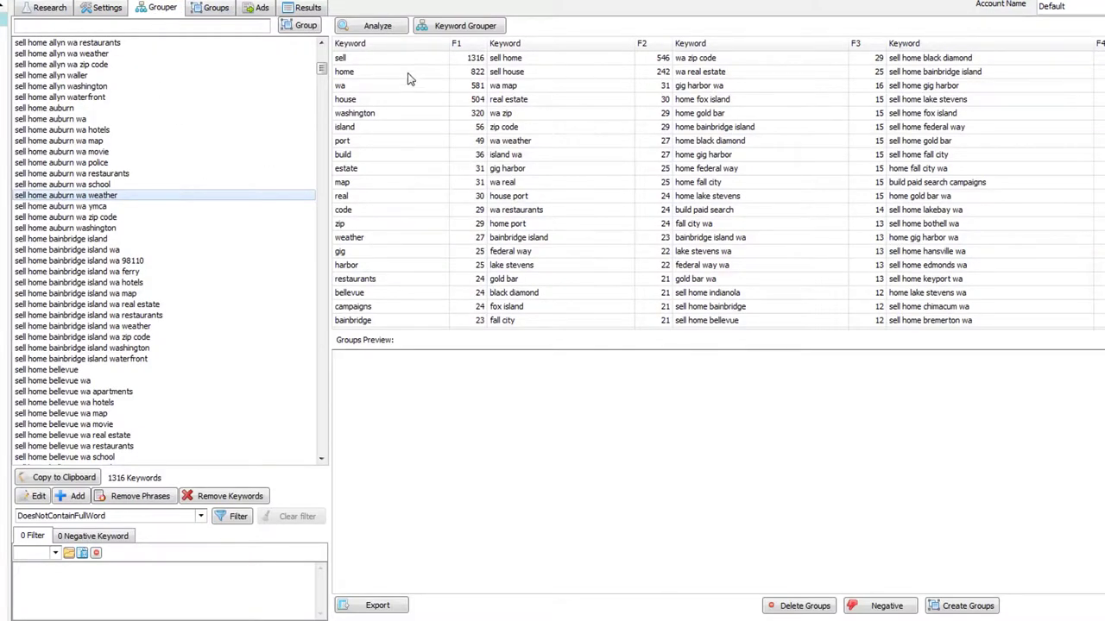
left_click(459, 25)
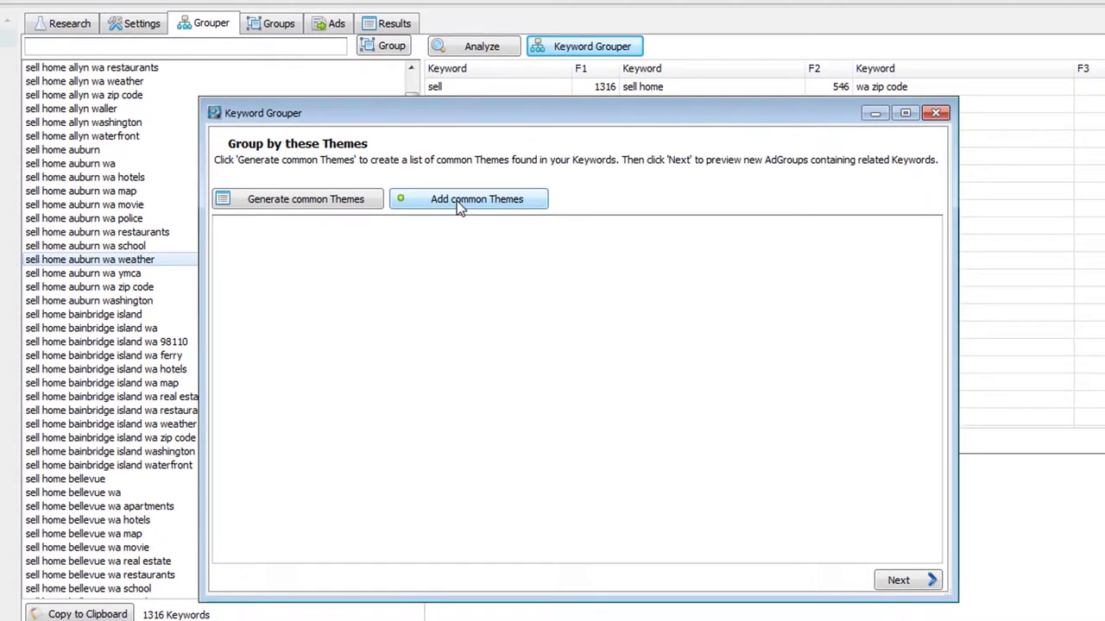
Paste the town names as common themes and create the 81 city ad groups
left_click(459, 205)
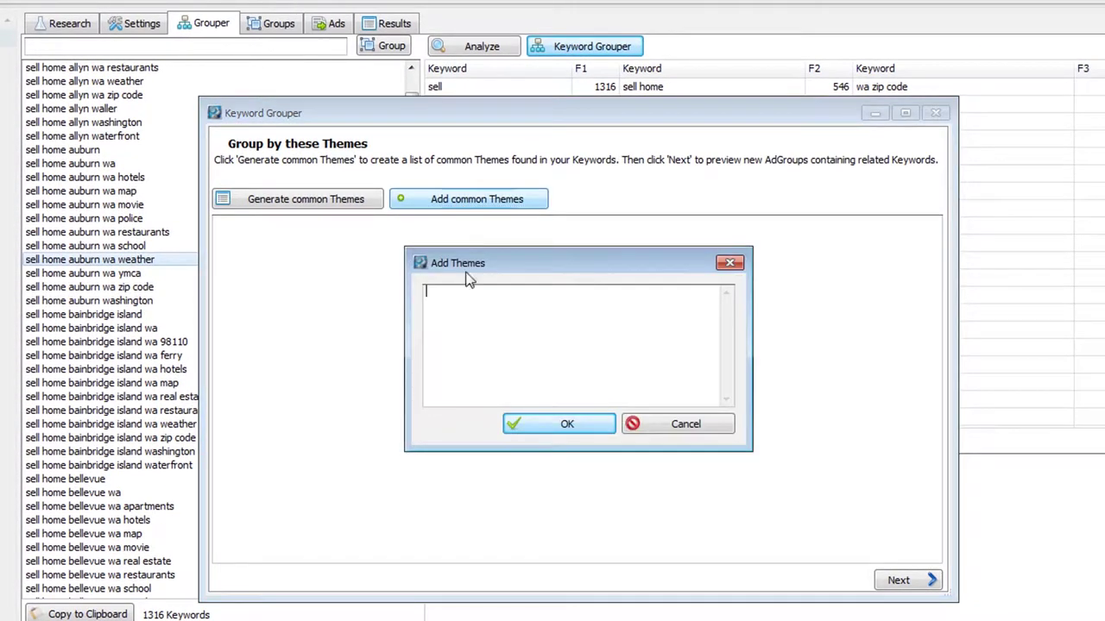
key("ctrl+v")
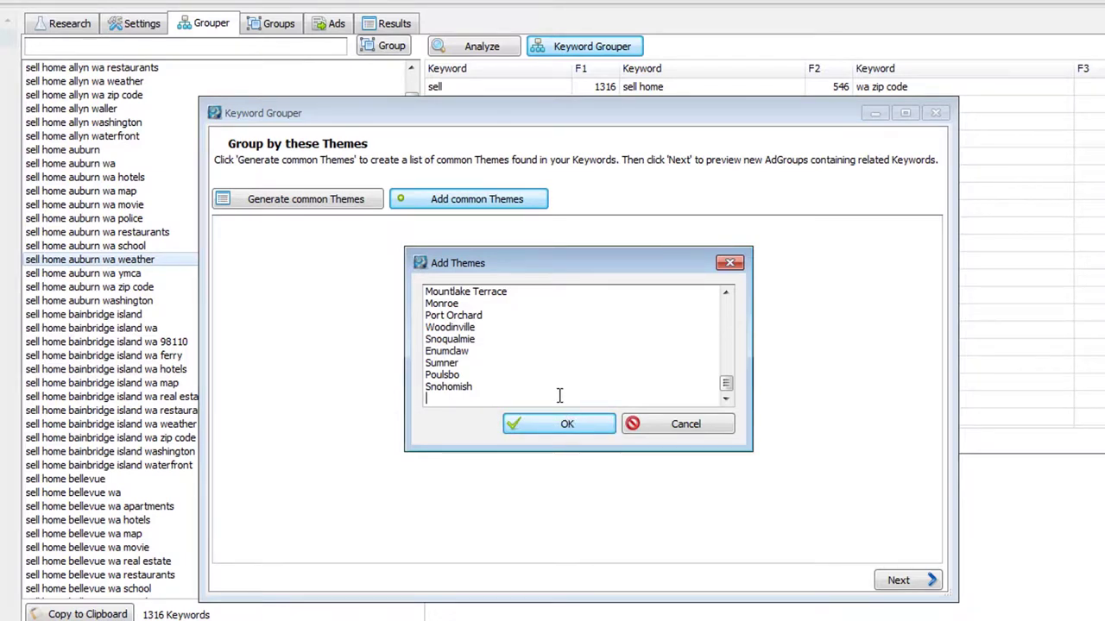
left_click(566, 424)
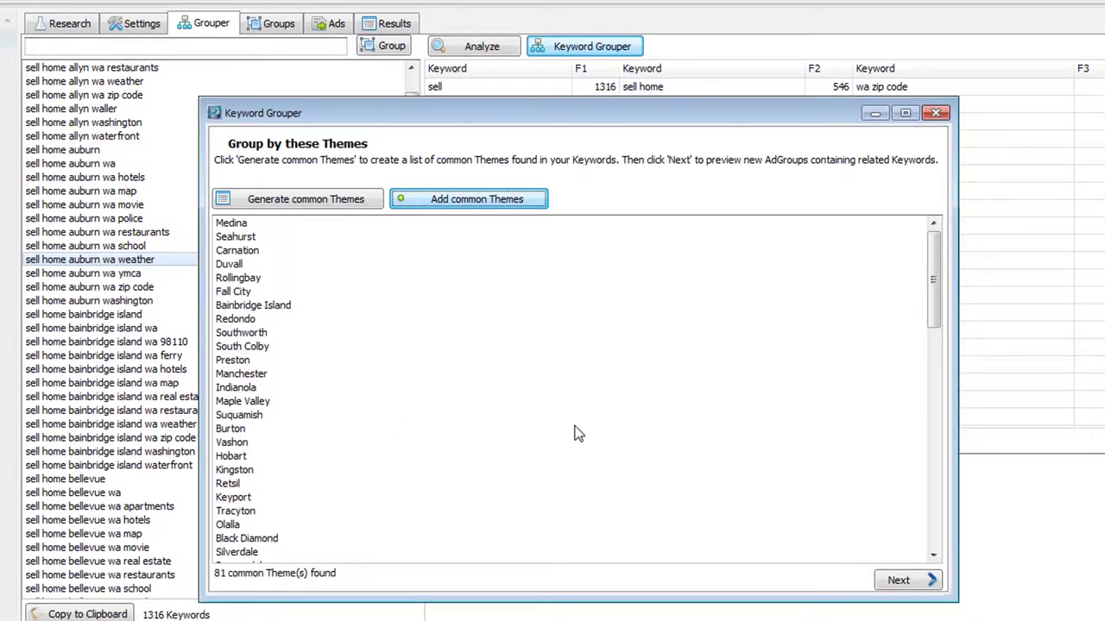
left_click(925, 584)
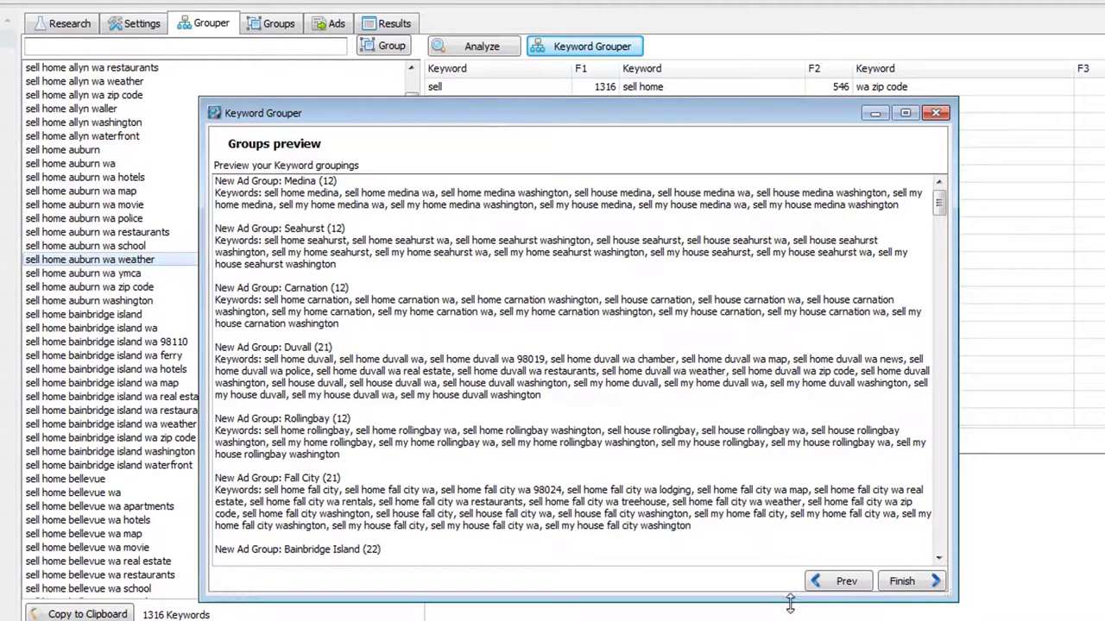
left_click(913, 591)
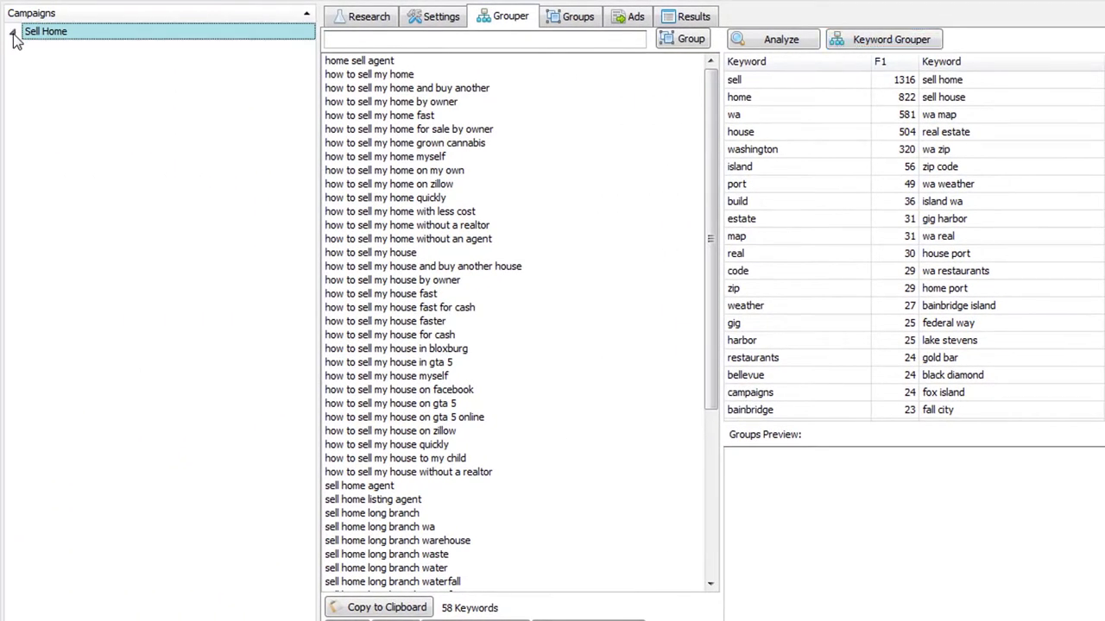
Expand Sell Home and browse ad groups such as Chimacum, Fall City, Kenmore and Federal Way
left_click(119, 119)
left_click(165, 237)
left_click(175, 342)
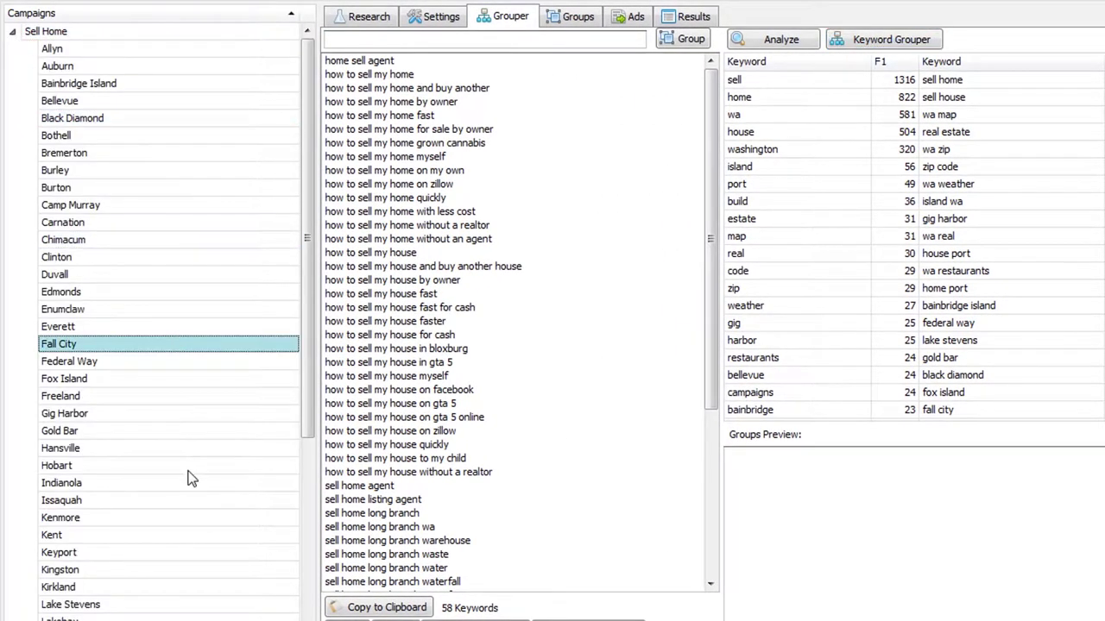
left_click(189, 484)
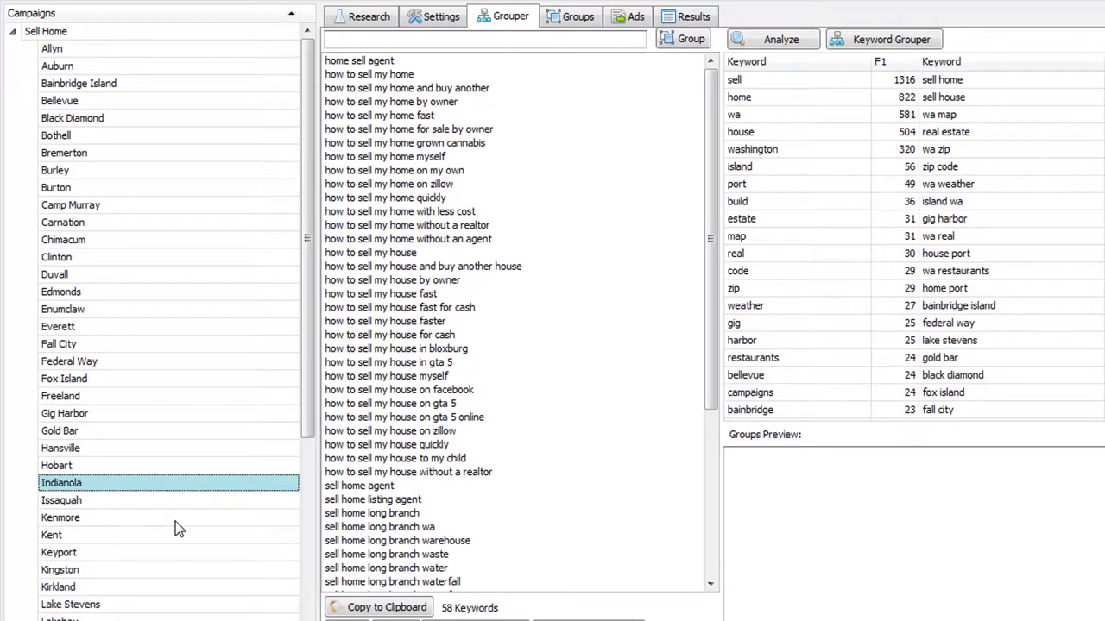
left_click(175, 519)
left_click(171, 432)
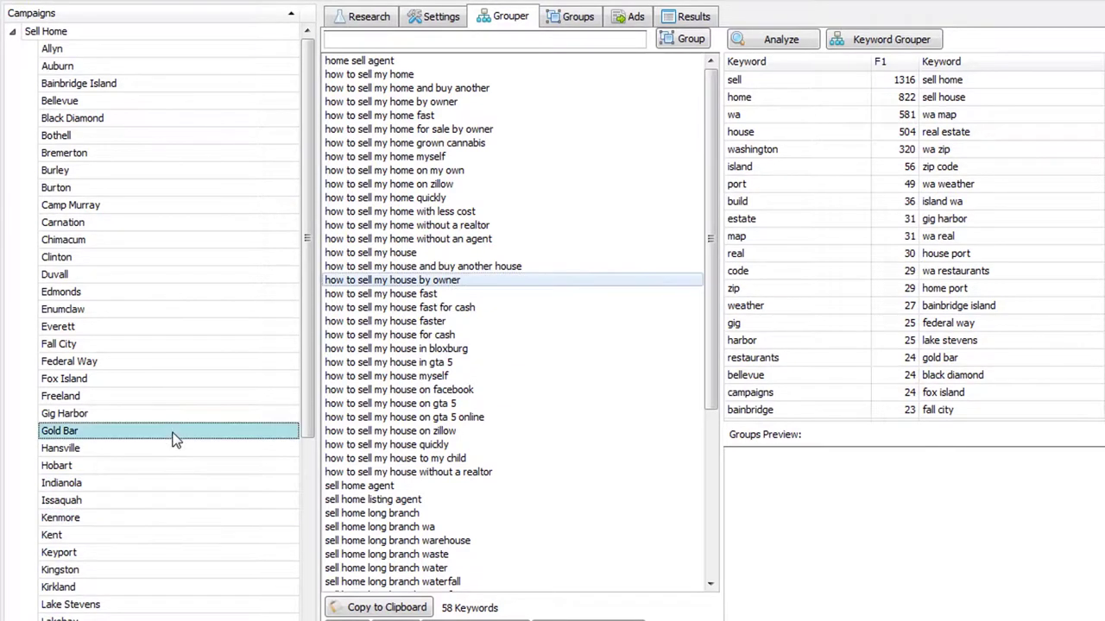
left_click(167, 395)
left_click(176, 345)
left_click(176, 363)
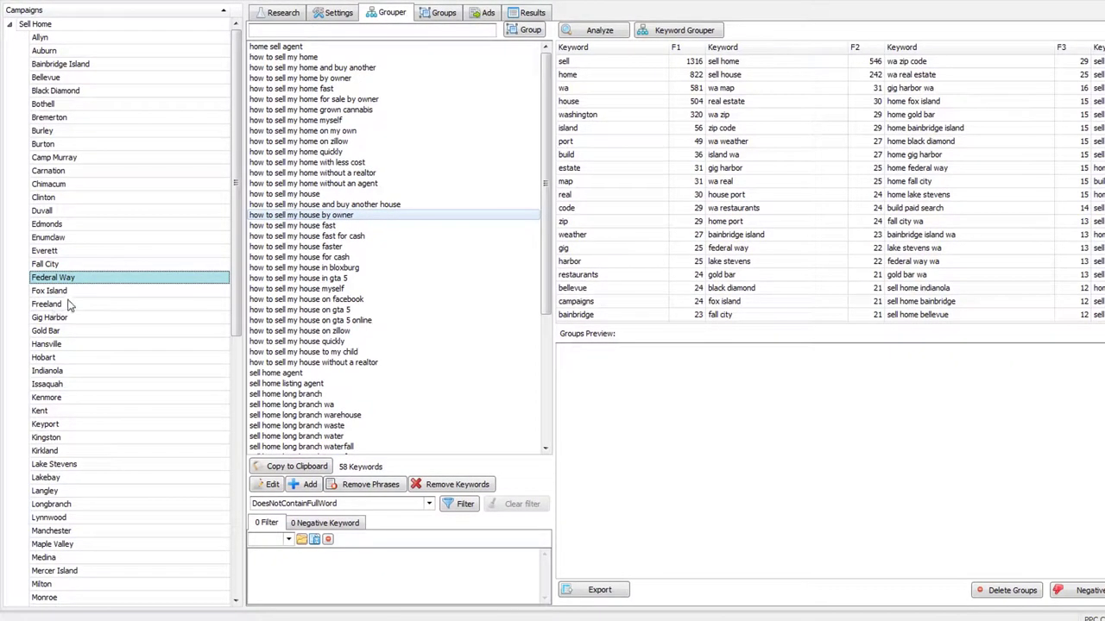
Inspect the 58 remaining ungrouped keywords
left_click(354, 131)
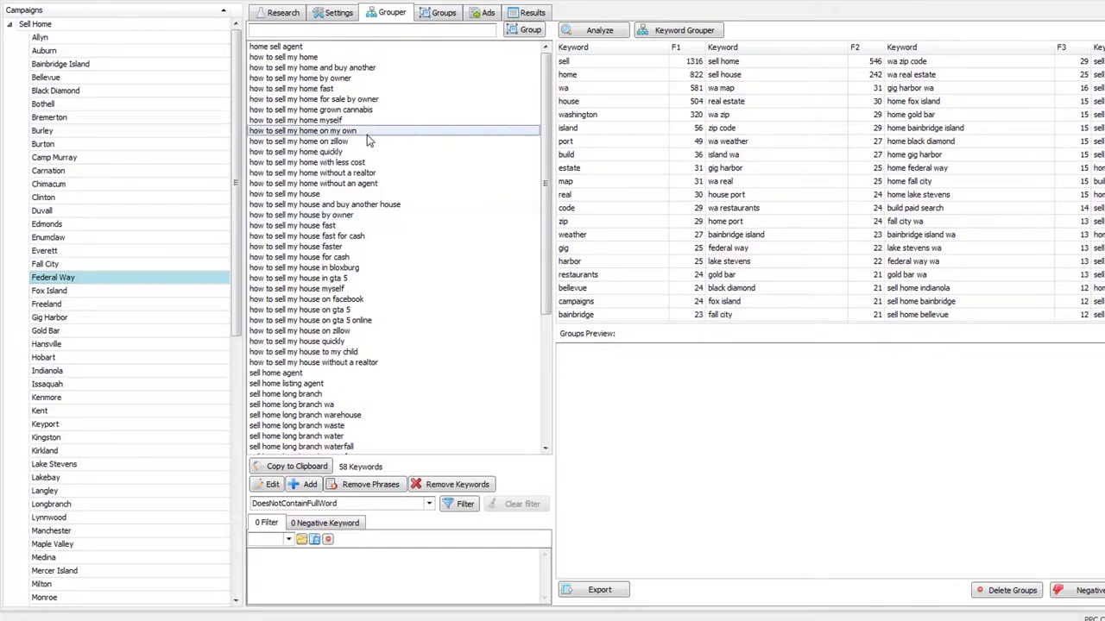
left_click(332, 50)
scroll(392, 153, "down", 5)
scroll(392, 152, "up", 5)
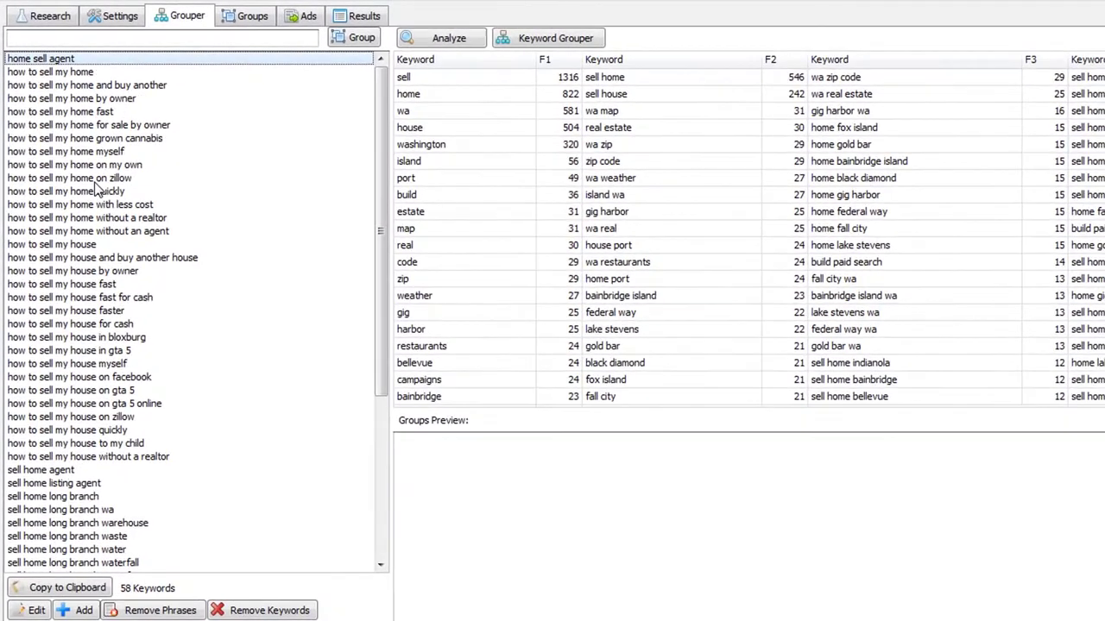
Recalculate word frequencies for the 58 keywords and add cannabis as a negative keyword
left_click(126, 352)
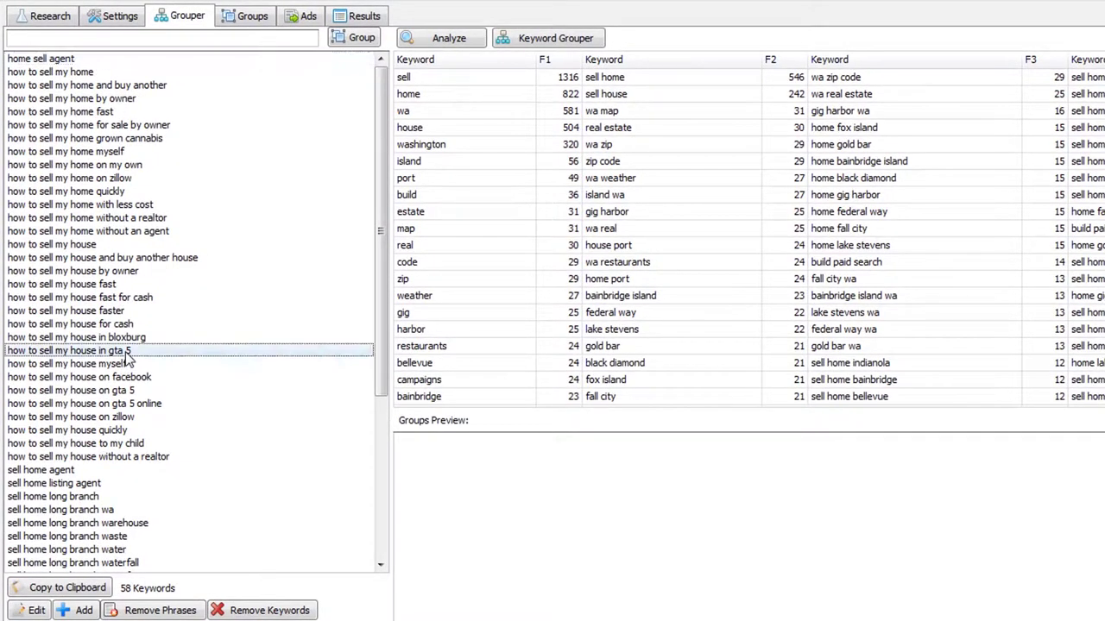
left_click(435, 39)
scroll(481, 259, "down", 12)
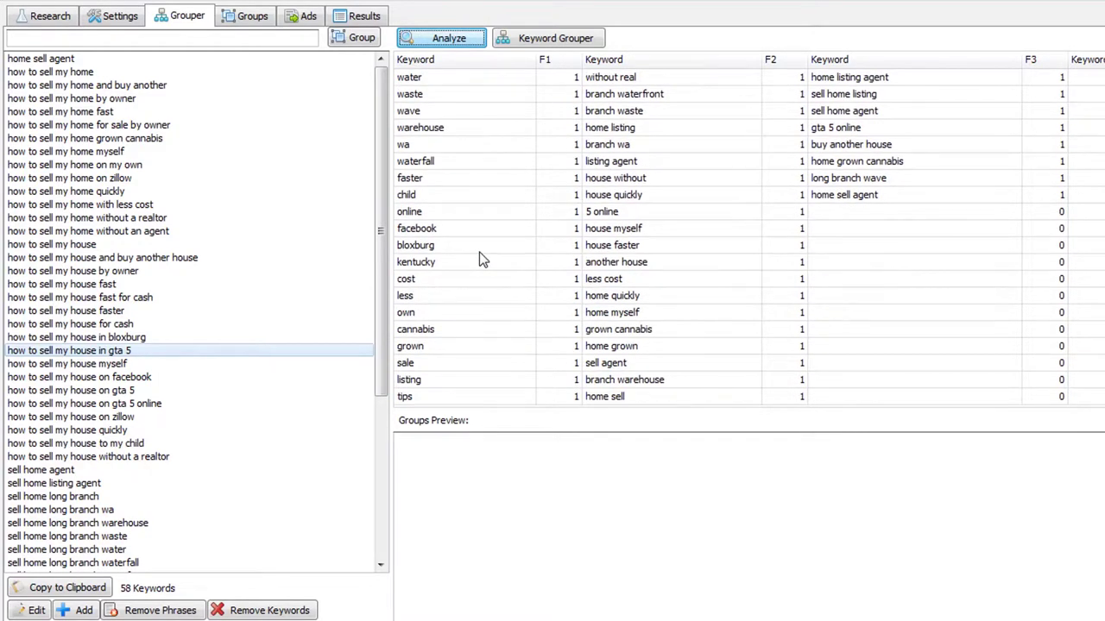
left_click(436, 333)
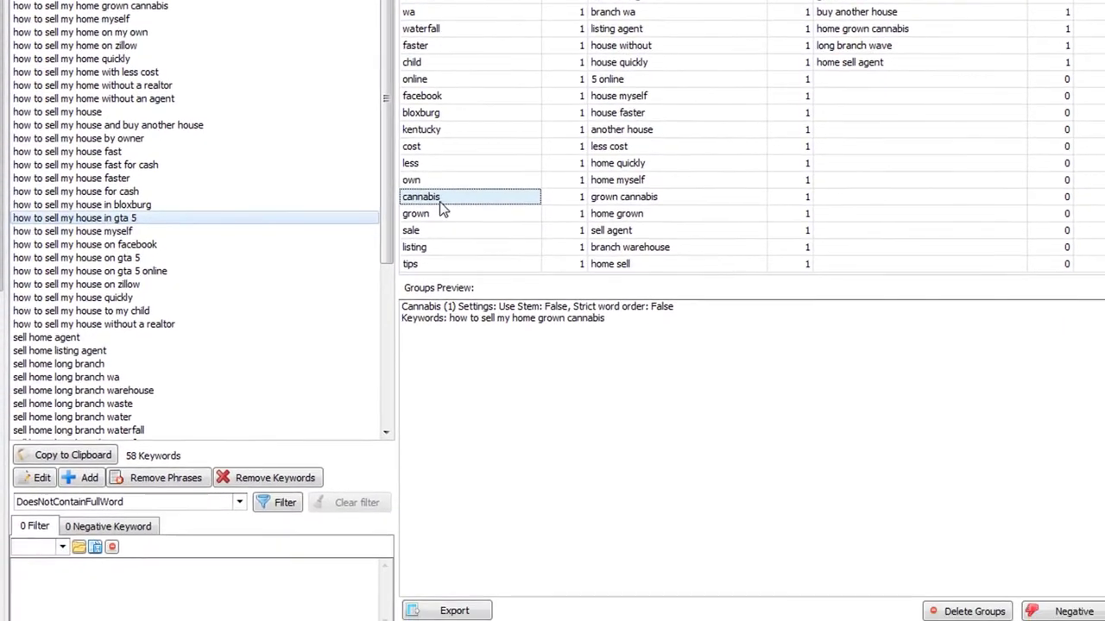
right_click(436, 323)
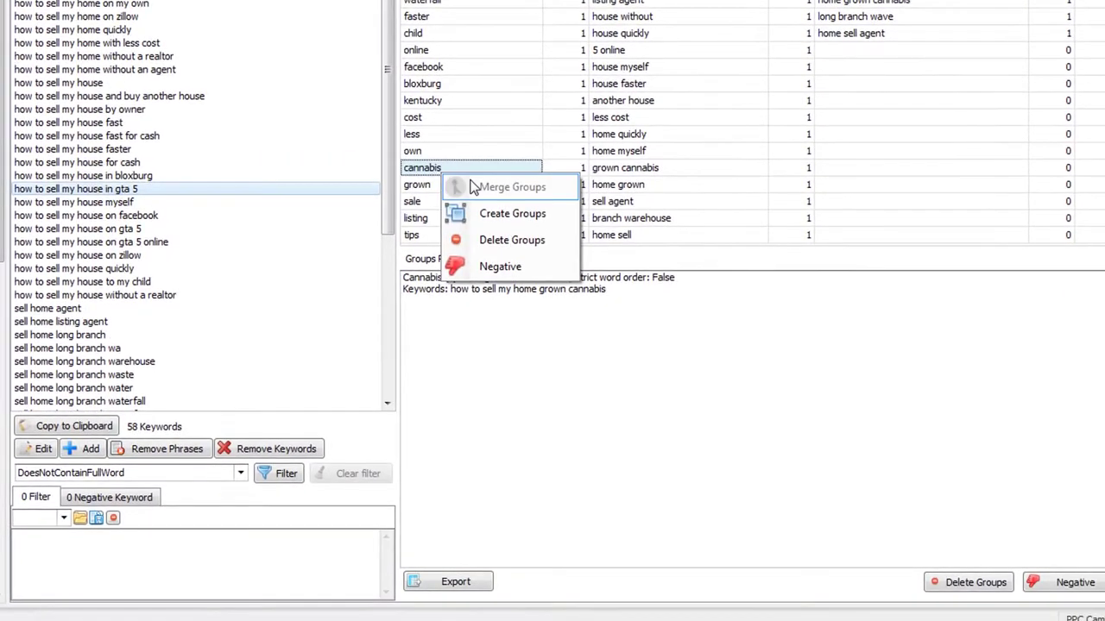
left_click(499, 266)
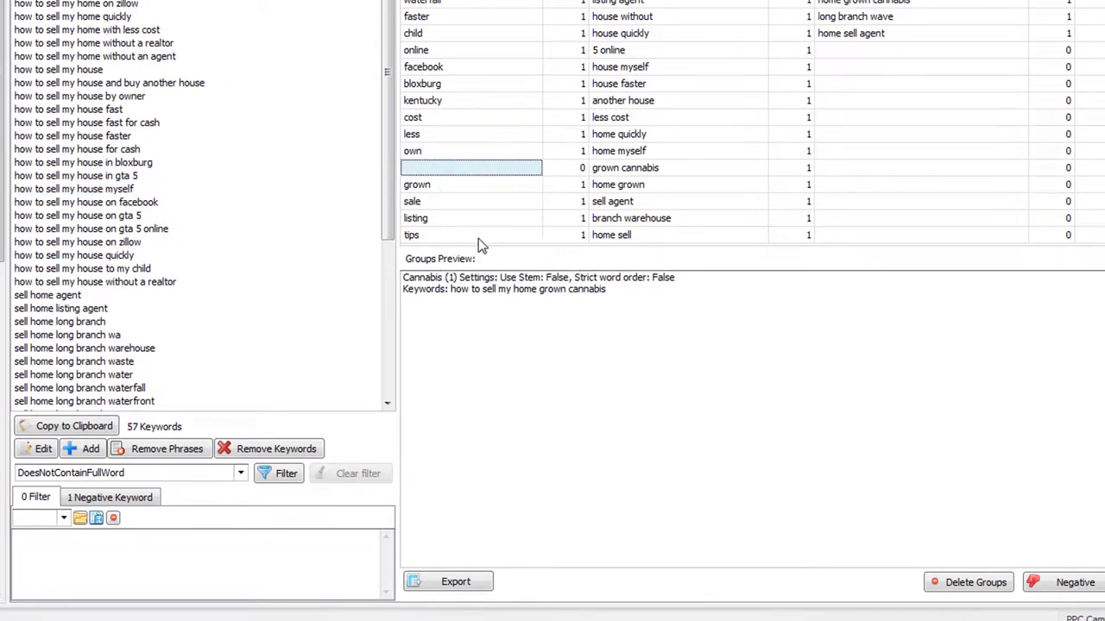
left_click(121, 498)
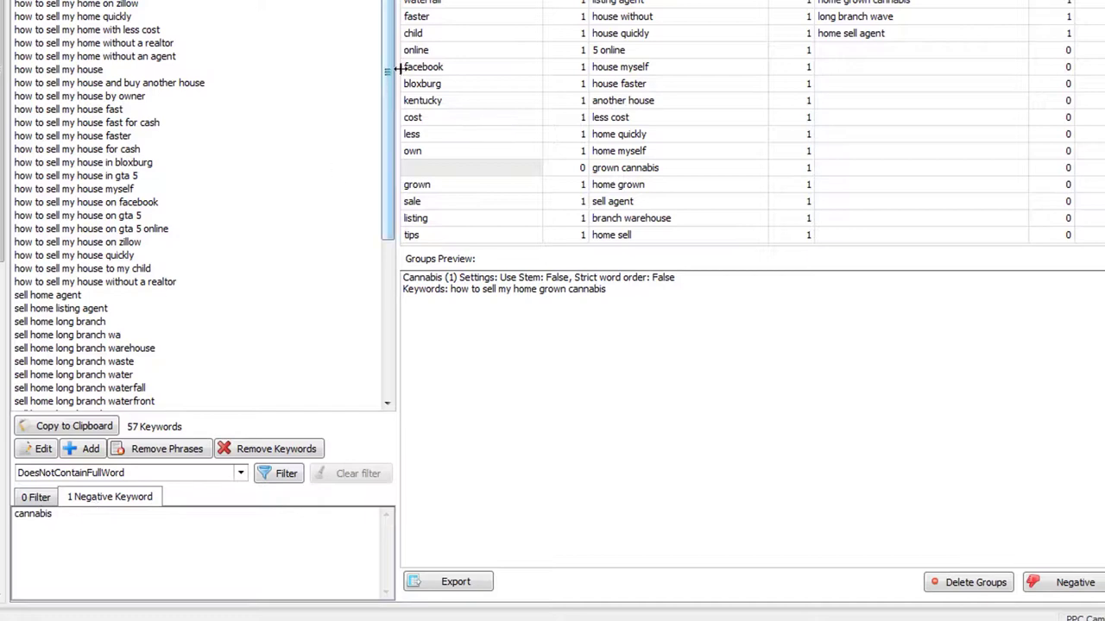
Mark facebook, gta 5 and gta as negative keywords
left_click(474, 96)
right_click(466, 74)
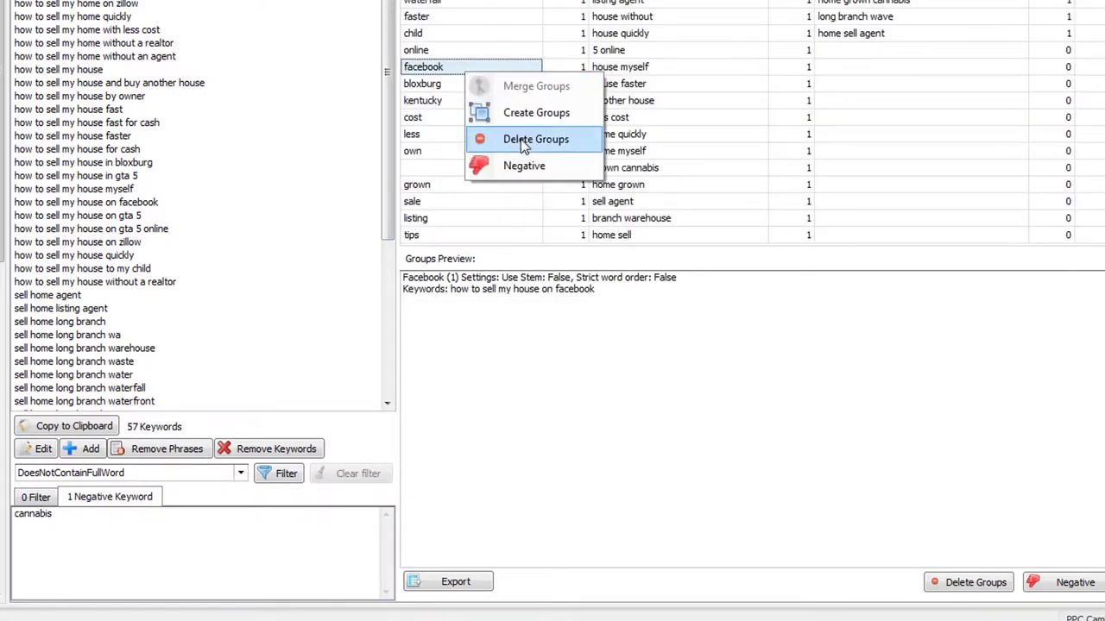
left_click(526, 166)
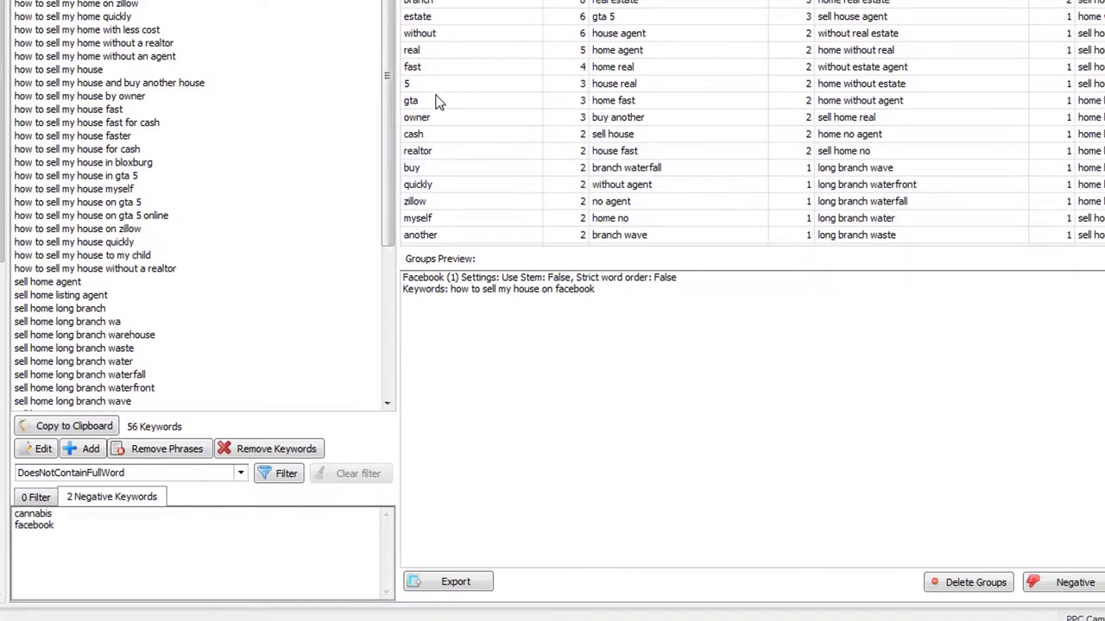
left_click(438, 103)
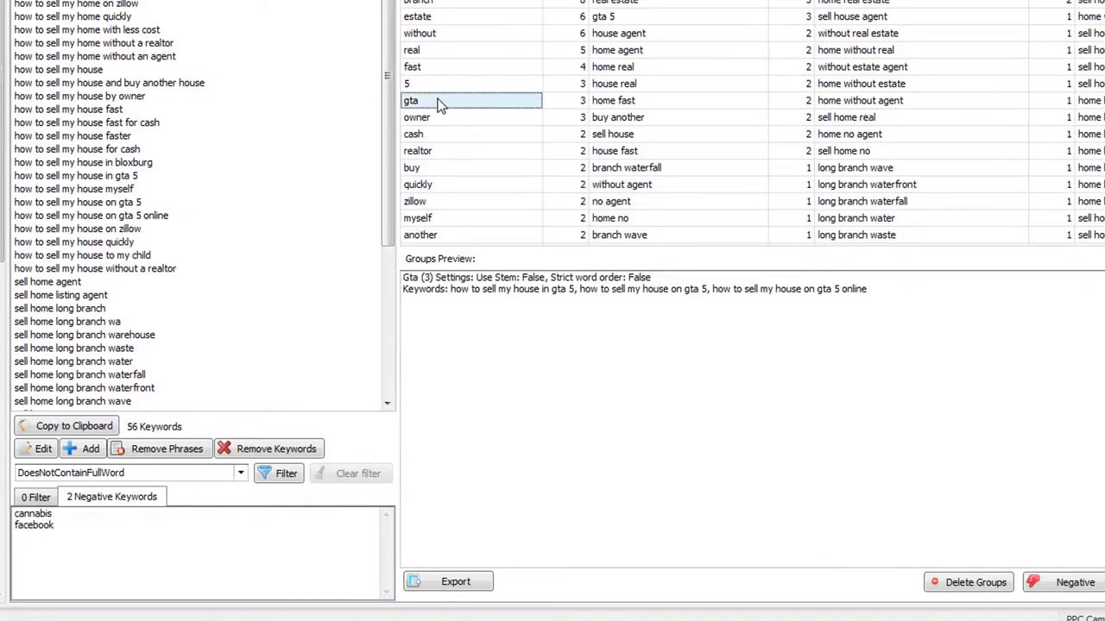
left_click(621, 19)
right_click(620, 19)
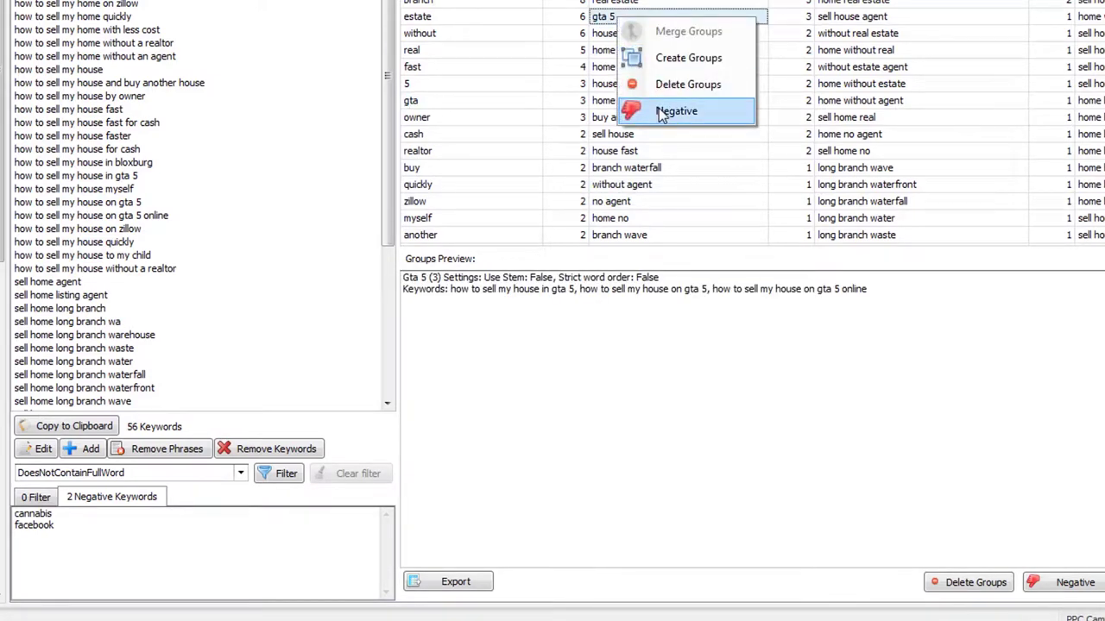
left_click(659, 110)
left_click(469, 102)
right_click(468, 103)
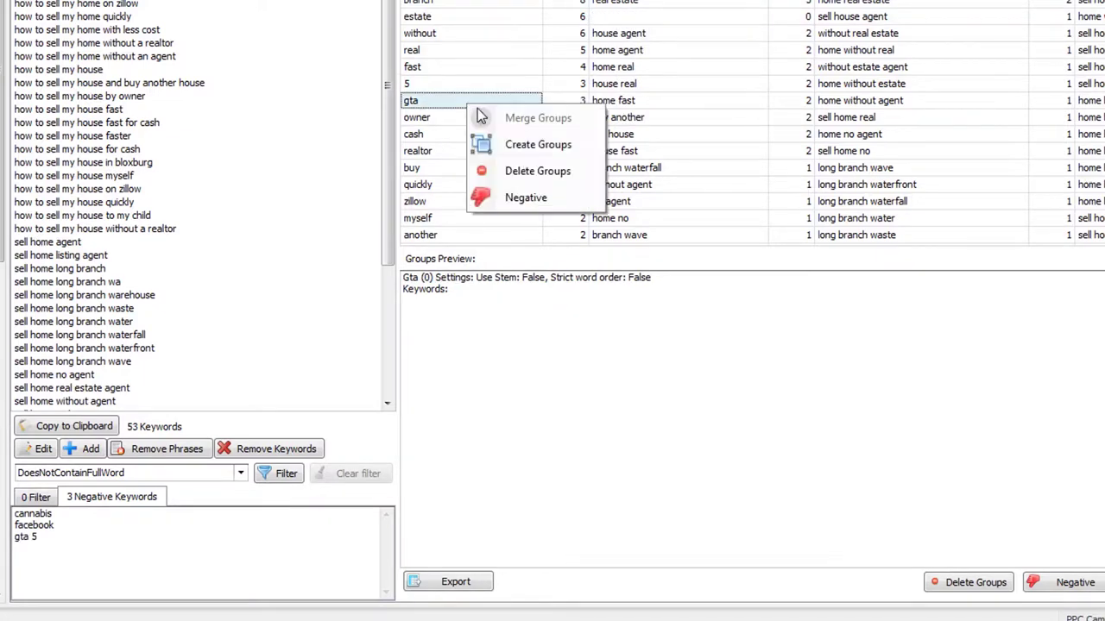
left_click(533, 198)
Preview the zillow group and glance at the Notepad brand-term list
left_click(435, 207)
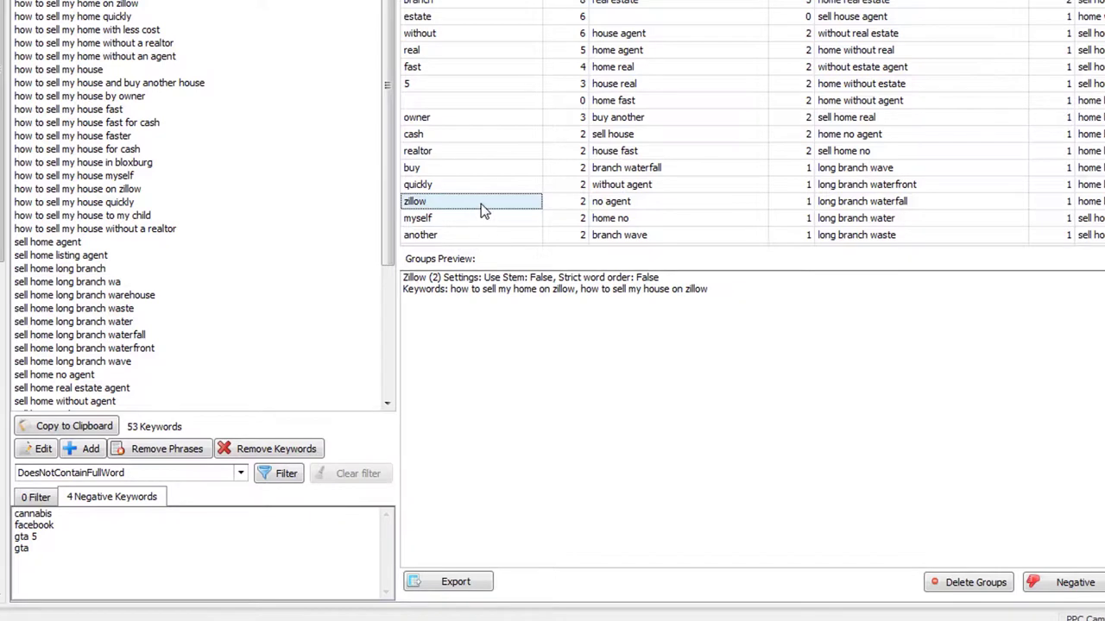
key("alt+Tab")
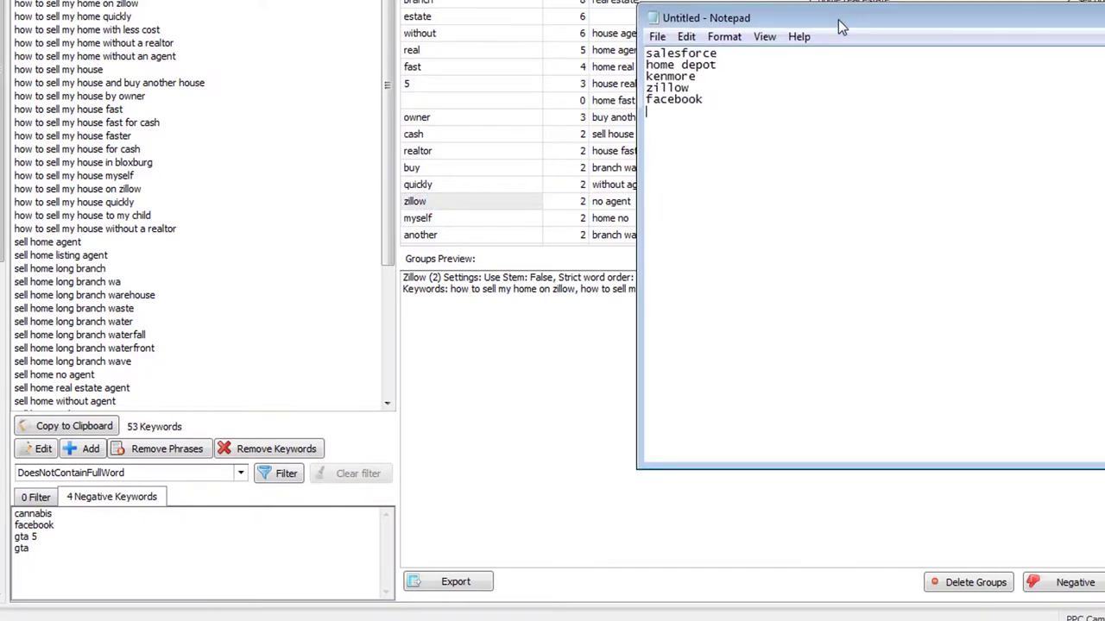
key("alt+Tab")
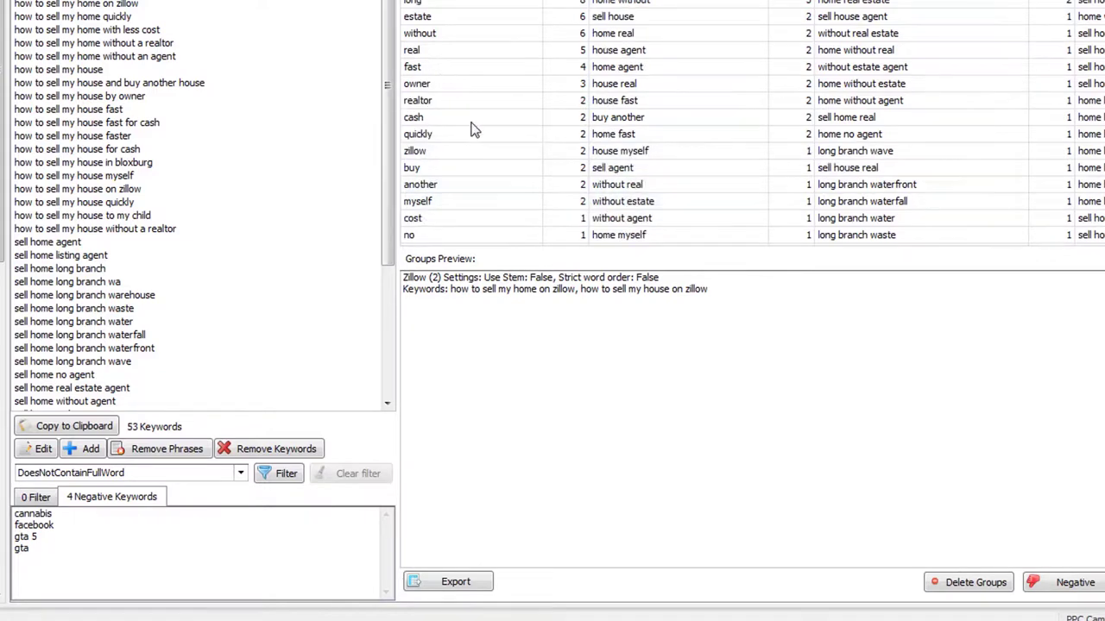
Mark kentucky as a negative keyword after previewing the quickly and cash groups
left_click(456, 133)
left_click(454, 119)
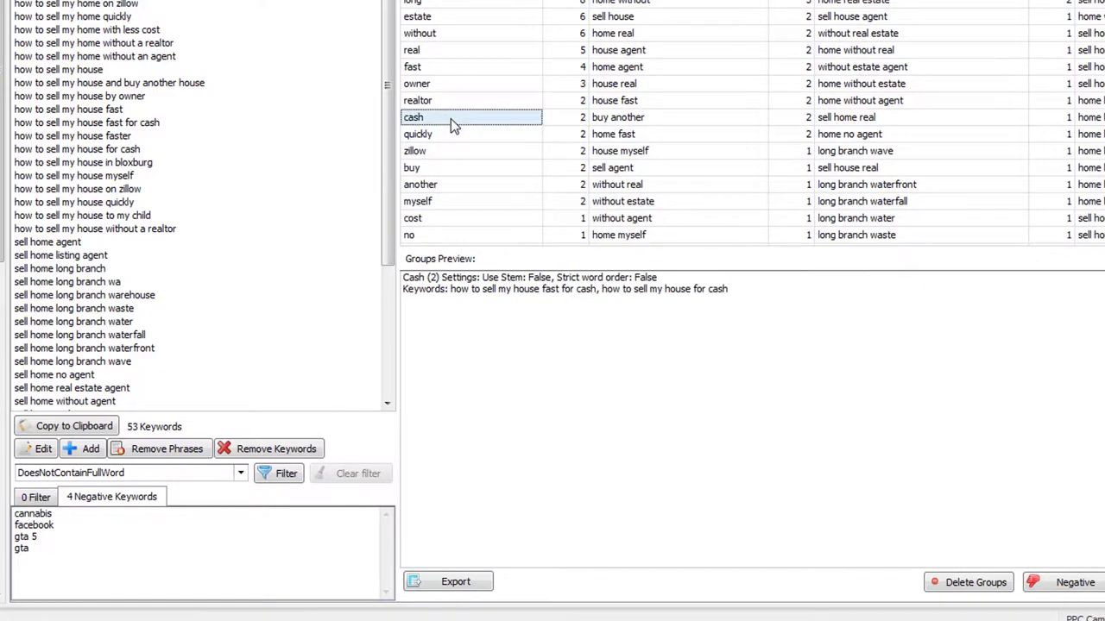
scroll(648, 152, "down", 4)
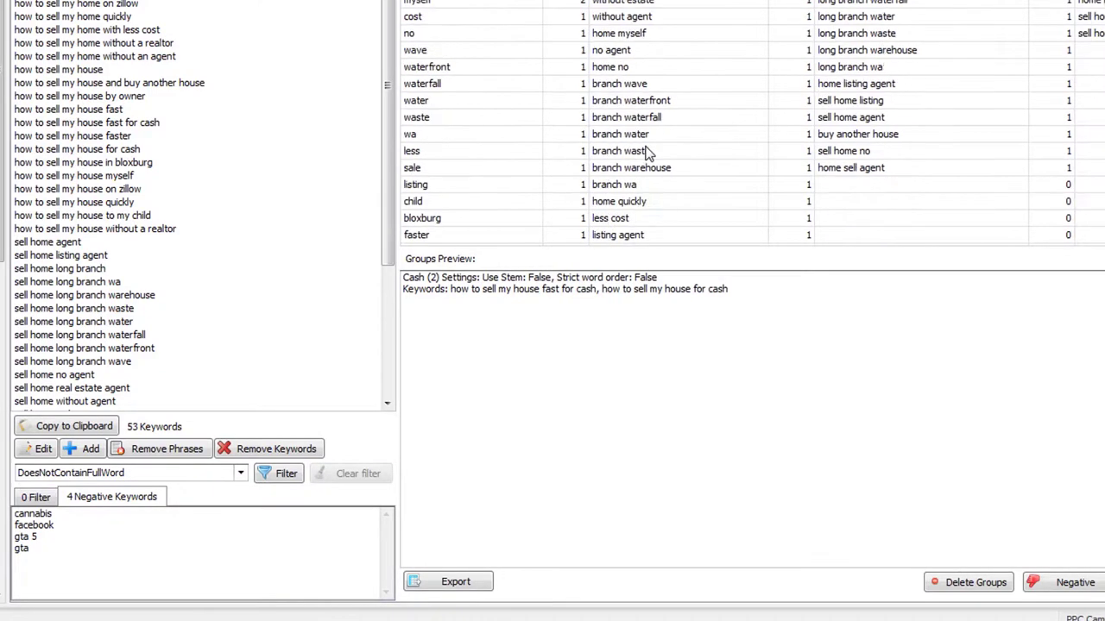
scroll(649, 152, "down", 2)
left_click(464, 157)
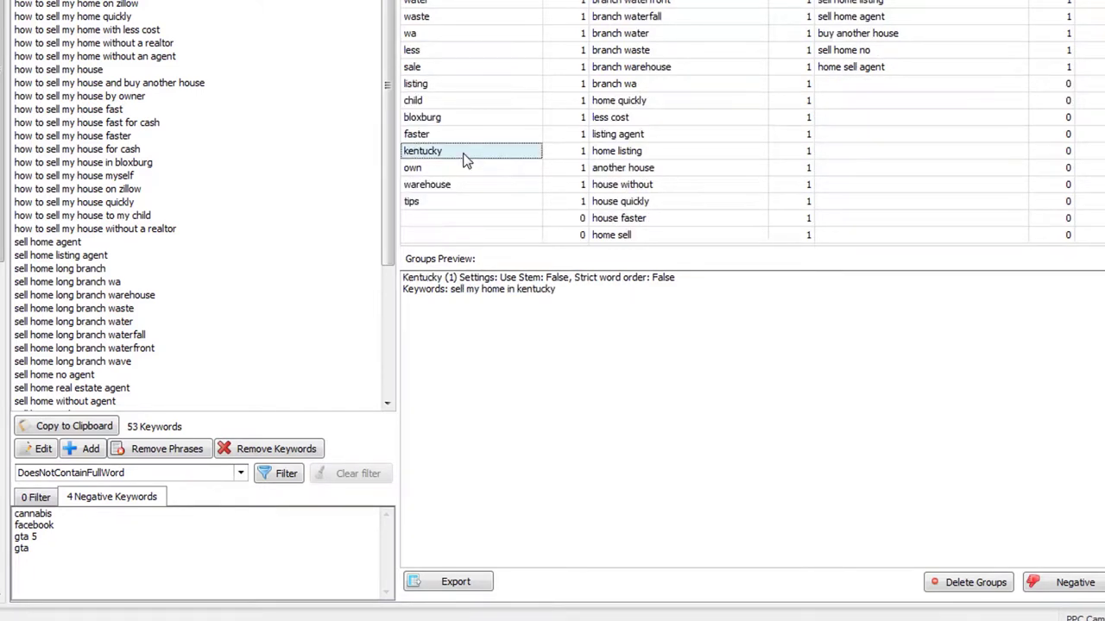
right_click(465, 160)
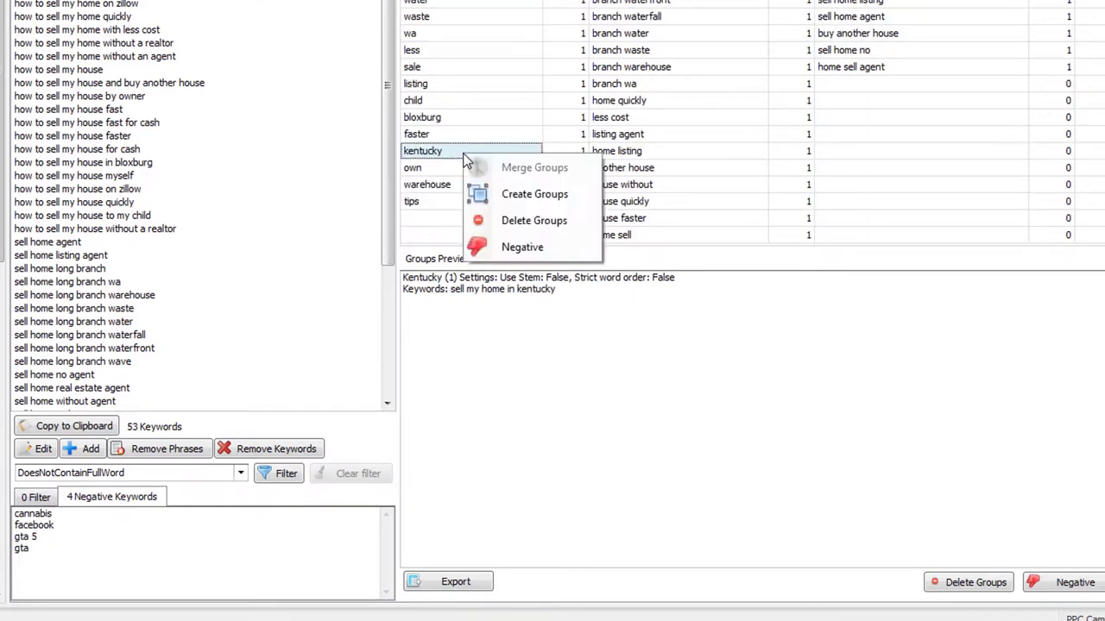
left_click(525, 252)
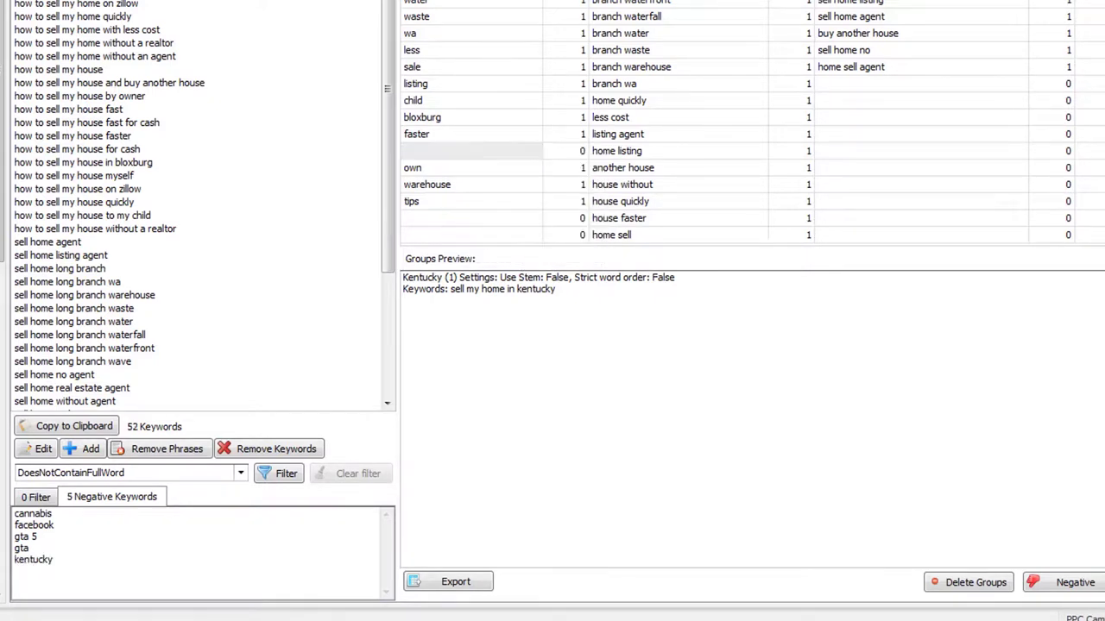
Review the 52 remaining keyword phrases
left_click(161, 177)
left_click(167, 218)
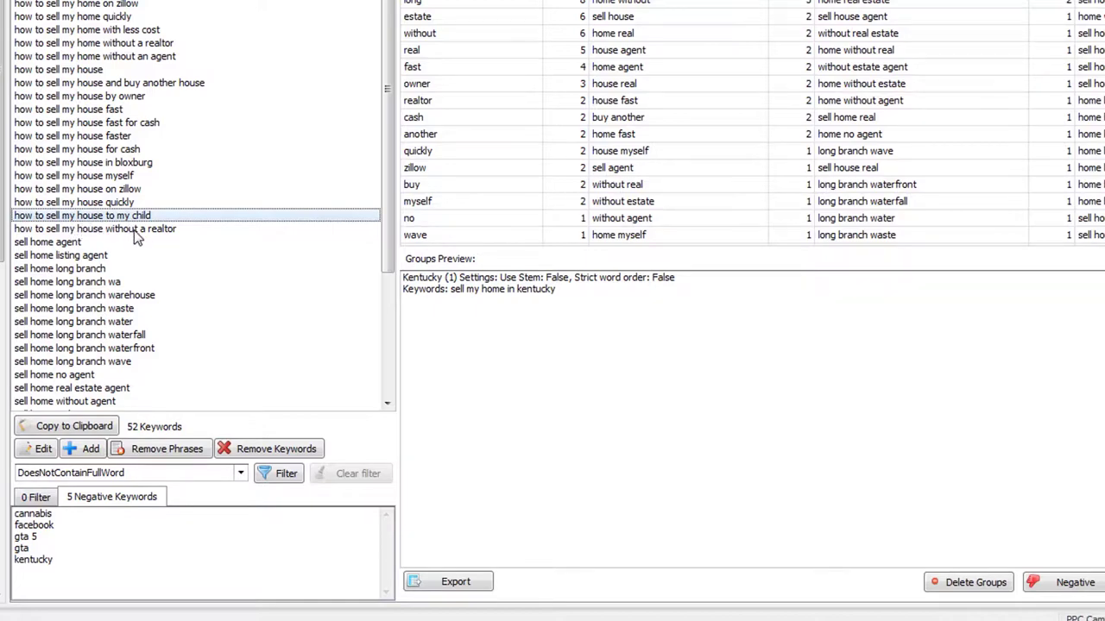
left_click(140, 231)
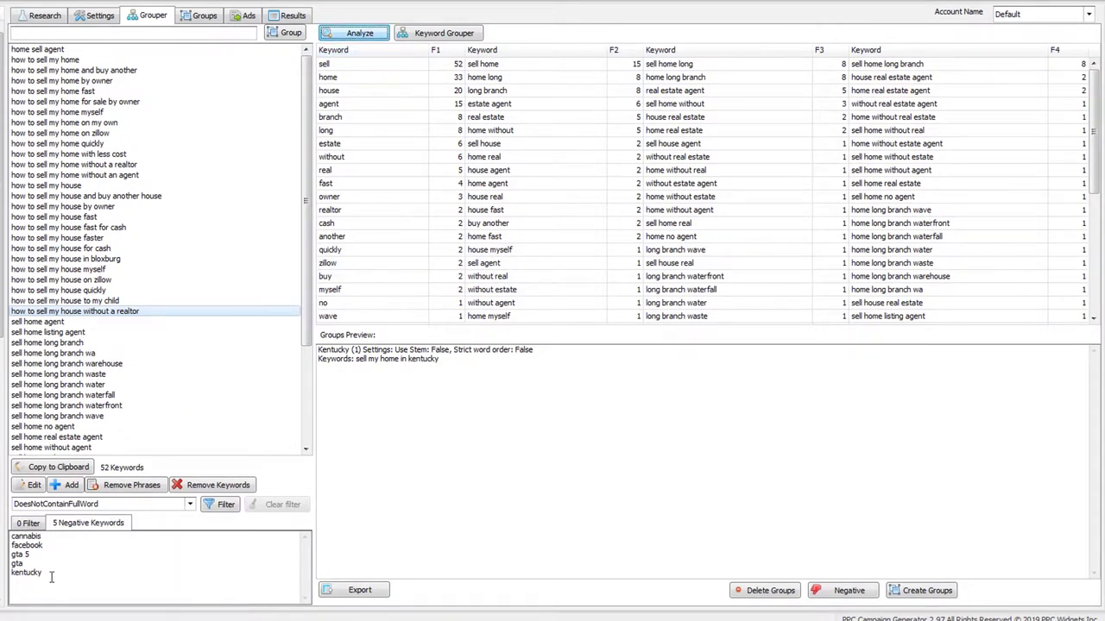
left_click(233, 35)
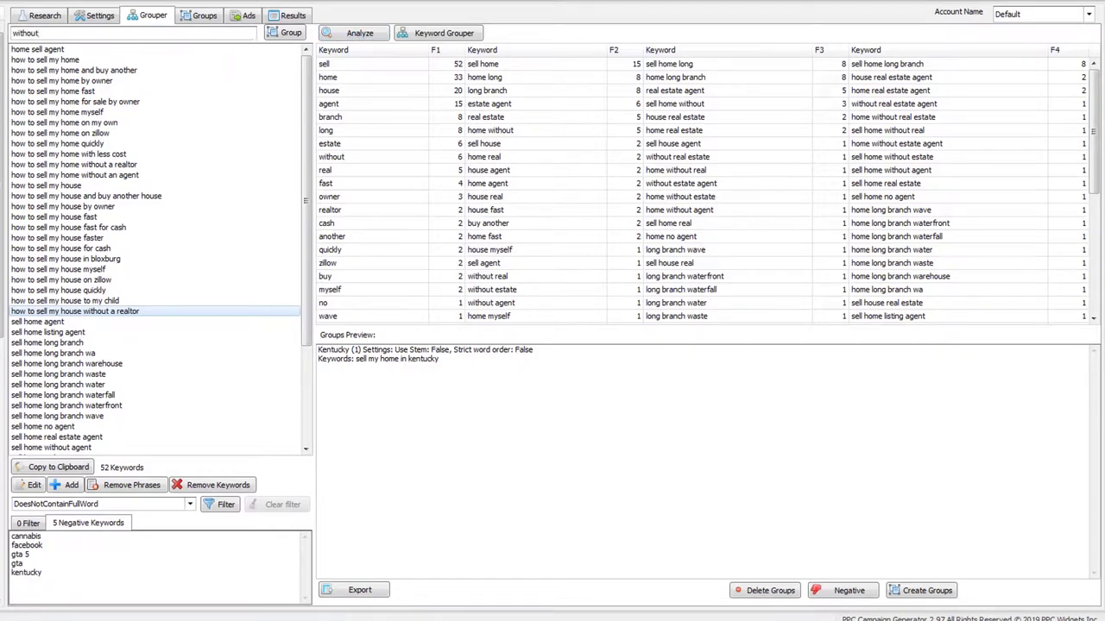
Filter the keyword list to terms containing 'without' and review the matching keywords
type("without")
key("Return")
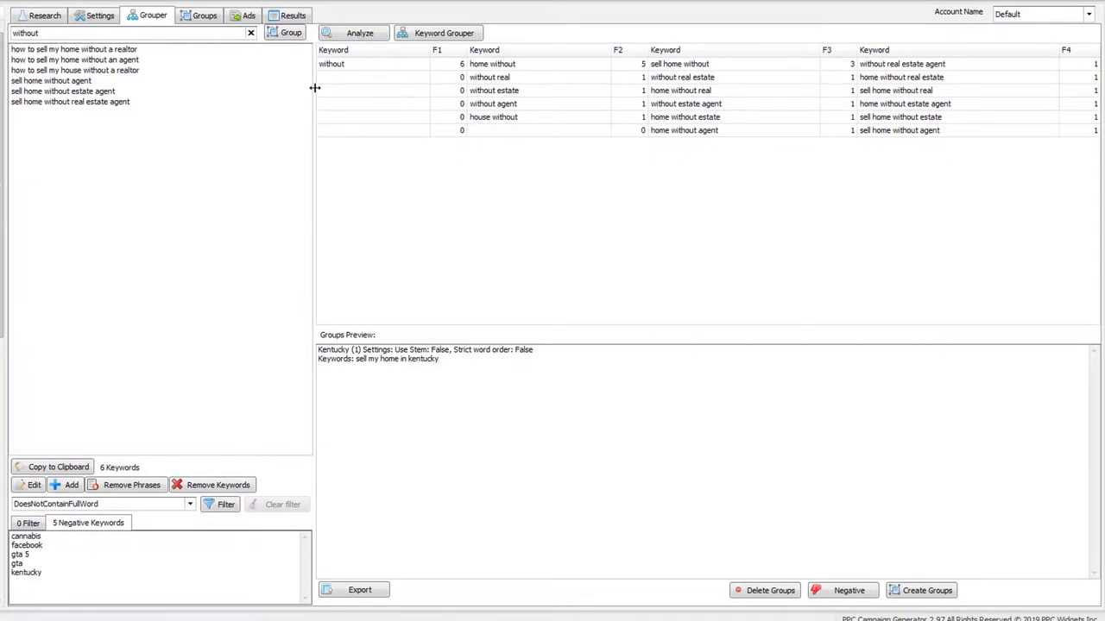
left_click(90, 49)
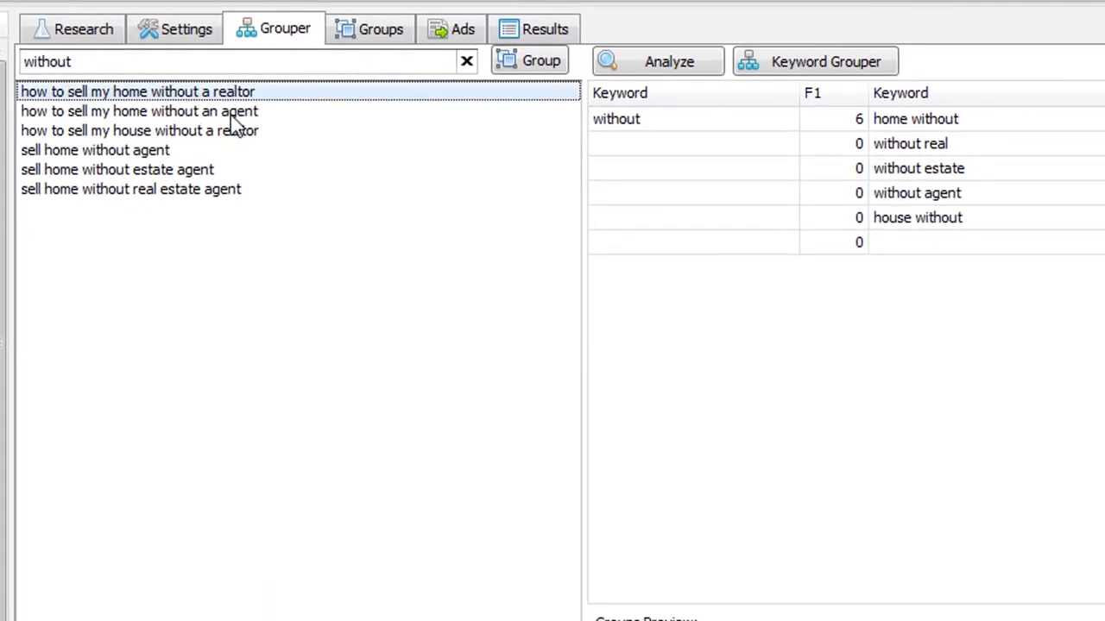
left_click(231, 116)
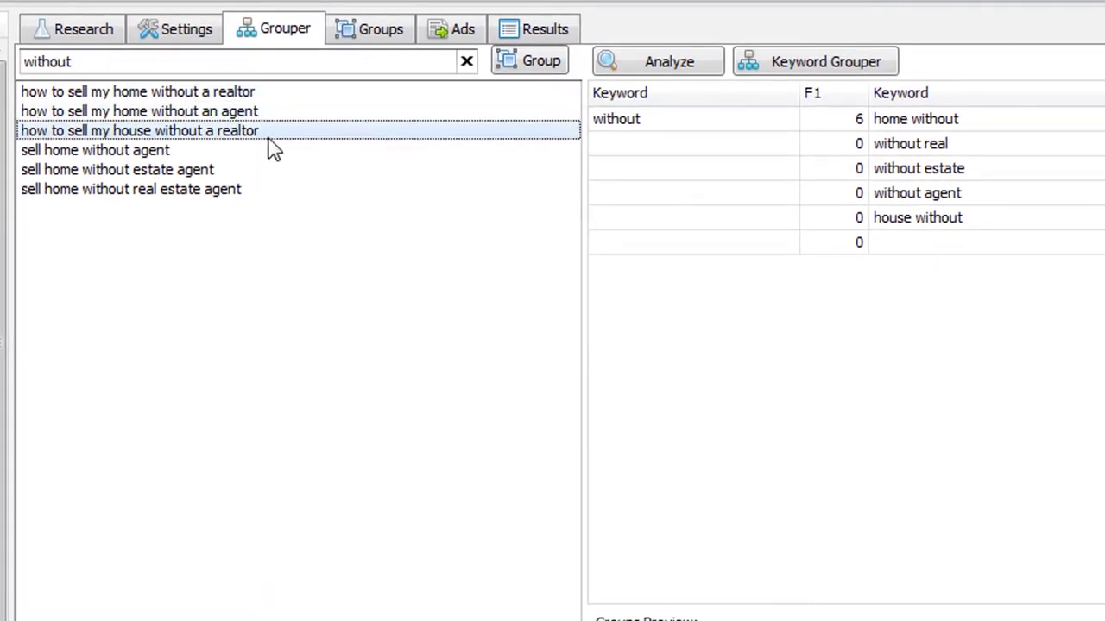
left_click(260, 152)
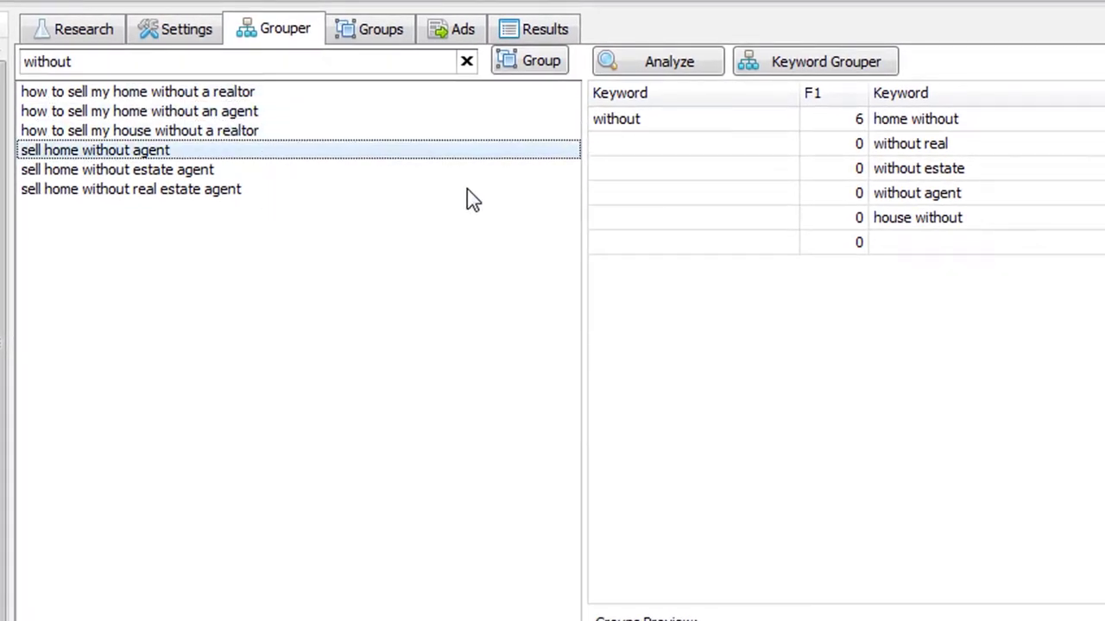
Mark the 'without' group as the sixth negative keyword and clear the search, leaving 46 keywords
left_click(701, 137)
right_click(703, 136)
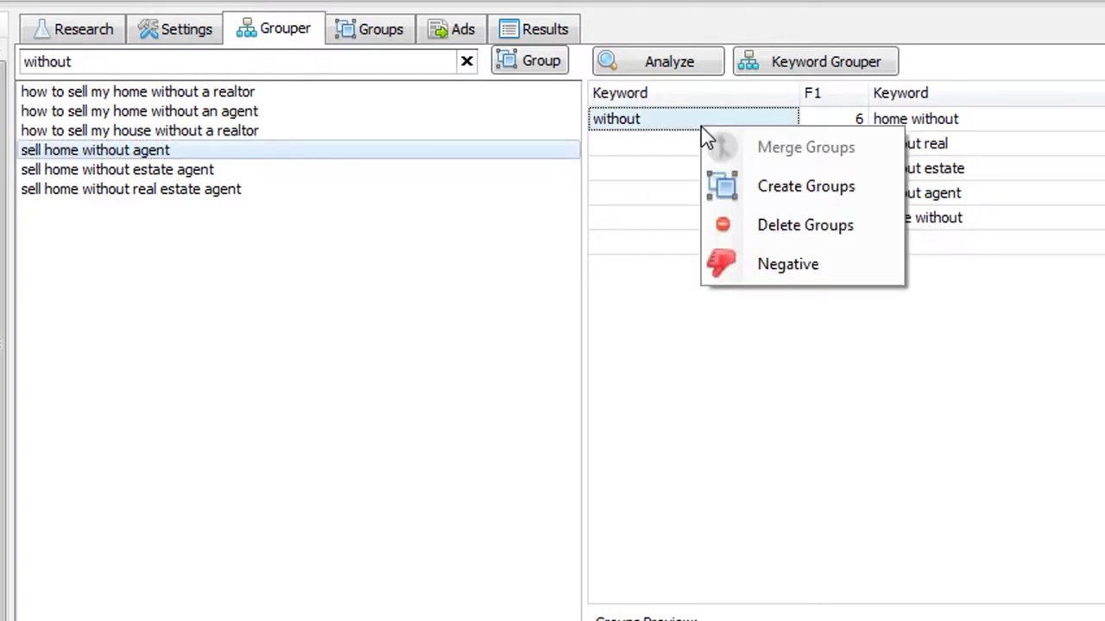
left_click(767, 271)
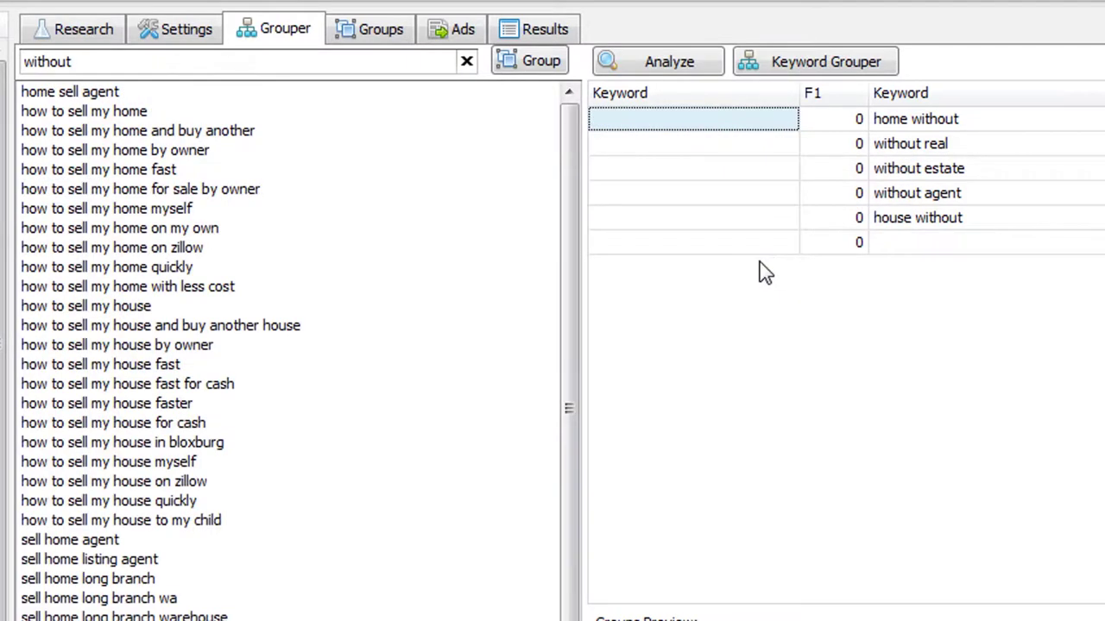
left_click(466, 61)
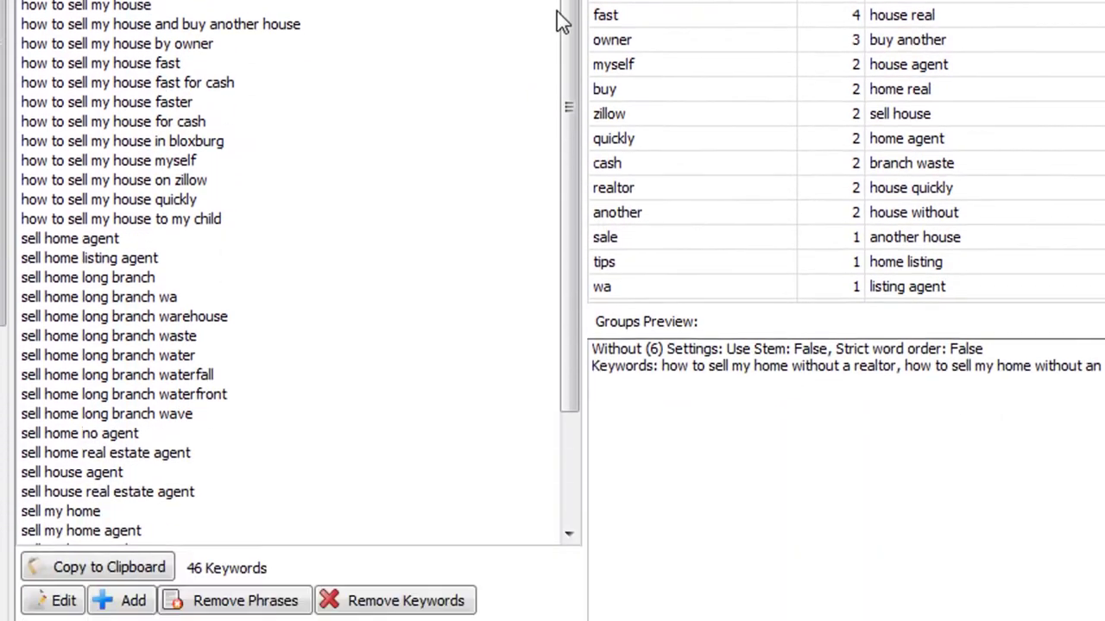
scroll(516, 365, "down", 3)
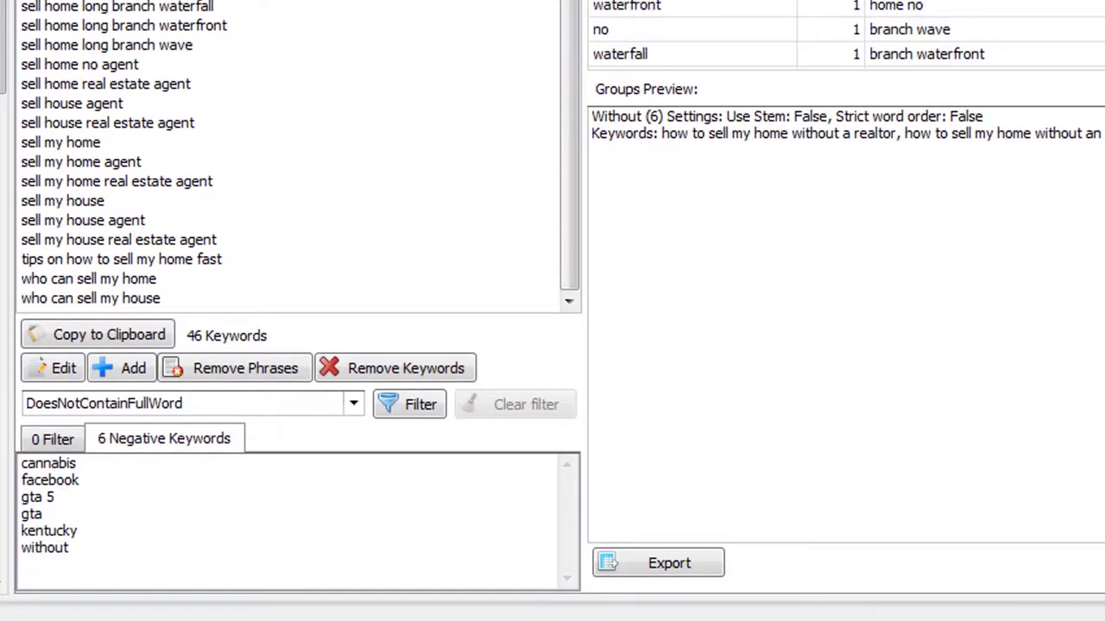
scroll(423, 17, "up", 2)
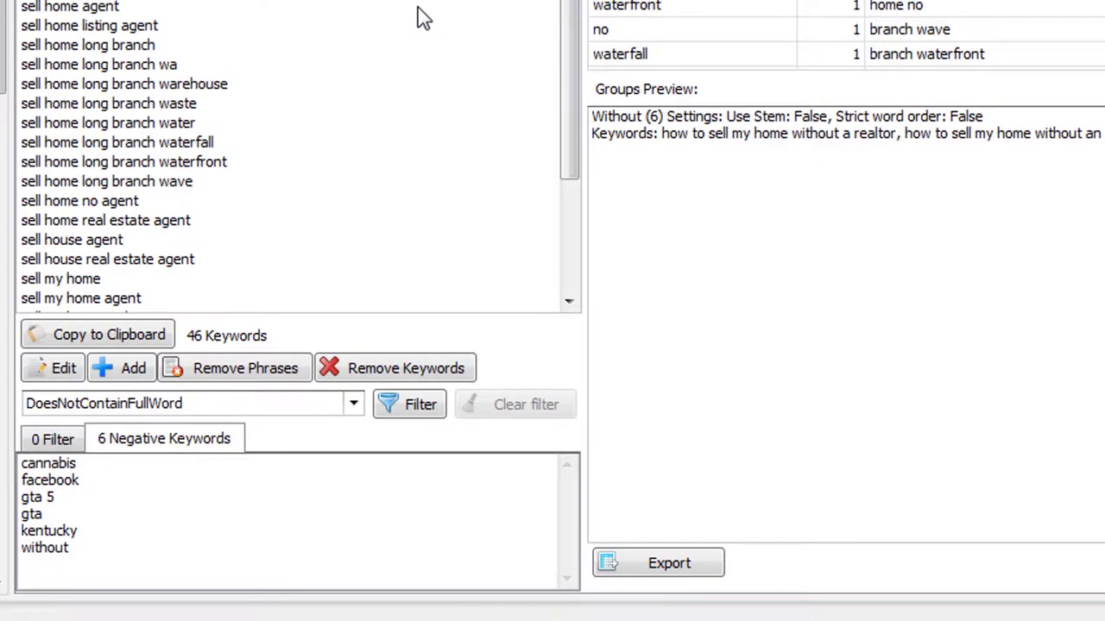
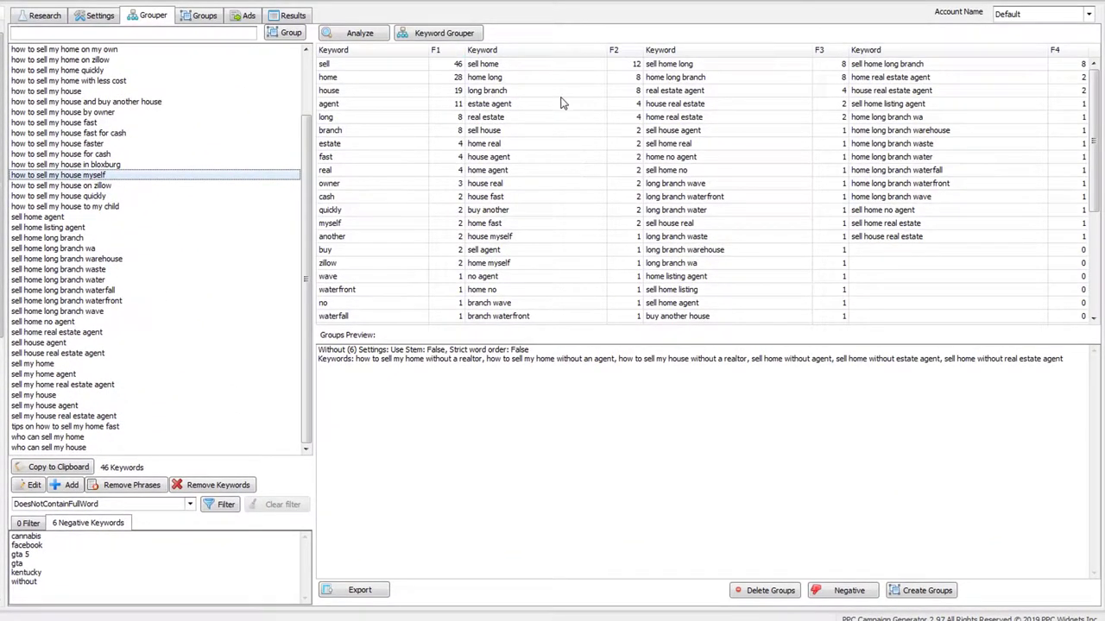
Preview the Sell Home and Sell Home Long keyword groups in the Grouper
left_click(510, 68)
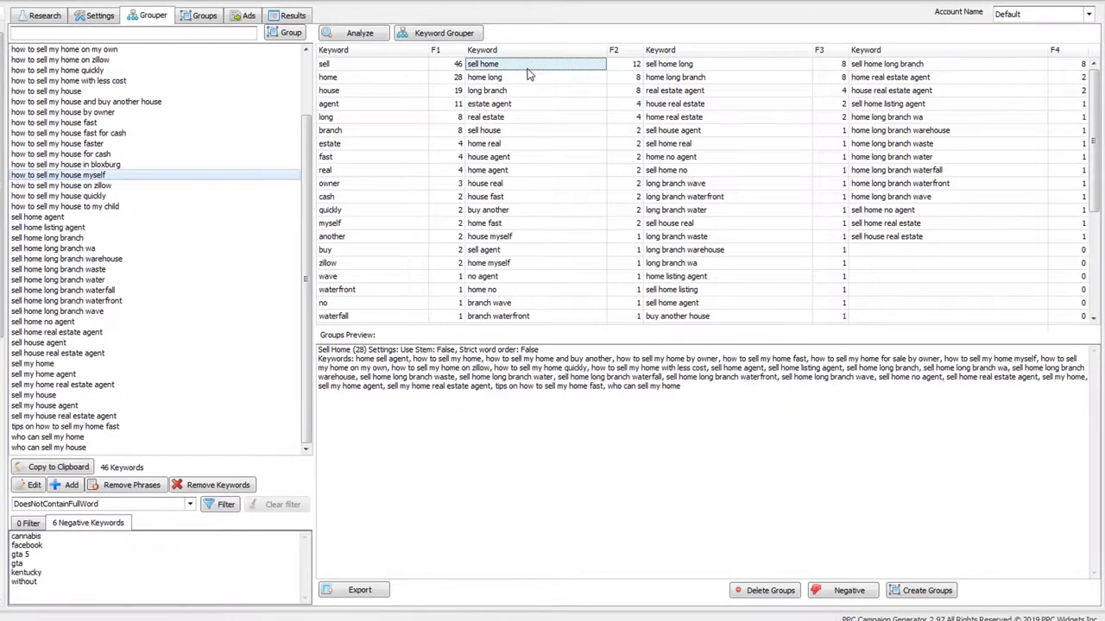
left_click(686, 69)
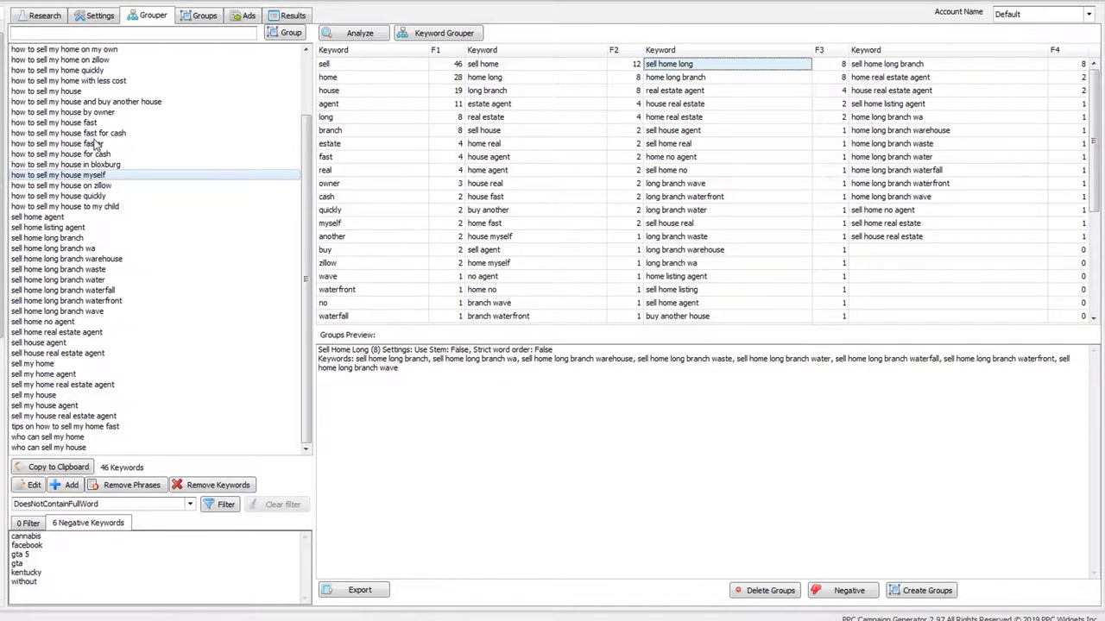
left_click(122, 134)
scroll(143, 127, "up", 2)
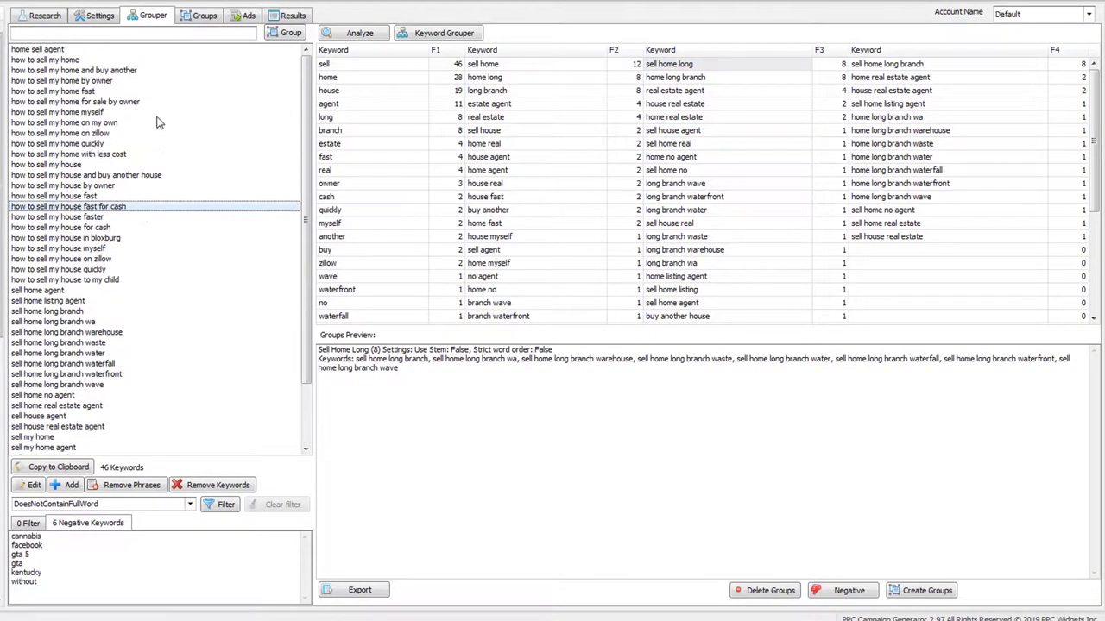
left_click(171, 33)
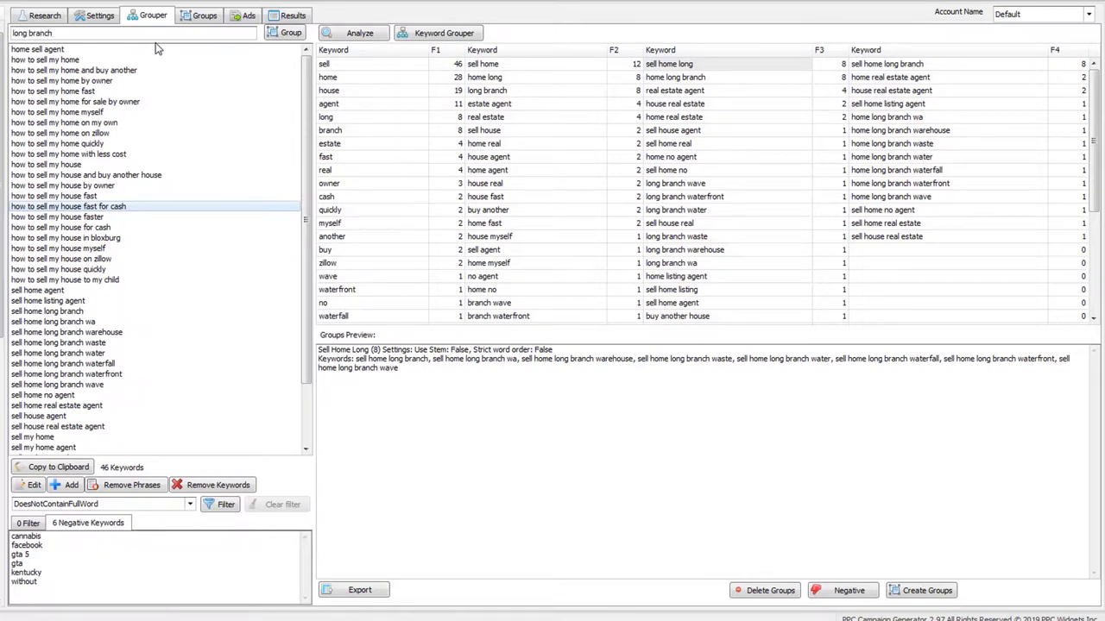
Filter keywords by 'long branch' and delete all eight matches, leaving 38 keywords
type("long branch")
key("Return")
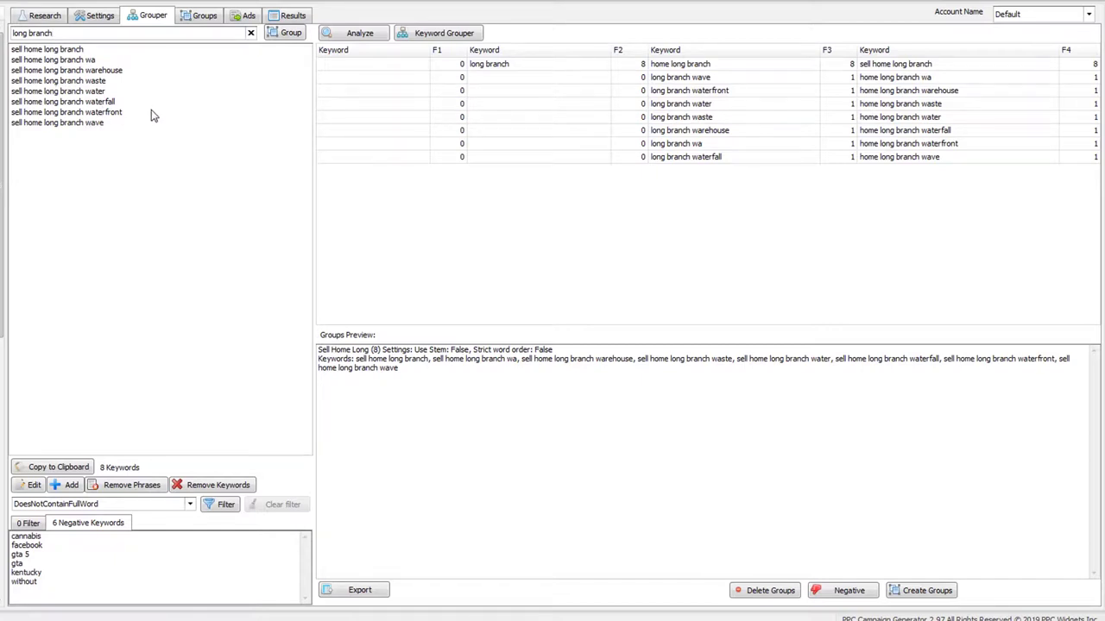
left_click(111, 102)
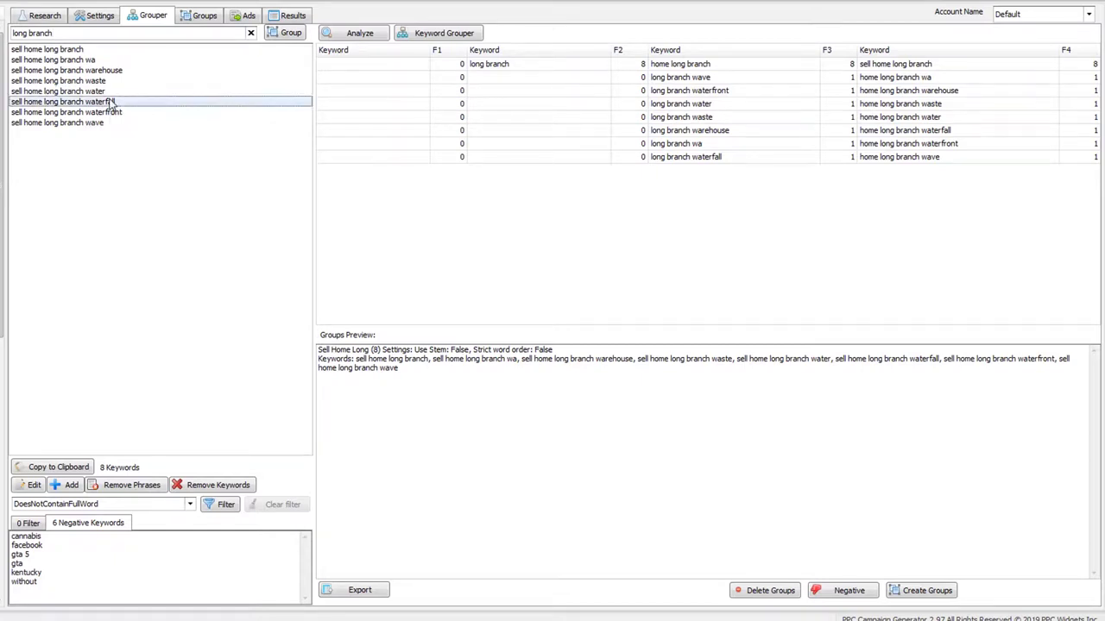
key("ctrl+a")
key("Delete")
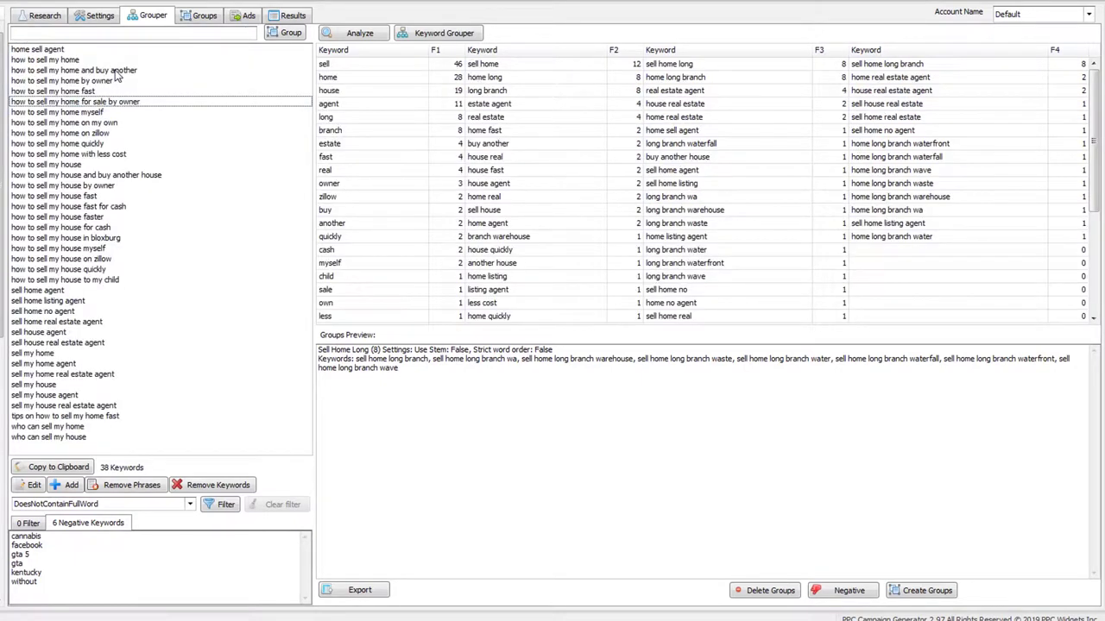
left_click(130, 251)
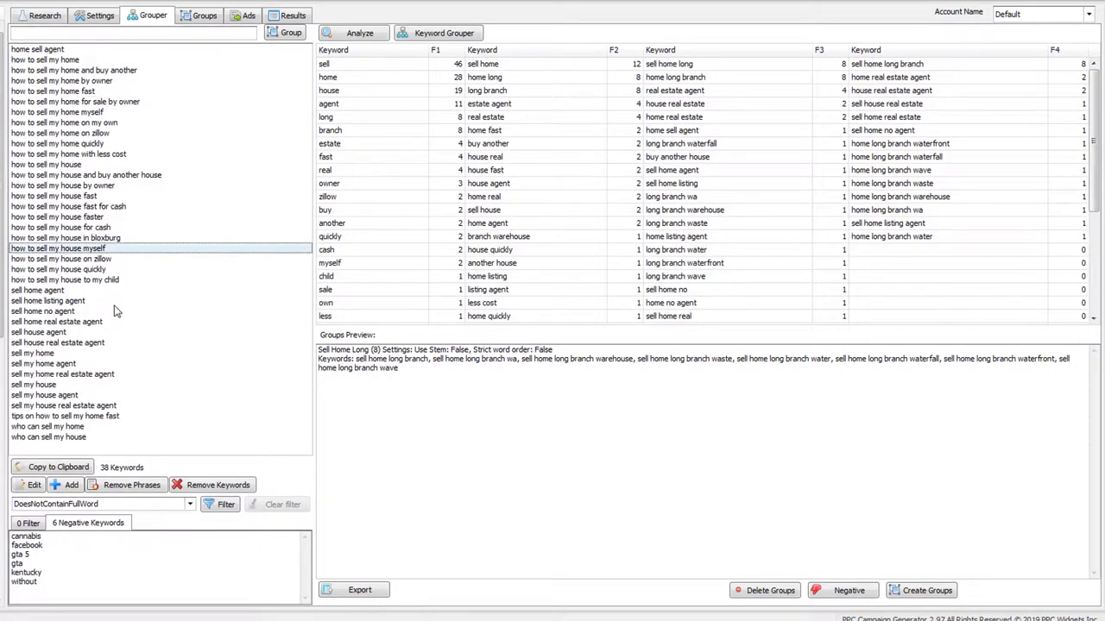
left_click(147, 36)
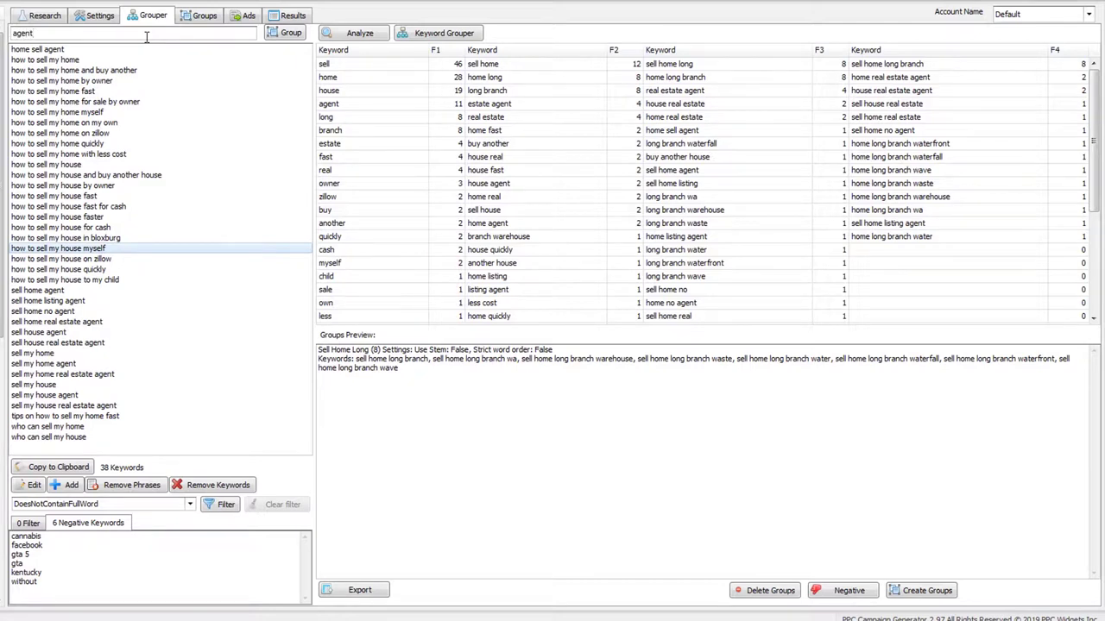
Filter by 'agent' and create an Agent ad group from its 11 keywords
key("Return")
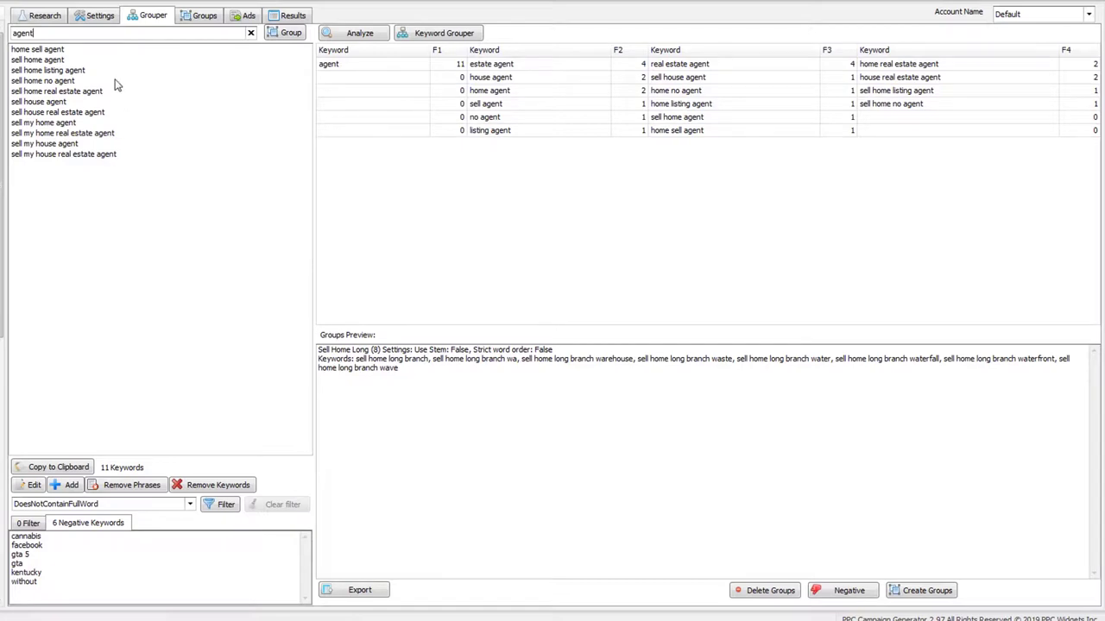
left_click(372, 68)
right_click(373, 68)
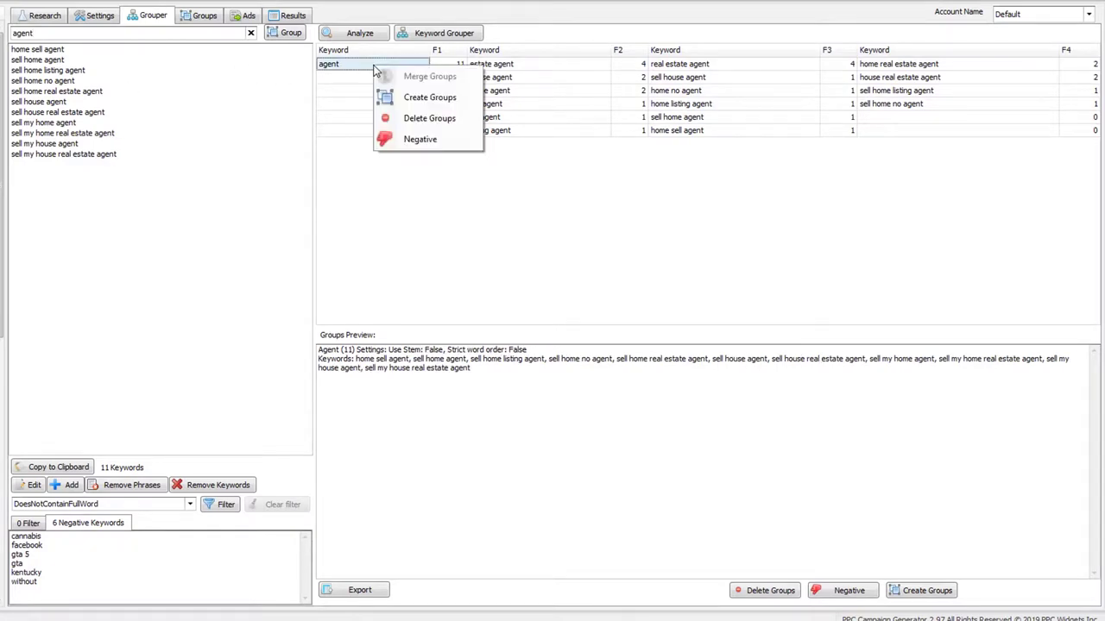
left_click(432, 97)
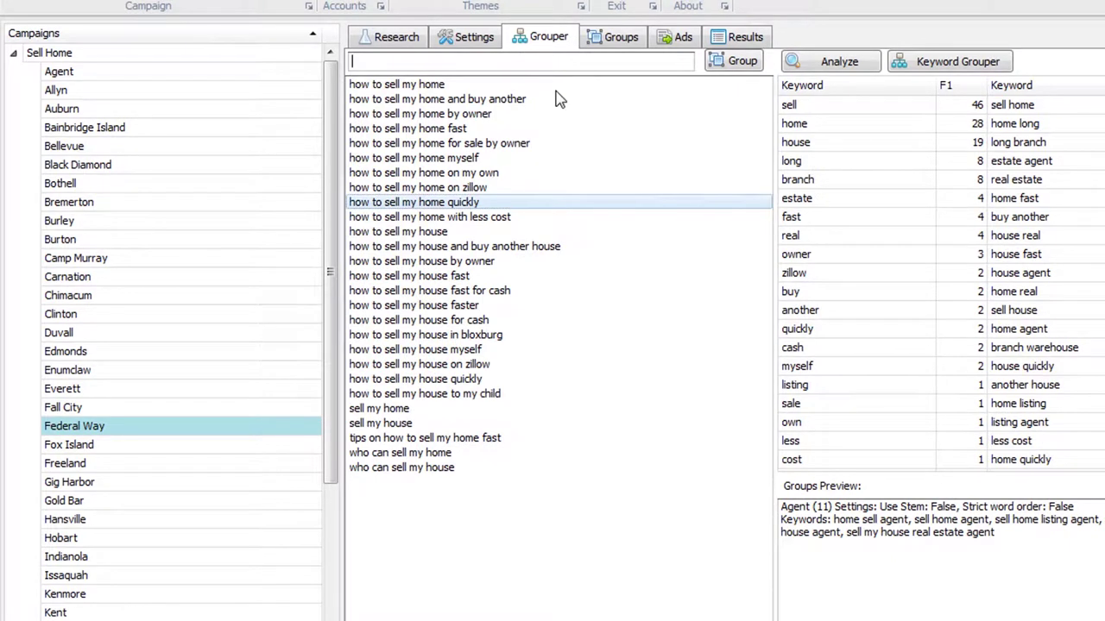
Create the How To Sell My Home and How To Sell My House groups
type("ow to sell my home")
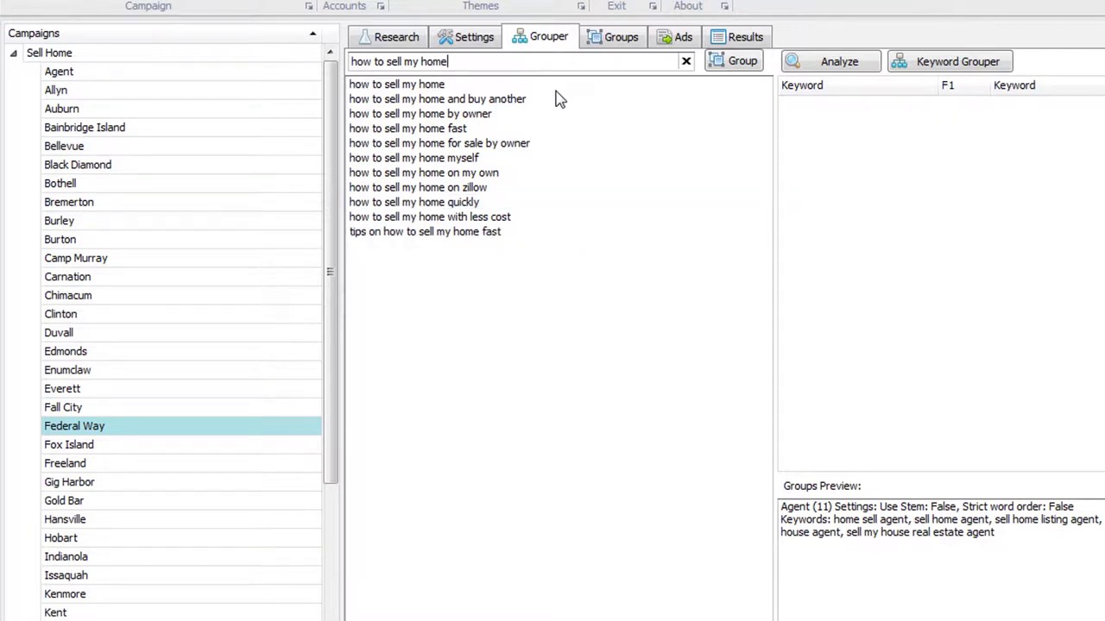
key("Return")
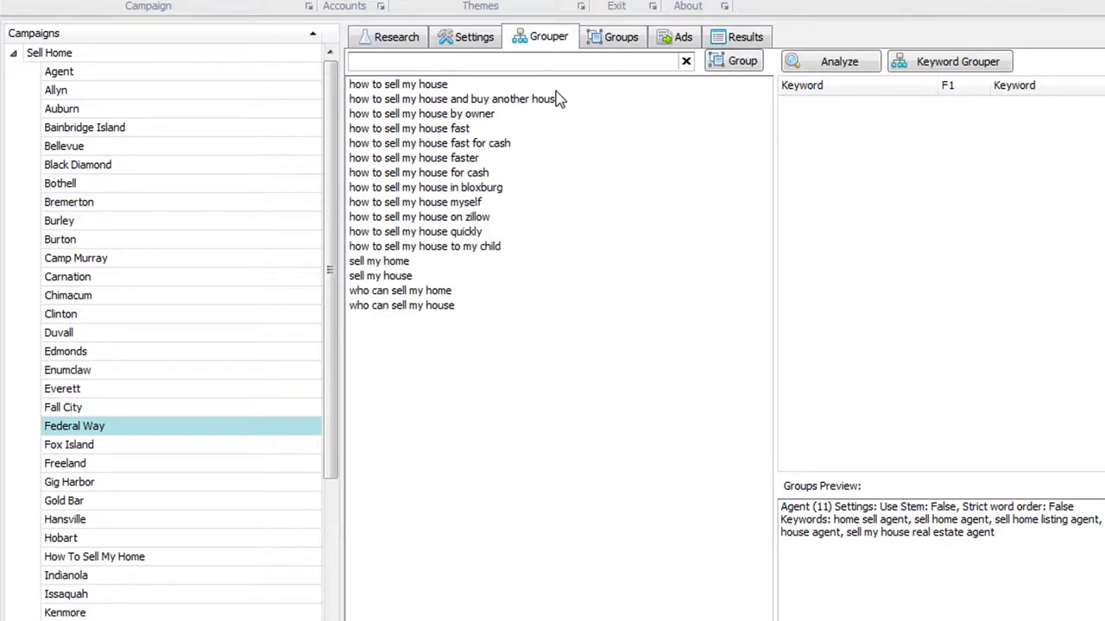
type("how to s")
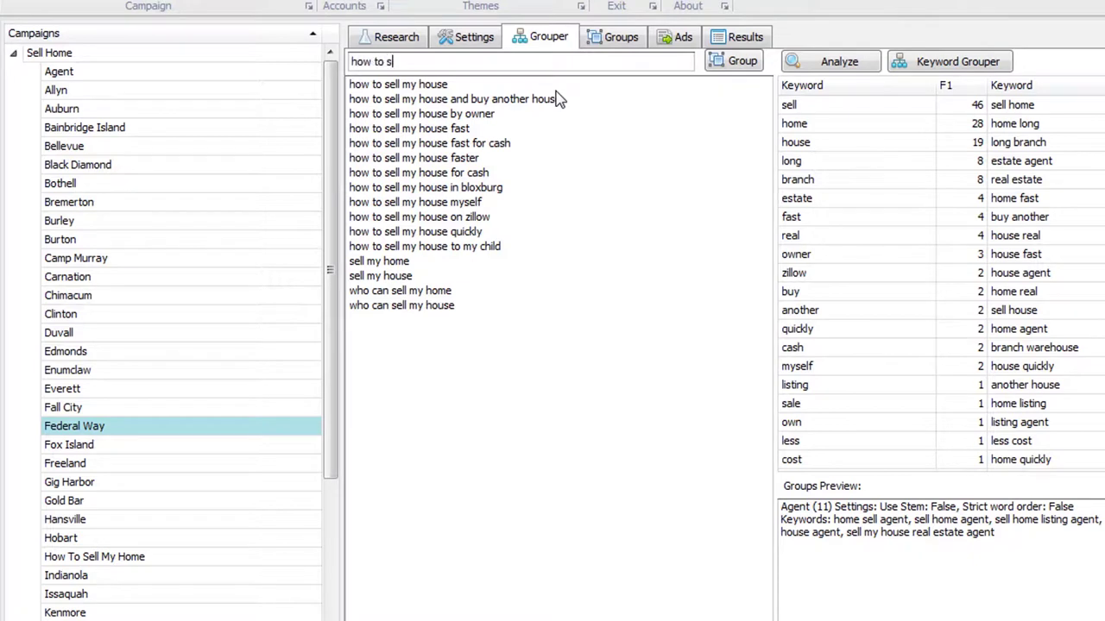
type("ell my house")
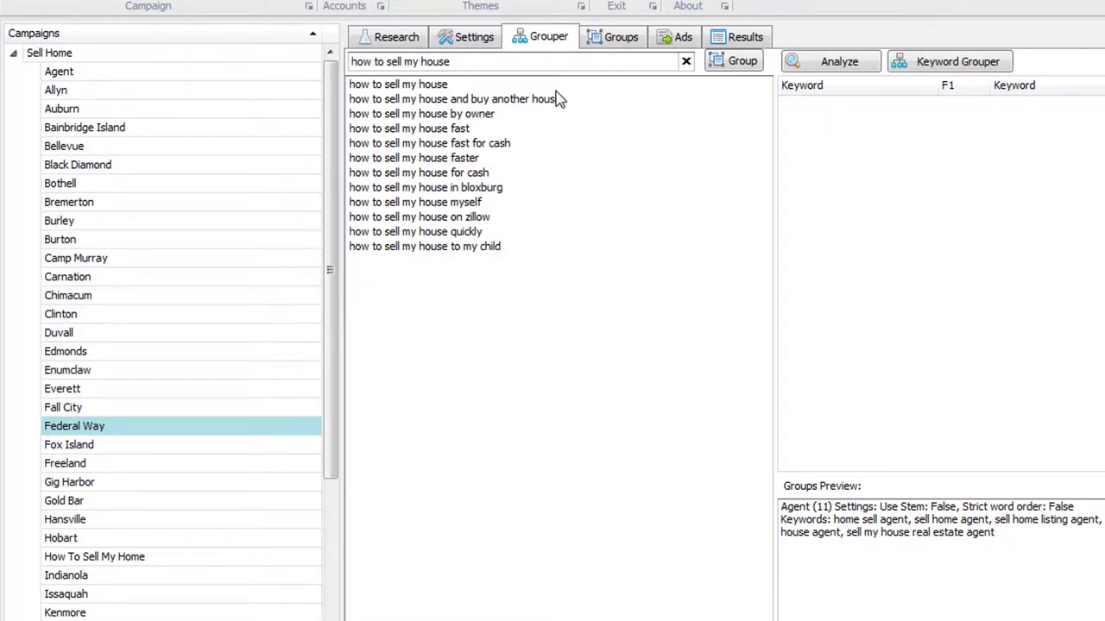
key("Return")
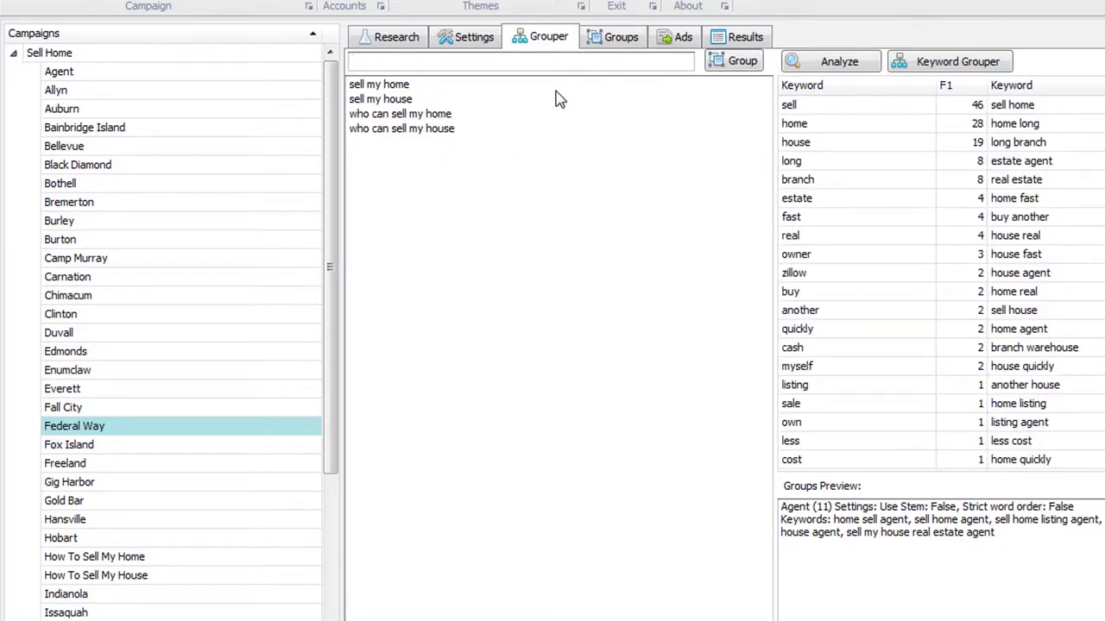
Clear the search box and group all remaining keywords until 0 are left
type("sell my h")
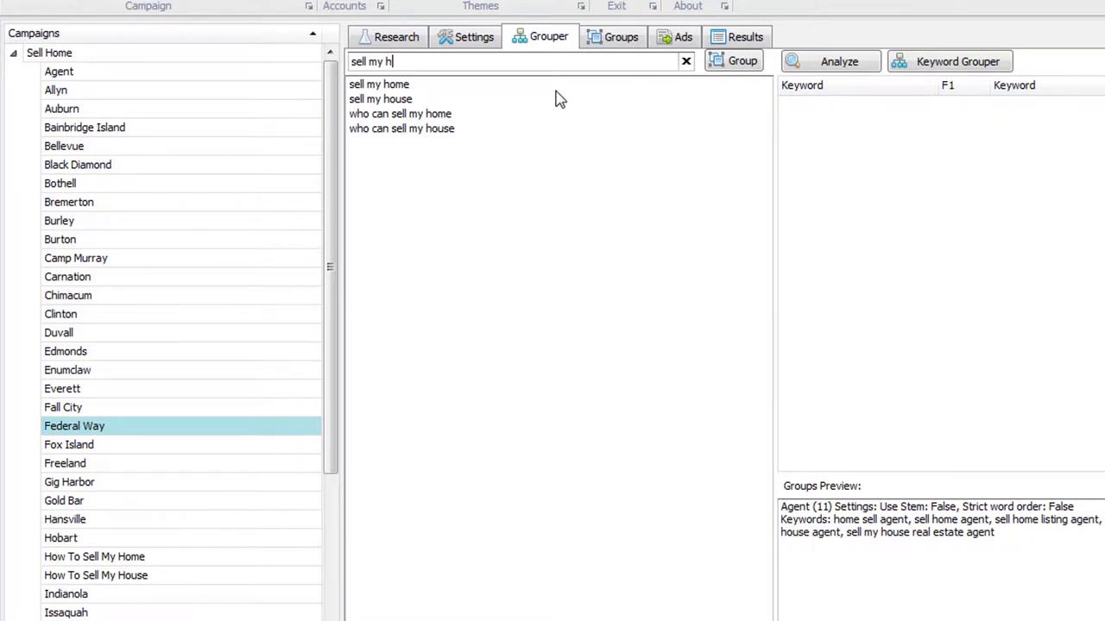
type("ouse")
key("ctrl+a")
key("BackSpace")
type("sell my")
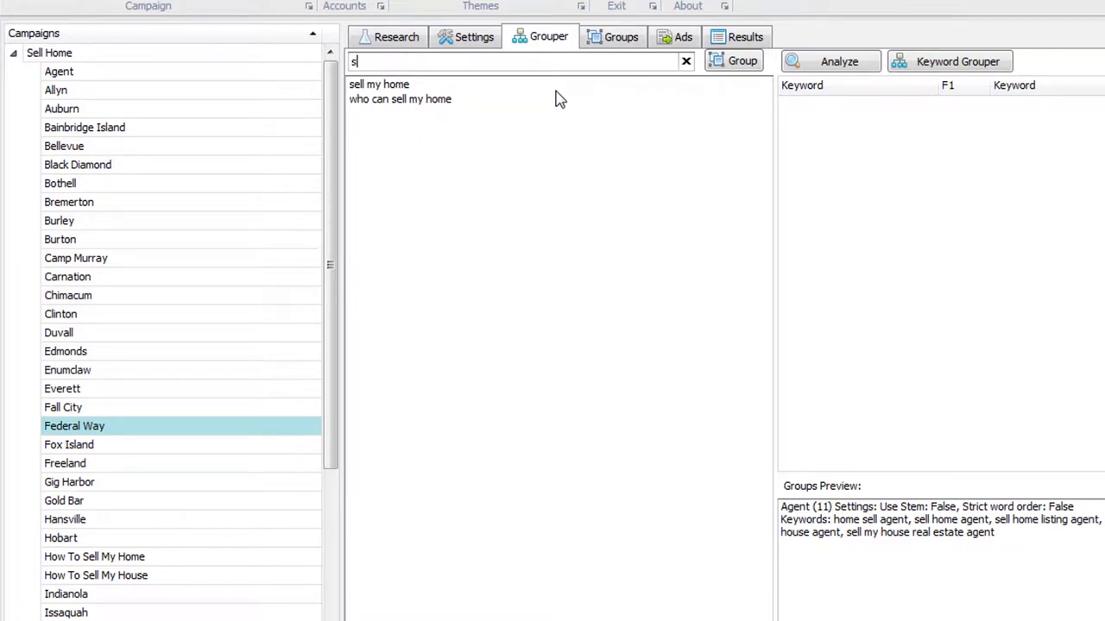
key("ctrl+a")
key("BackSpace")
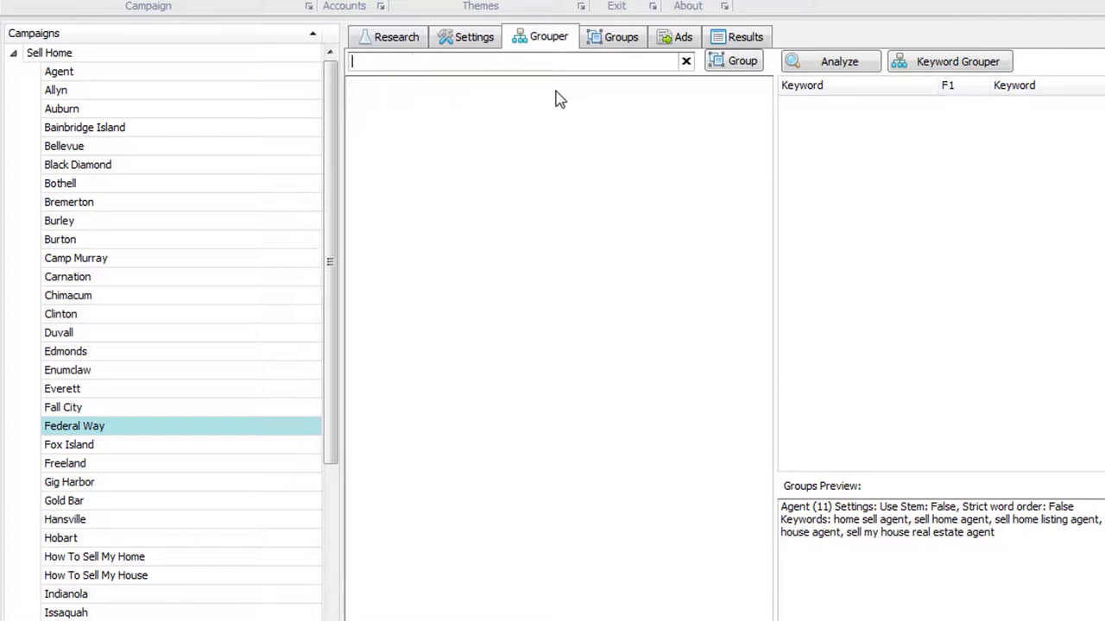
left_click(713, 62)
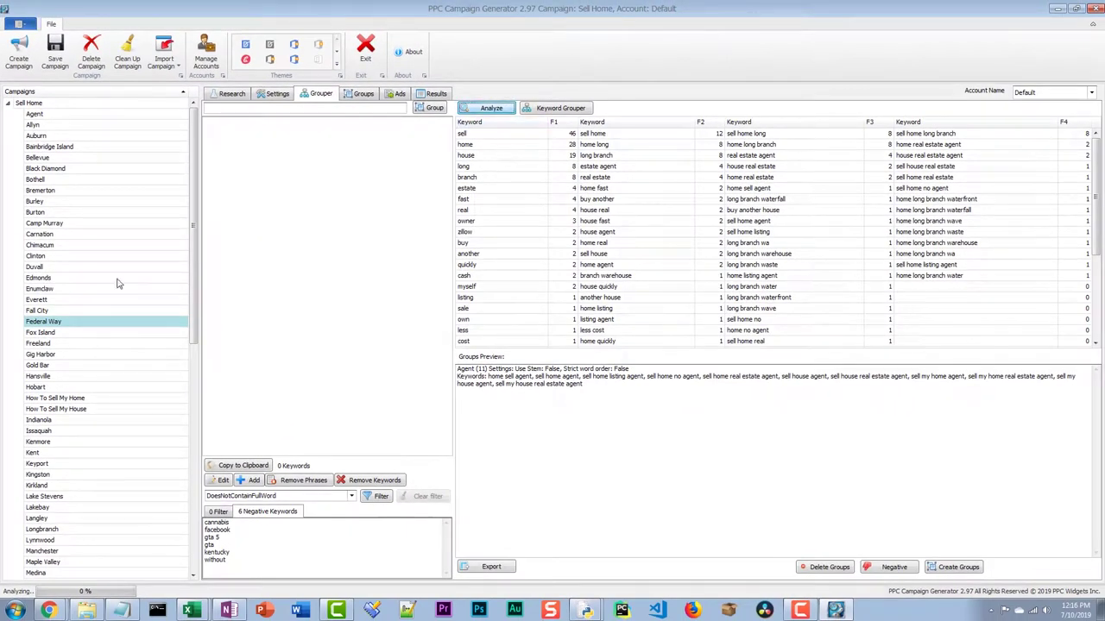
Check the new How To Sell groups, then show all 85 Sell Home ad groups
left_click(81, 345)
left_click(86, 400)
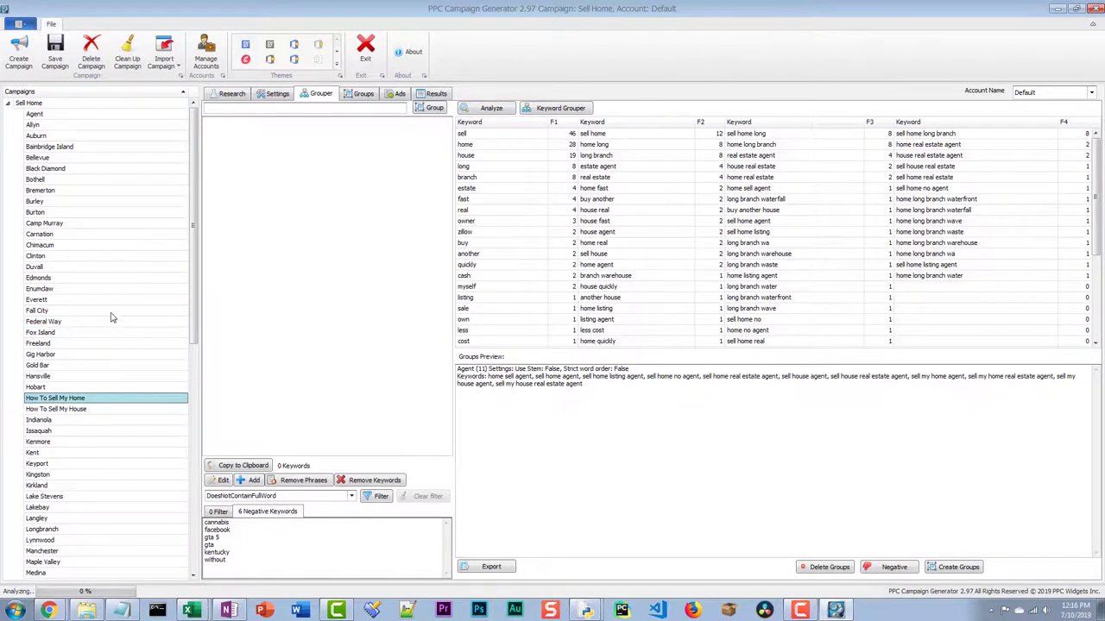
scroll(118, 386, "down", 1)
left_click(86, 380)
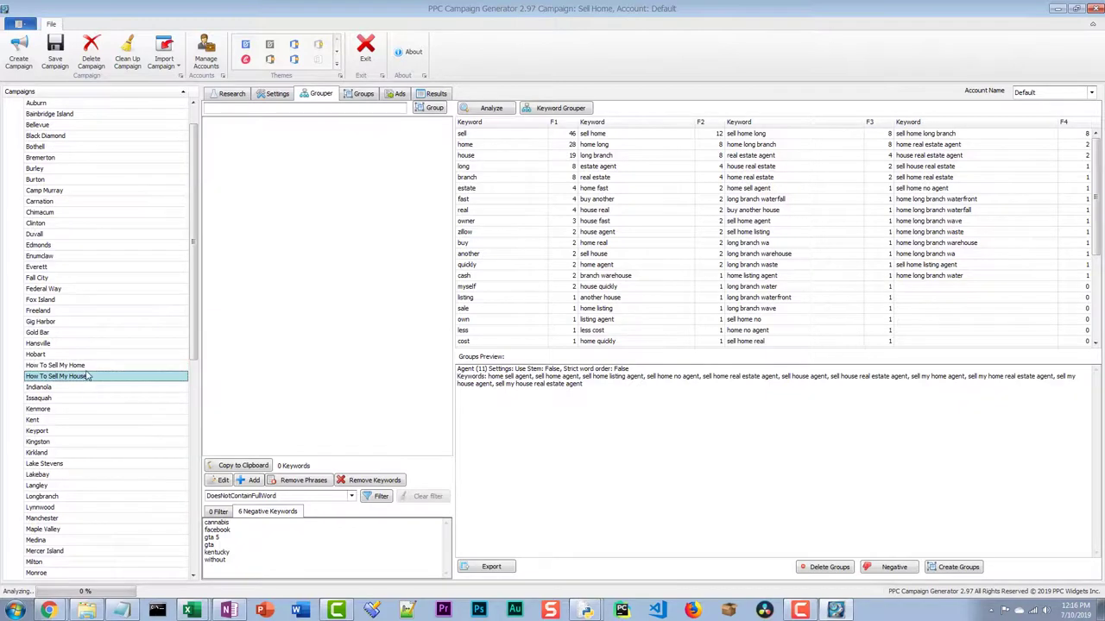
left_click(88, 368)
scroll(109, 336, "up", 1)
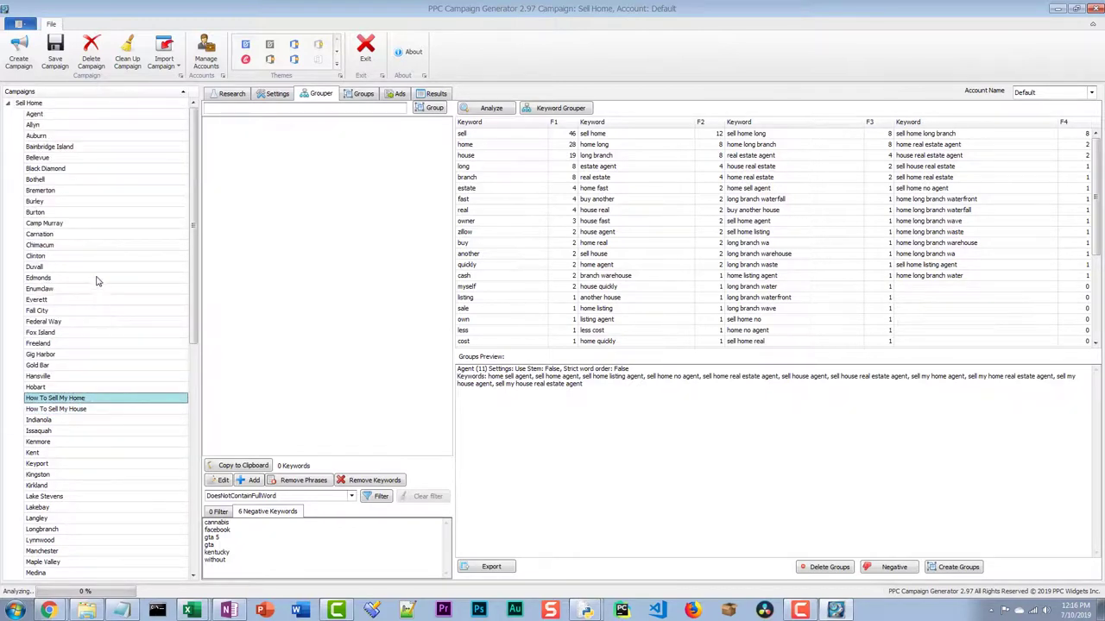
left_click(108, 106)
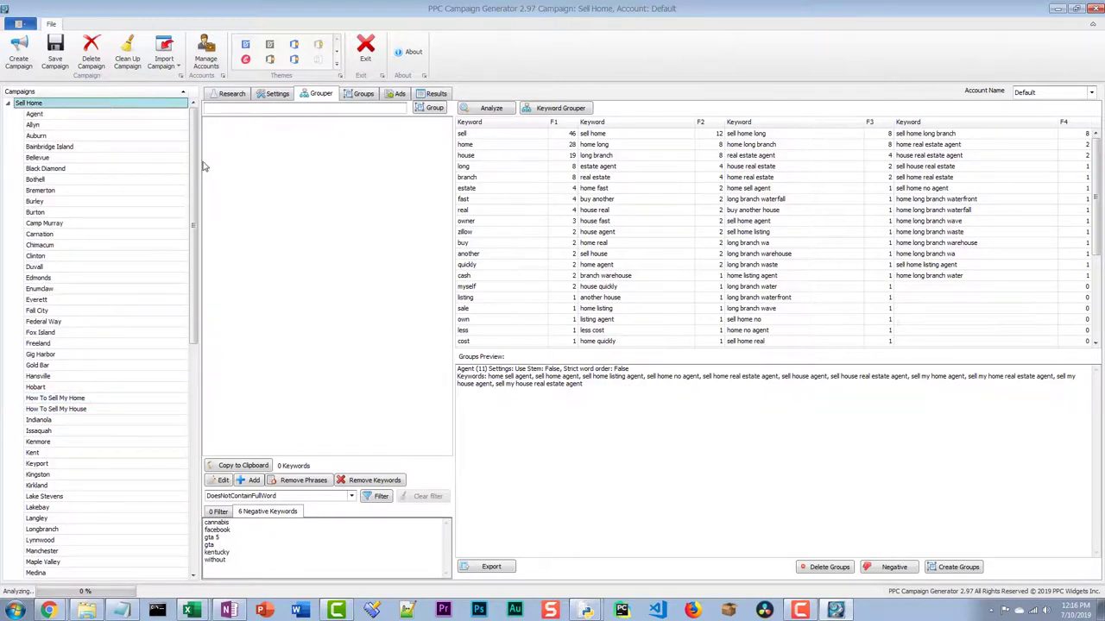
left_click(361, 95)
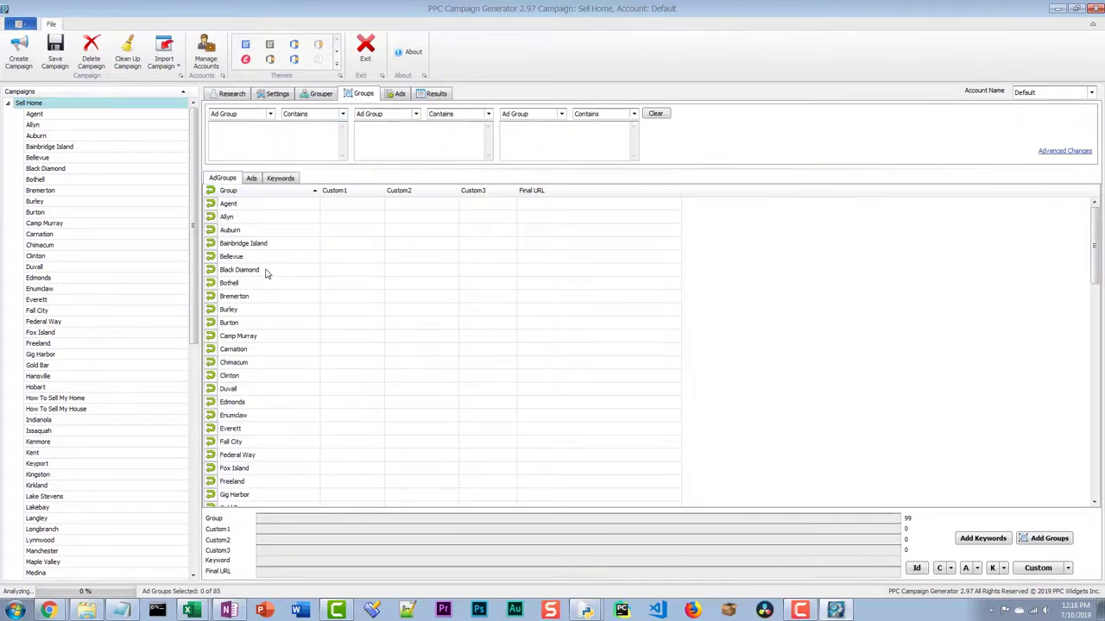
Copy the full town-name list from the Research keyword lists and return to ad groups
scroll(267, 264, "down", 10)
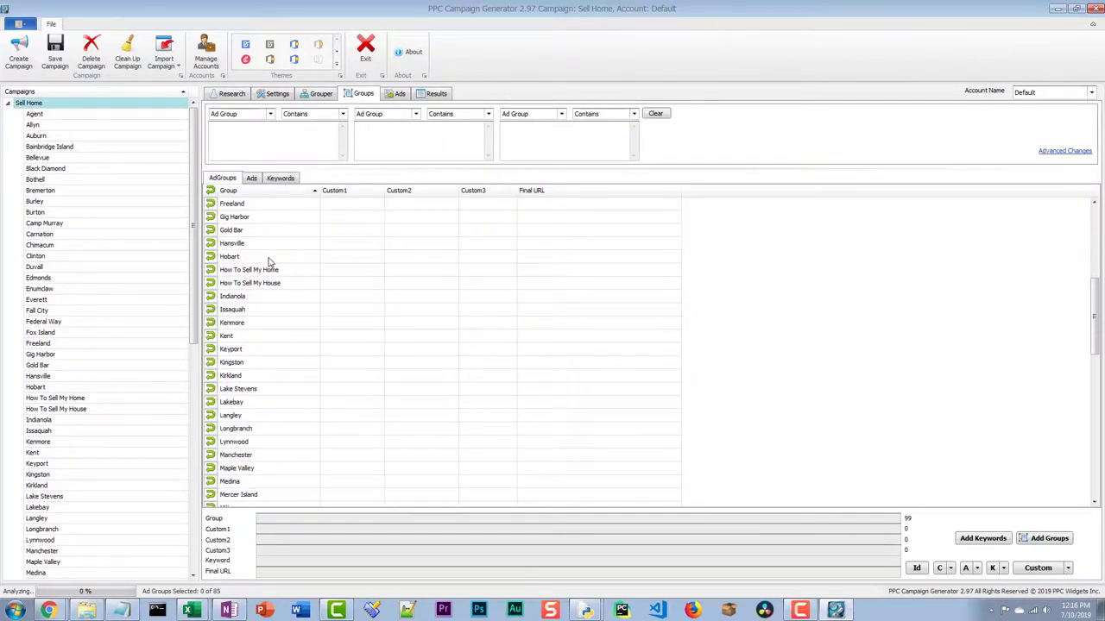
left_click(231, 93)
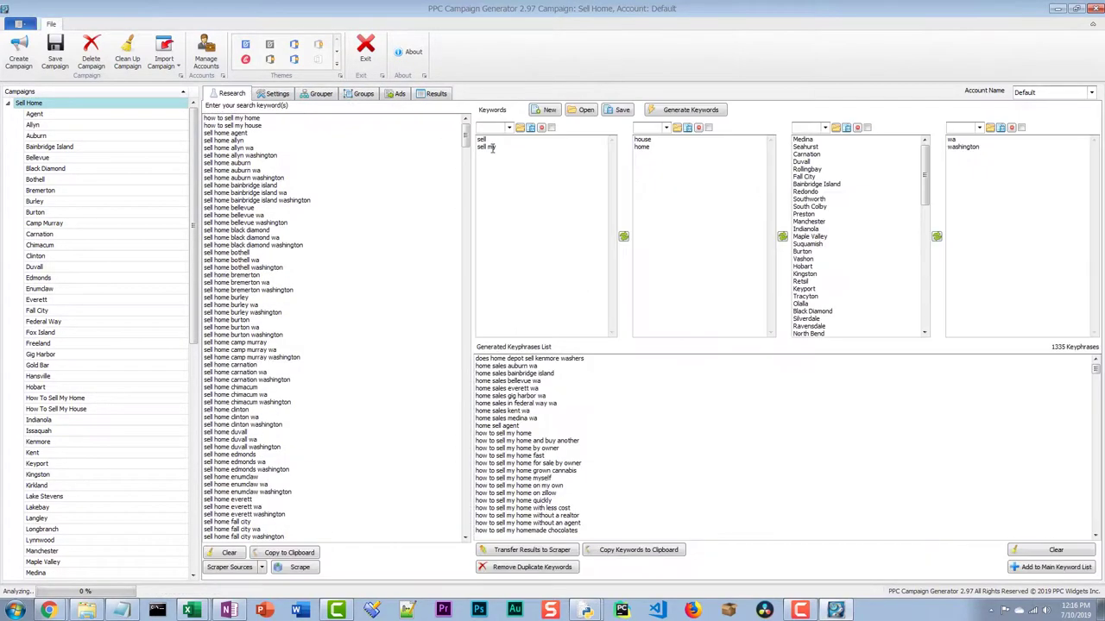
left_click(869, 207)
key("ctrl+a")
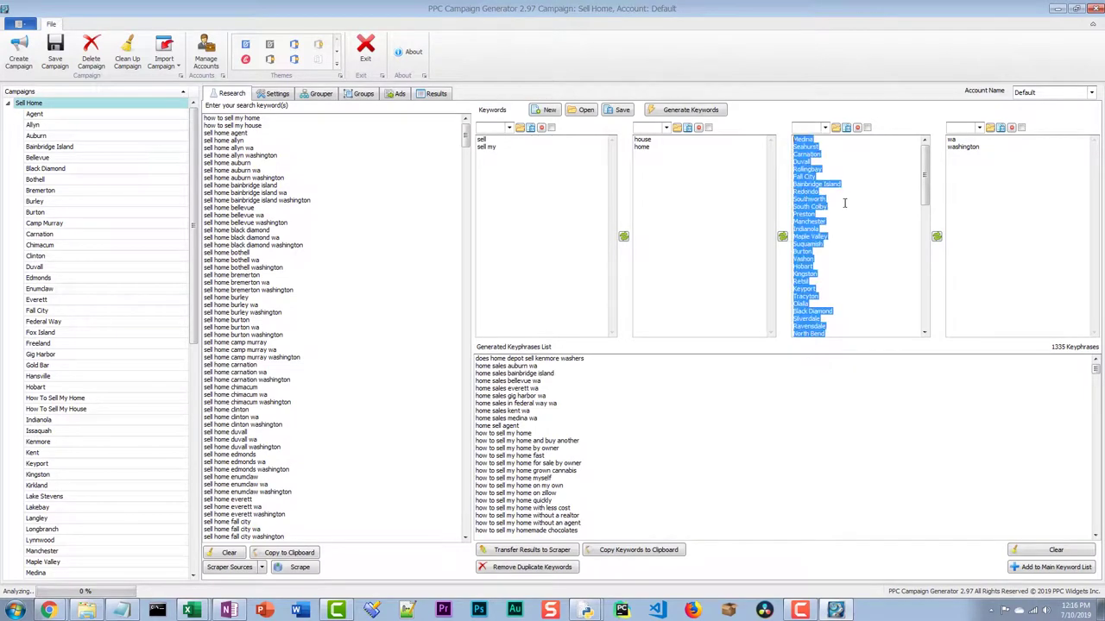
left_click(320, 94)
left_click(366, 93)
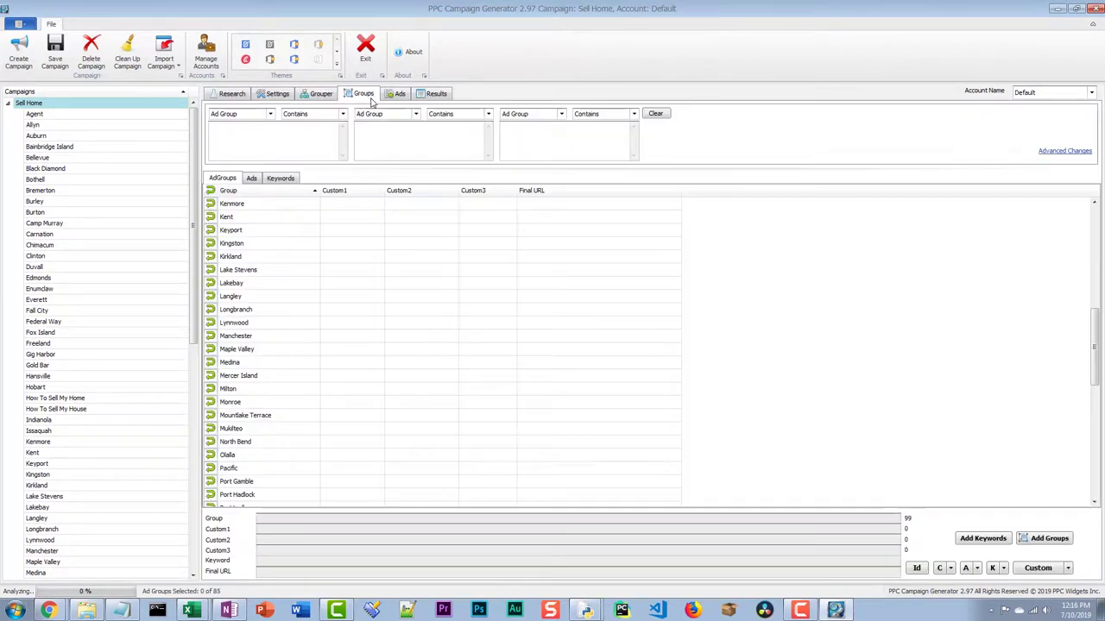
Filter ad groups with DoesNotContainFullWord on the pasted town names, leaving five groups
left_click(282, 126)
type("Enumclaw Sumner Poulsbo Snohomish")
left_click(342, 115)
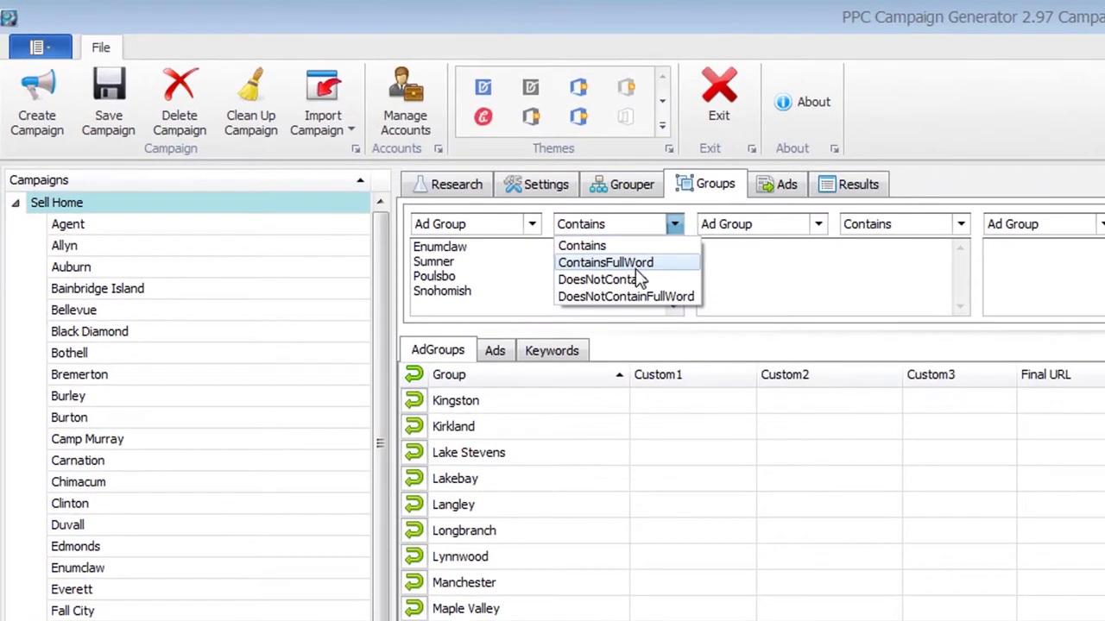
left_click(617, 285)
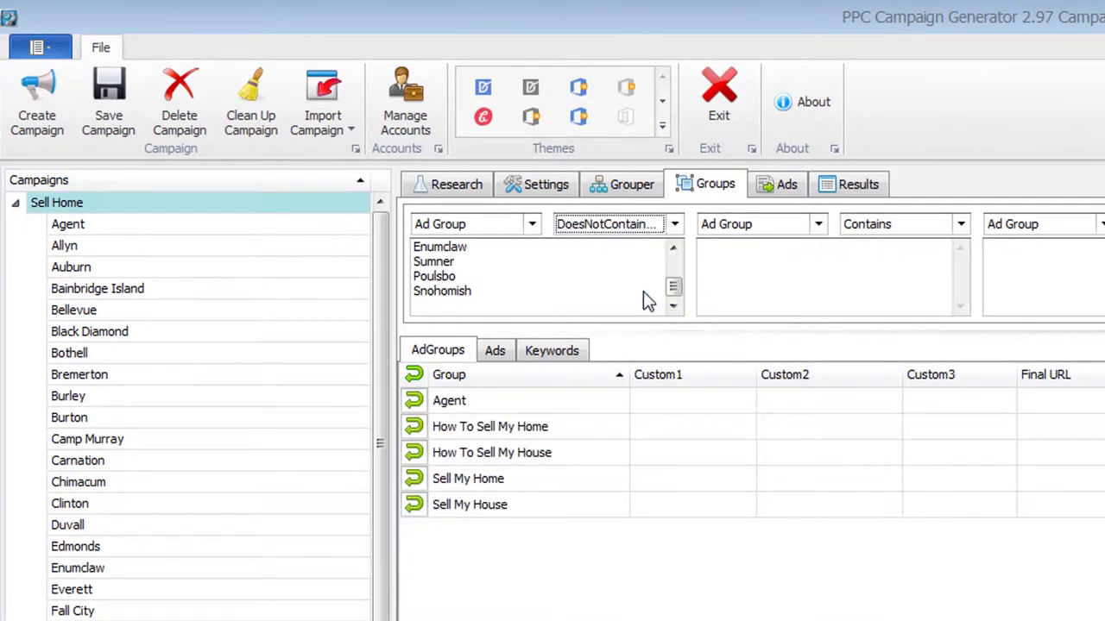
left_click(579, 300)
key("BackSpace")
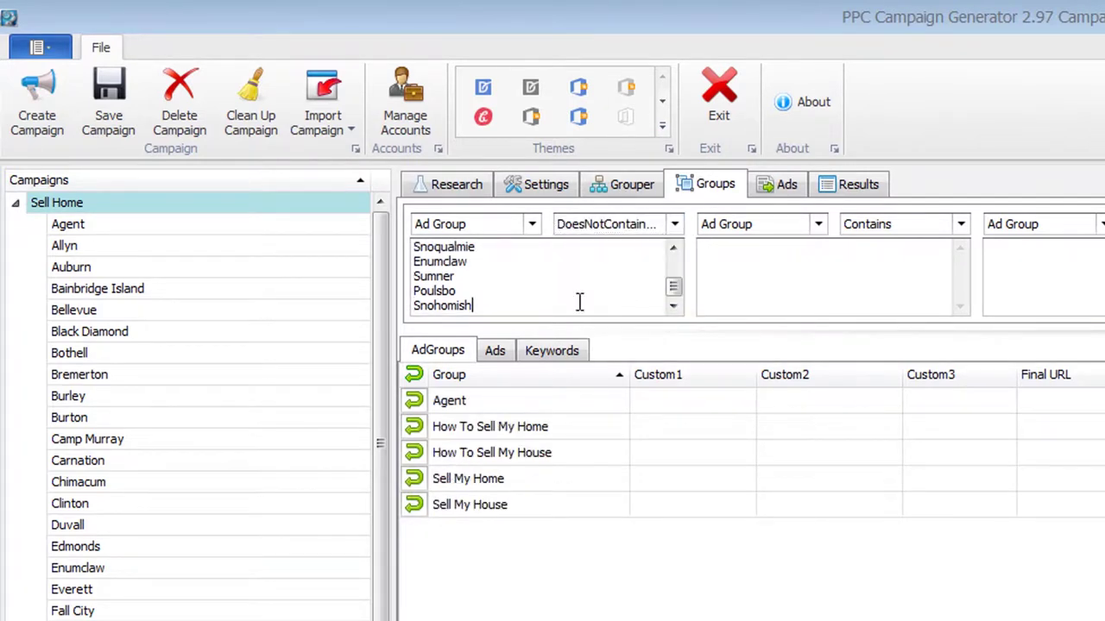
Select all five filtered ad groups and open Advanced Changes
left_click(542, 480)
key("ctrl+a")
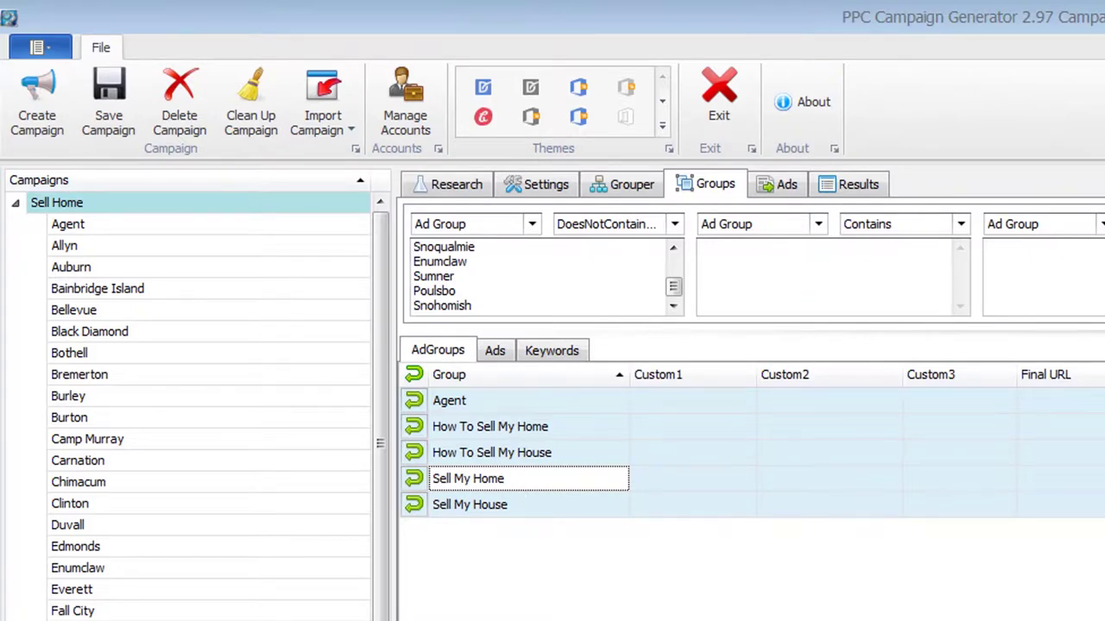
key("ctrl+h")
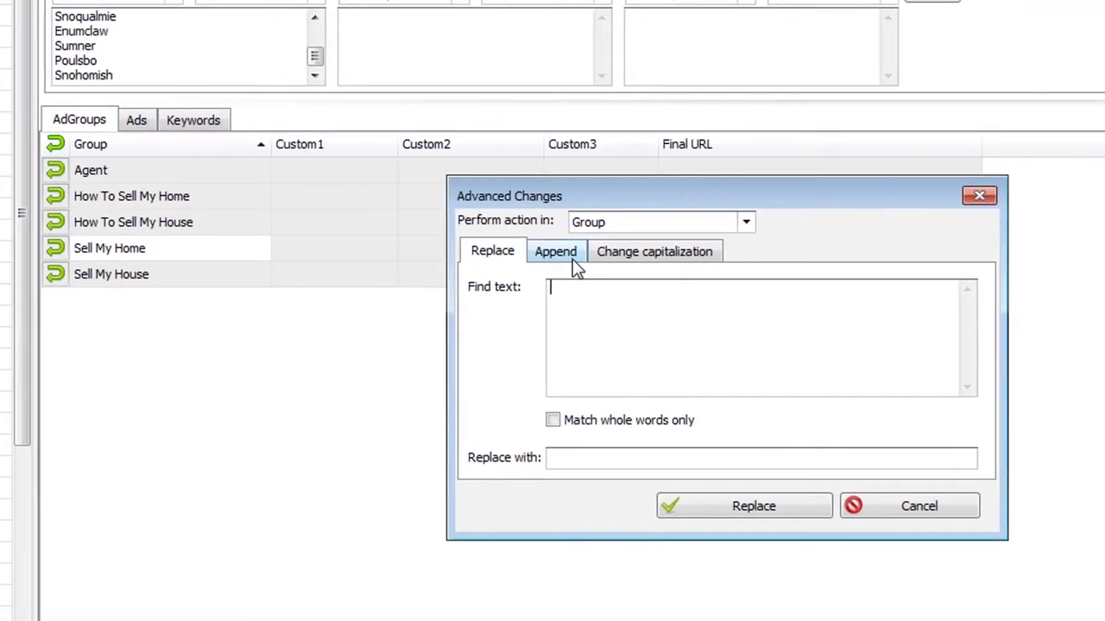
Append '*' before the existing Group names of the five selected ad groups
left_click(913, 481)
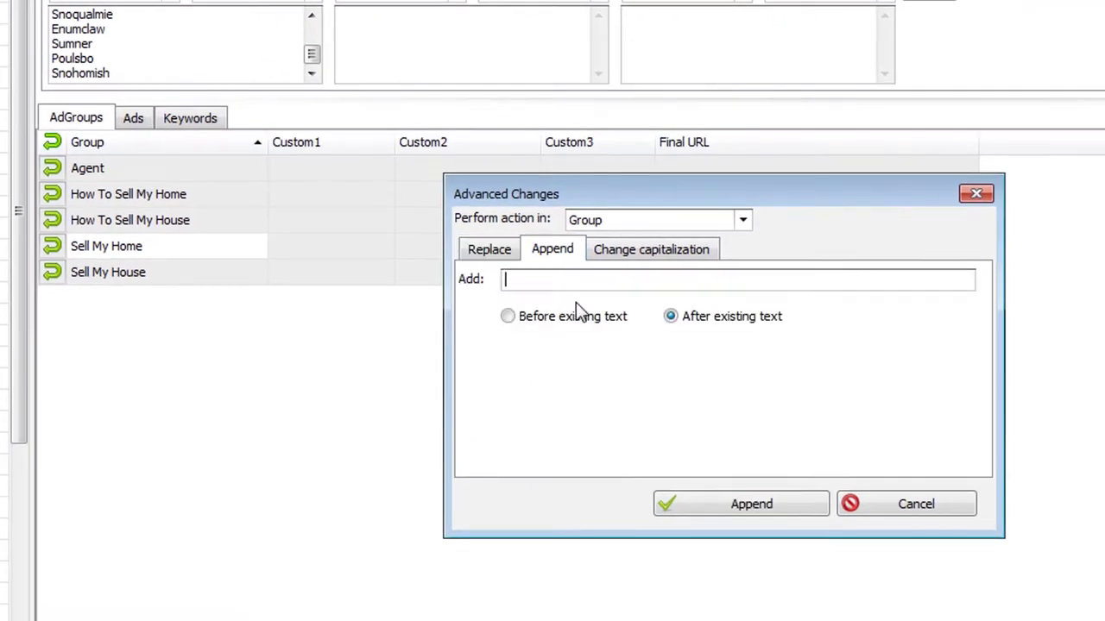
left_click(509, 319)
left_click(626, 226)
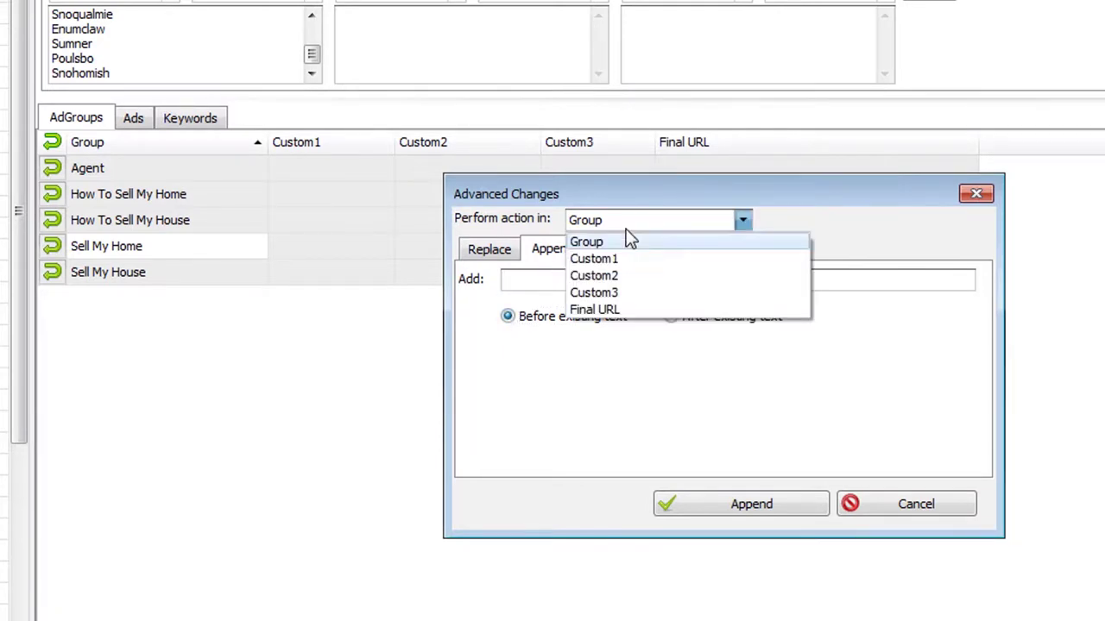
left_click(626, 229)
left_click(604, 280)
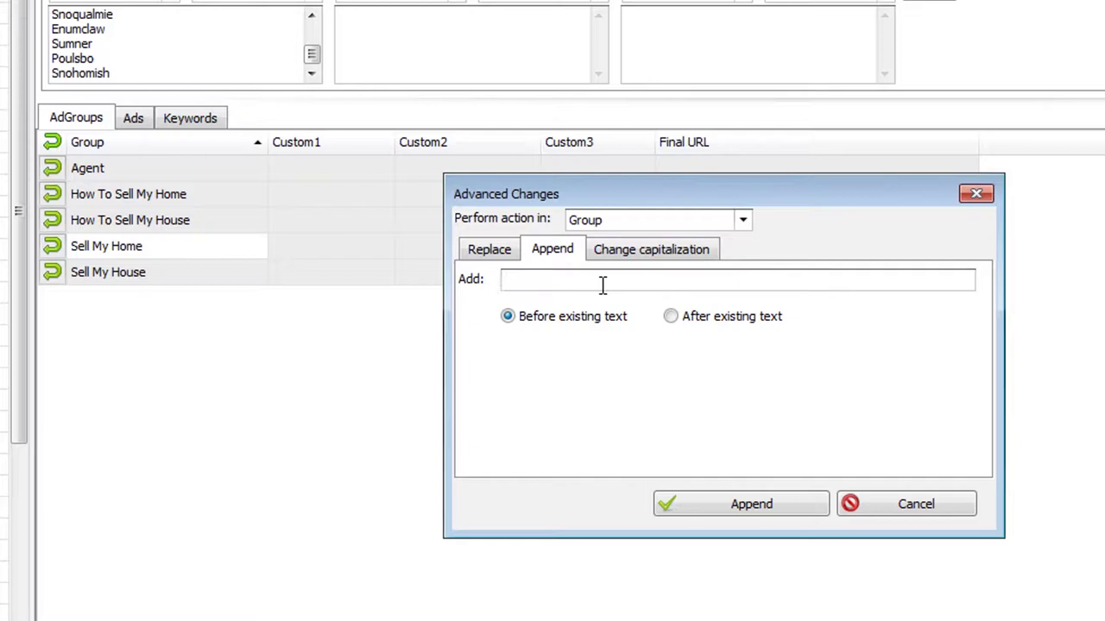
type("*")
left_click(741, 511)
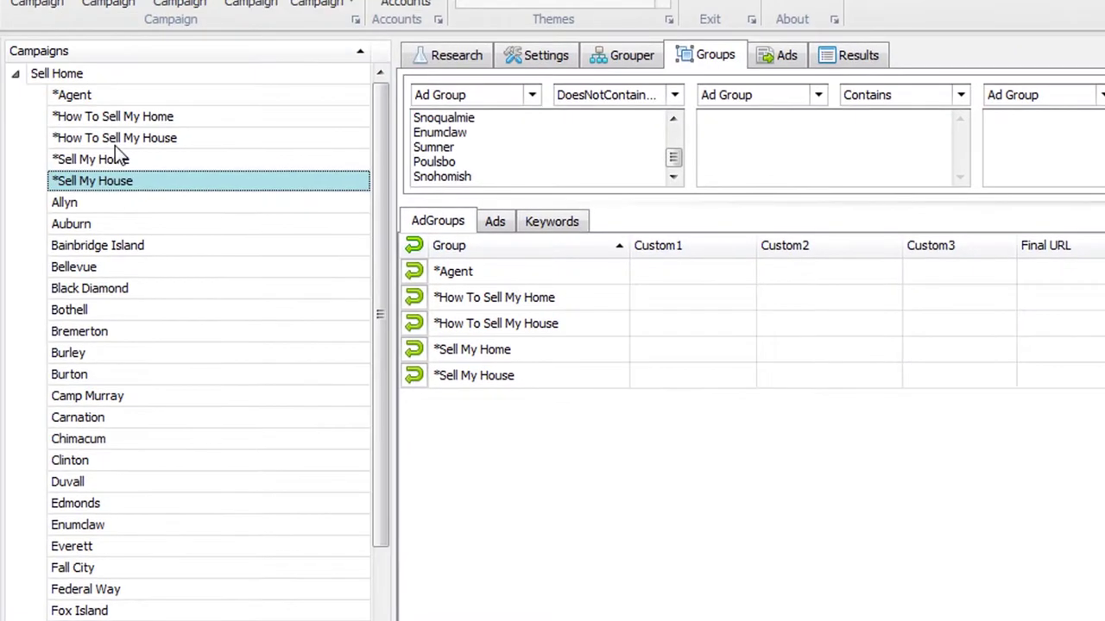
left_click(115, 140)
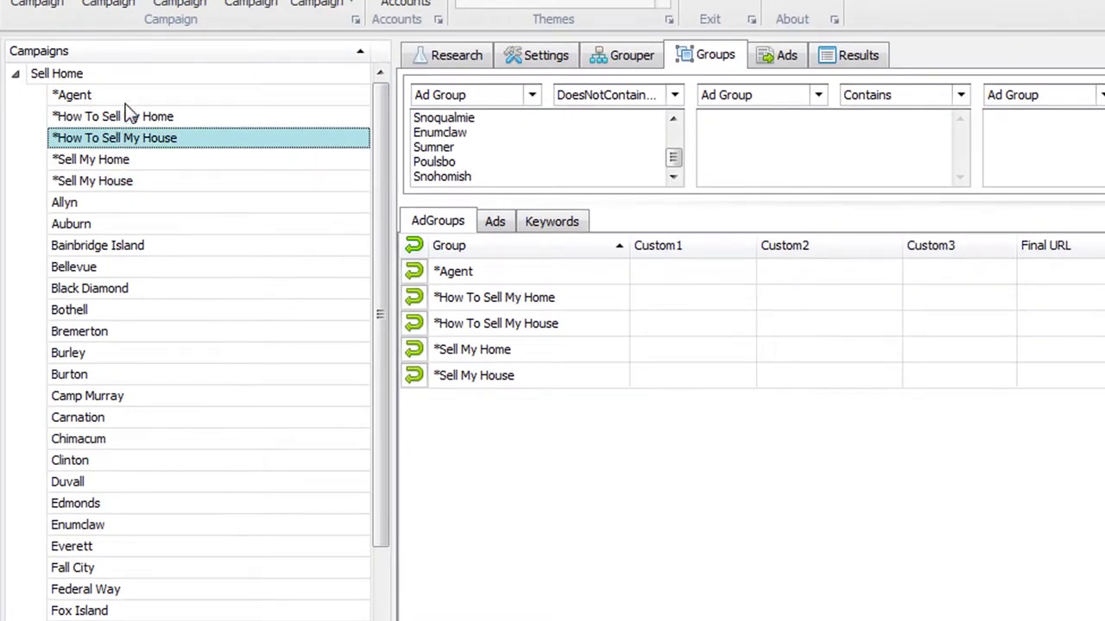
left_click(126, 100)
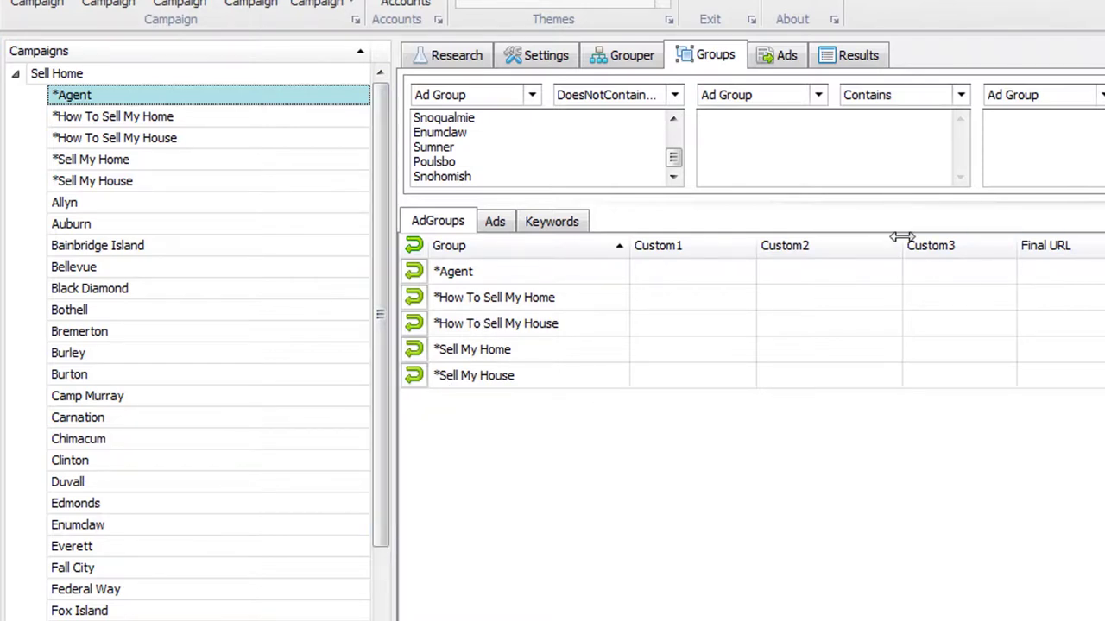
left_click(129, 118)
left_click(151, 140)
left_click(142, 227)
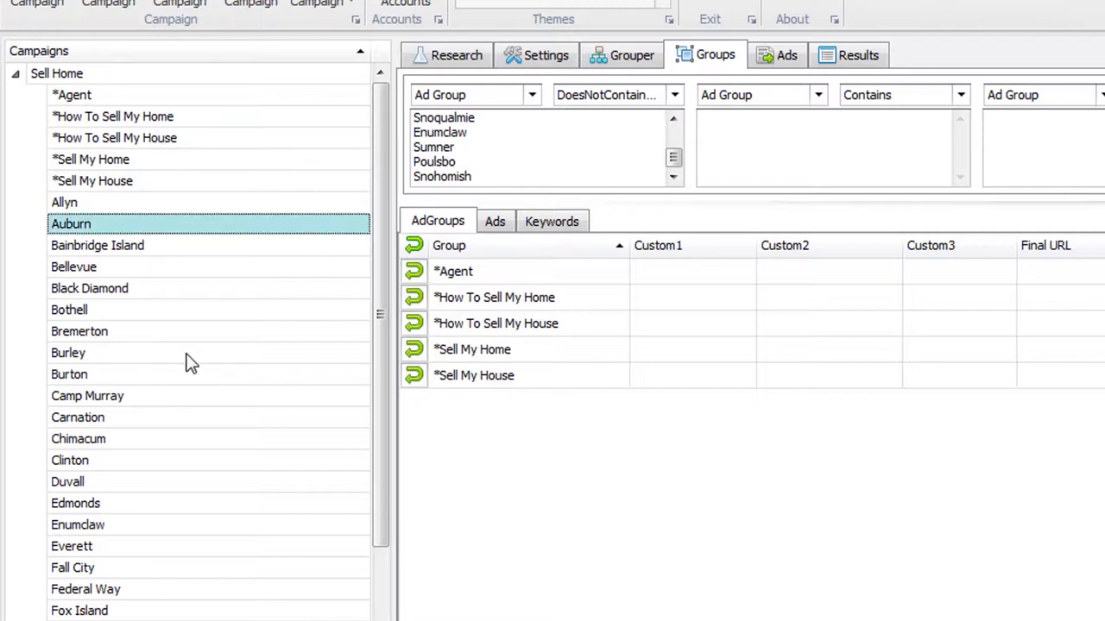
Delete the town names from the ad group filter
left_click(550, 158)
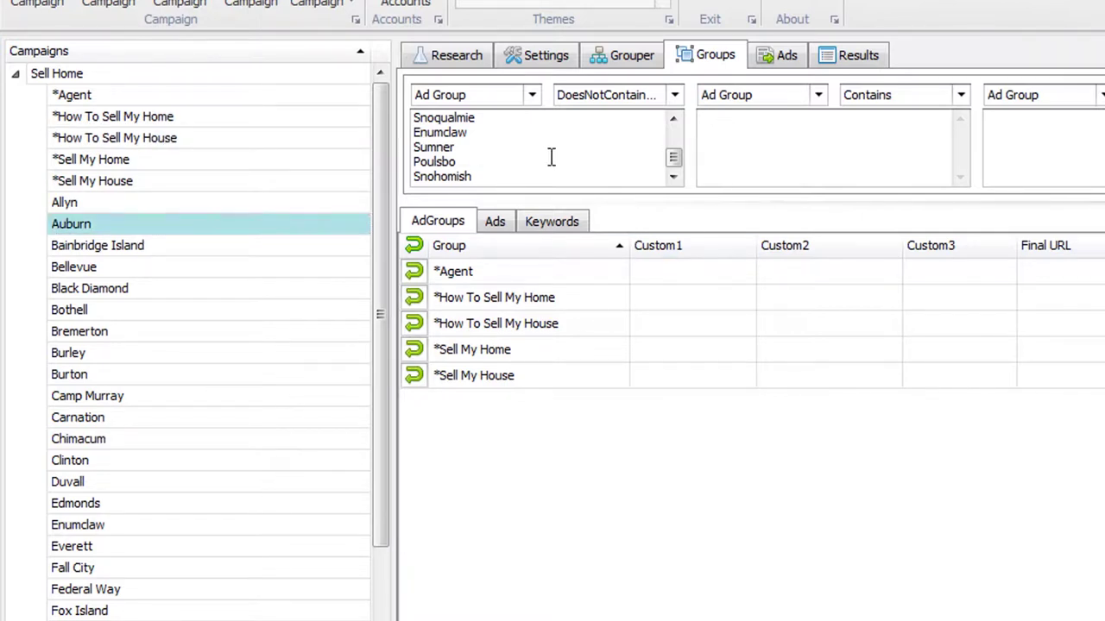
key("ctrl+a")
key("Delete")
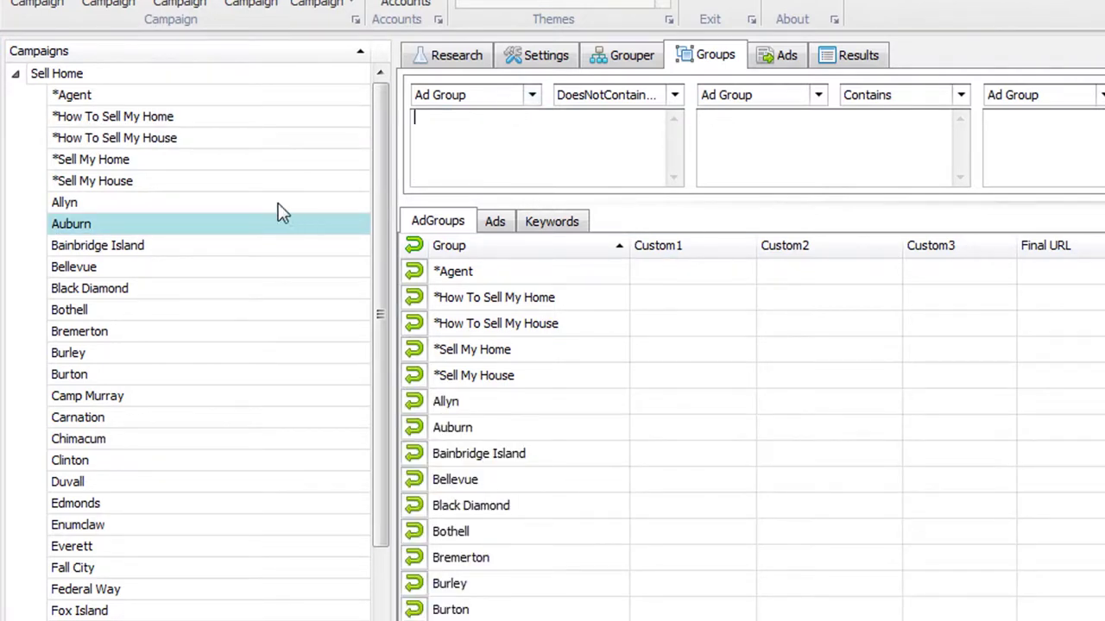
Review the campaign's ads and the keywords of the How To Sell and Sell My groups
left_click(284, 98)
left_click(282, 76)
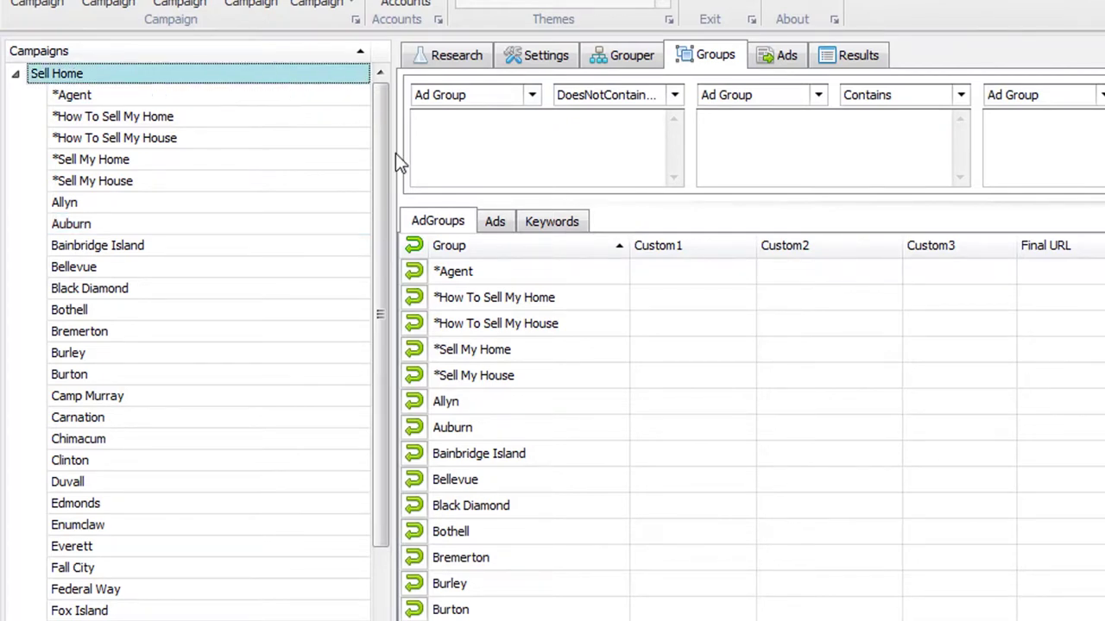
left_click(493, 222)
left_click(197, 116)
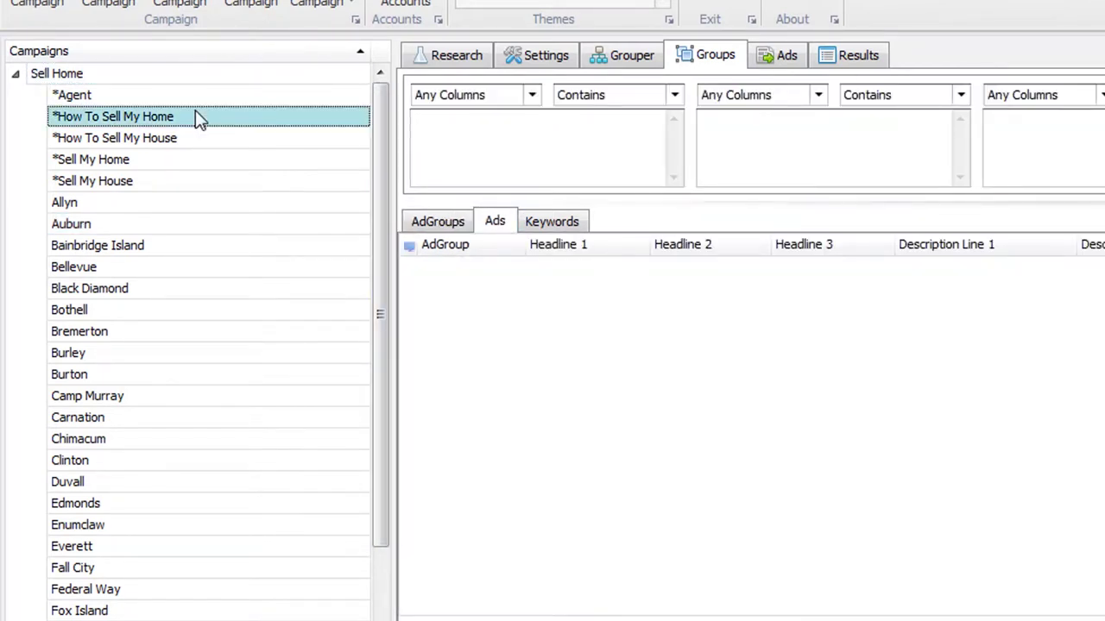
left_click(567, 223)
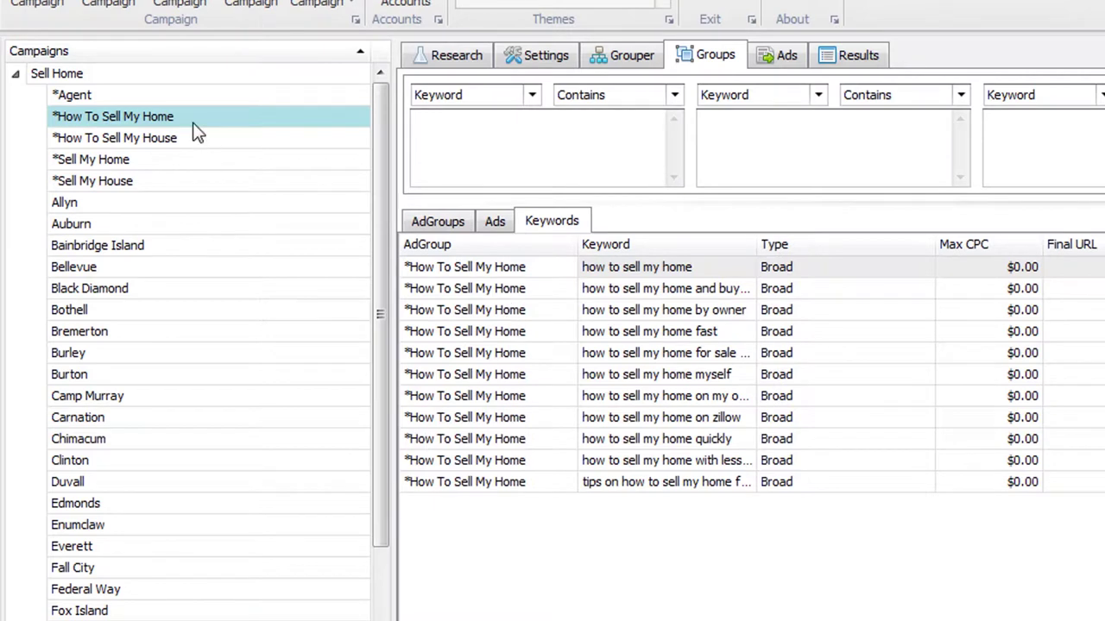
left_click(194, 139)
left_click(204, 161)
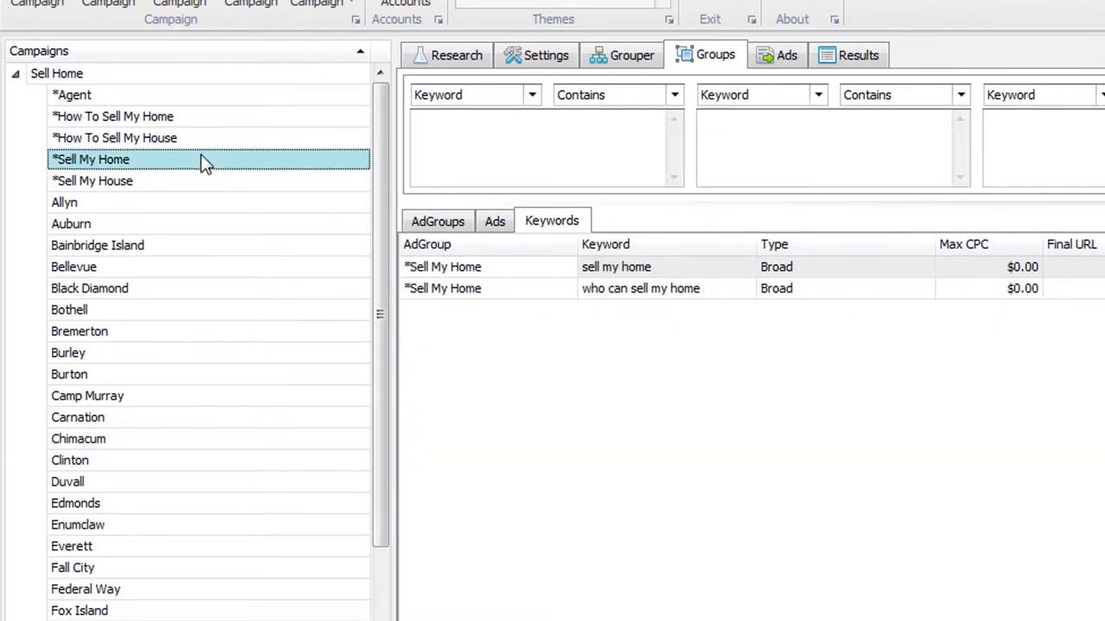
left_click(206, 182)
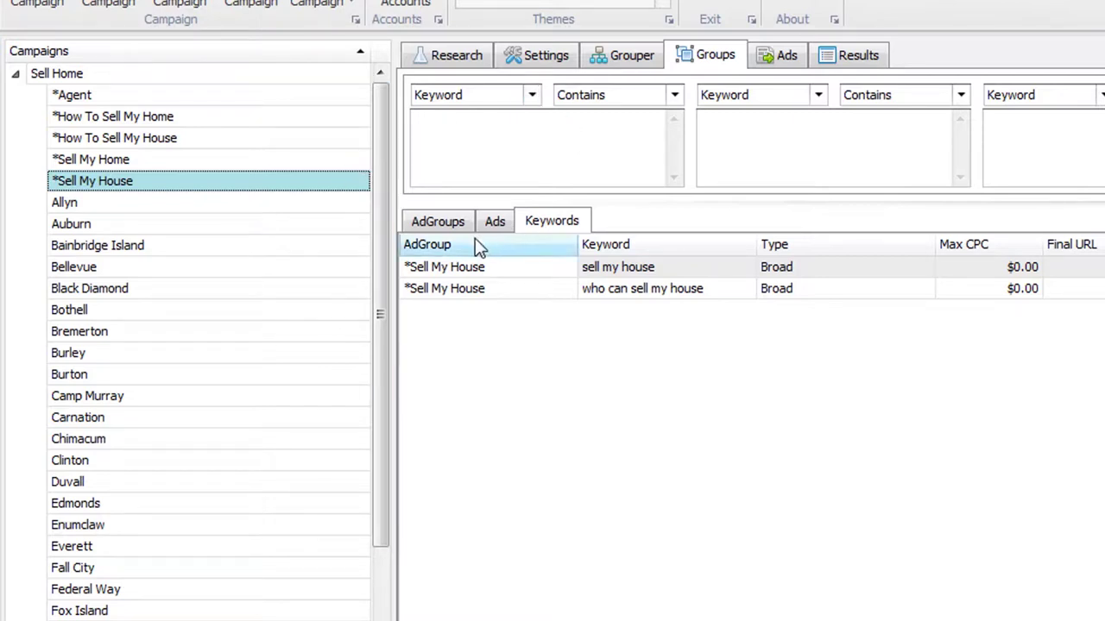
left_click(195, 159)
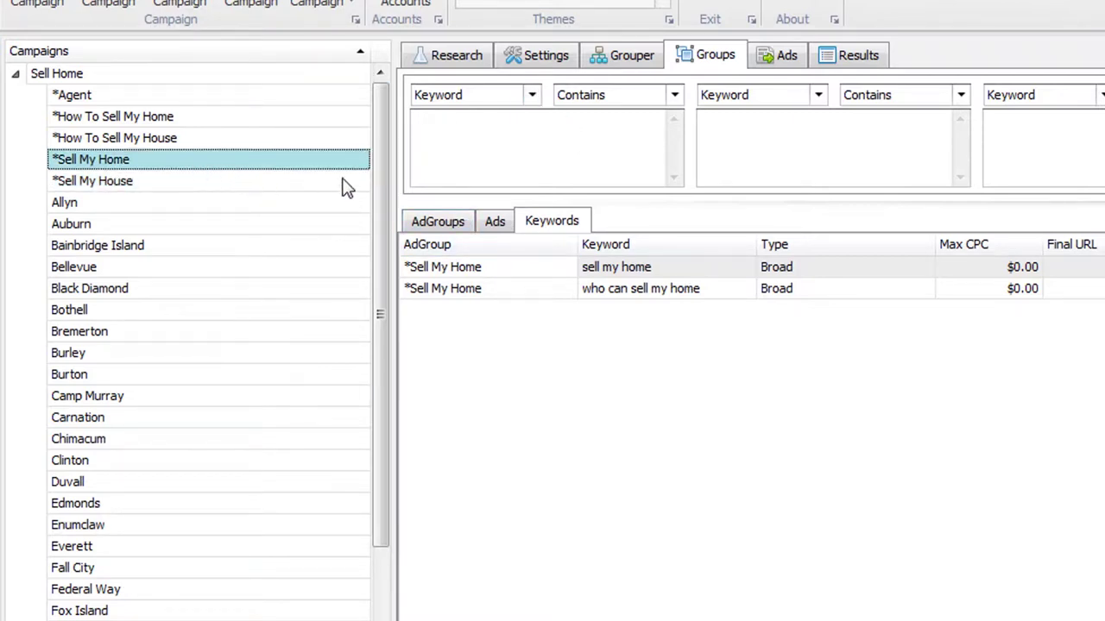
left_click(429, 222)
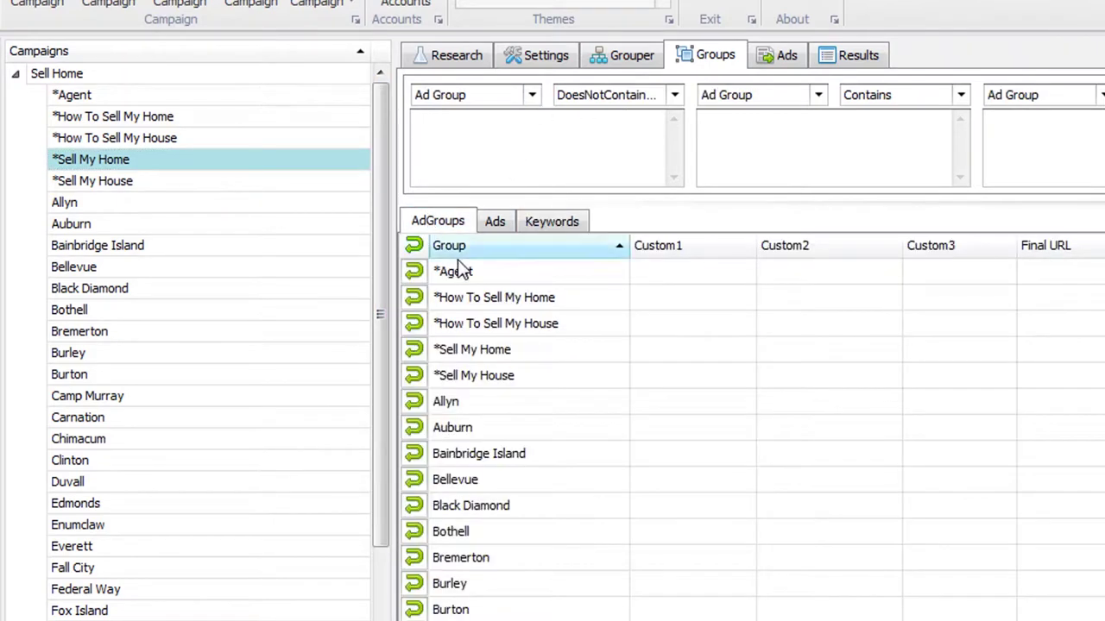
left_click(493, 327)
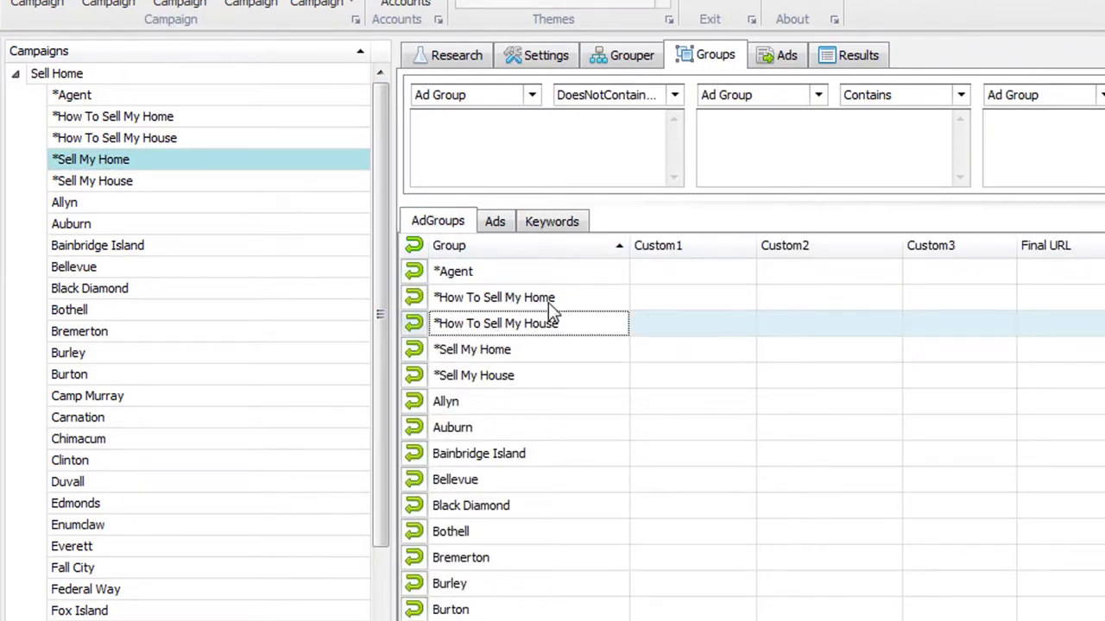
Merge How To Sell My House into How To Sell My Home and check its keywords
left_click_drag(474, 324, 306, 127)
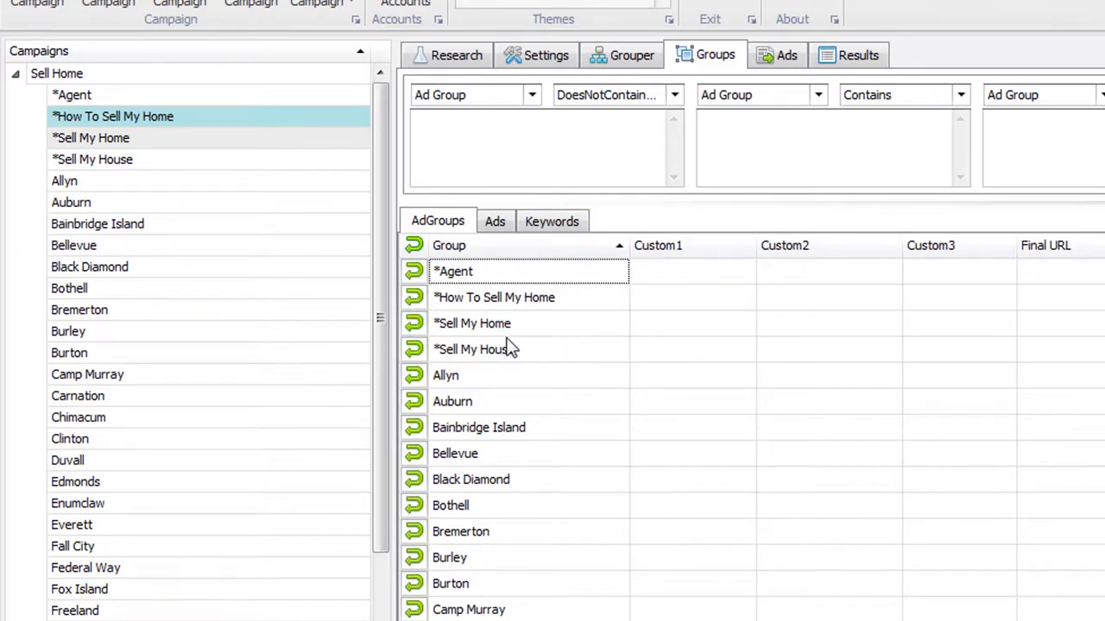
left_click(240, 121)
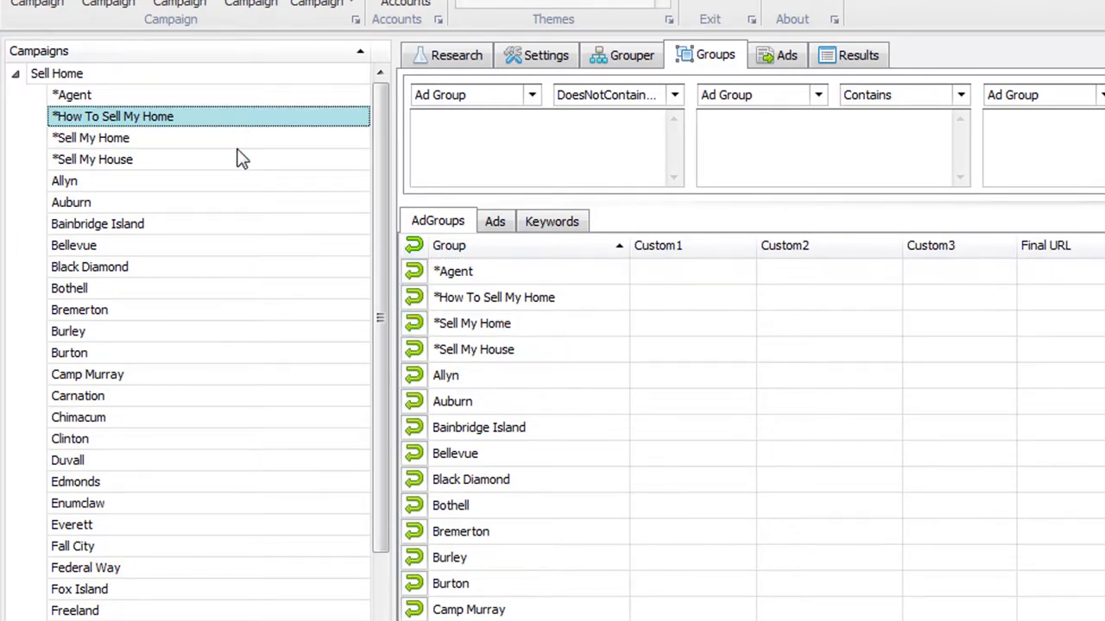
left_click(549, 222)
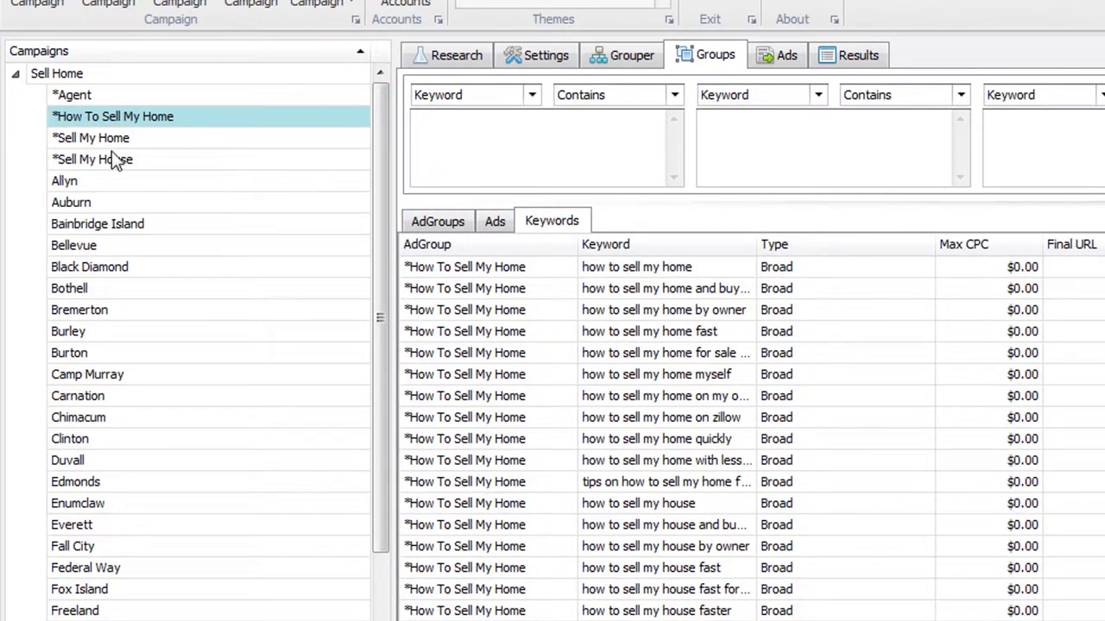
left_click(207, 161)
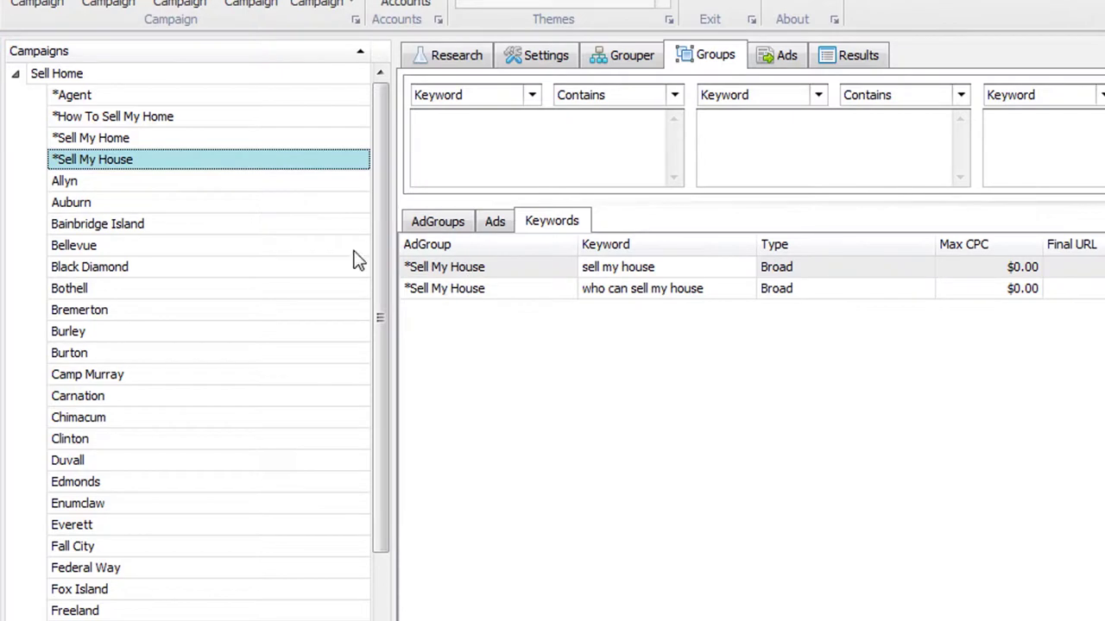
left_click(439, 221)
Merge Sell My House into Sell My Home and verify the moved house keyword
left_click(509, 354)
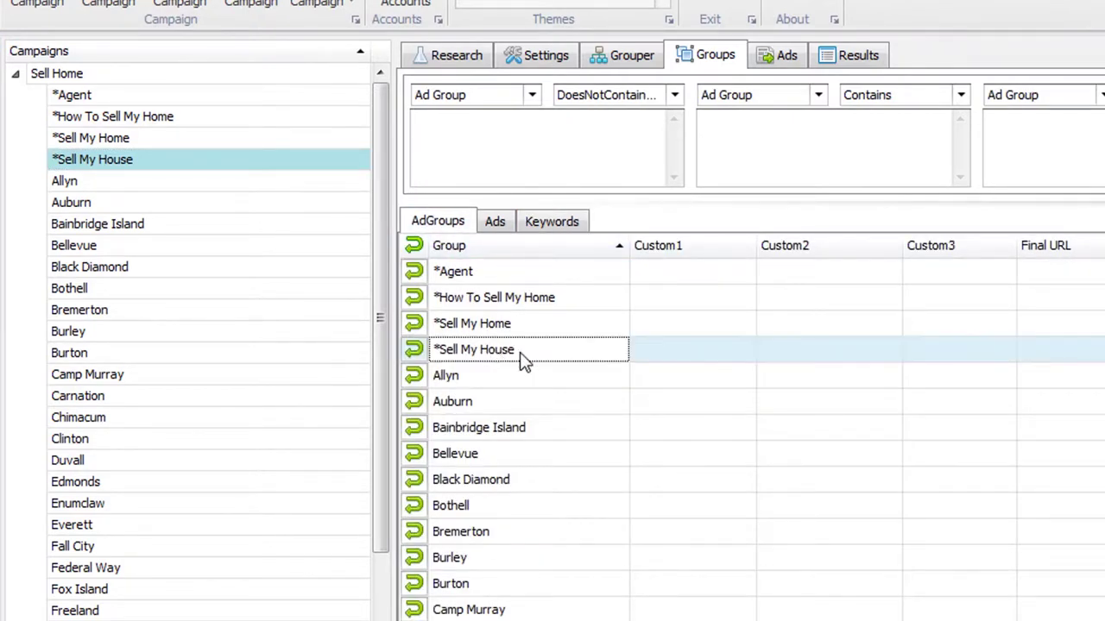
left_click_drag(523, 354, 288, 156)
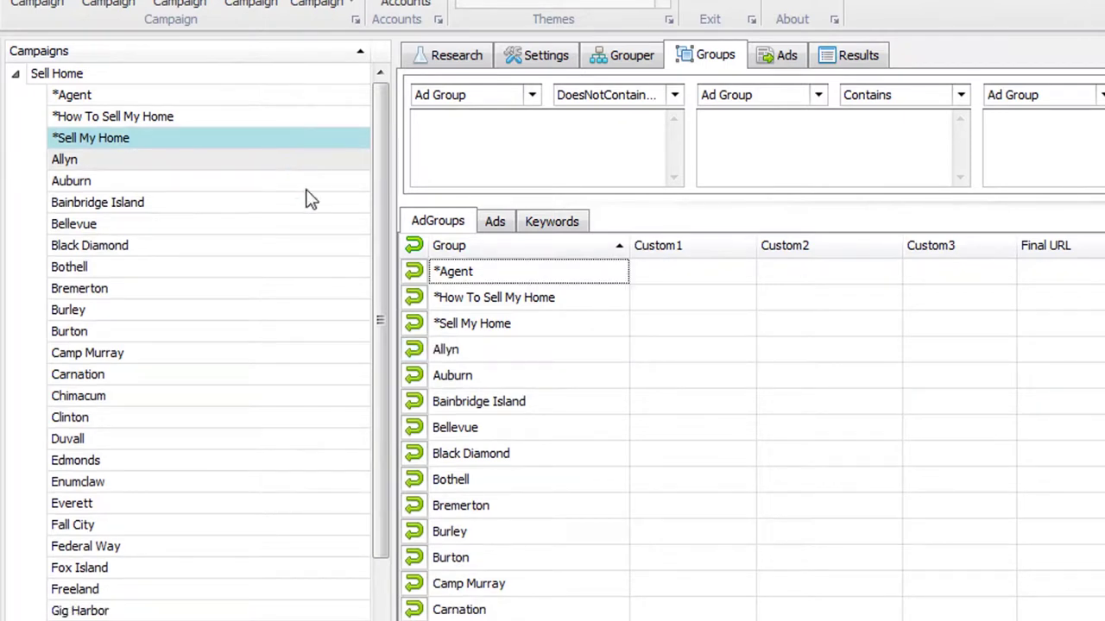
left_click(229, 144)
left_click(560, 222)
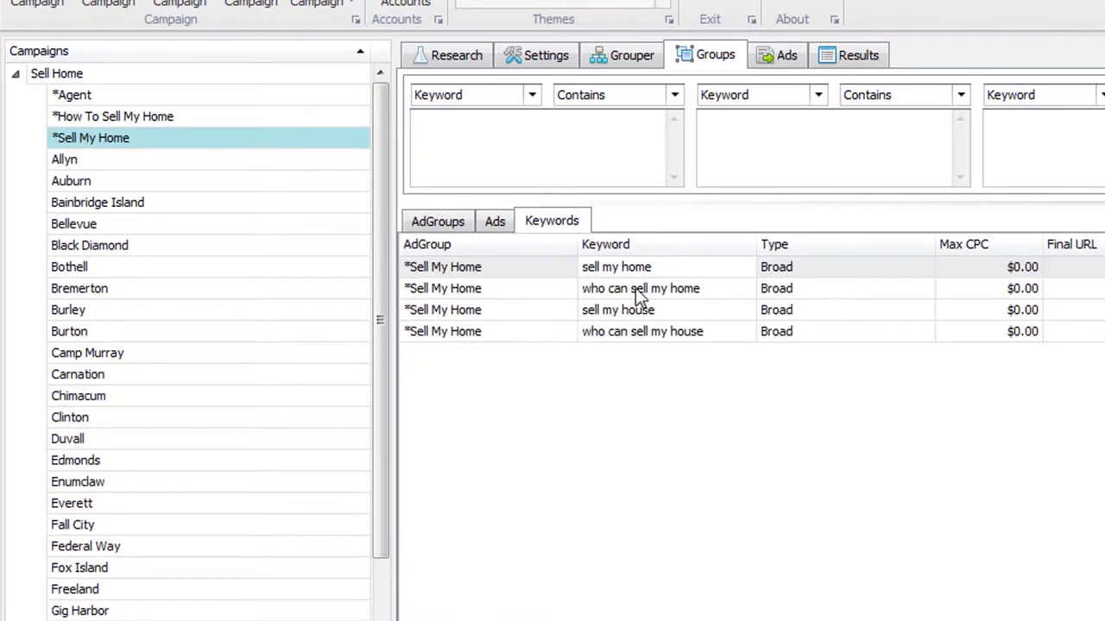
left_click(661, 332)
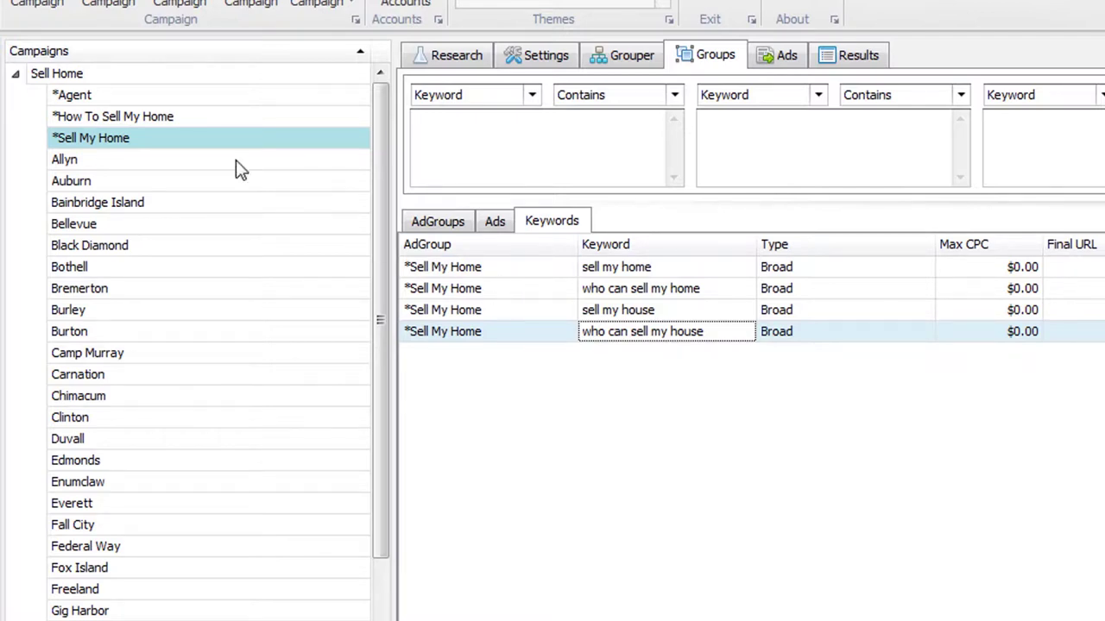
left_click(455, 222)
Merge the remaining group so only *Agent and *How To Sell My Home stay starred
left_click(493, 323)
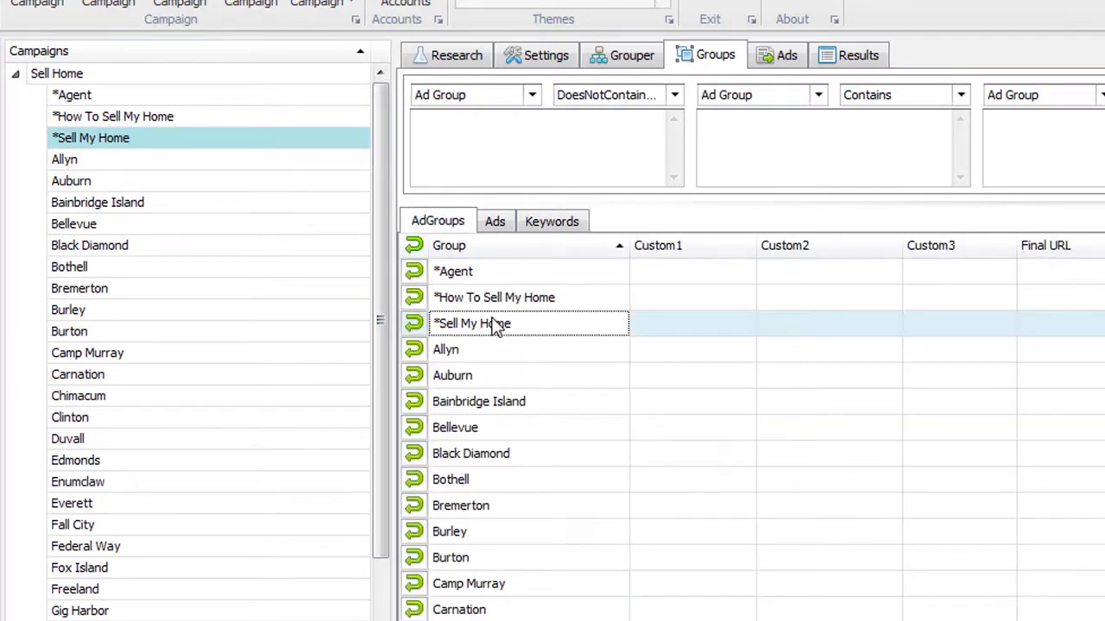
left_click_drag(496, 297, 304, 129)
left_click(281, 121)
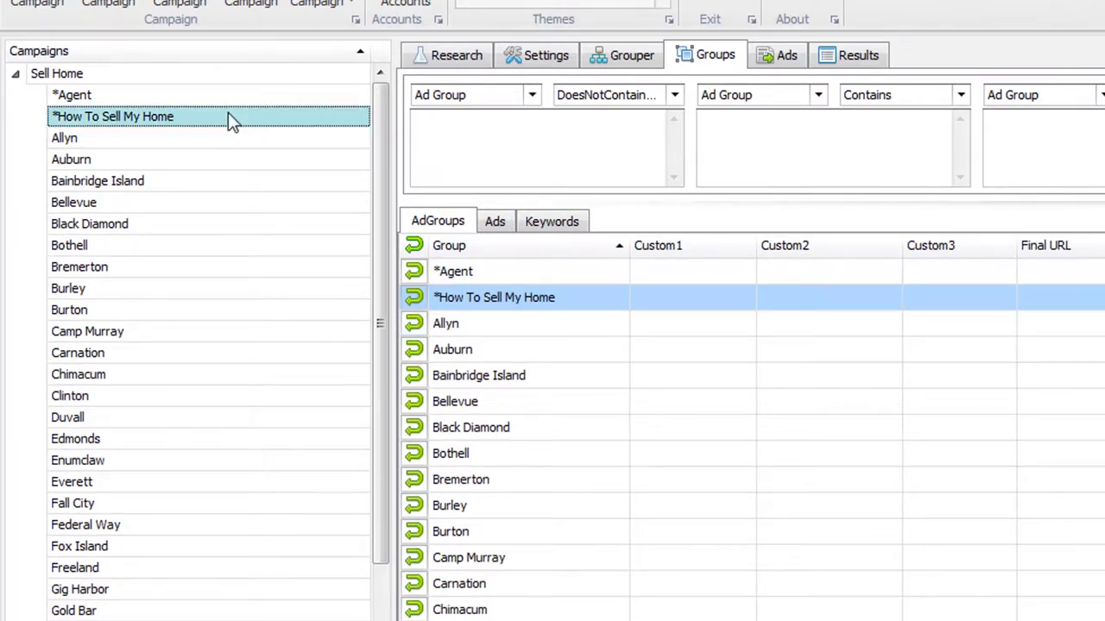
key("Up")
key("Down")
left_click(264, 95)
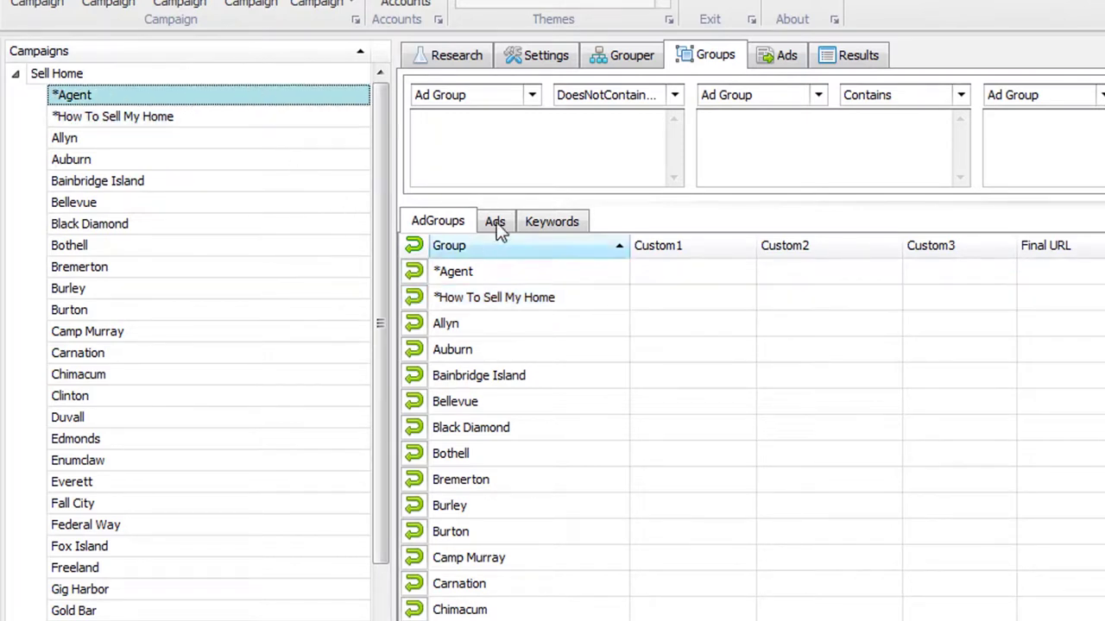
left_click(540, 221)
left_click(585, 353)
left_click(584, 397)
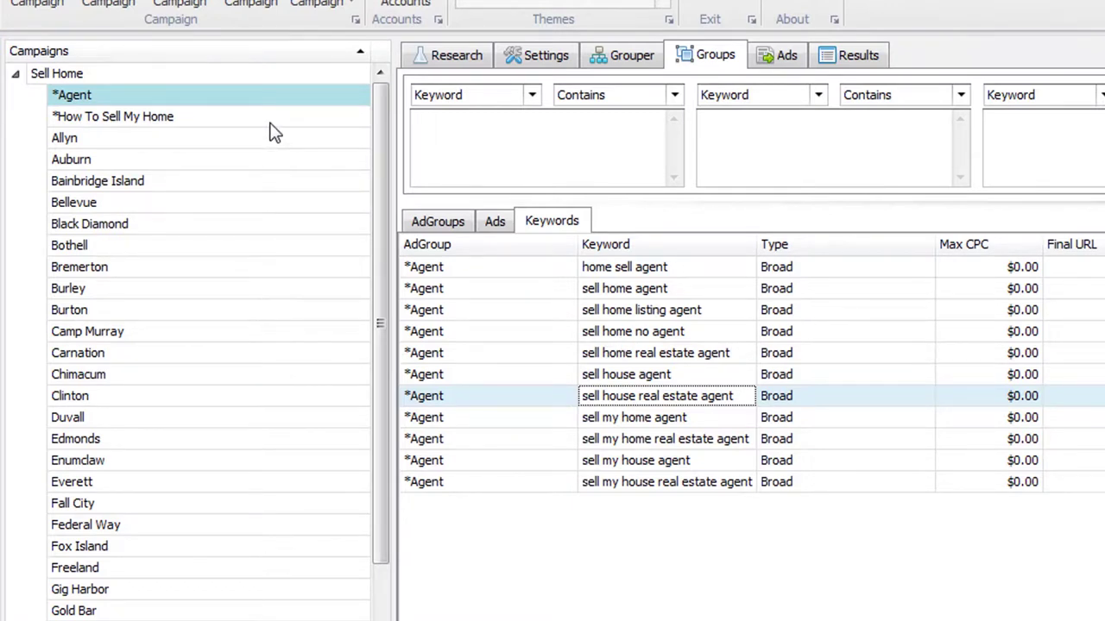
left_click(224, 115)
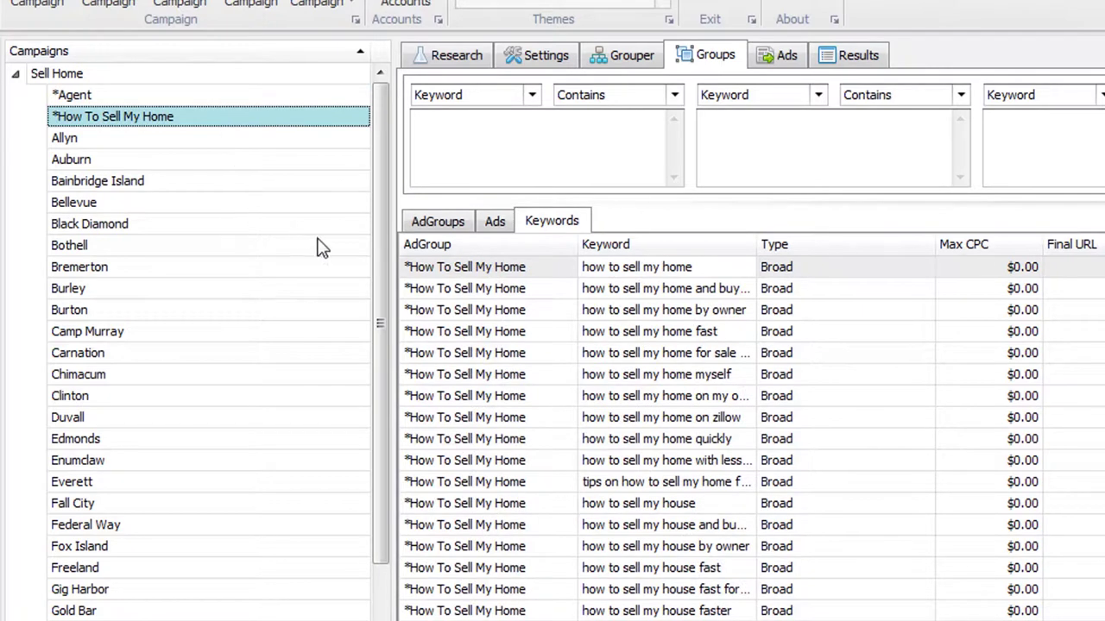
left_click(453, 226)
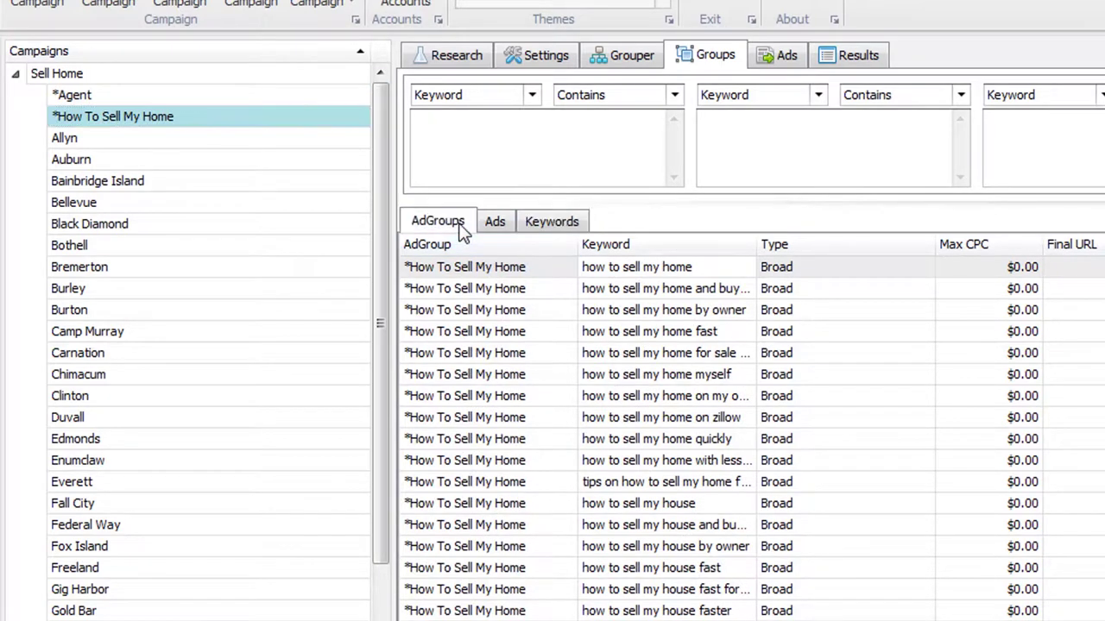
left_click(261, 251)
left_click(256, 418)
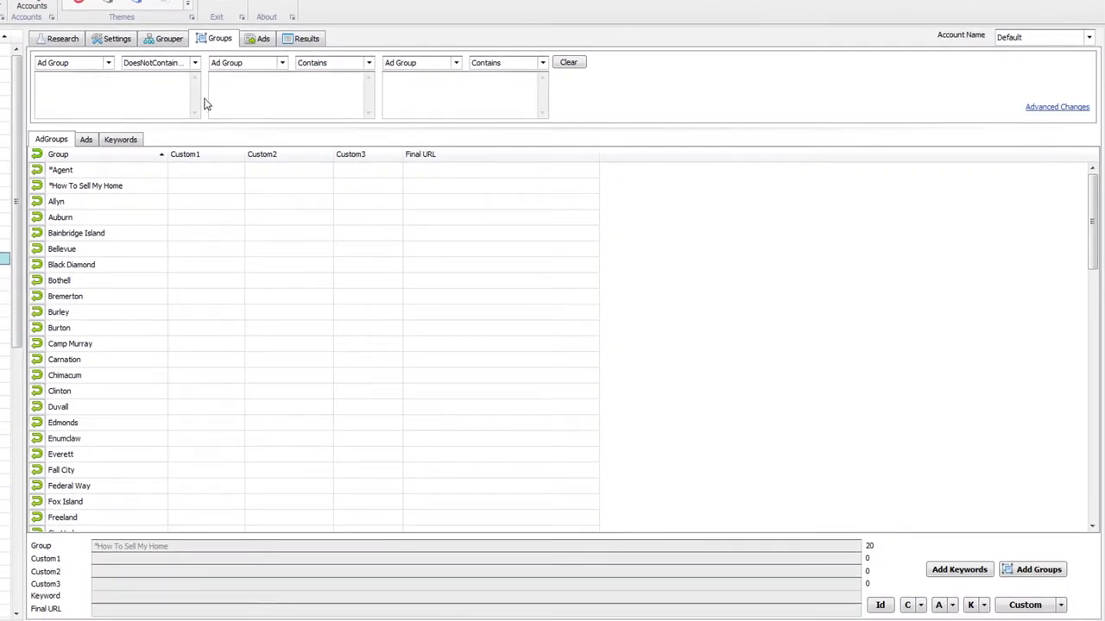
left_click(263, 38)
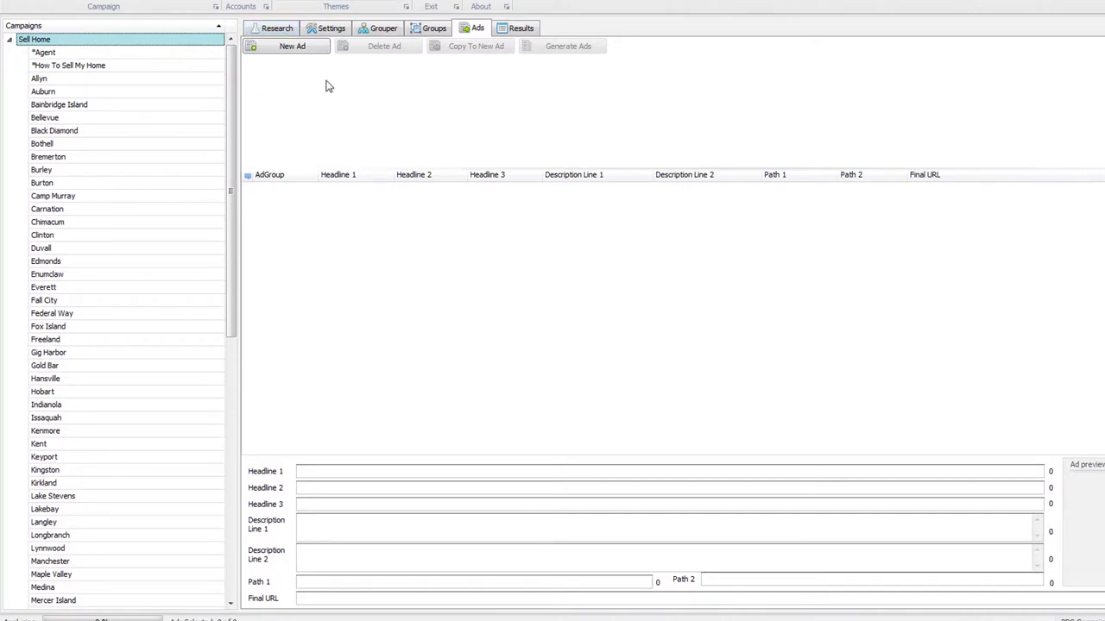
left_click(328, 32)
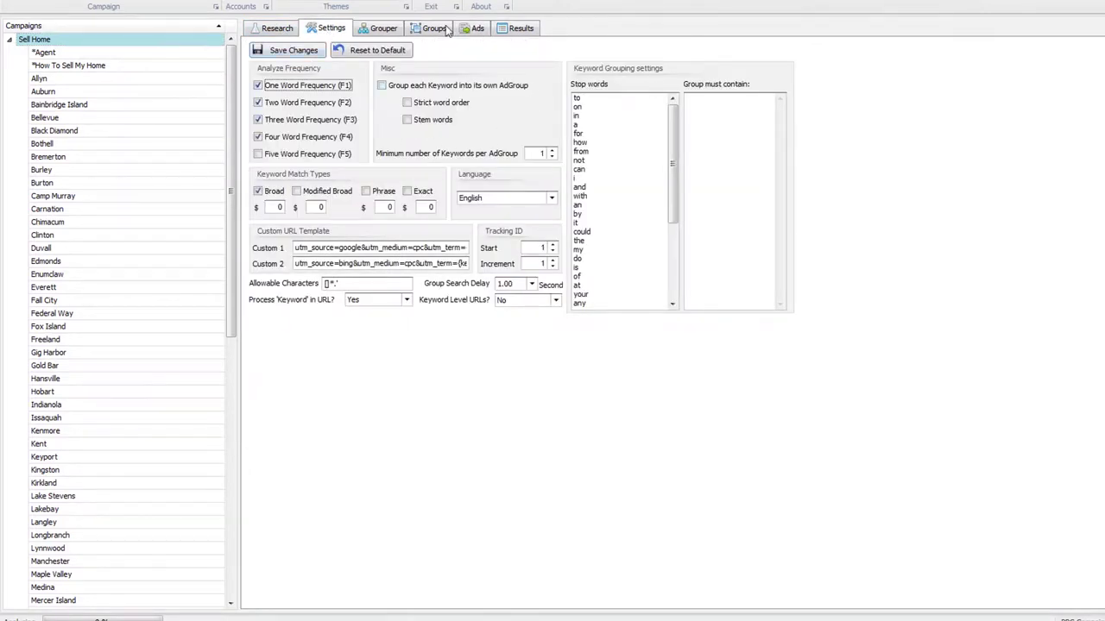
left_click(396, 31)
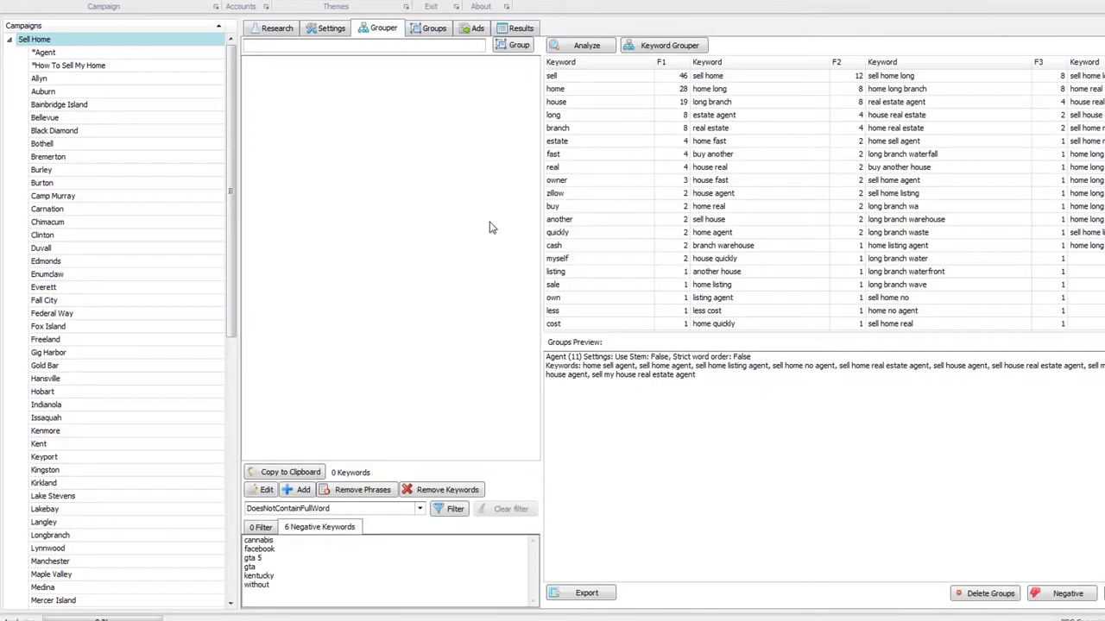
left_click(449, 30)
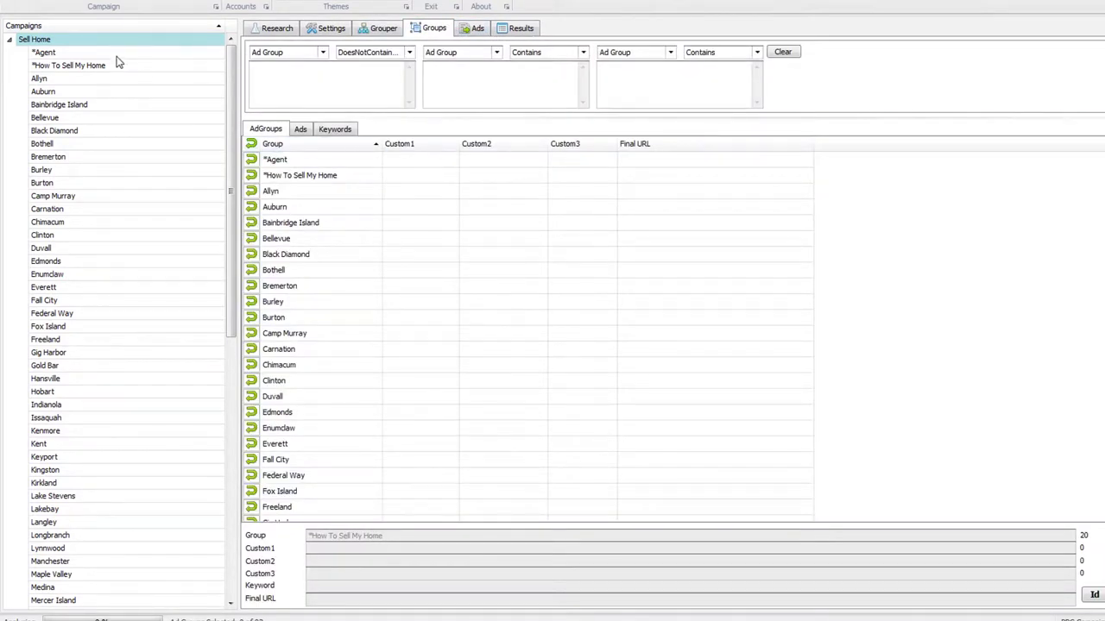
Show the Bremerton ad group's keywords and autofit the Keyword column to full phrase width
left_click(110, 159)
left_click(335, 130)
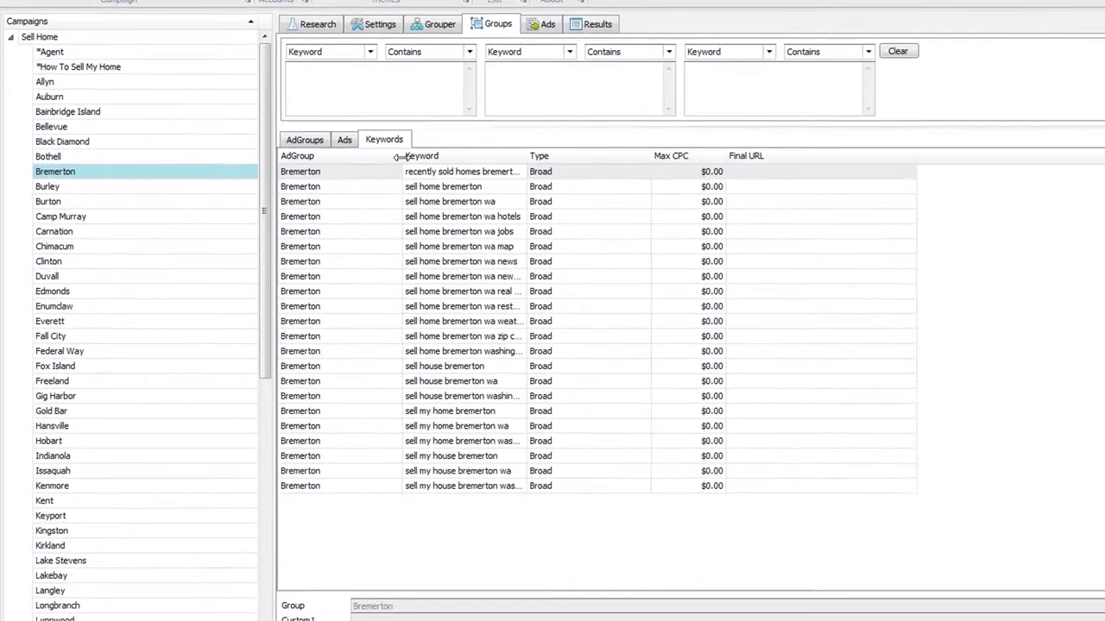
left_click(471, 273)
double_click(672, 189)
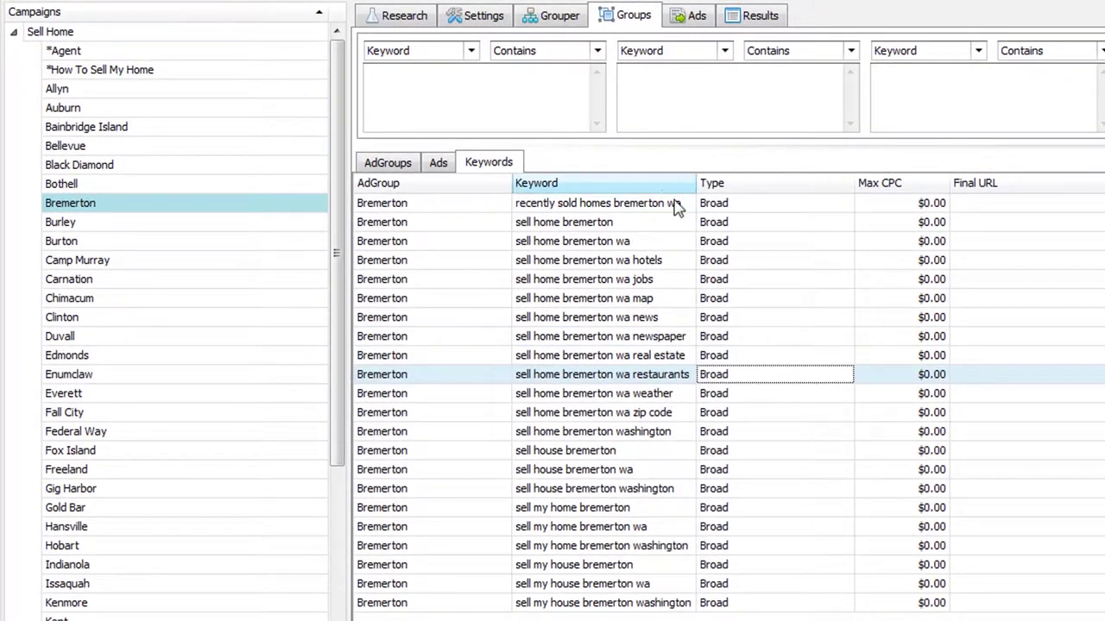
Review Bremerton's zip code, restaurants, map and jobs keywords, then list the whole Sell Home campaign
left_click(608, 419)
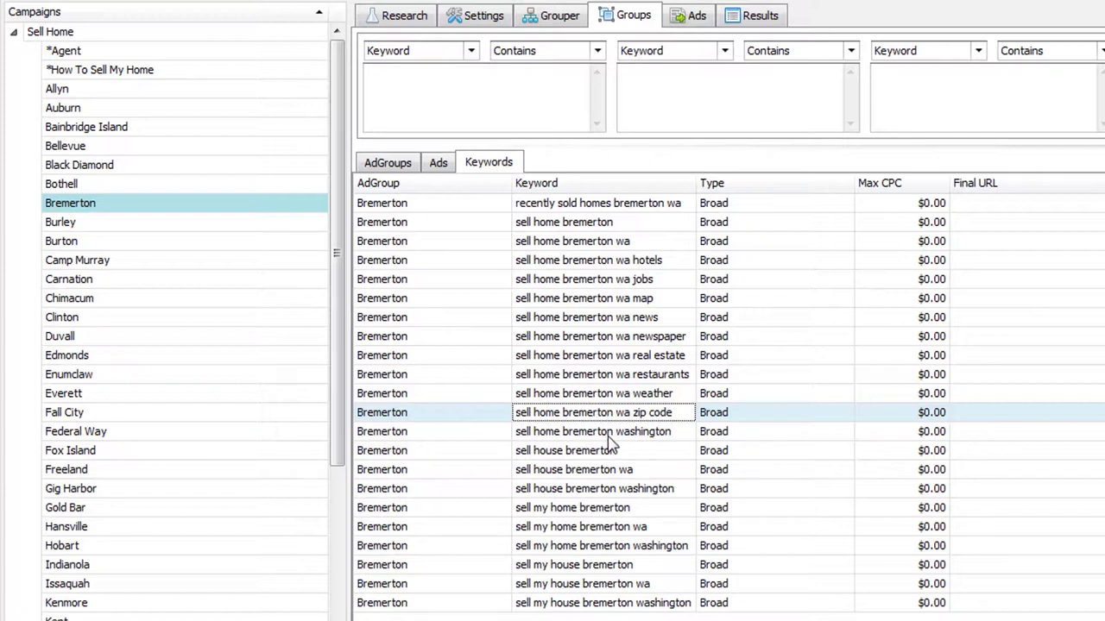
left_click(605, 436)
left_click(654, 417)
left_click(675, 434)
left_click(649, 412)
left_click(639, 374)
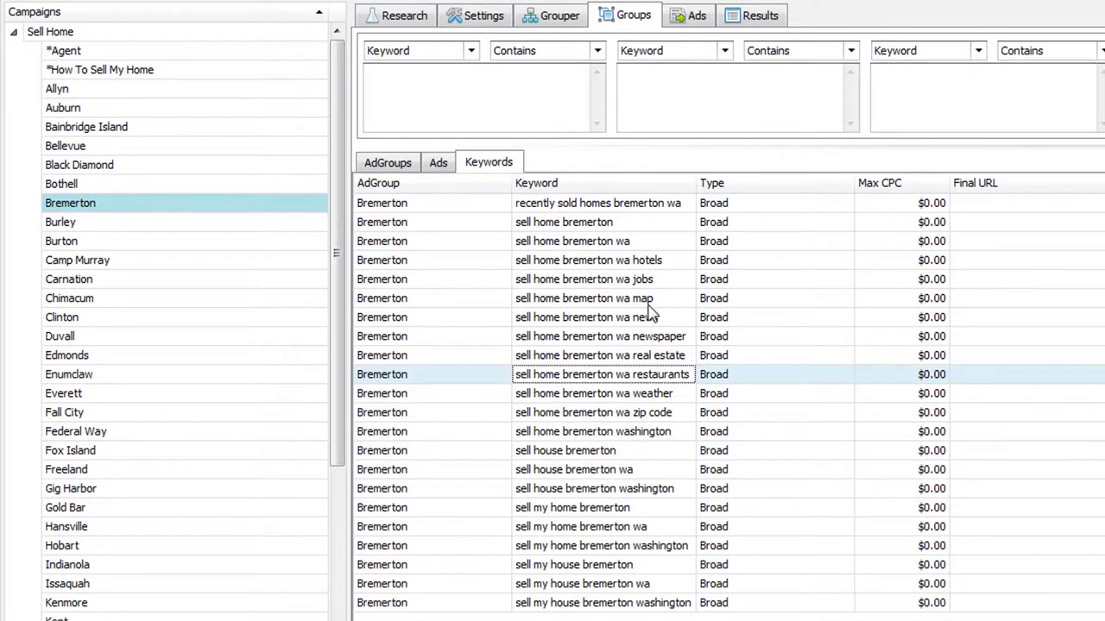
left_click(649, 304)
left_click(662, 285)
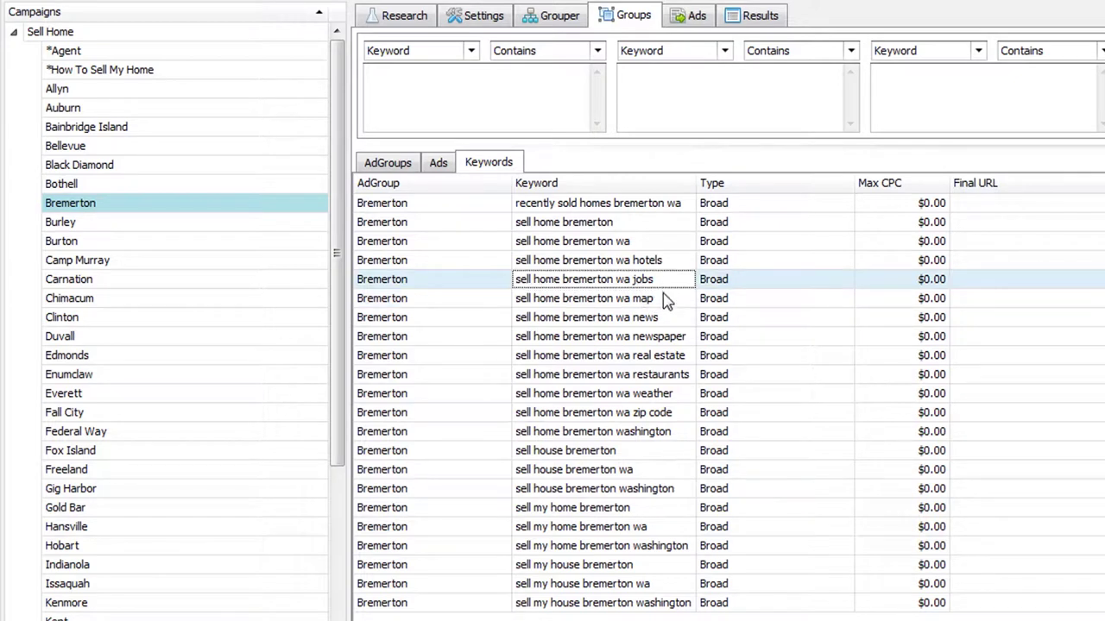
left_click(654, 375)
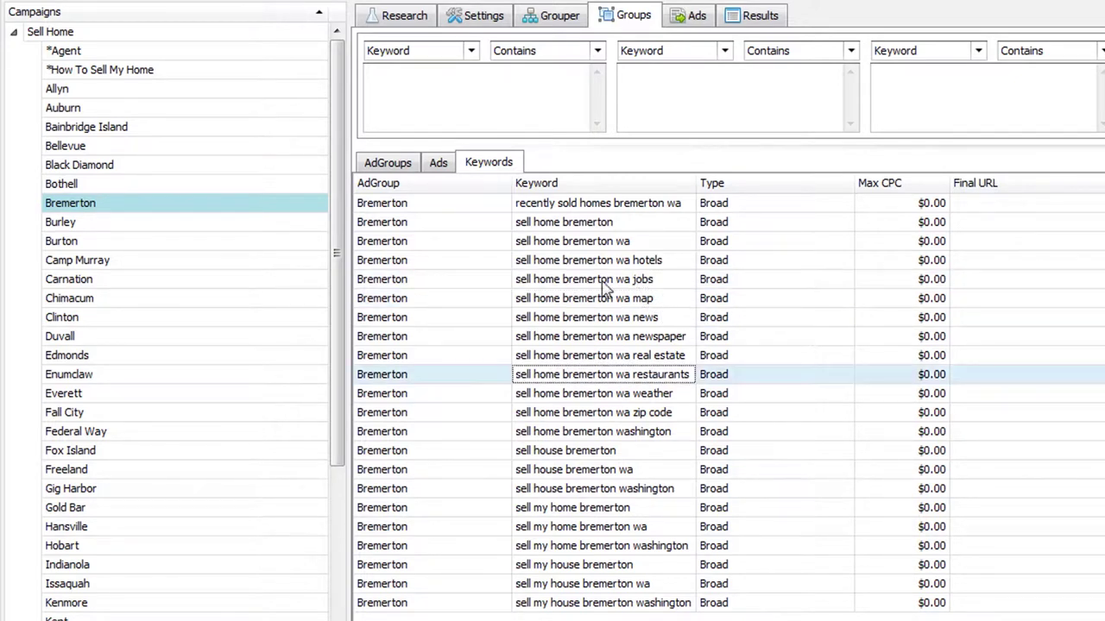
left_click(130, 33)
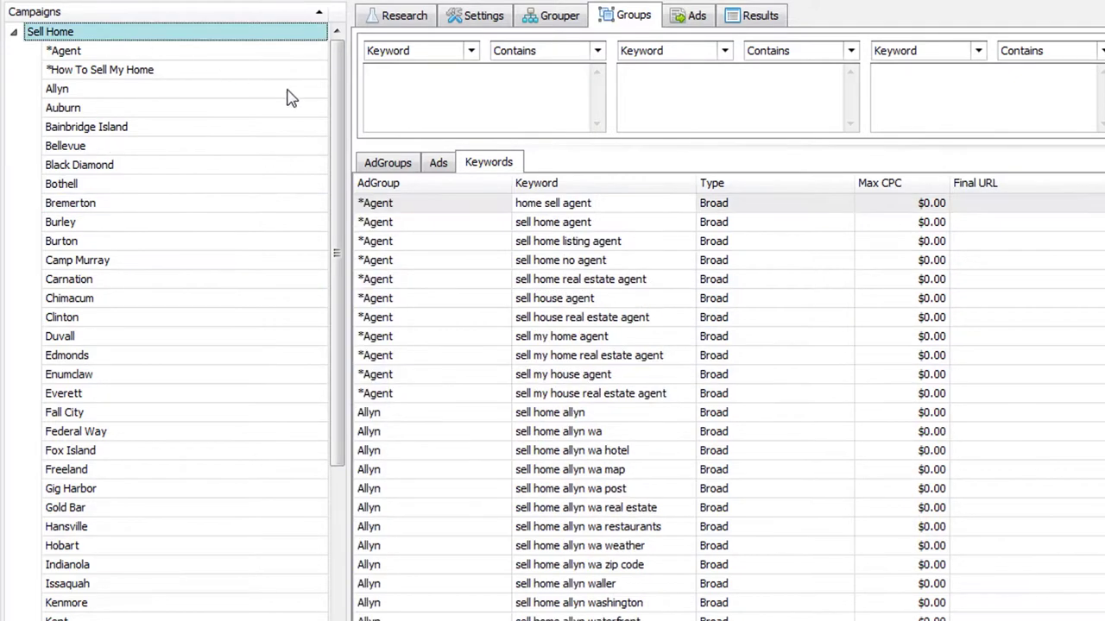
Enter 'job' as a keyword filter term and set the filter to exclude matching keywords
left_click(511, 87)
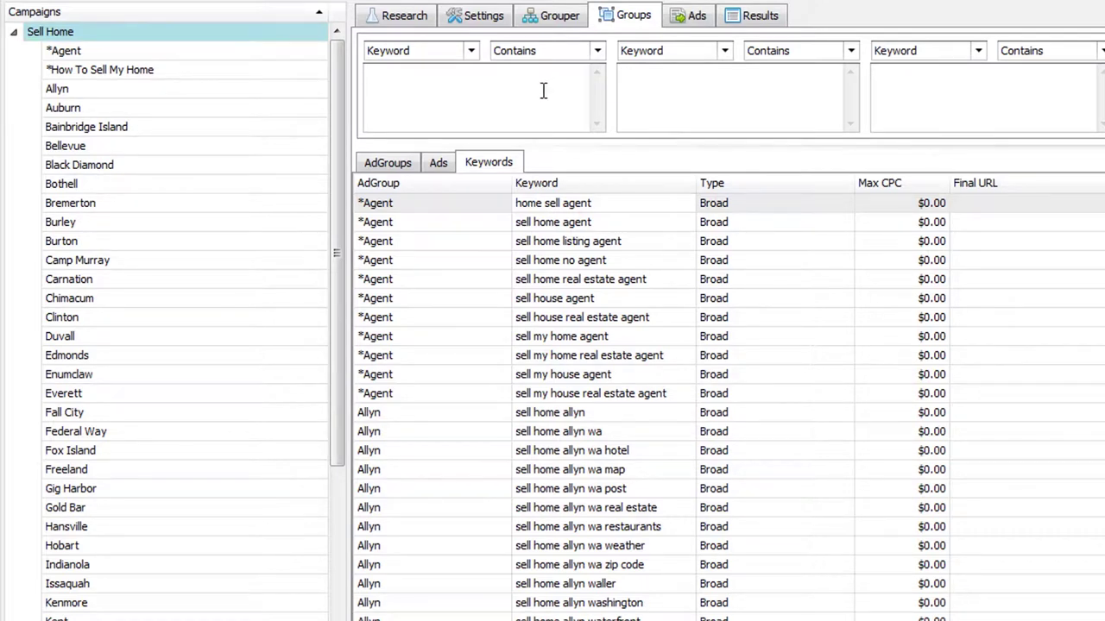
type("job")
key("Return")
type("job")
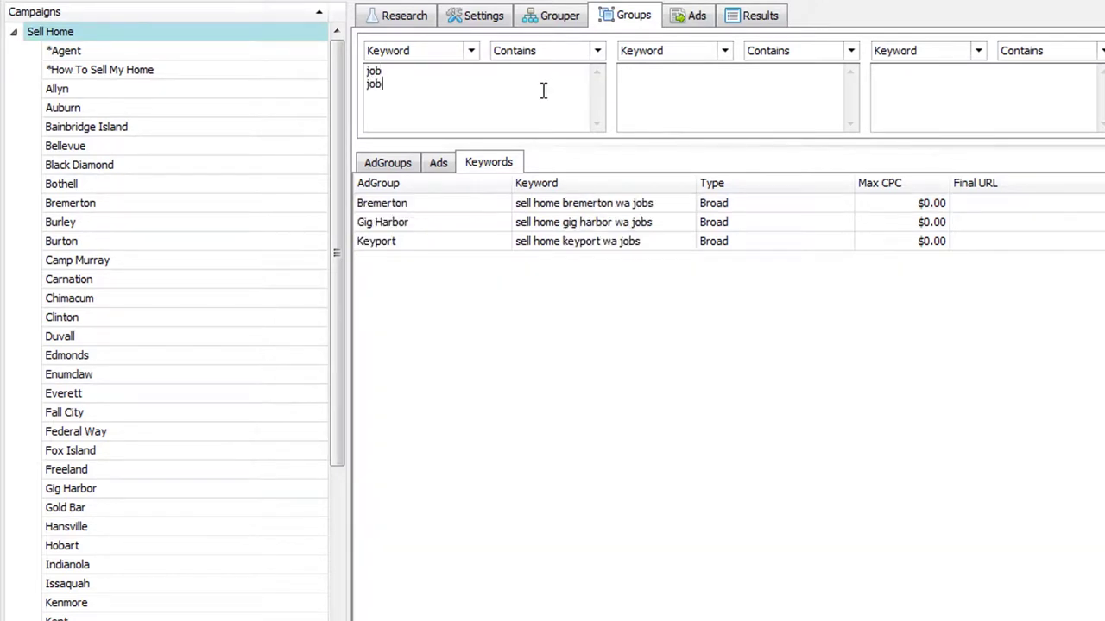
left_click(596, 50)
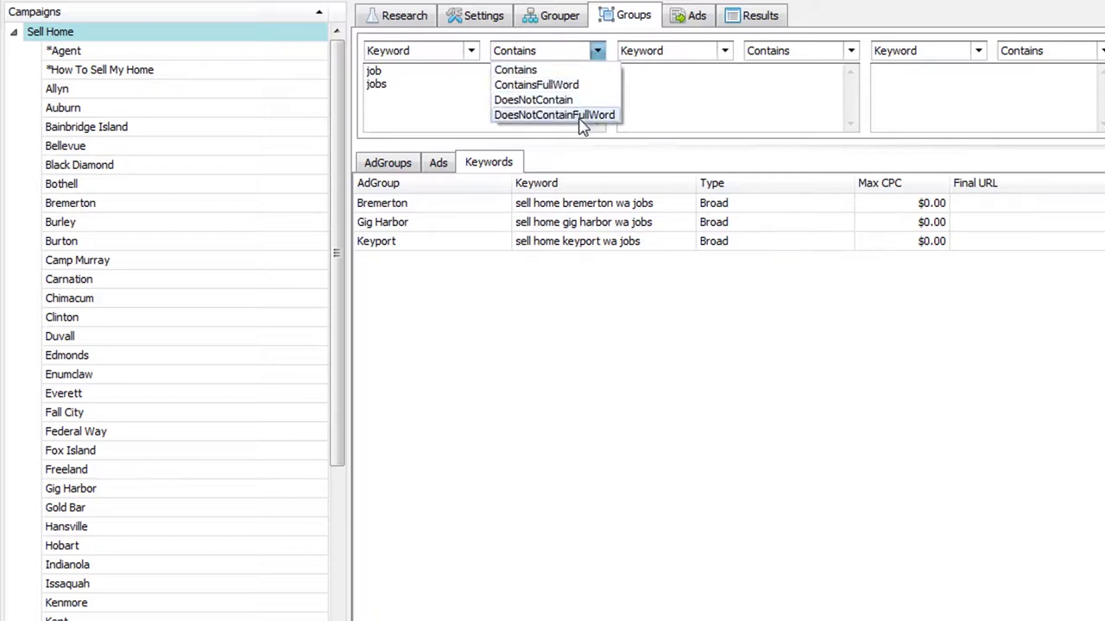
left_click(581, 120)
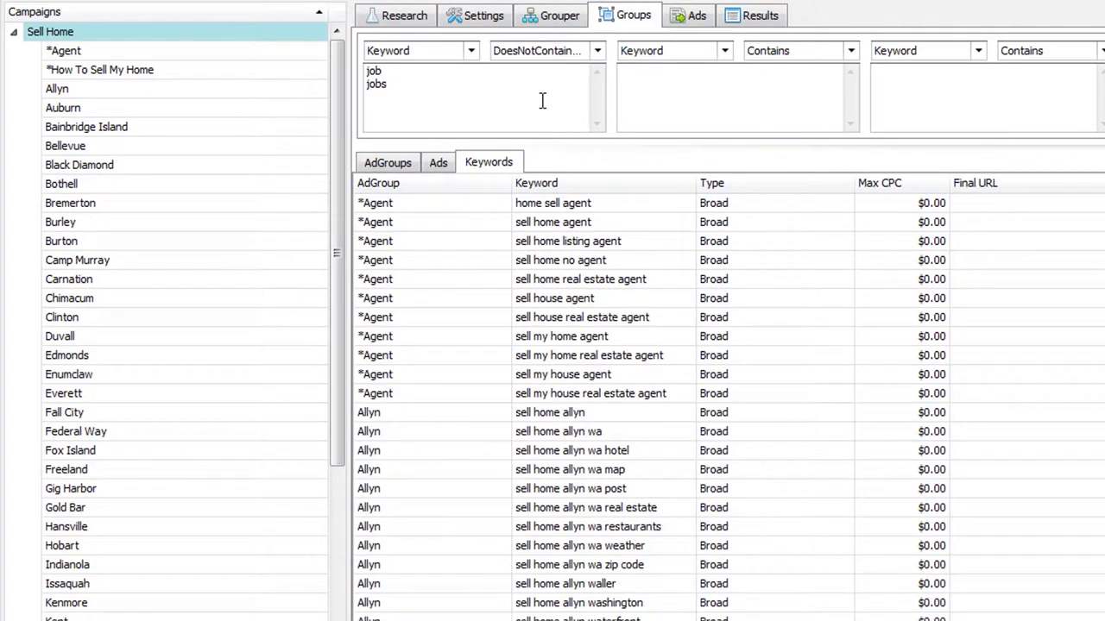
Add restaurant, zip code, hotel and motel as excluded keyword terms
left_click(638, 338)
scroll(686, 354, "down", 2)
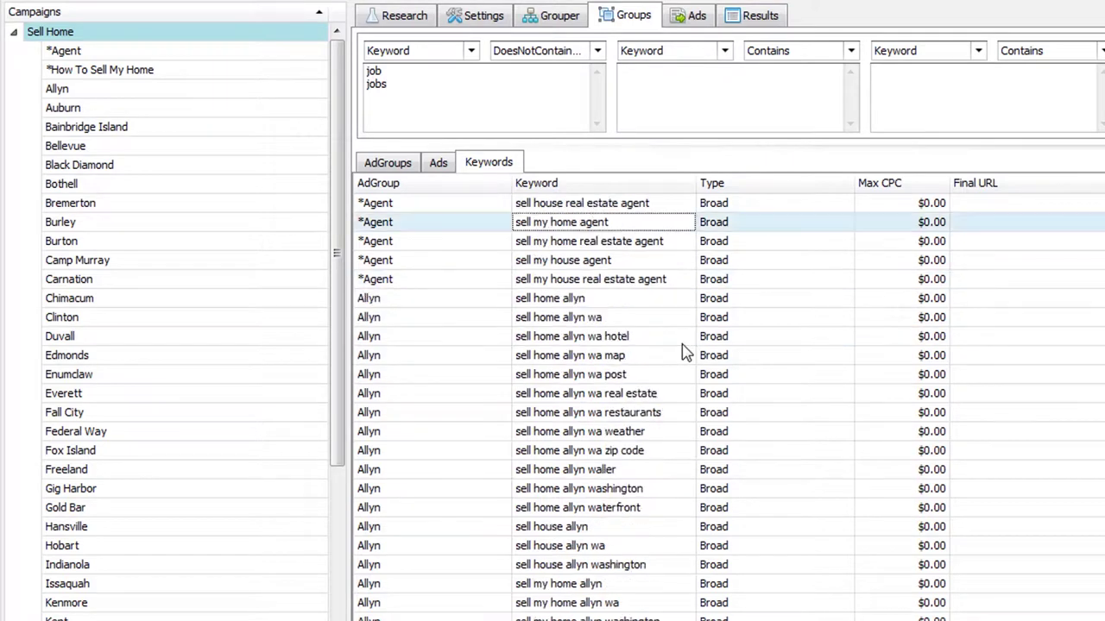
scroll(682, 354, "down", 1)
scroll(681, 352, "up", 1)
left_click(501, 113)
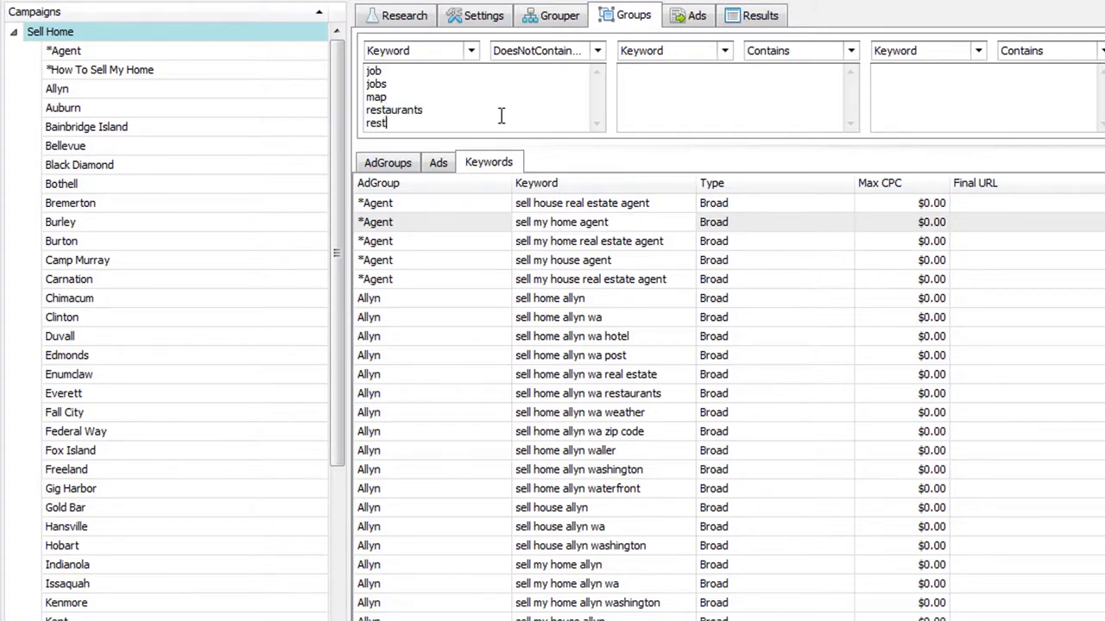
key("Return")
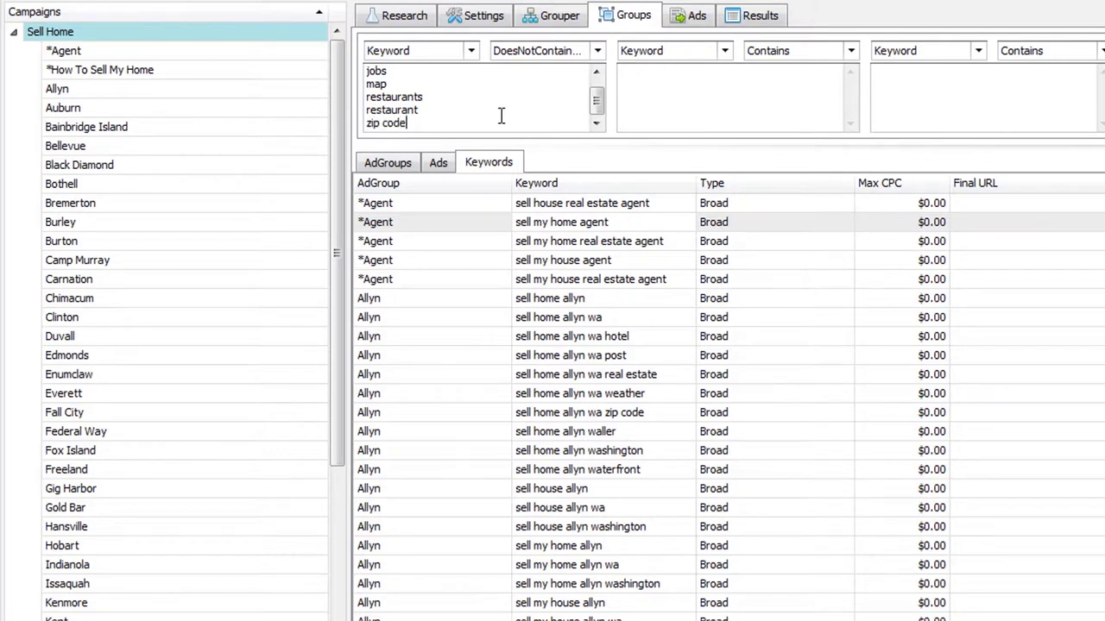
type("zip code")
key("Return")
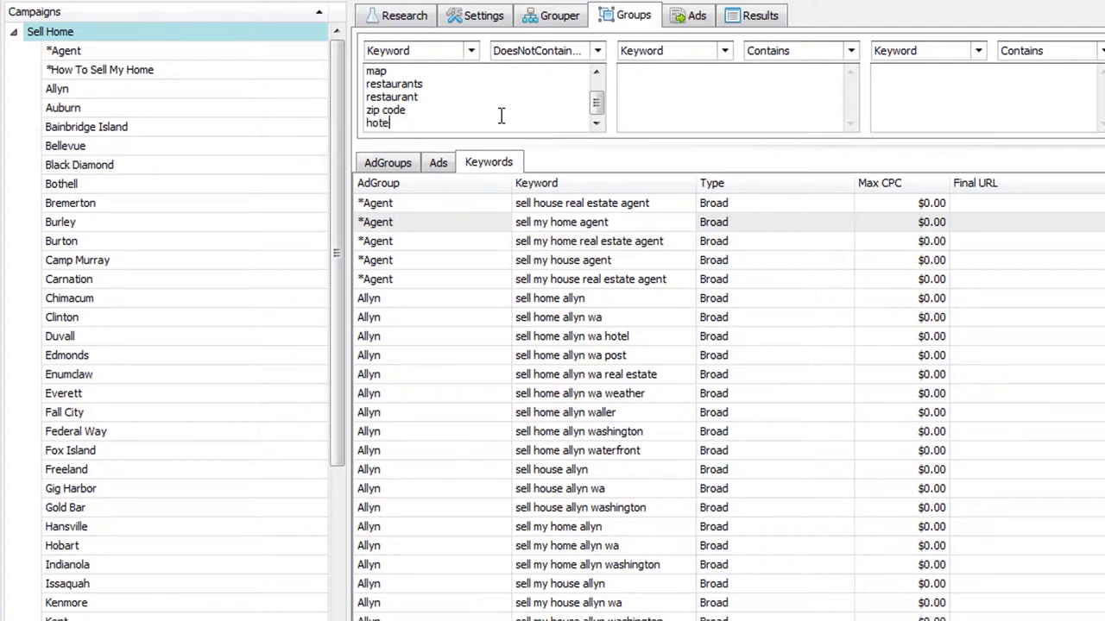
type("hotel")
key("Return")
type("mo")
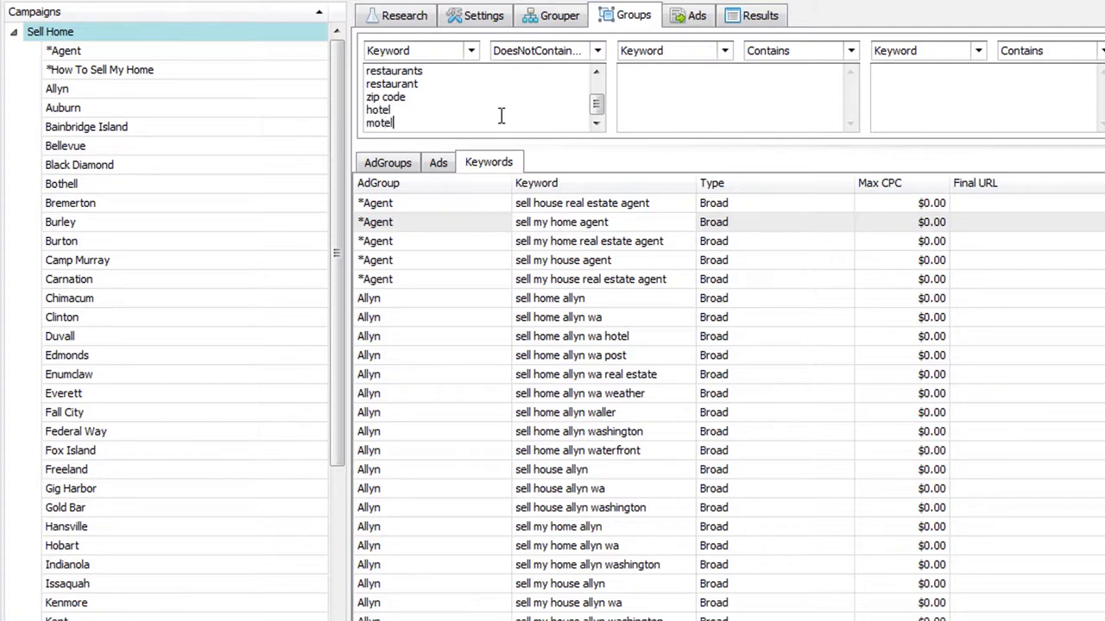
type("tel")
key("Return")
Add hotels, motels, school and schools to the exclusion list
scroll(824, 379, "down", 8)
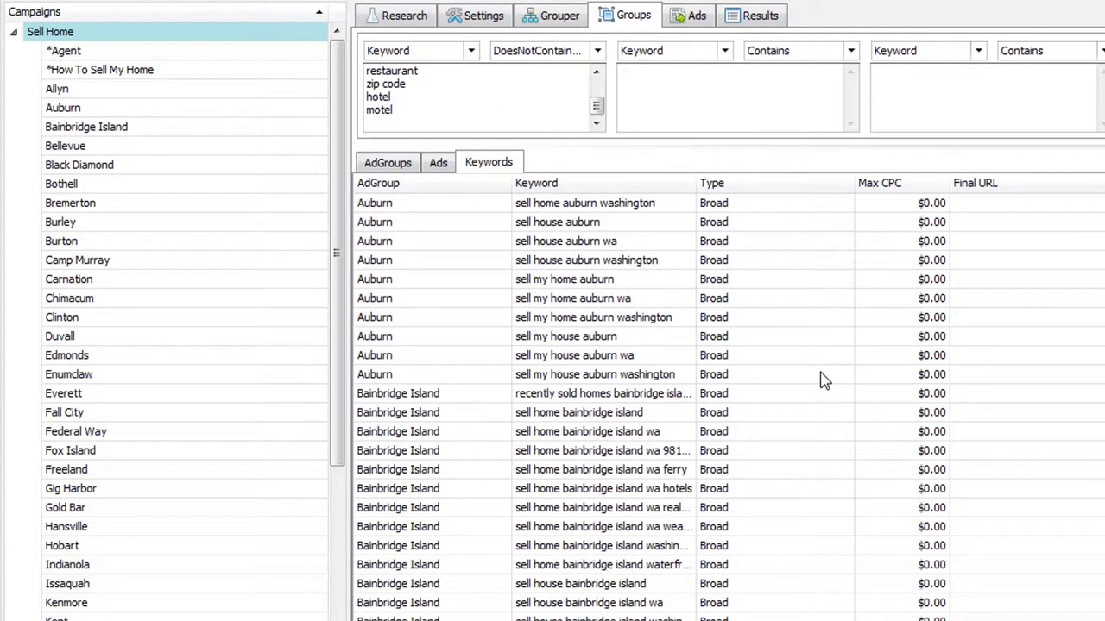
scroll(824, 380, "down", 5)
left_click_drag(697, 183, 779, 183)
left_click(493, 110)
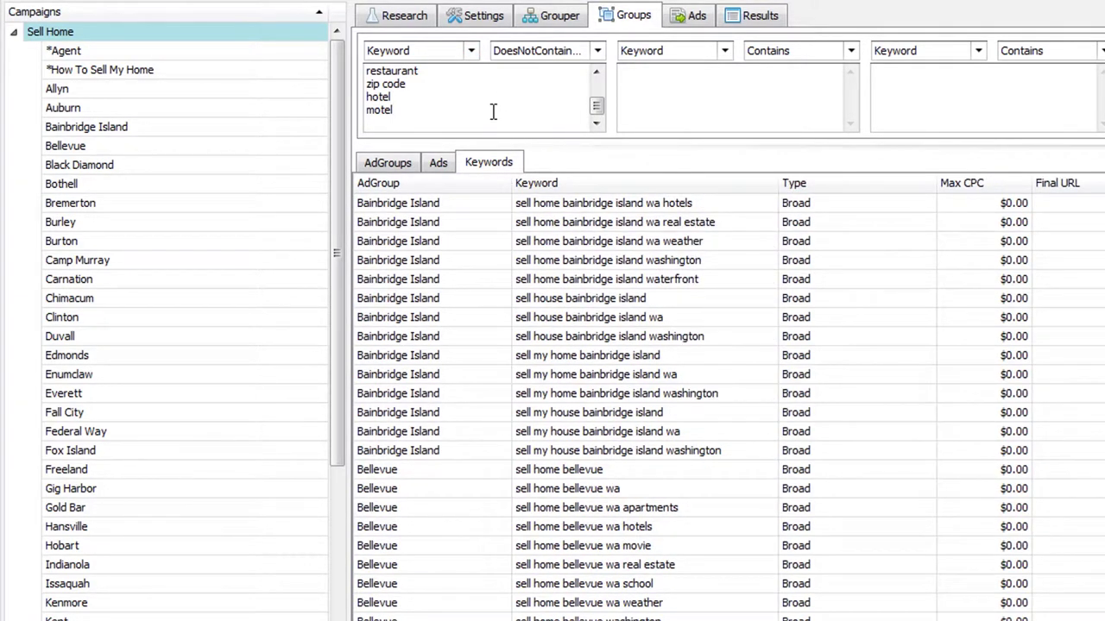
key("Return")
type("hotels")
key("Return")
type("m")
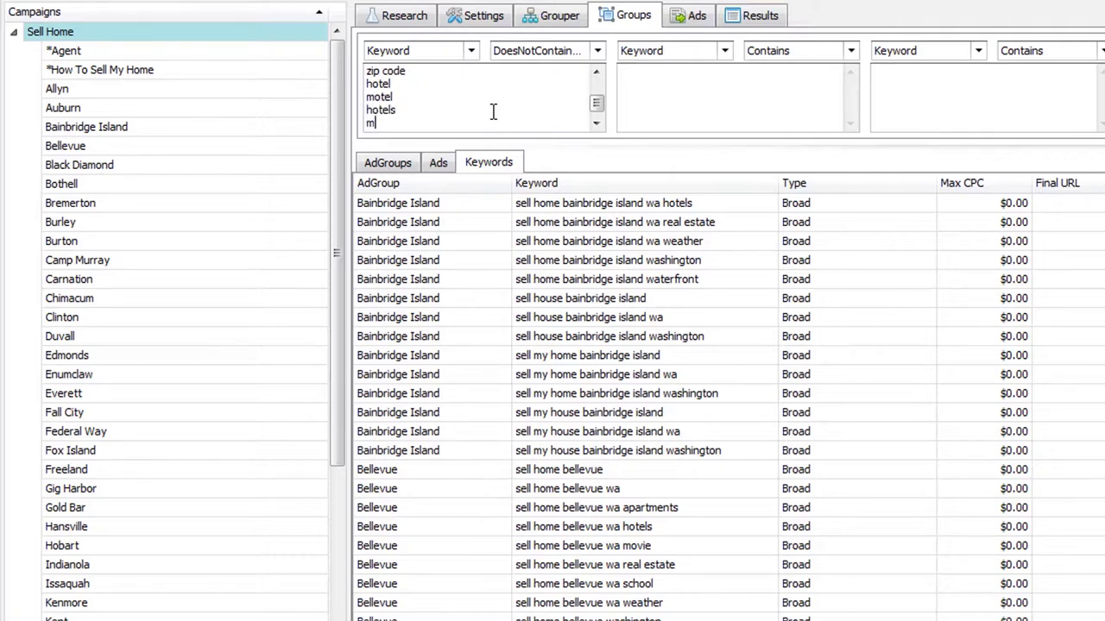
type("otels")
key("Return")
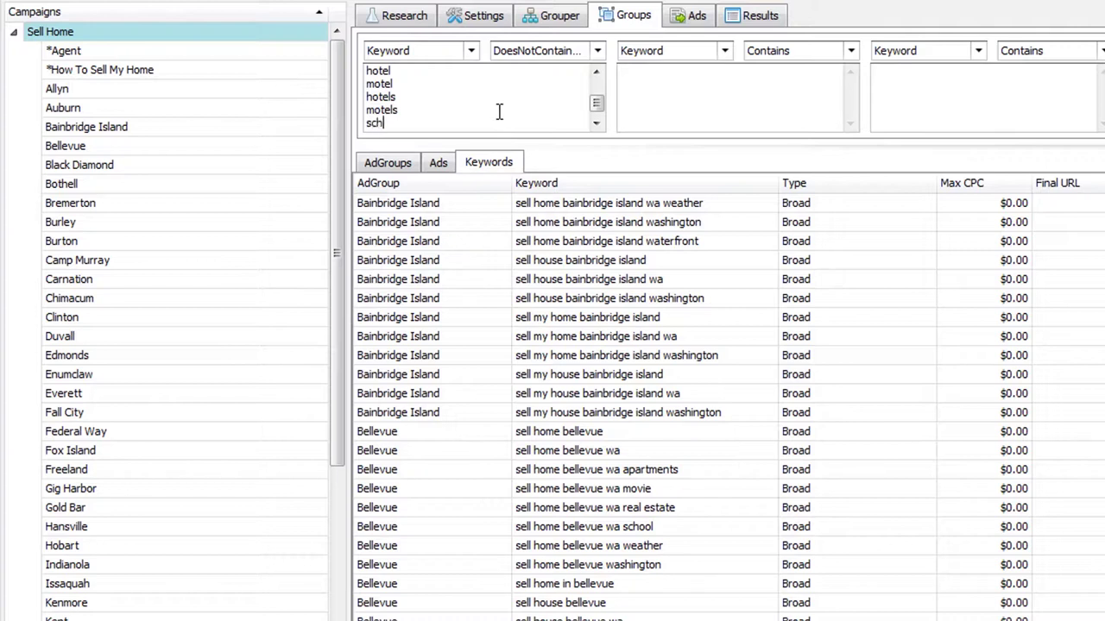
key("Return")
type("s")
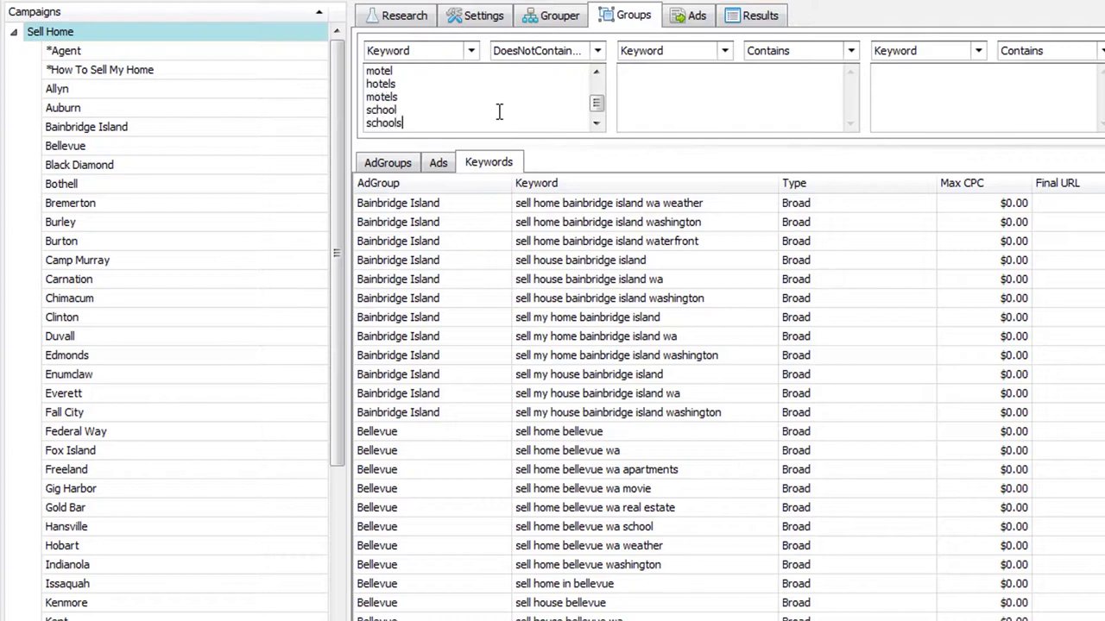
type("chools")
key("Return")
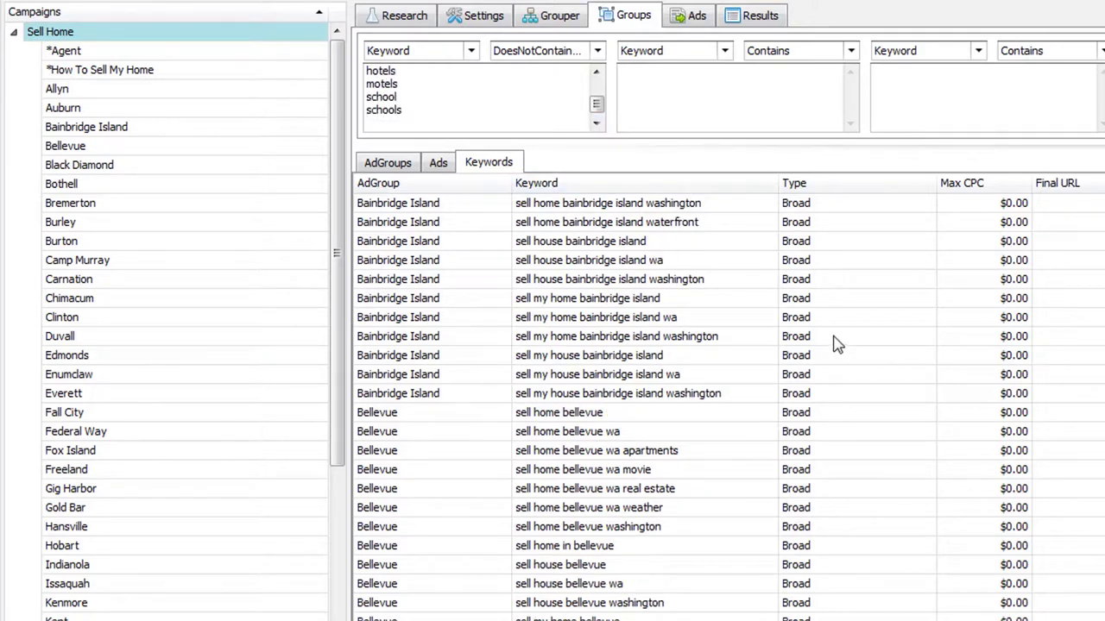
Add movie, apartment and apartments to the exclusions and apply them to the keyword list
scroll(850, 369, "down", 3)
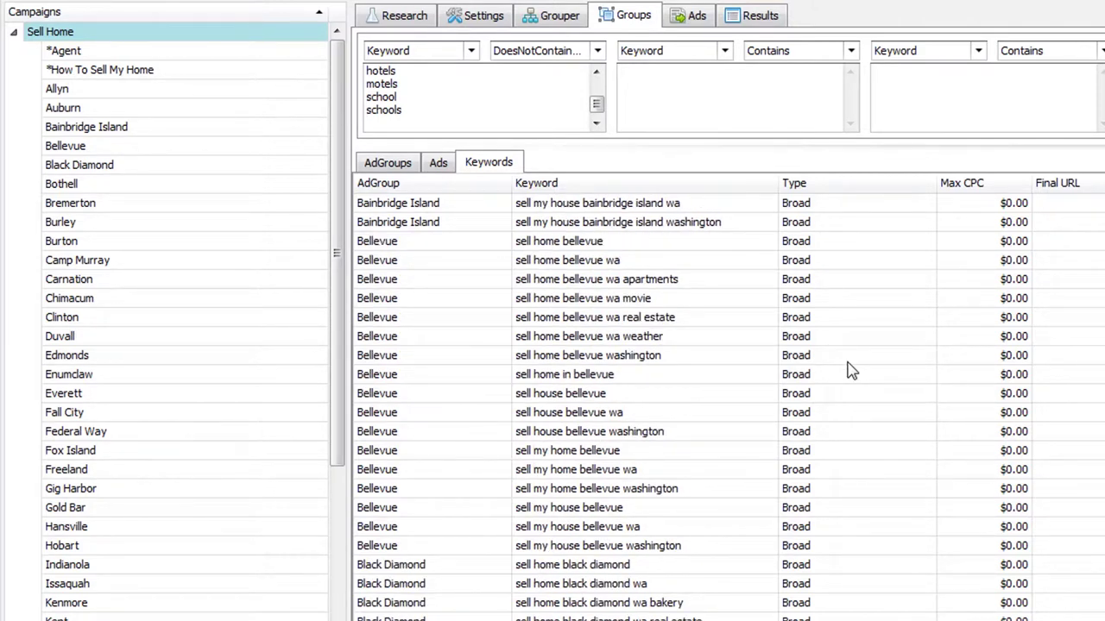
left_click(438, 117)
type("movie")
key("Return")
type("apartment")
key("Return")
type("a")
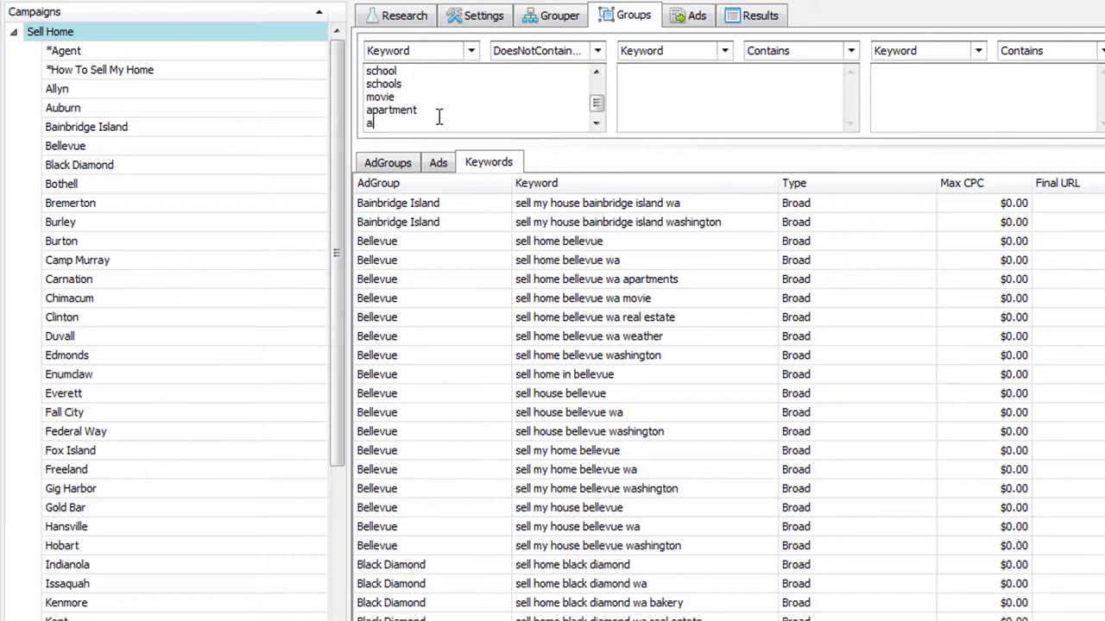
type("partments")
key("Return")
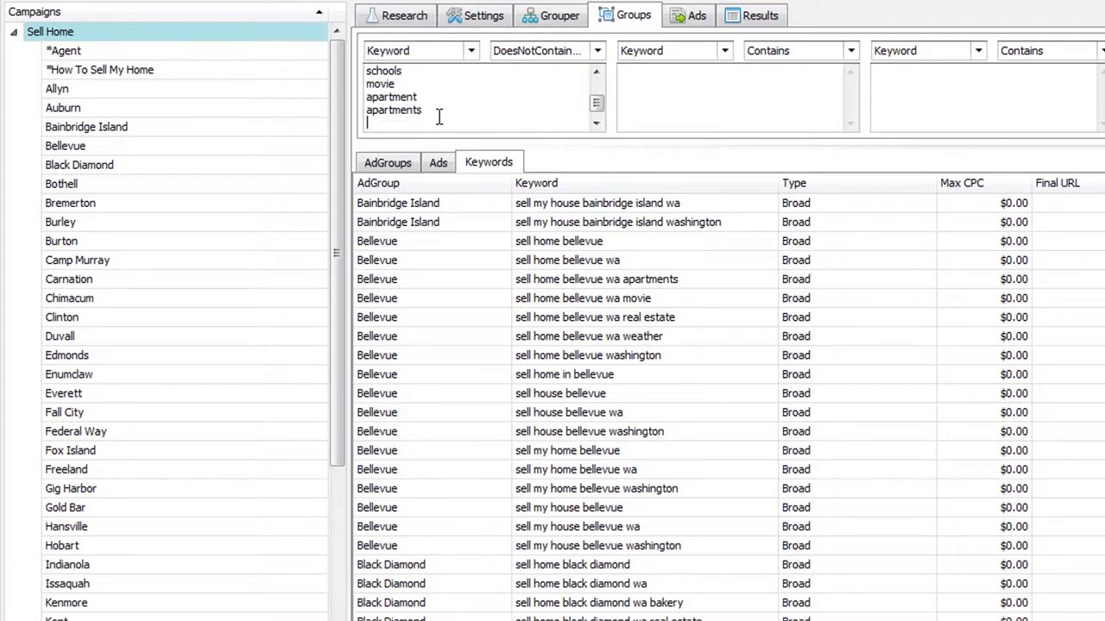
left_click(792, 393)
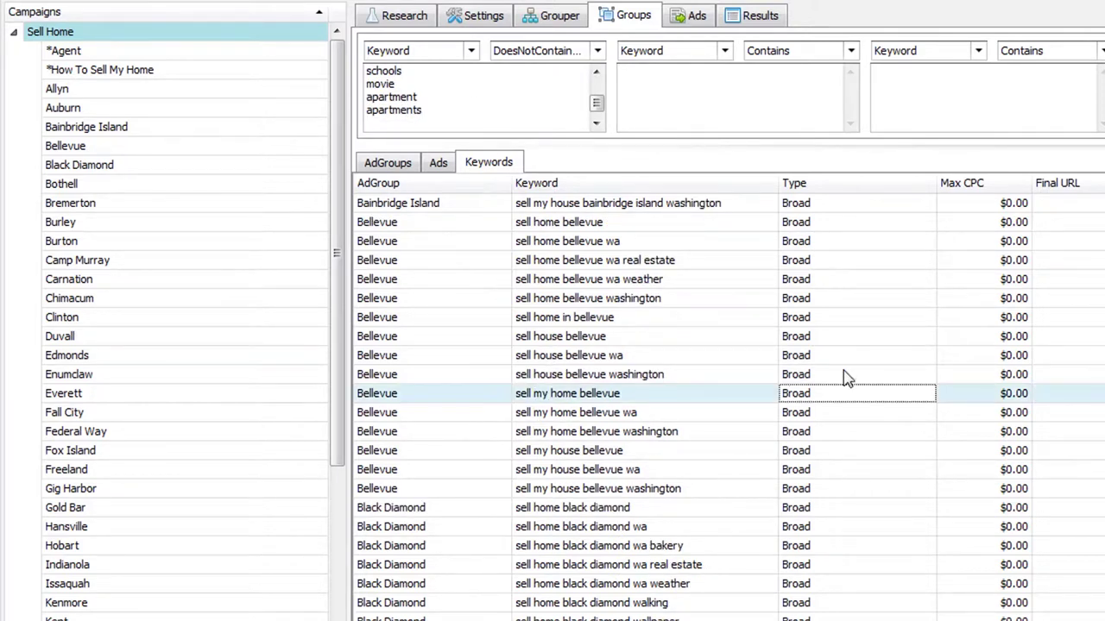
scroll(847, 378, "down", 1)
Add bakery and wallpaper as exclusions, each on its own line, and apply them
left_click(554, 124)
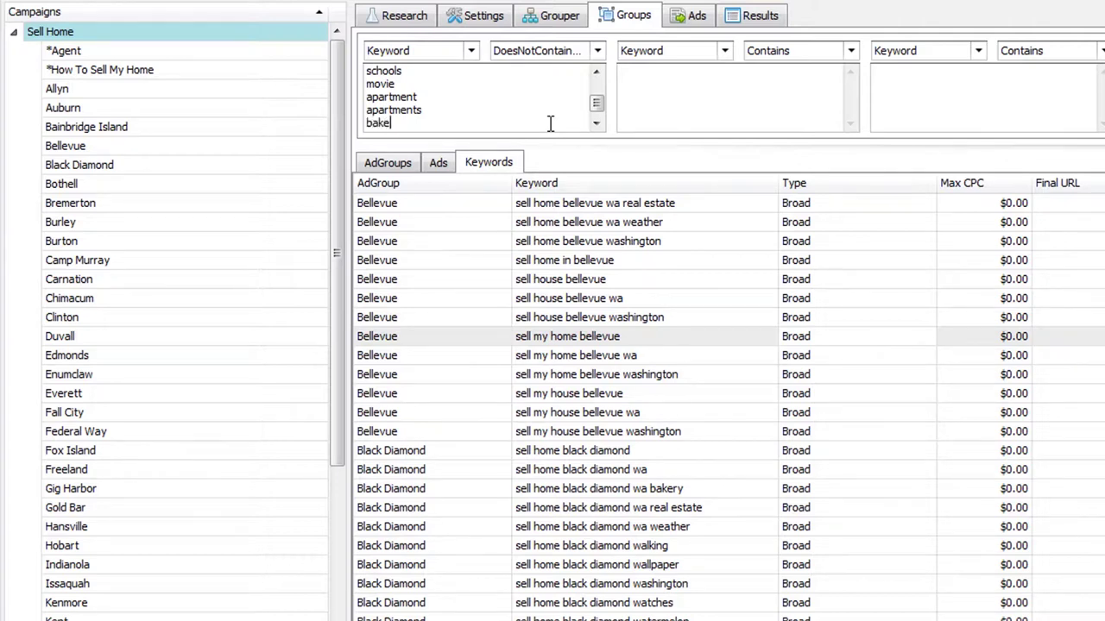
key("Return")
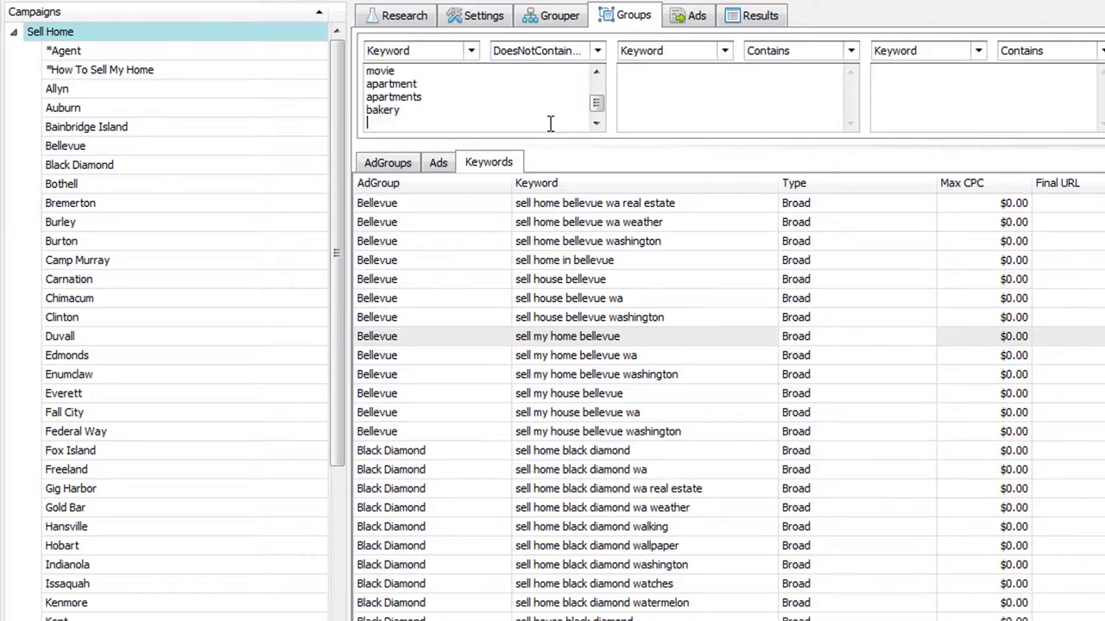
type("wallpaper")
key("Return")
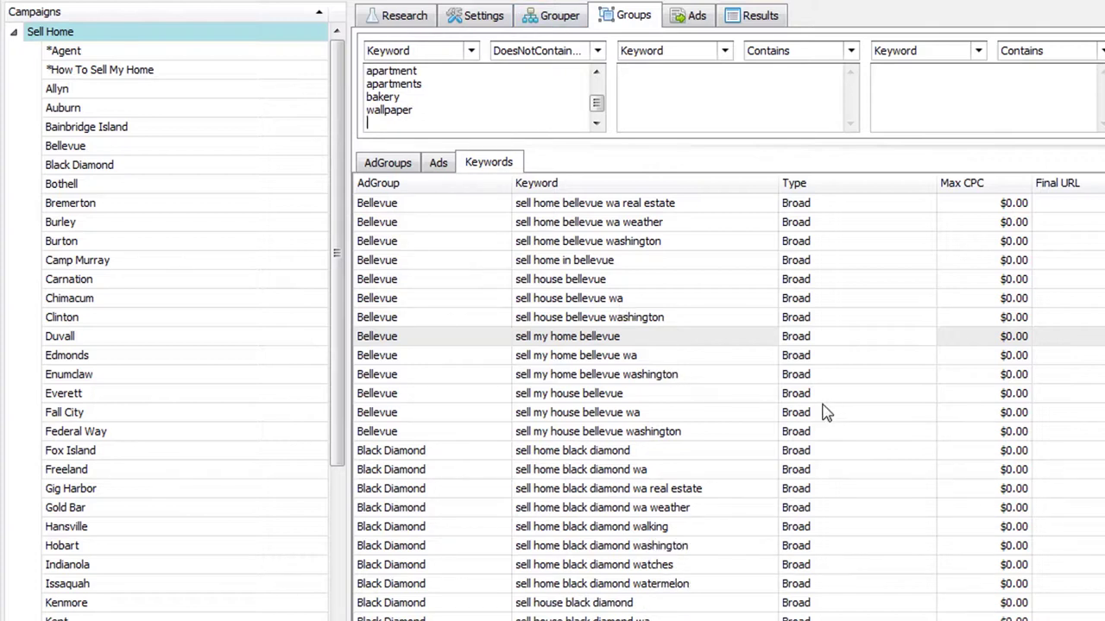
left_click(648, 414)
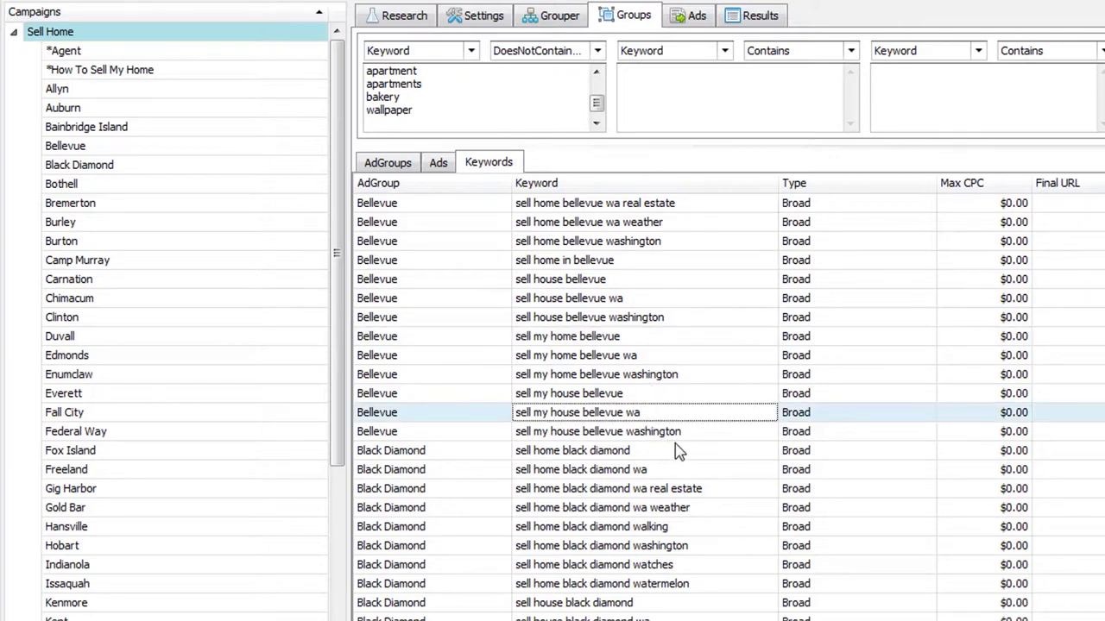
left_click(524, 93)
mouse_move(602, 109)
left_mouse_down()
mouse_move(599, 94)
mouse_move(601, 112)
left_mouse_up()
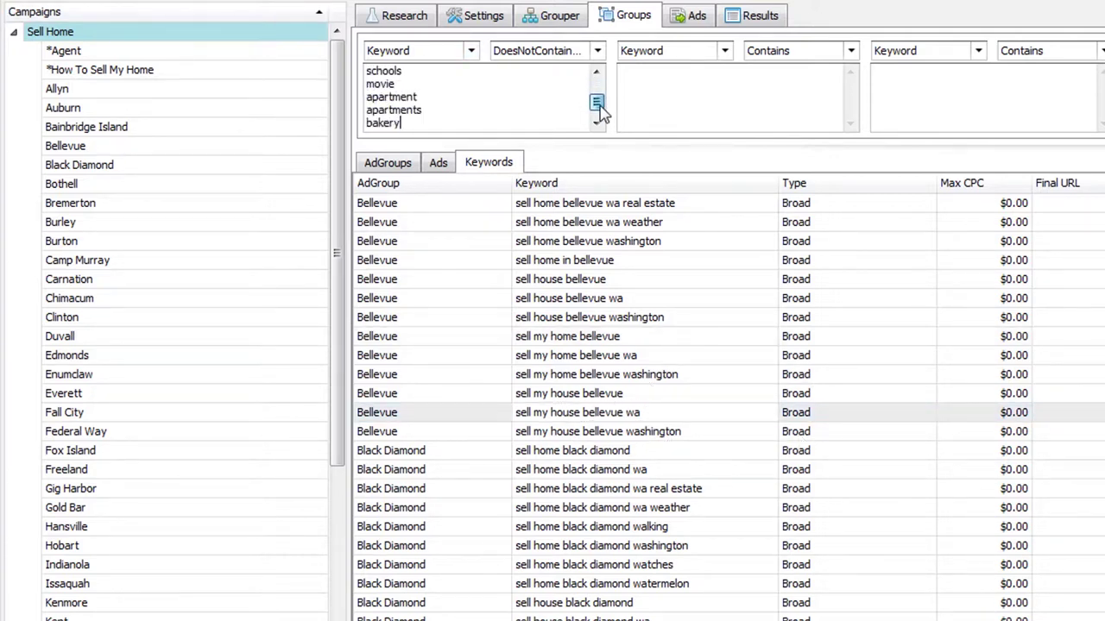
key("Return")
Switch the filter operator to ContainsFullWord to show keywords containing the excluded words
type("wallpaper")
key("Return")
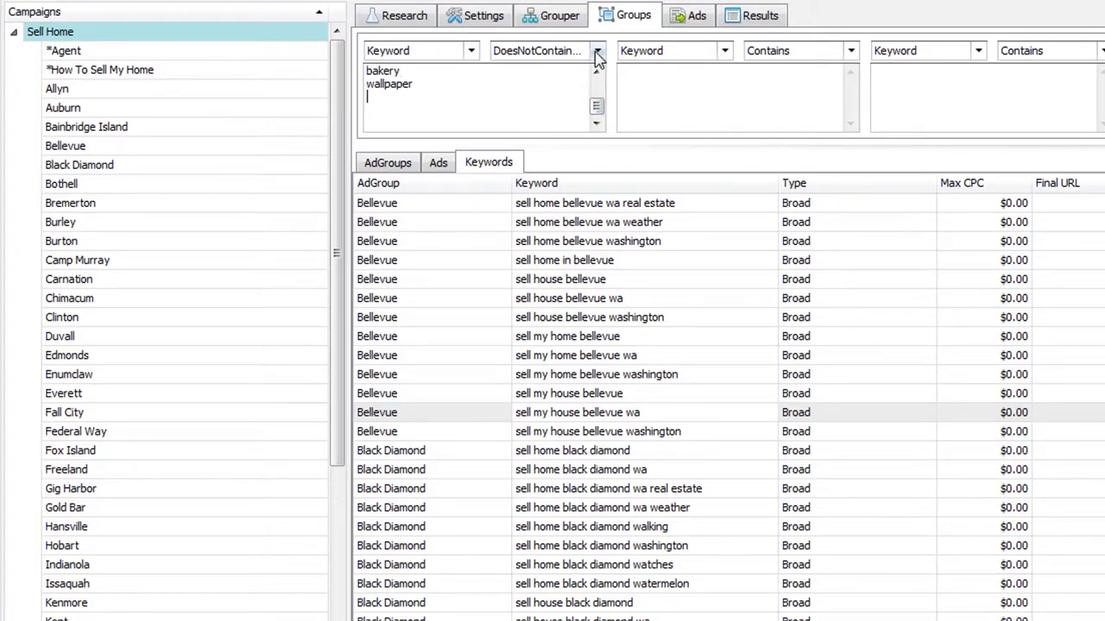
left_click(598, 54)
left_click(584, 84)
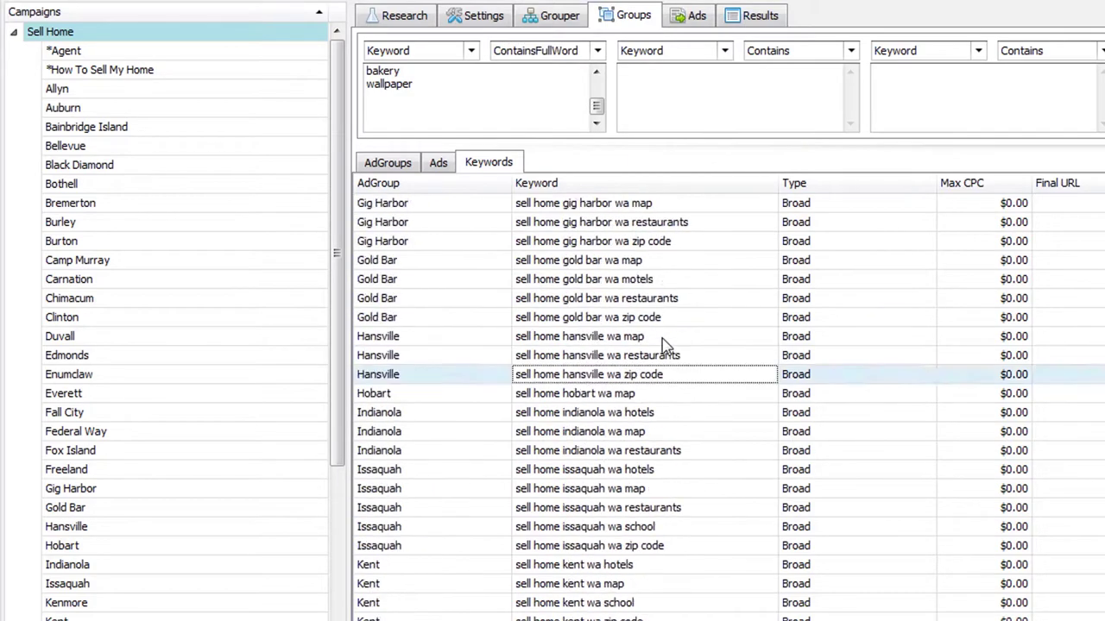
scroll(665, 345, "up", 20)
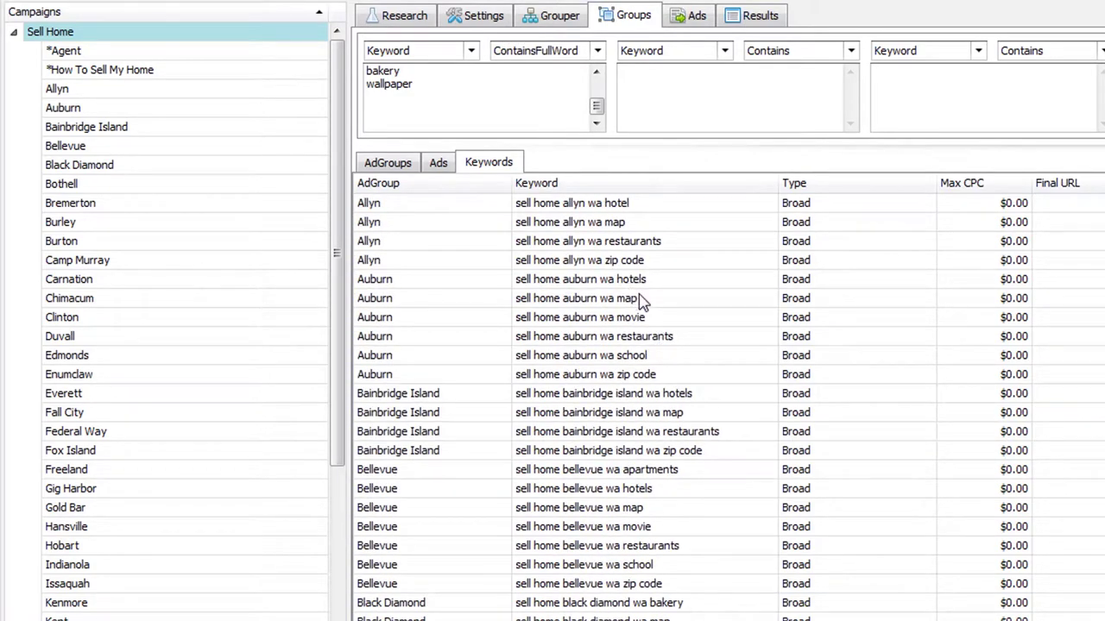
scroll(643, 311, "down", 20)
Select all the matching keywords and delete them from Sell Home
left_click(670, 357)
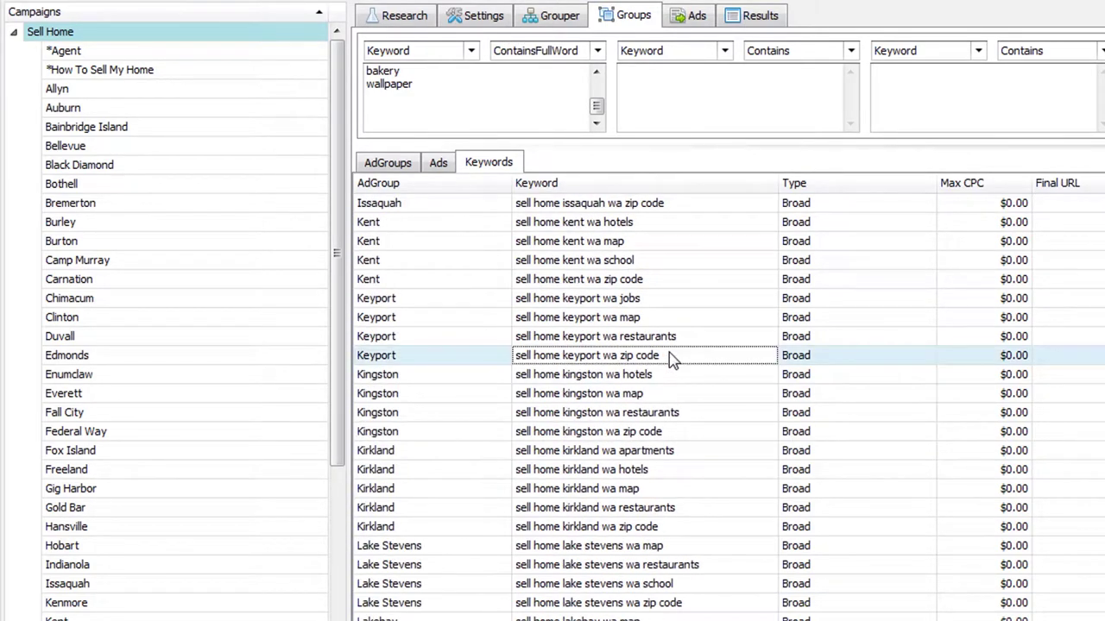
key("ctrl+a")
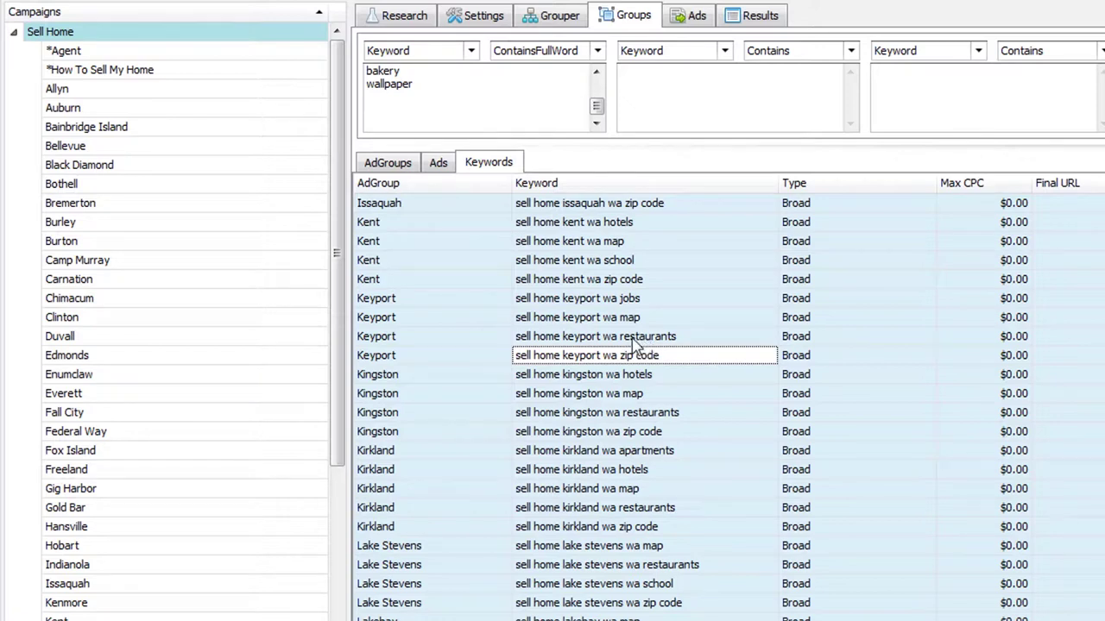
key("Delete")
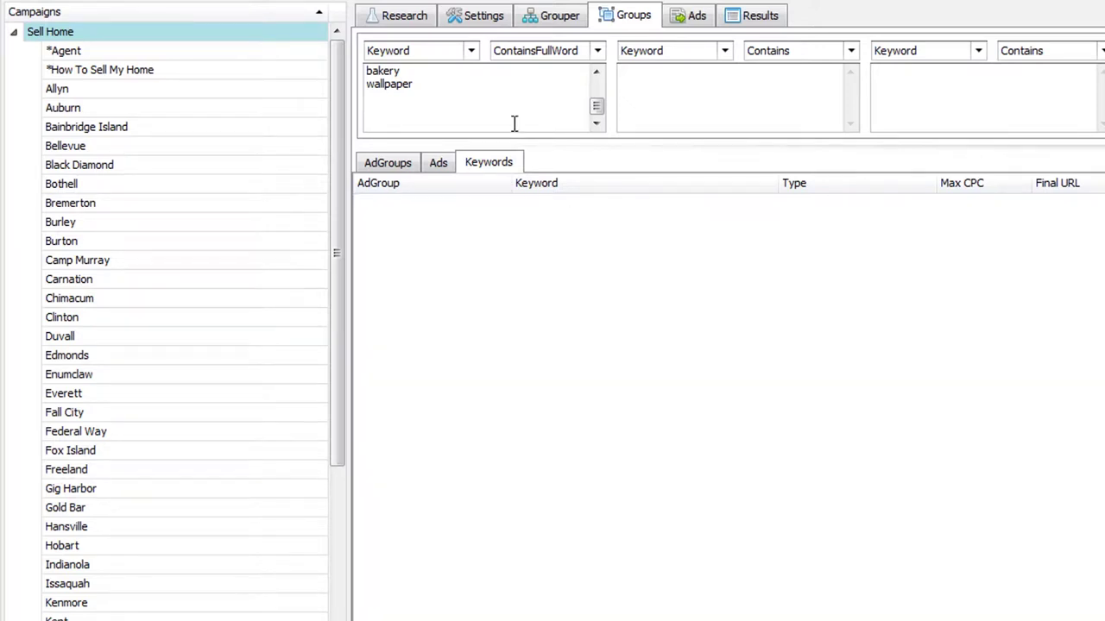
left_click(596, 50)
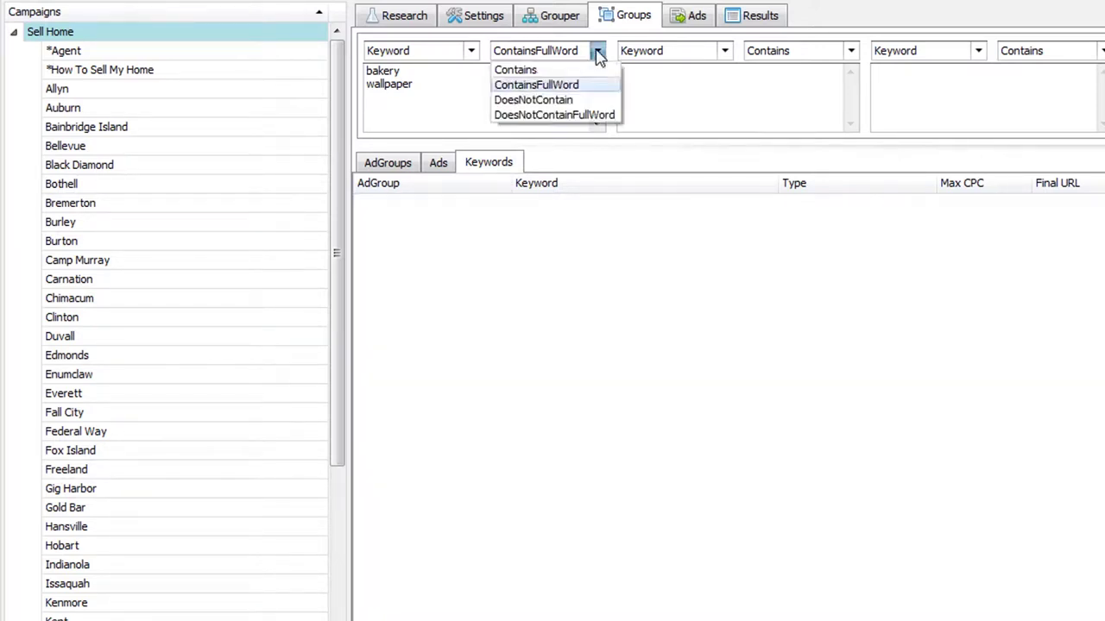
Switch the operator to DoesNotContainFullWord and review remaining keywords like 'sell home burton watches'
left_click(587, 115)
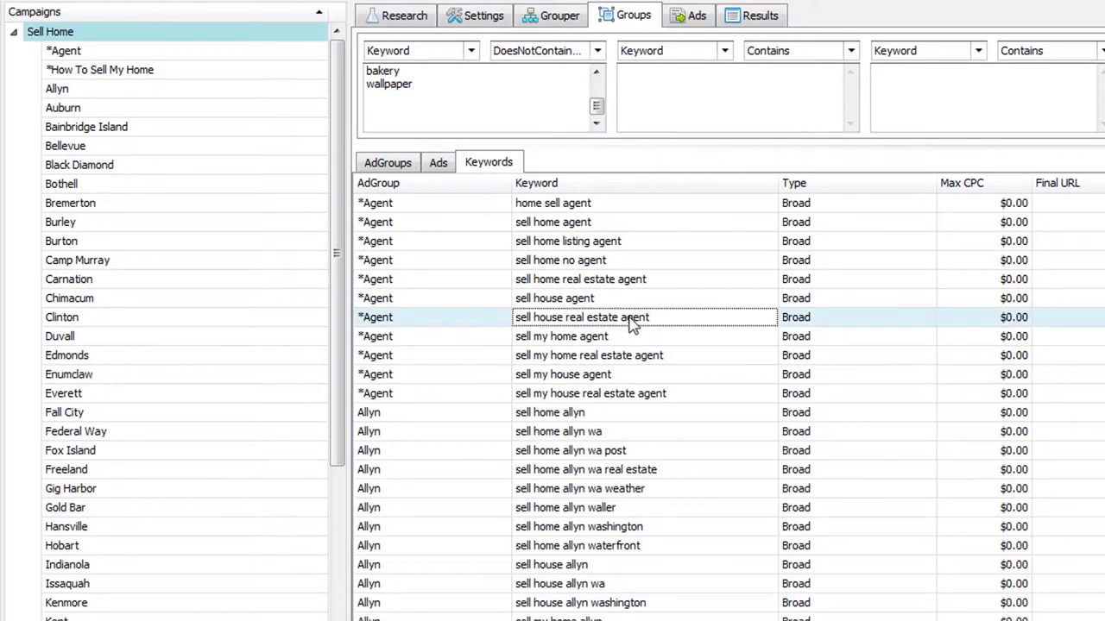
scroll(631, 321, "down", 10)
scroll(634, 320, "down", 15)
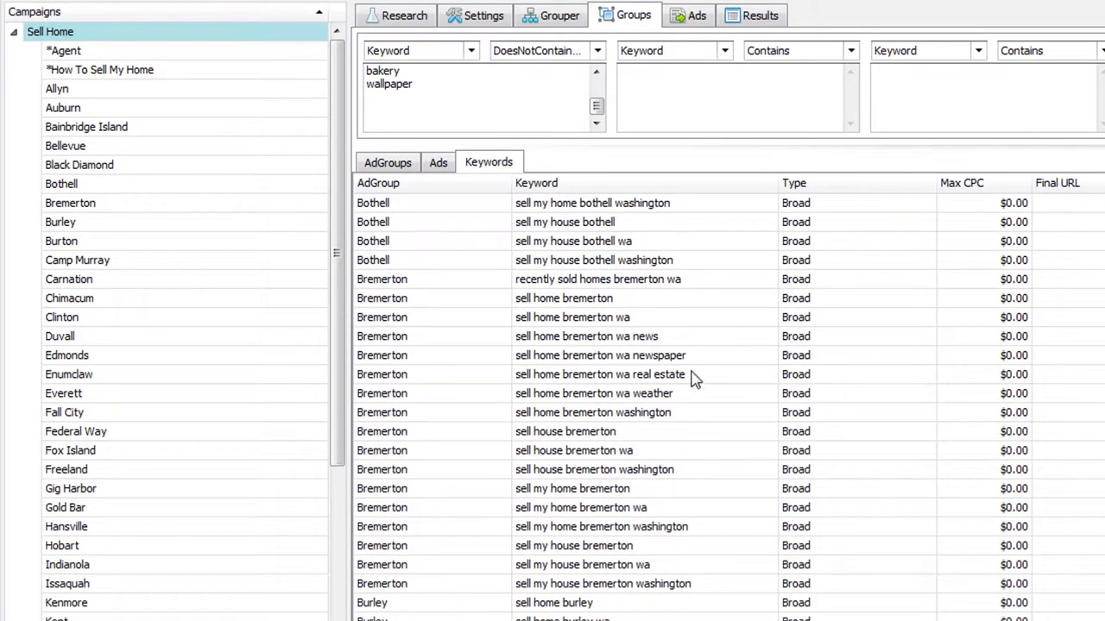
scroll(750, 387, "down", 9)
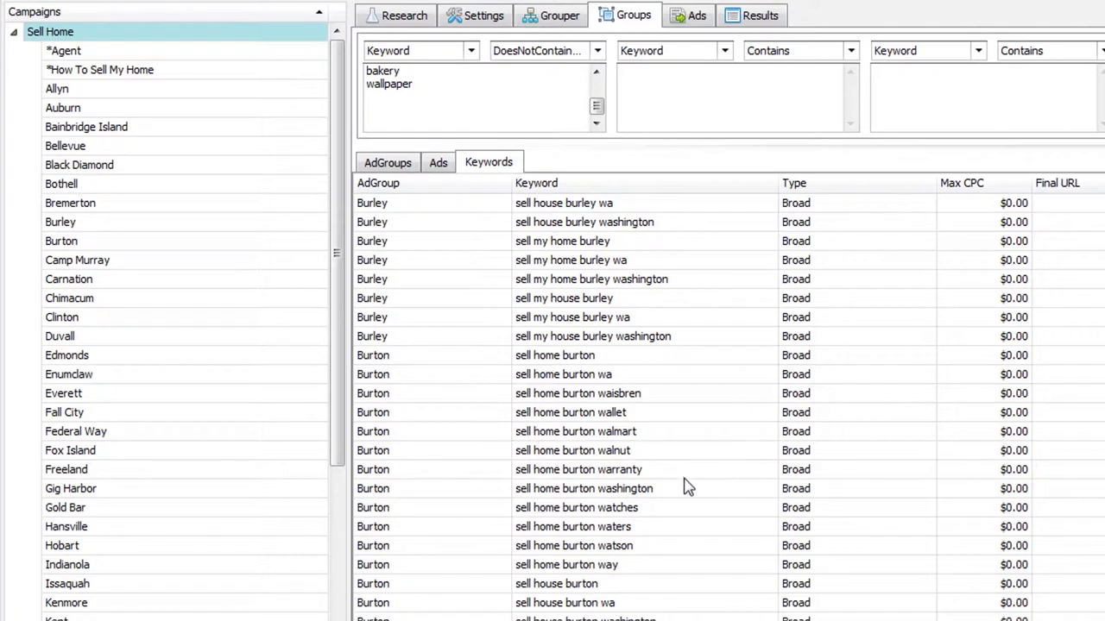
left_click(654, 509)
Add watches and warranty to the exclusion list, apply it, and check the remaining Carnation keywords
left_click(493, 102)
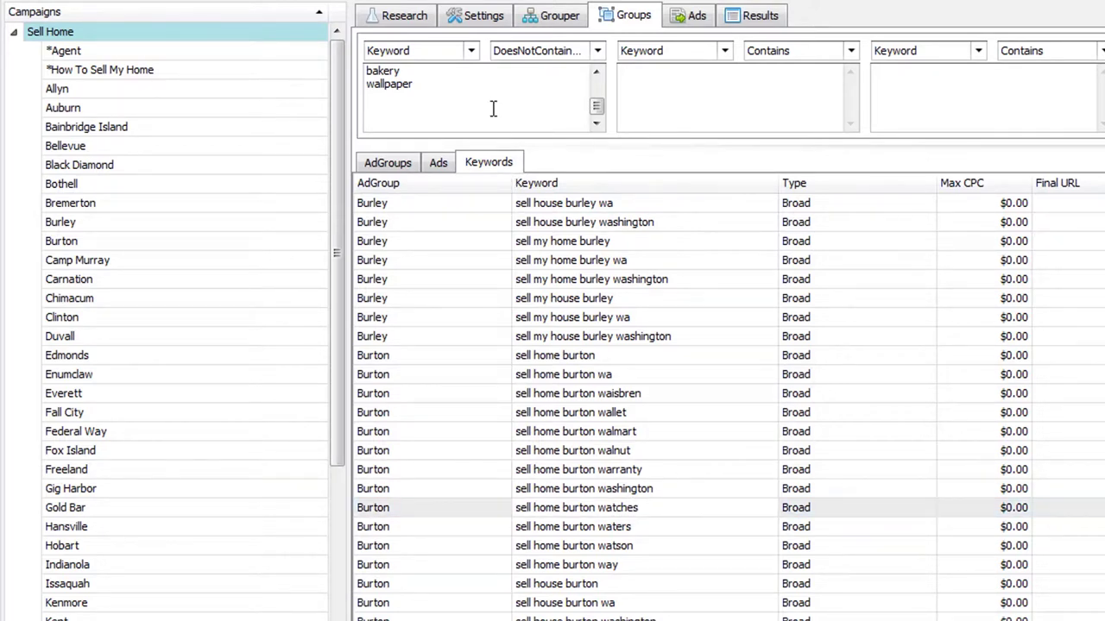
type("watches")
key("Return")
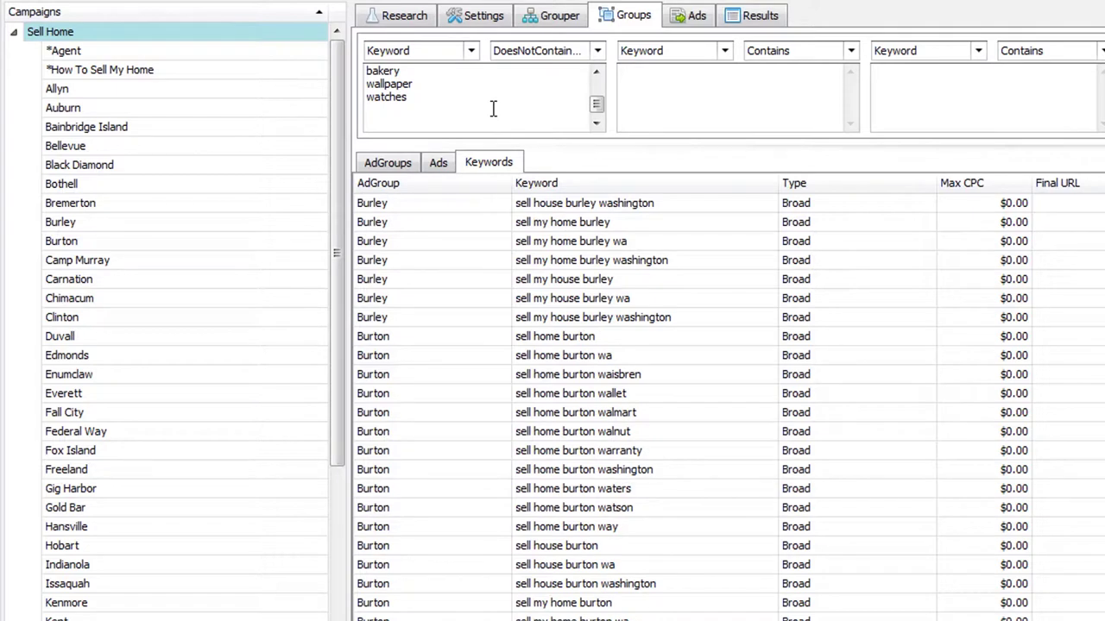
type("warranty")
left_click(748, 356)
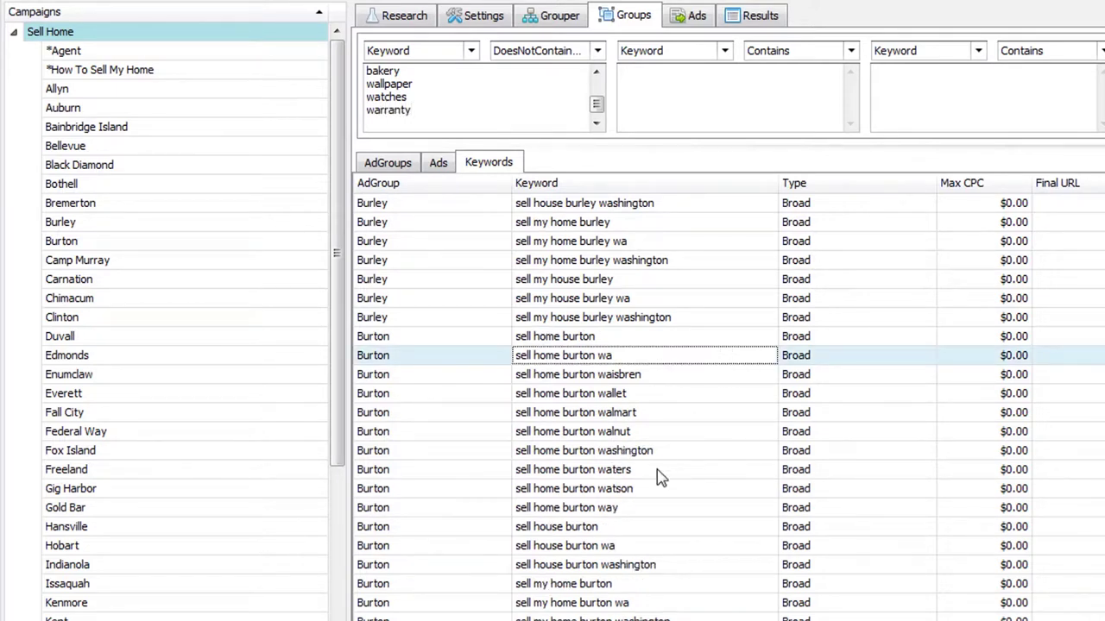
scroll(673, 388, "down", 6)
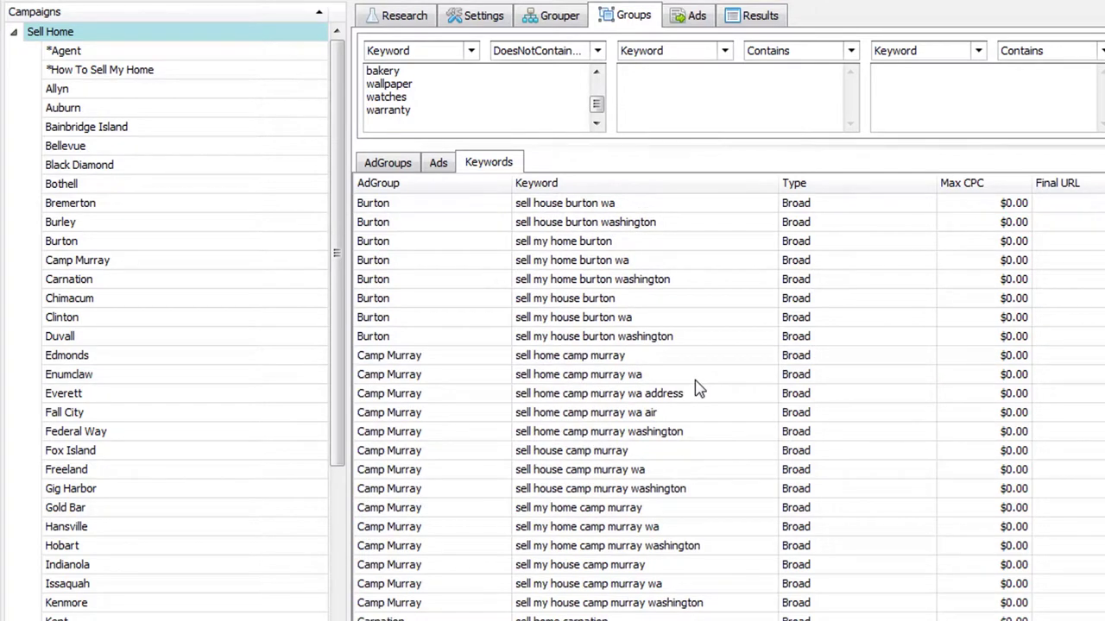
scroll(699, 479, "down", 7)
left_click(661, 412)
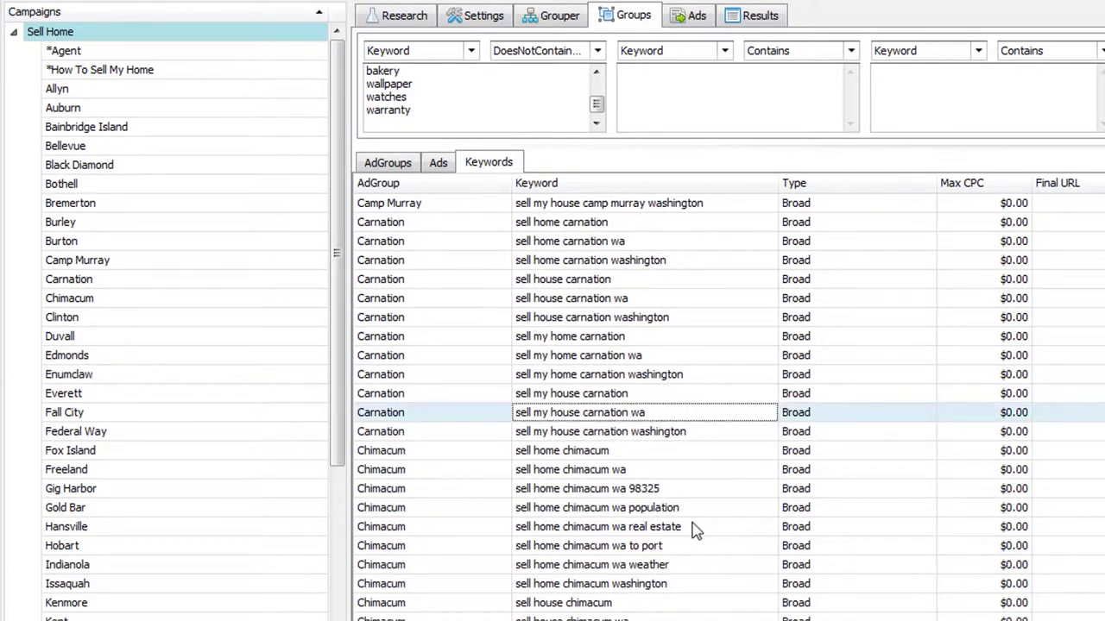
scroll(697, 526, "down", 6)
left_click(523, 111)
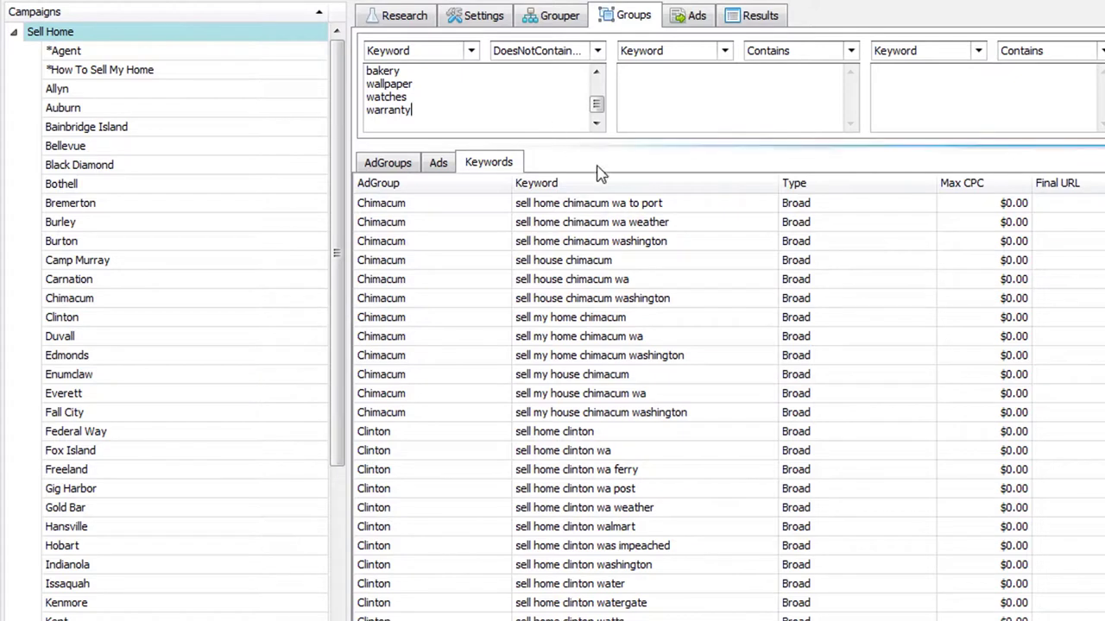
left_click(696, 16)
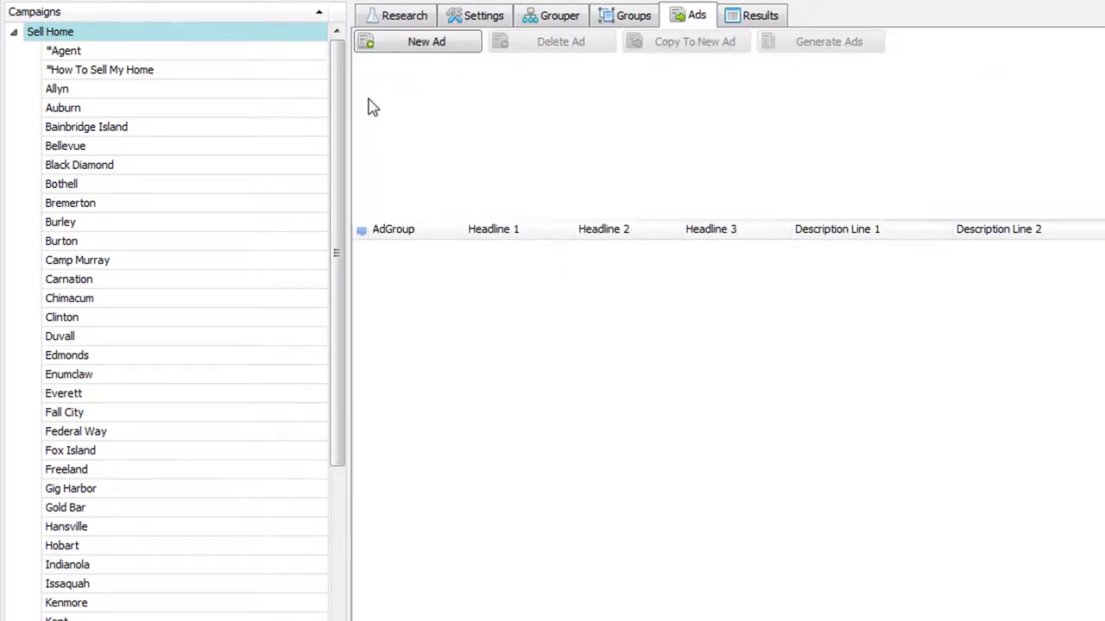
Create a new ad, enlarge the form to show the Path fields, and enter 'Sell Your' as Headline 1
left_click(445, 47)
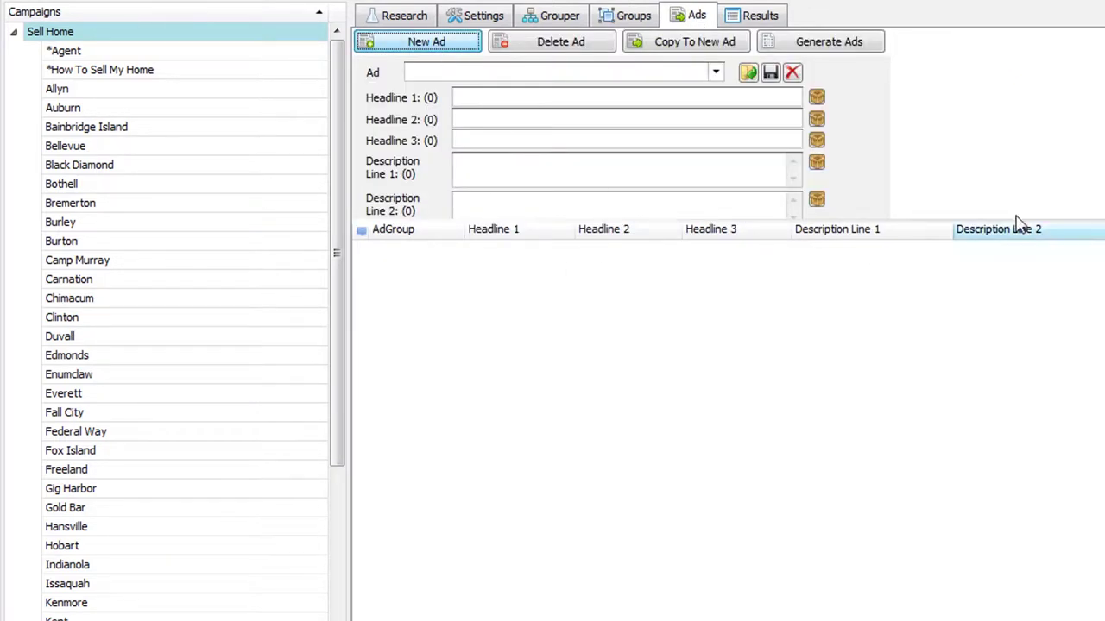
left_click_drag(1016, 222, 1017, 277)
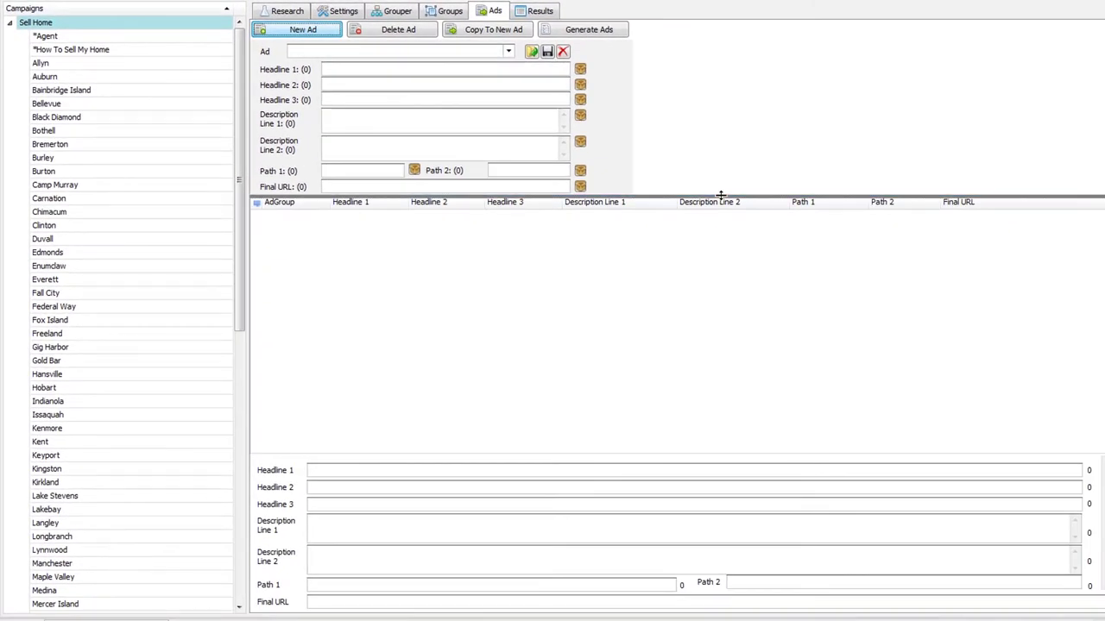
mouse_move(720, 195)
left_mouse_down()
mouse_move(720, 218)
mouse_move(716, 201)
left_mouse_up()
left_click(384, 69)
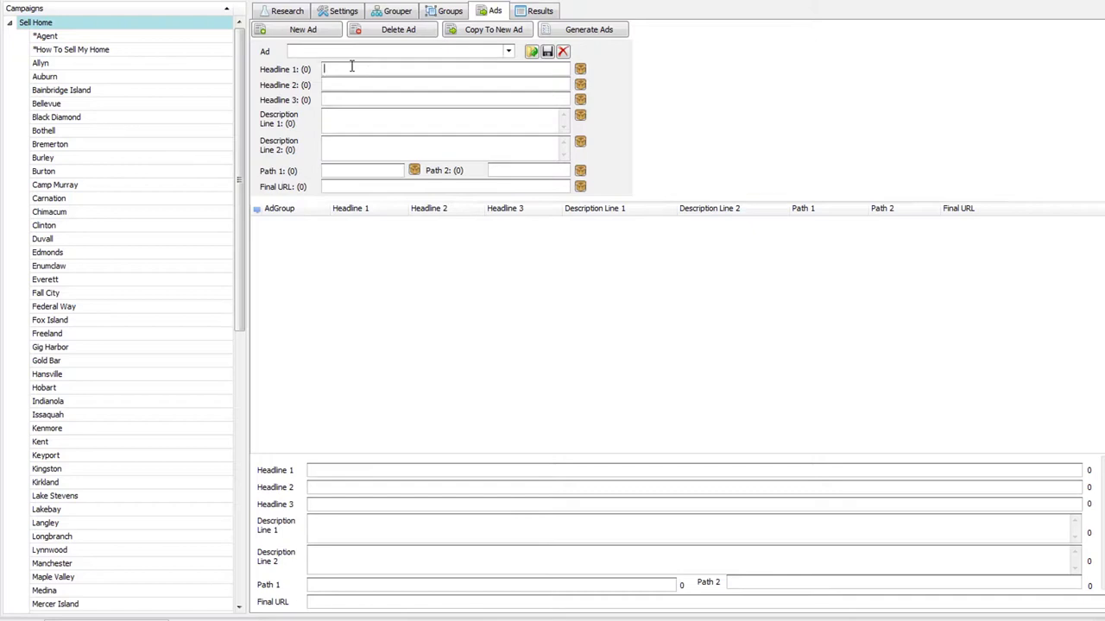
type("Sell Your H")
key("BackSpace")
Make Headline 1 read 'Sell Your {adgroup} Home Fast' using the ad group placeholder
left_click(581, 72)
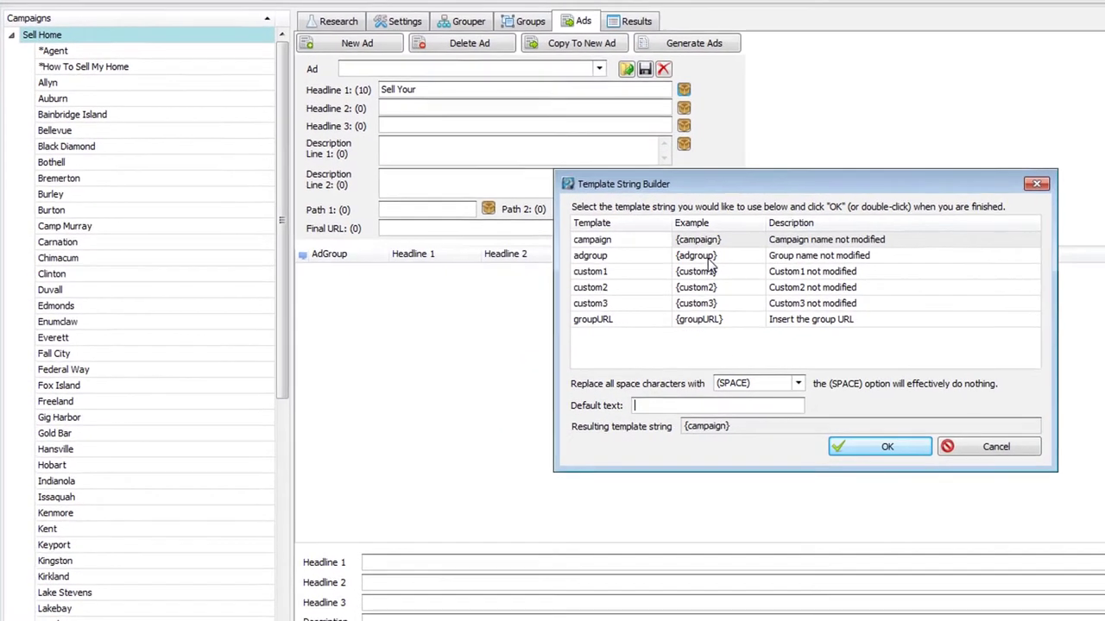
left_click(592, 210)
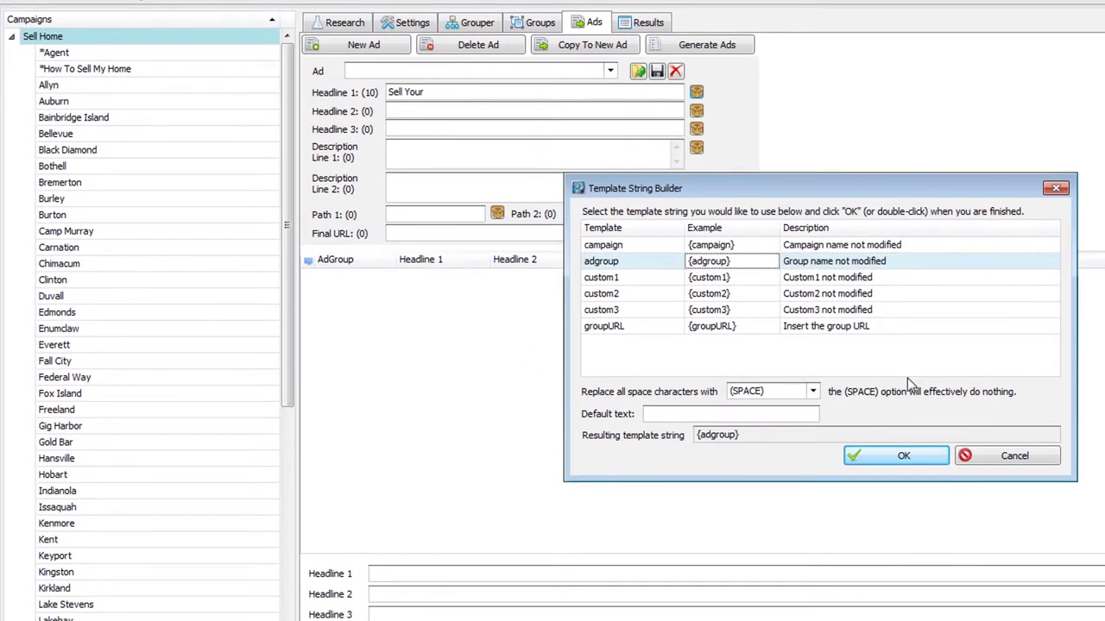
left_click(781, 416)
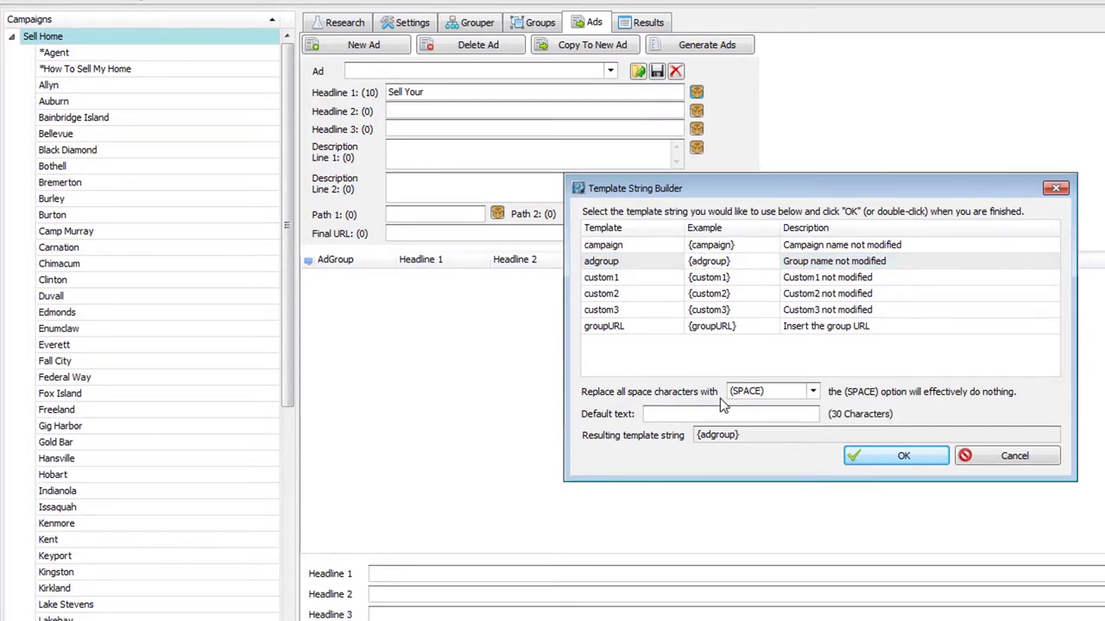
left_click(914, 456)
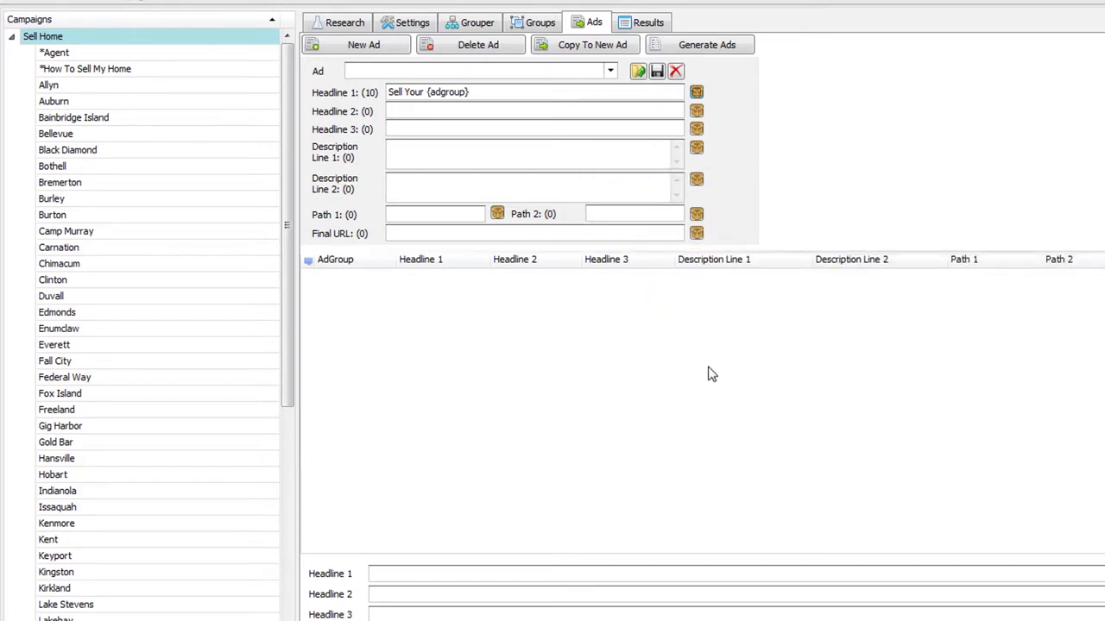
left_click(568, 93)
type("Home Fast")
Set Headline 2 to 'Talk To Our Experienced Agents'
left_click(634, 111)
type("Find Ou")
key("BackSpace")
key("BackSpace")
key("BackSpace")
key("BackSpace")
key("BackSpace")
key("BackSpace")
key("BackSpace")
type("Talk To")
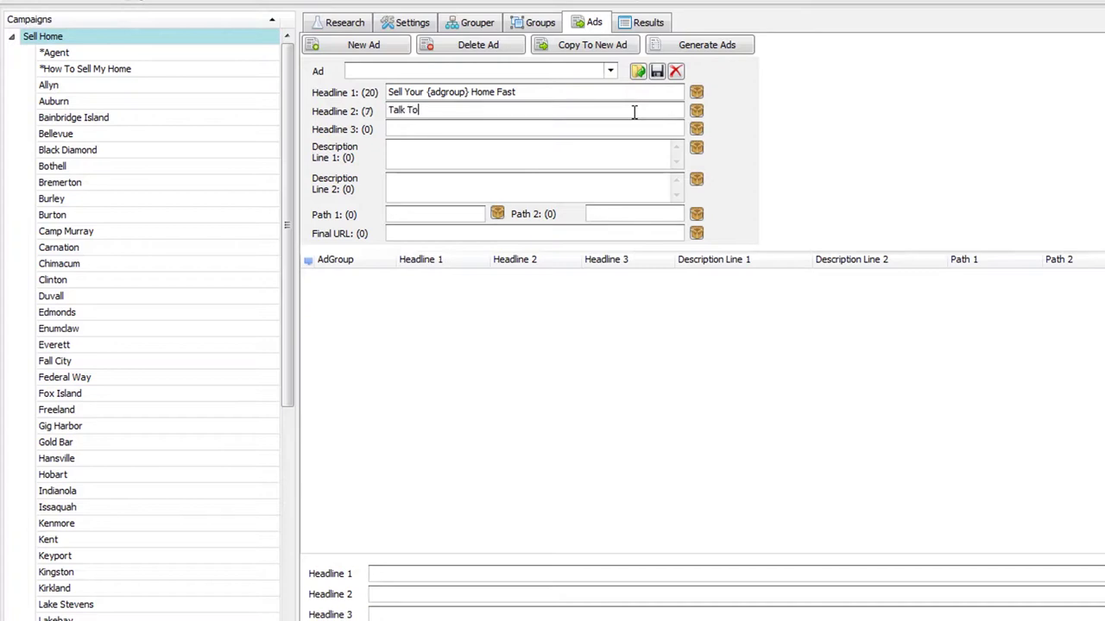
type(" Our Experienced Agent")
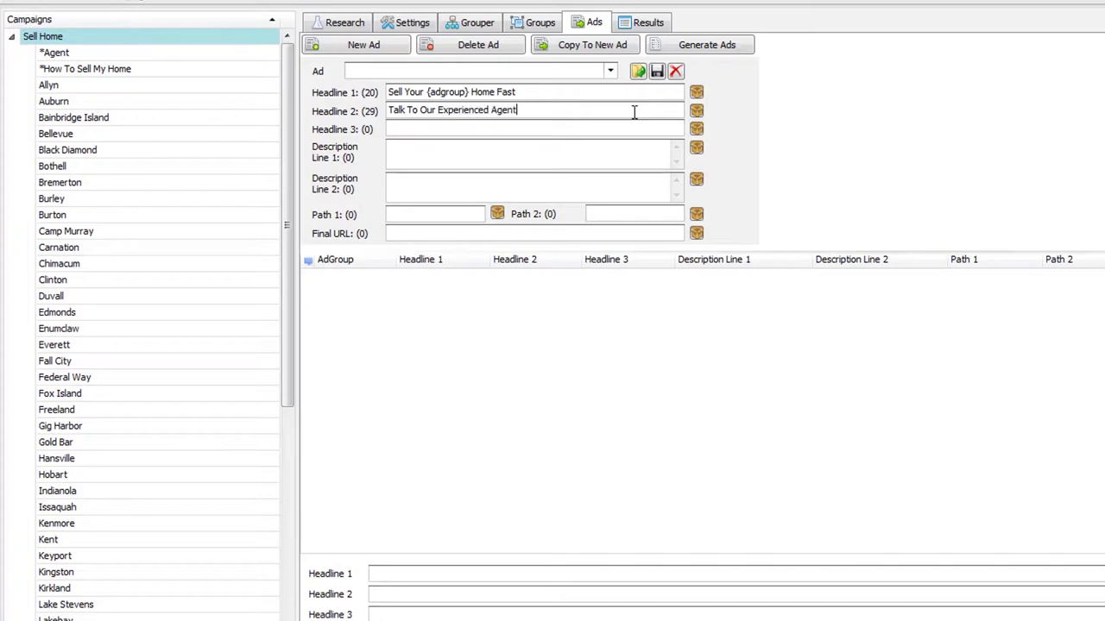
type("s")
Set Headline 3 to 'Top Return, Easy Process' and write the expert-agents sentence as Description Line 1
left_click(640, 127)
type("Top Return,")
type("Easy Proces")
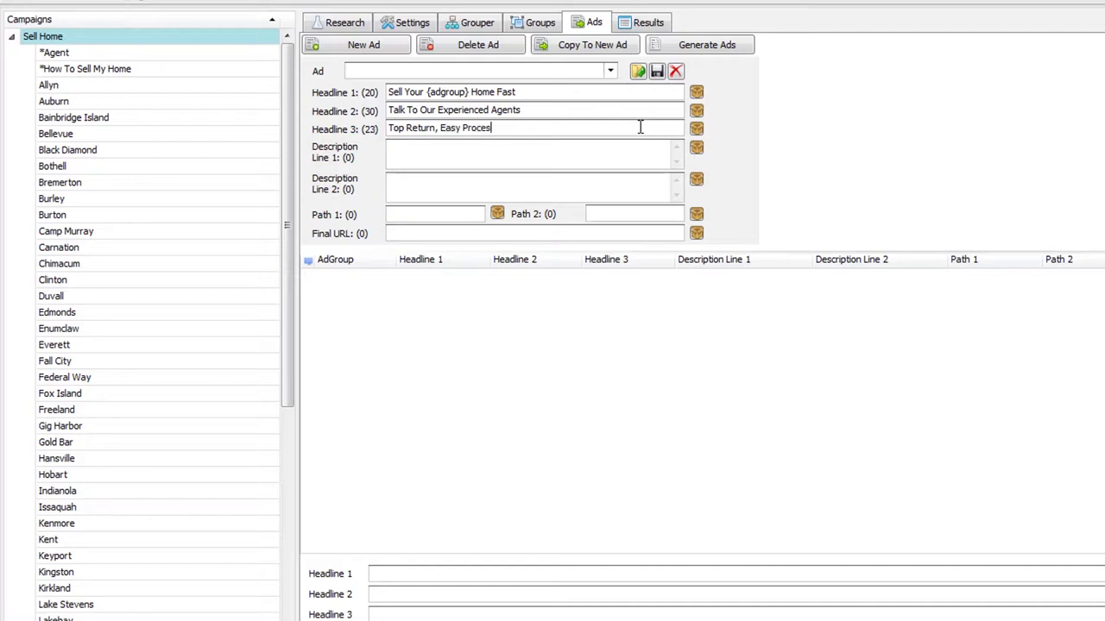
type("s")
key("Tab")
type("Talk To Our Exp")
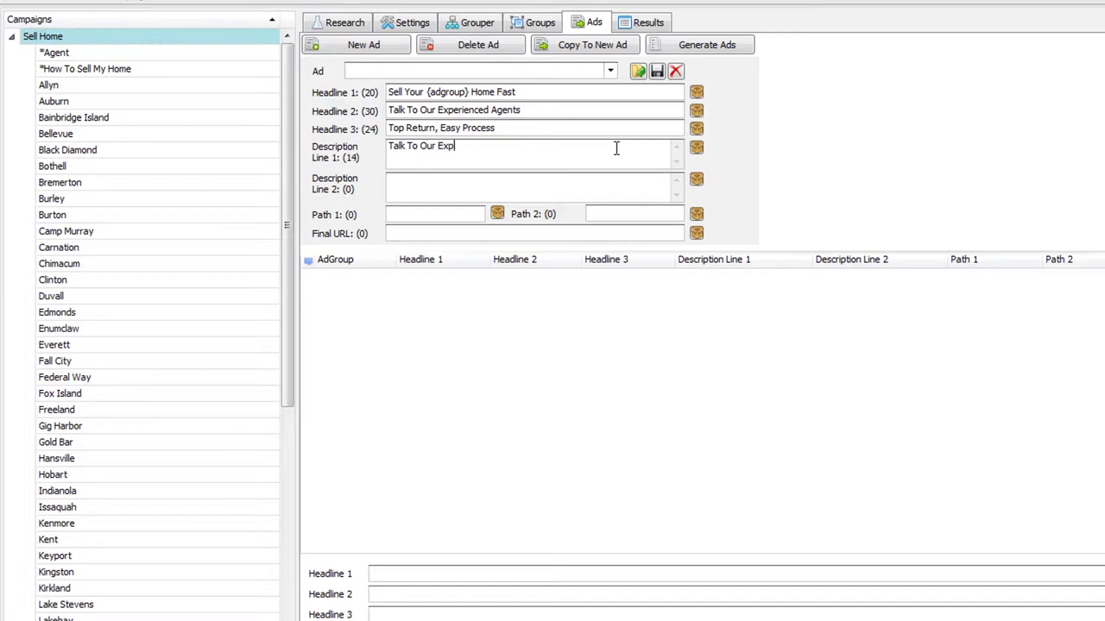
type("ert Real Estate Agen")
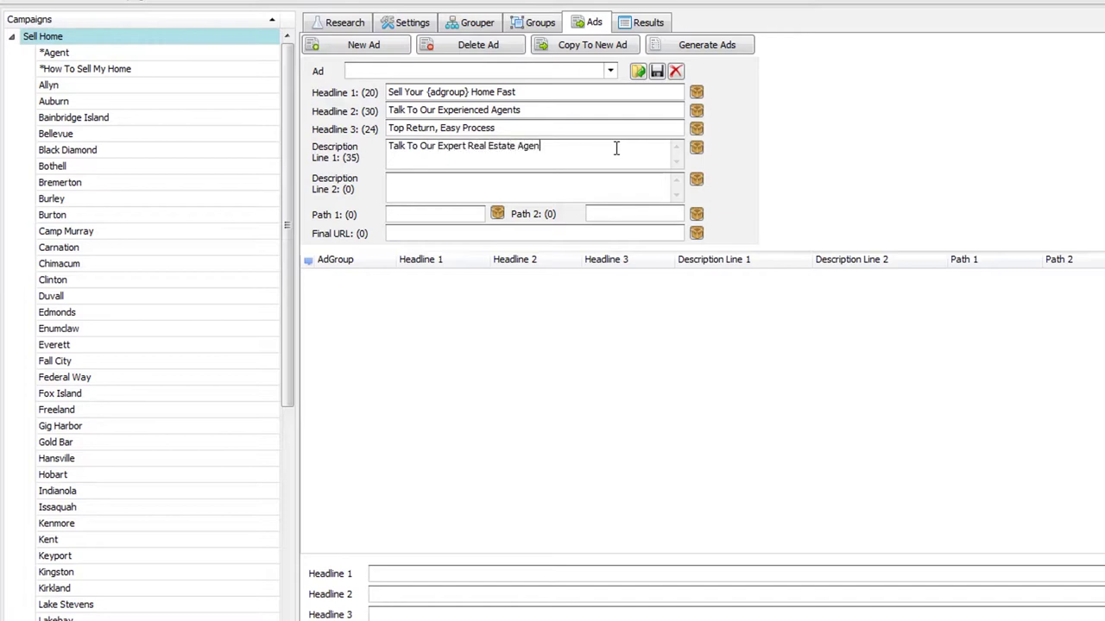
type("ts to Sell Your Home Quickly and Pai")
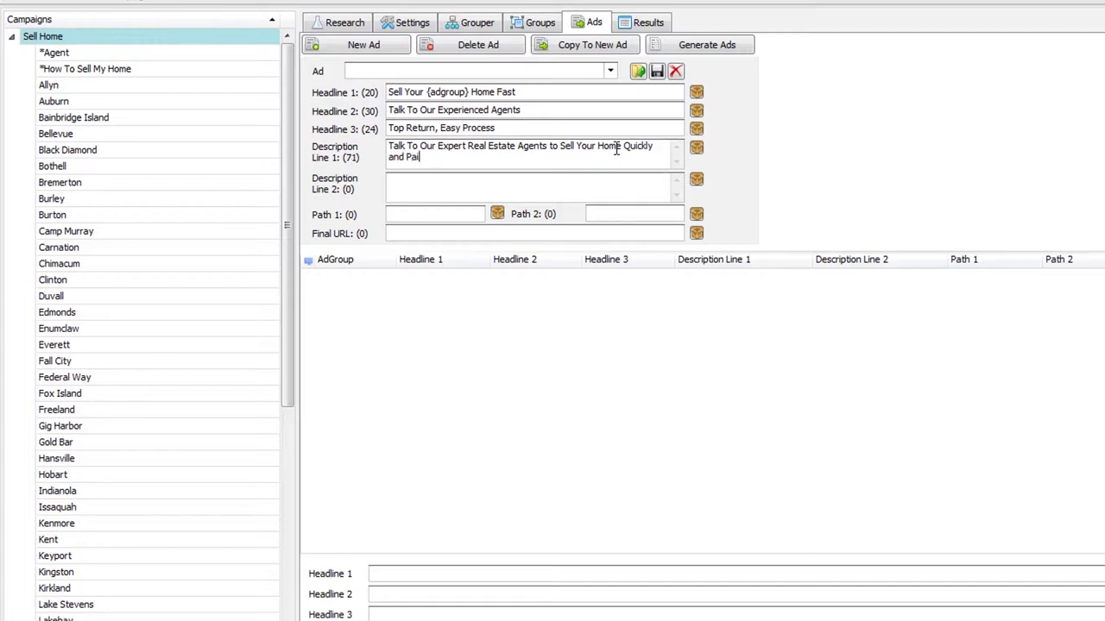
type("nlessly")
Type '20 Years Experience in', insert the {adgroup} placeholder, and finish with 'Real Estate.'
left_click(579, 186)
type("Experts in")
key("BackSpace")
key("BackSpace")
key("BackSpace")
key("BackSpace")
key("BackSpace")
key("BackSpace")
key("BackSpace")
key("BackSpace")
key("BackSpace")
key("BackSpace")
type("20 Years Experience in")
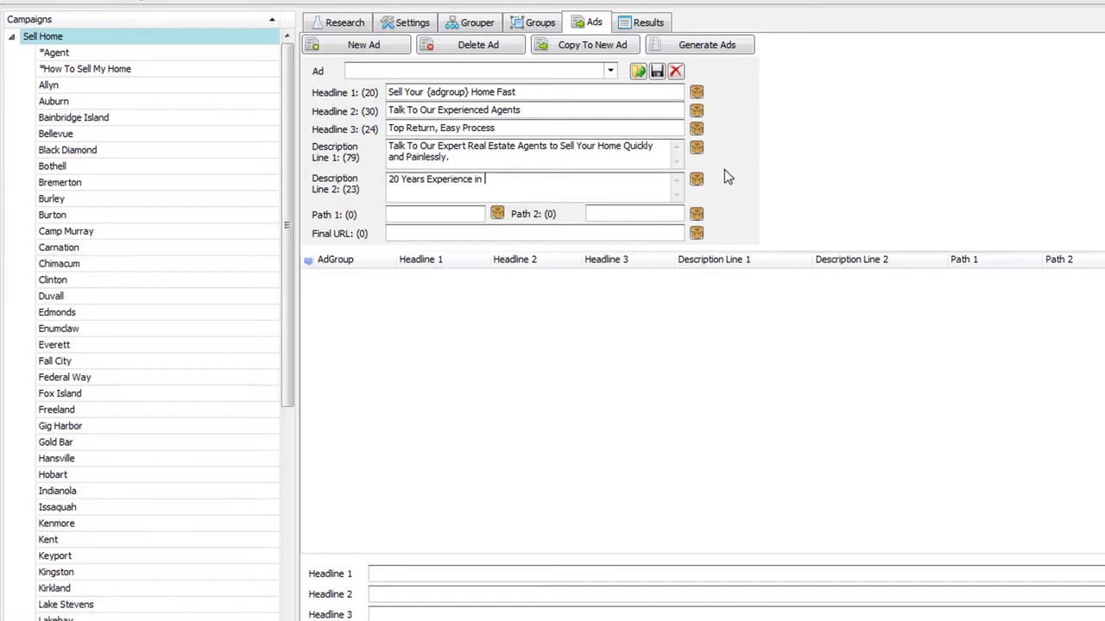
left_click(696, 180)
left_click(708, 262)
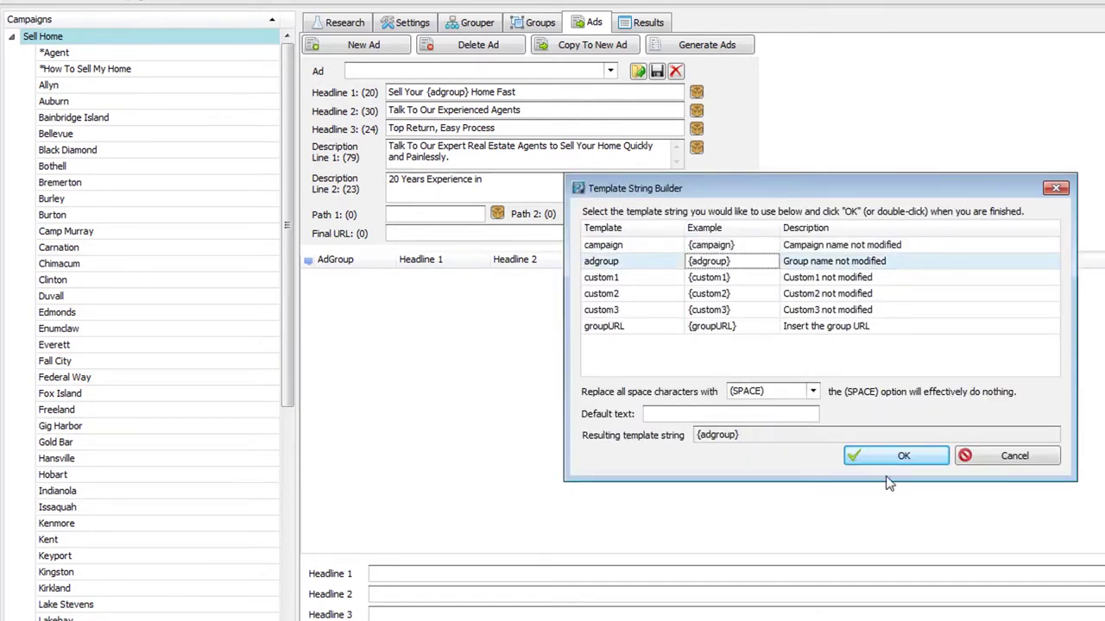
left_click(904, 460)
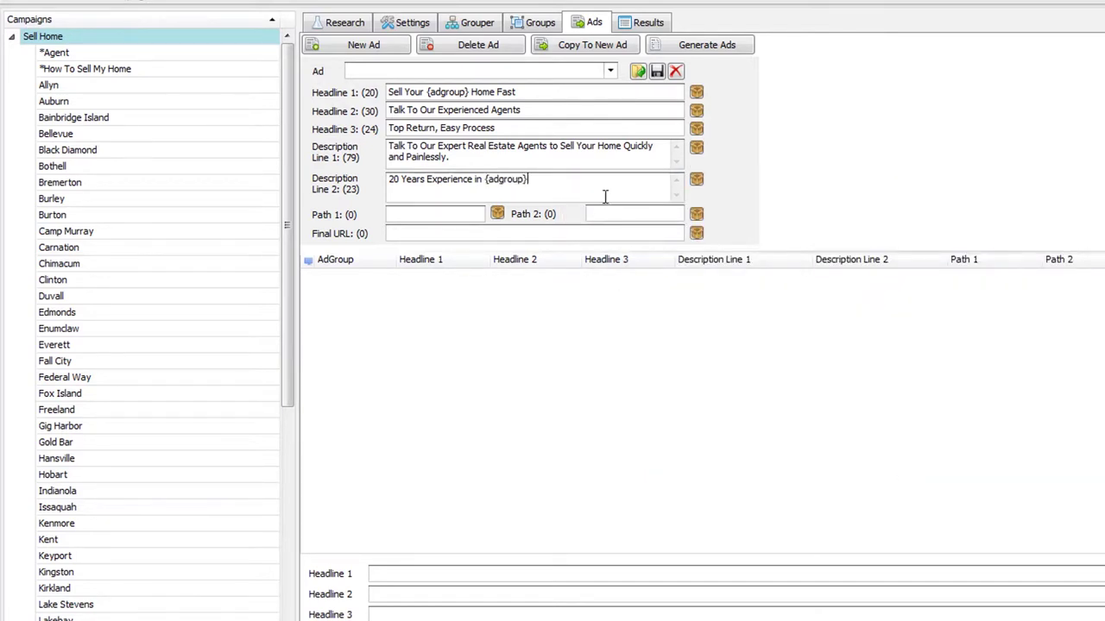
type("Real Estate.")
Check the {adgroup} placeholder, then start Path 1 with 'Sell-Home-ssssss'
left_click_drag(527, 178, 483, 180)
left_click(582, 182)
type("Sell-")
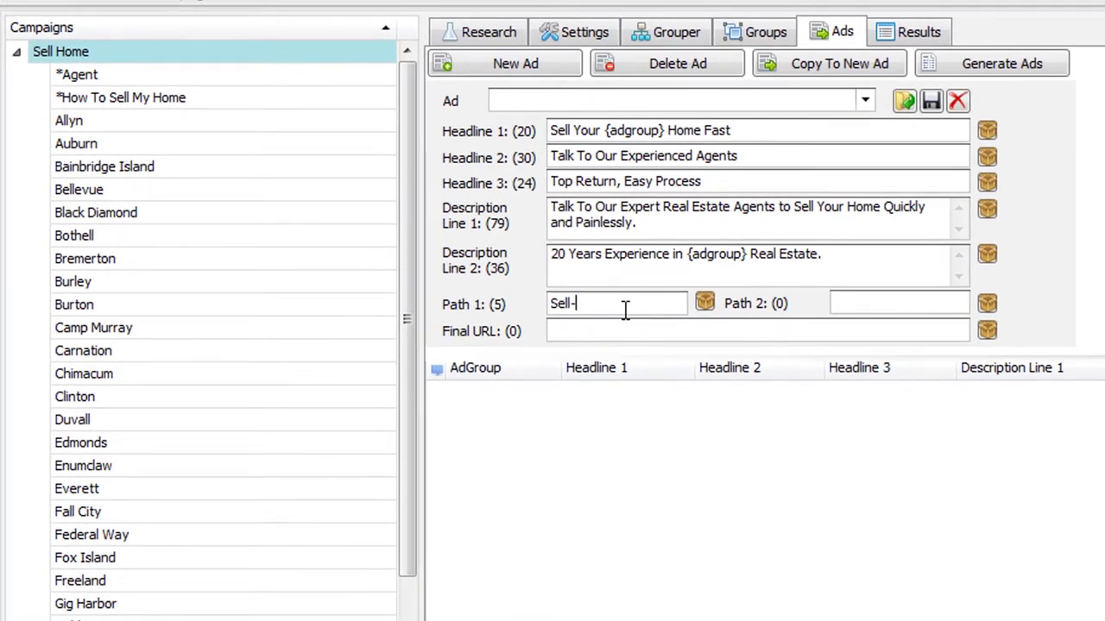
type("Home-sss")
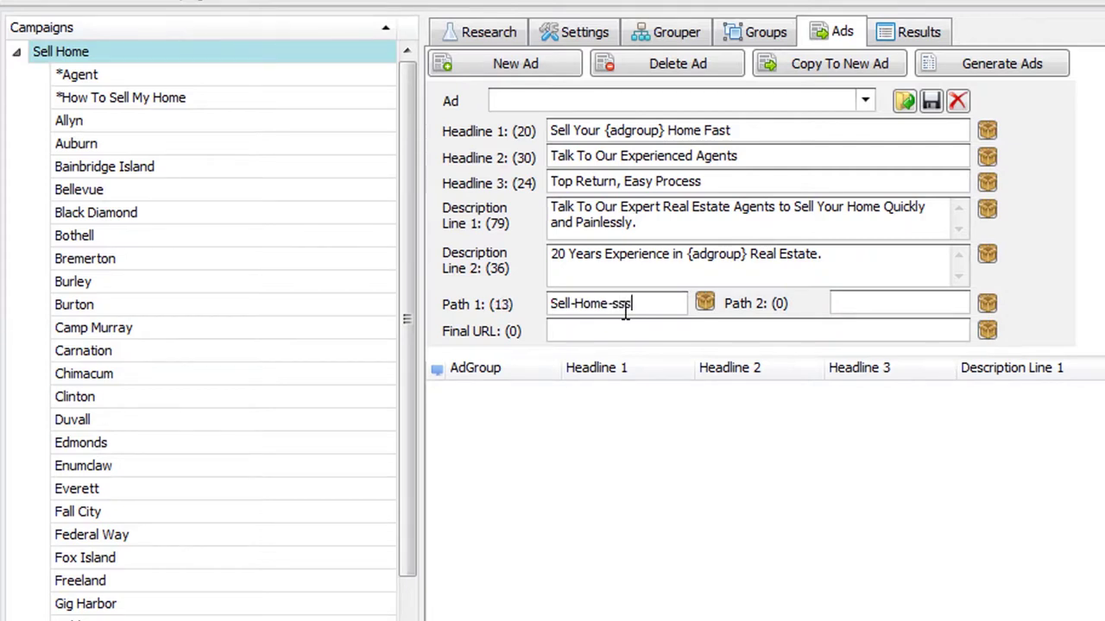
type("sss")
Correct Path 1 to 'Sell-My-Home' and insert the {adgroup} placeholder into Path 2
key("BackSpace")
key("BackSpace")
key("BackSpace")
key("BackSpace")
key("BackSpace")
key("BackSpace")
key("BackSpace")
key("BackSpace")
key("BackSpace")
key("BackSpace")
type("M")
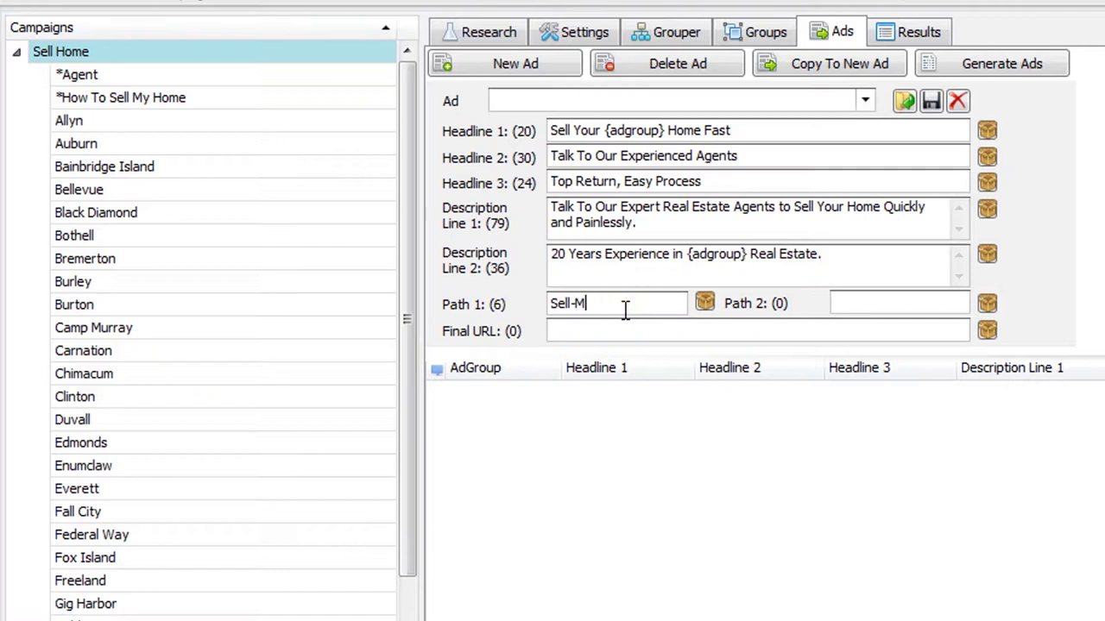
type("y-Home")
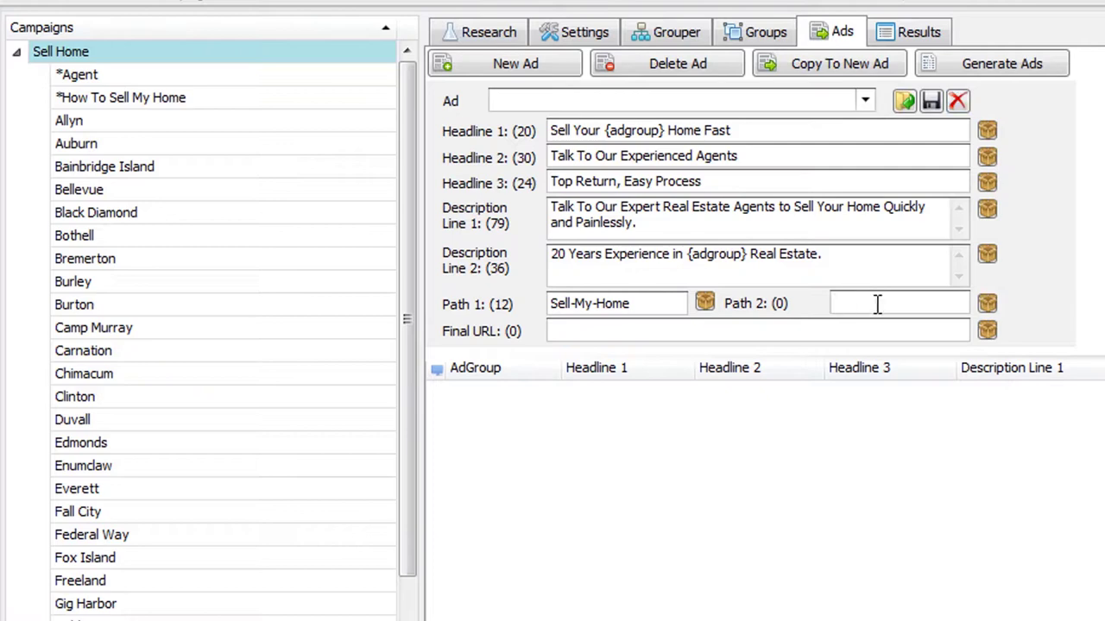
left_click(987, 303)
left_click(1071, 369)
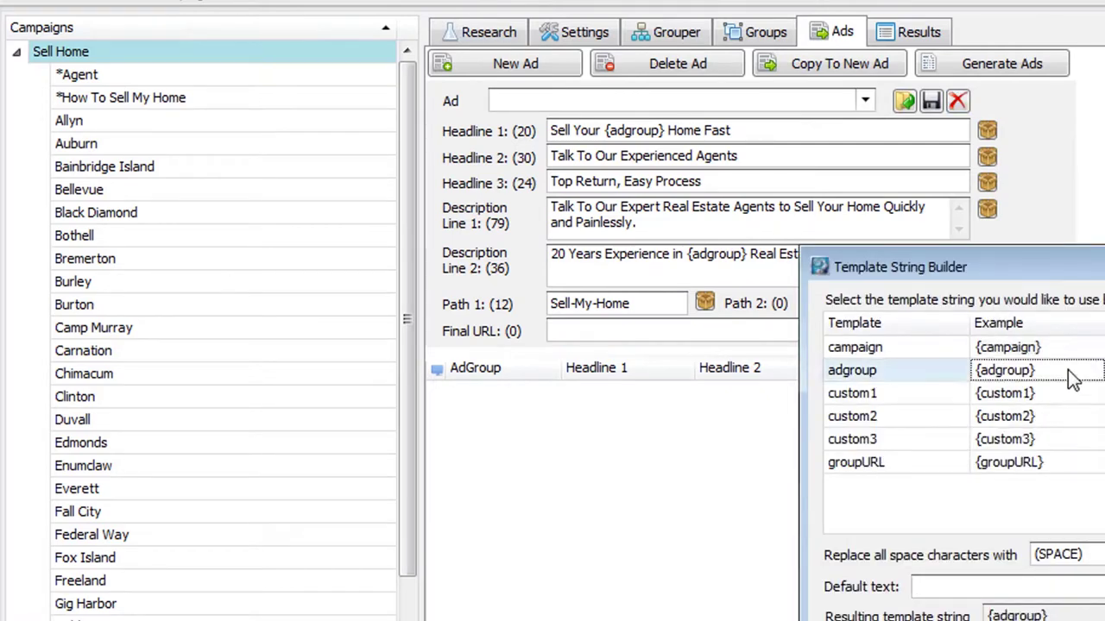
double_click(1035, 372)
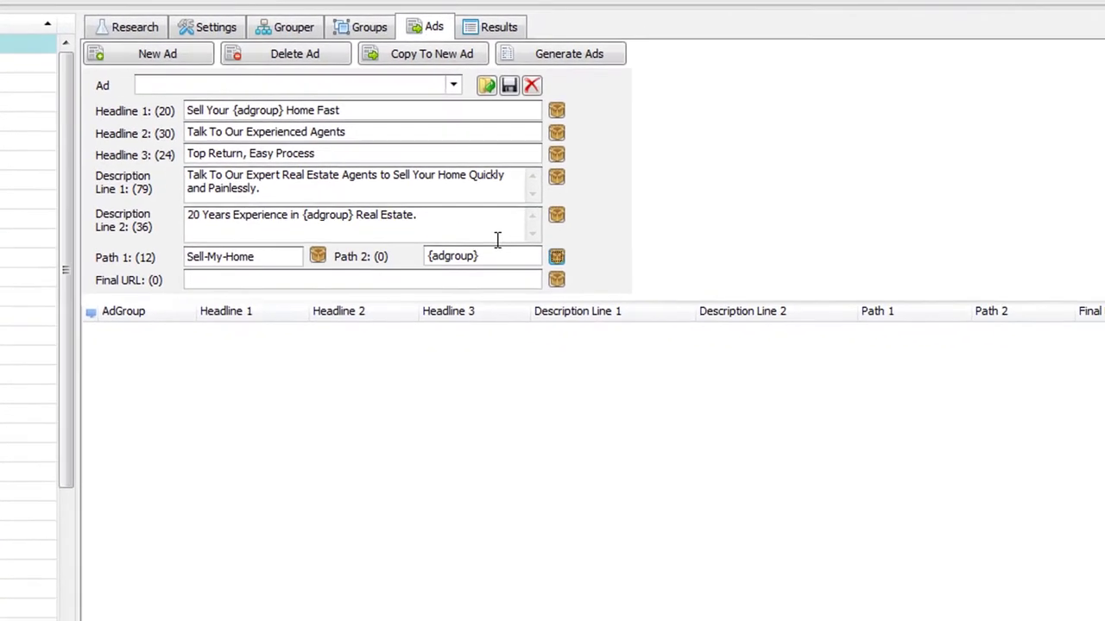
Append the campaign-name placeholder to Path 2 with spaces replaced by hyphens, giving {campaign[-]}
left_click(917, 296)
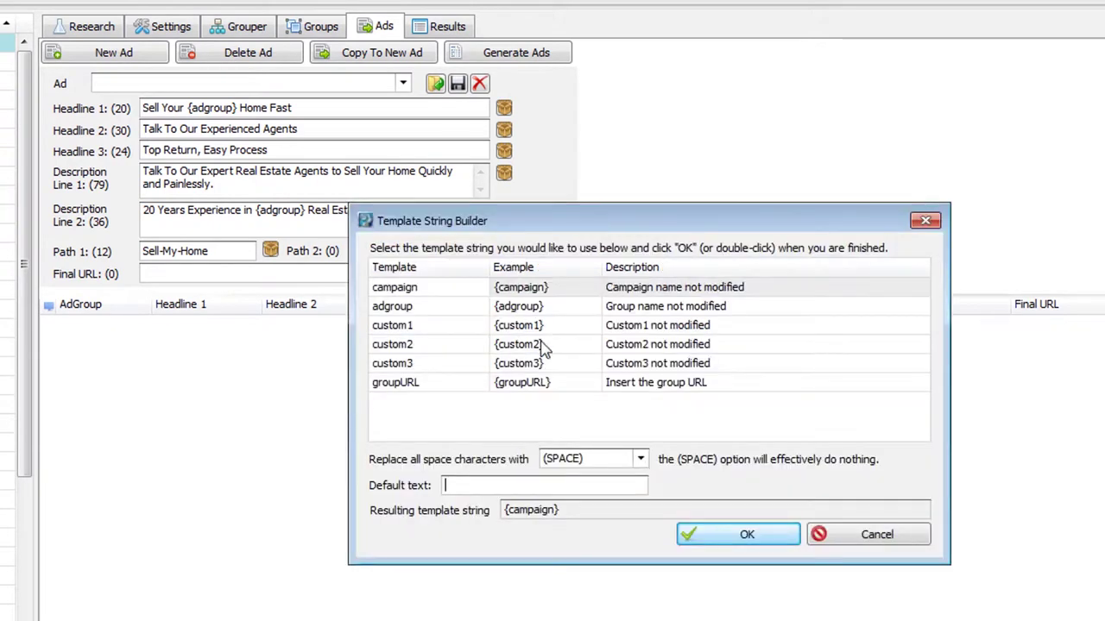
left_click(638, 459)
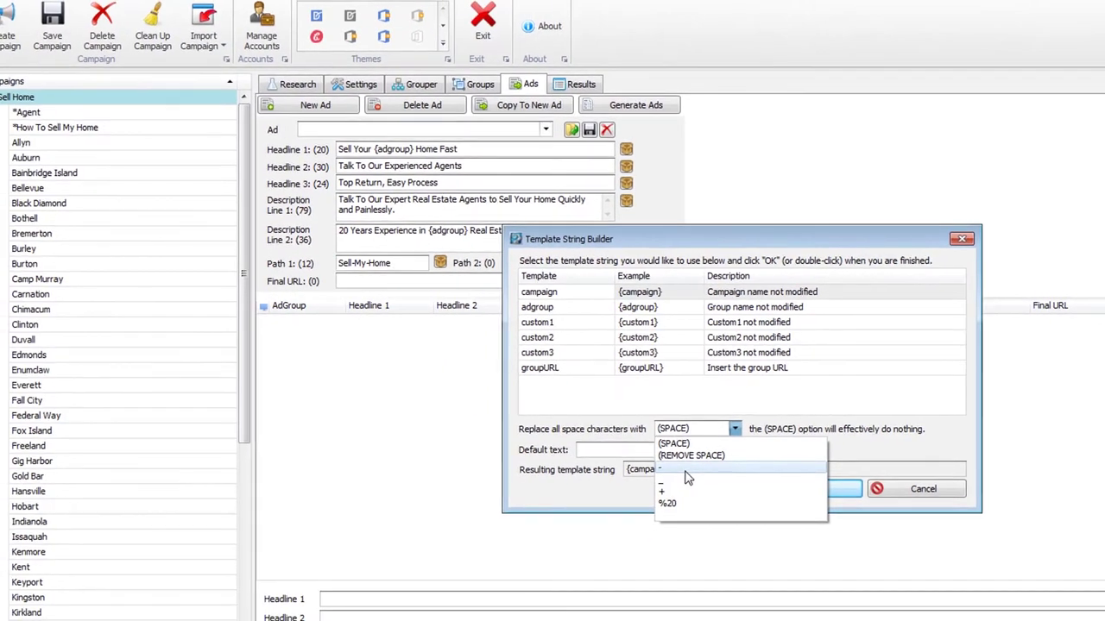
left_click(583, 510)
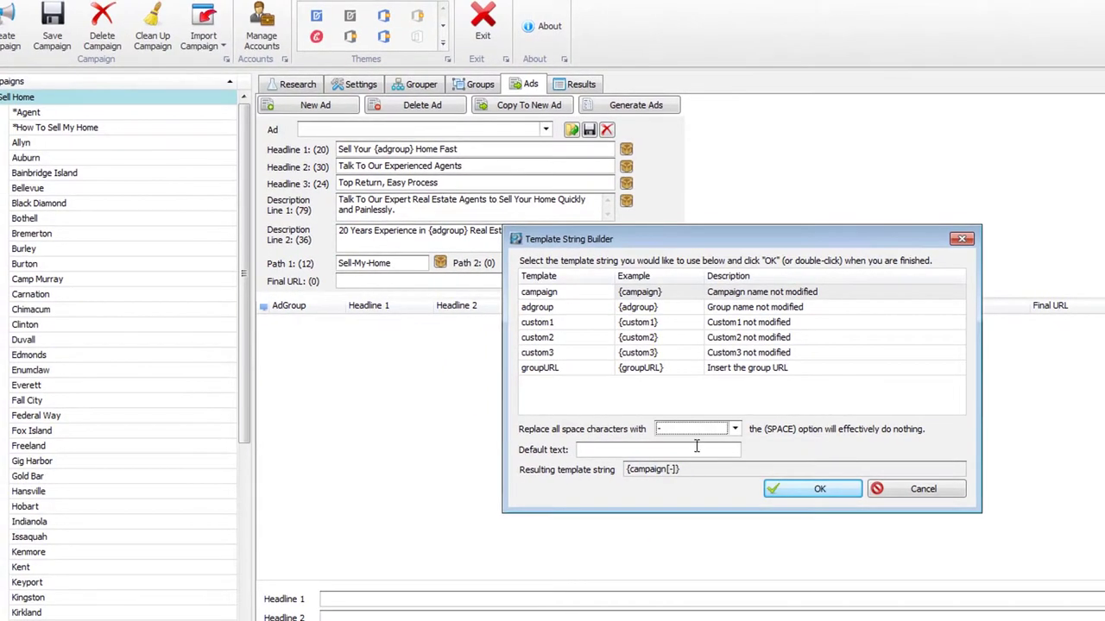
left_click(813, 490)
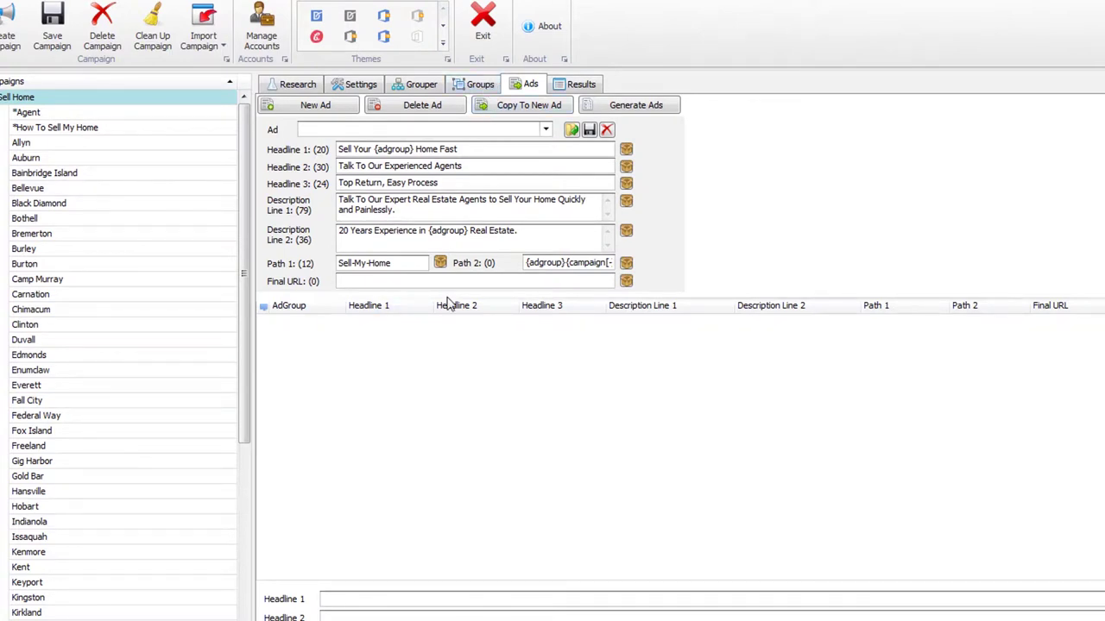
Review the ad groups' Final URL values, including the Auburn group's
left_click(460, 83)
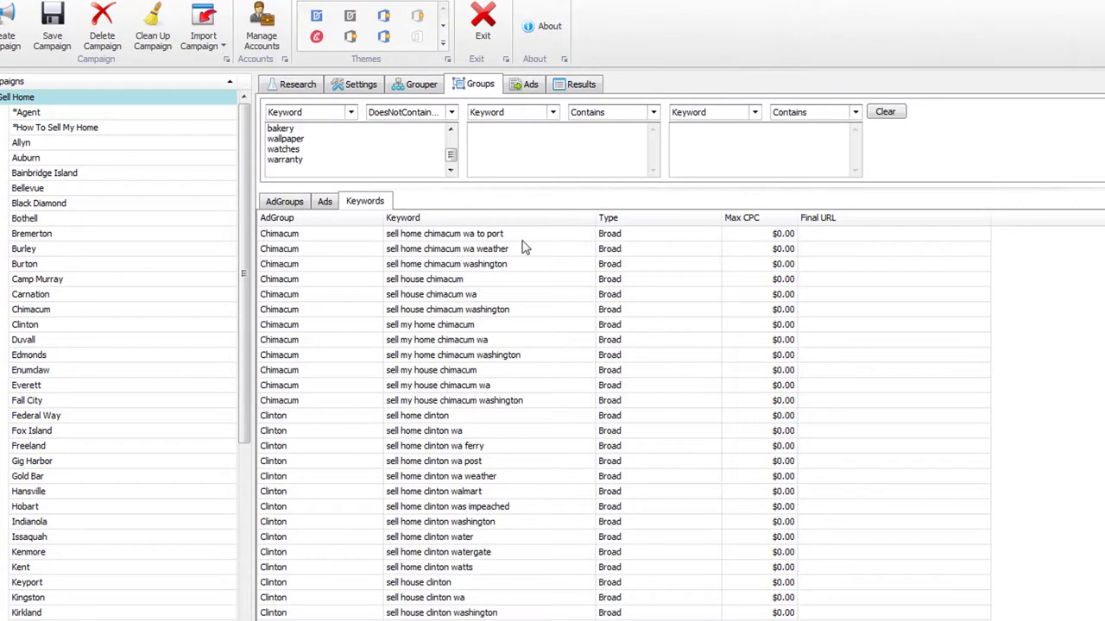
left_click(290, 203)
left_click(802, 330)
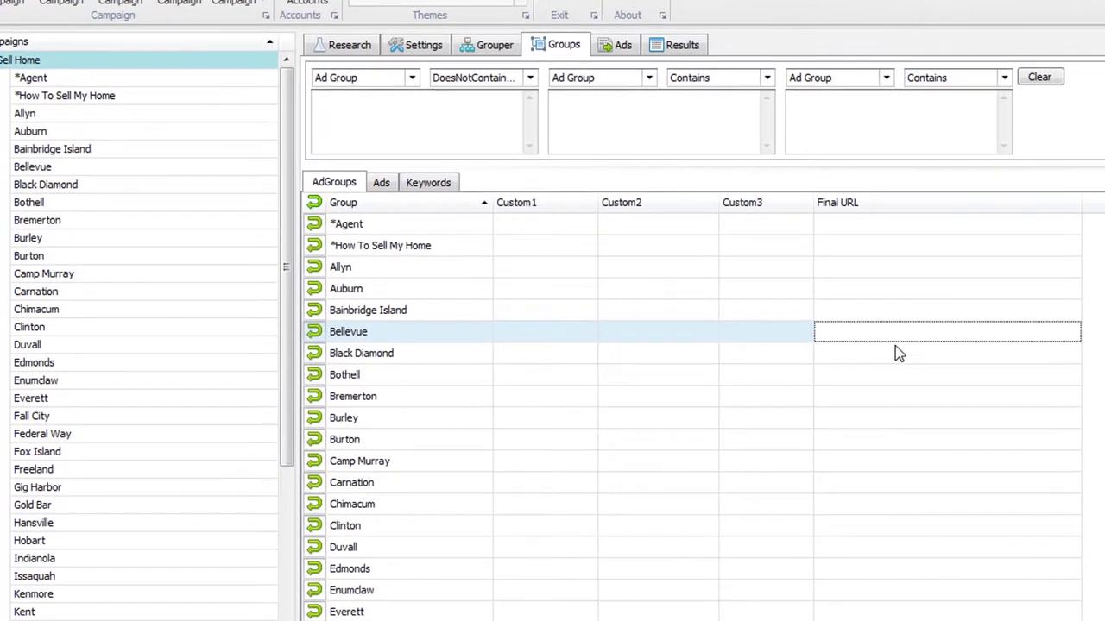
left_click(892, 378)
left_click(878, 476)
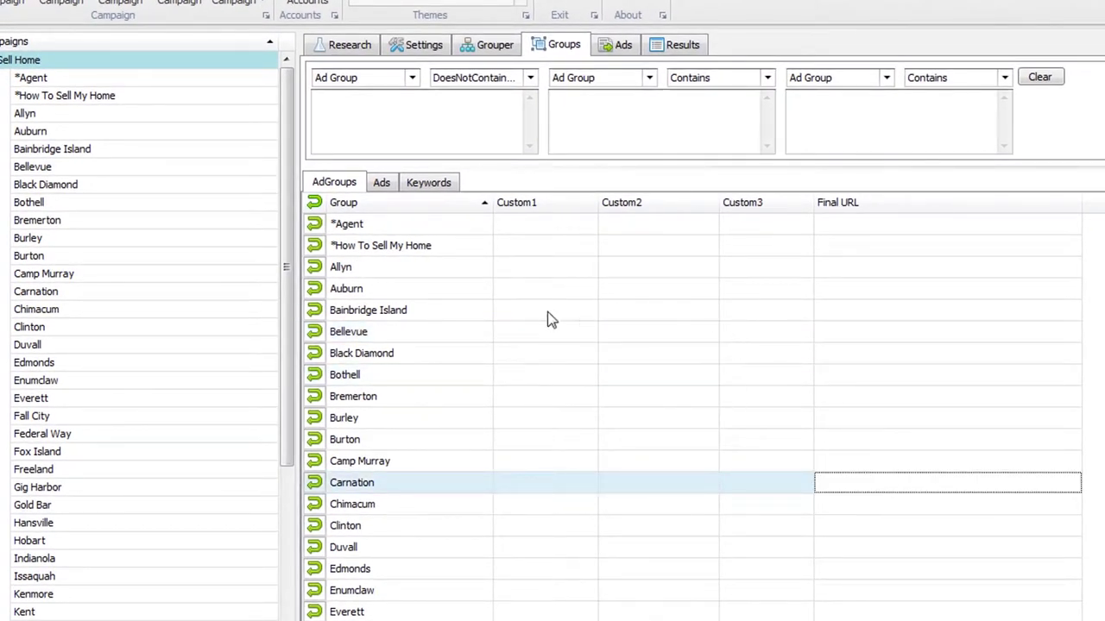
left_click(423, 291)
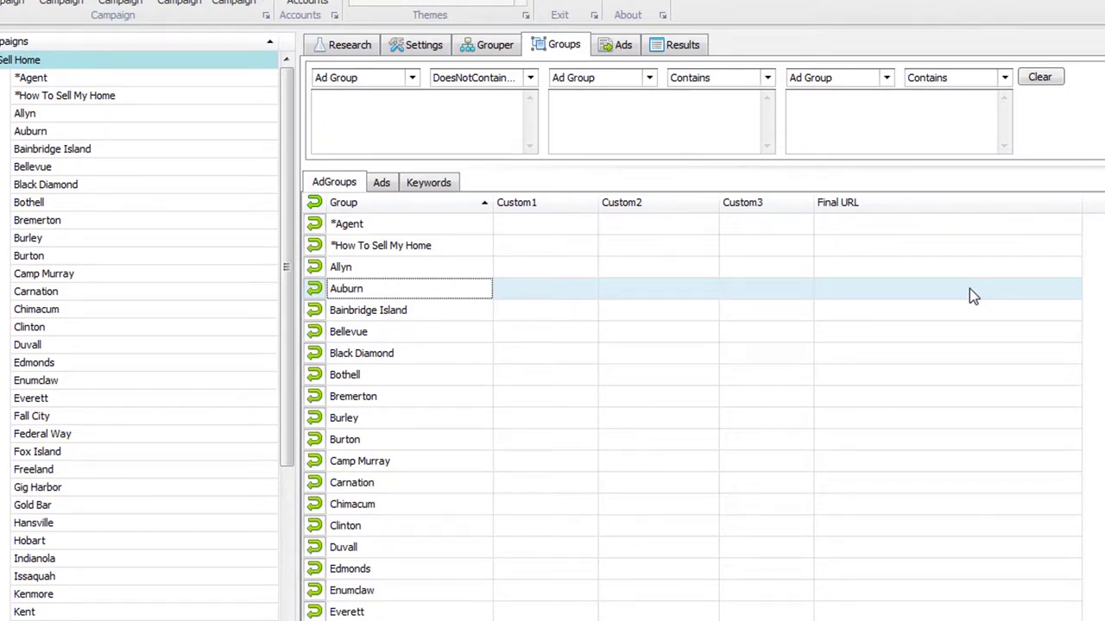
left_click(894, 291)
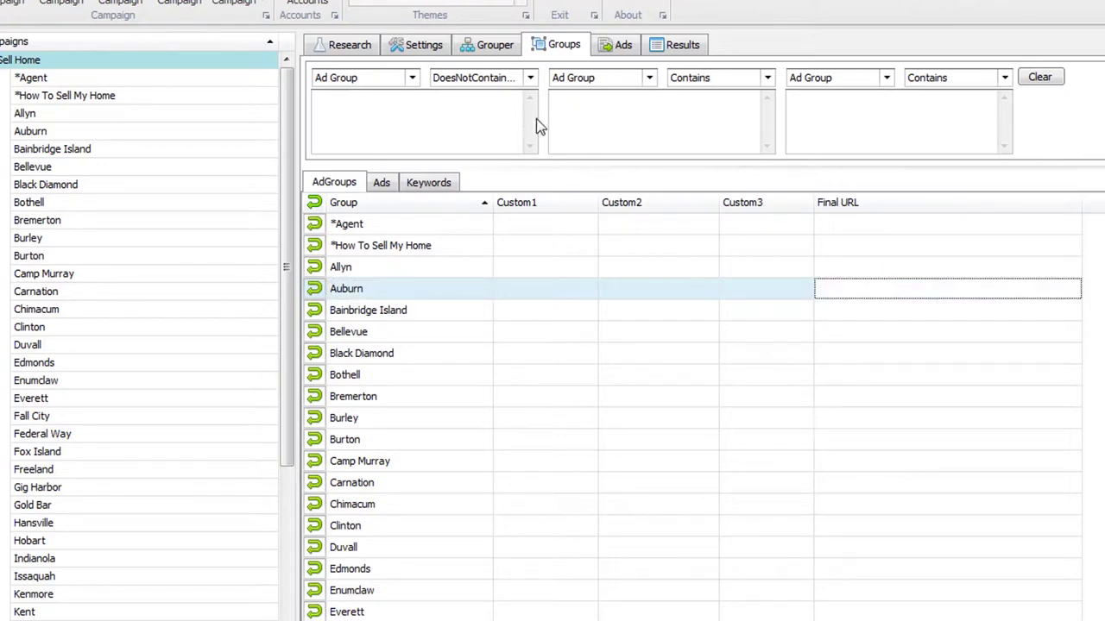
left_click(623, 46)
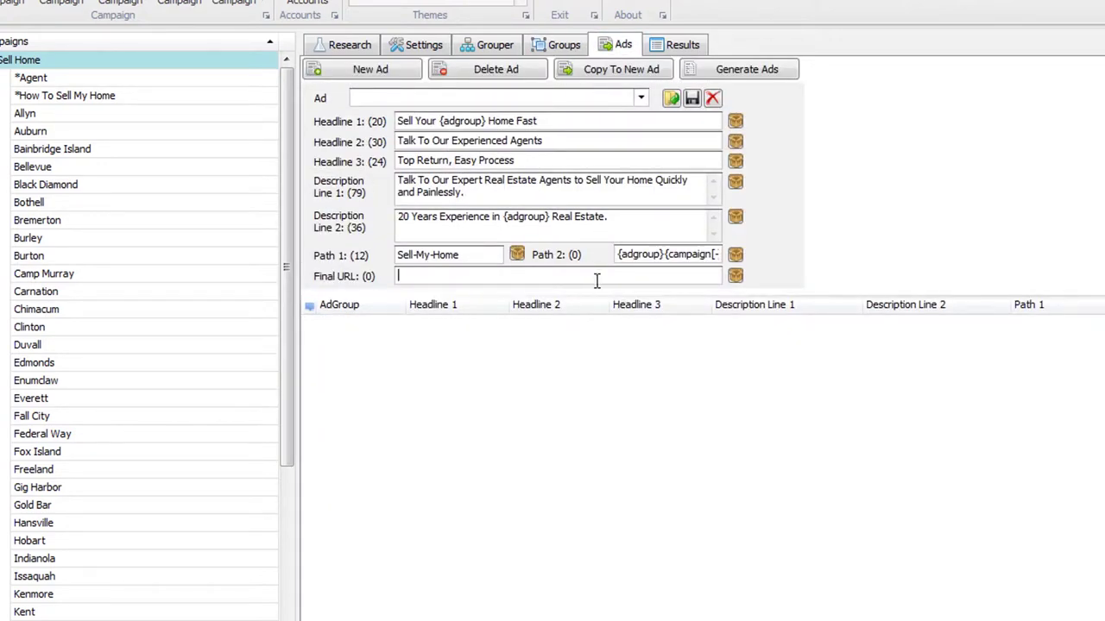
left_click(735, 278)
left_click(763, 377)
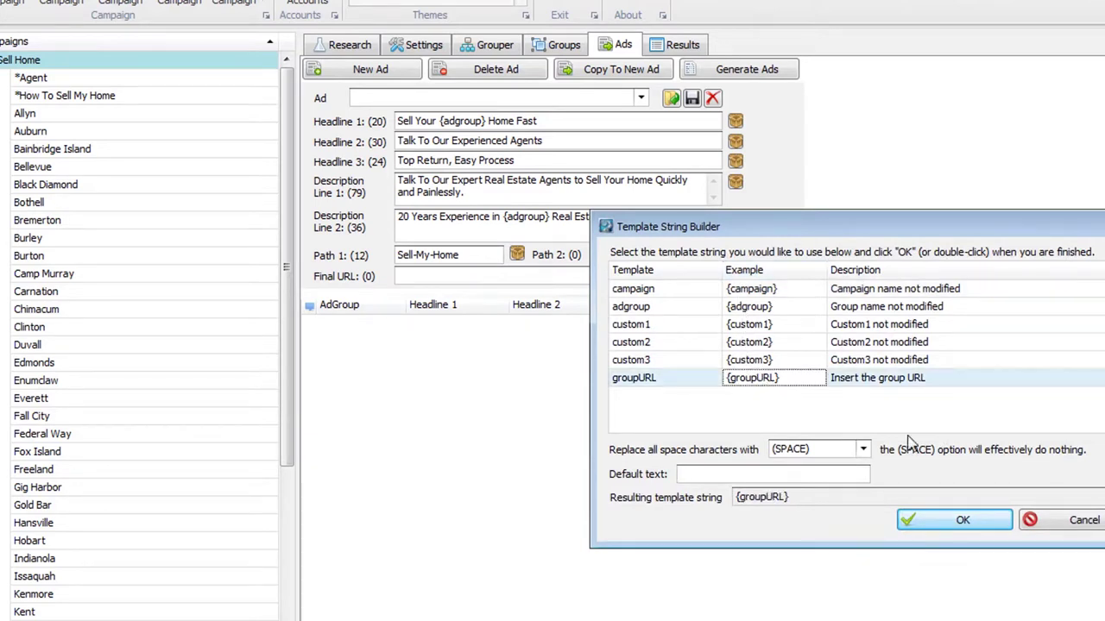
left_click(1045, 516)
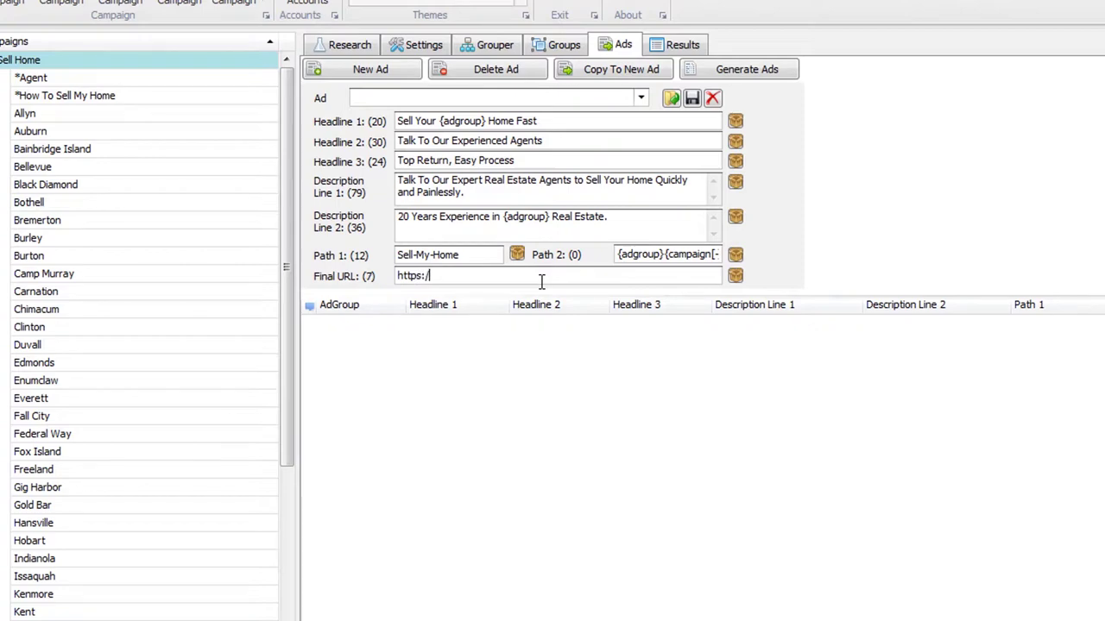
type("/")
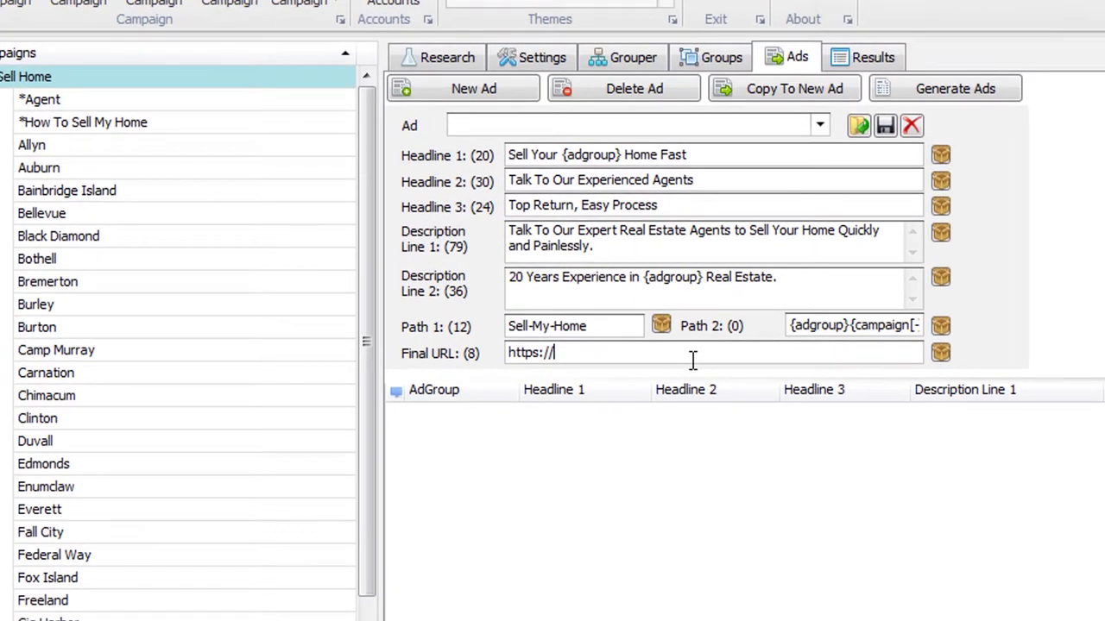
type("awesome")
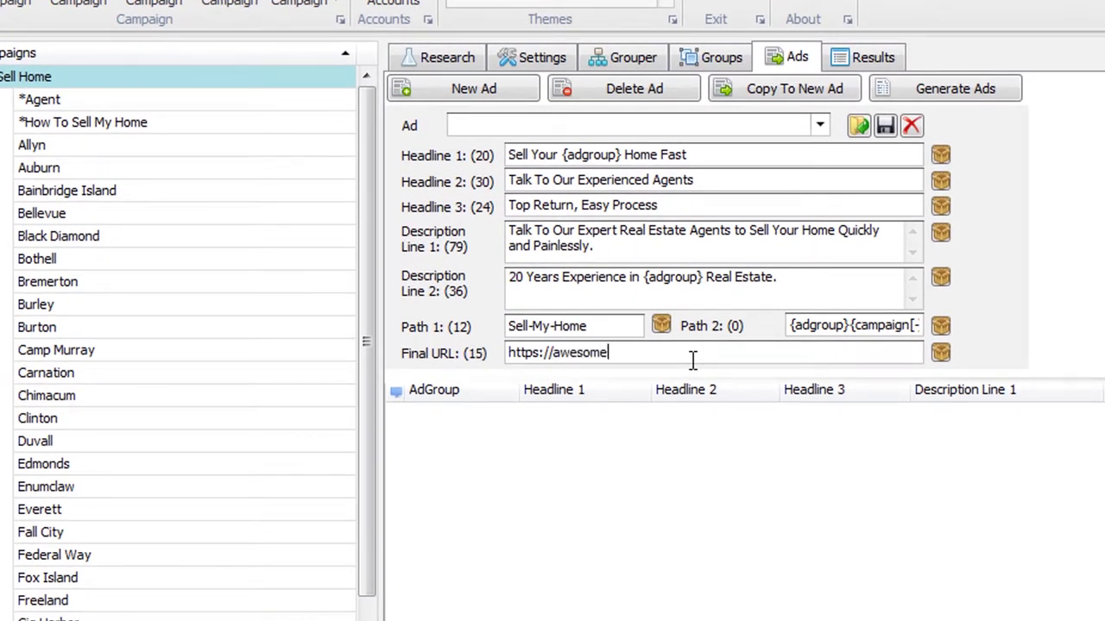
type("realty.info")
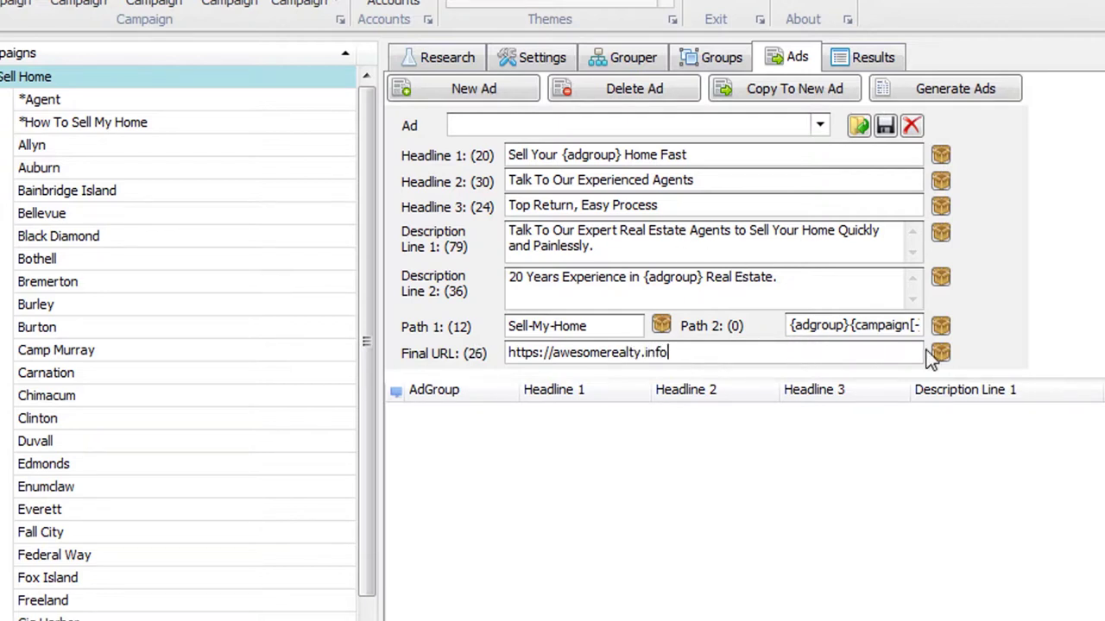
left_click(973, 91)
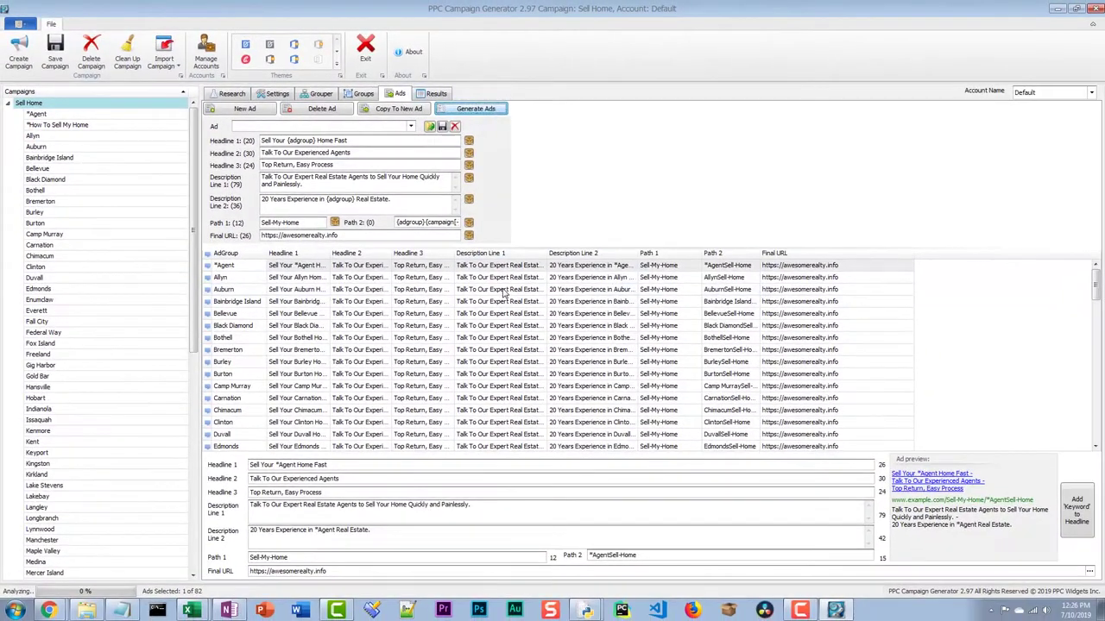
Browse the generated ads and narrow the list to the Camp Murray ad group's ad
left_click(481, 291)
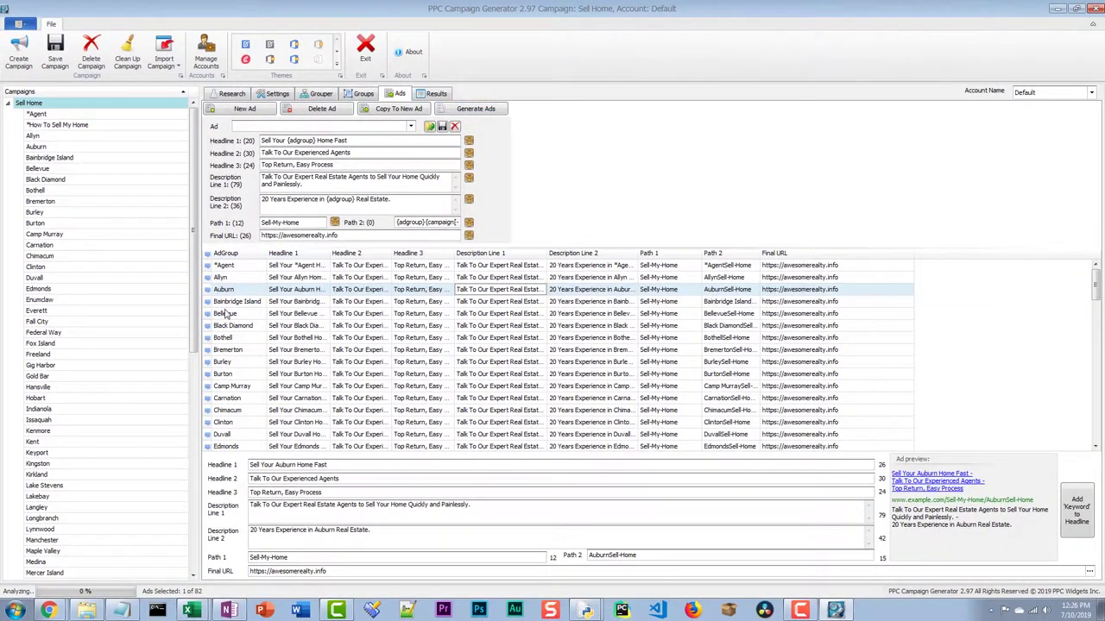
left_click(359, 95)
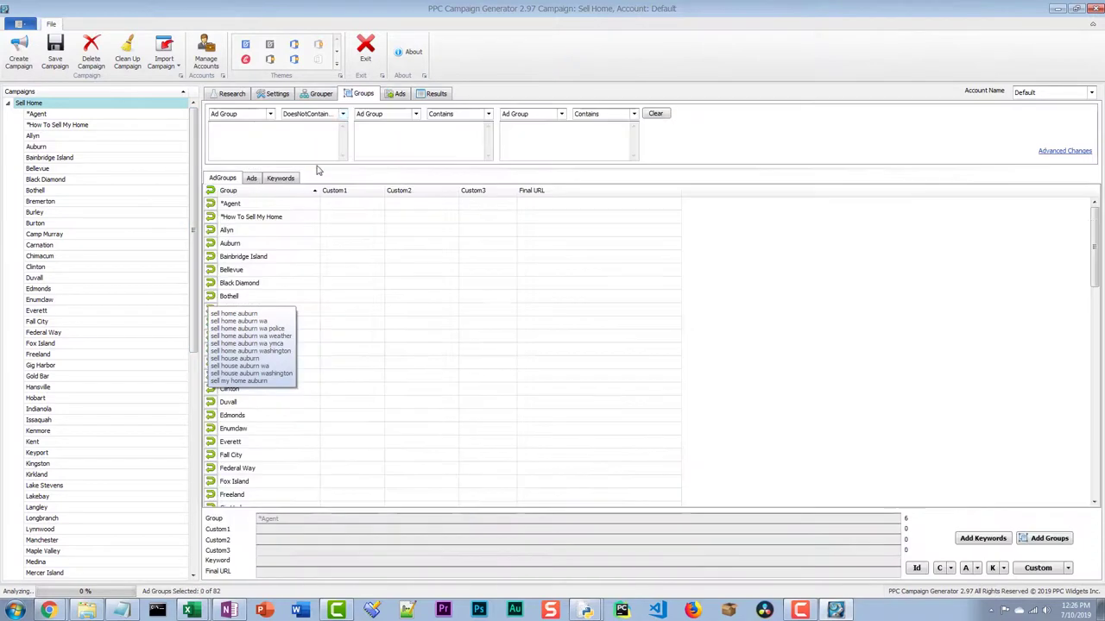
left_click(251, 179)
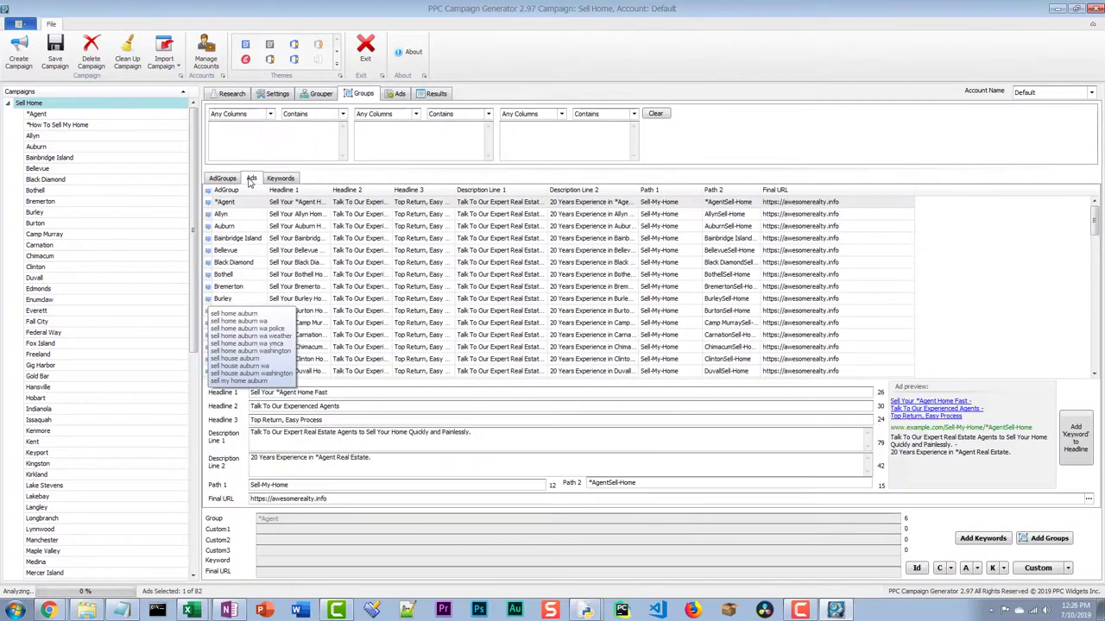
left_click(295, 244)
left_click(69, 235)
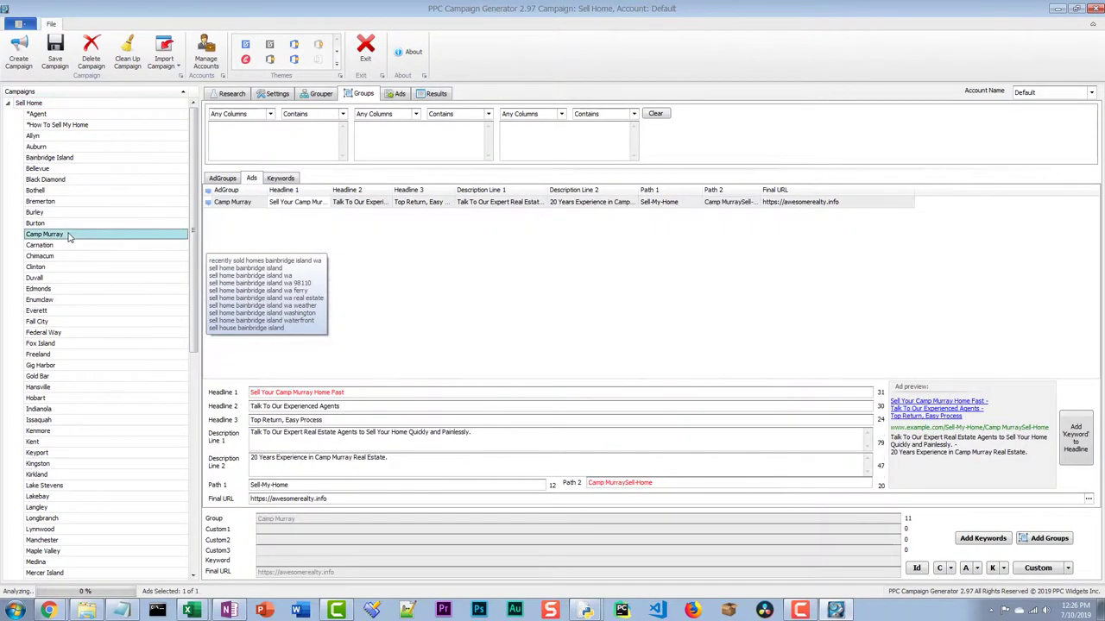
left_click(285, 202)
Best-fit all columns in the ads grid
left_click_drag(268, 190, 347, 190)
right_click(335, 192)
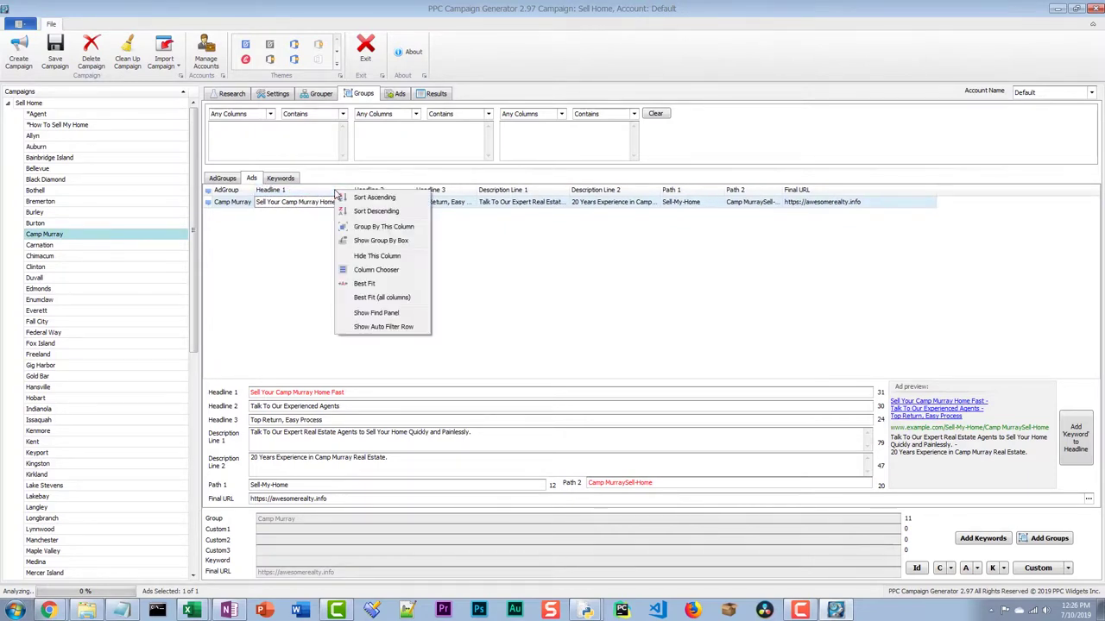
left_click(406, 297)
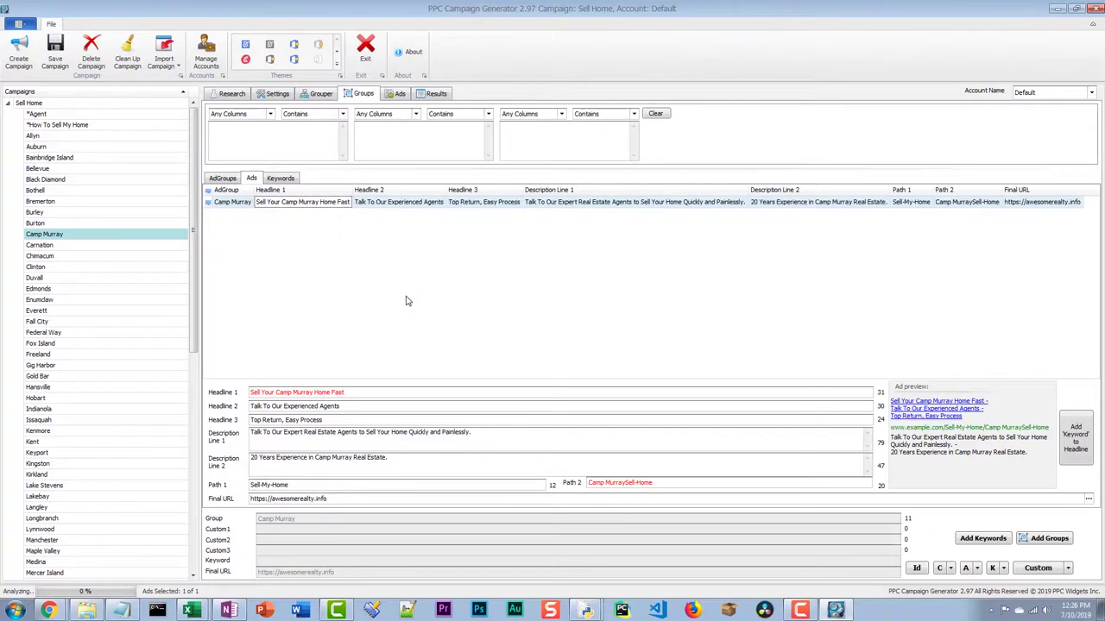
Inspect Camp Murray's overlong Headline 1 and its 'Camp MurraySell-Home' Path 2 text
left_click(389, 203)
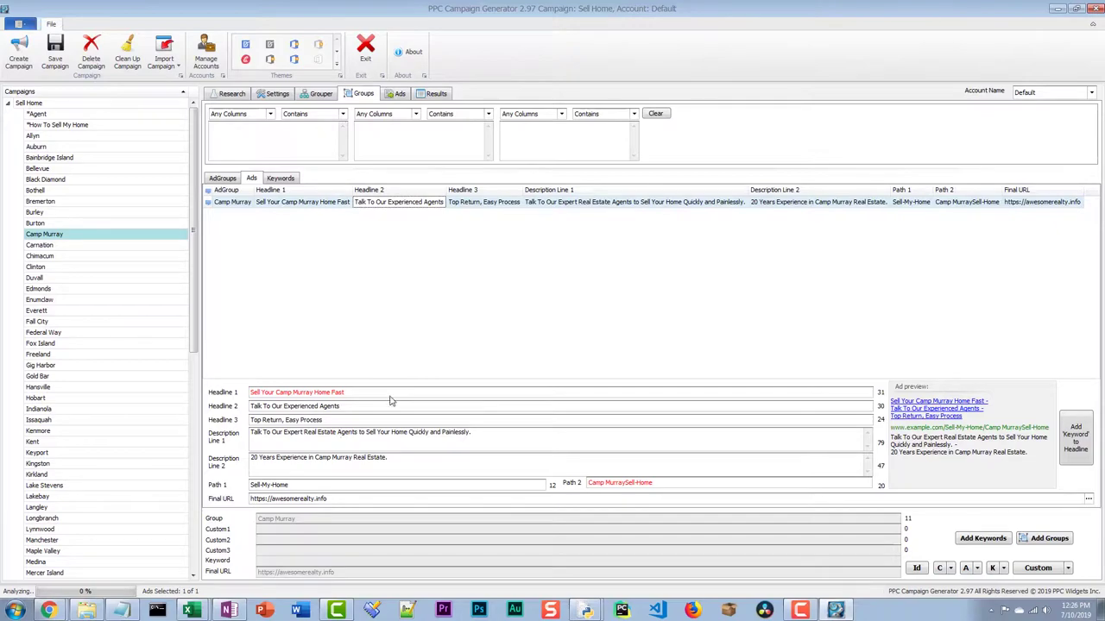
left_click(337, 393)
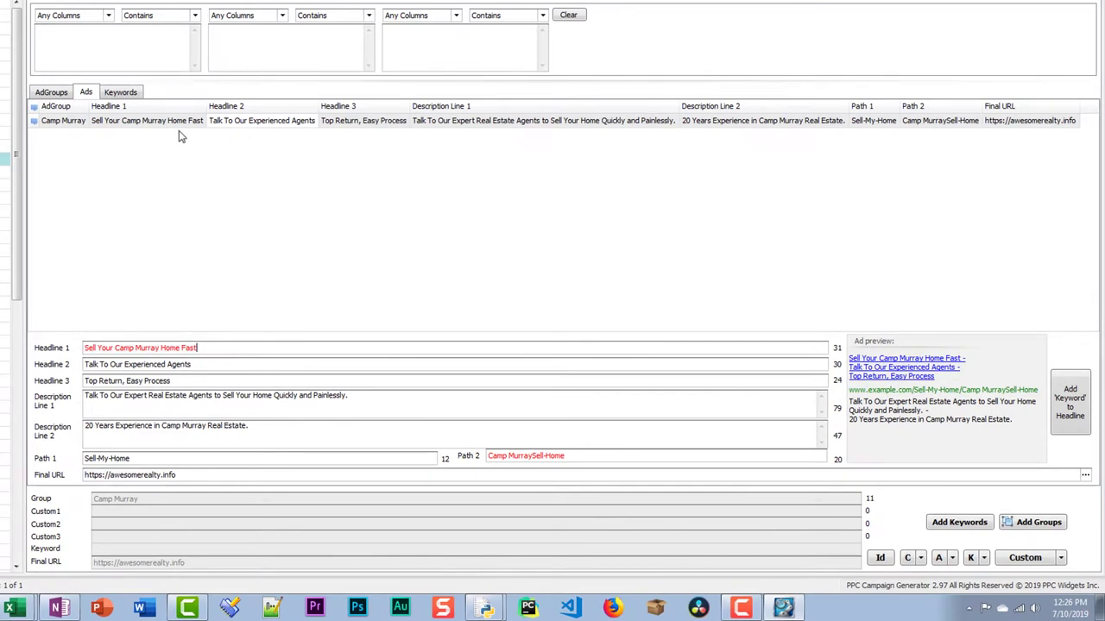
left_click_drag(221, 344, 41, 346)
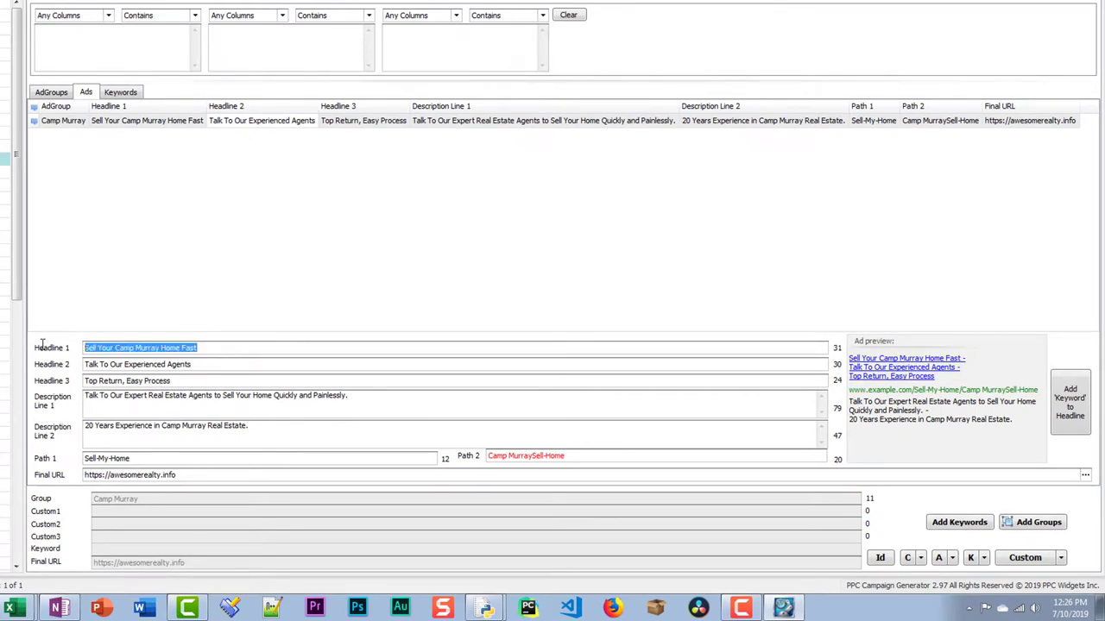
left_click(555, 457)
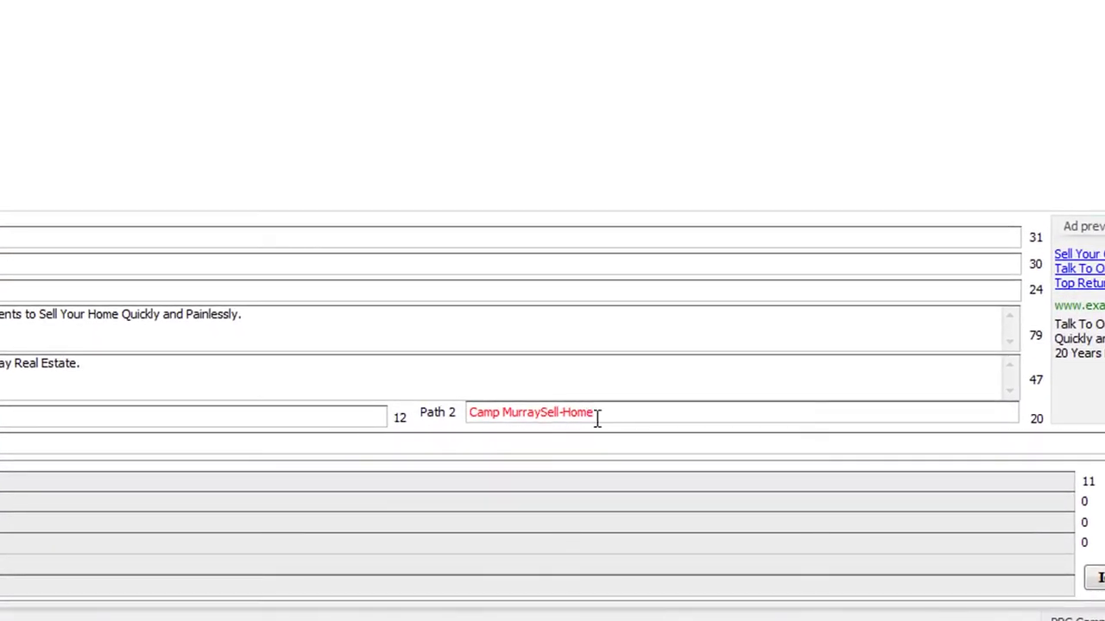
left_click_drag(612, 418, 466, 419)
left_click(622, 415)
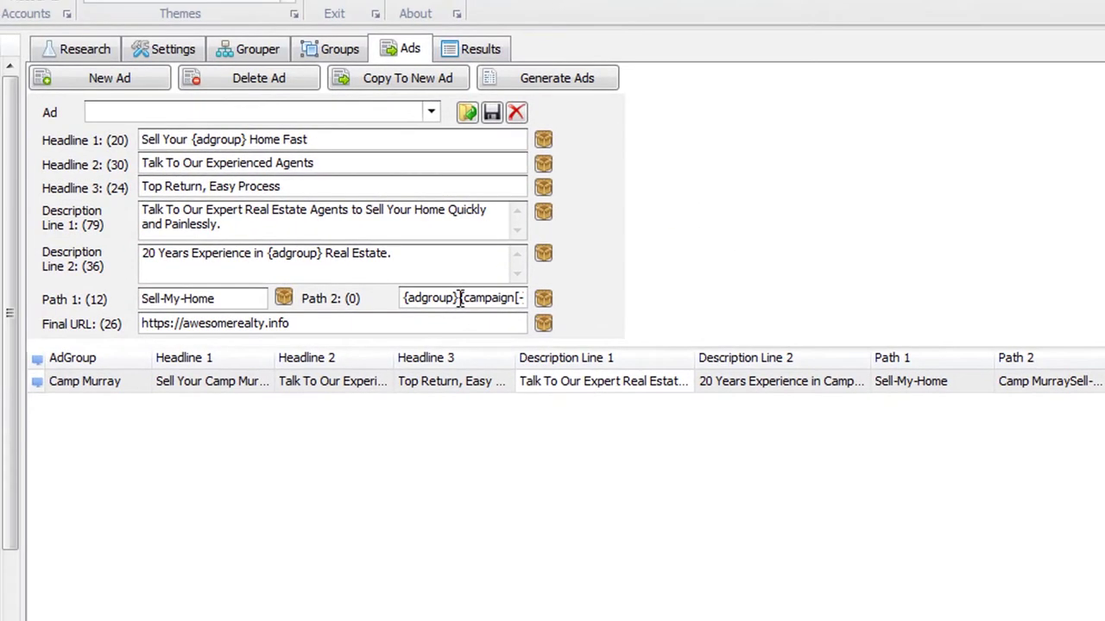
Trim Path 2's template to just {adgroup} by deleting {campaign[-]}
left_click_drag(460, 298, 570, 301)
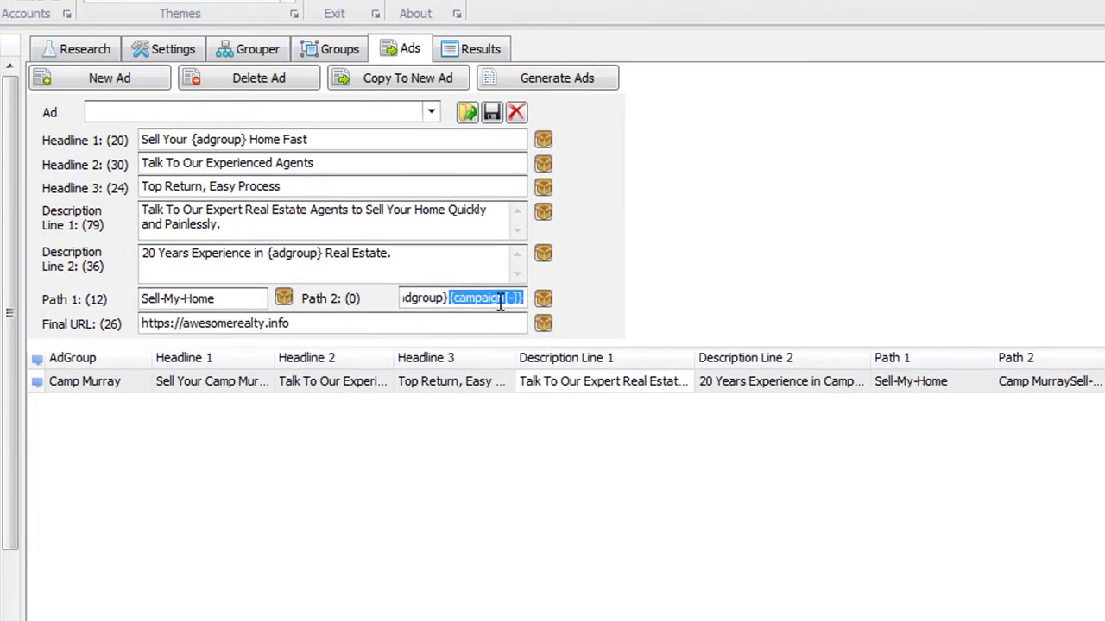
left_click(461, 300)
left_click_drag(450, 298, 569, 304)
key("BackSpace")
double_click(439, 298)
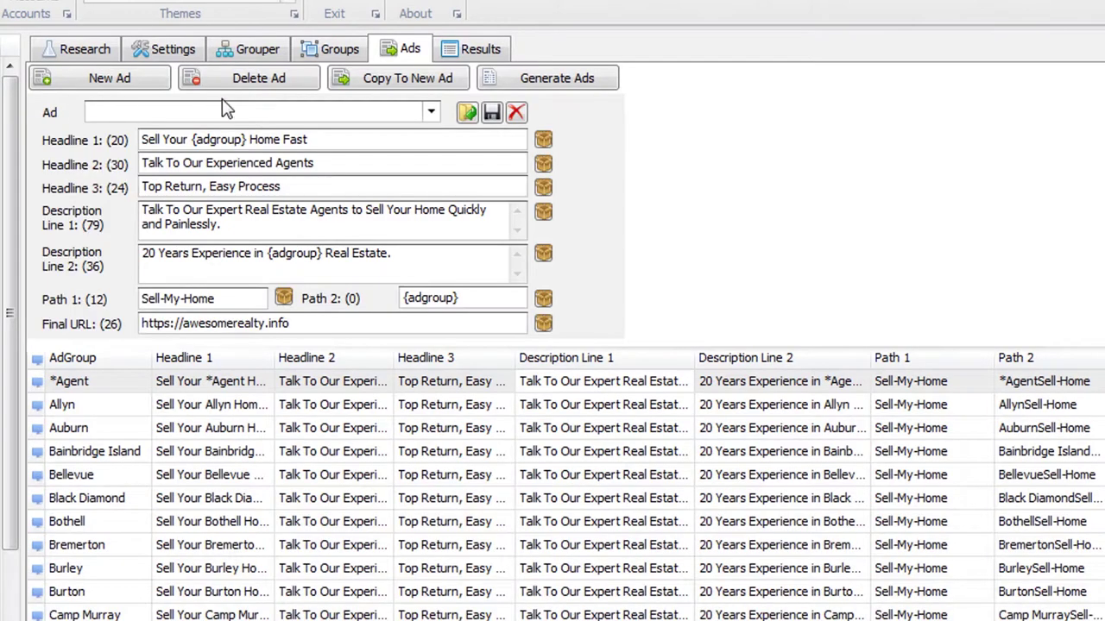
Delete the old ads, regenerate them, and check Camp Murray's shorter Path 2
left_click(436, 483)
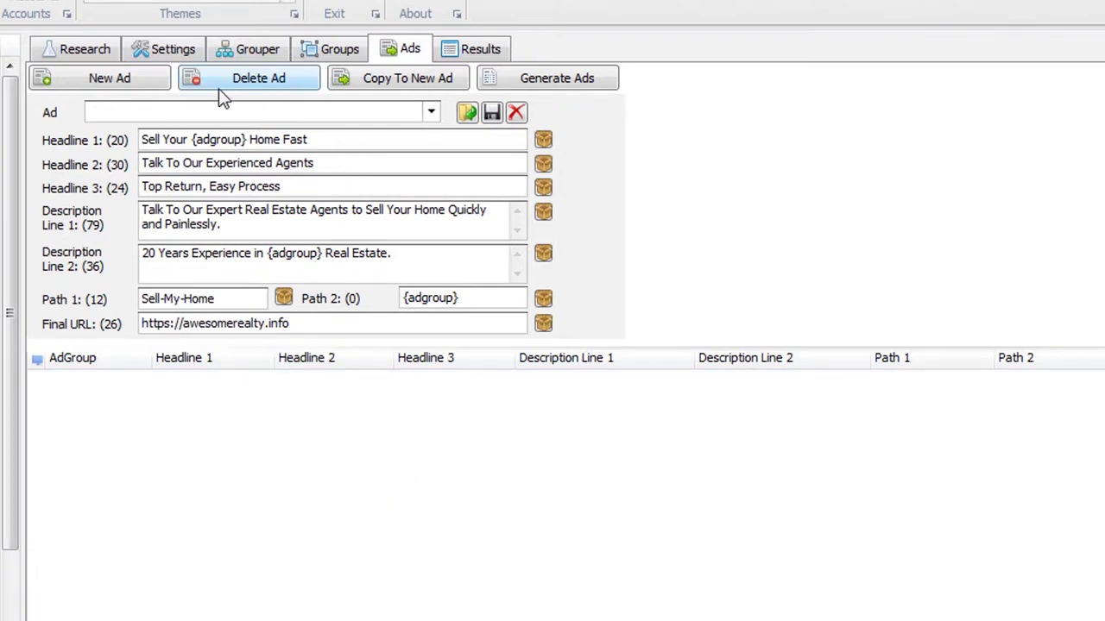
left_click(544, 86)
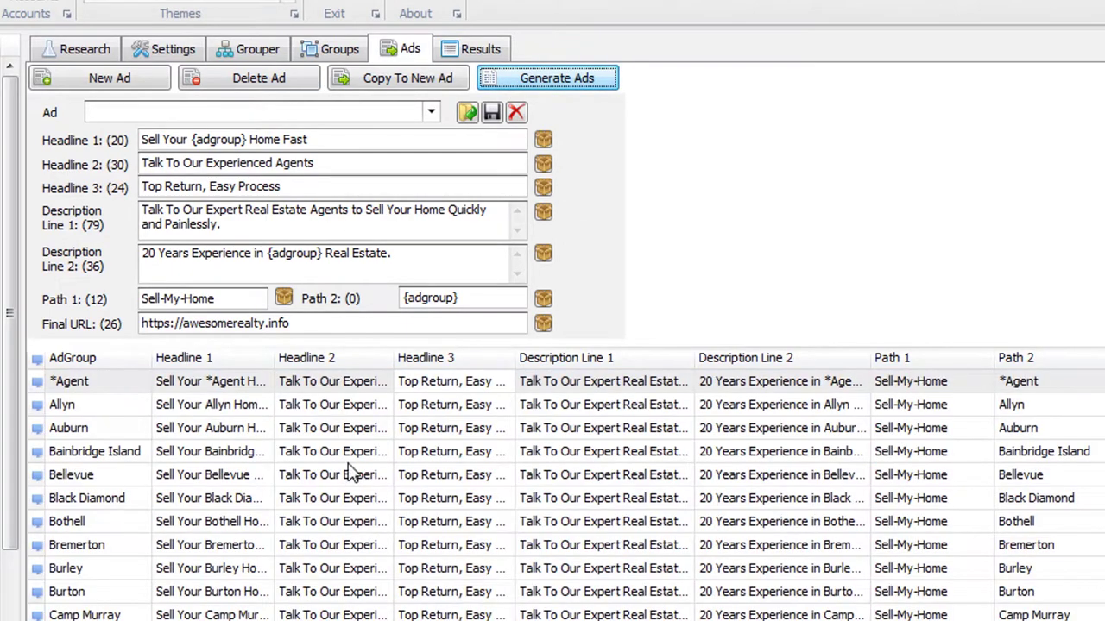
left_click(341, 50)
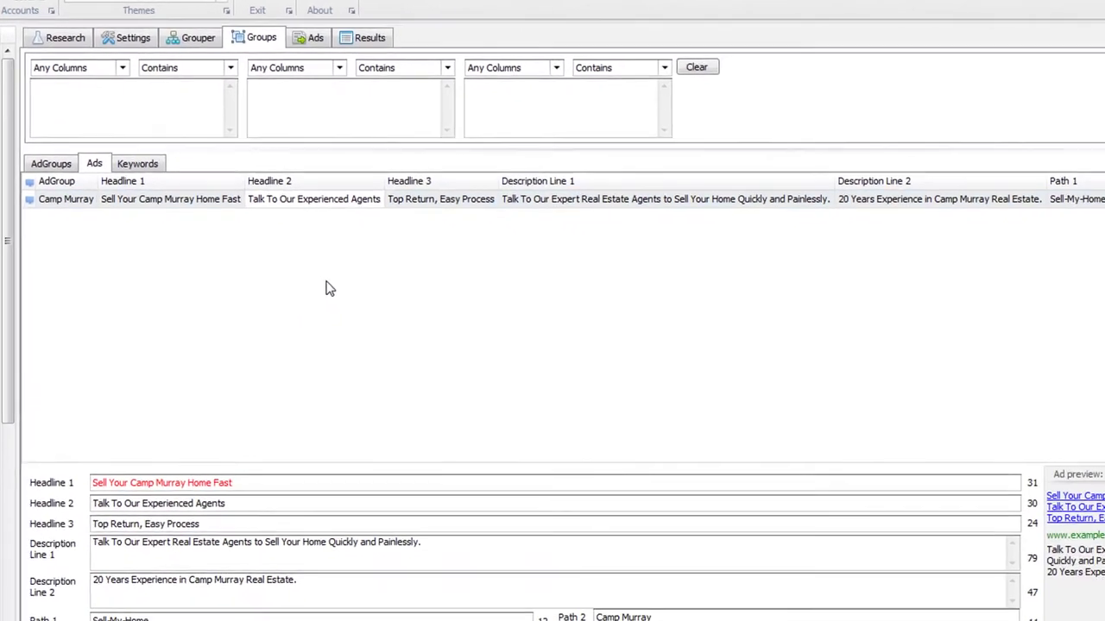
left_click(660, 618)
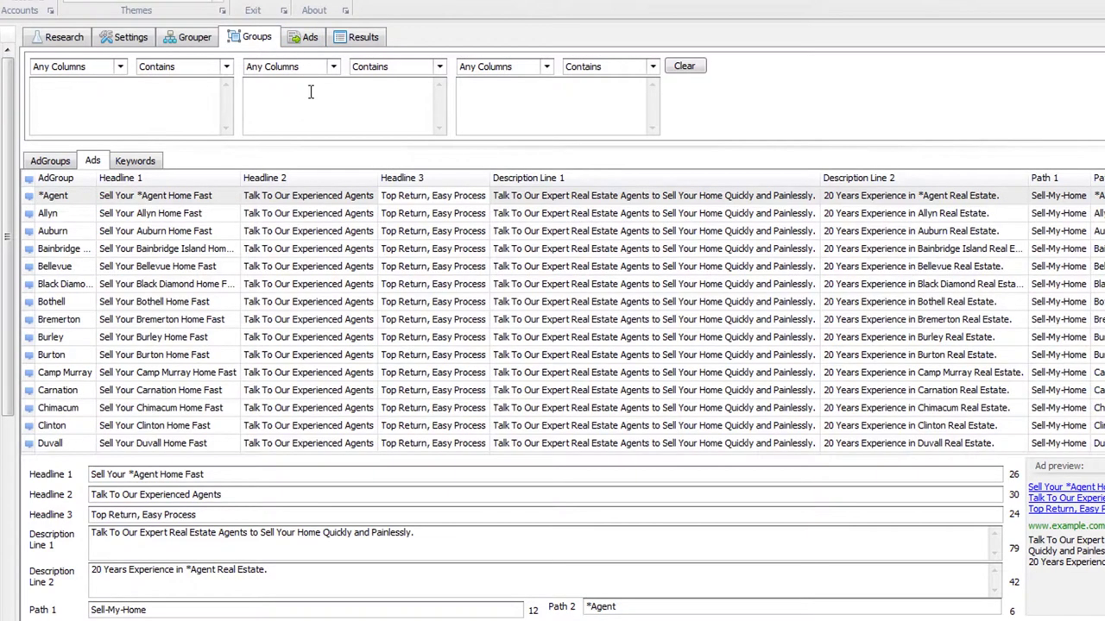
Delete all generated ads from the ads list
left_click(311, 37)
left_click(302, 340)
key("ctrl+a")
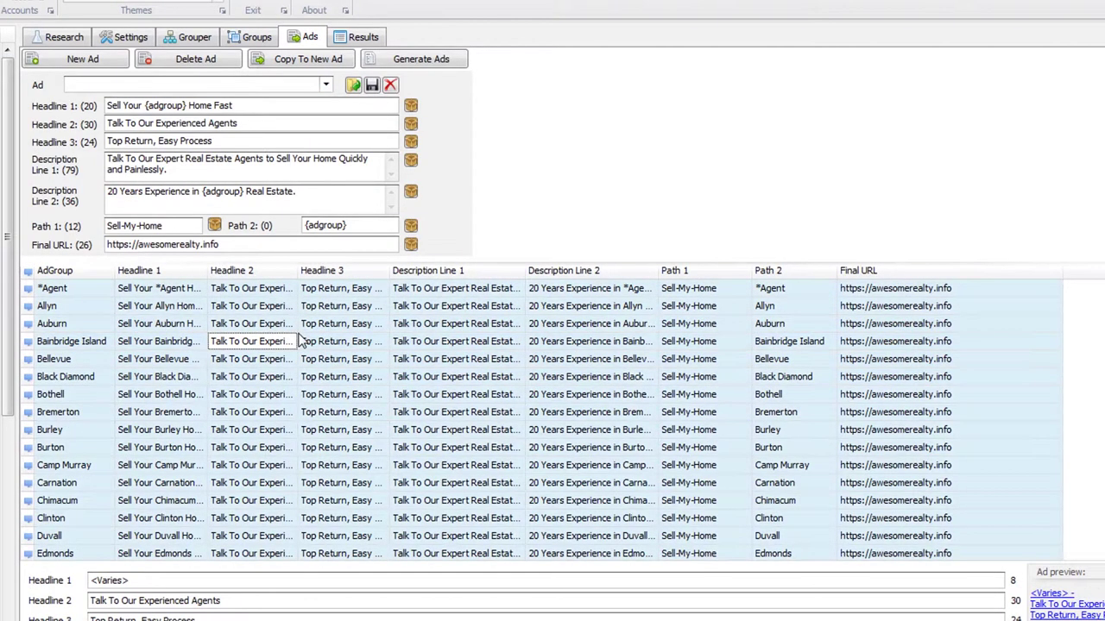
key("Delete")
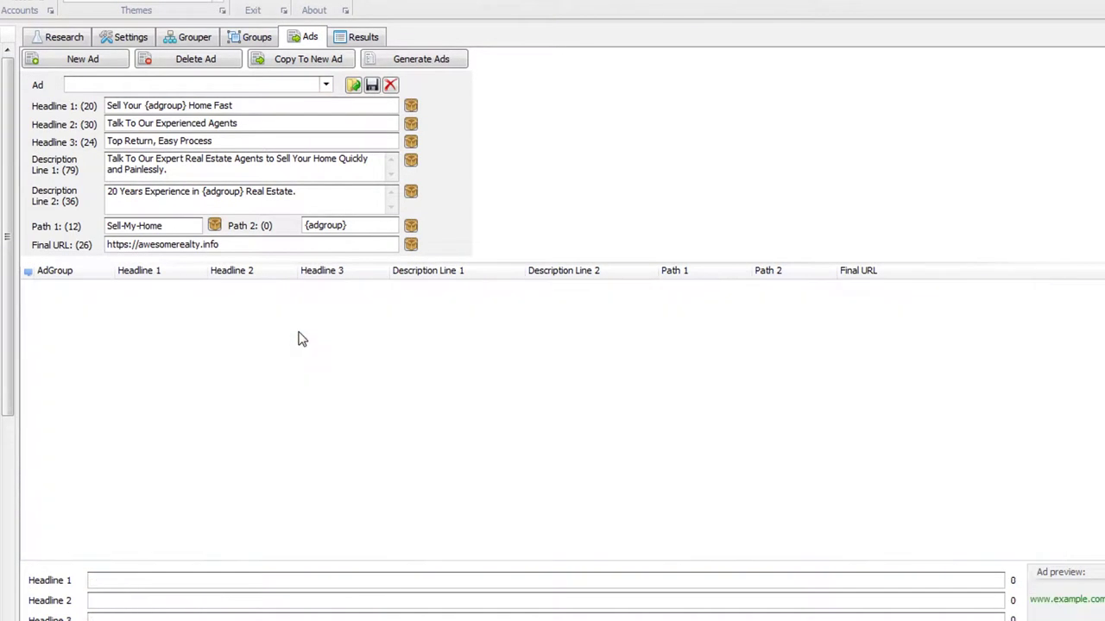
Make Path 2's {adgroup} template replace spaces with hyphens and regenerate the ads
left_click(411, 226)
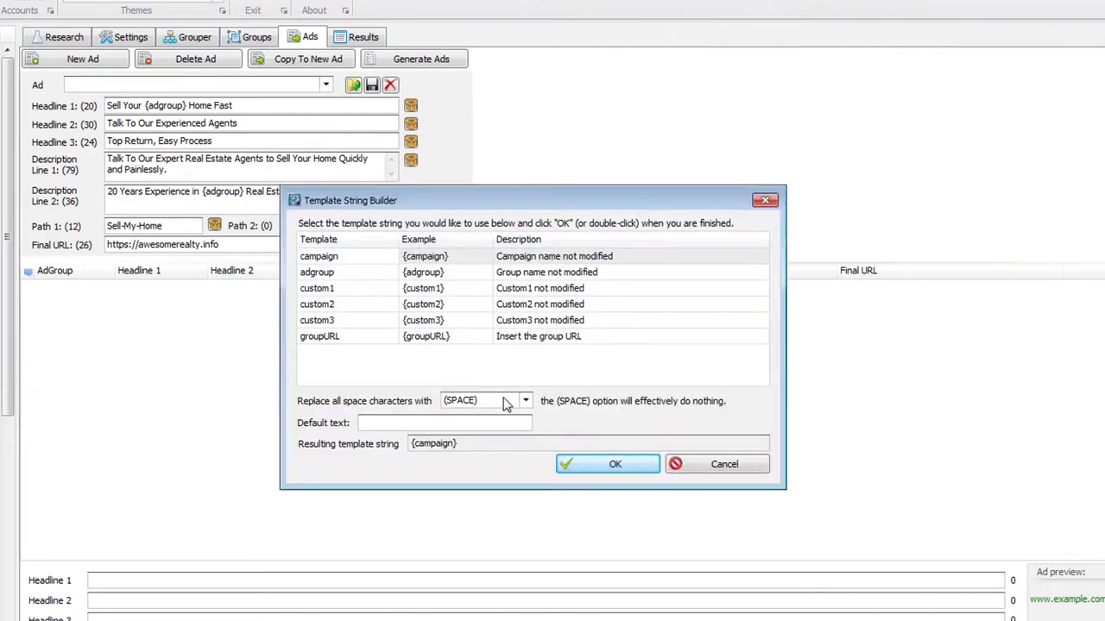
left_click(525, 400)
left_click(488, 442)
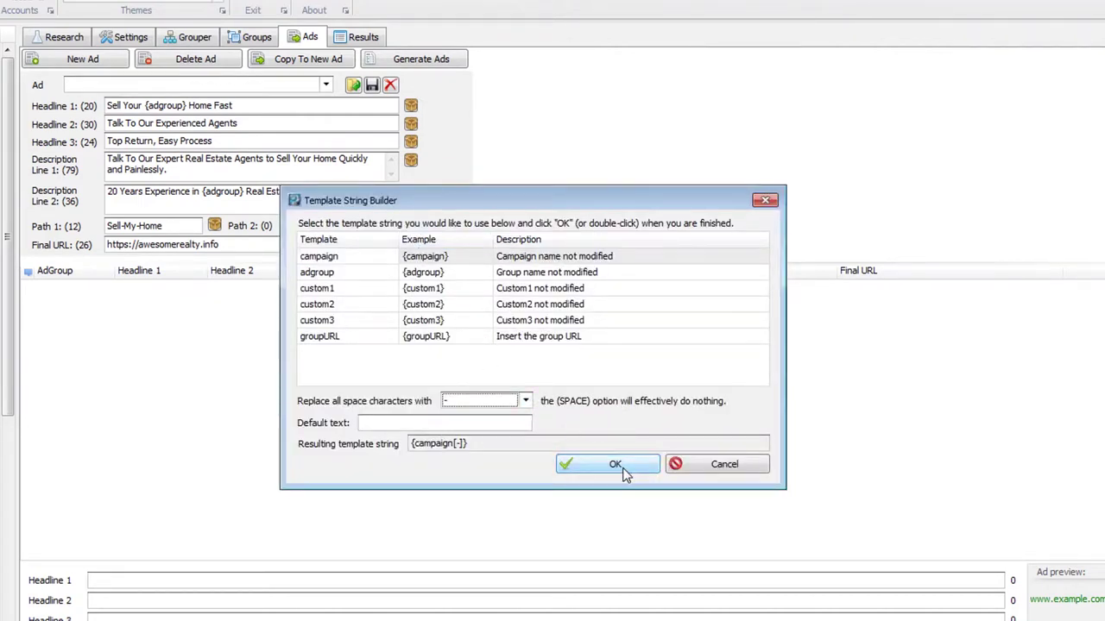
left_click(618, 467)
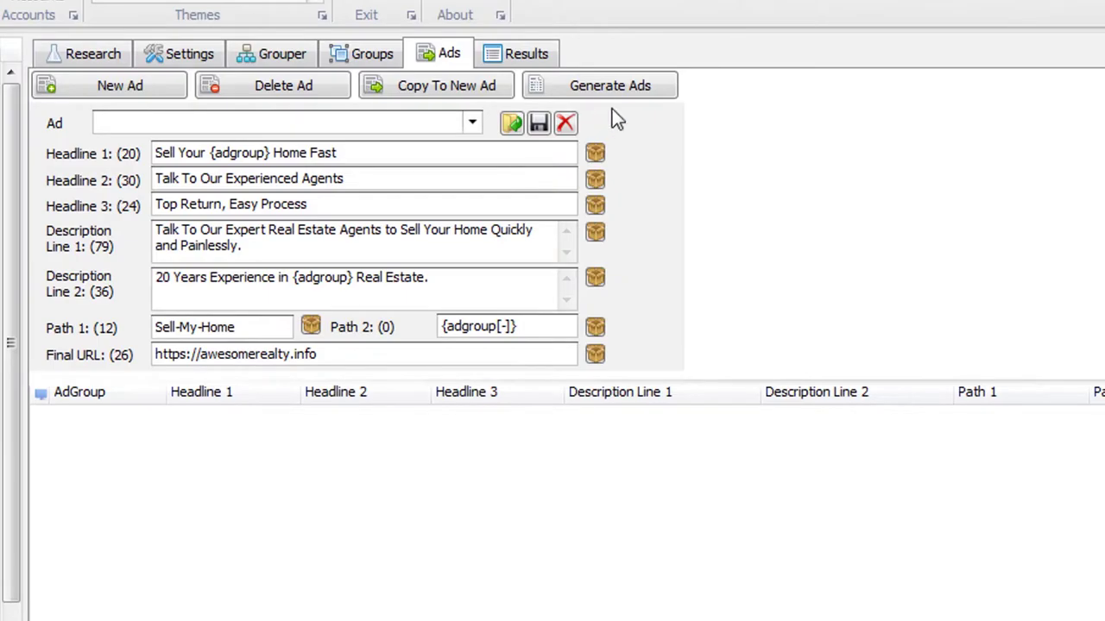
left_click(622, 94)
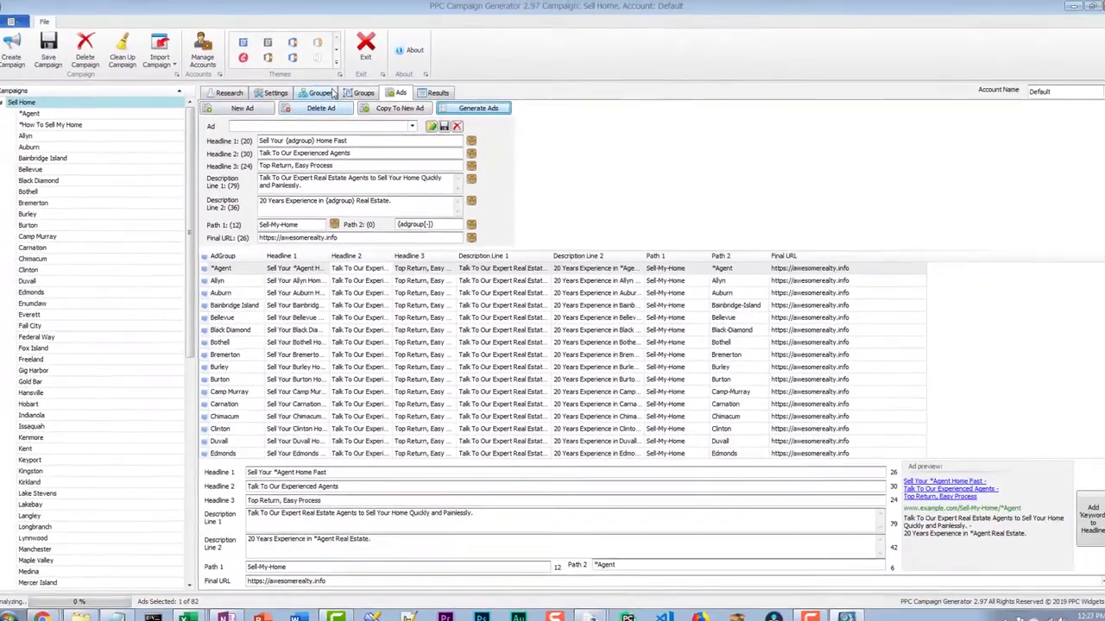
Confirm the Bainbridge Island ad's Path 2 reads 'Bainbridge-Island'
left_click(361, 93)
left_click(557, 277)
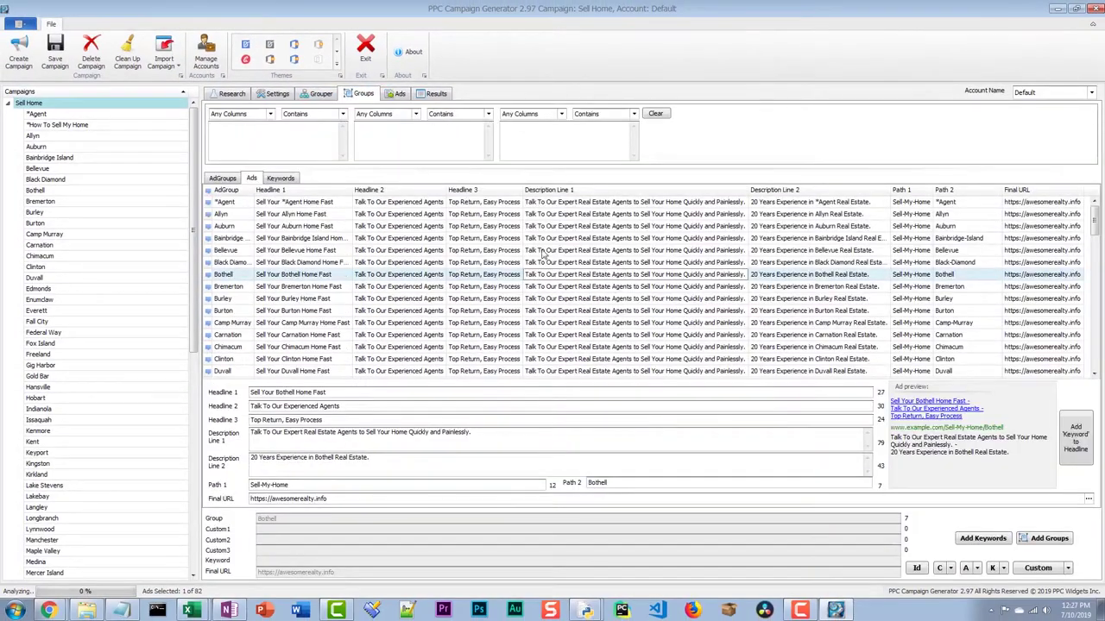
left_click(553, 238)
left_click_drag(640, 481, 566, 480)
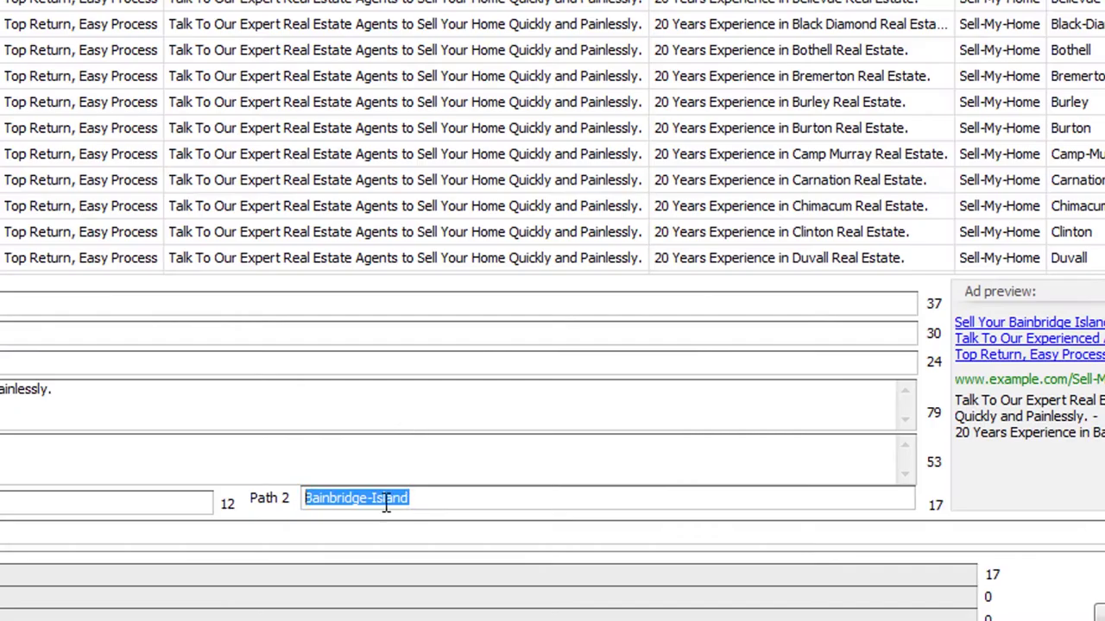
left_click(620, 483)
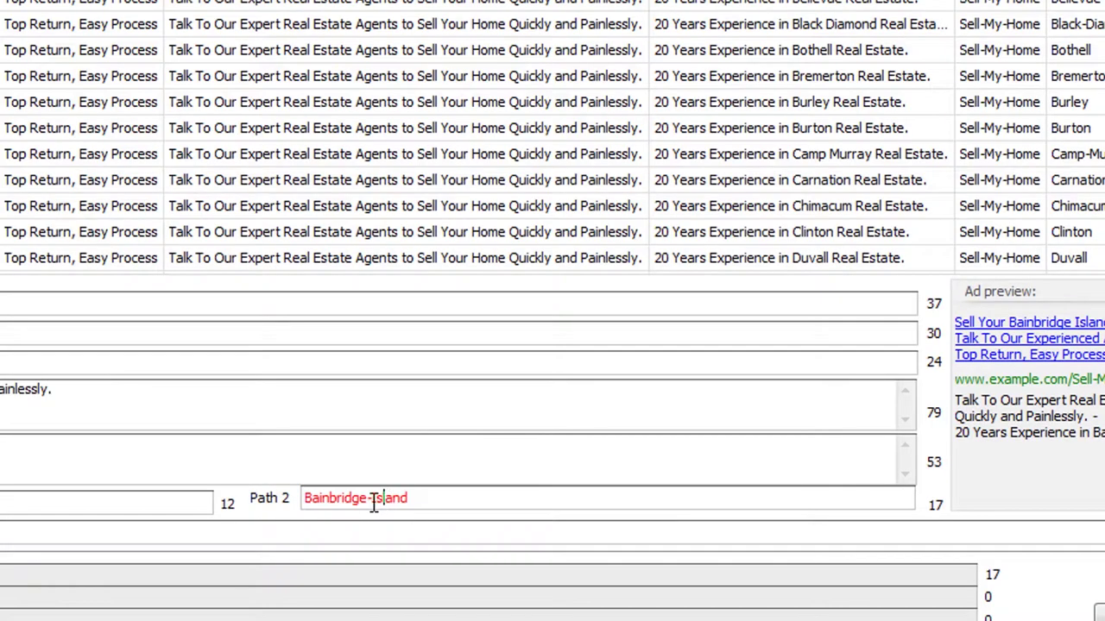
Browse the Bothell, Tracyton and Bremerton ads, then show the whole Sell Home campaign's ads
left_click(485, 252)
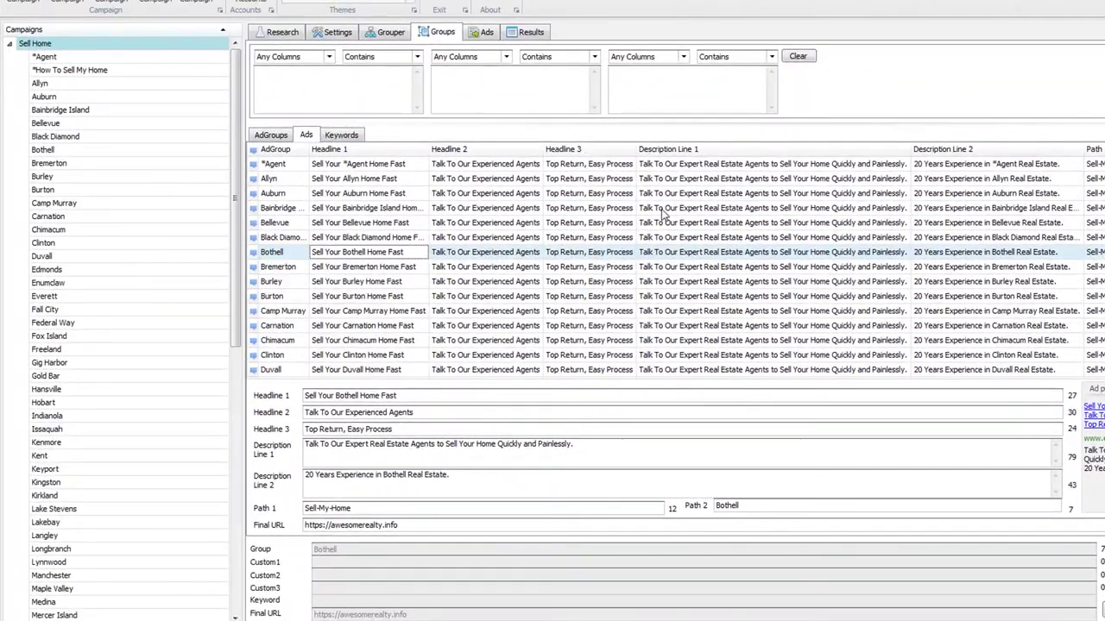
left_click(661, 211)
scroll(713, 251, "down", 20)
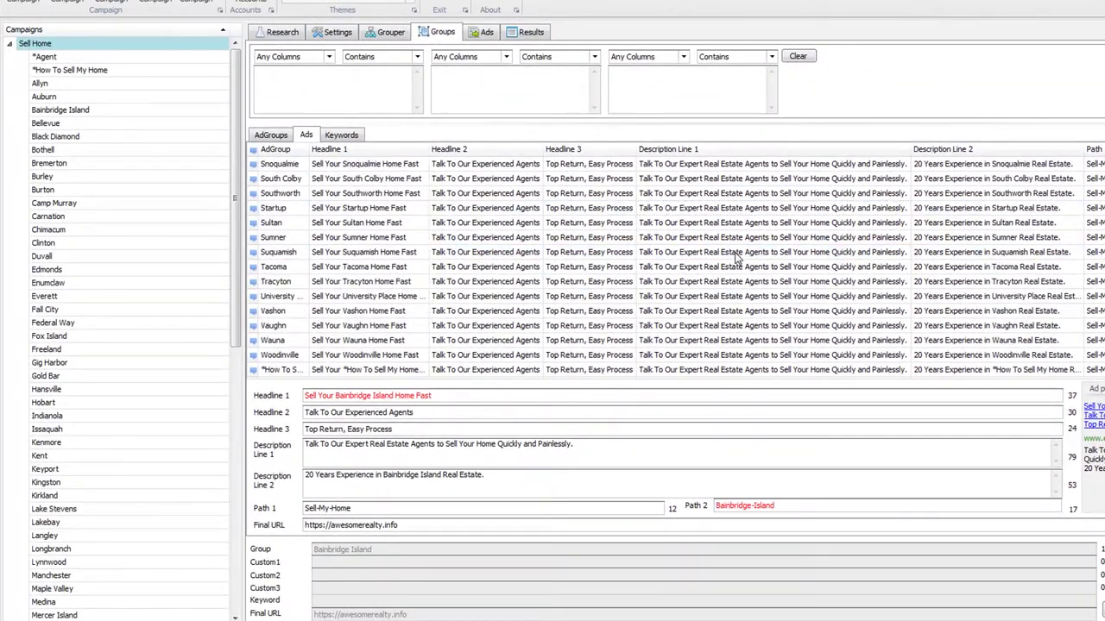
left_click(585, 282)
left_click(139, 164)
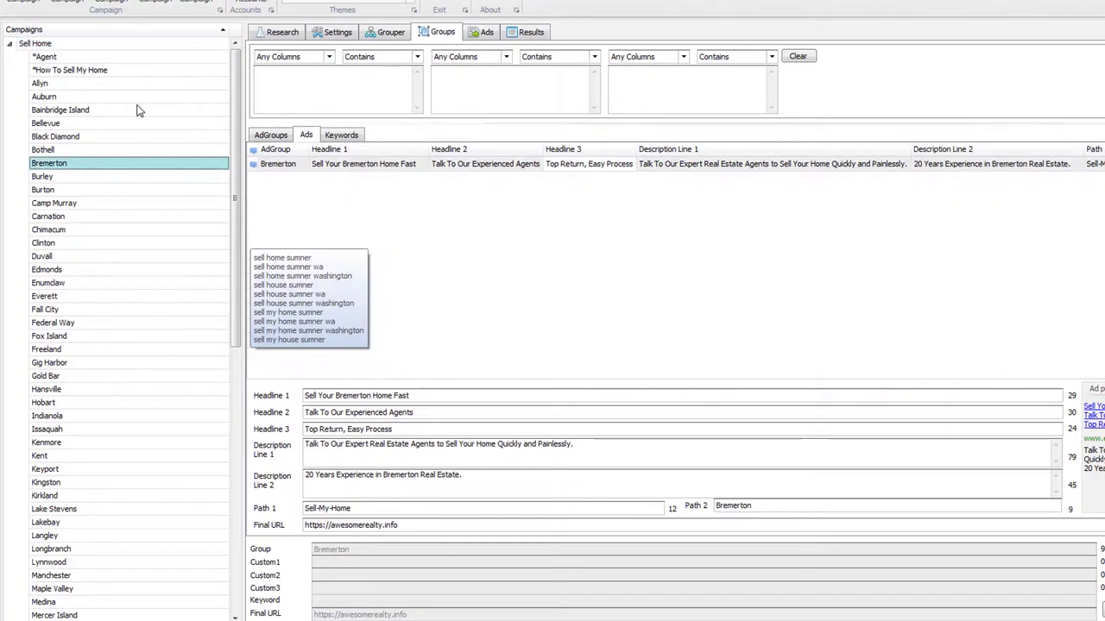
left_click(143, 43)
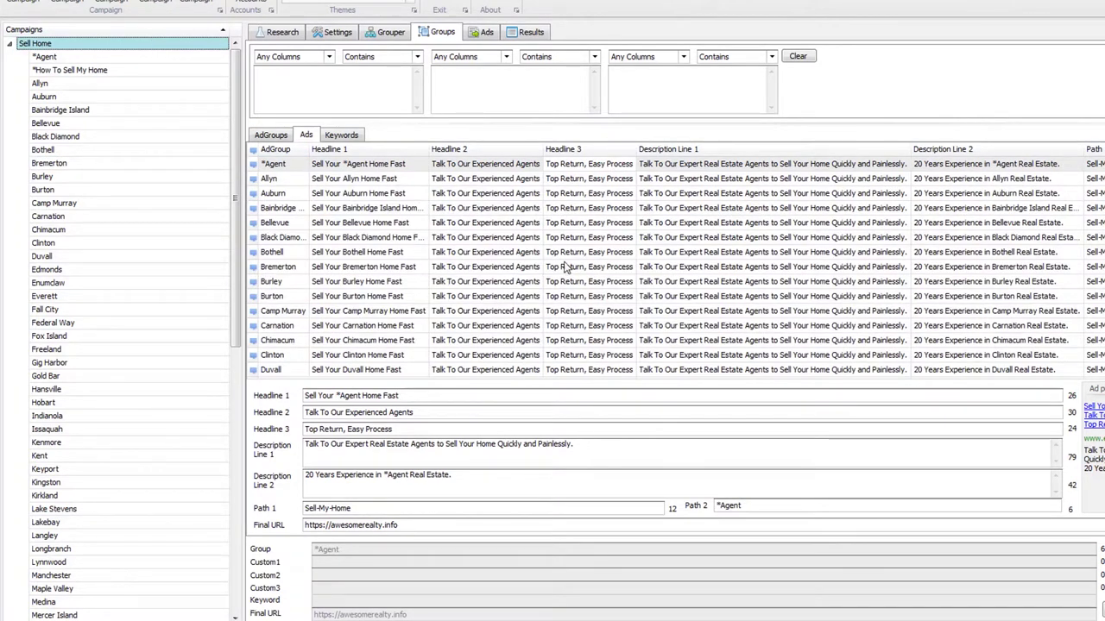
left_click(486, 32)
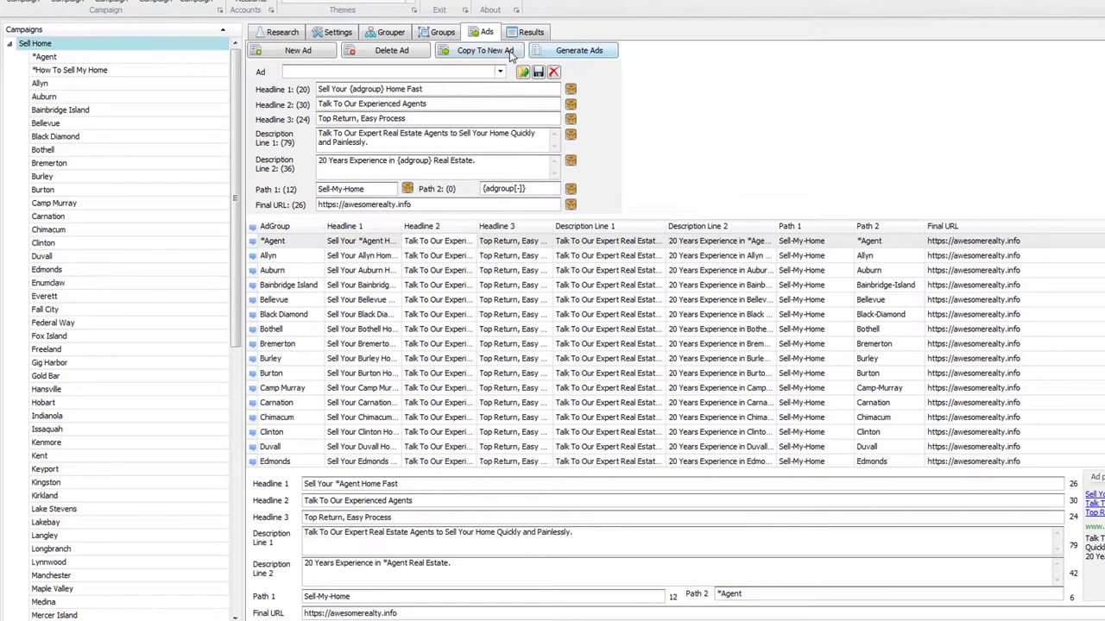
Duplicate the ad template and type '15 Homes Sold in' as the new ad's Headline 1
left_click(461, 54)
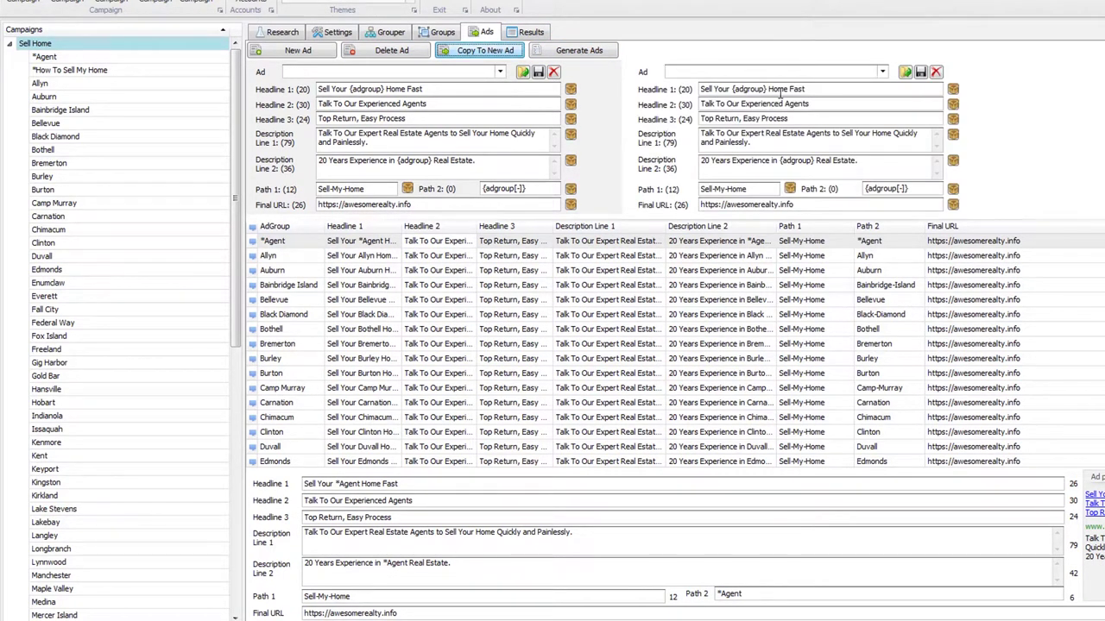
left_click_drag(807, 89, 611, 89)
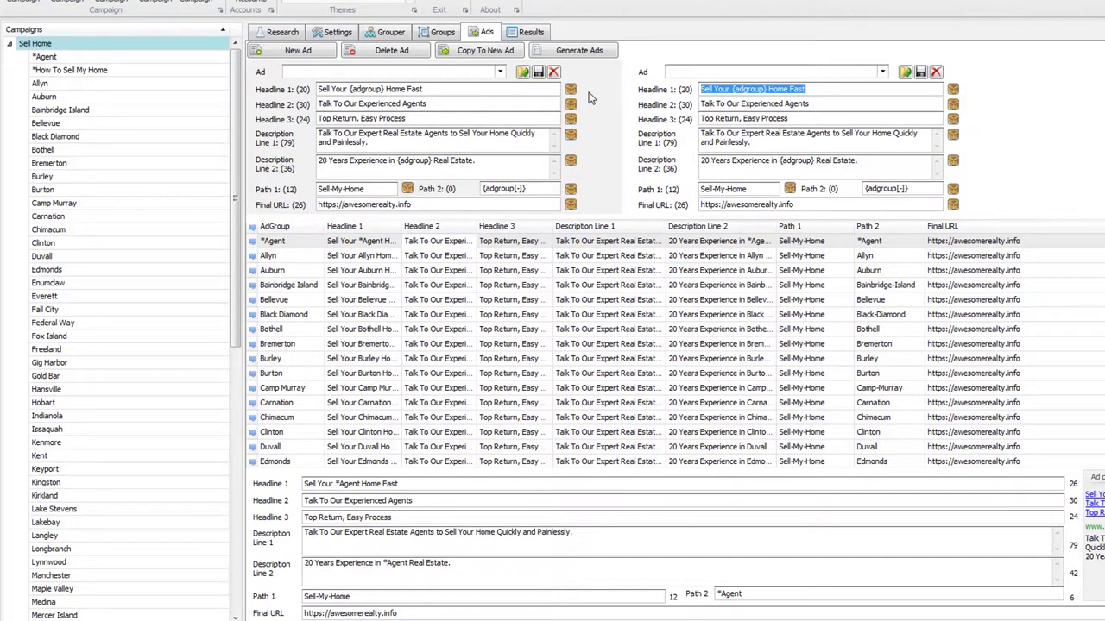
left_click(825, 89)
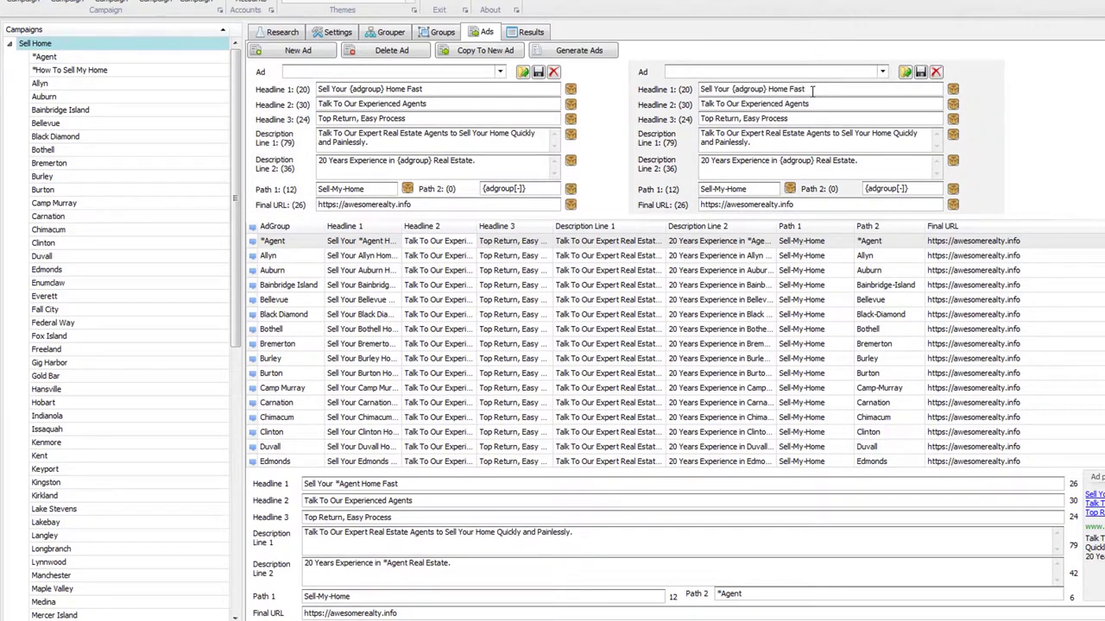
left_click_drag(812, 90, 701, 93)
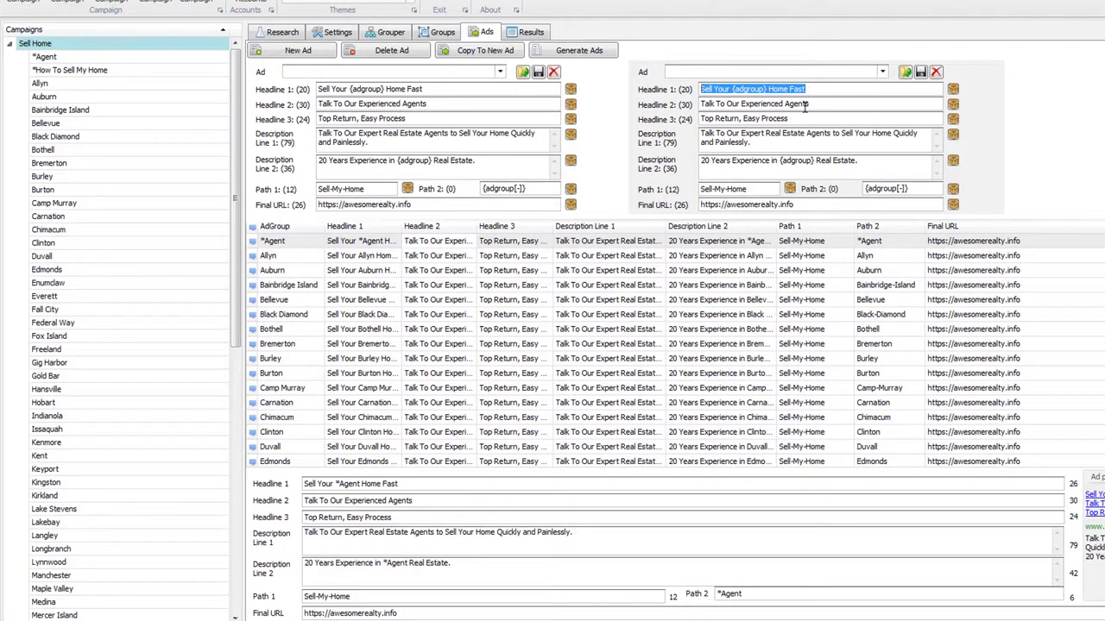
left_click(483, 119)
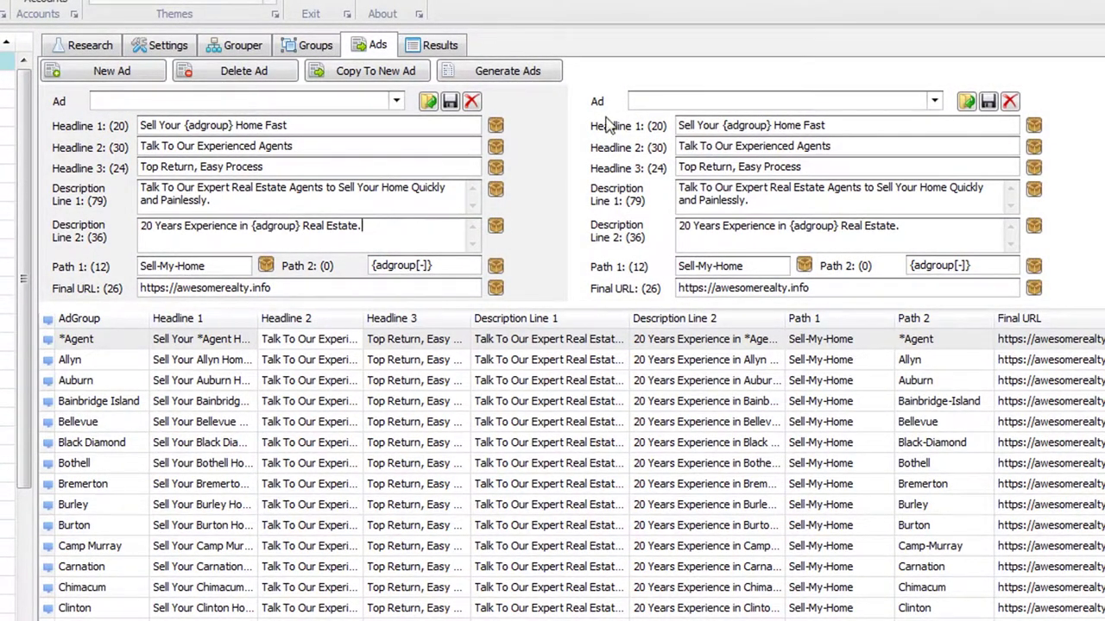
left_click_drag(841, 127, 538, 145)
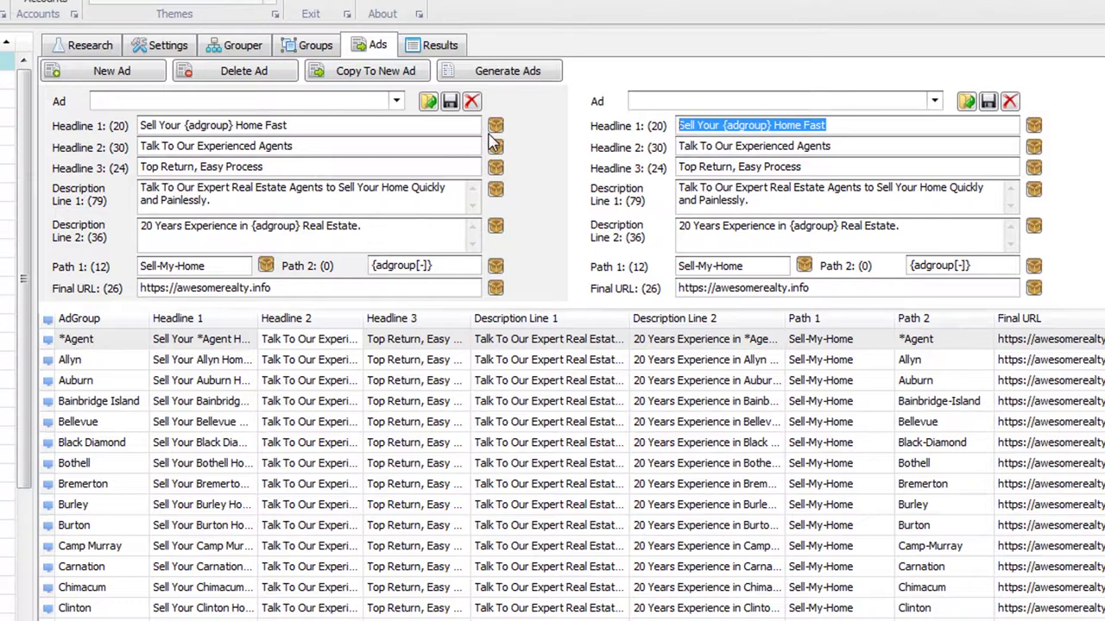
type("15 ")
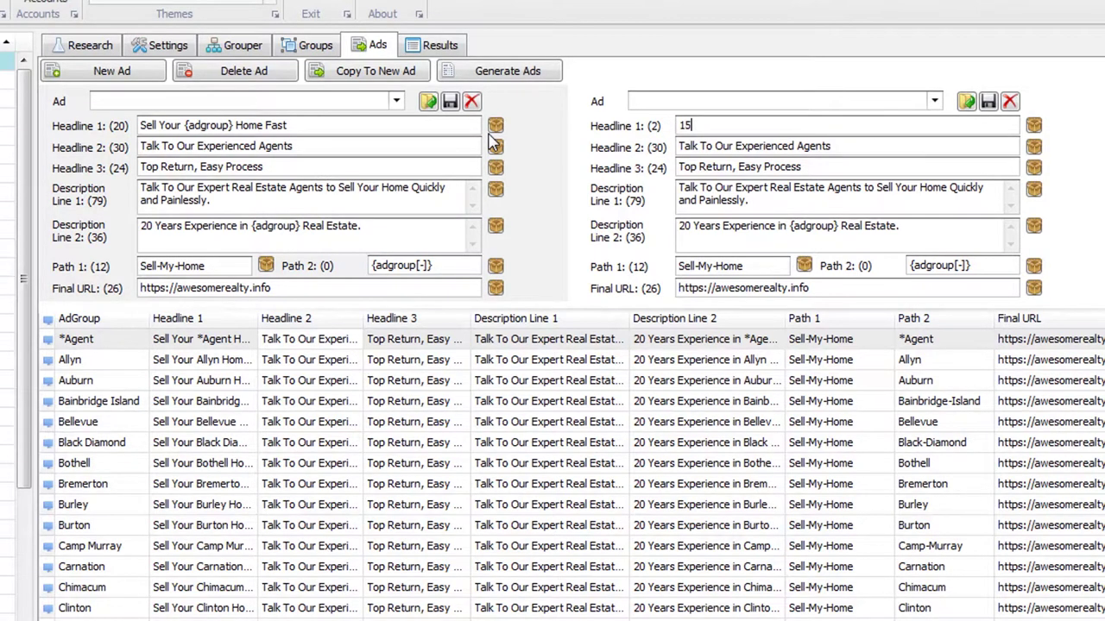
type("Homes Sold in")
Insert the {adgroup} placeholder into Headline 1, then remove it again
left_click(1033, 126)
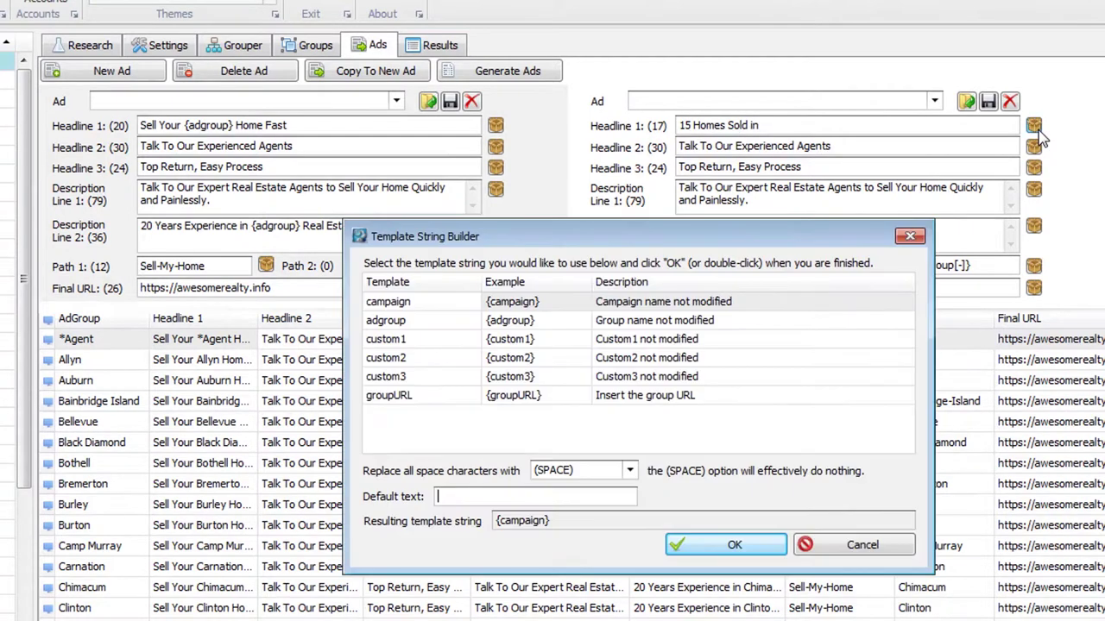
left_click(552, 321)
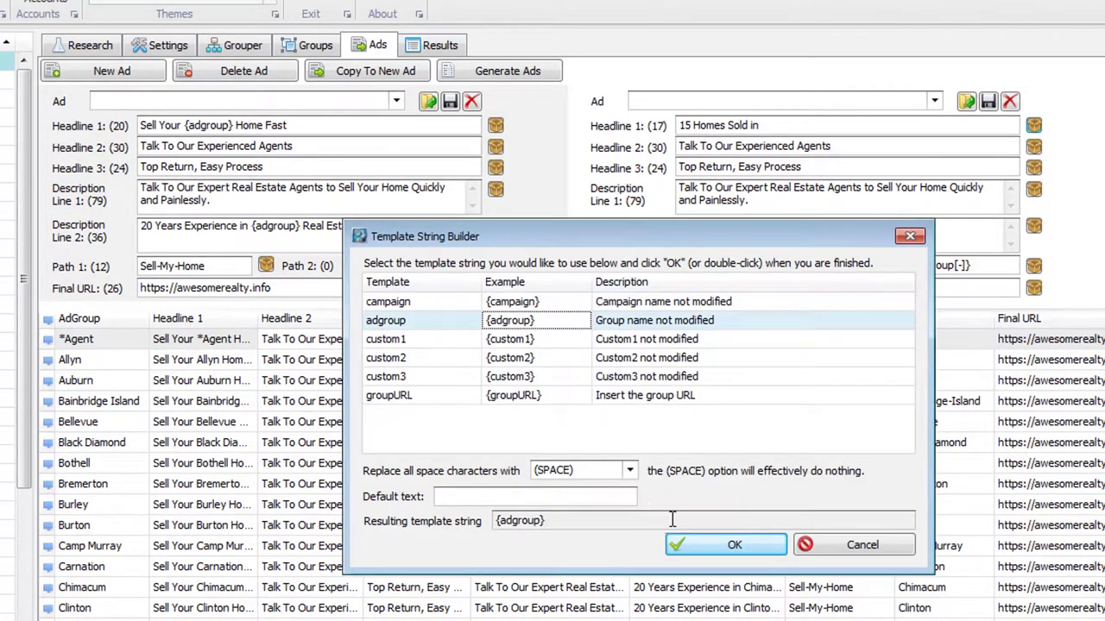
left_click(623, 471)
left_click(623, 471)
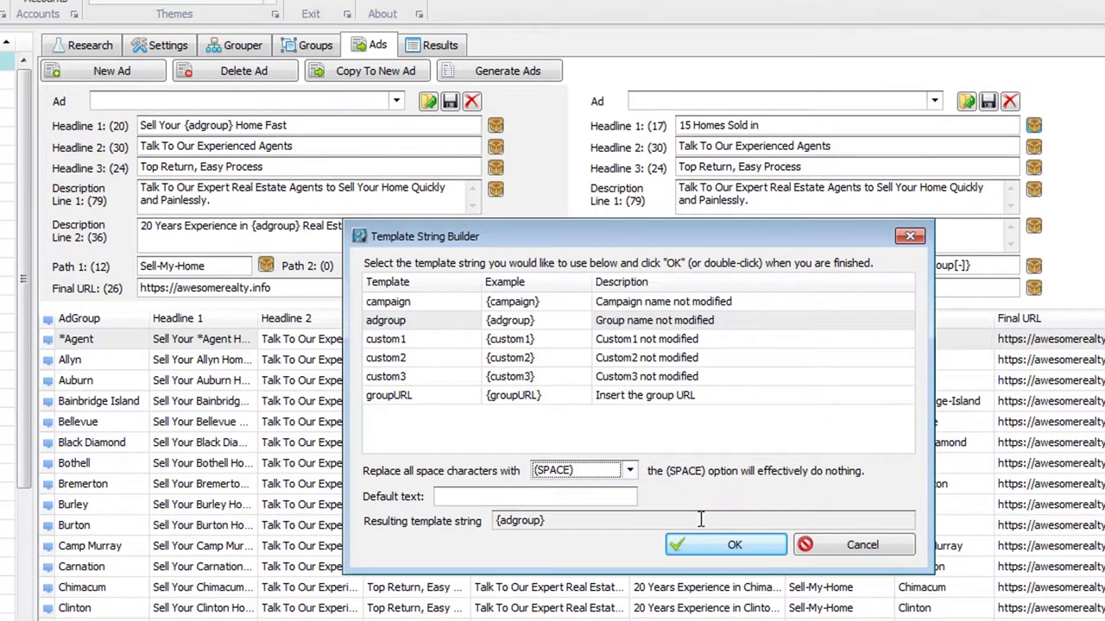
left_click(714, 547)
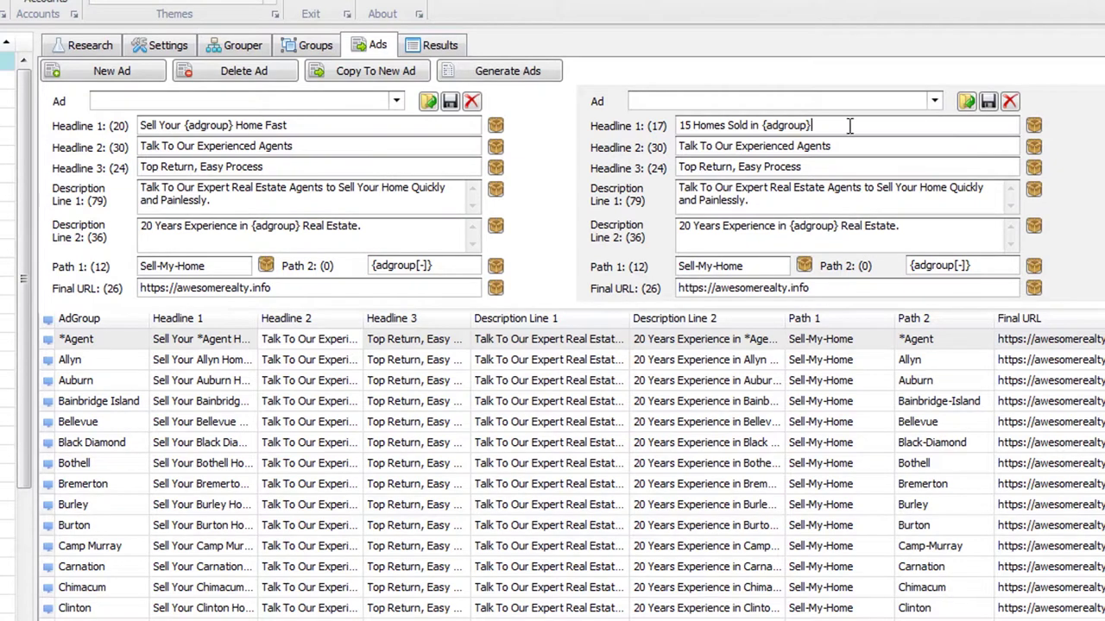
key("shift+Left")
key("shift+Left")
key("shift+Left")
key("shift+Left")
key("shift+Left")
key("shift+Left")
key("shift+Left")
key("shift+Left")
key("shift+Left")
key("BackSpace")
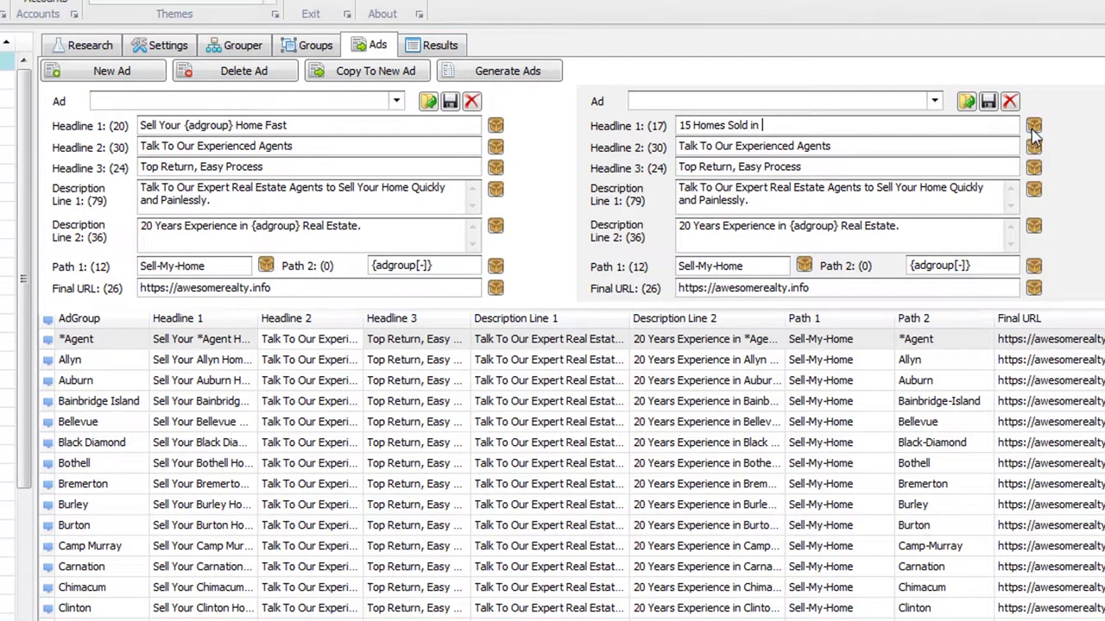
Insert {adgroup} with default text 'Your Area' into the second ad's Headline 1
left_click(1033, 128)
left_click(580, 322)
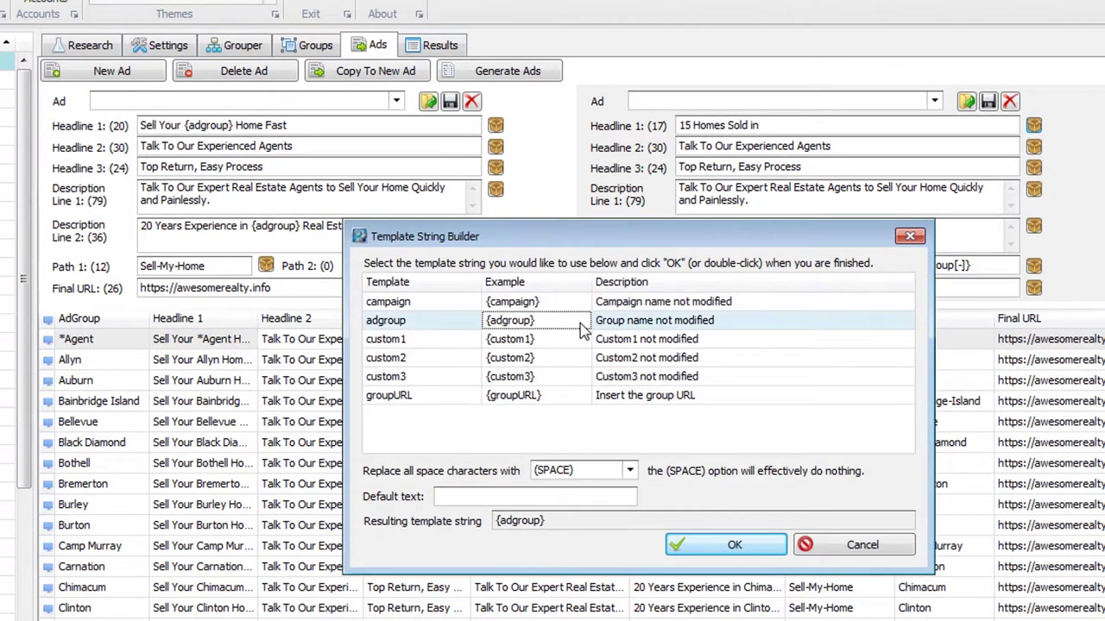
left_click(549, 497)
type("Your Area")
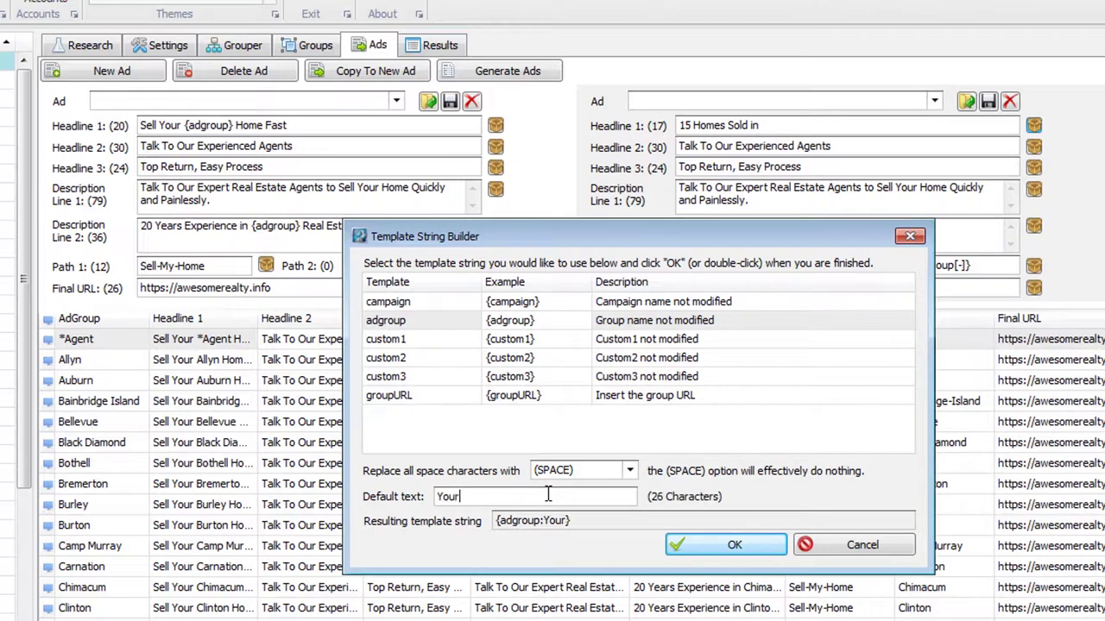
left_click(720, 544)
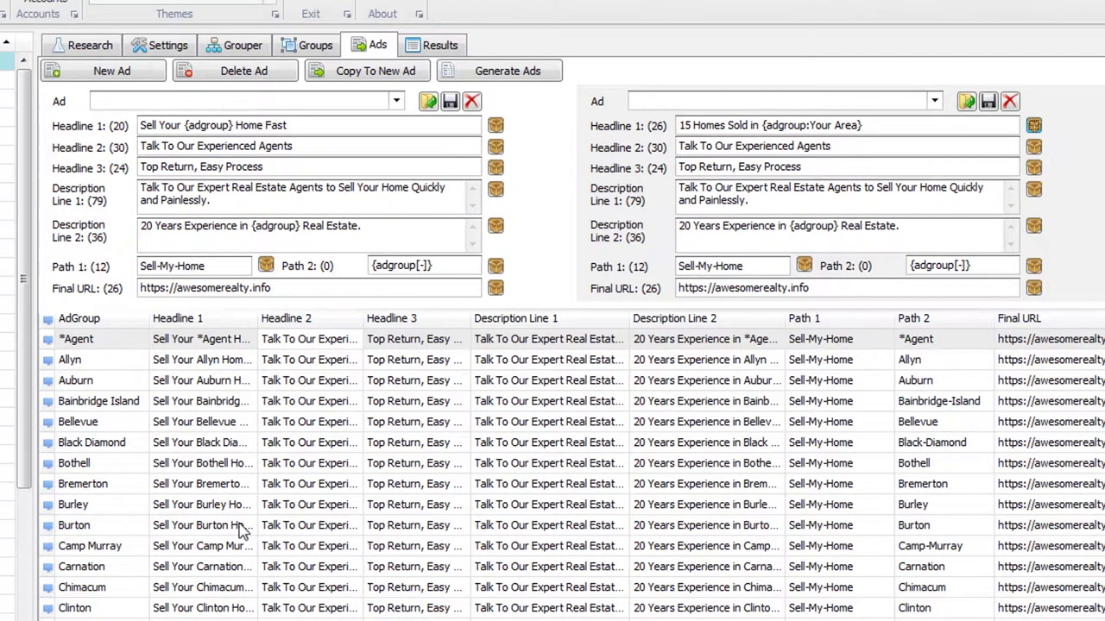
Delete all previously generated ads from the grid
left_click(343, 506)
key("ctrl+a")
key("Delete")
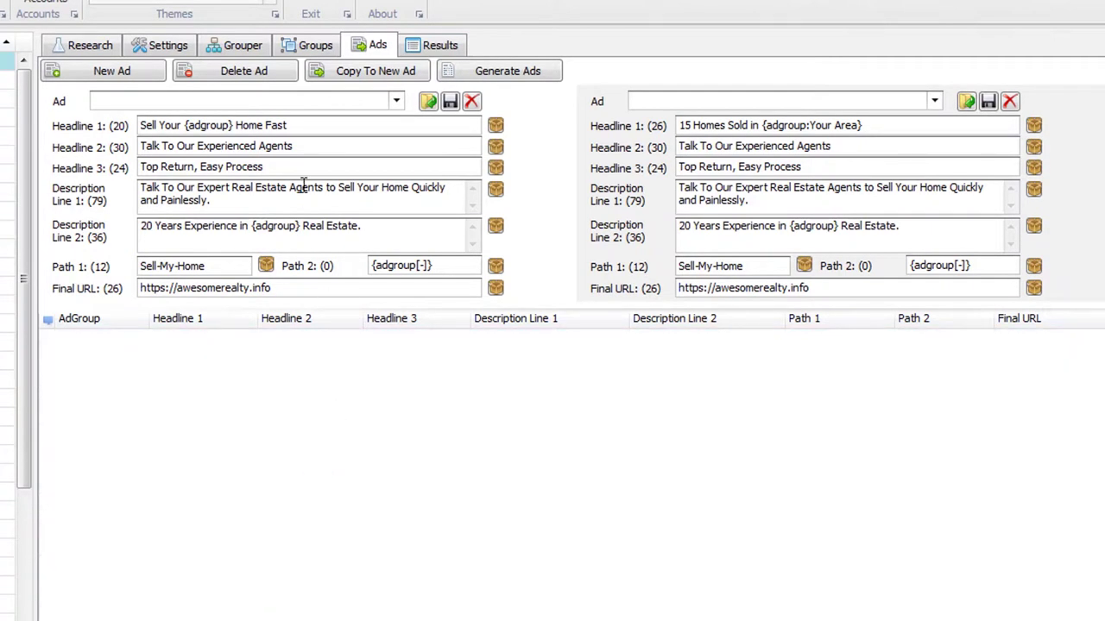
Generate ads from both templates and inspect Camp Murray's second ad headline
left_click(511, 76)
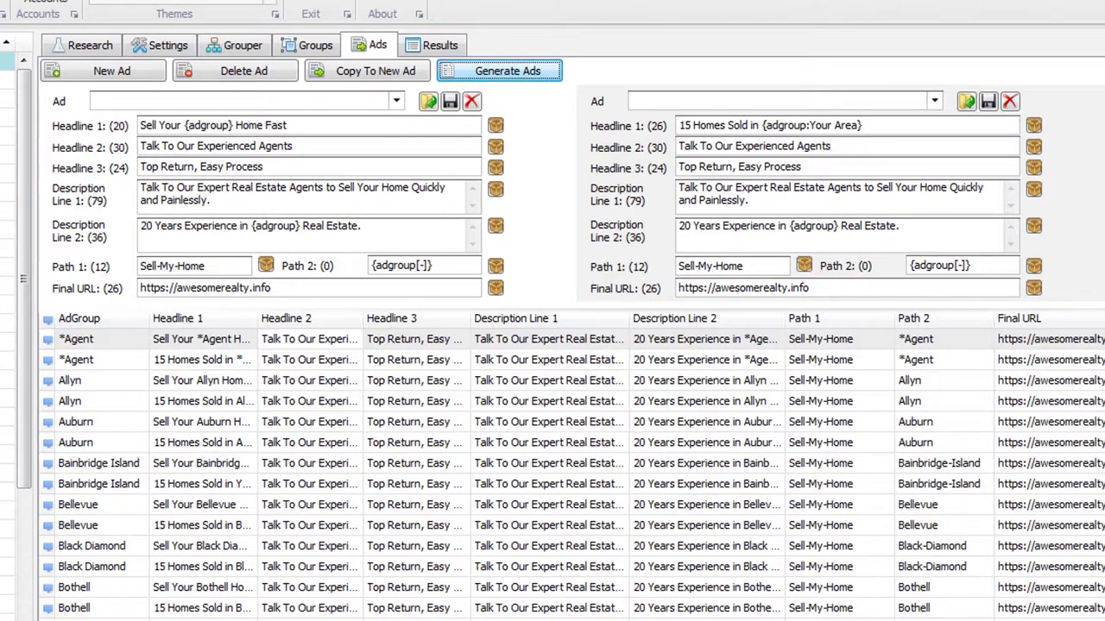
left_click(235, 363)
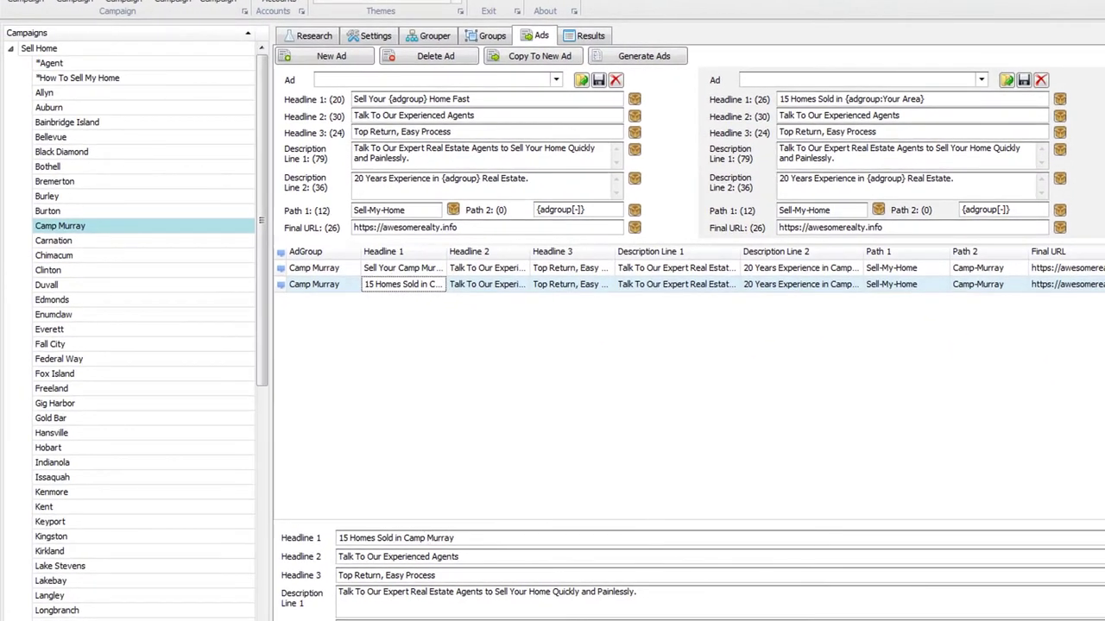
left_click_drag(432, 537, 358, 535)
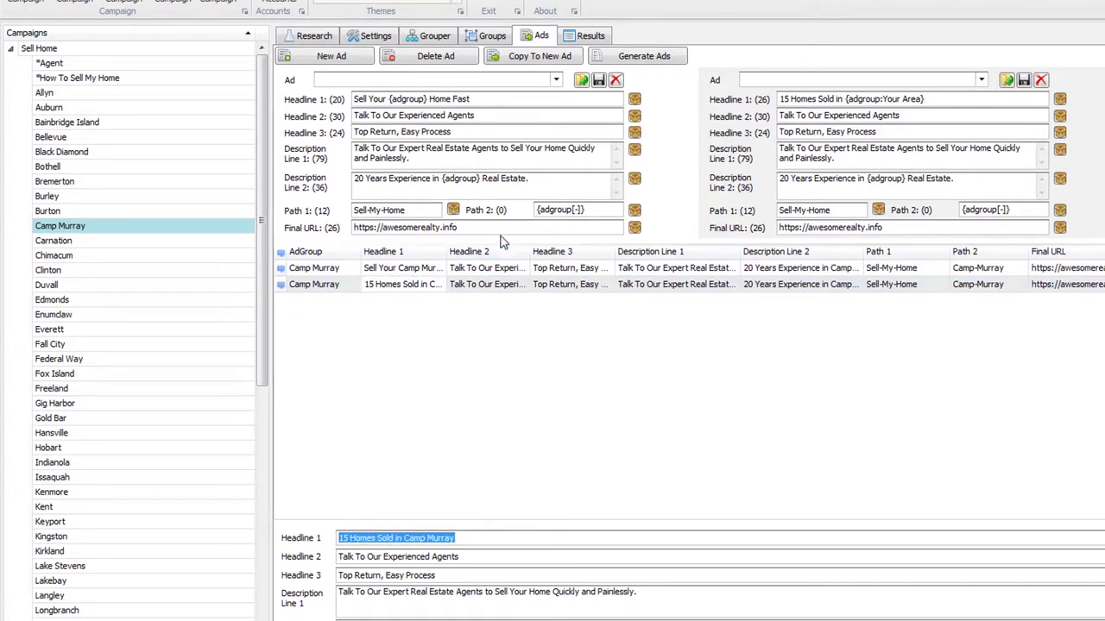
left_click(593, 35)
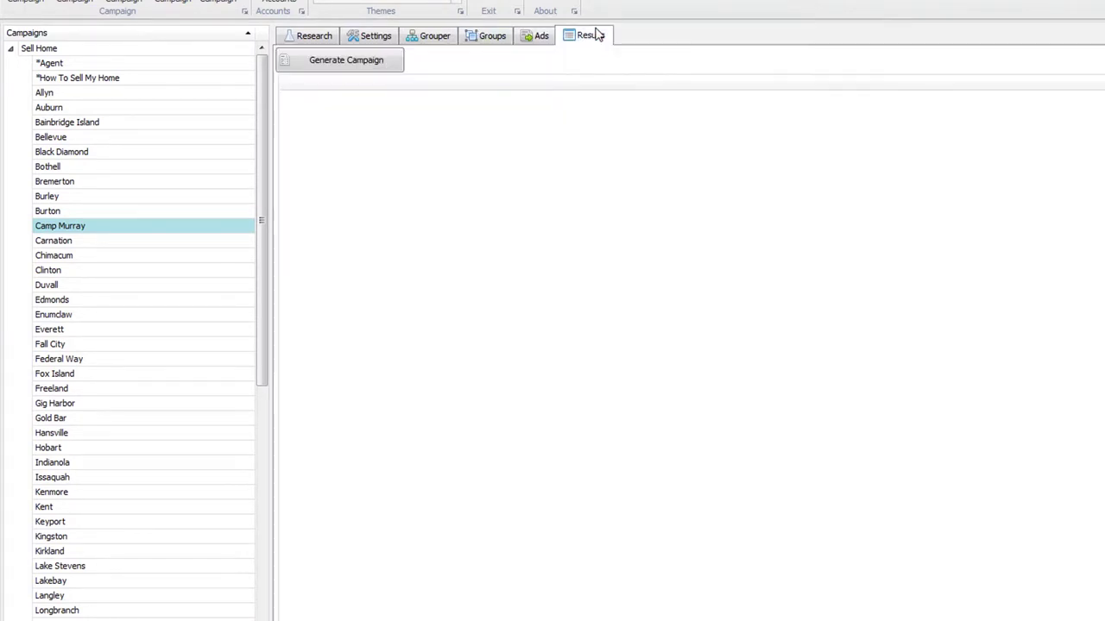
left_click(534, 37)
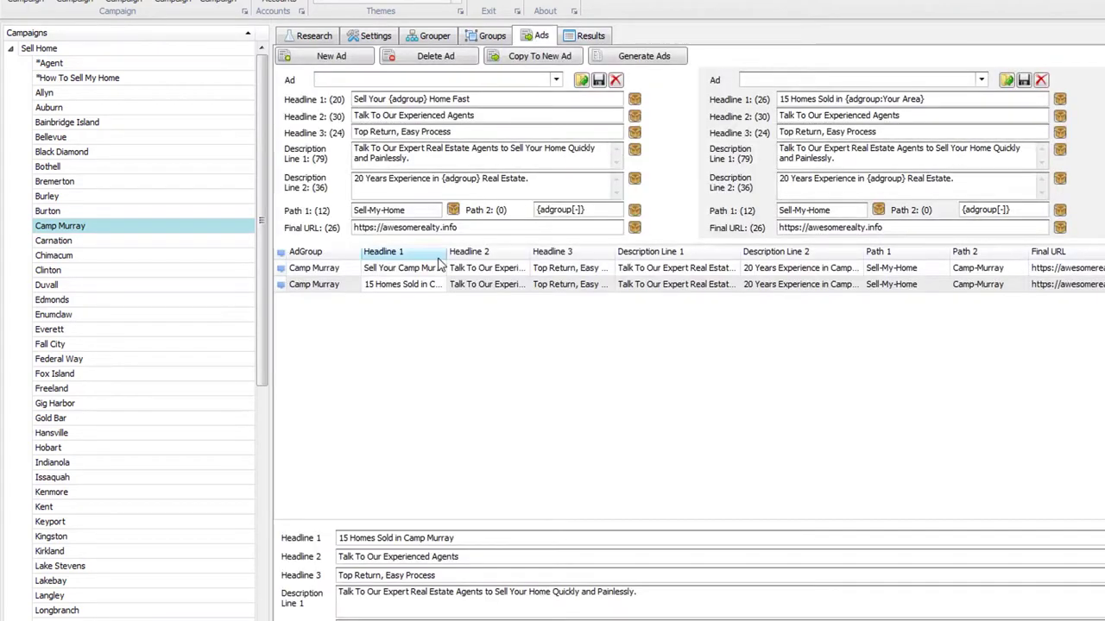
Check the Clinton and Everett ads, including '15 Homes Sold in Everett'
left_click(164, 270)
left_click(148, 329)
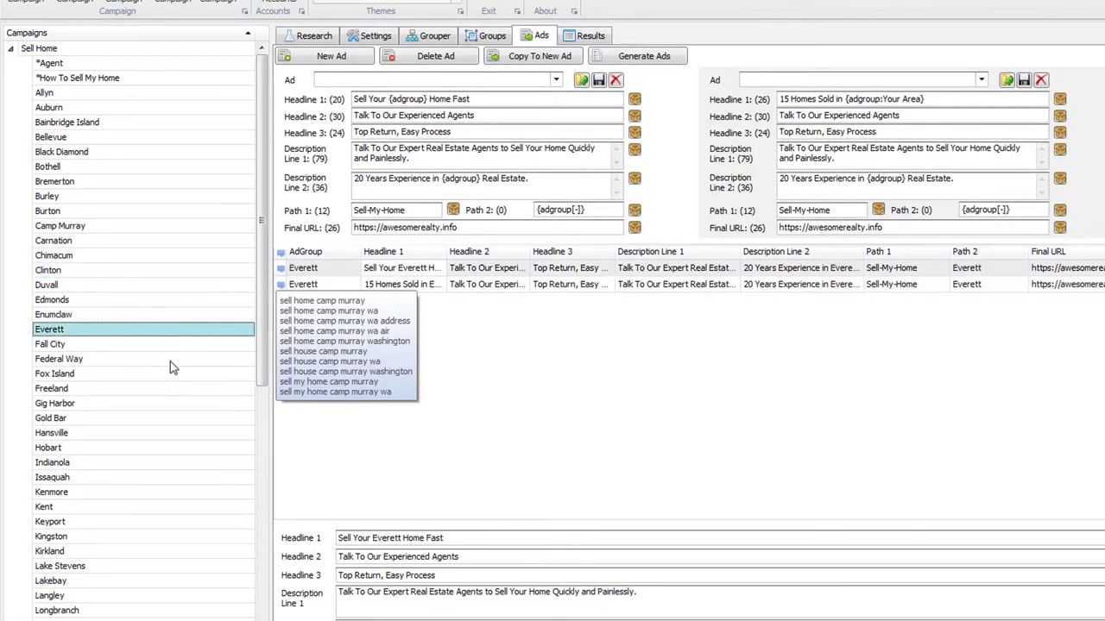
left_click(545, 287)
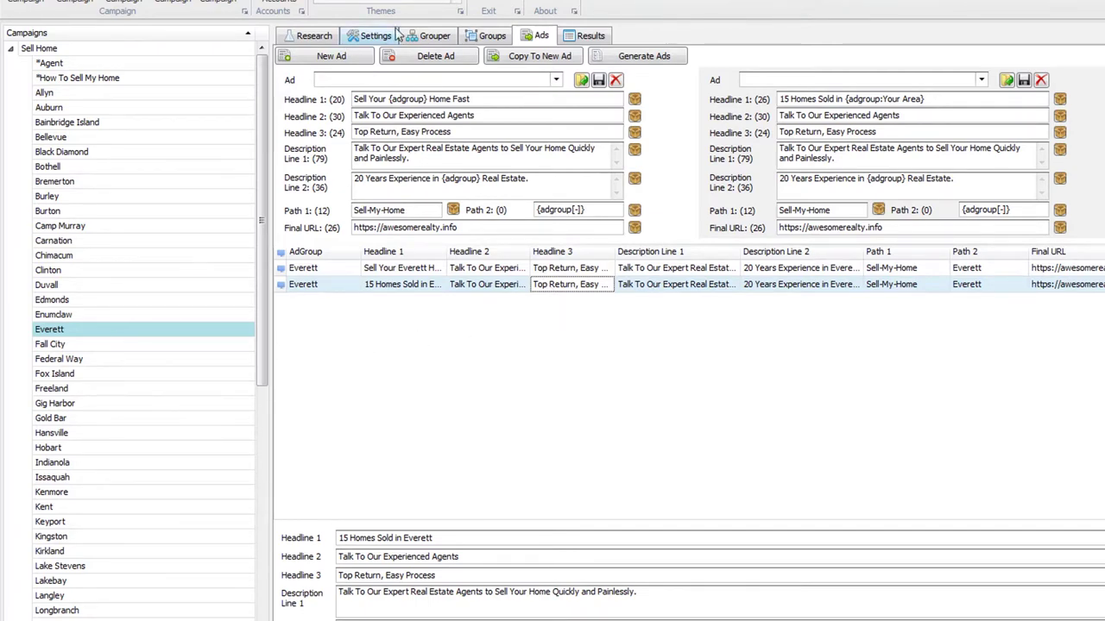
left_click(447, 38)
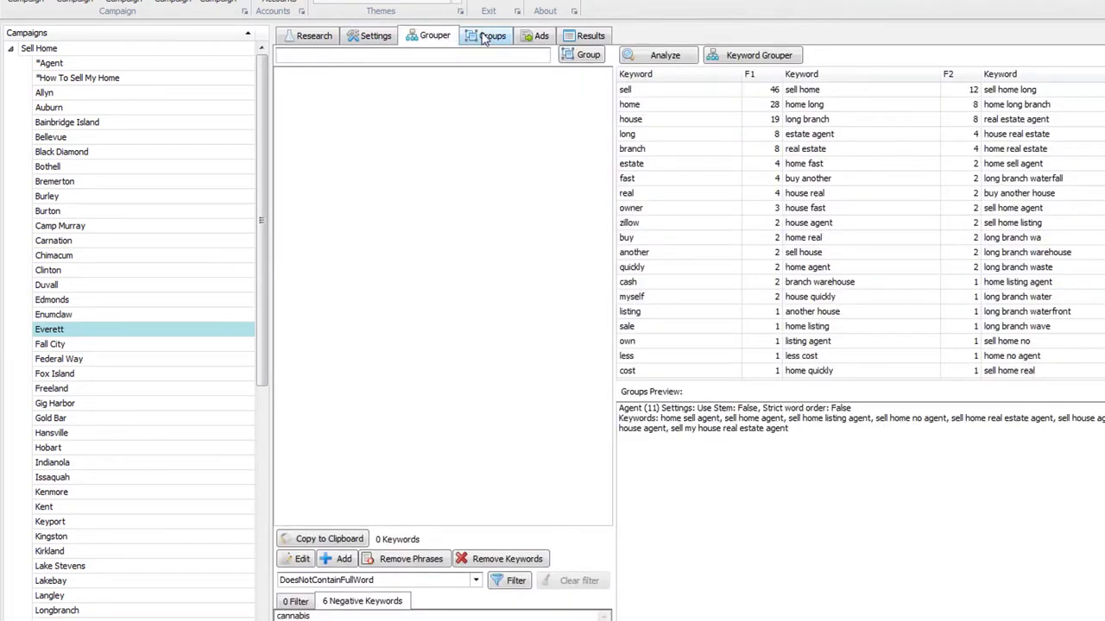
List Everett's keywords and select 'sell my home everett' and 'sell my house everett'
left_click(485, 38)
left_click(380, 151)
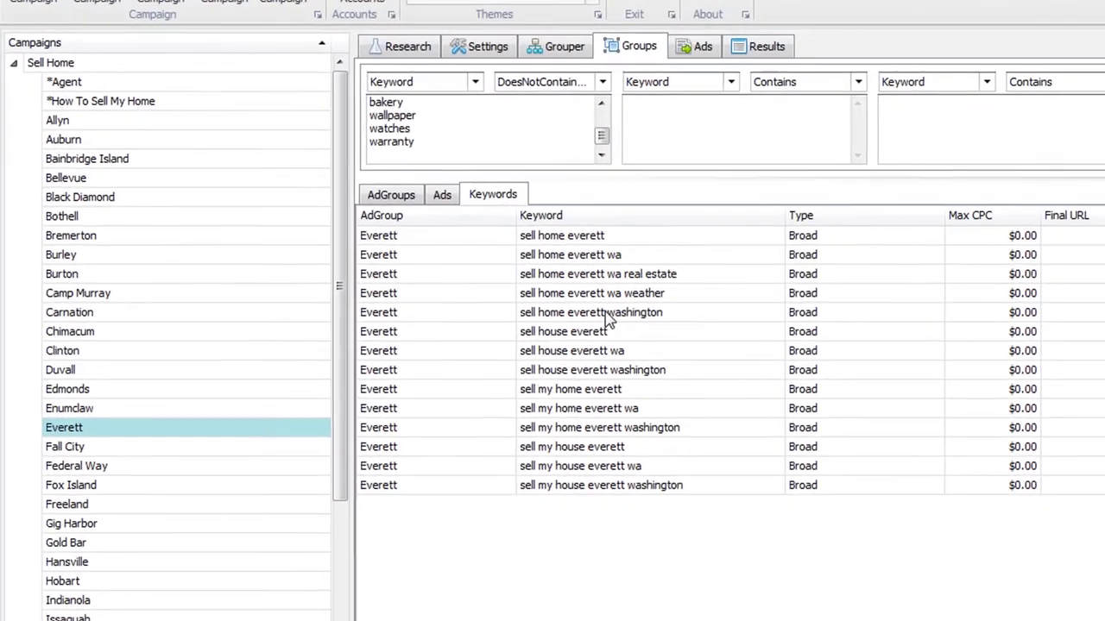
left_click(602, 390)
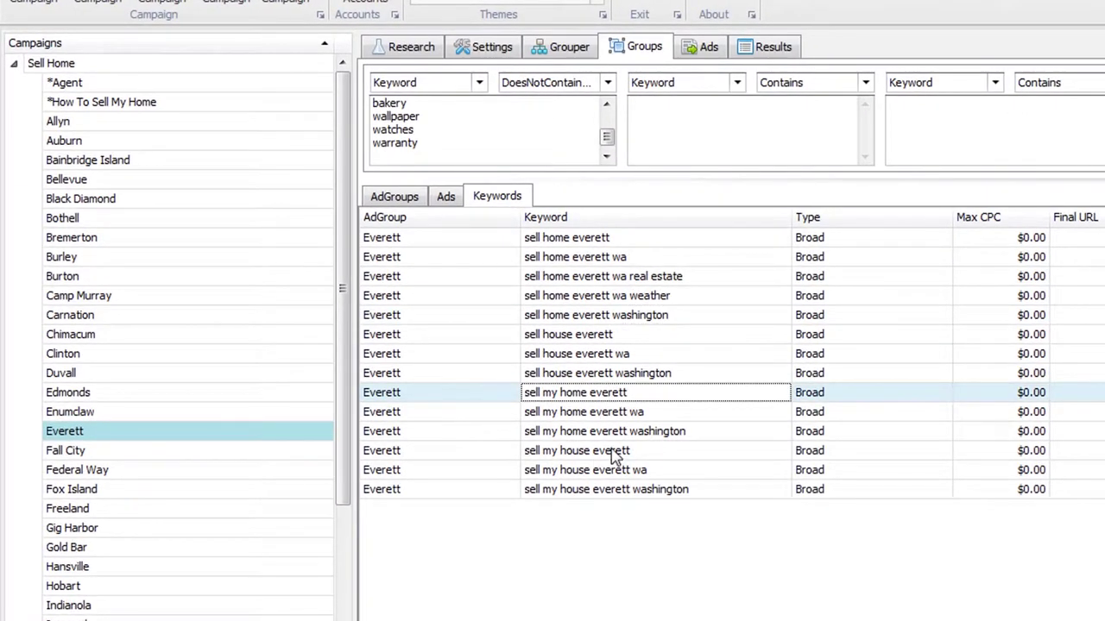
left_click(615, 452)
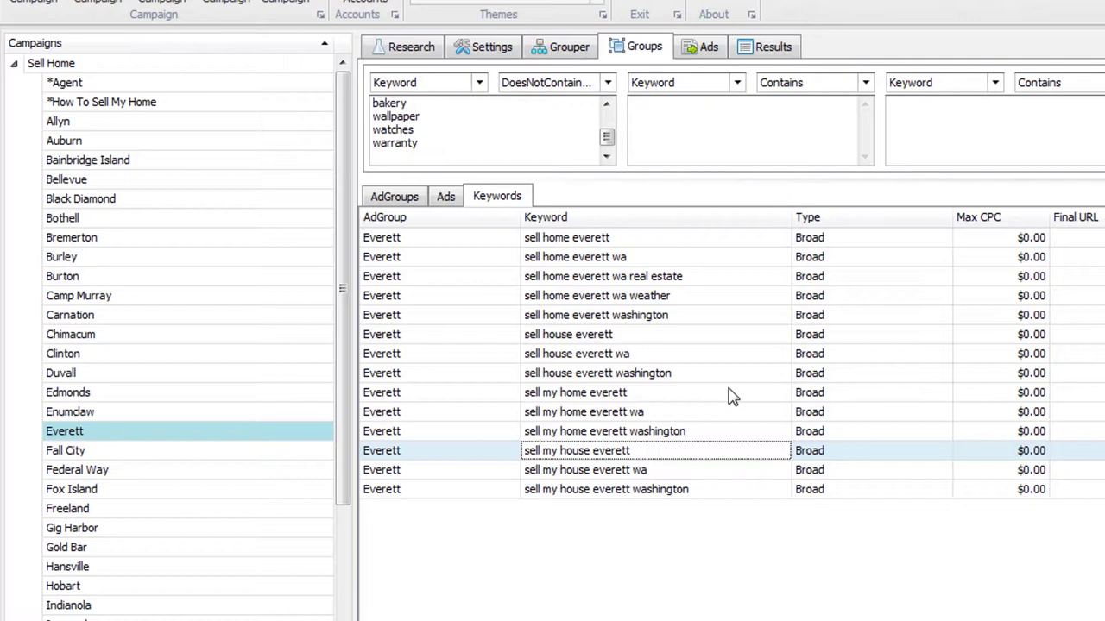
Review the Everett keywords, such as sell house everett wa and sell home everett washington
left_click(410, 200)
left_click(446, 197)
left_click(497, 199)
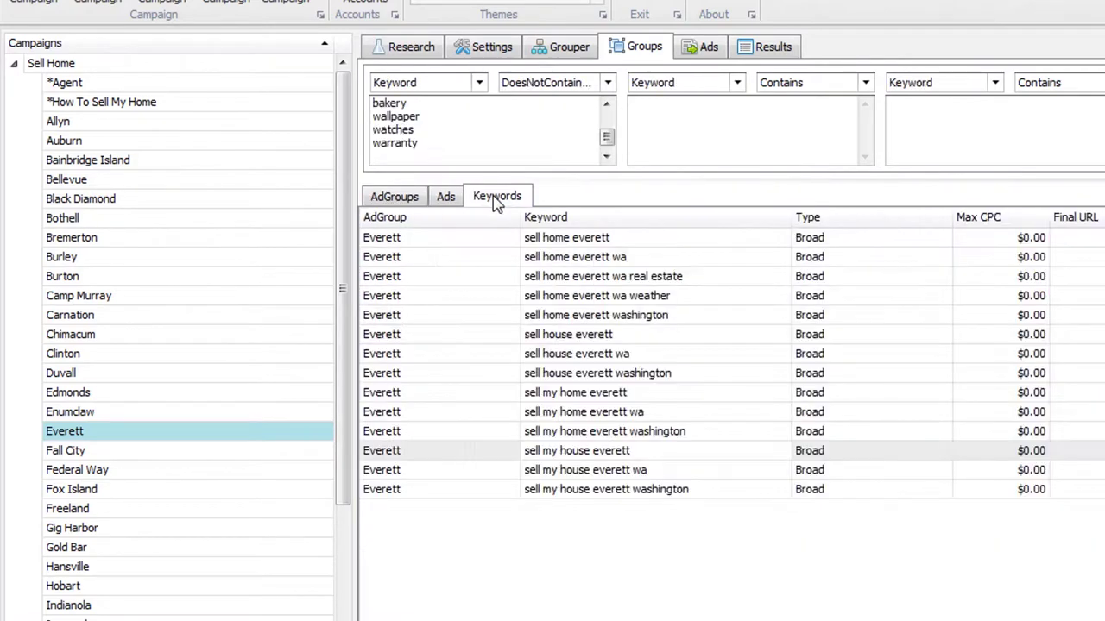
left_click(242, 431)
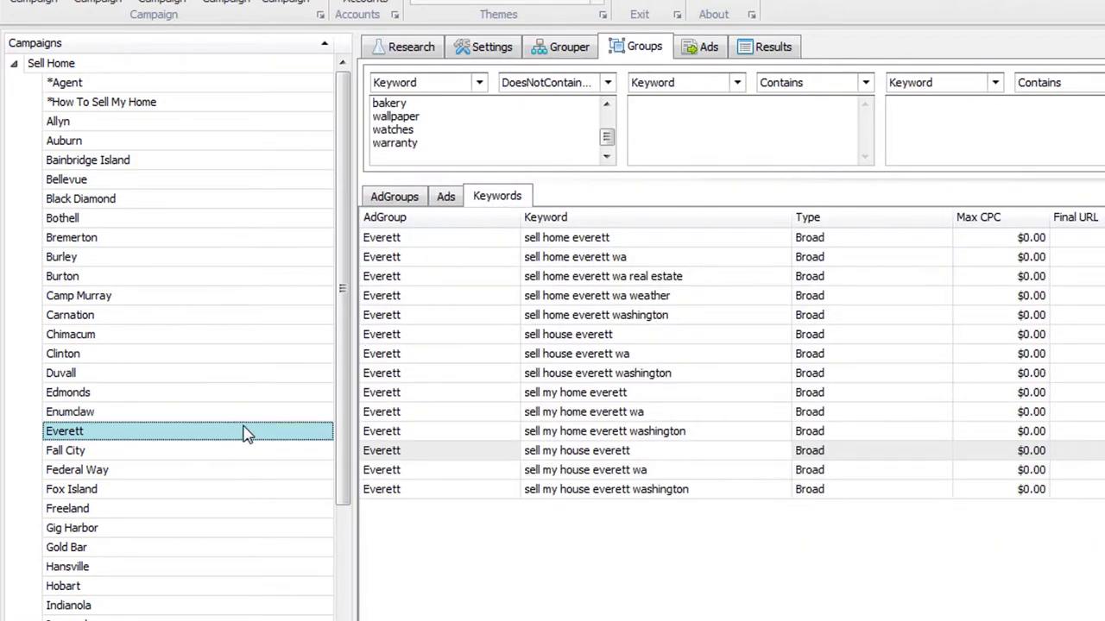
left_click(542, 357)
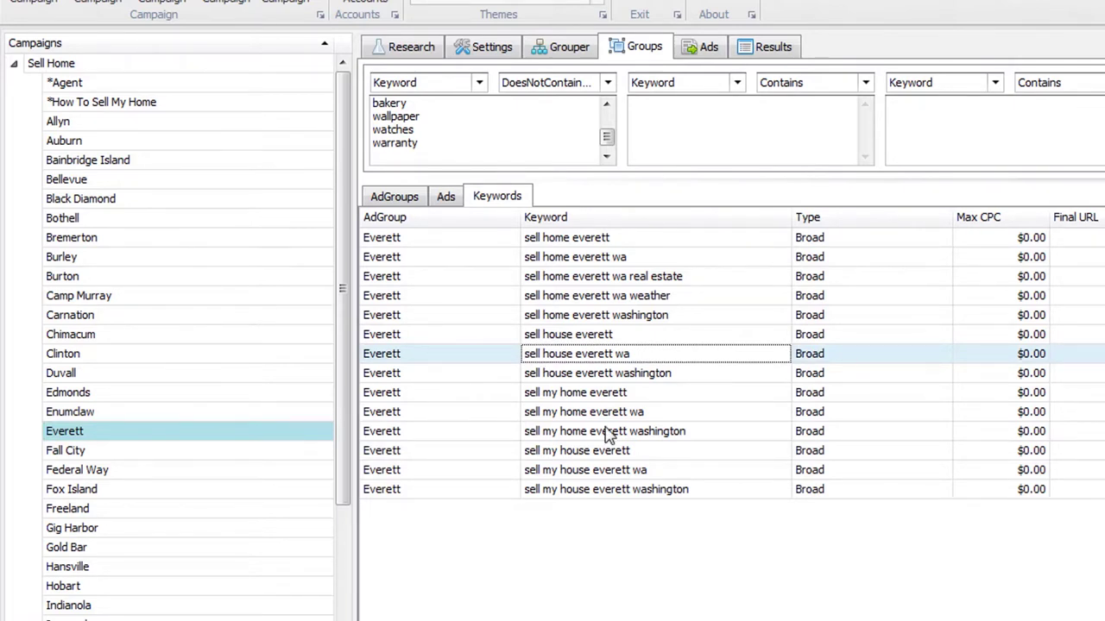
left_click(621, 415)
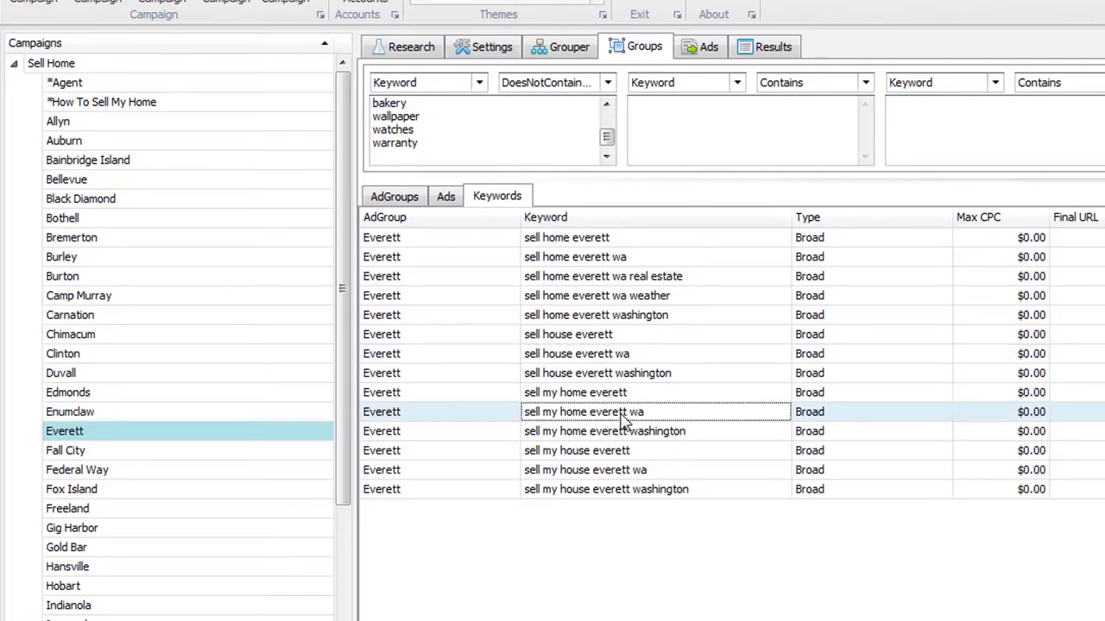
left_click(635, 319)
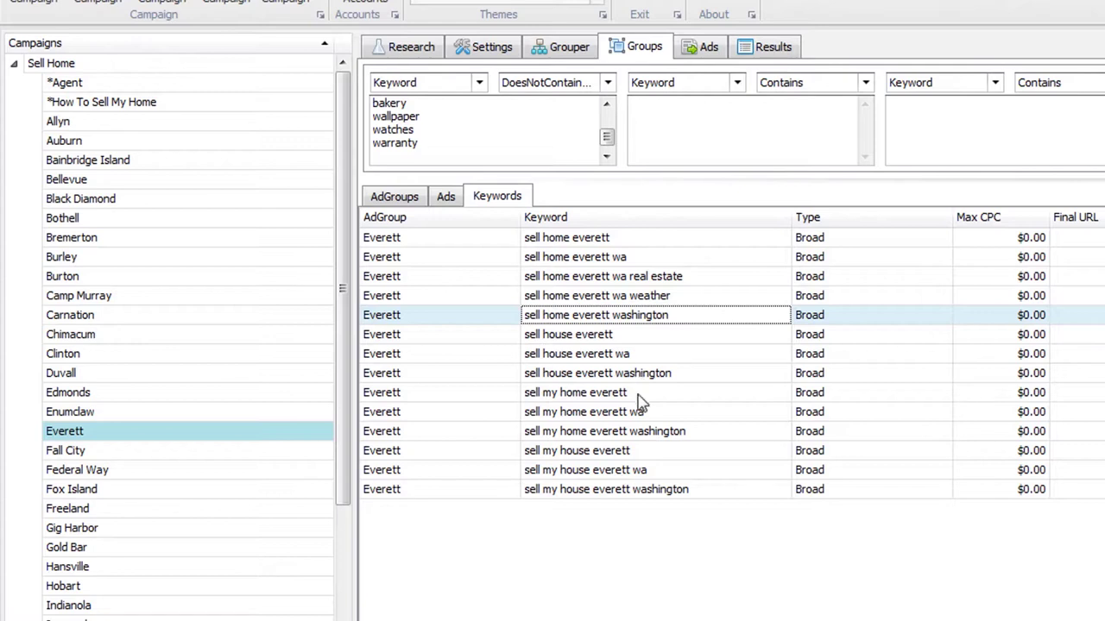
left_click(619, 278)
left_click(633, 318)
Preview the two Everett ads, Sell Your Everett Home Fast and 15 Homes Sold in Everett
left_click(445, 199)
left_click(620, 256)
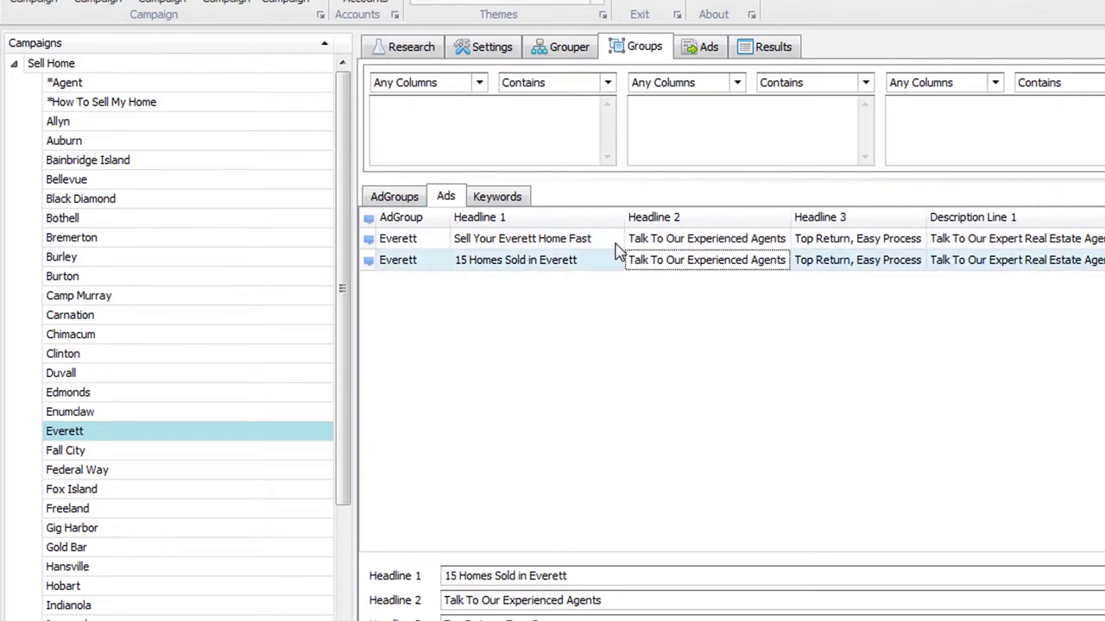
left_click(616, 245)
left_click_drag(581, 576, 491, 575)
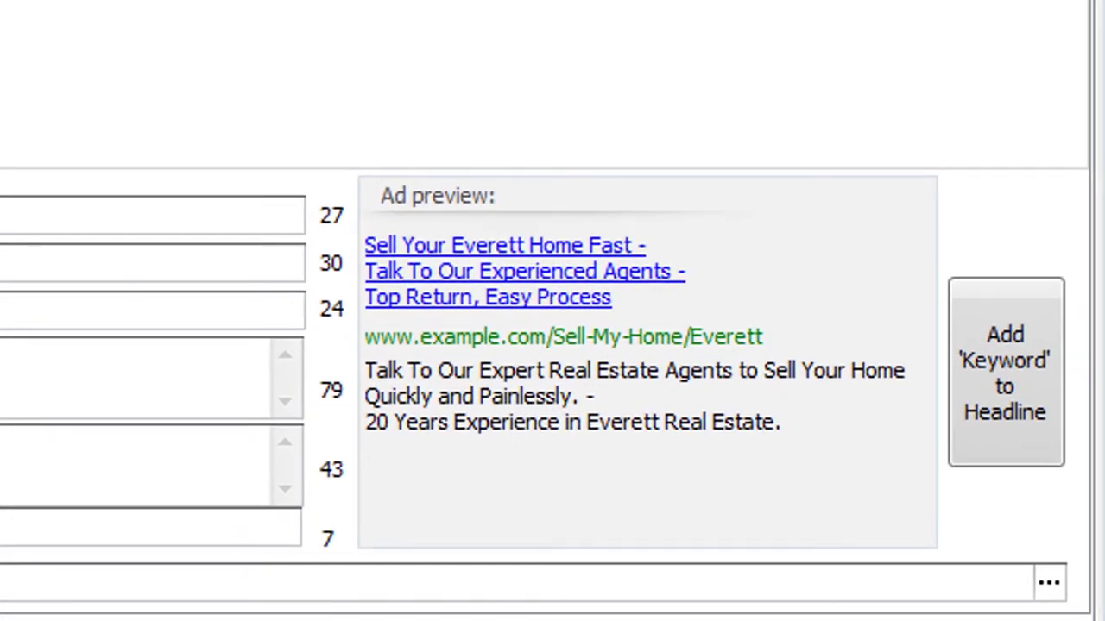
type("15 Homes Sold in Everett")
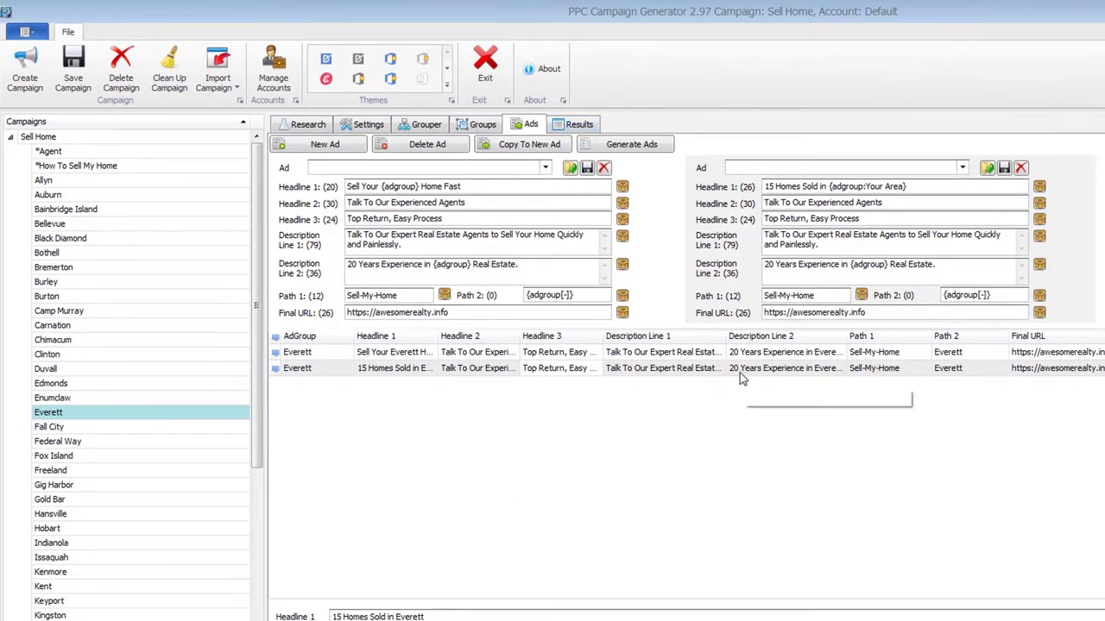
Generate the Everett campaign output in Results and inspect its keyword rows
left_click(577, 124)
left_click(364, 157)
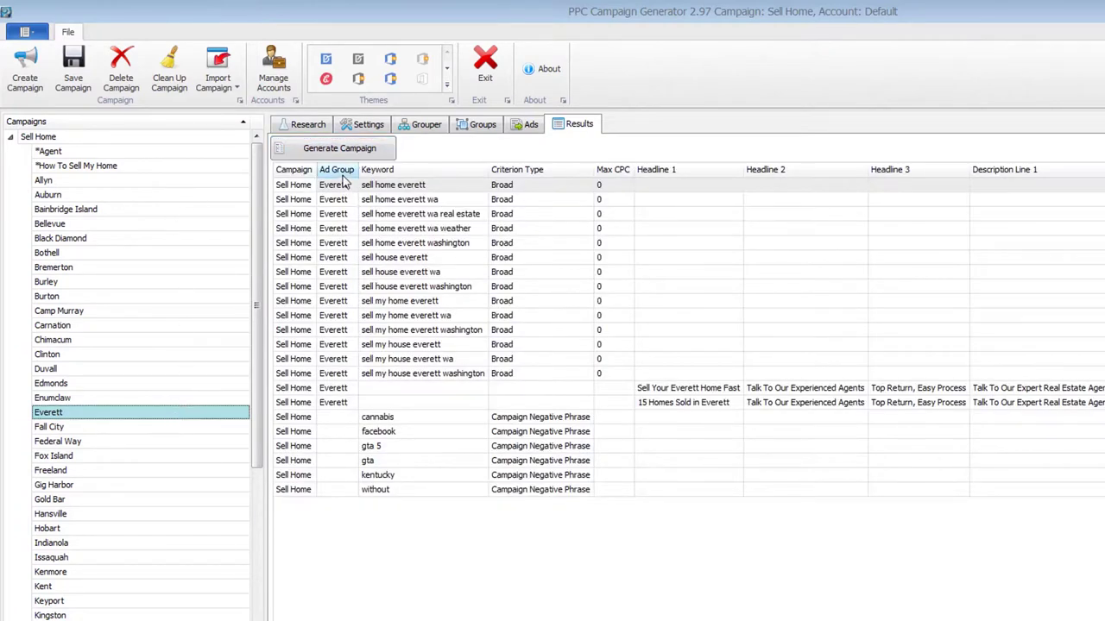
left_click(652, 362)
left_click(447, 274)
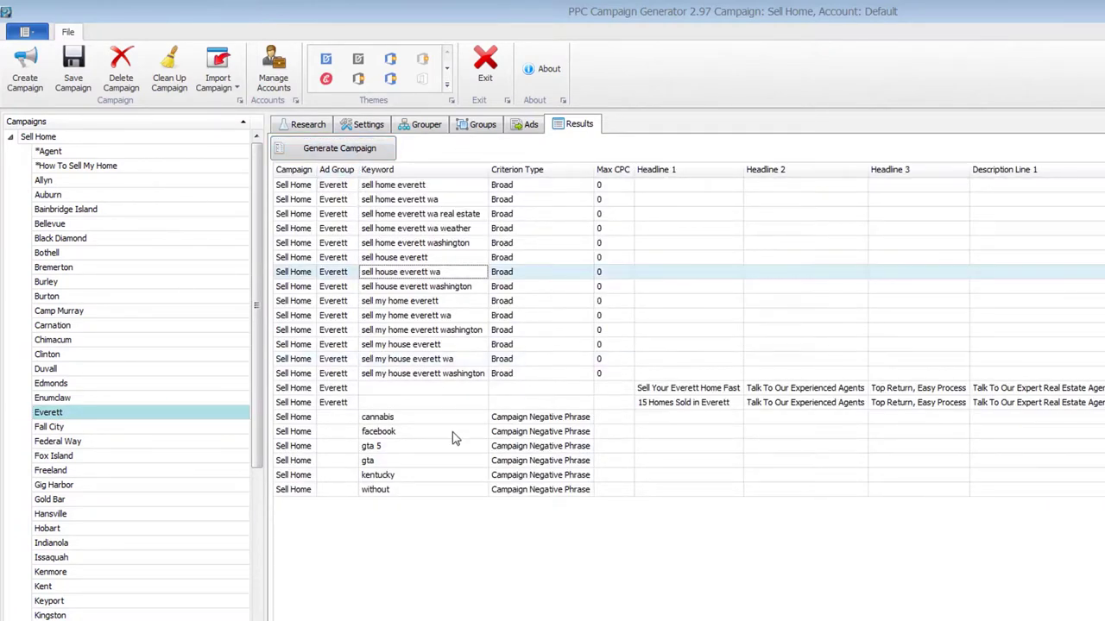
left_click(49, 415)
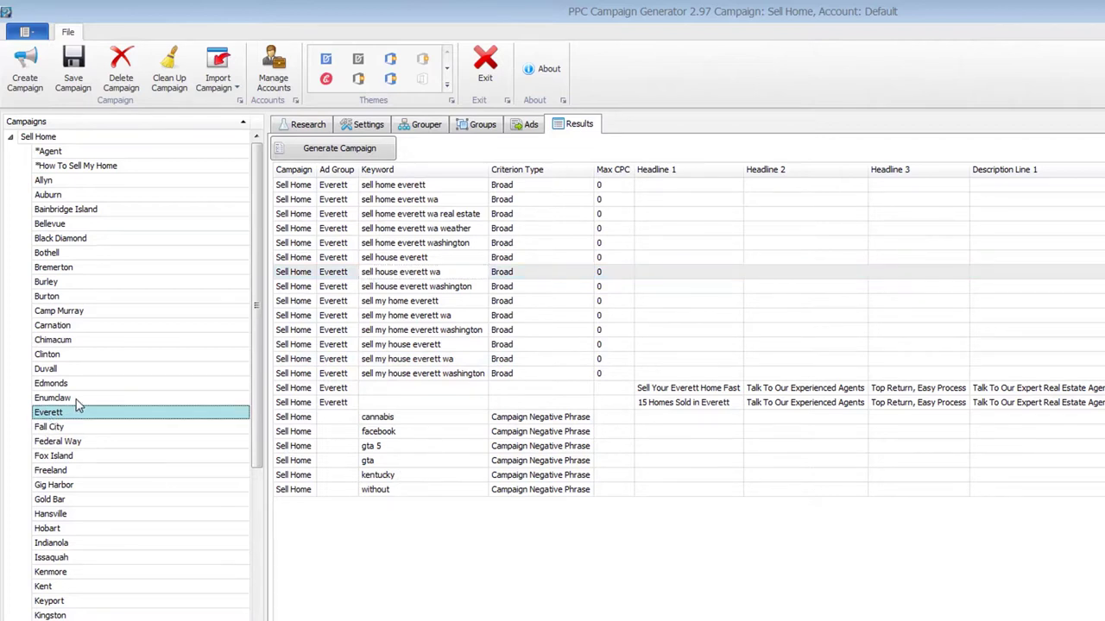
Select the Sell Home campaign and check its negatives: cannabis, facebook, gta 5, gta, kentucky, without
left_click(82, 142)
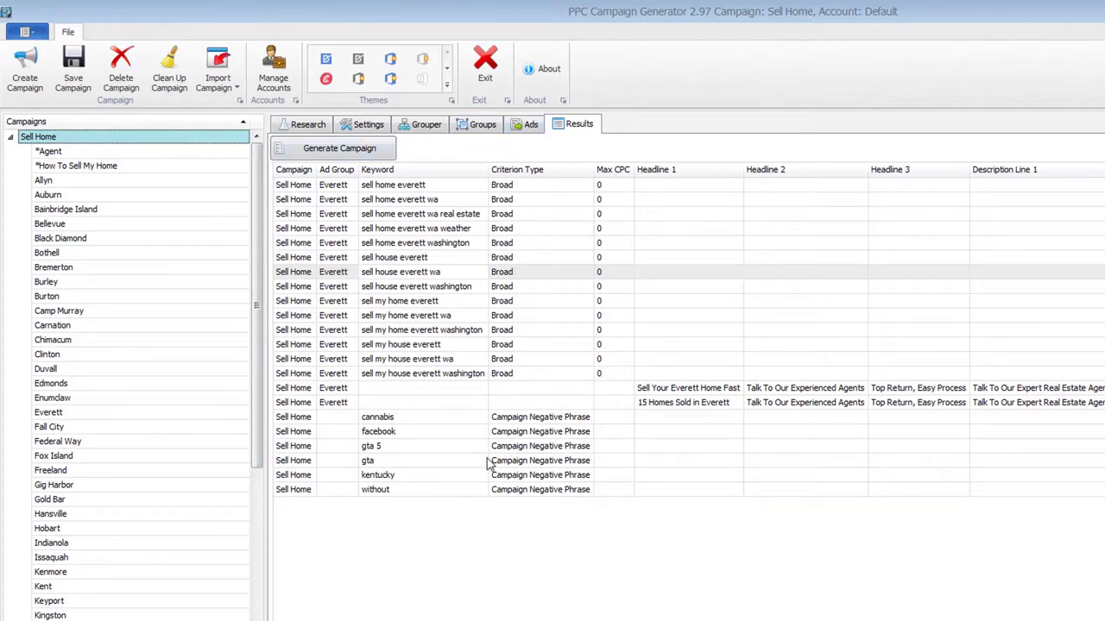
left_click(444, 420)
left_click(397, 433)
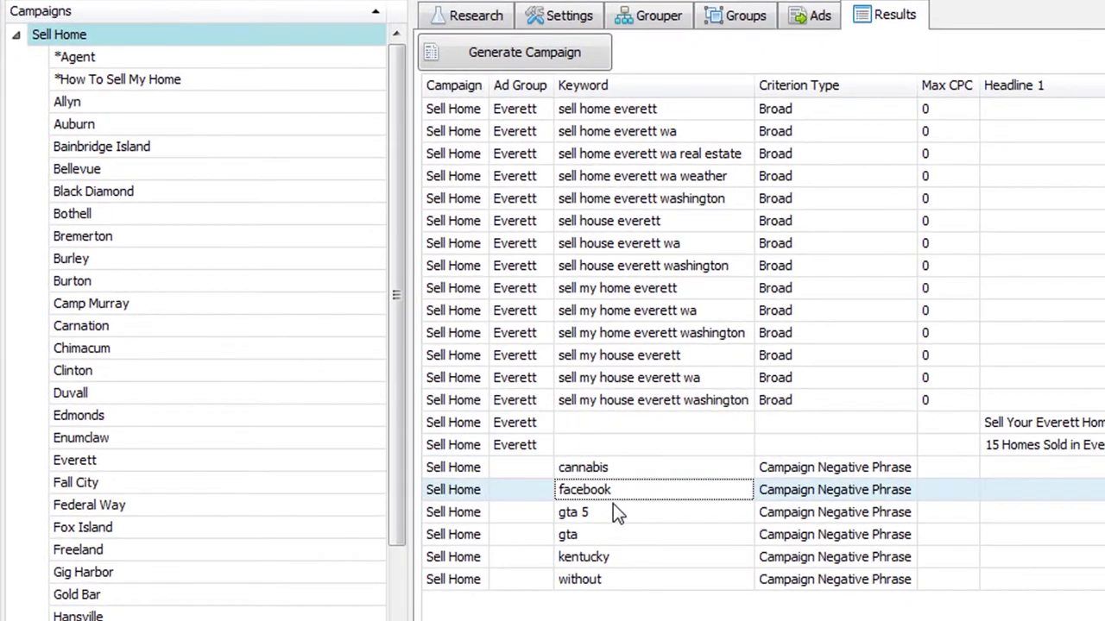
left_click(397, 447)
left_click(615, 535)
left_click(616, 557)
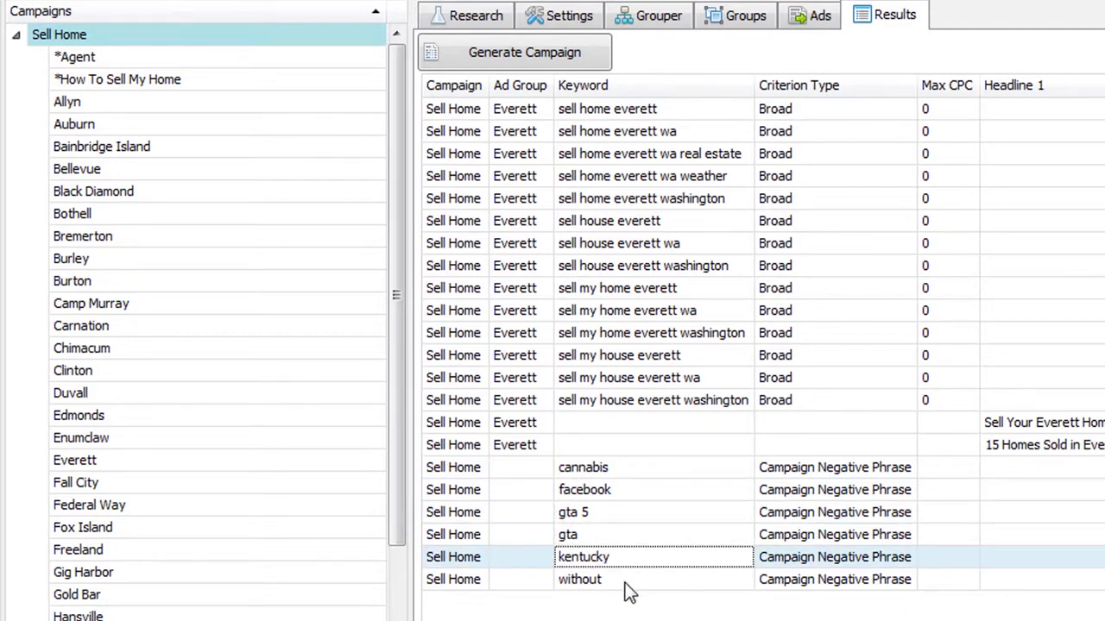
left_click(625, 580)
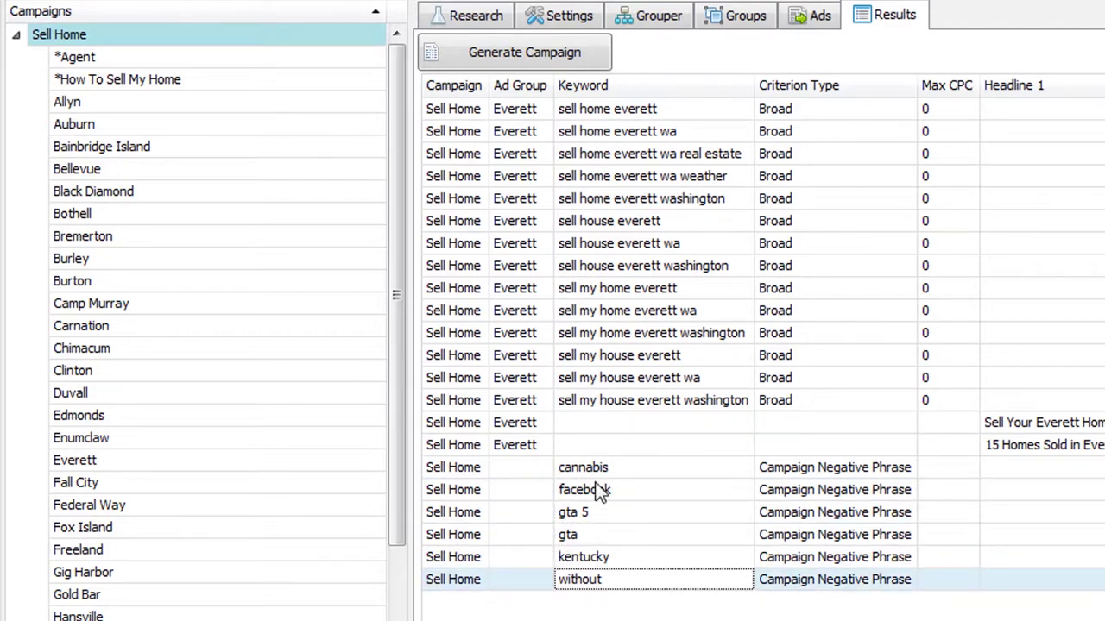
left_click(448, 470)
left_click(468, 535)
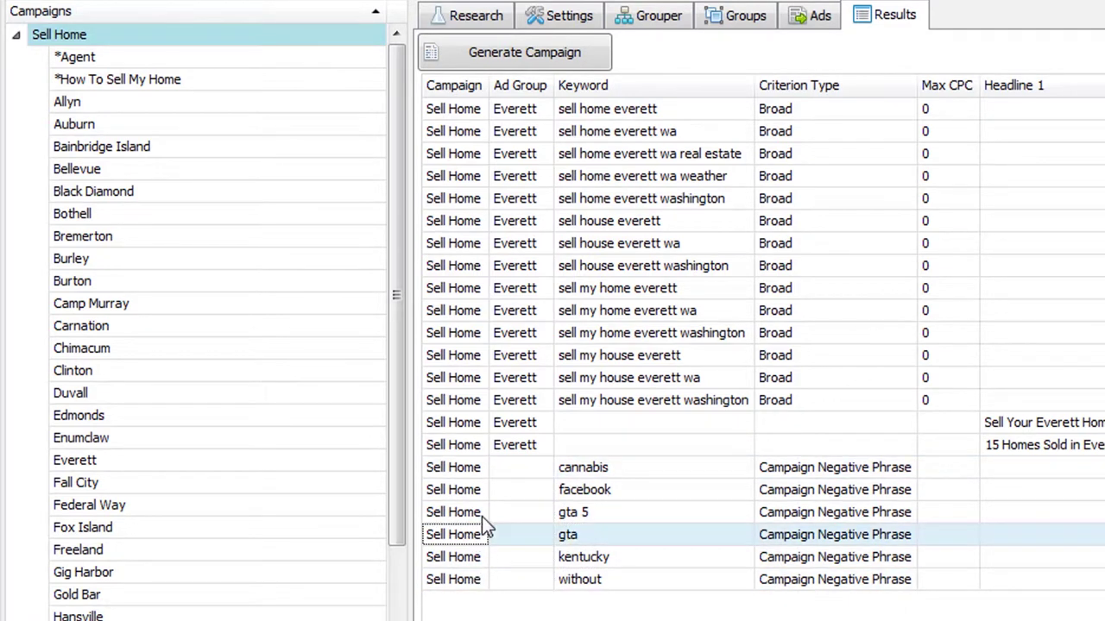
Check the Everett ad and keyword rows, then display grouped ads for every city
left_click(460, 426)
left_click(455, 447)
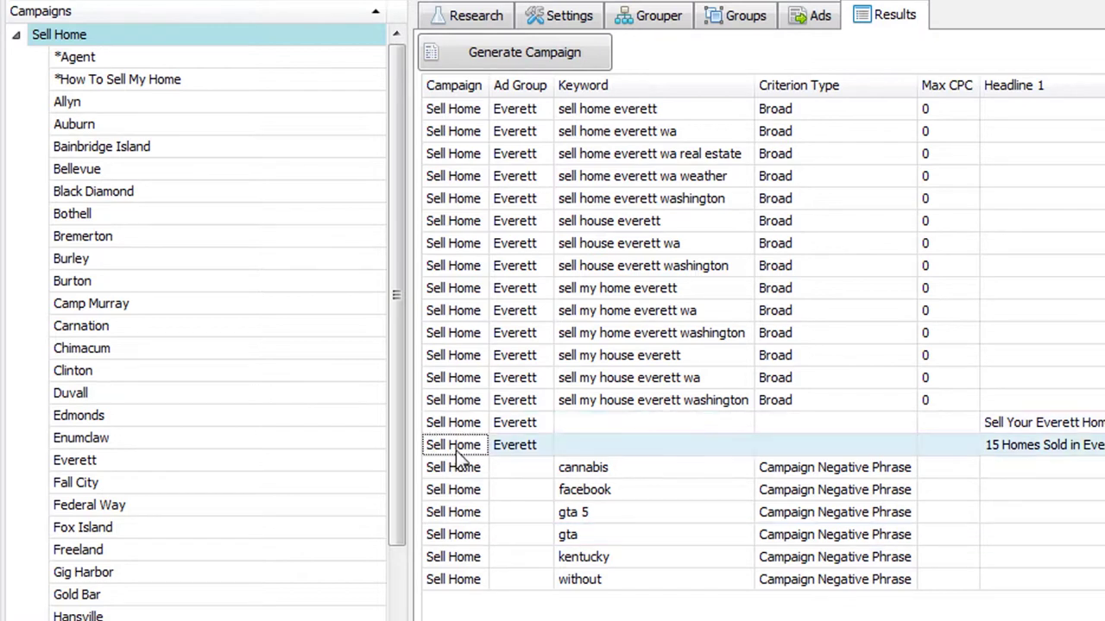
left_click(459, 403)
left_click(473, 290)
left_click(481, 177)
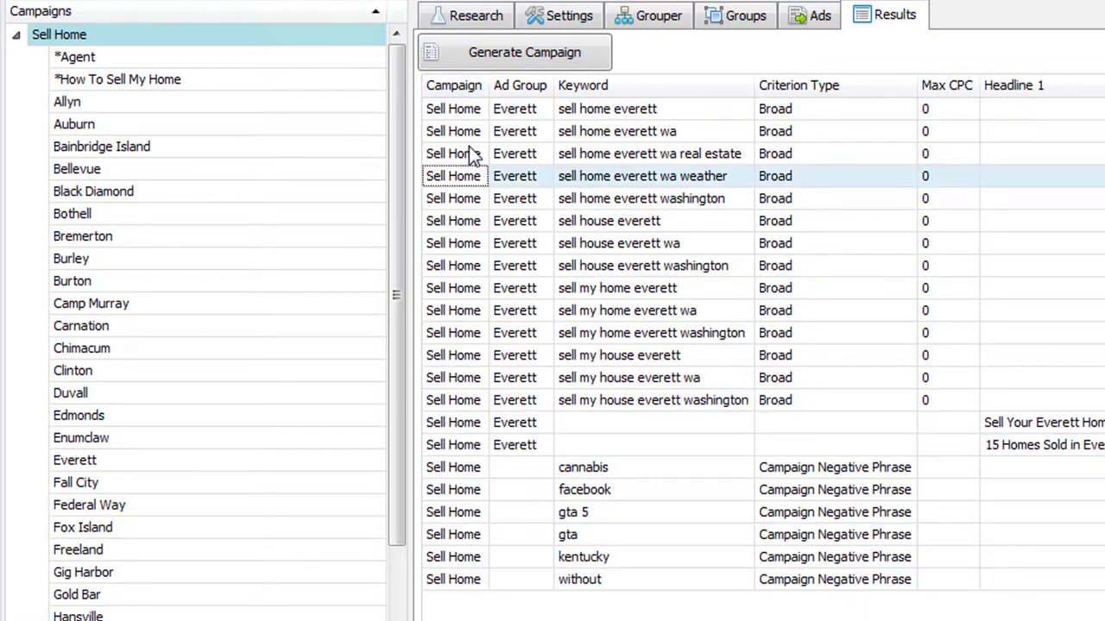
left_click(238, 36)
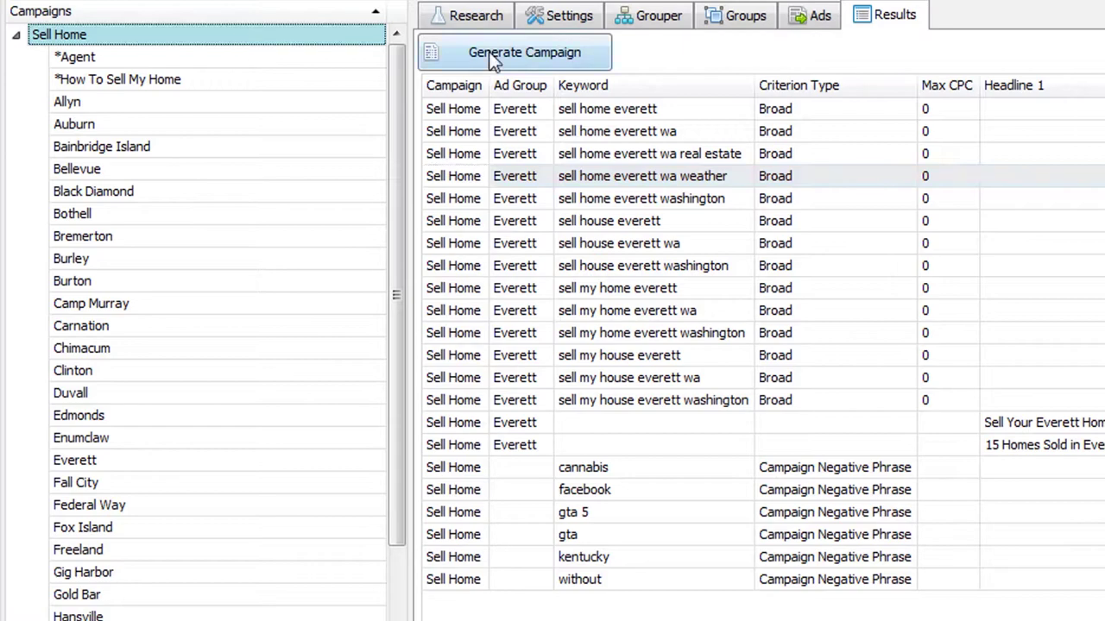
left_click(740, 19)
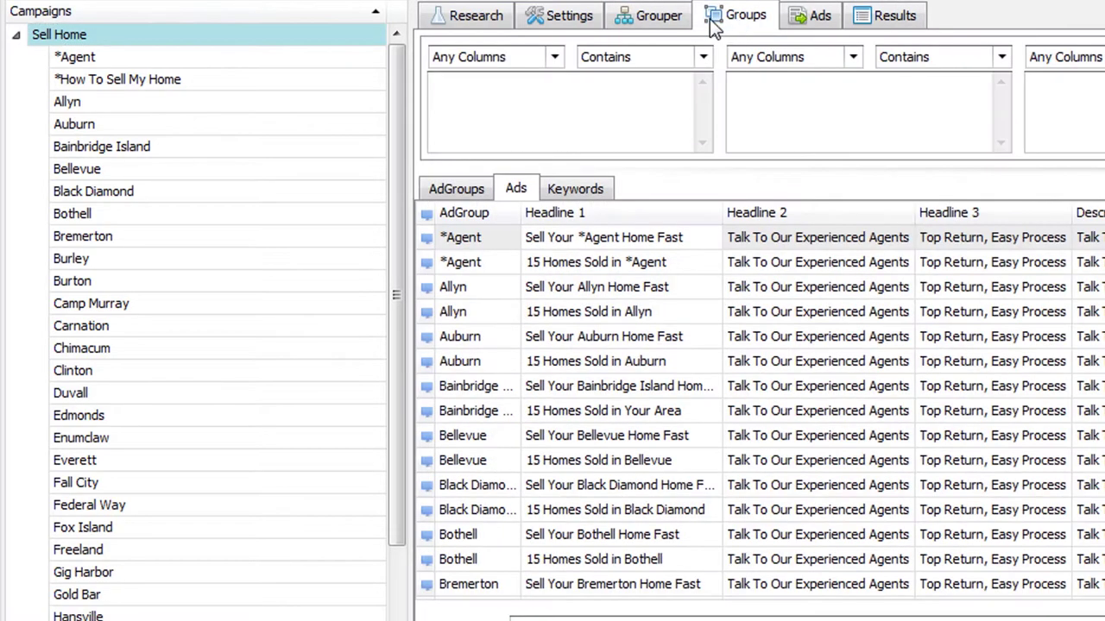
Compare the keyword grouper counts with the grouped ads, then return to the results table
left_click(669, 18)
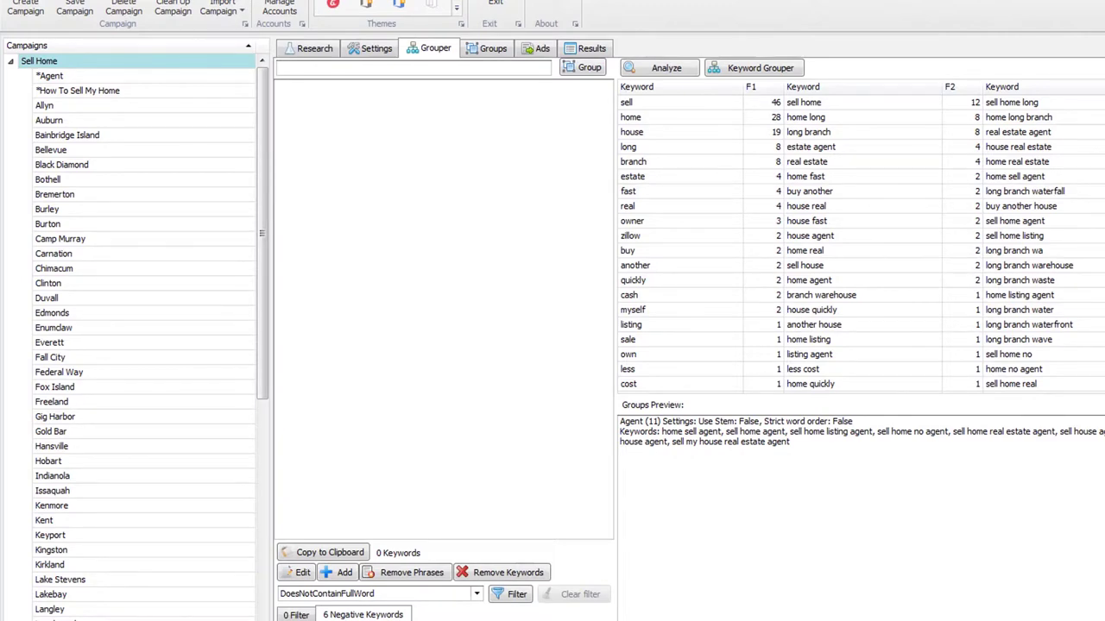
left_click(497, 49)
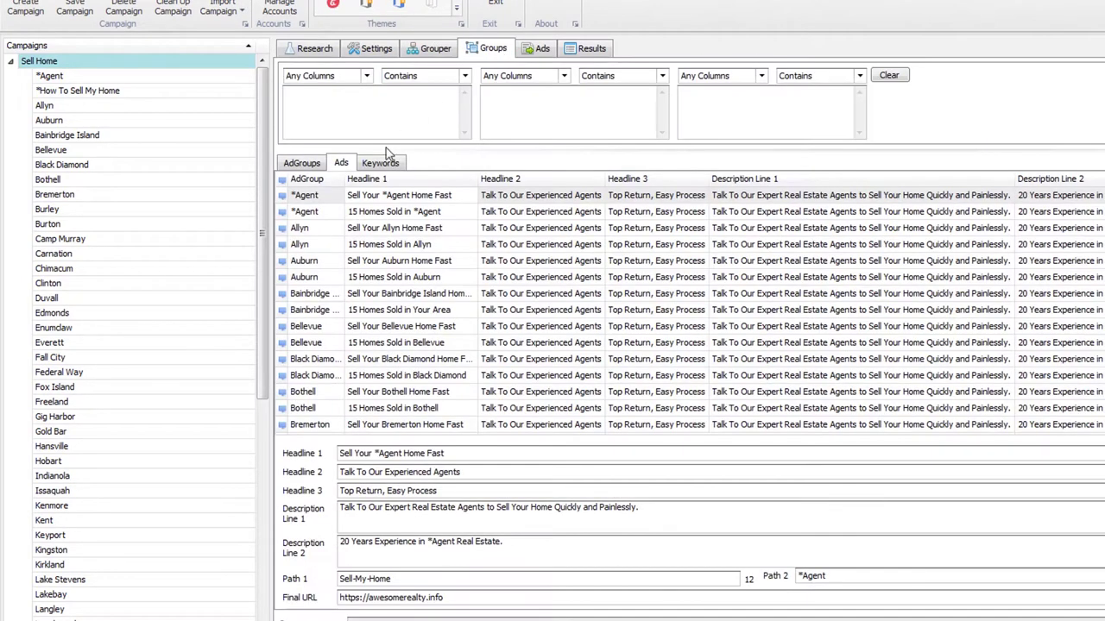
left_click(366, 76)
left_click(366, 76)
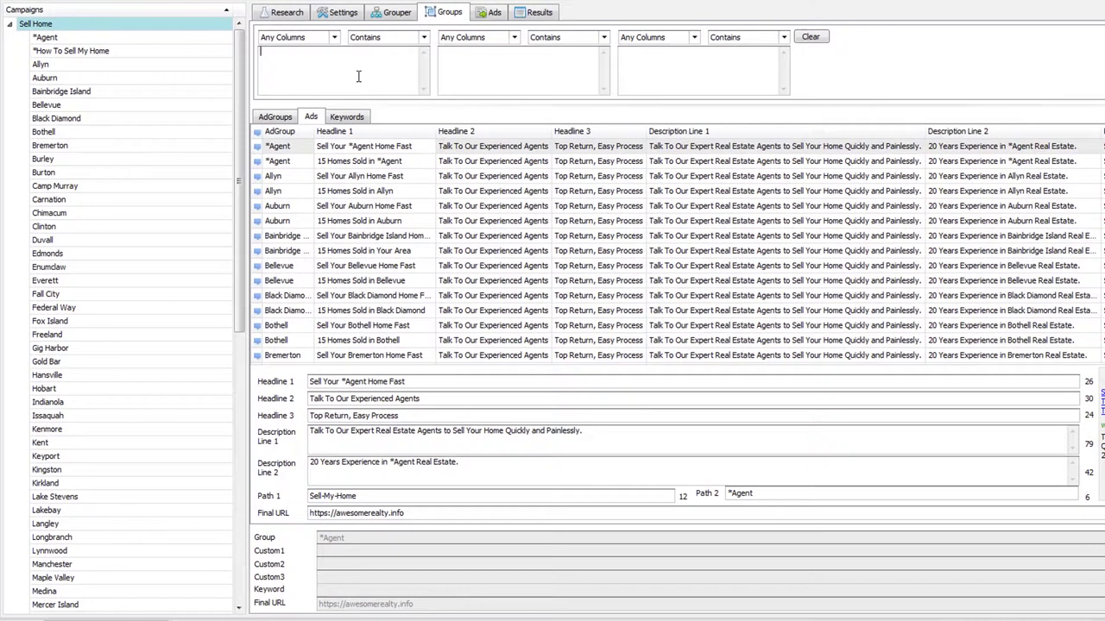
left_click(426, 49)
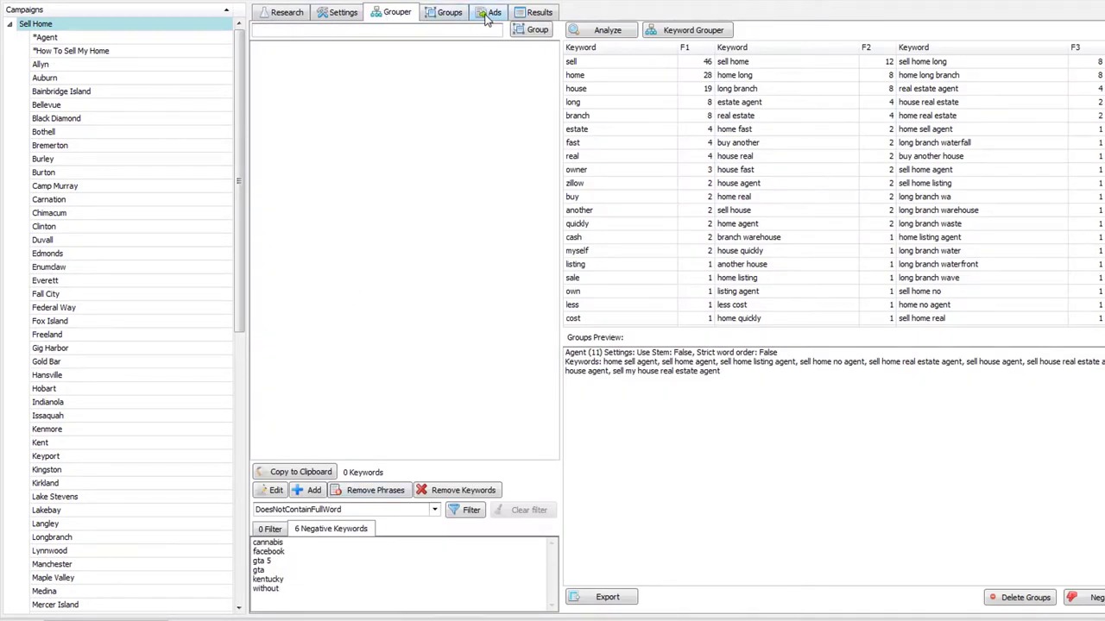
left_click(539, 12)
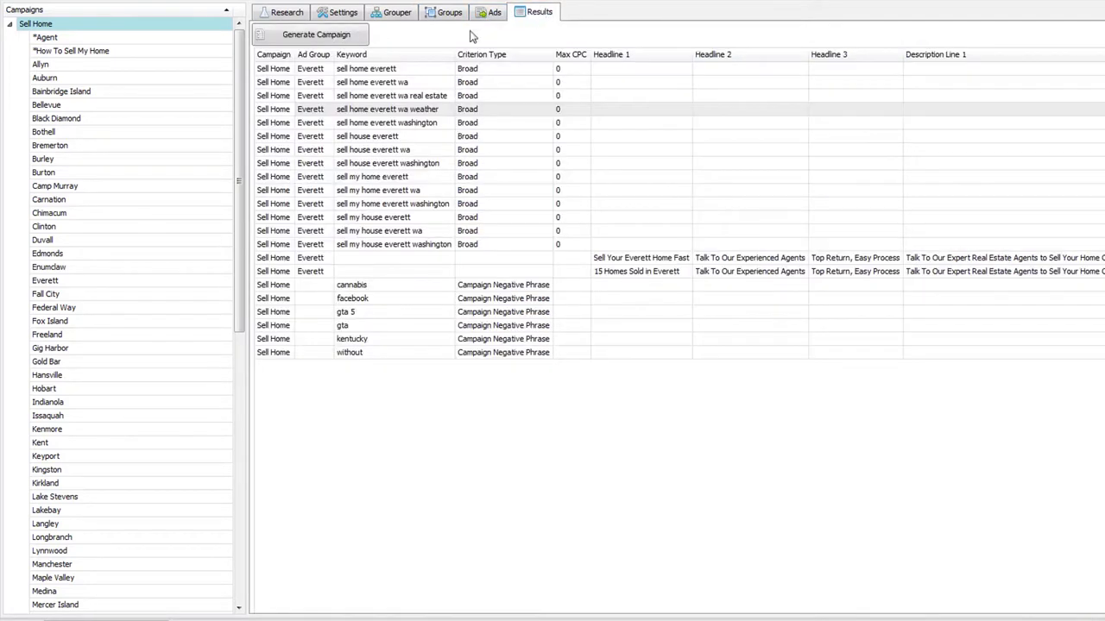
Generate the full Sell Home campaign across all ad groups and select every result row
left_click(316, 35)
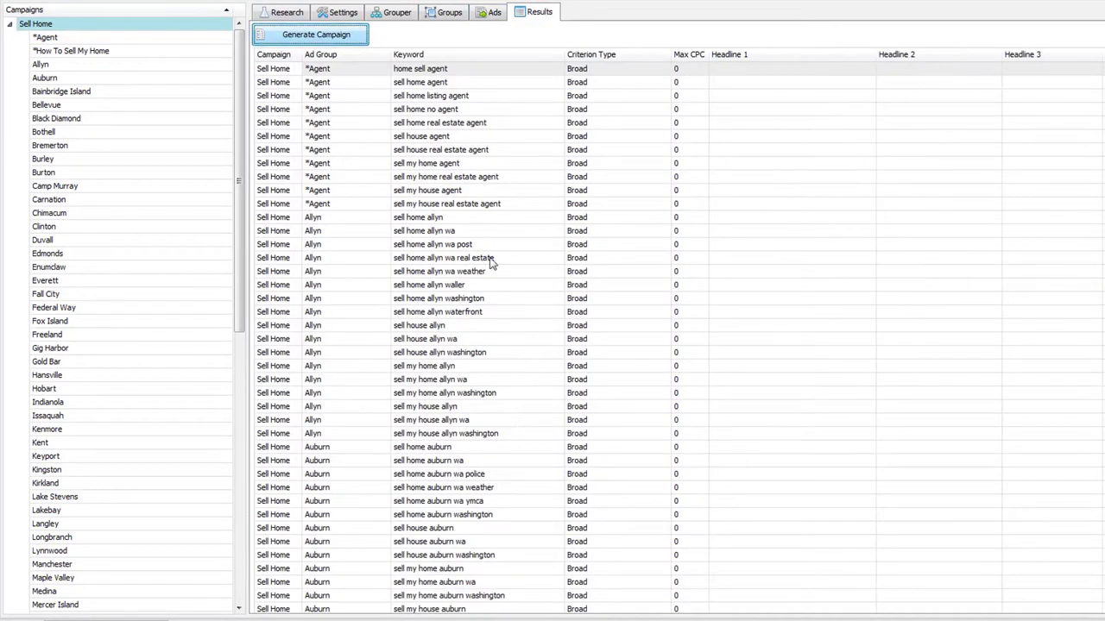
key("ctrl+a")
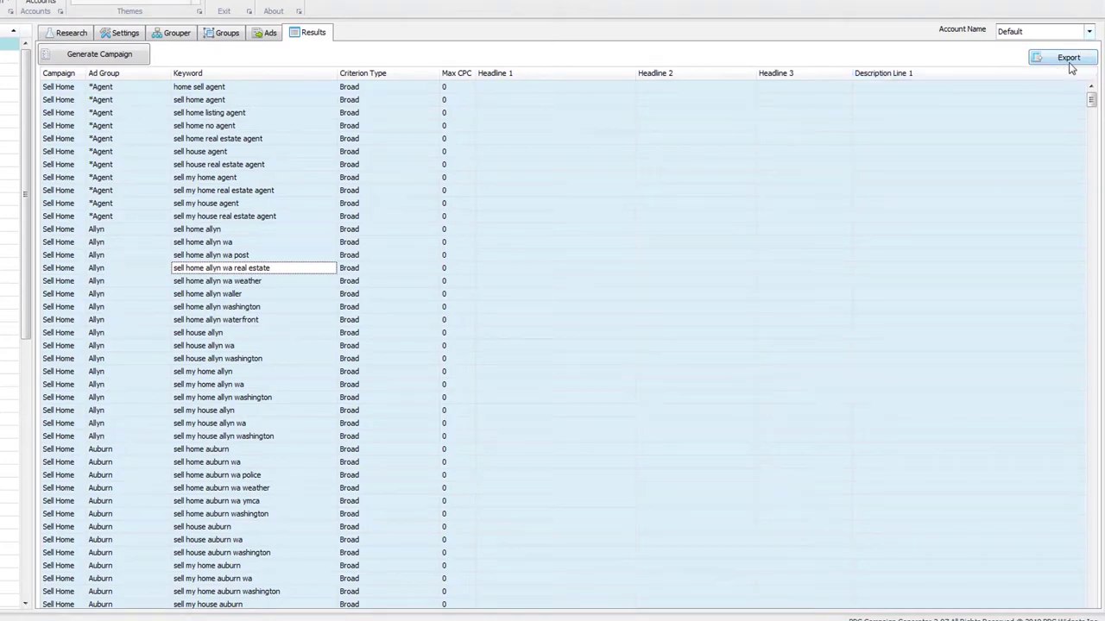
left_click(306, 231)
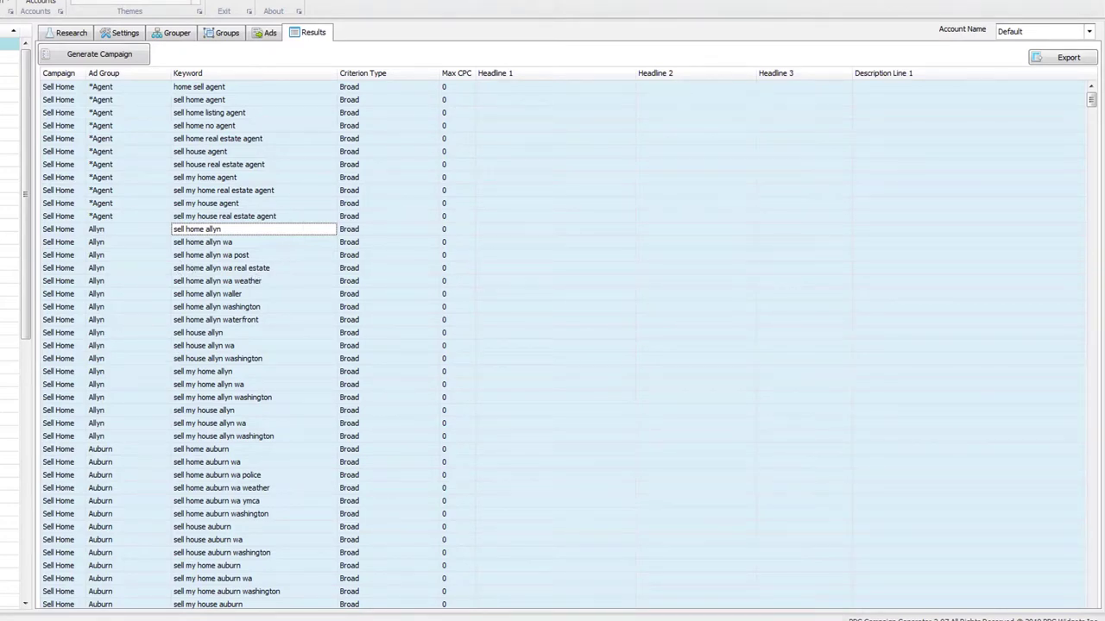
key("super")
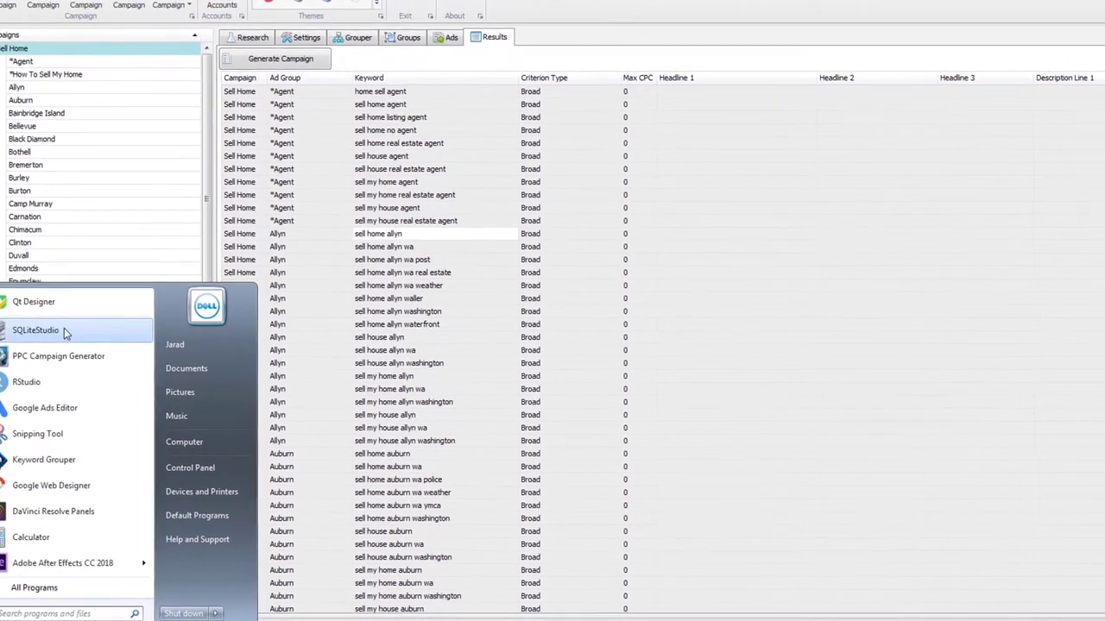
Launch Google Ads Editor and start an Account > Import from pasted text
left_click(97, 410)
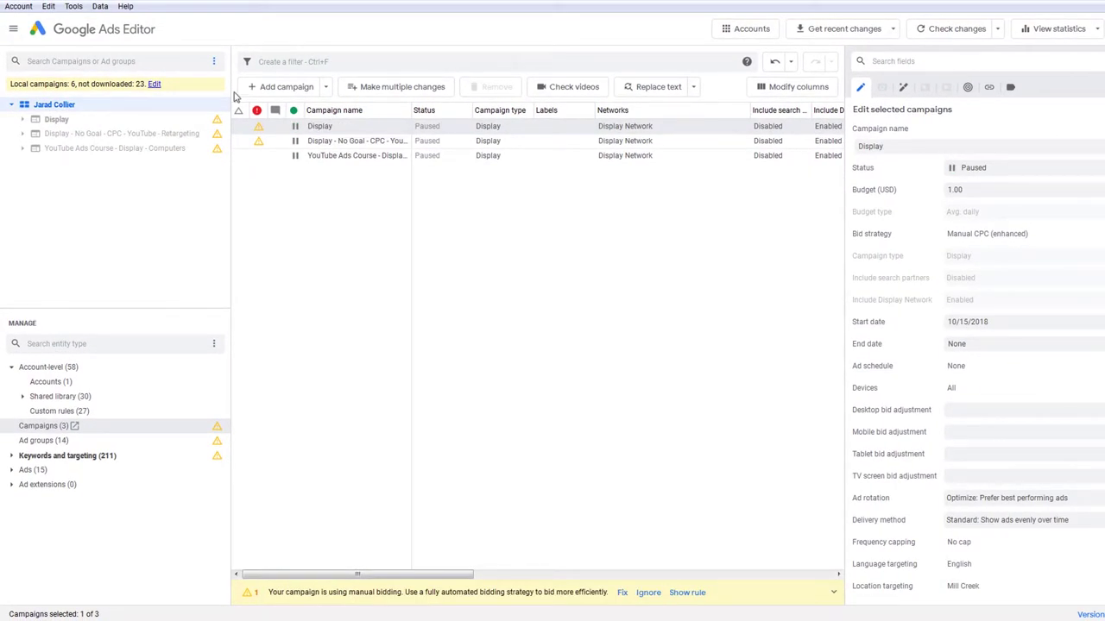
left_click(18, 6)
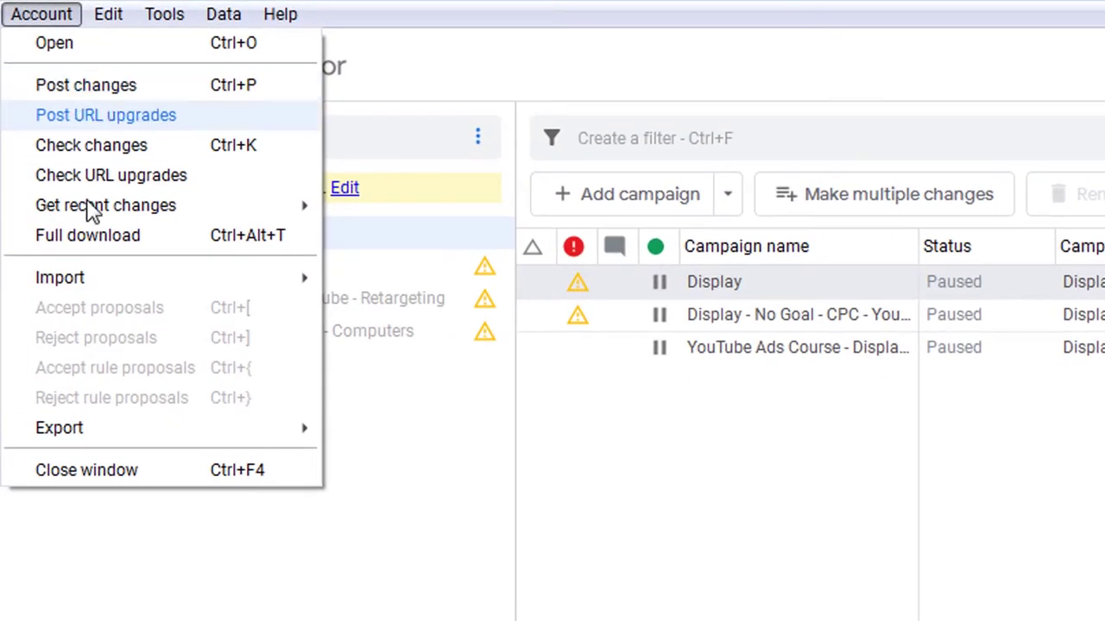
mouse_move(253, 276)
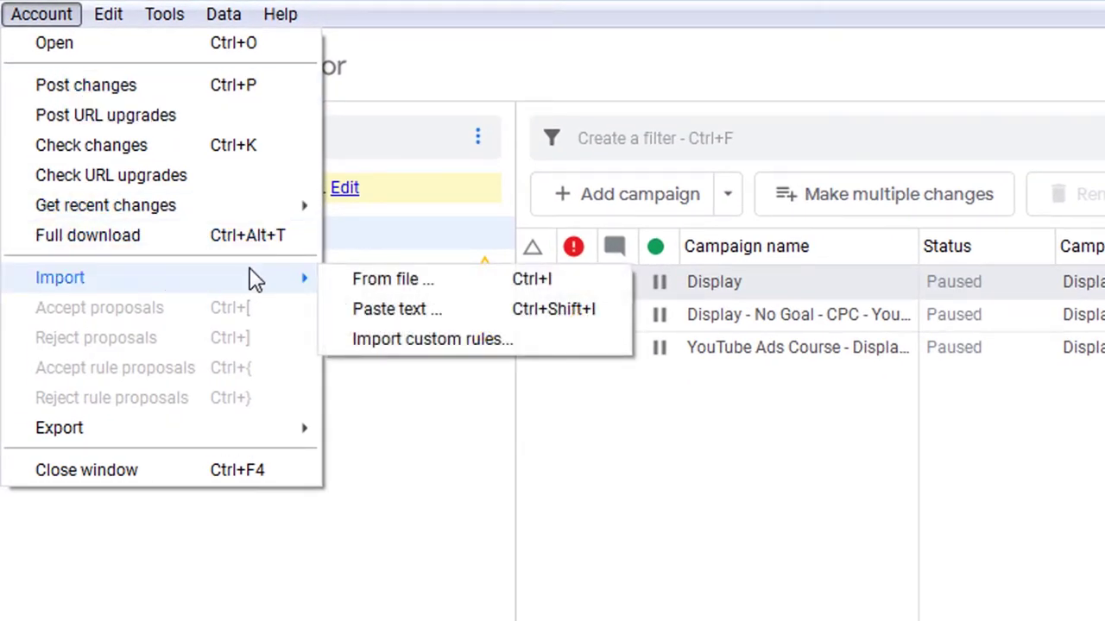
left_click(417, 313)
Paste and process the data: 1 campaign, 82 ad groups, 1175 keywords, 6 negatives, 164 ads
left_click(654, 362)
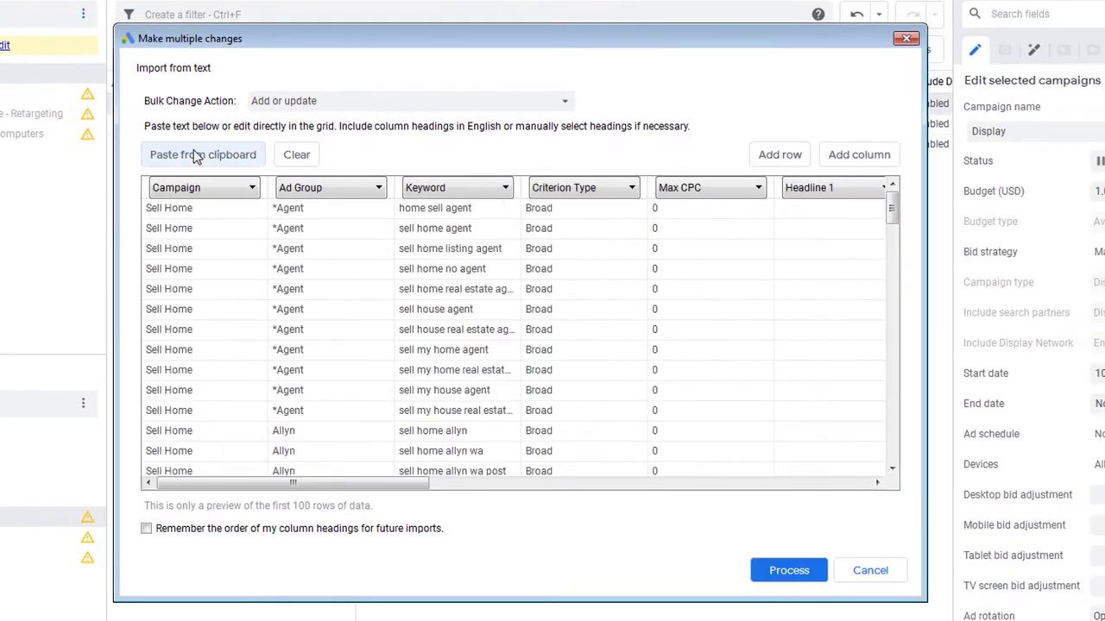
left_click_drag(410, 483, 888, 505)
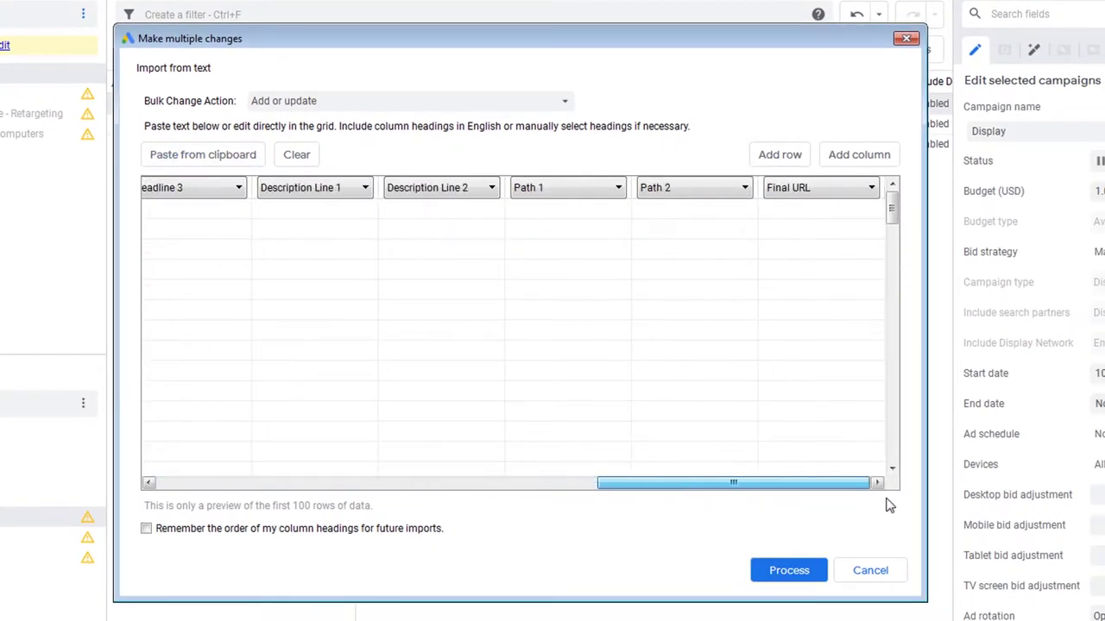
left_click(788, 571)
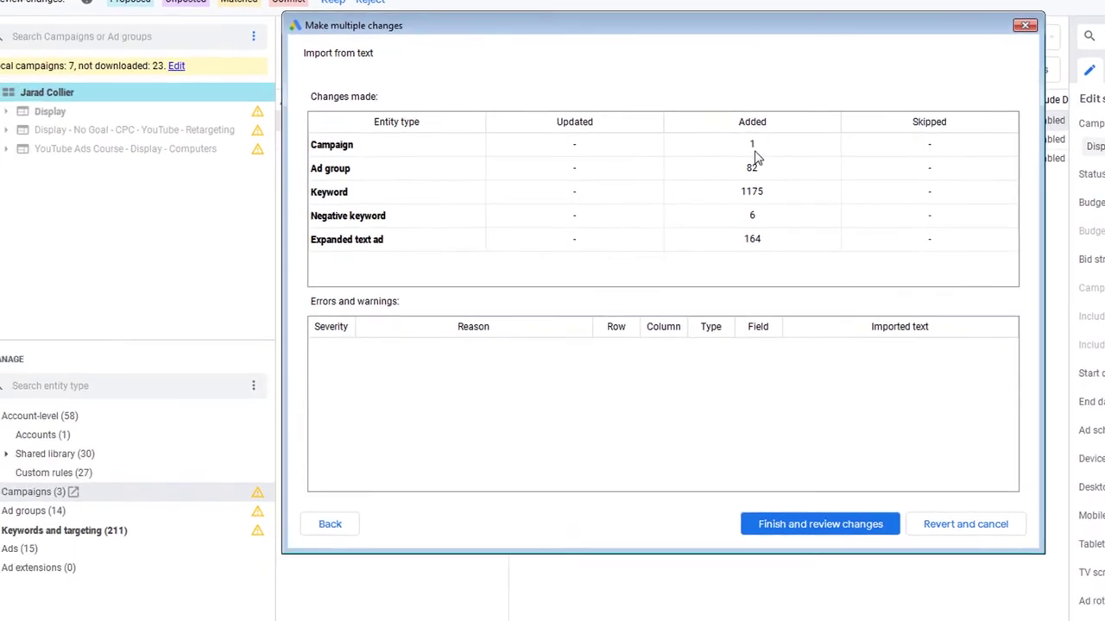
left_click(753, 153)
left_click(758, 171)
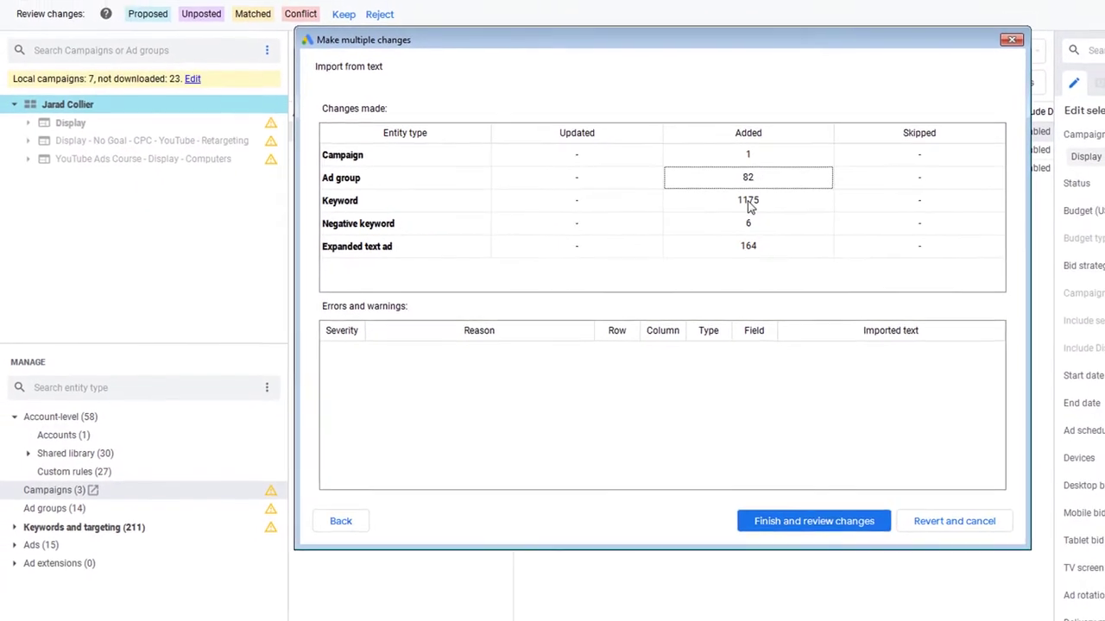
left_click(749, 204)
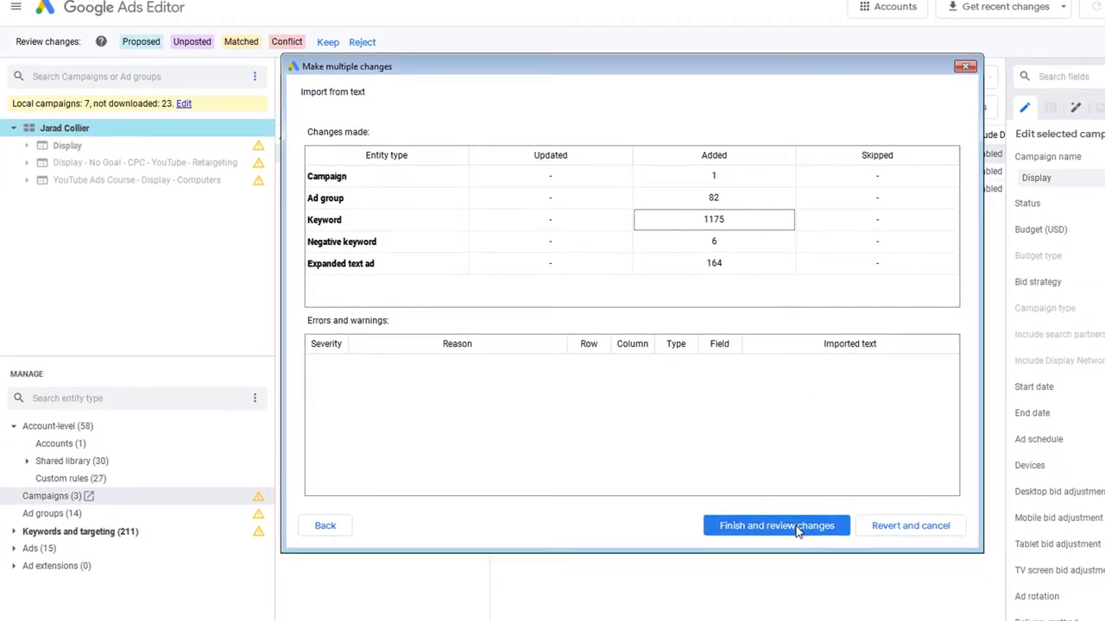
left_click(721, 244)
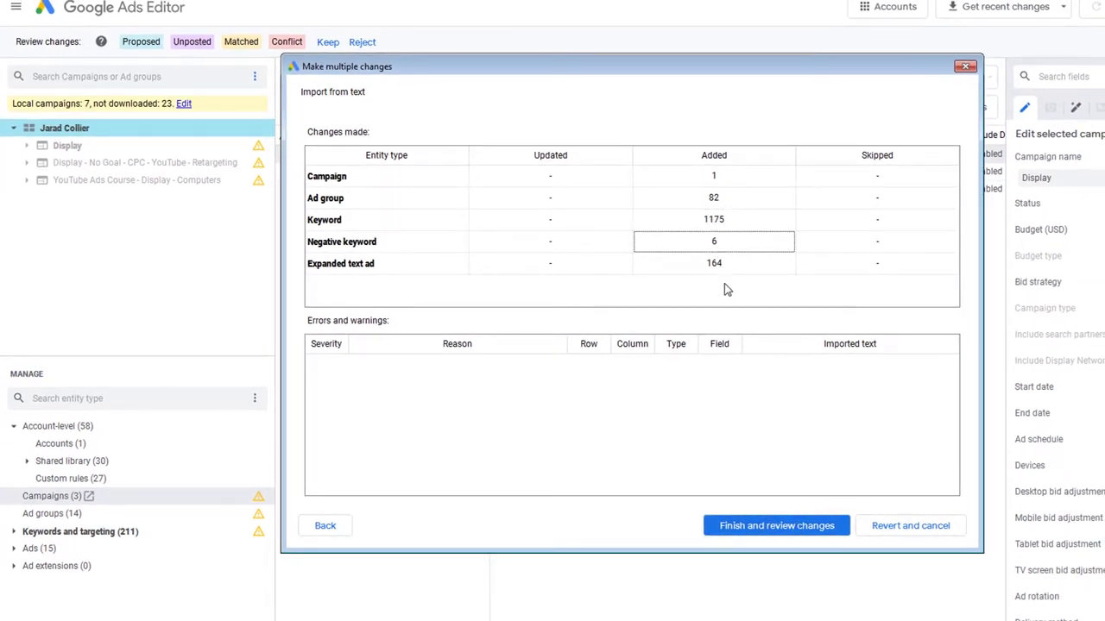
left_click(777, 526)
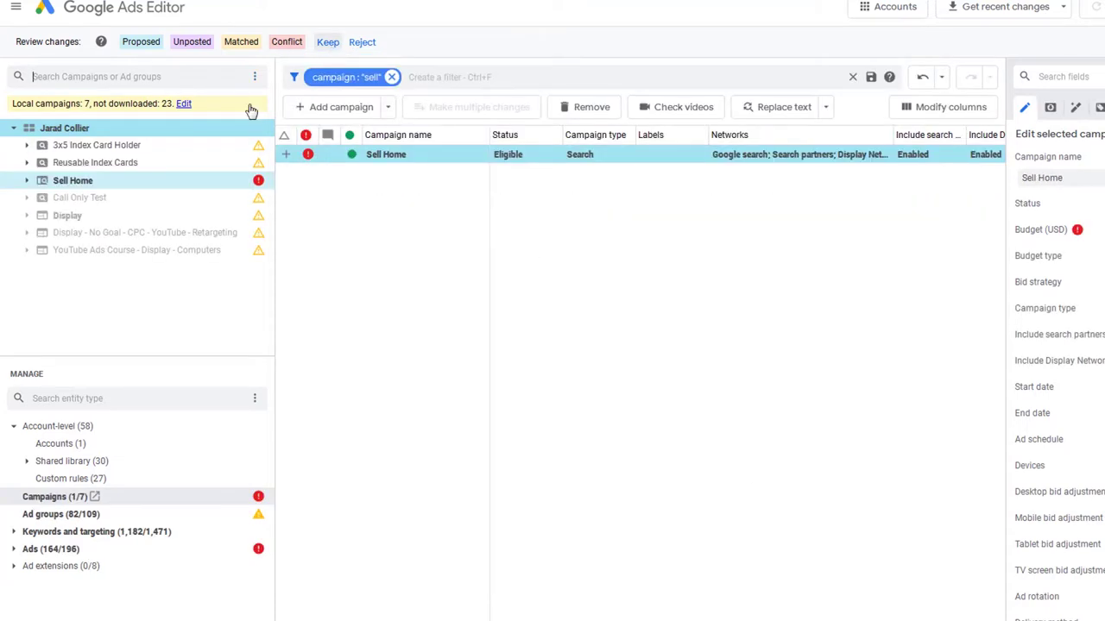
List the Sell Home ad groups and look at the Allyn, Bellevue and Bremerton settings
mouse_move(267, 133)
left_mouse_down()
mouse_move(263, 264)
mouse_move(267, 138)
mouse_move(270, 147)
left_mouse_up()
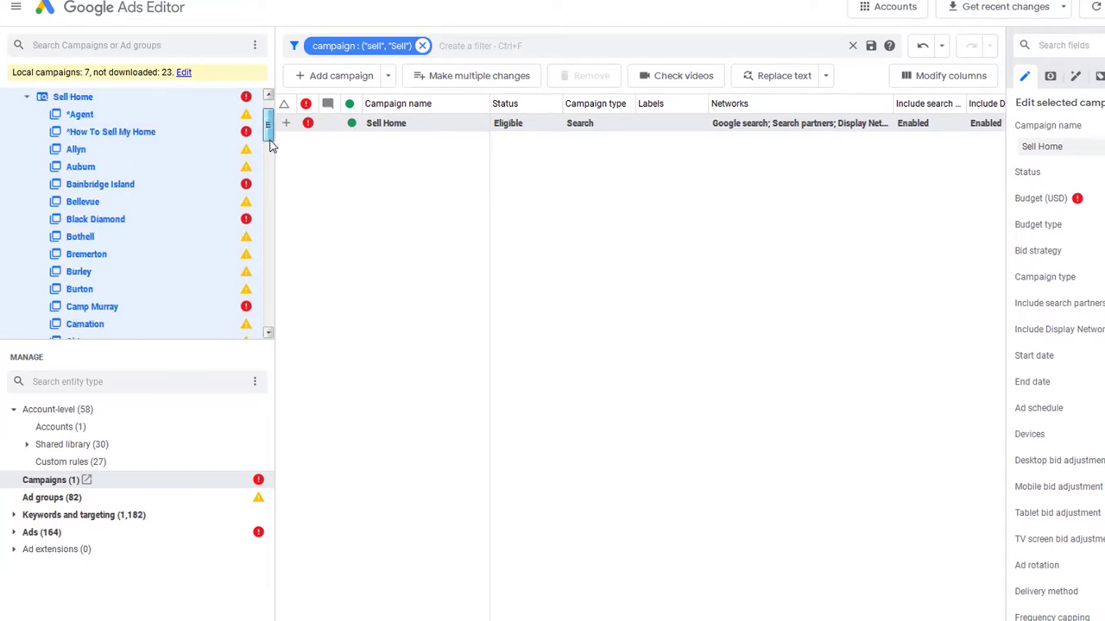
scroll(178, 165, "up", 2)
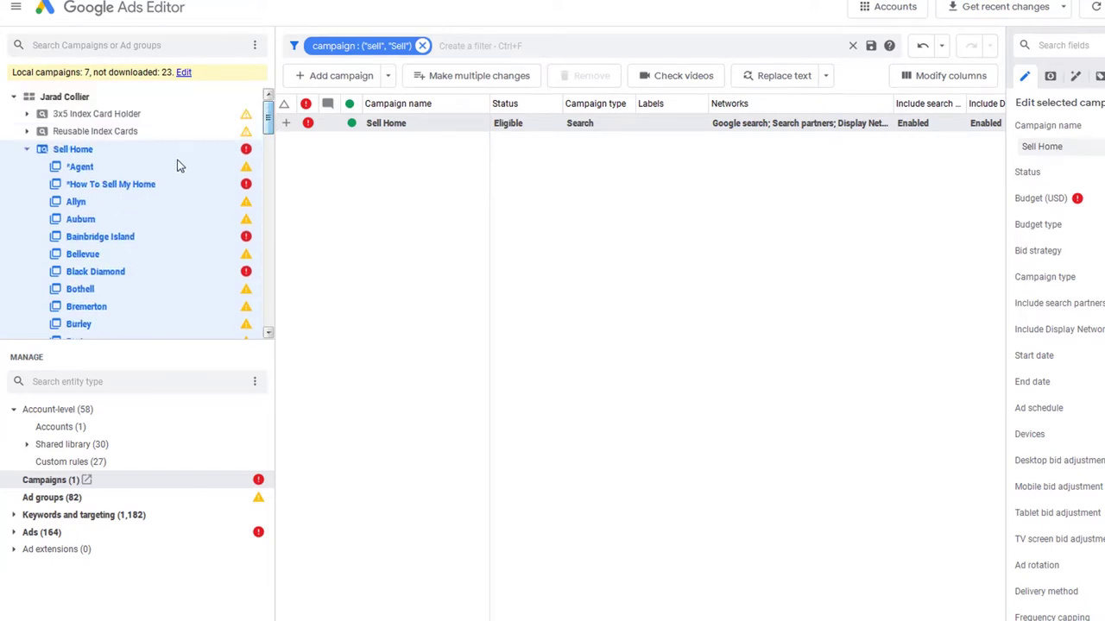
left_click(52, 499)
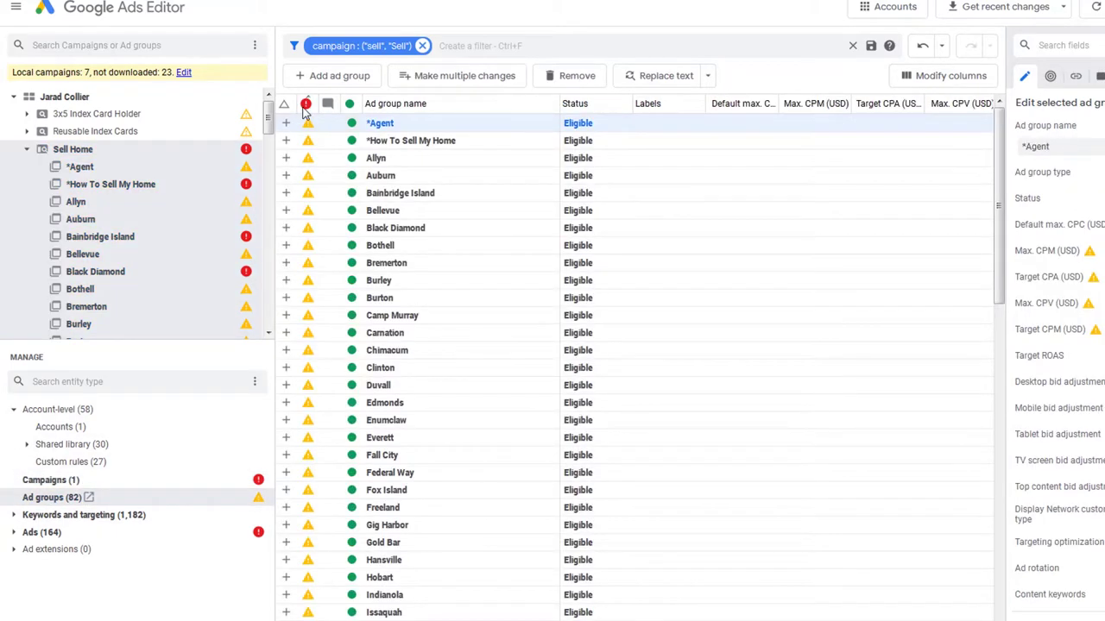
left_click(371, 164)
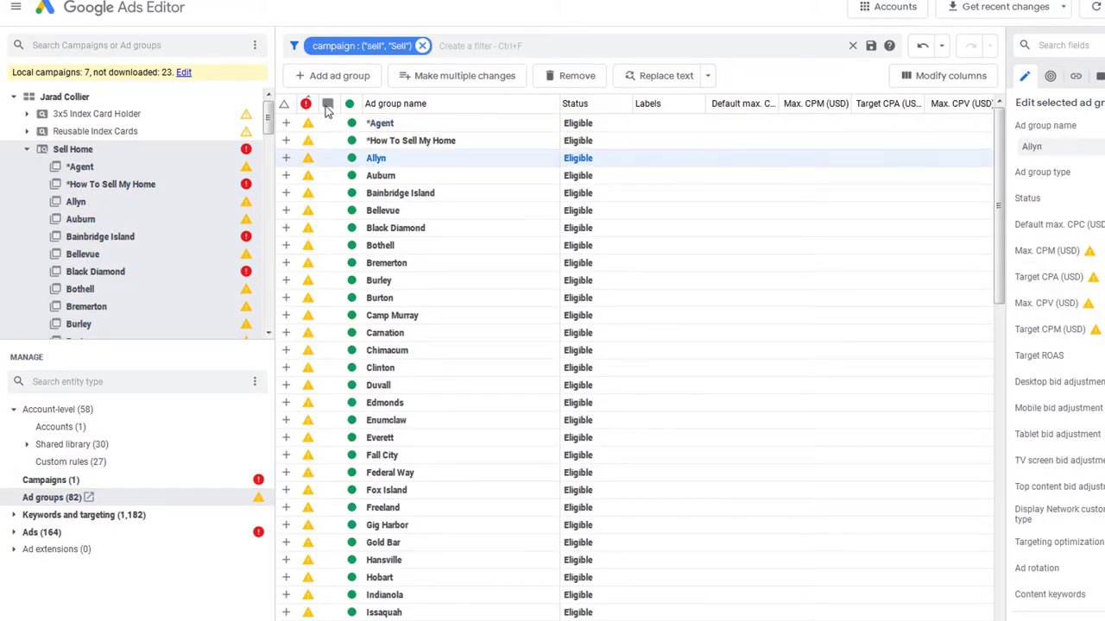
left_click(480, 212)
left_click(322, 232)
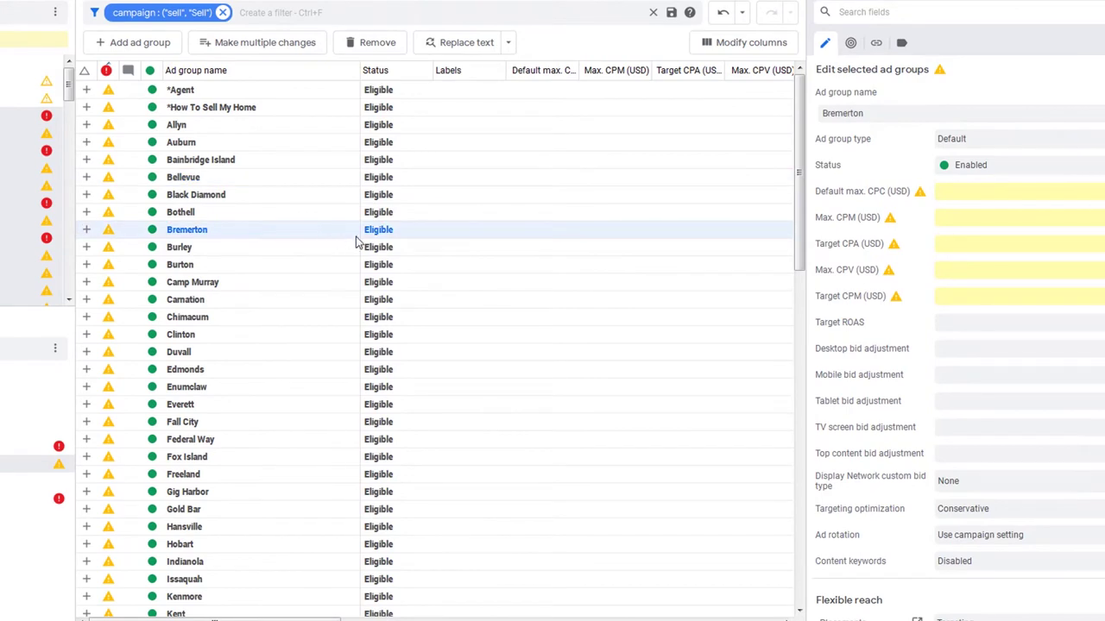
Select all ad groups and set their default max CPC to 4.25
scroll(360, 239, "down", 3)
scroll(374, 247, "up", 3)
left_click(301, 253)
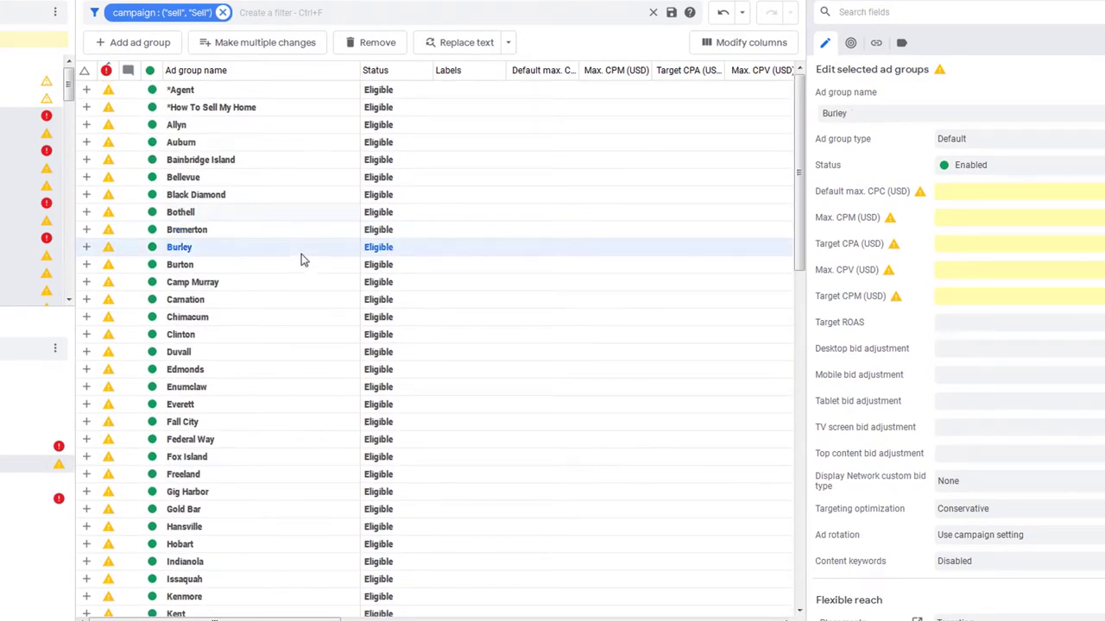
key("ctrl+a")
left_click(957, 191)
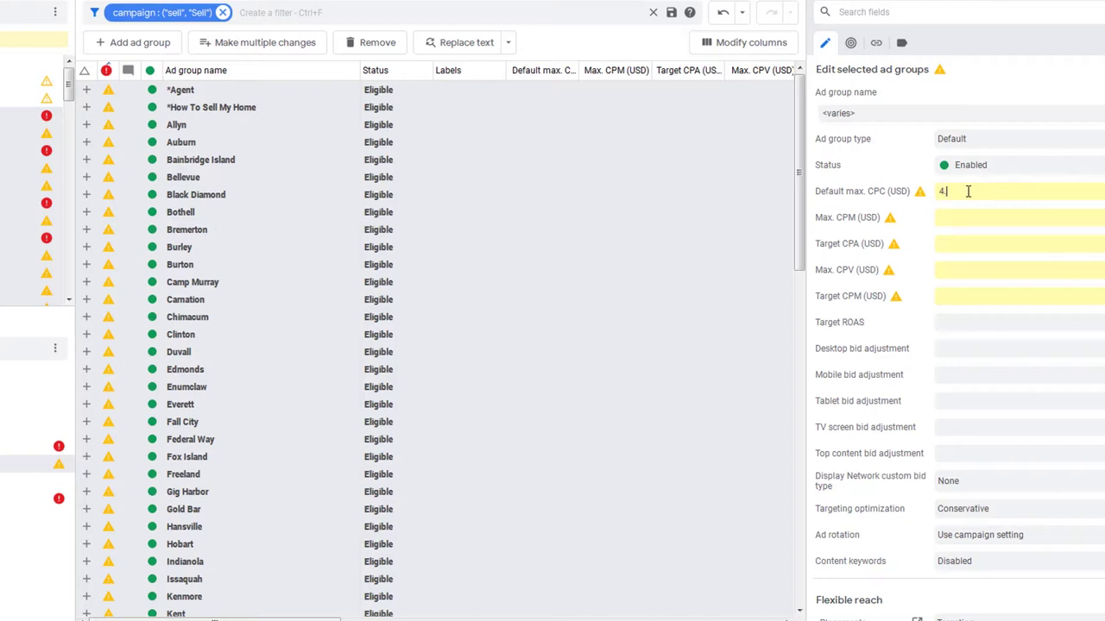
key("Return")
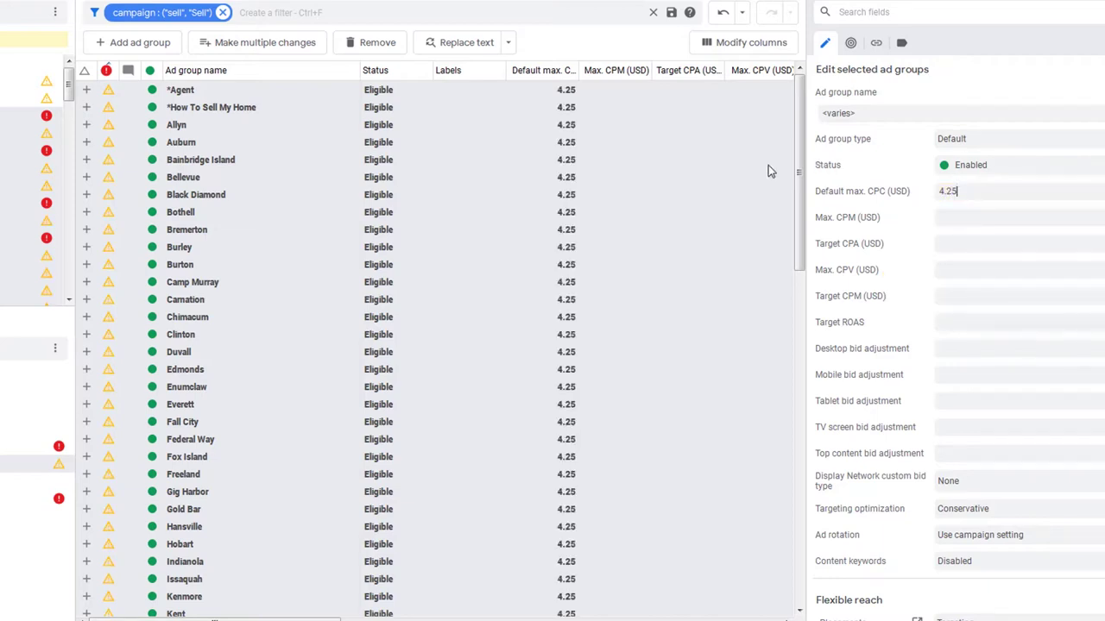
Check the Bainbridge Island ad group, then expand the Sell Home campaign's ad categories
left_click(181, 90)
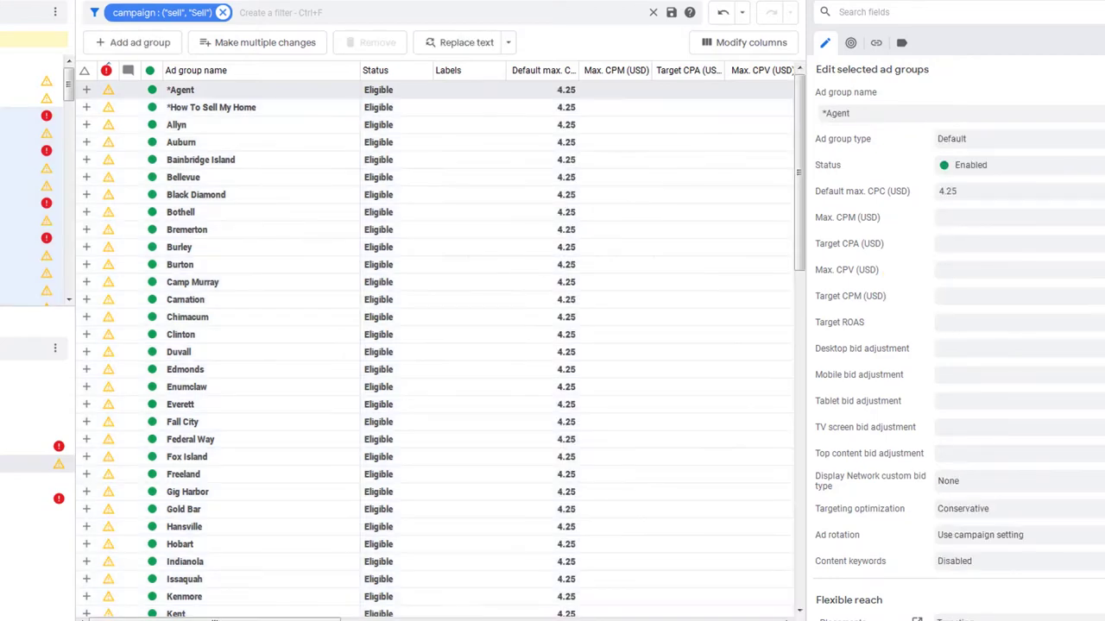
left_click(112, 162)
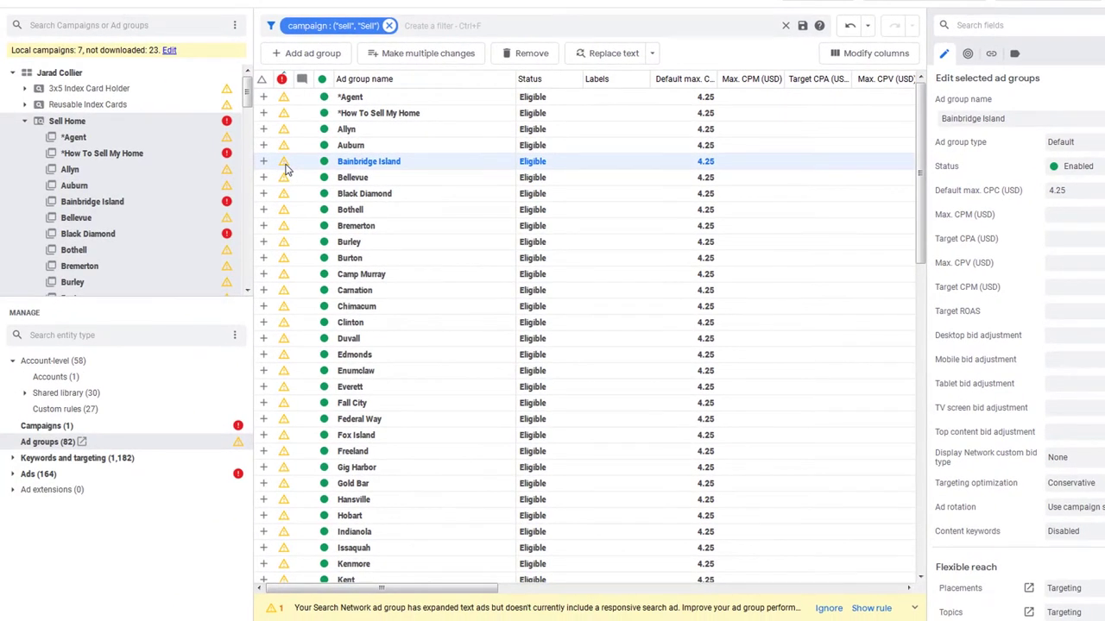
mouse_move(287, 169)
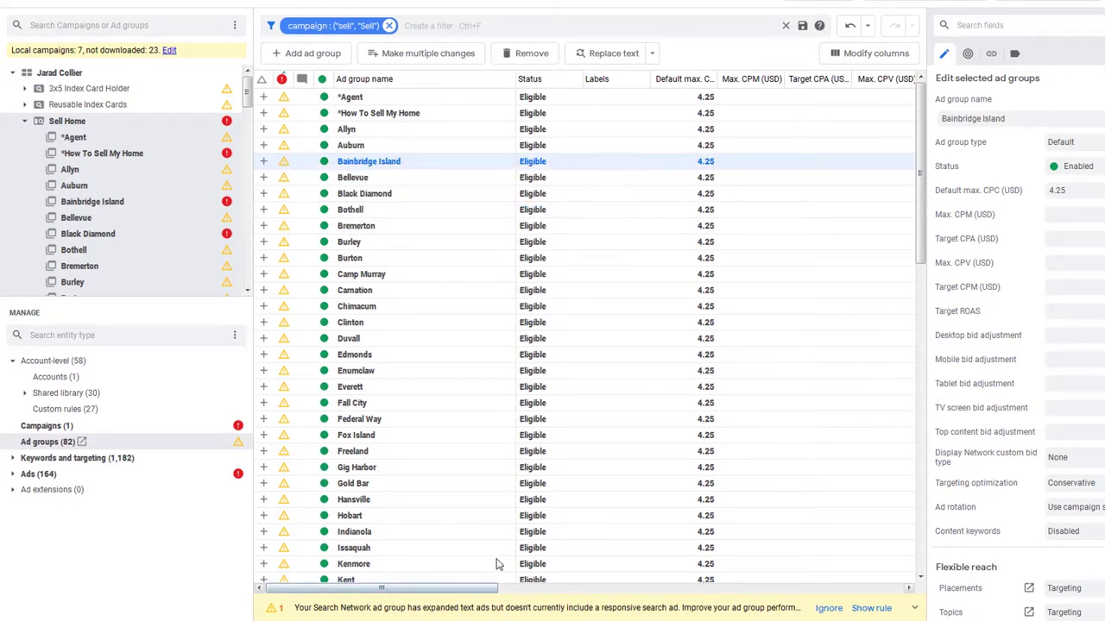
left_click(95, 123)
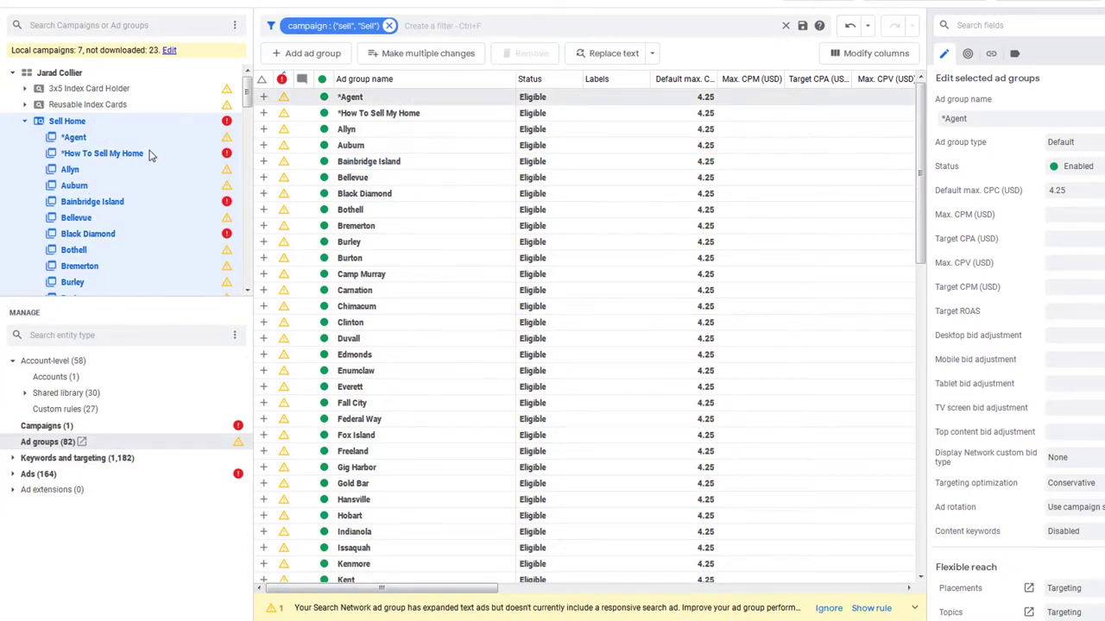
left_click(39, 474)
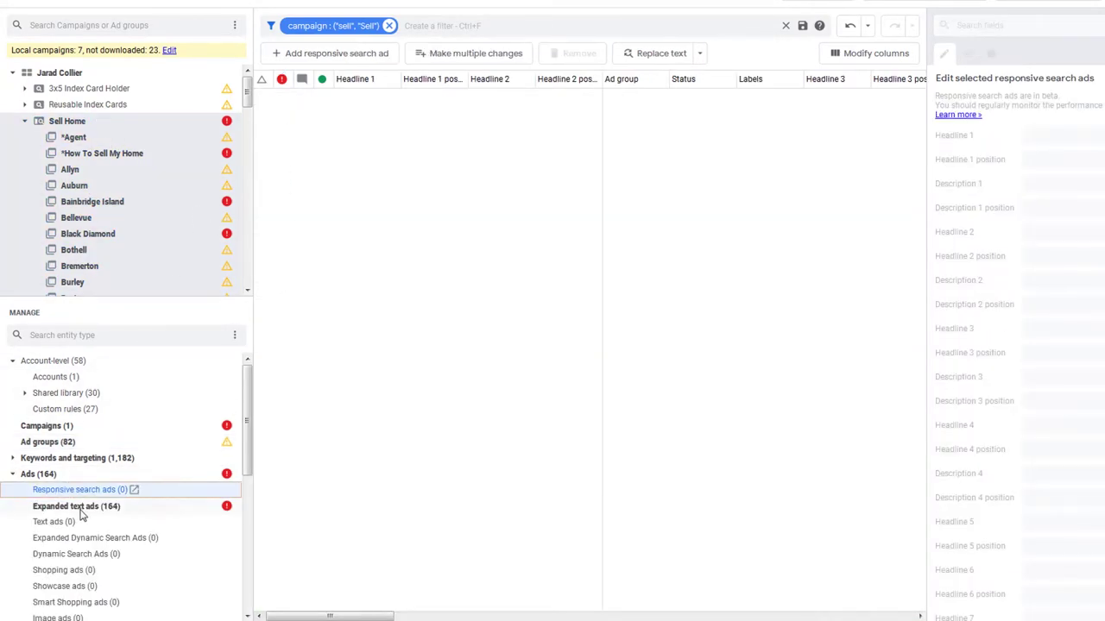
Sort the 164 expanded text ads by errors and inspect flagged ones, including *How To Sell My Home
left_click(79, 507)
left_click(281, 80)
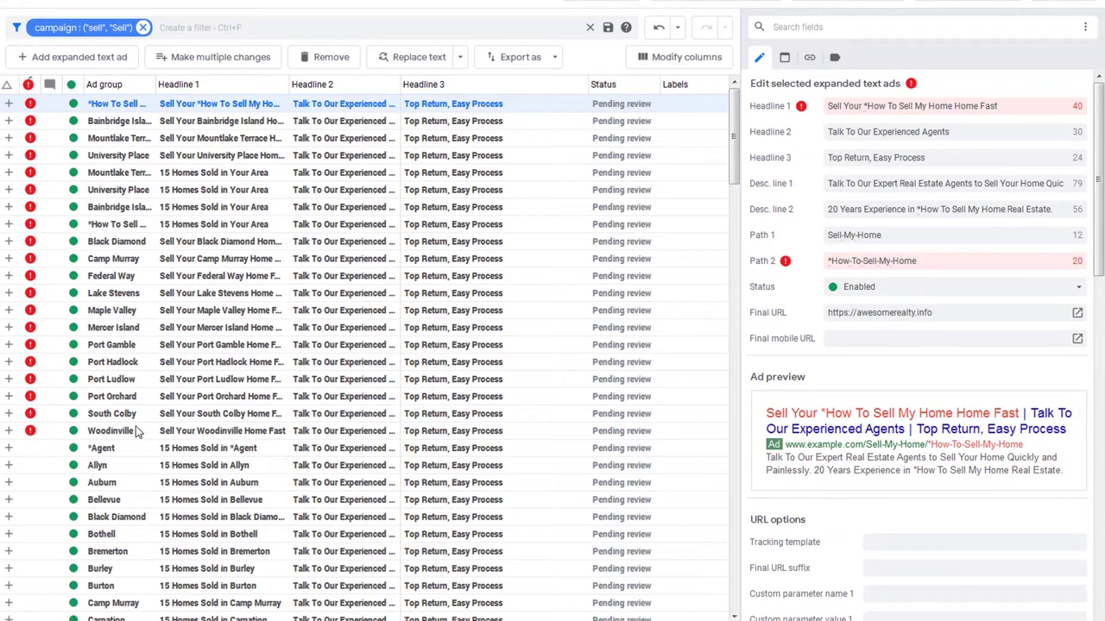
left_click(136, 431)
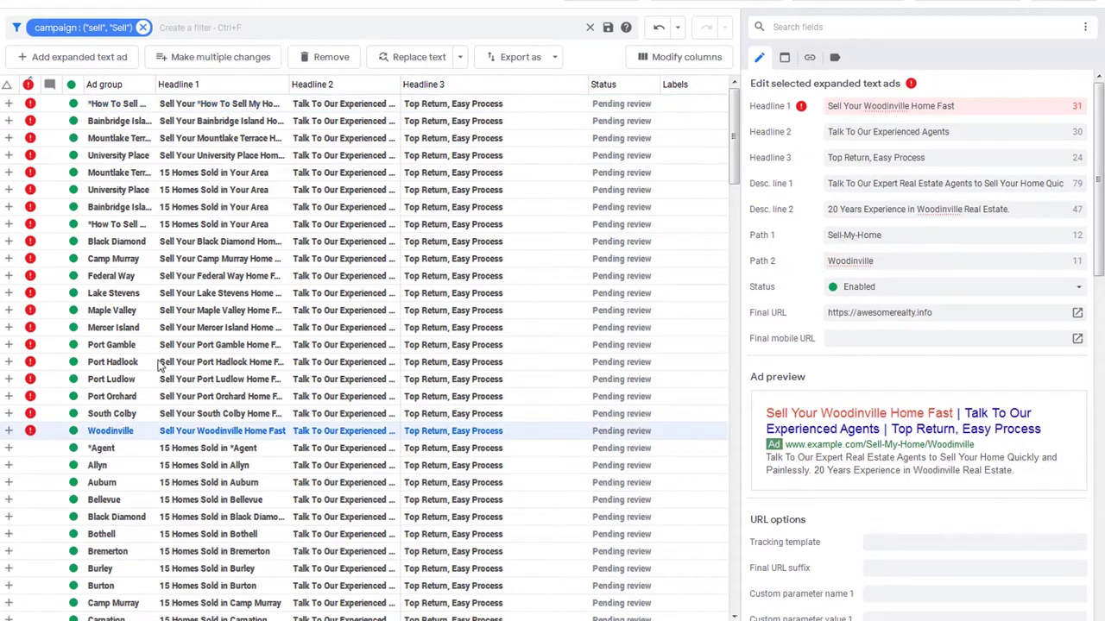
left_click(178, 296)
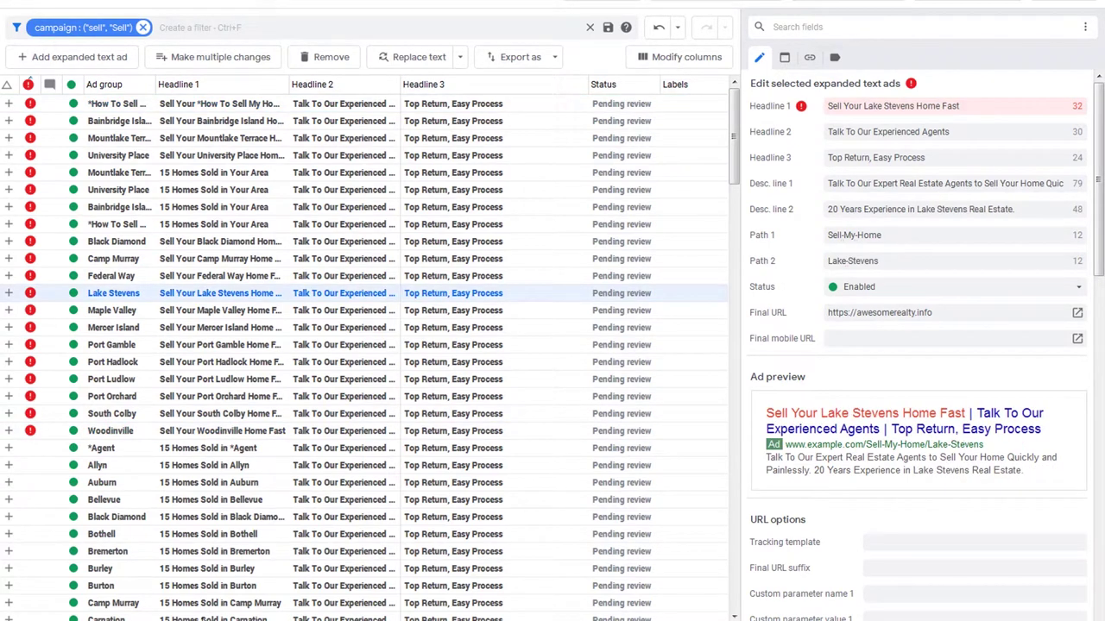
left_click(451, 243)
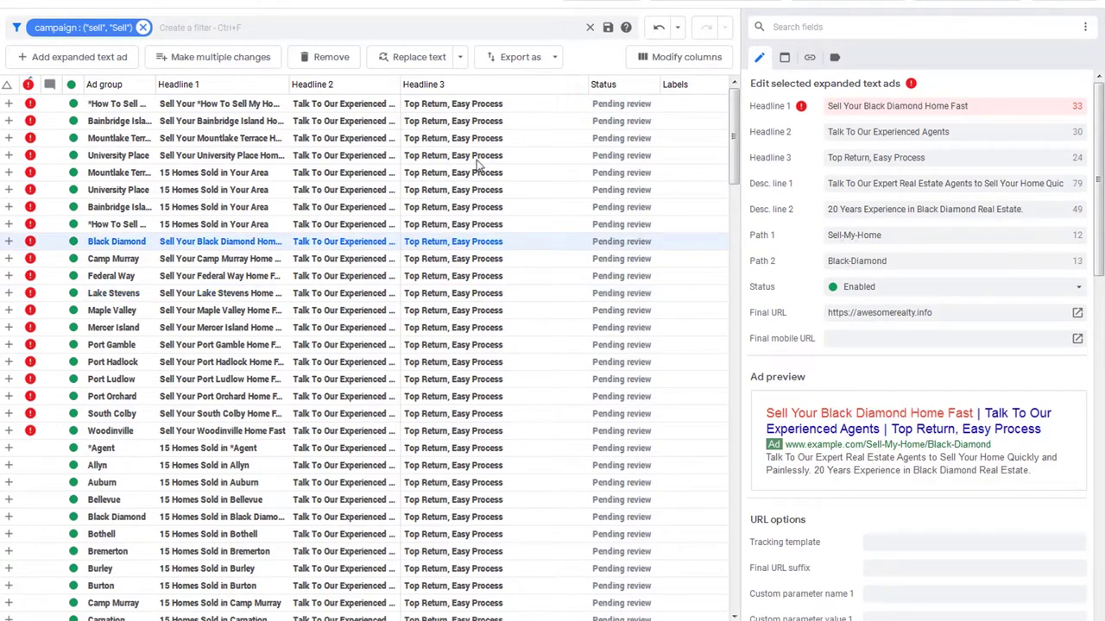
left_click(481, 158)
left_click(492, 105)
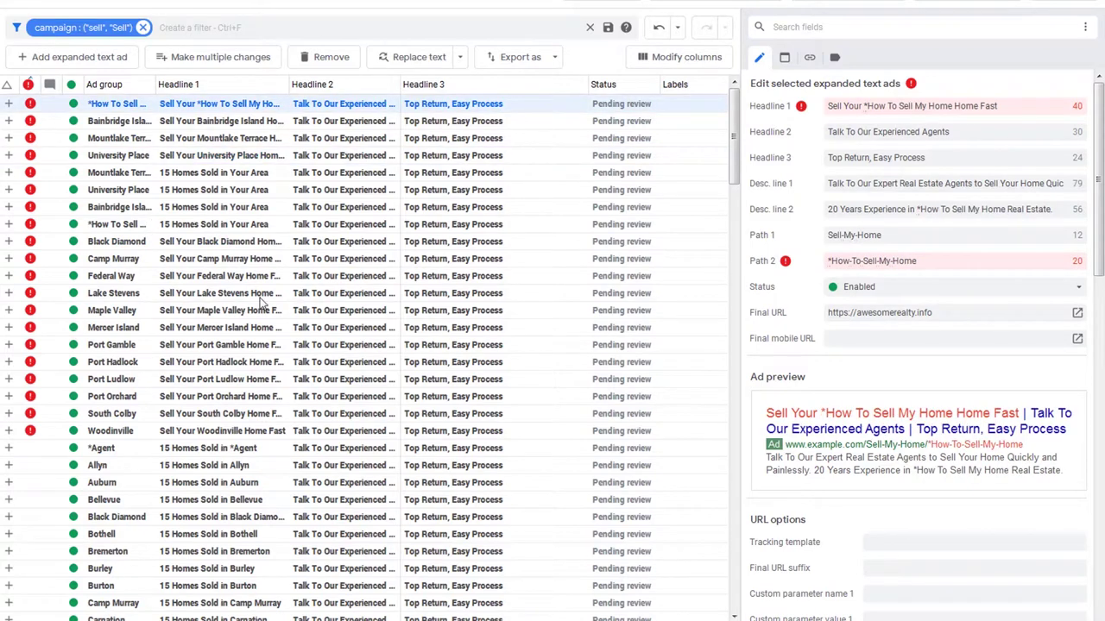
left_click(979, 106)
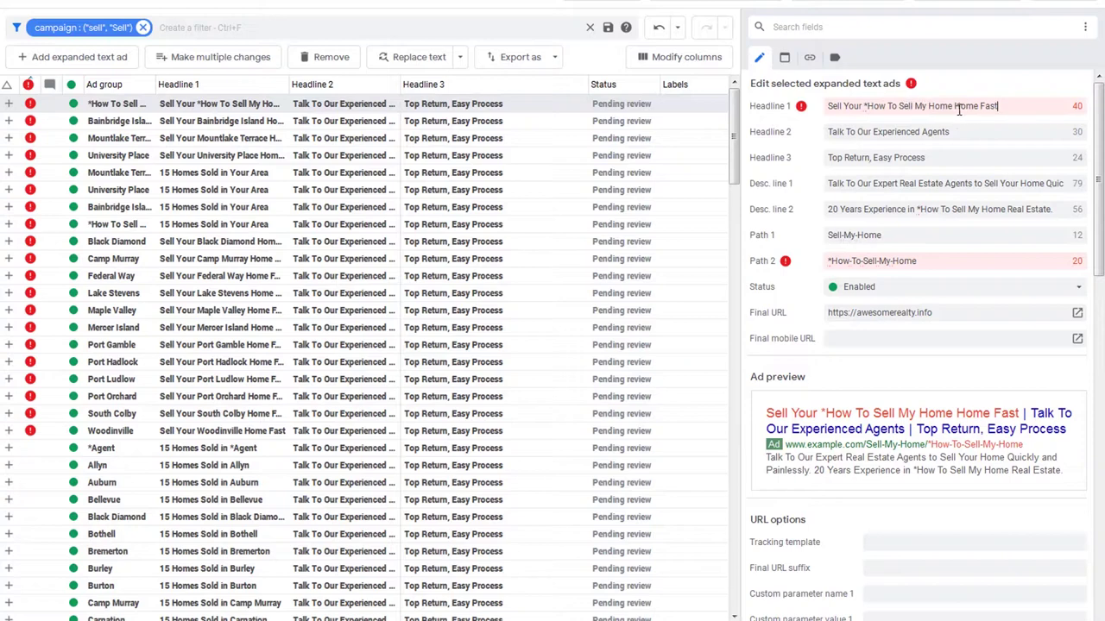
left_click(257, 125)
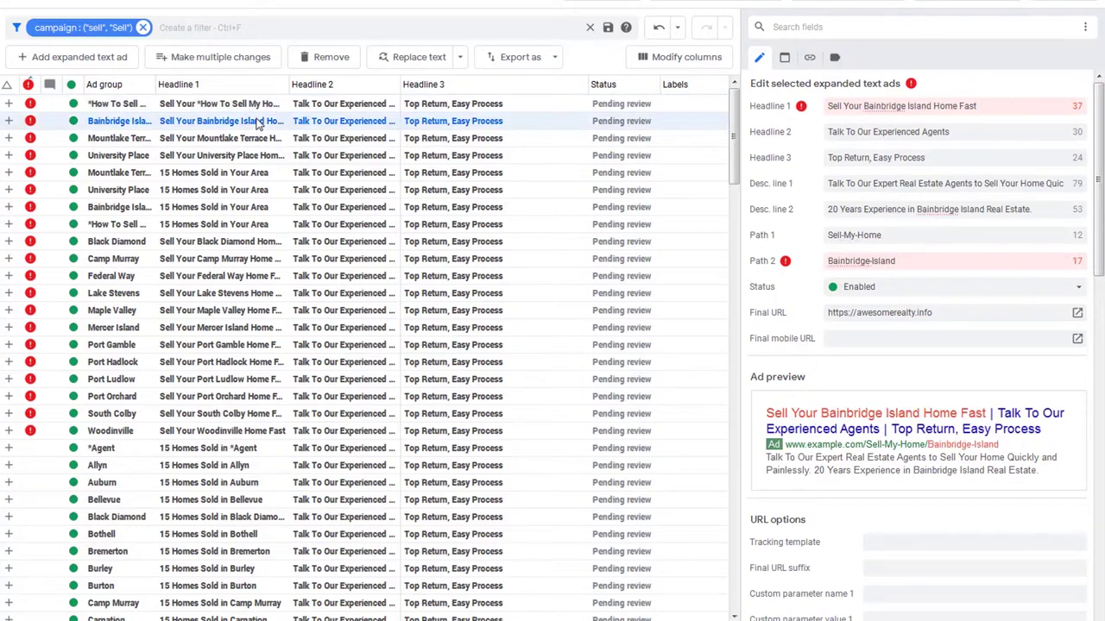
left_click(266, 104)
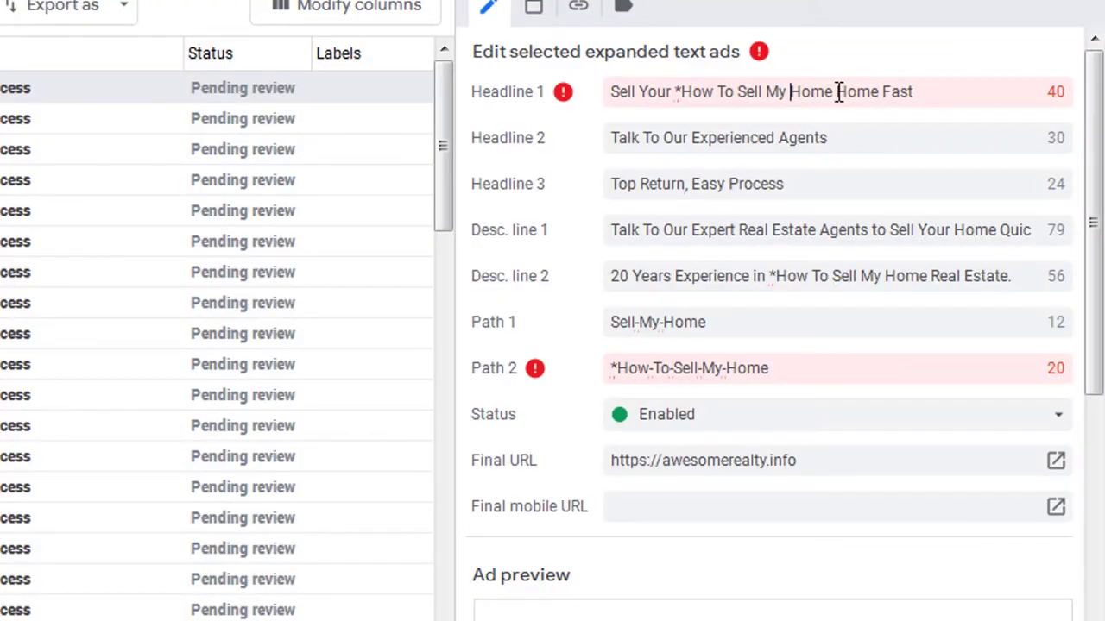
Change the ad's Headline 1 to 'Sell Your Home Fast' and Path 2 to 'Locally'
left_click_drag(835, 92, 679, 91)
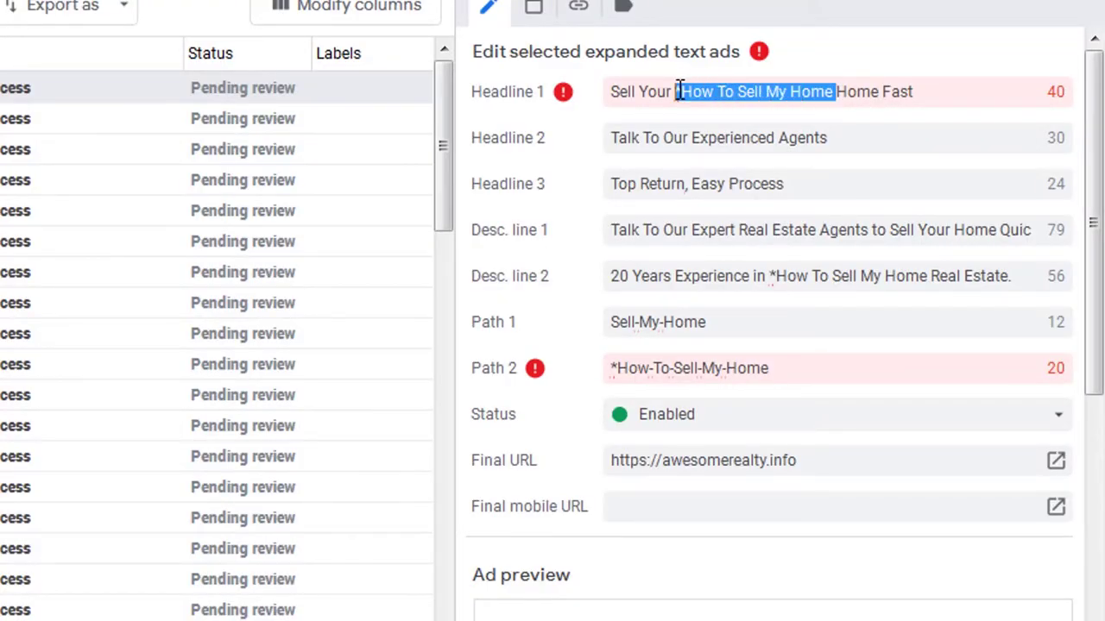
key("BackSpace")
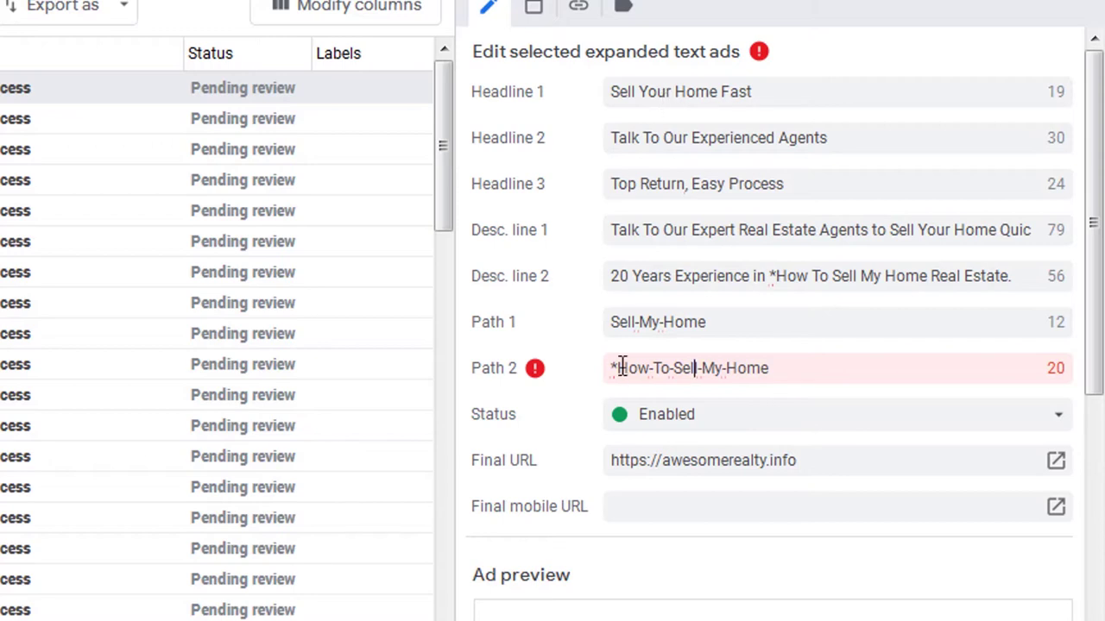
left_click(845, 369)
left_click_drag(846, 369, 591, 373)
key("BackSpace")
key("ctrl+a")
type("Lo")
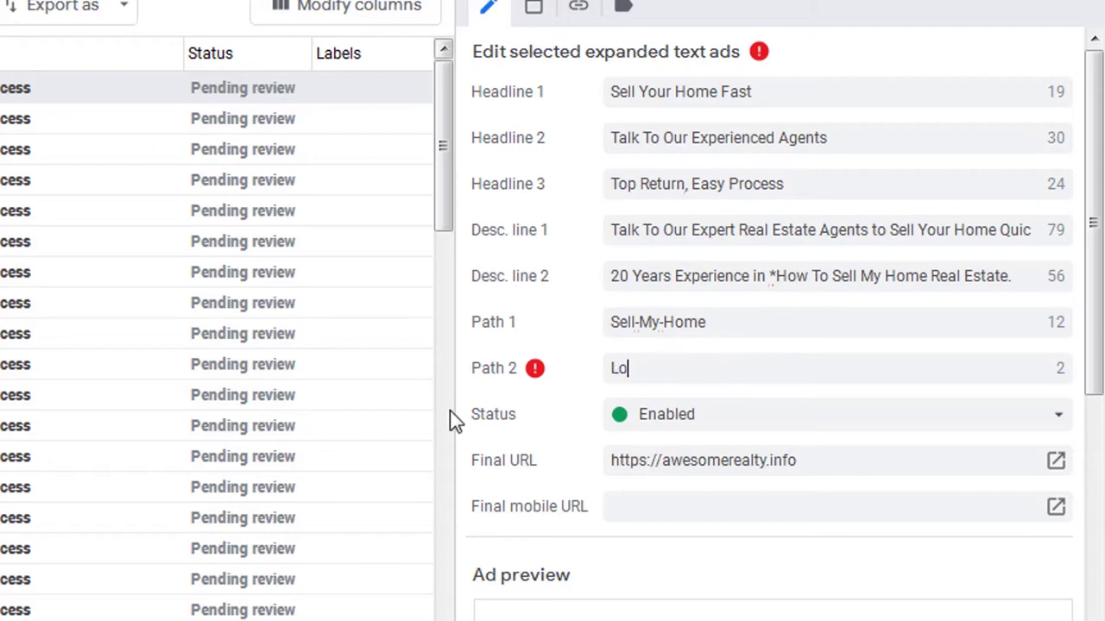
type("cally")
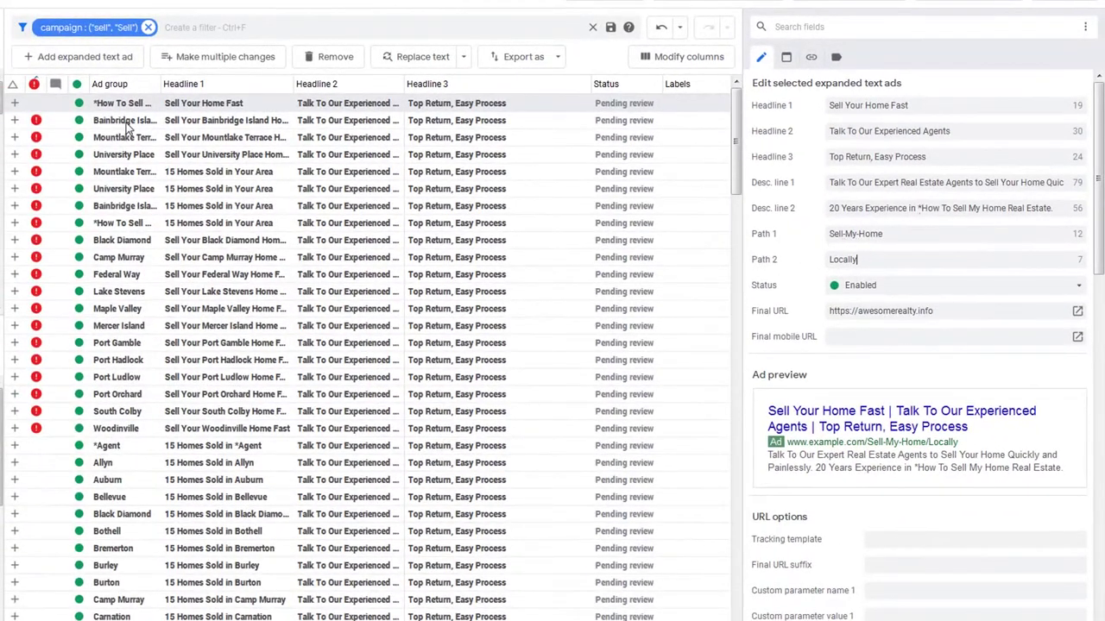
left_click(127, 121)
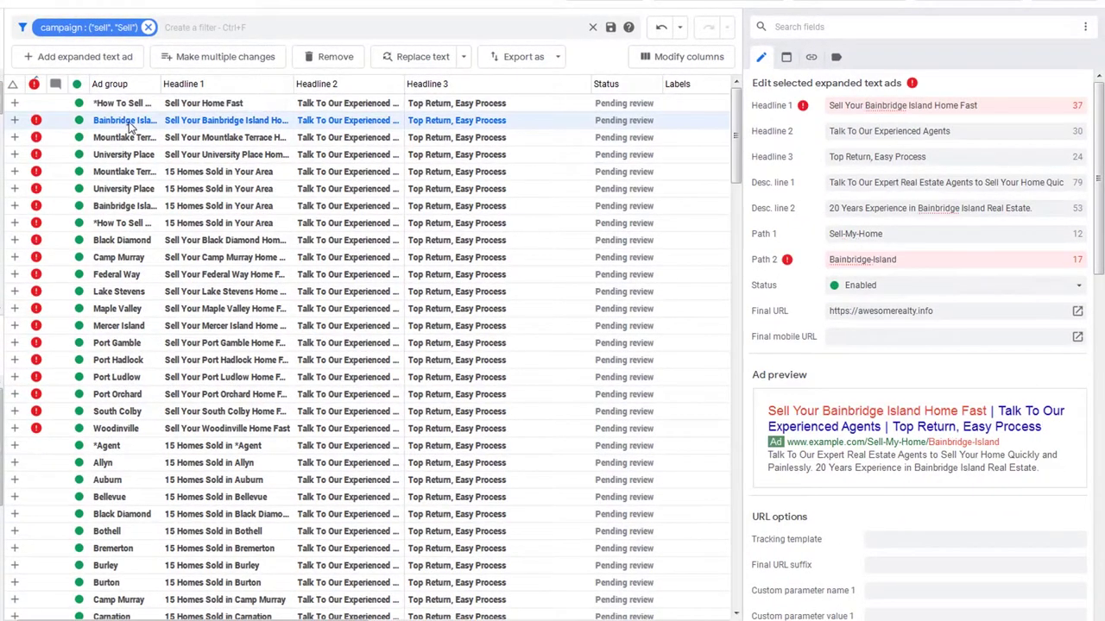
Remove 'Fast' so the Bainbridge Island Headline 1 reads 'Sell Your Bainbridge Island Home'
left_click(855, 107)
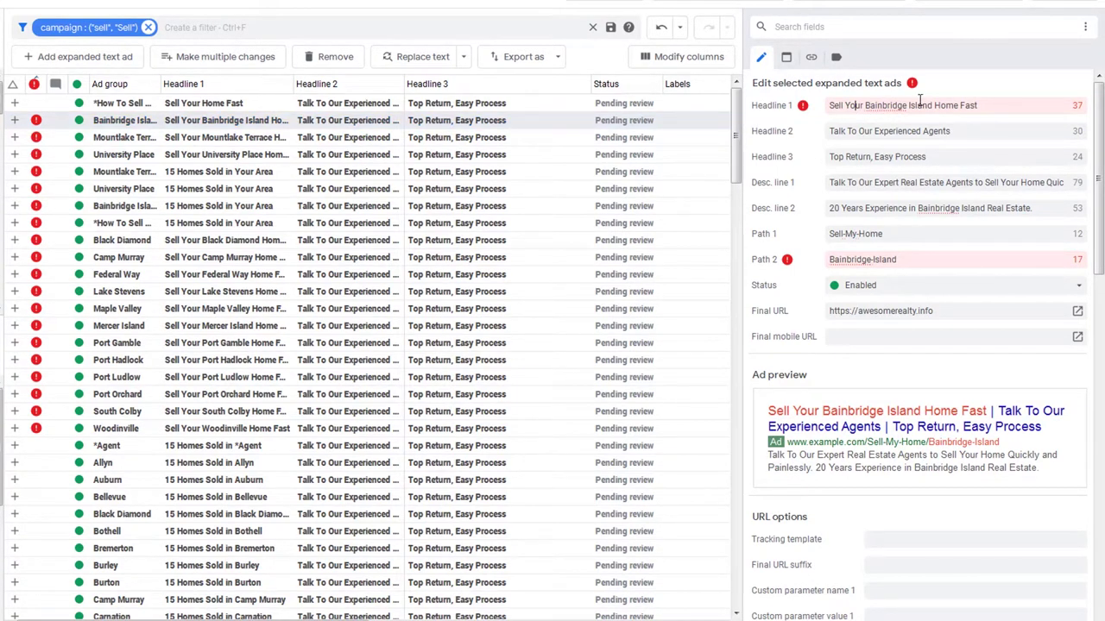
double_click(967, 105)
key("BackSpace")
key("BackSpace")
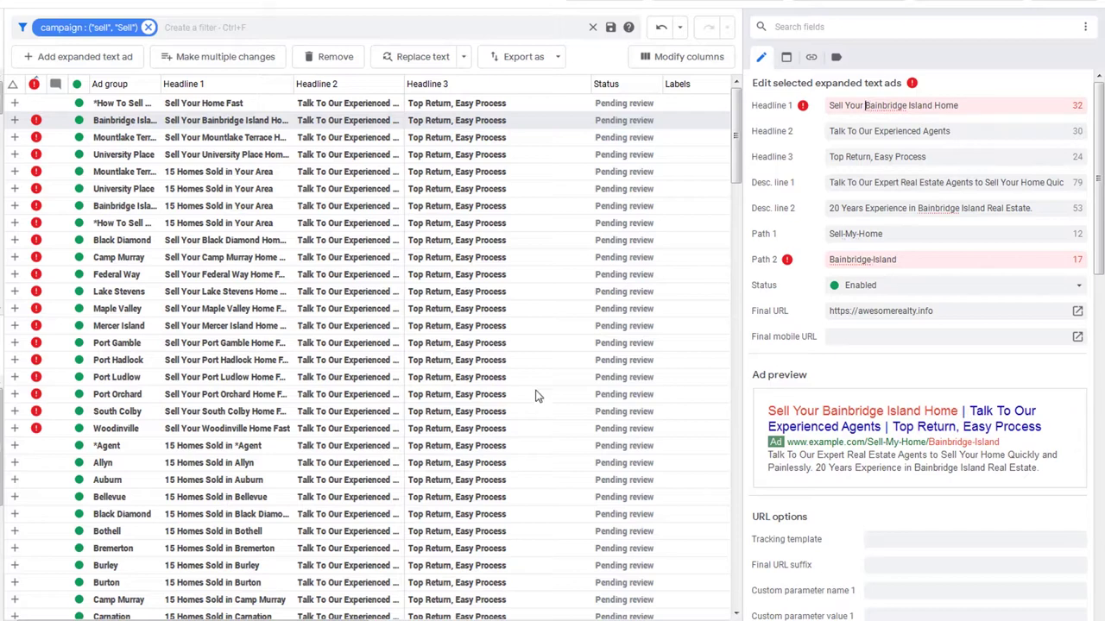
Review the flagged Mountlake Terrace, Camp Murray, Mercer Island, Port Orchard and 15 Homes Sold ads
left_click(180, 143)
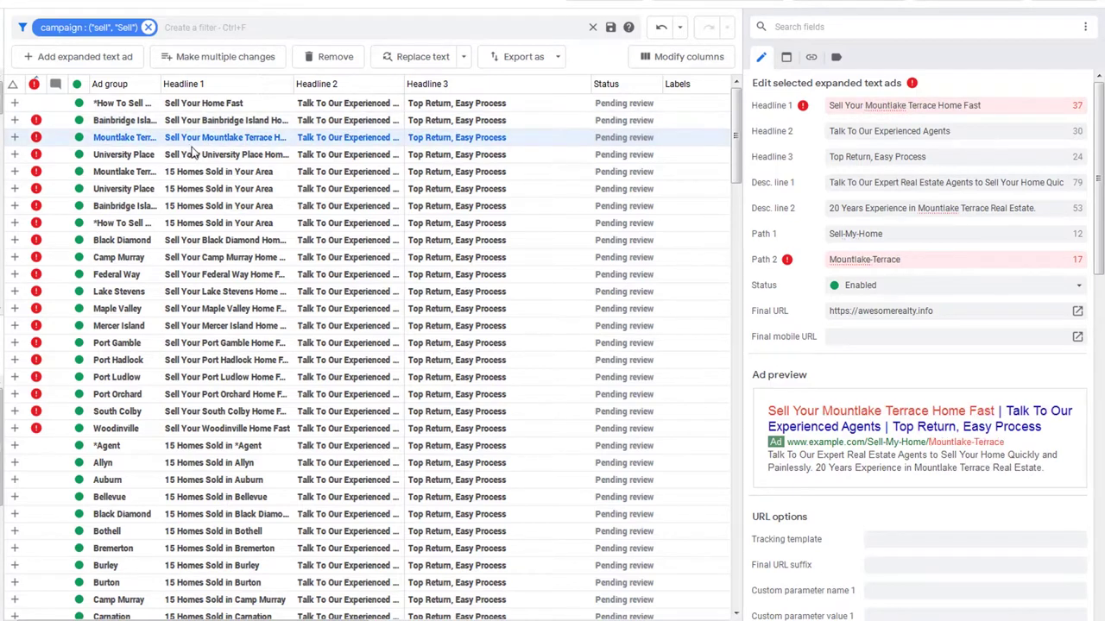
left_click(215, 171)
left_click(227, 223)
left_click(228, 258)
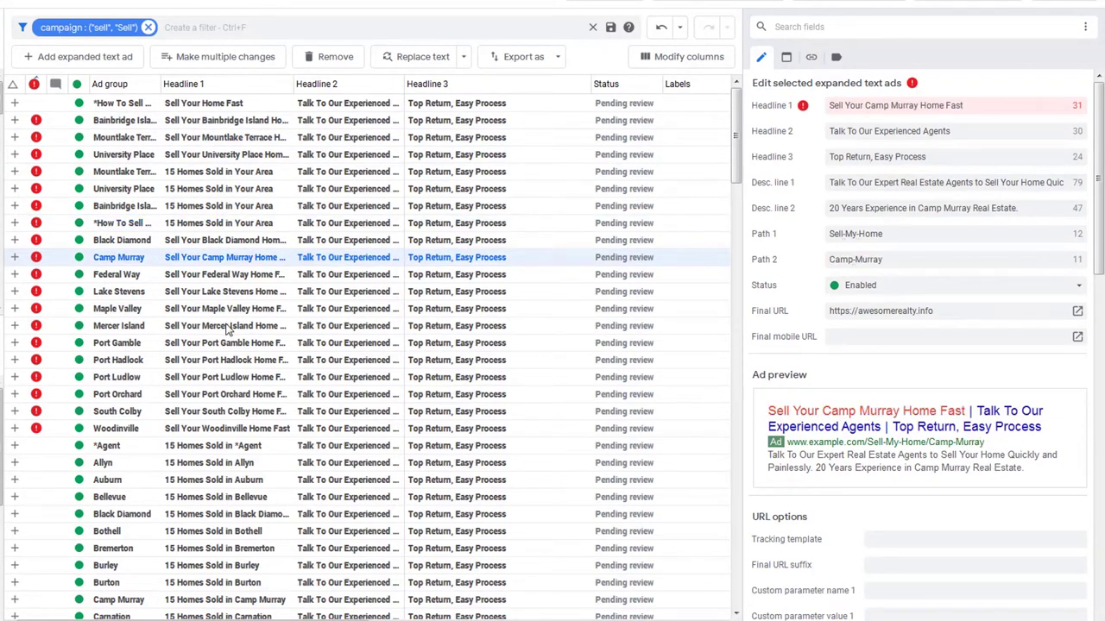
left_click(229, 326)
left_click(240, 394)
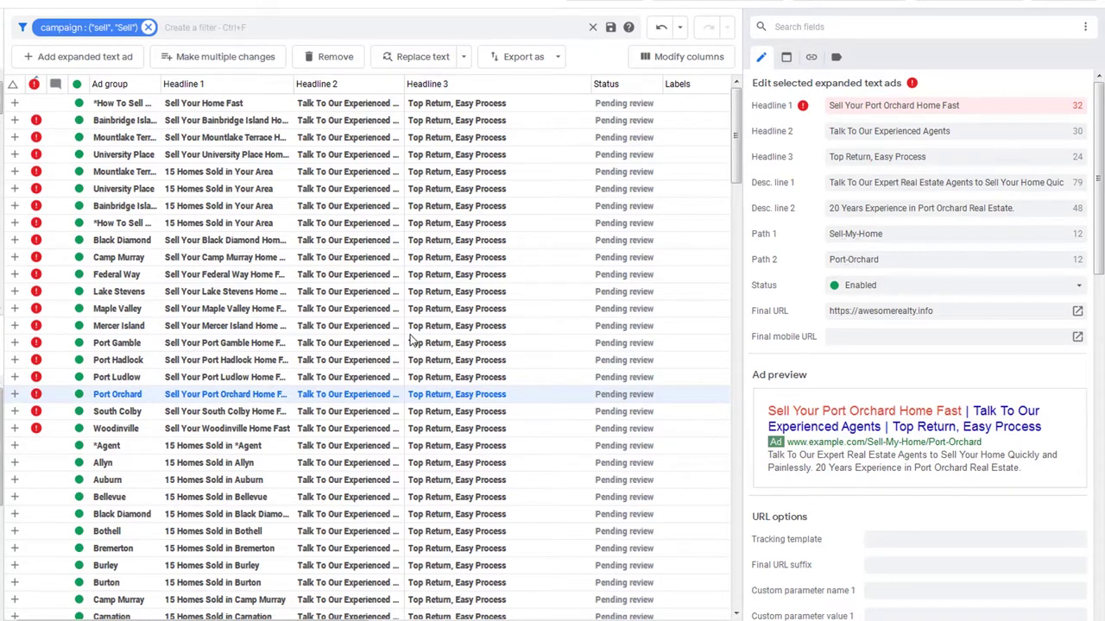
left_click_drag(970, 105, 831, 107)
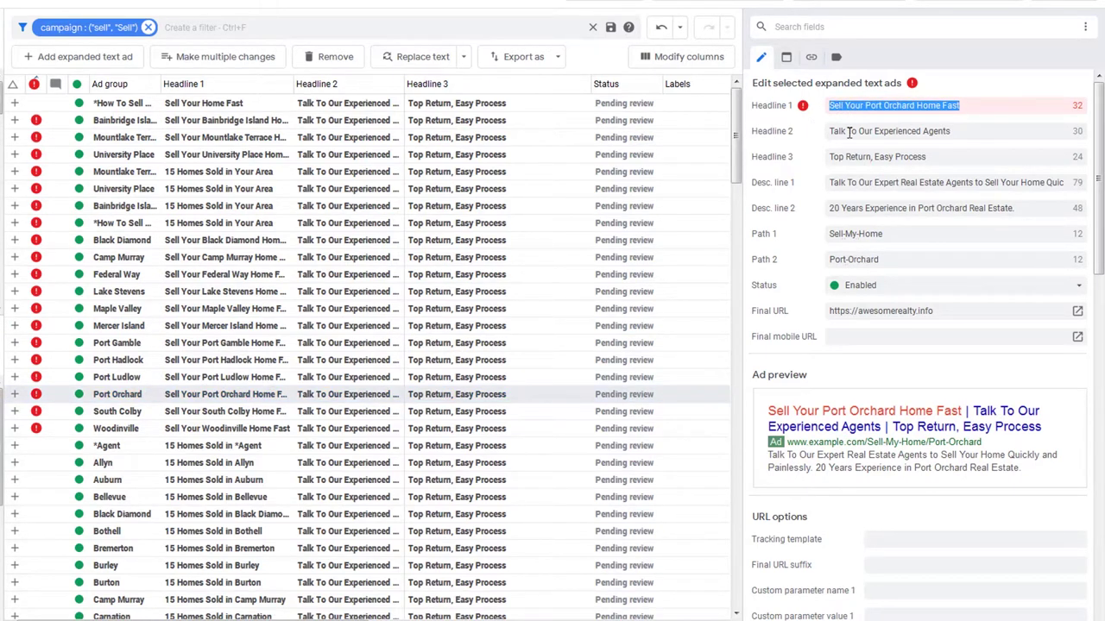
left_click(362, 176)
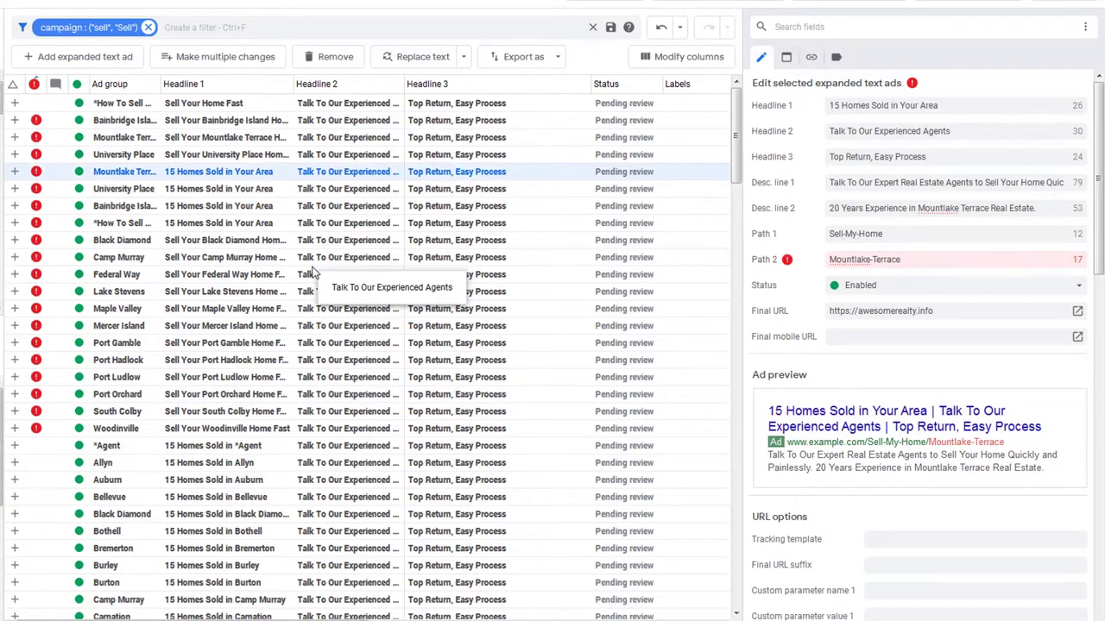
left_click(254, 210)
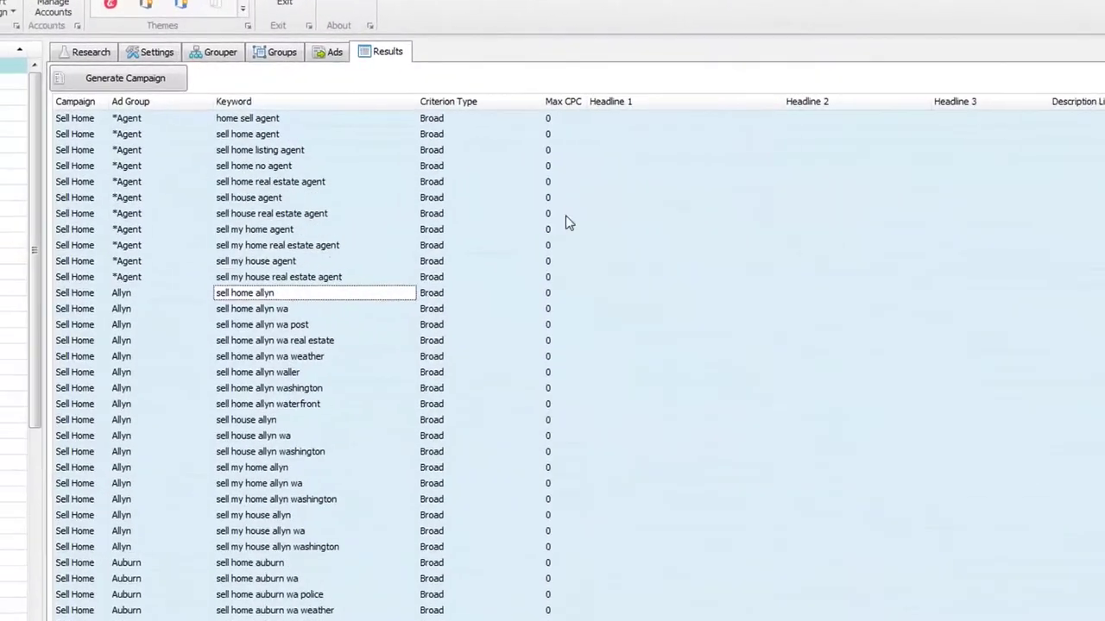
Show the ad group templates and view the Headline 2 template builder, closing it unchanged
left_click(279, 49)
left_click(362, 57)
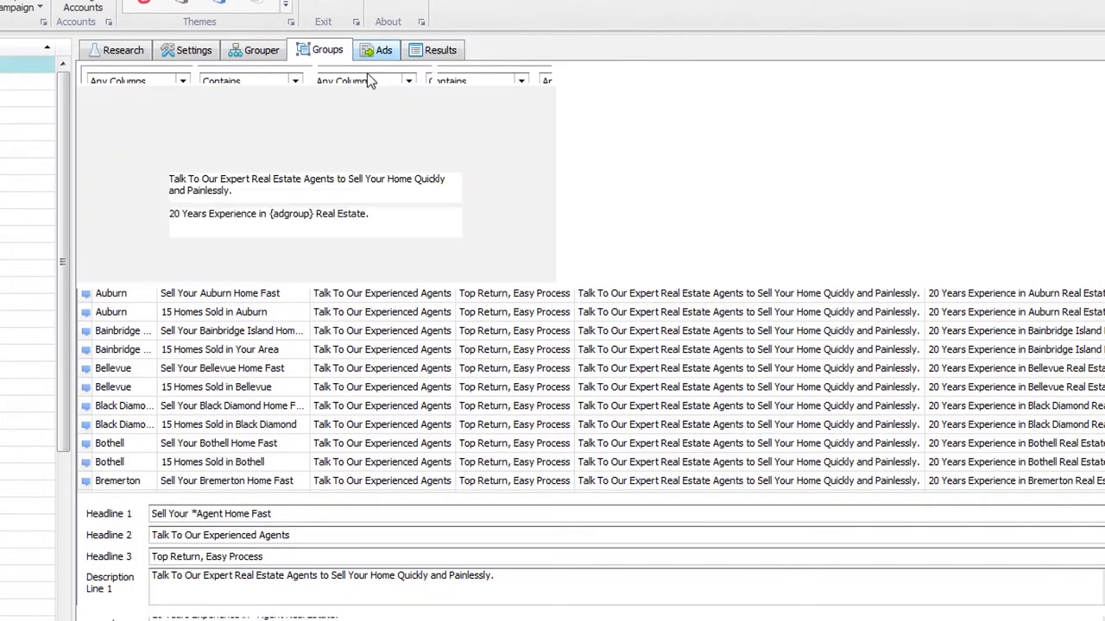
left_click(489, 143)
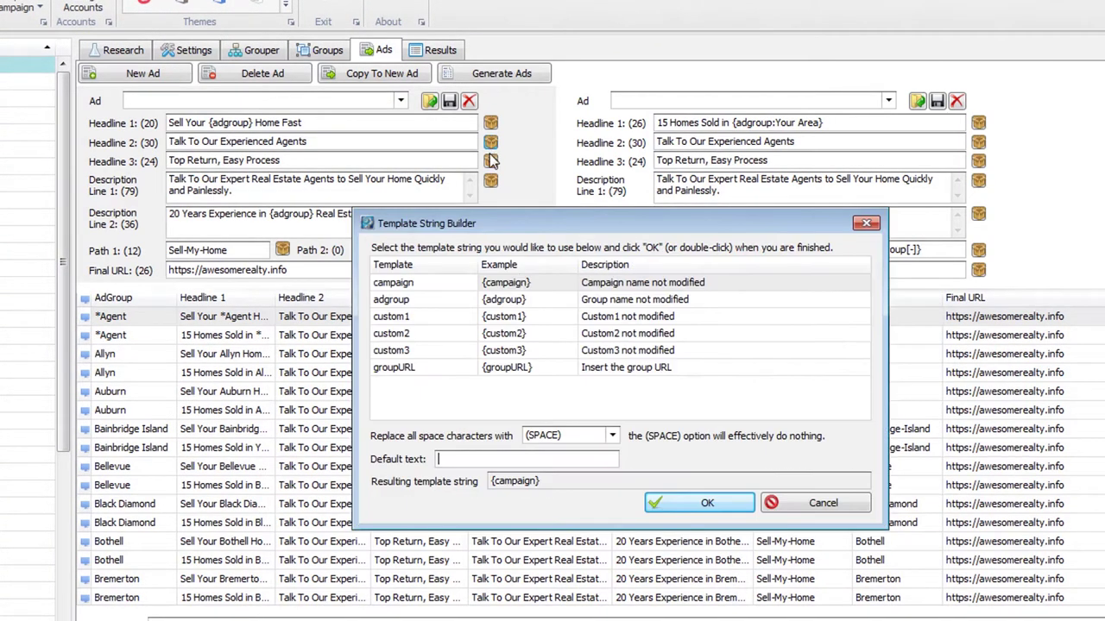
left_click(524, 459)
left_click(857, 507)
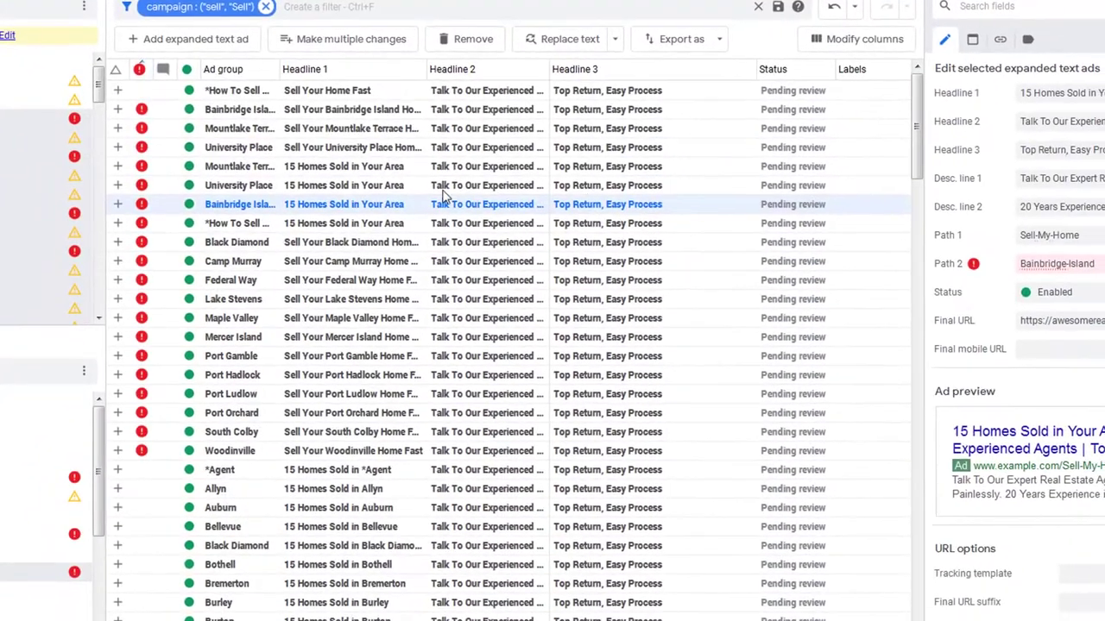
Enter 20.00 in the Sell Home campaign's Budget (USD) field
left_click(448, 145)
left_click(450, 184)
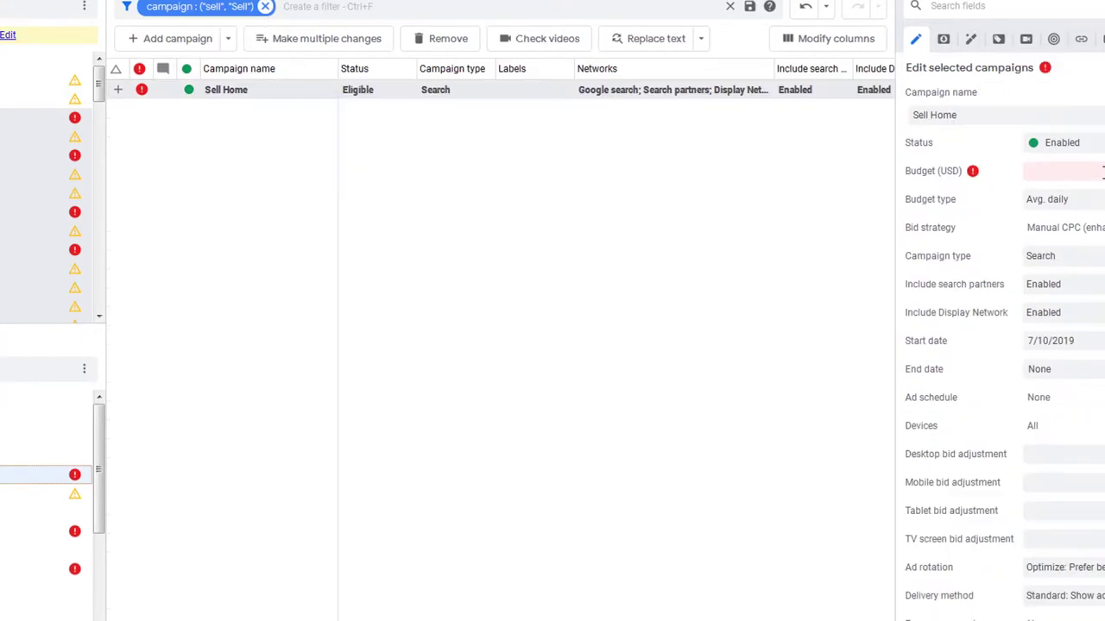
left_click(1093, 173)
type("20.00")
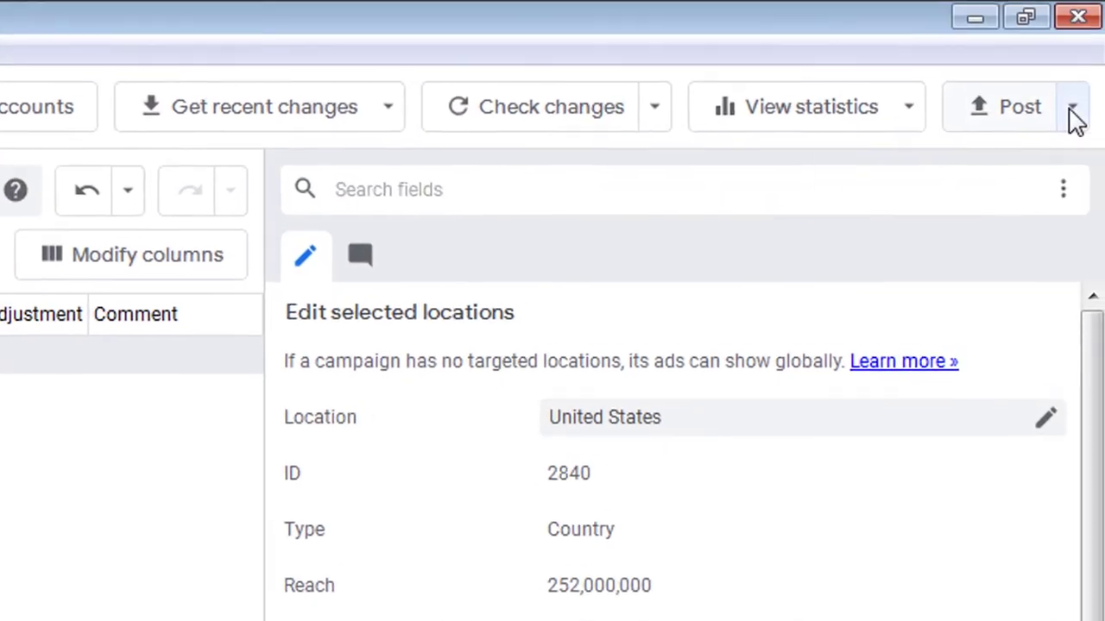
left_click(1071, 111)
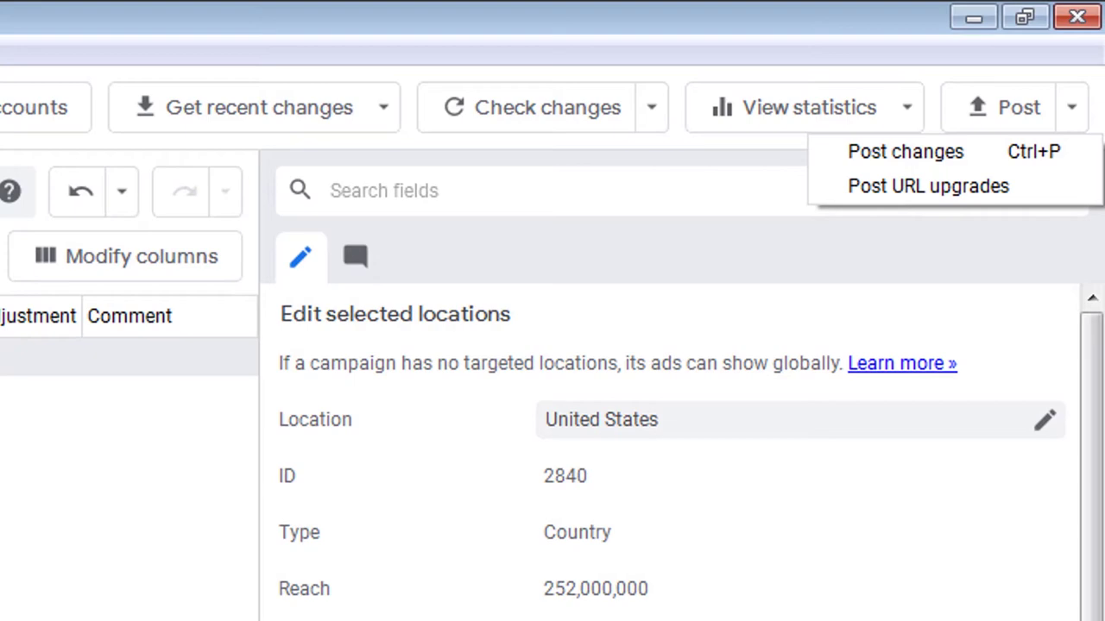
key("Escape")
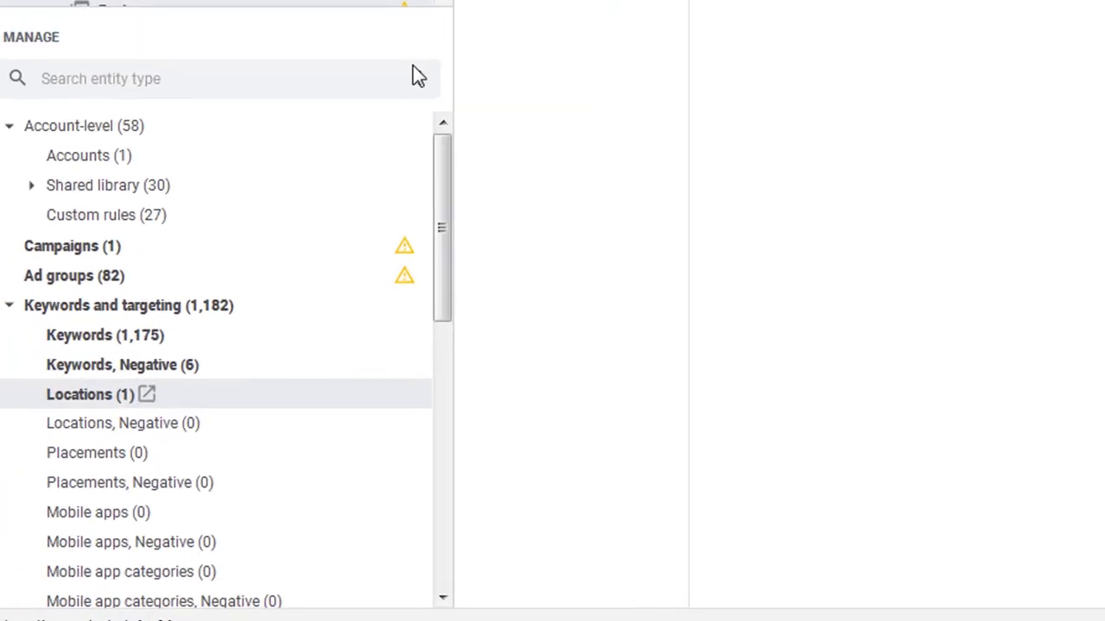
left_click(94, 305)
left_click(119, 333)
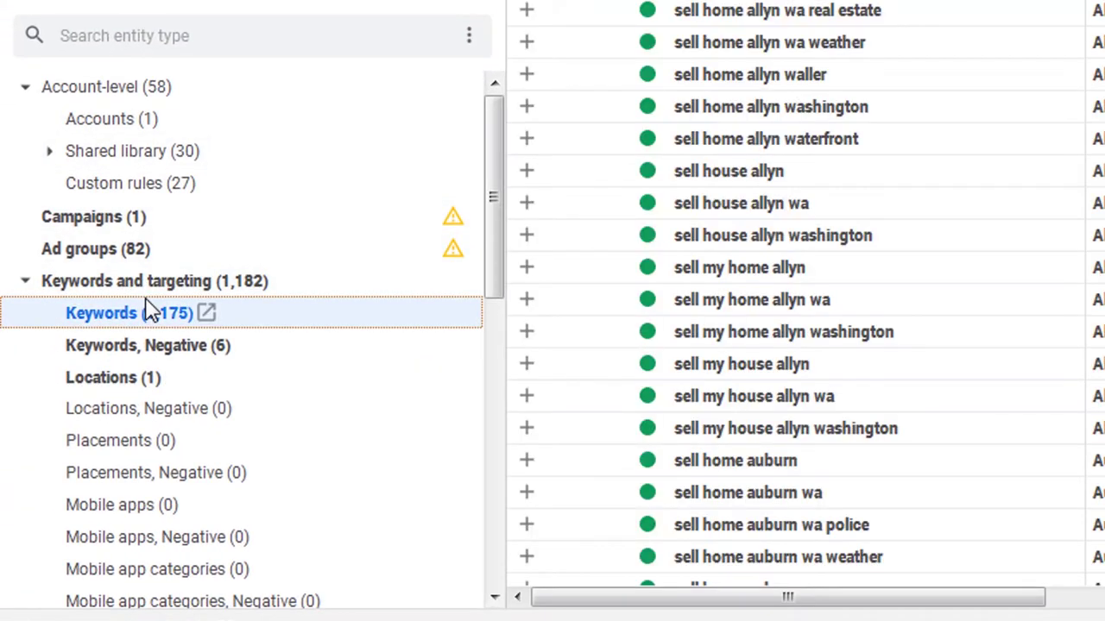
left_click(173, 380)
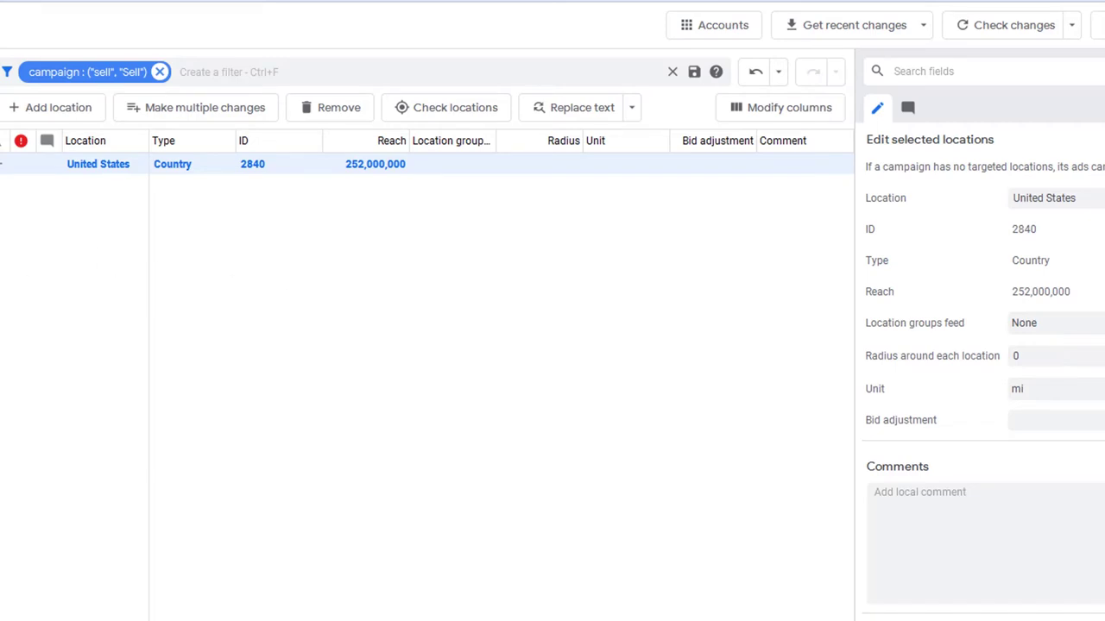
Delete the United States location target from the Sell Home campaign
left_click_drag(291, 215, 330, 141)
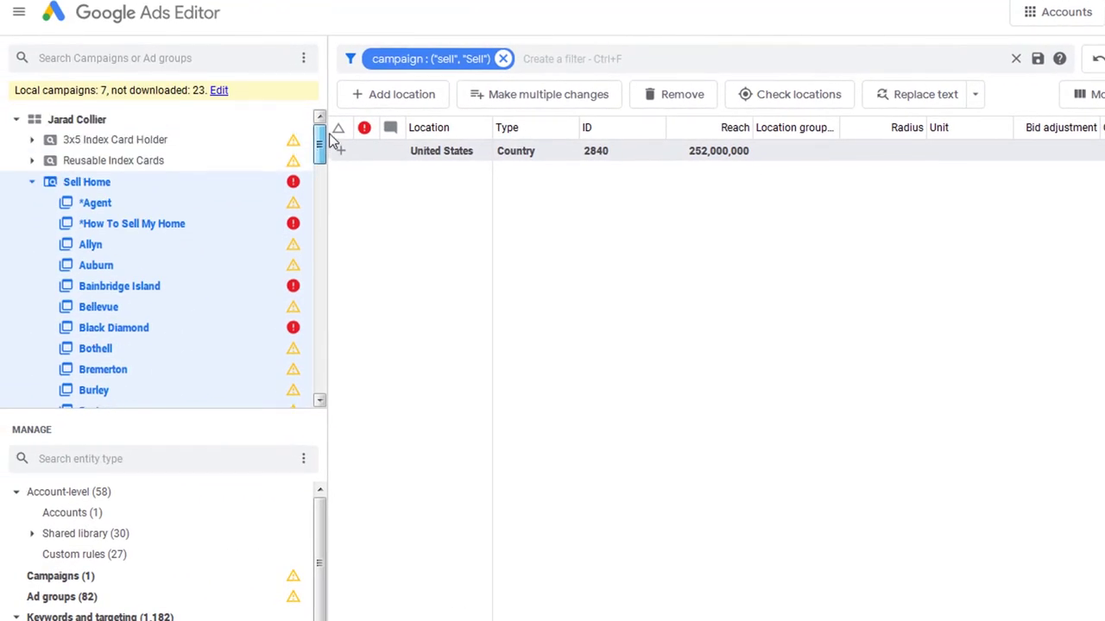
left_click(464, 158)
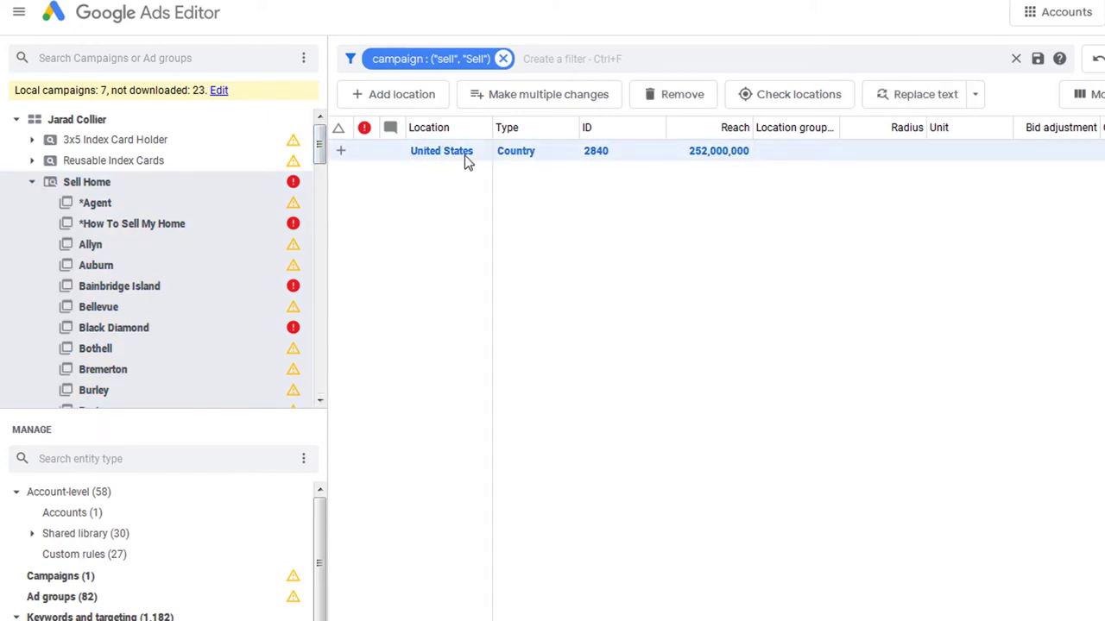
key("Delete")
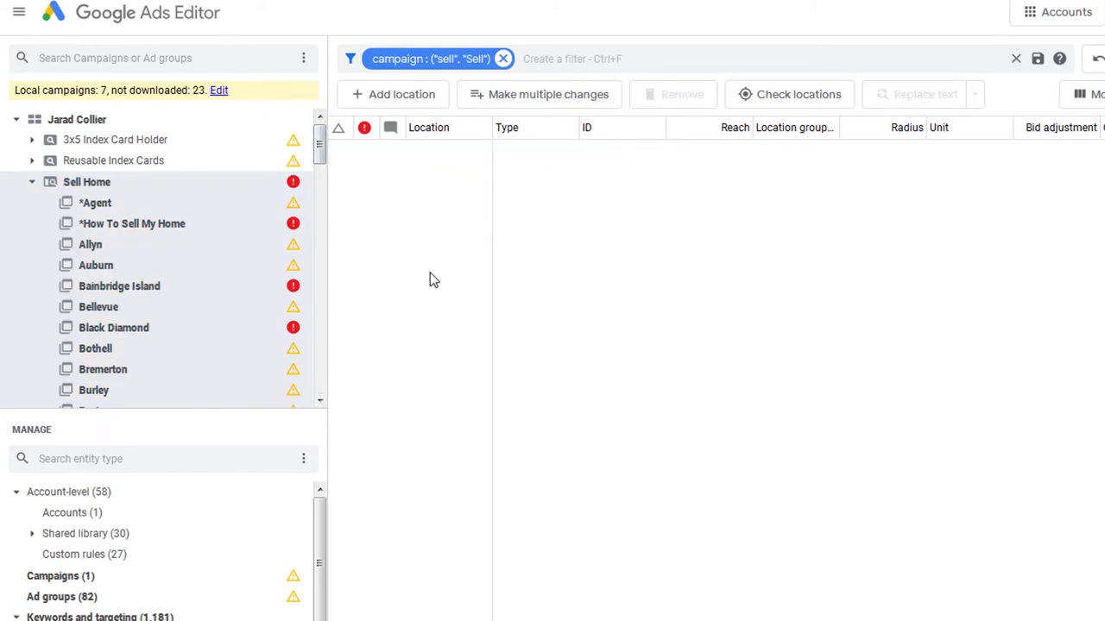
Add a 'bellevue wa' location and bring up the change check
left_click(392, 94)
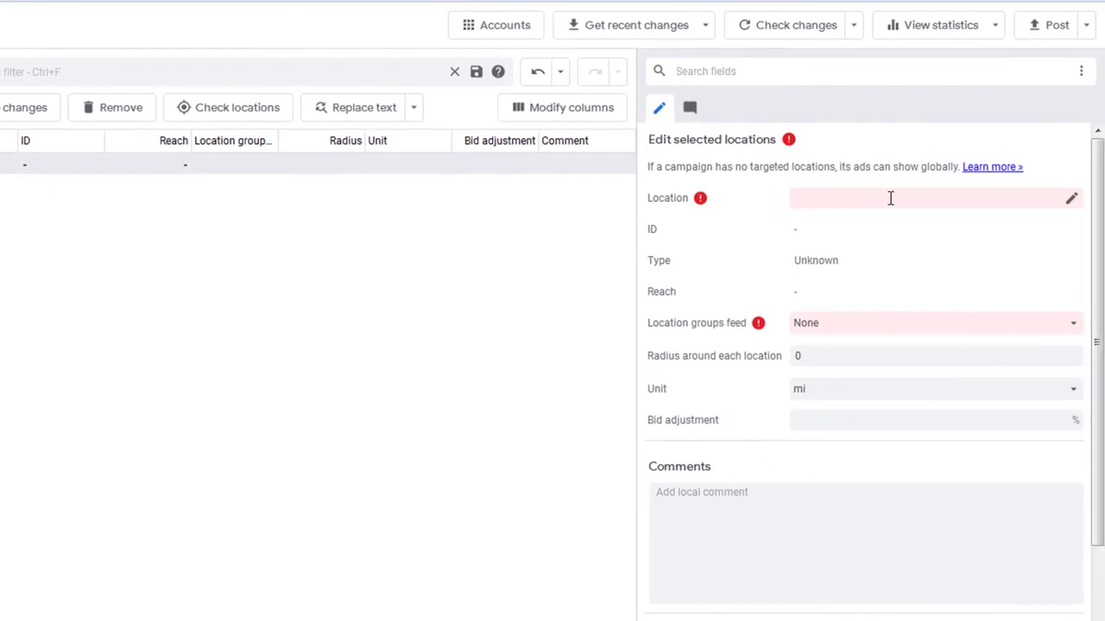
left_click(891, 198)
type("bellevue wa")
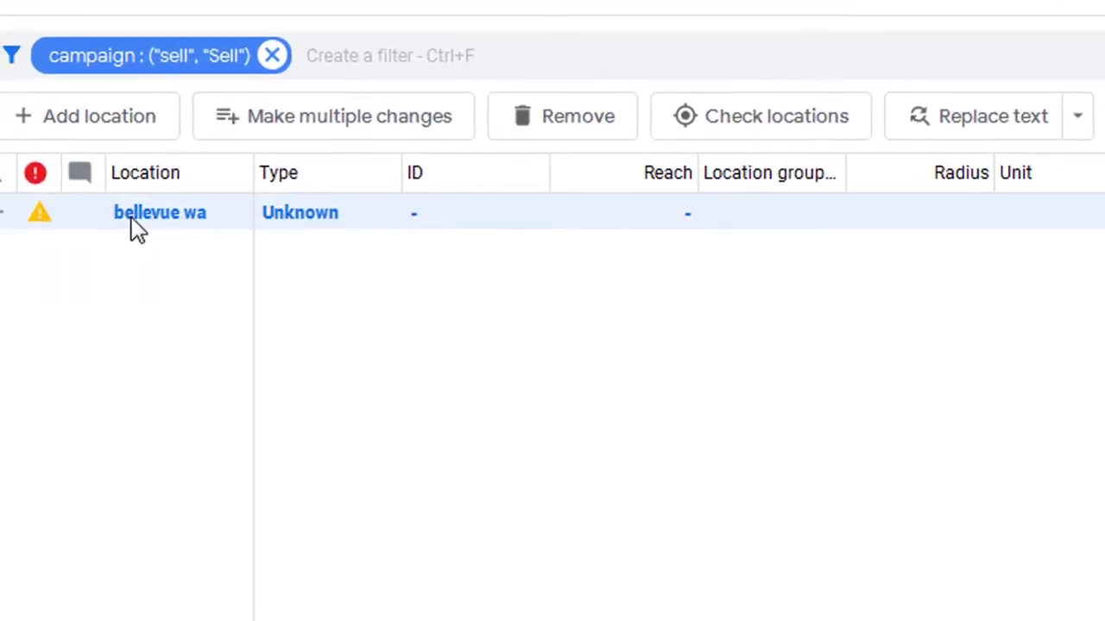
mouse_move(50, 220)
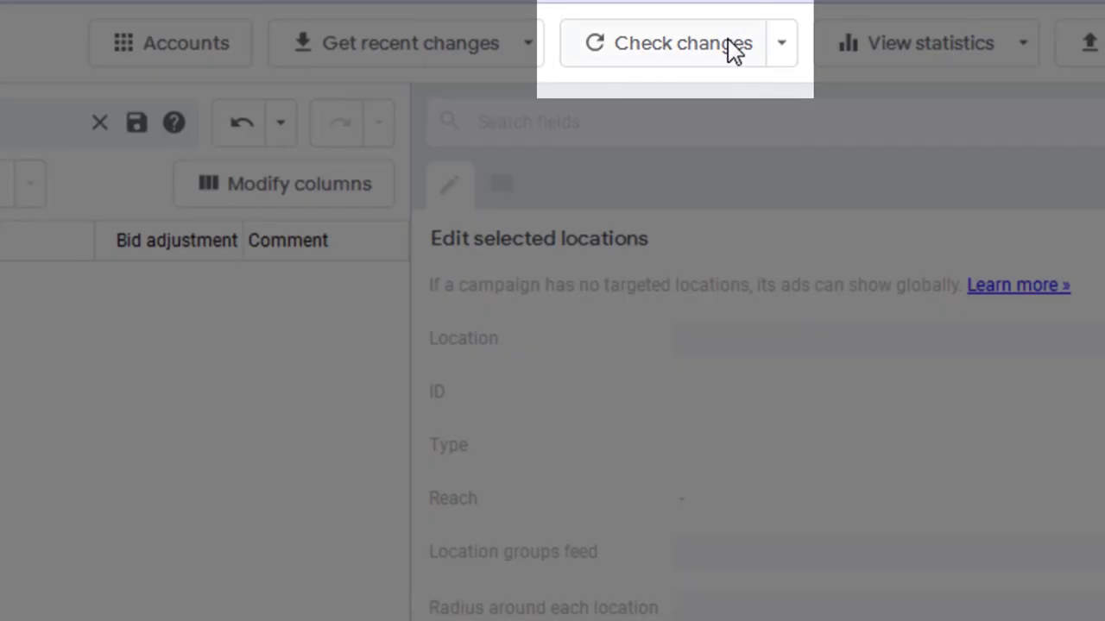
left_click(732, 50)
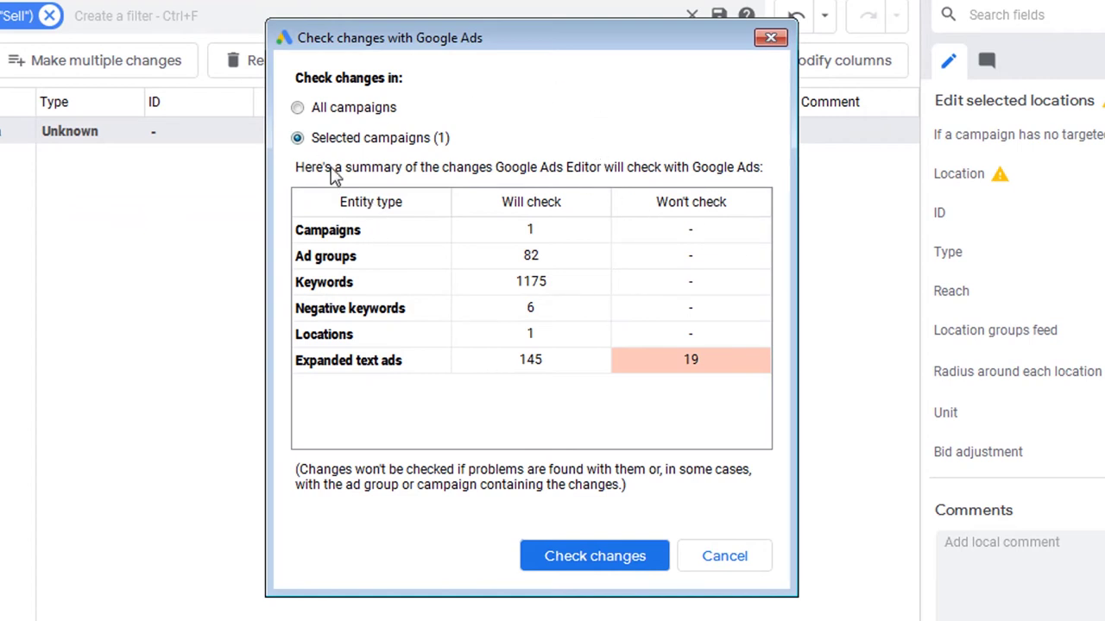
Run the change check and confirm the Bellevue, Washington location resolved, then return to the generated ads
left_click(586, 563)
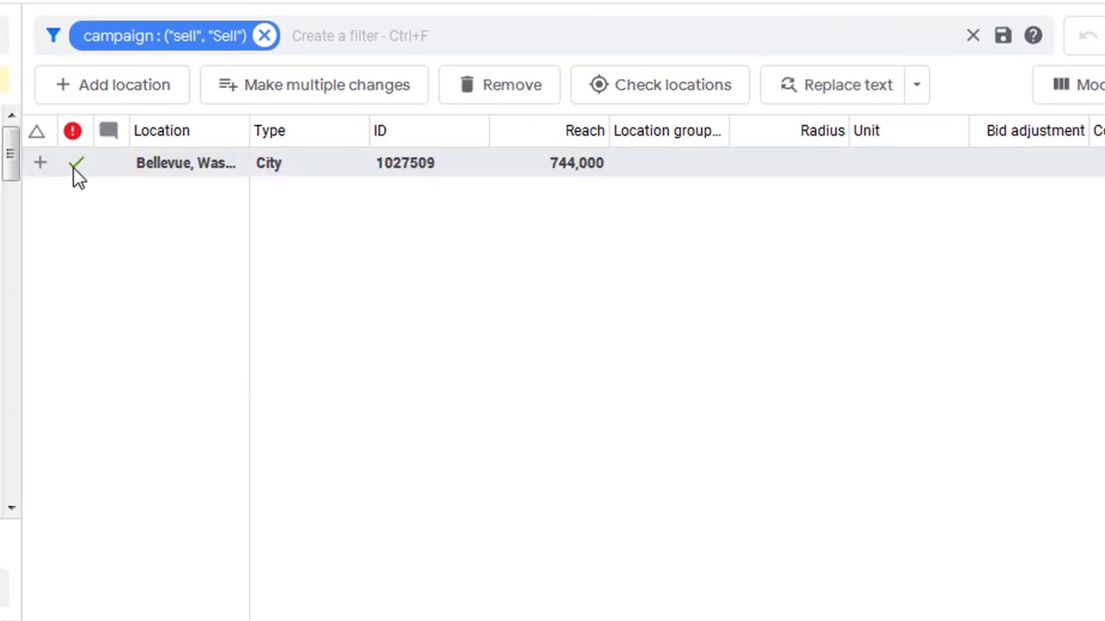
mouse_move(74, 170)
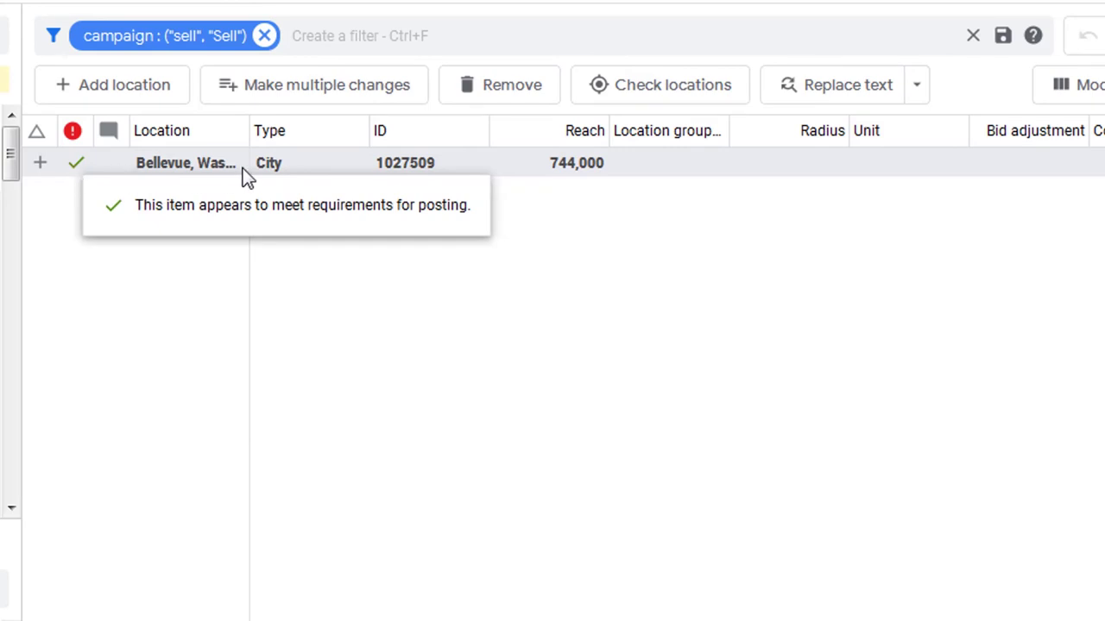
left_click(333, 328)
left_click(212, 163)
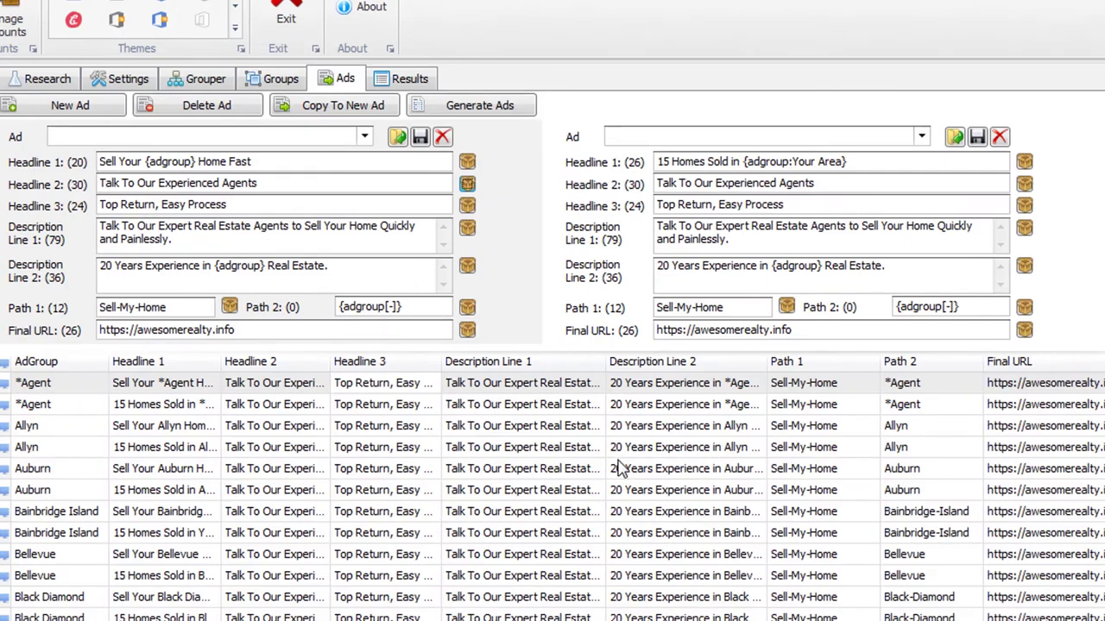
left_click(616, 468)
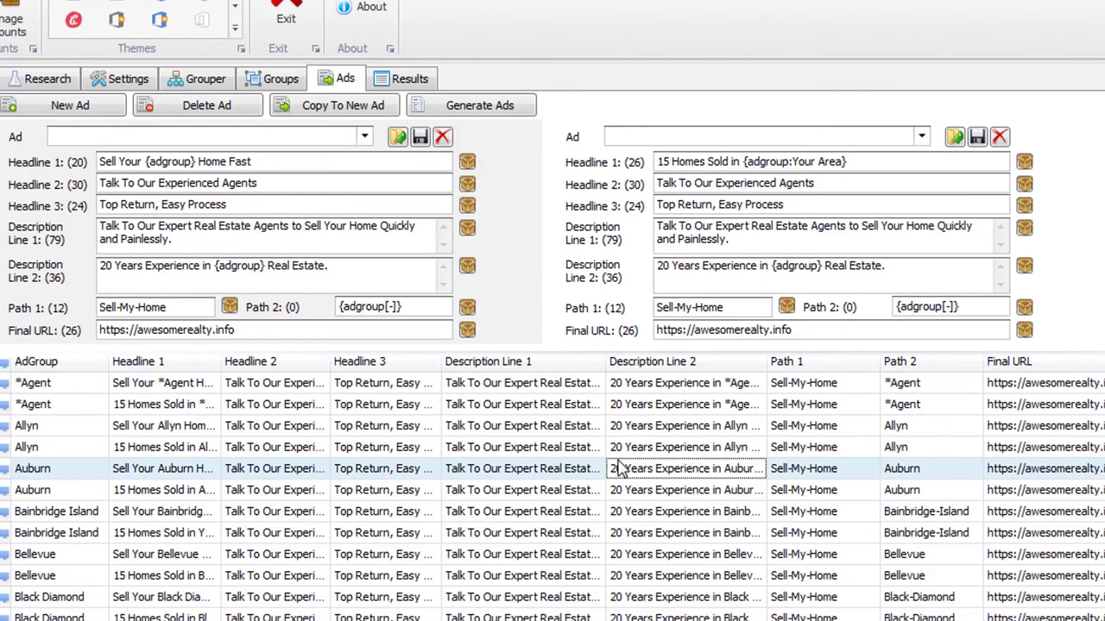